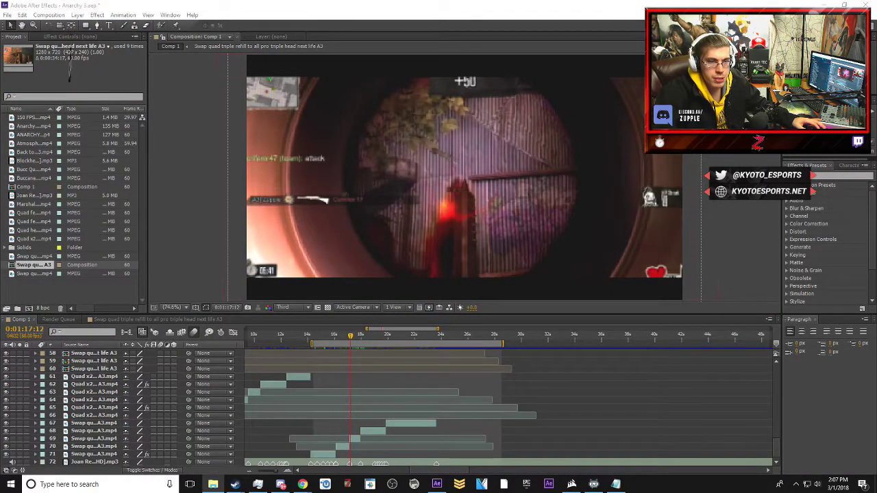
pyautogui.hotkey('alt', 'Tab')
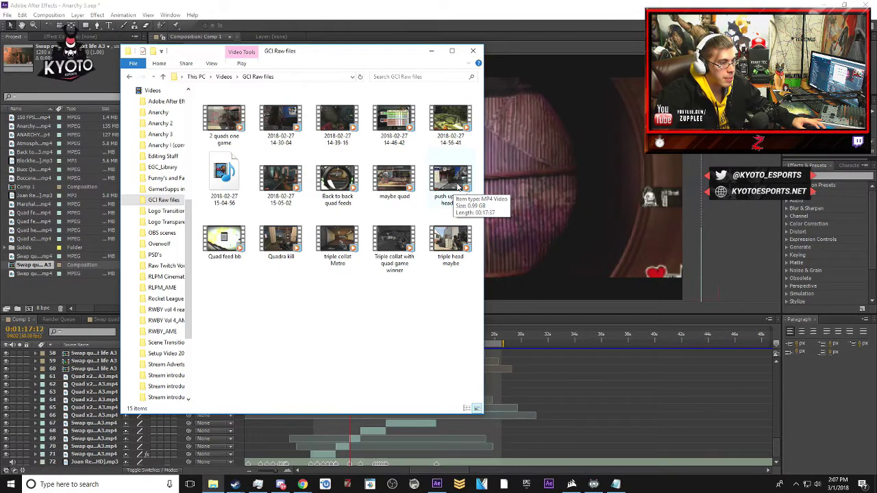
pyautogui.click(431, 51)
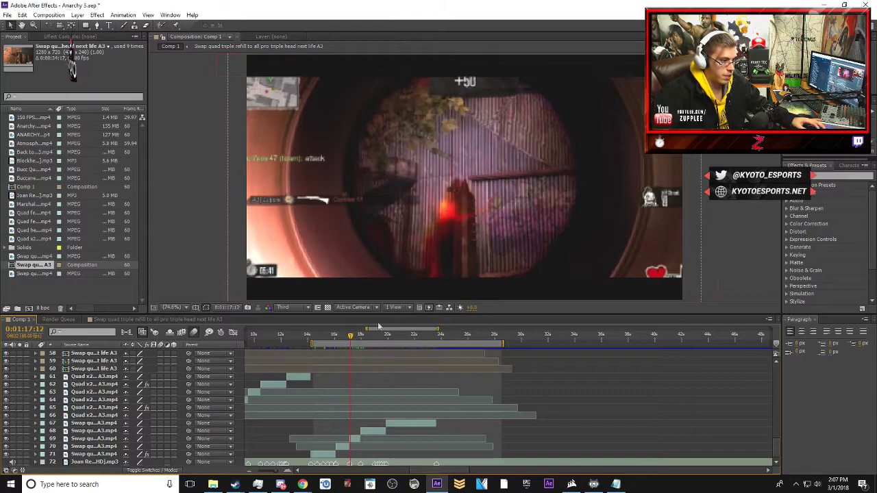
# - Shift the work area to about 0:01:18–0:01:32 and preview the end of the edit with the Joan Red song layer selected
pyautogui.moveTo(351, 335); pyautogui.dragTo(441, 334)
pyautogui.moveTo(384, 347); pyautogui.dragTo(430, 347)
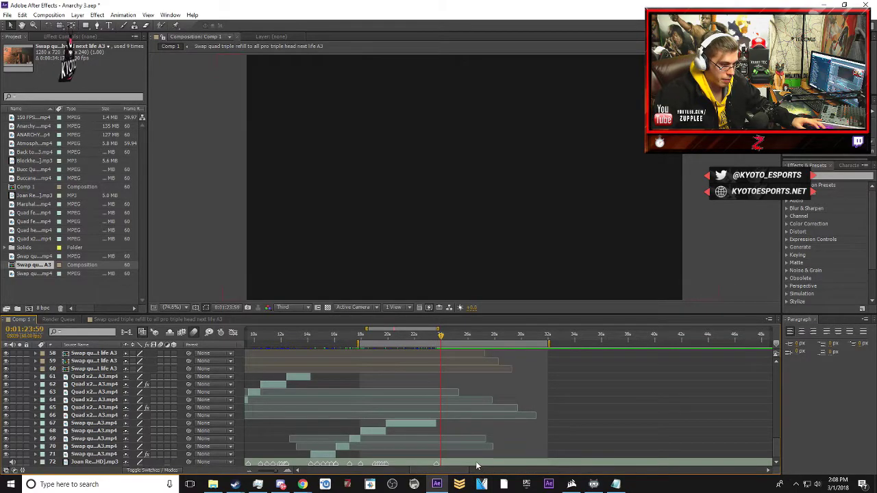
pyautogui.click(526, 460)
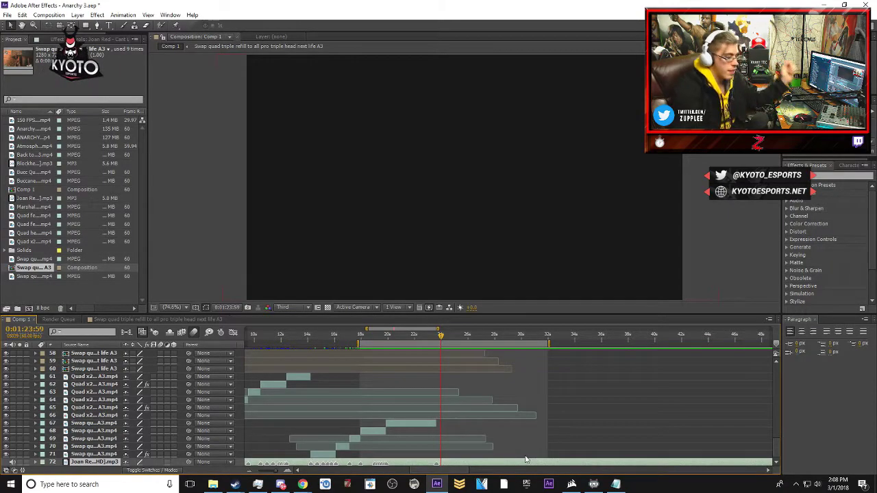
pyautogui.press('space')
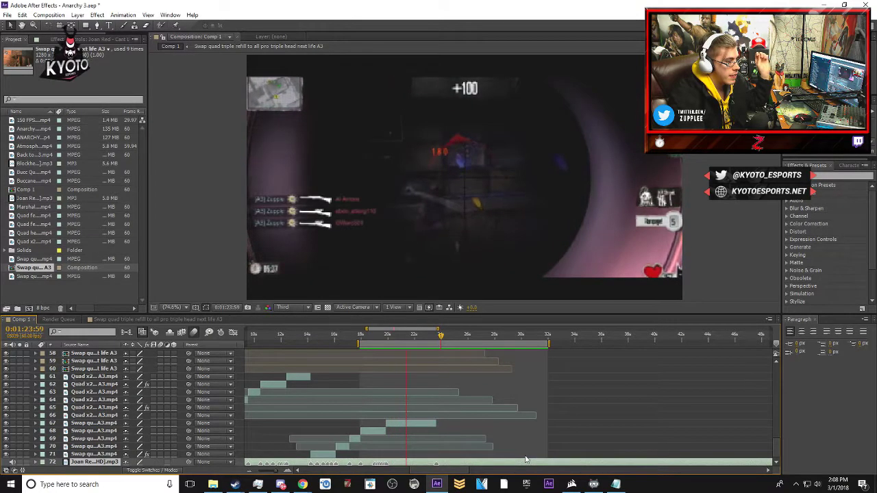
pyautogui.press('space')
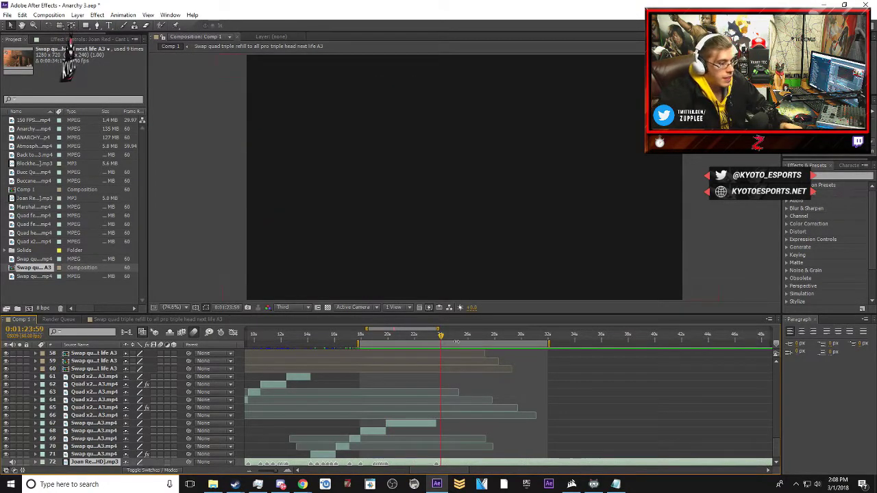
# - Move the work area to about 0:01:21.5–0:01:35.5 and mark the beats after 0:01:24 on the song layer during playback
pyautogui.moveTo(453, 344); pyautogui.dragTo(488, 344)
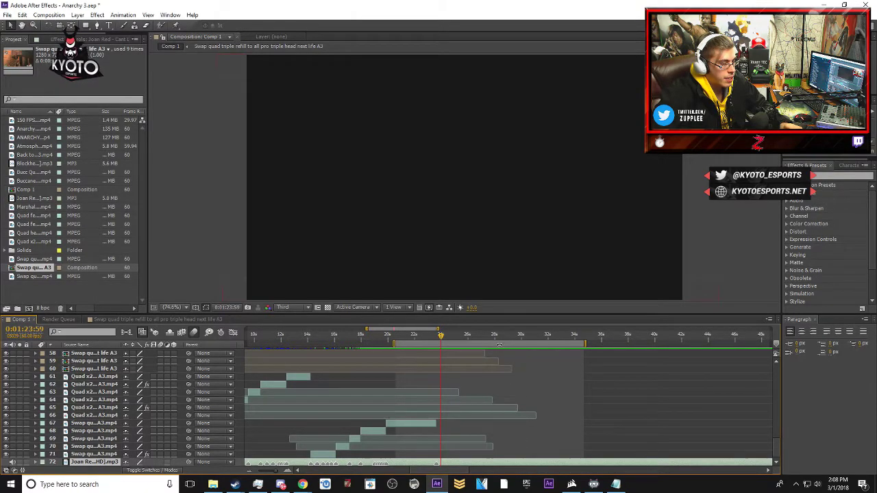
pyautogui.moveTo(499, 345); pyautogui.dragTo(510, 343)
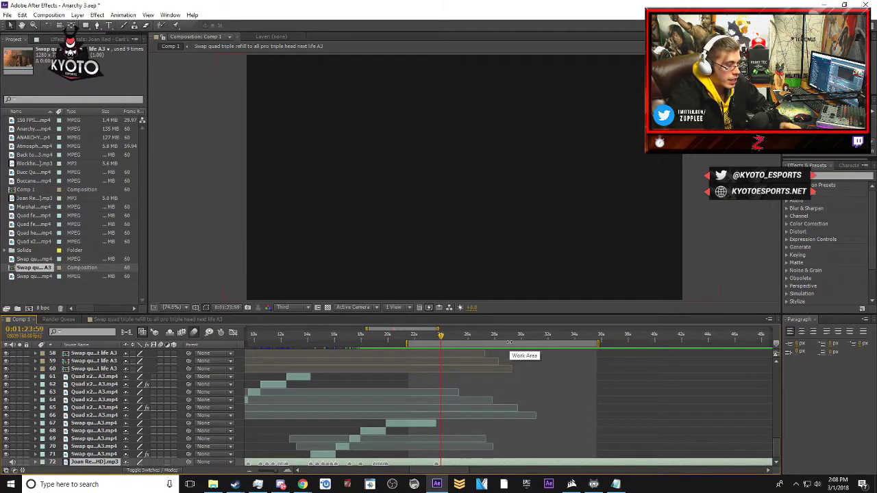
pyautogui.press('space')
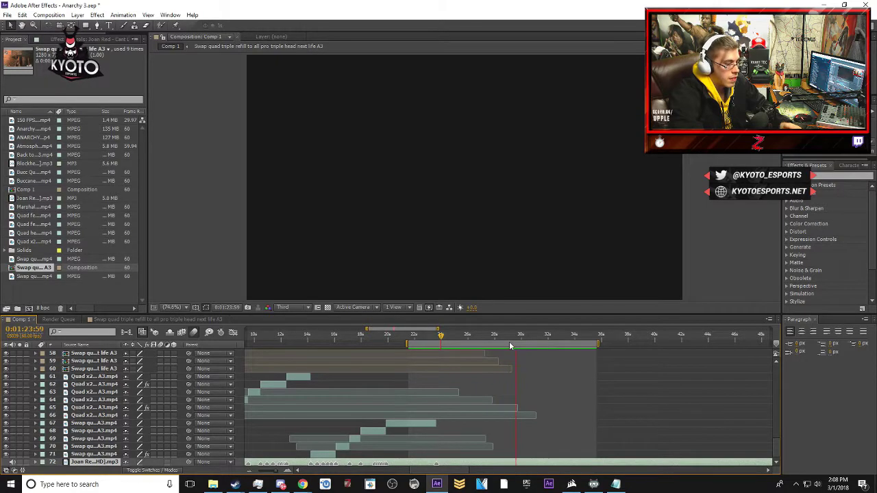
pyautogui.press('space')
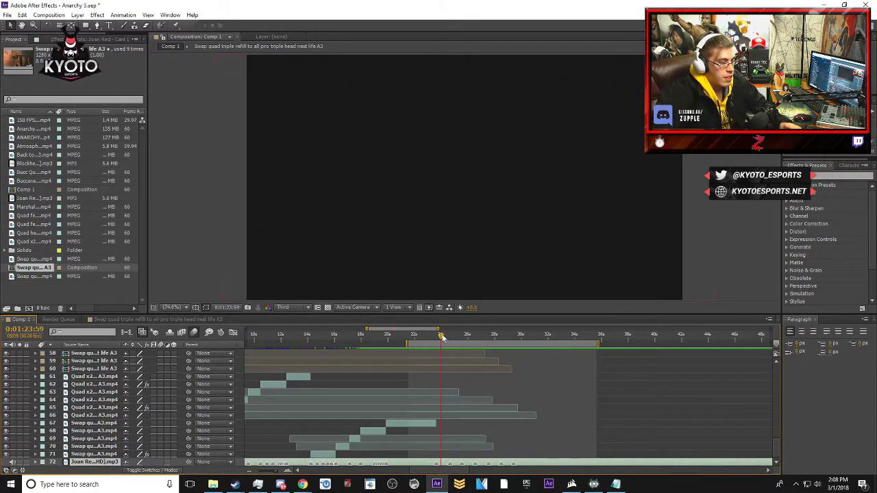
# - Play the section from 0:01:22:37 repeatedly and scrub to about 0:01:30 to check the new beat markers against the music
pyautogui.moveTo(442, 336); pyautogui.dragTo(423, 335)
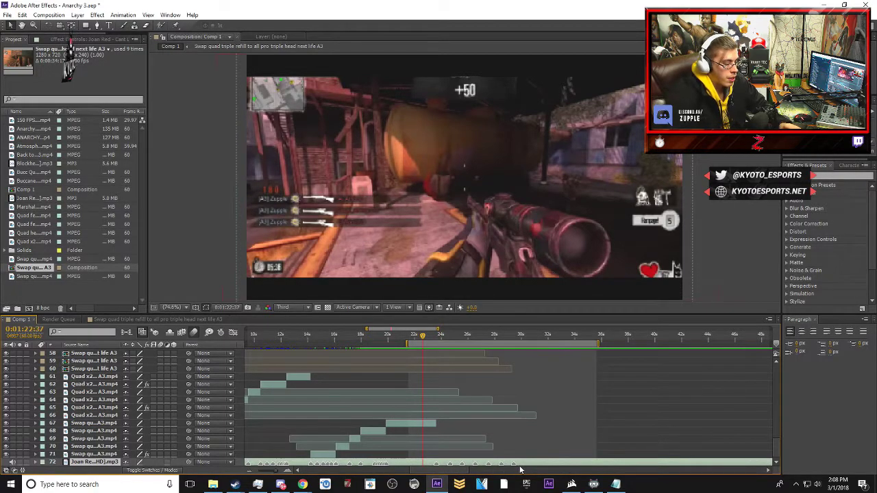
pyautogui.press('space')
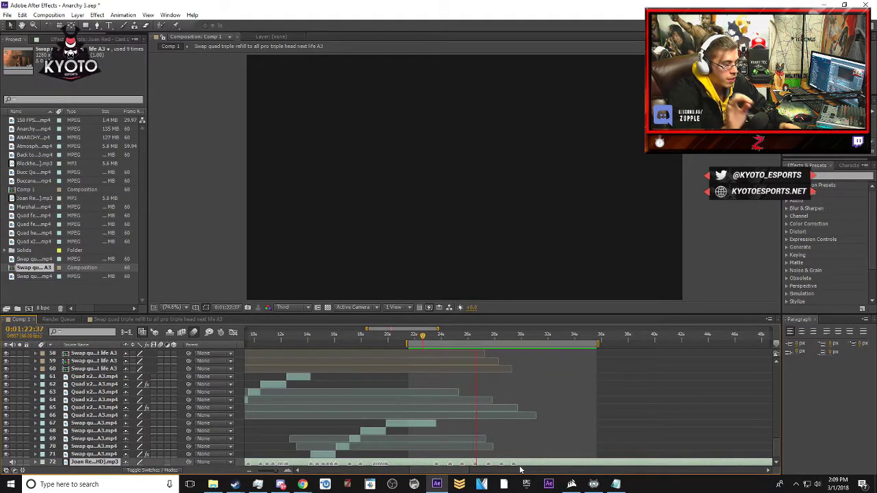
pyautogui.press('space')
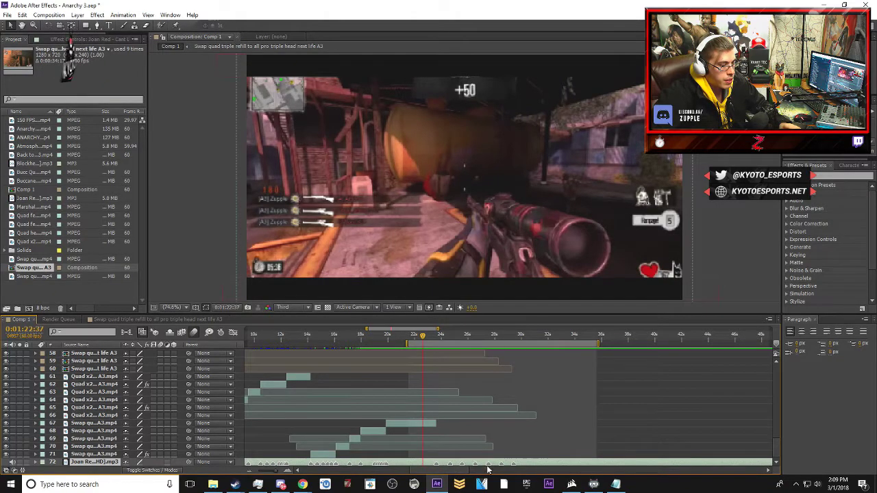
pyautogui.press('space')
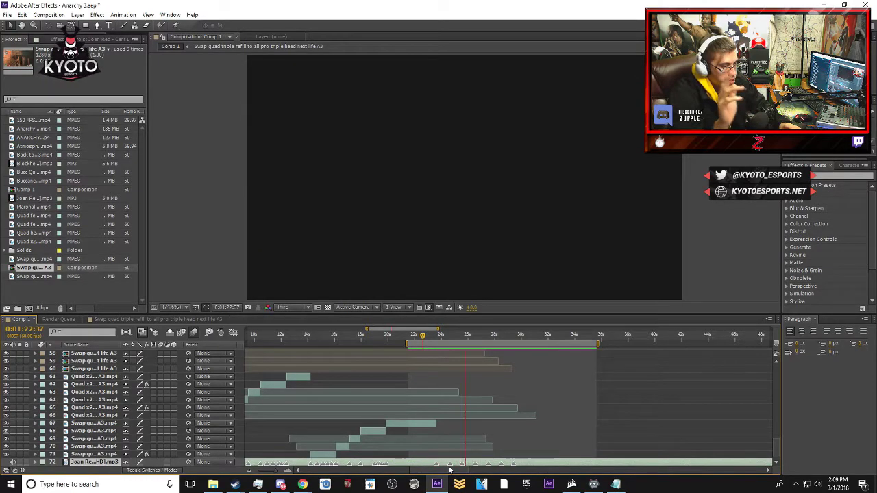
pyautogui.press('space')
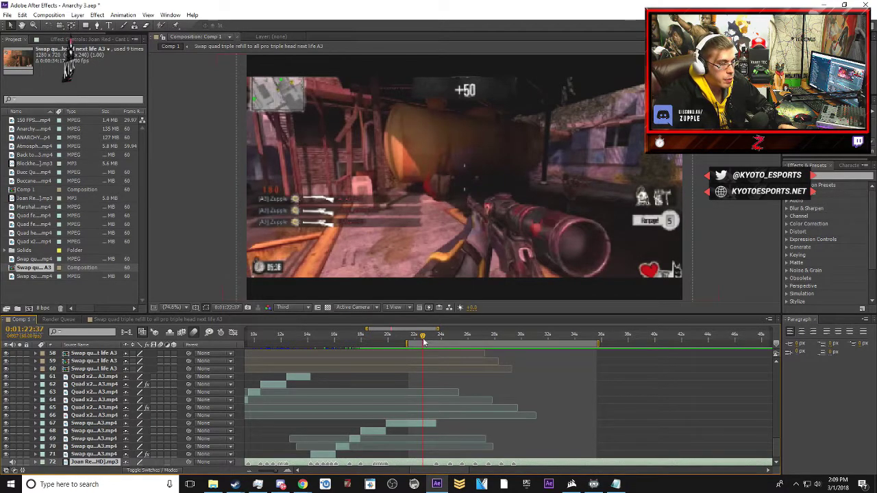
pyautogui.press('space')
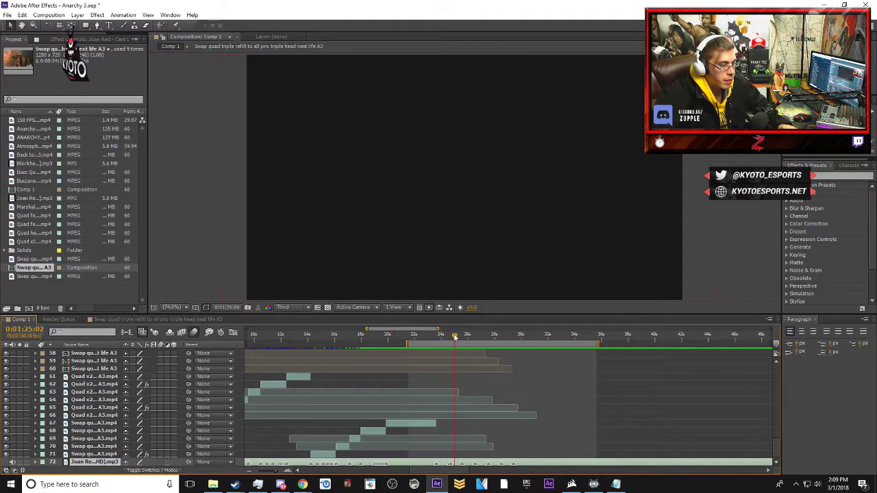
pyautogui.moveTo(463, 337); pyautogui.dragTo(505, 339)
pyautogui.press('space')
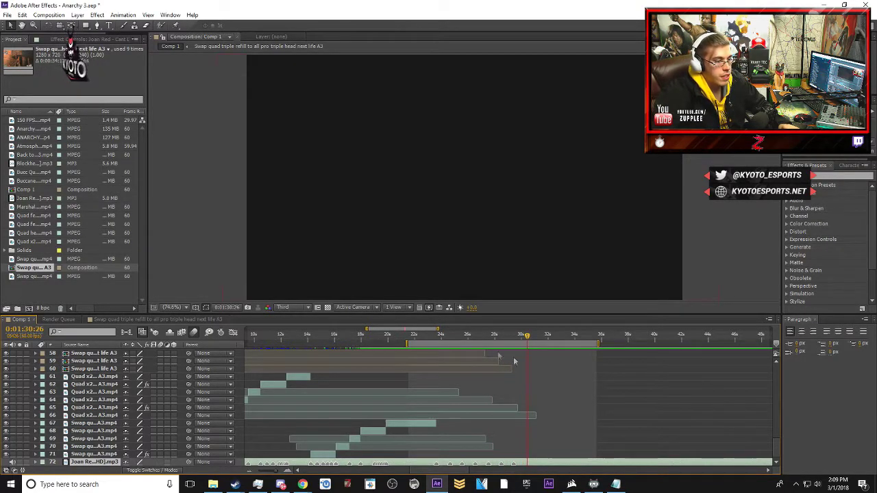
# - Open the Anarchy 3 folder in Videos and watch the clip "Bucc swap Persuader quad feed A3", replaying its kills
pyautogui.click(213, 485)
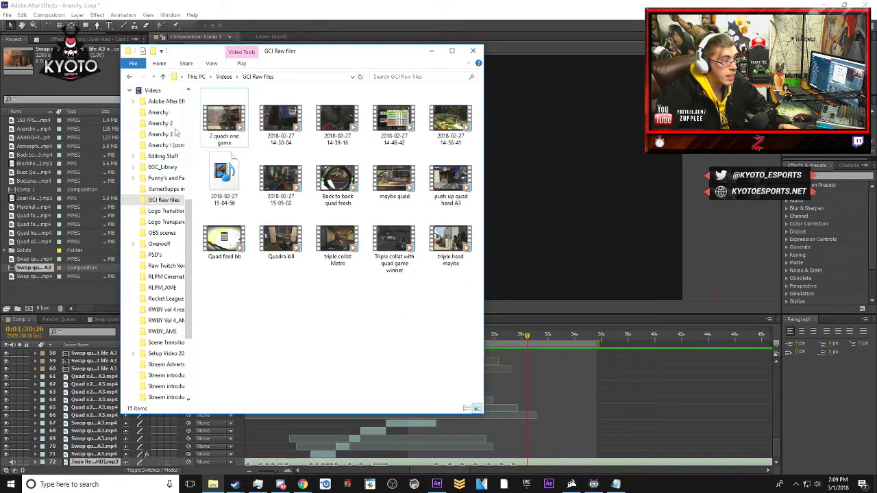
pyautogui.click(154, 91)
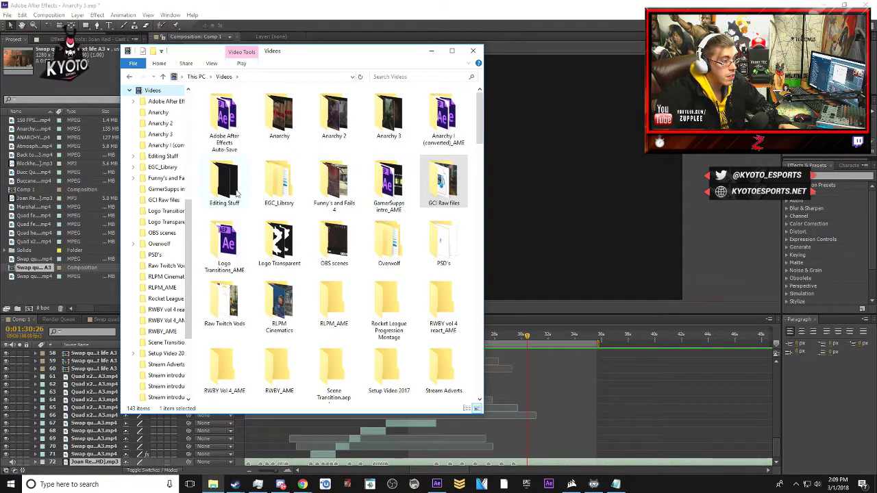
pyautogui.click(377, 124)
pyautogui.doubleClick(377, 124)
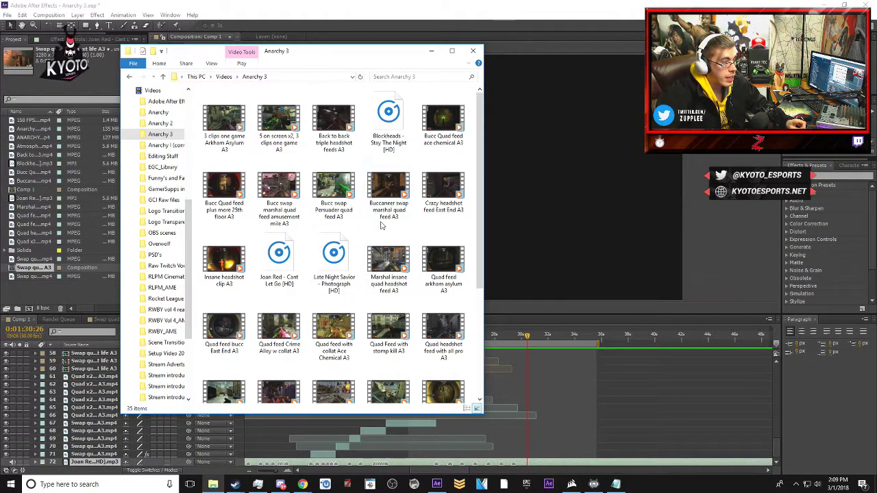
pyautogui.click(334, 185)
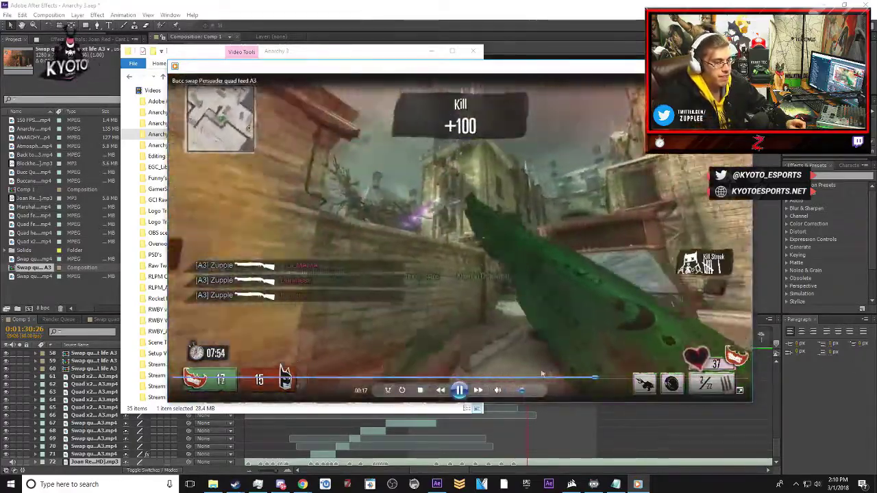
pyautogui.click(527, 379)
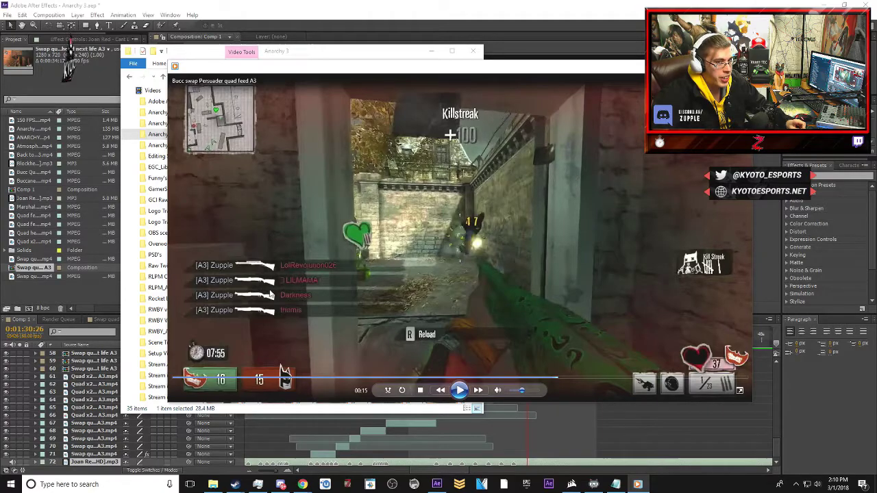
pyautogui.hotkey('alt', 'F4')
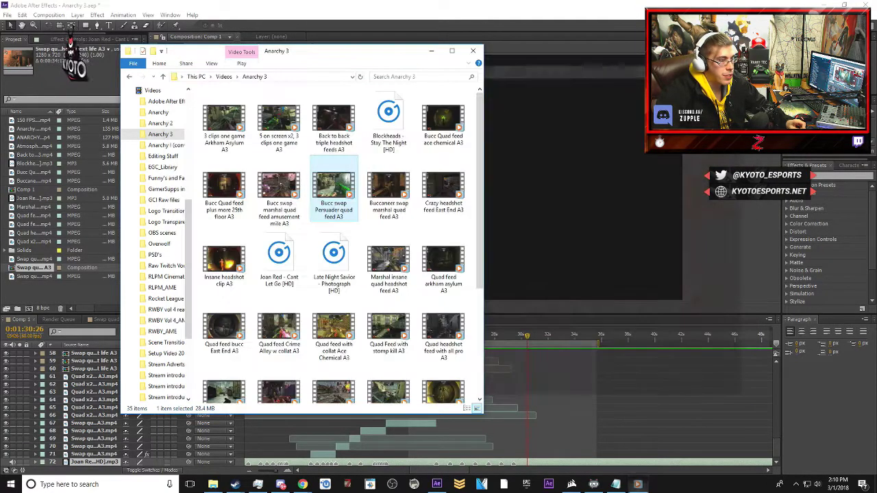
# - Import the "Bucc swap Persuader quad feed A3" clip from the Anarchy 3 folder into the project
pyautogui.moveTo(399, 55); pyautogui.dragTo(694, 55)
pyautogui.moveTo(603, 51); pyautogui.dragTo(640, 44)
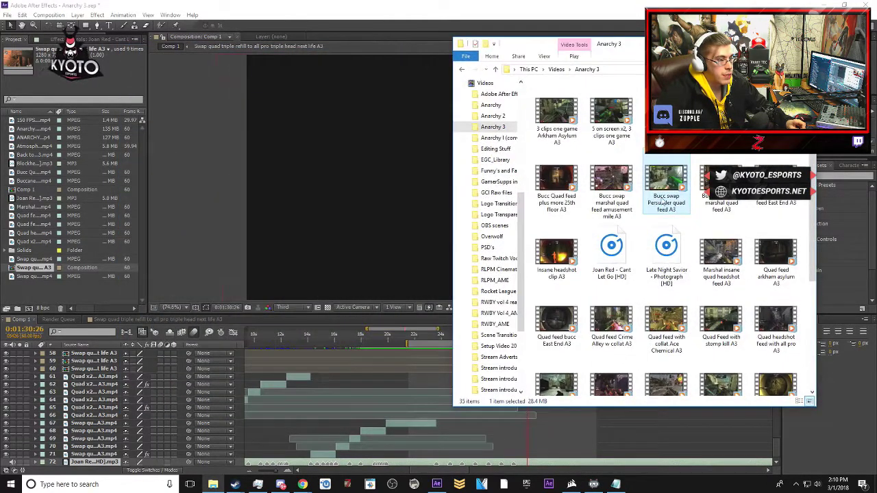
pyautogui.moveTo(675, 184); pyautogui.dragTo(65, 281)
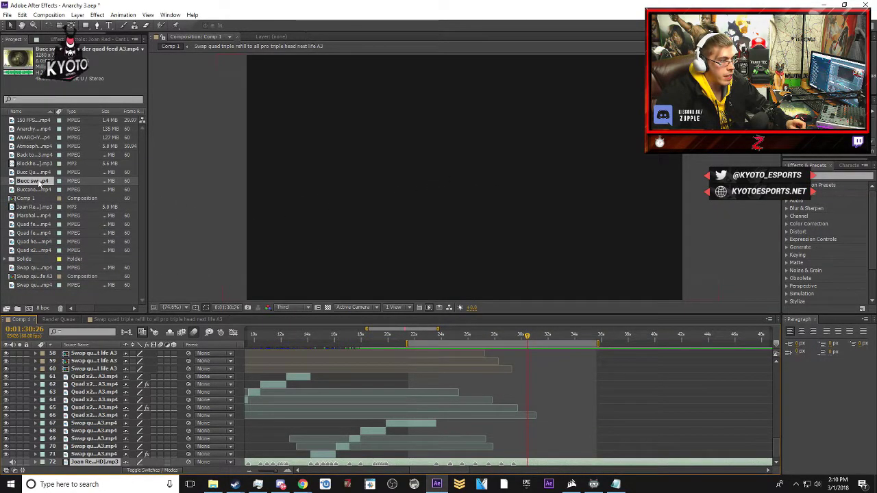
# - Add the Bucc swap clip to Comp 1 directly above the song layer, starting at about 0:01:21.5
pyautogui.moveTo(42, 180); pyautogui.dragTo(444, 459)
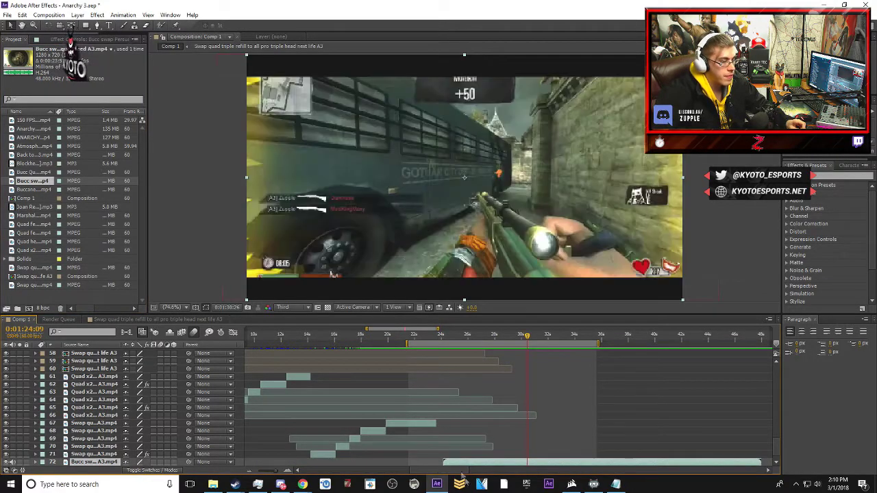
pyautogui.click(440, 341)
pyautogui.moveTo(473, 464); pyautogui.dragTo(440, 464)
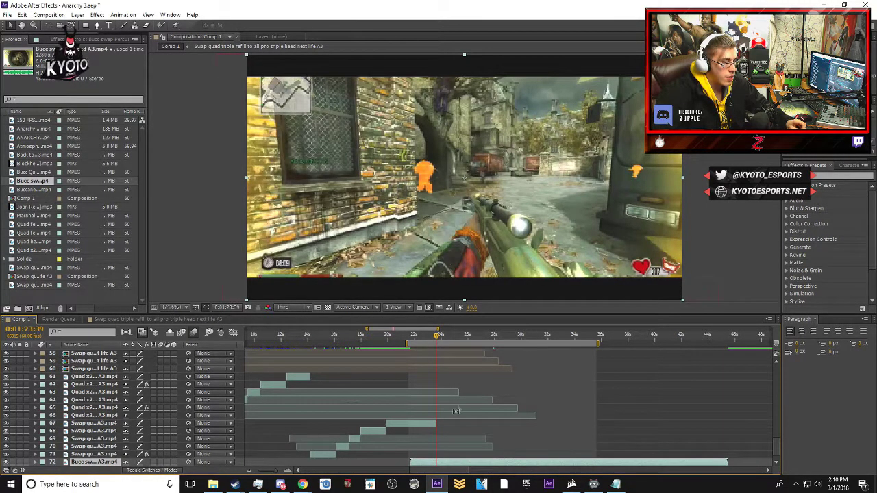
# - Slide the Bucc swap clip earlier so its scoped shot lands on the beat marker at 0:01:24:40, and split the clip there
pyautogui.scroll(-1, 453, 420)
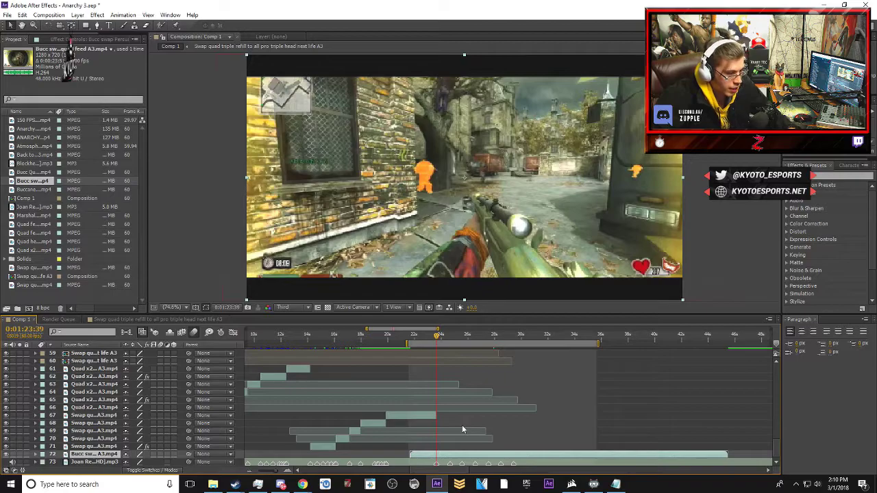
pyautogui.press('=')
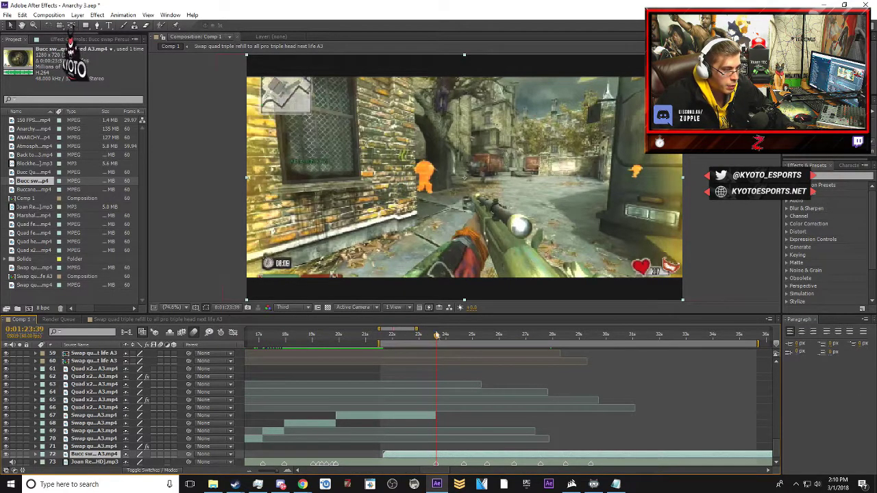
pyautogui.moveTo(436, 335); pyautogui.dragTo(466, 337)
pyautogui.press('=')
pyautogui.press('=')
pyautogui.press('-')
pyautogui.press('-')
pyautogui.press('-')
pyautogui.moveTo(544, 455); pyautogui.dragTo(454, 462)
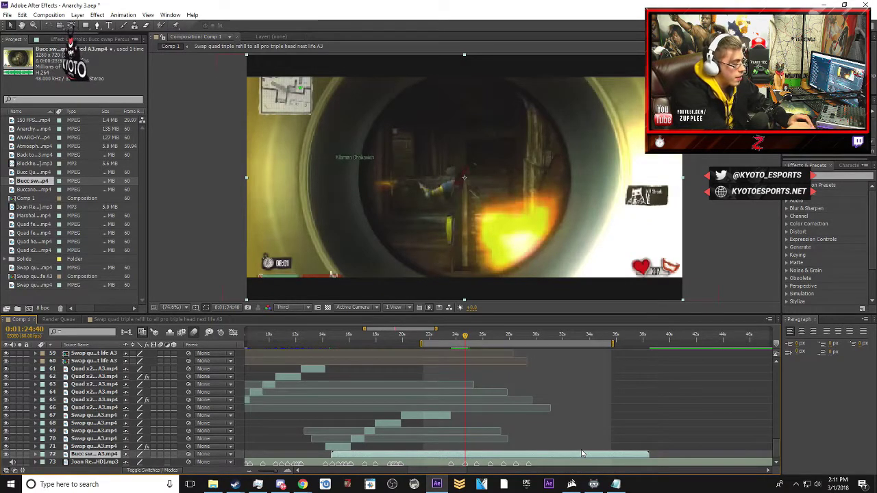
pyautogui.hotkey('ctrl', 'shift', 'd')
pyautogui.scroll(-1, 546, 423)
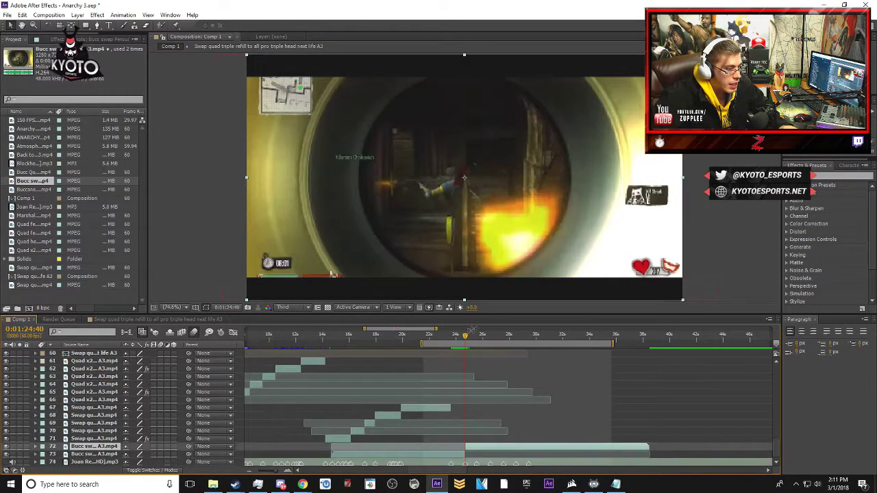
# - Split the earlier part of the Bucc swap clip at 0:01:23:38, where the preceding gameplay clip ends
pyautogui.moveTo(465, 338); pyautogui.dragTo(453, 340)
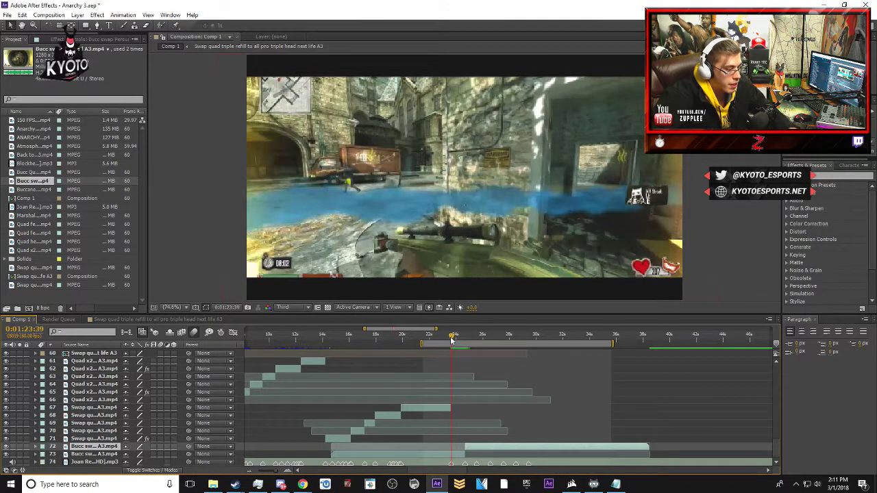
pyautogui.press('=')
pyautogui.press('=')
pyautogui.press('=')
pyautogui.press('pageup')
pyautogui.press('pageup')
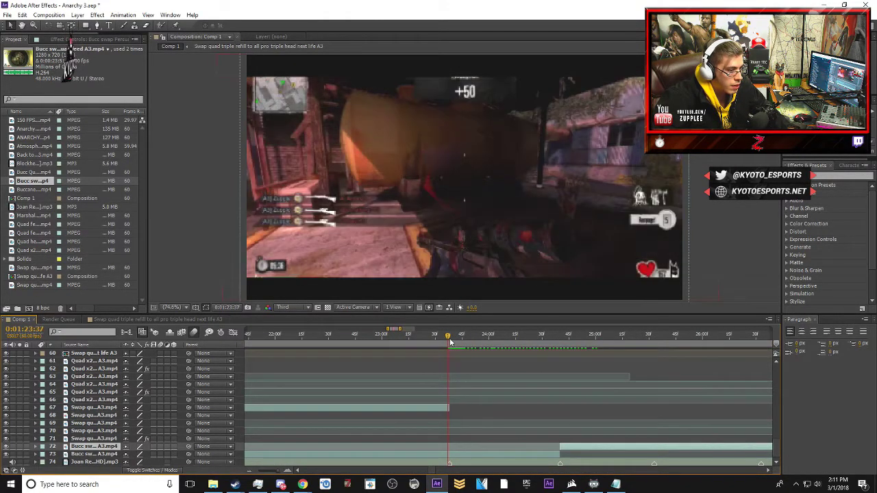
pyautogui.press('pagedown')
pyautogui.press('=')
pyautogui.press('=')
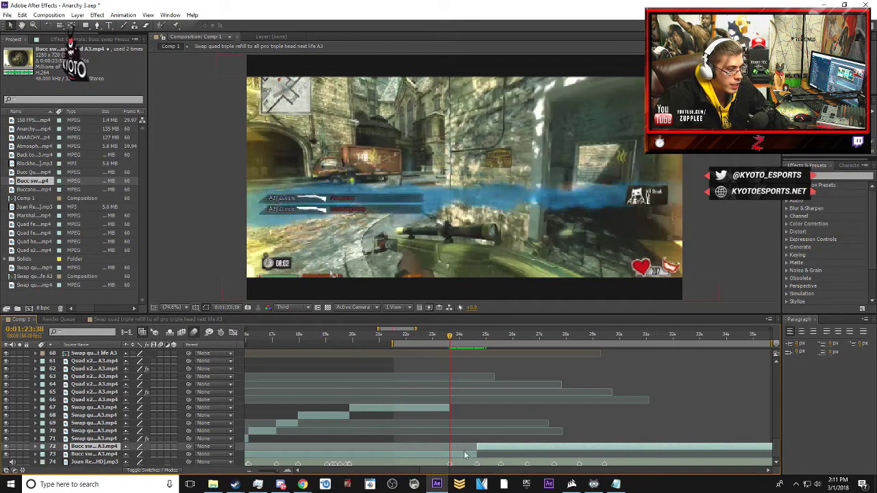
pyautogui.hotkey('ctrl', 'shift', 'd')
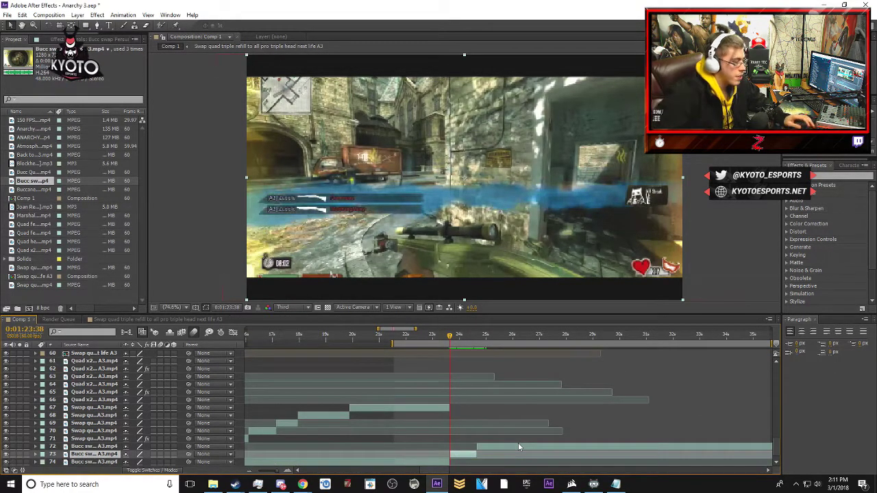
# - Delete the leftover part of the Bucc swap clip before 0:01:23:38 and select the short segment that starts there
pyautogui.click(422, 463)
pyautogui.press('Delete')
pyautogui.click(463, 455)
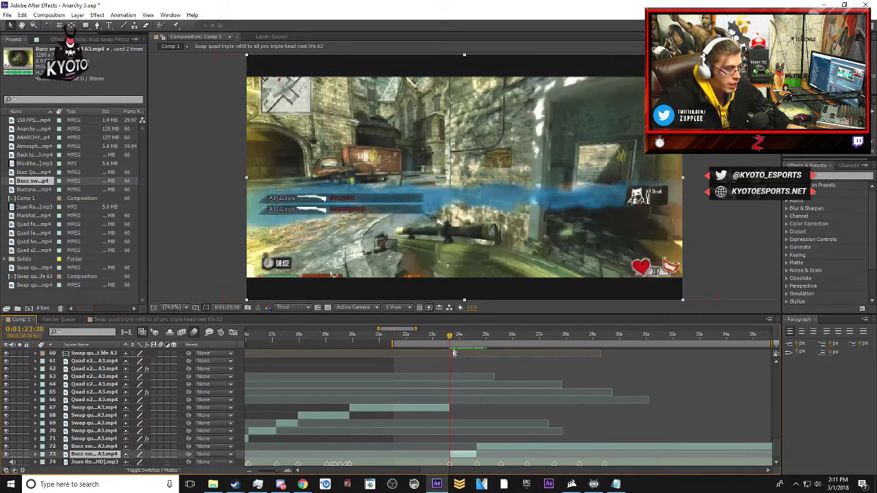
# - Enable time remapping on the short Bucc swap segment between 0:01:23:38 and 0:01:24:40
pyautogui.moveTo(450, 337)
pyautogui.mouseDown()
pyautogui.moveTo(487, 335)
pyautogui.moveTo(451, 335)
pyautogui.mouseUp()
pyautogui.press('=')
pyautogui.press('=')
pyautogui.rightClick(481, 456)
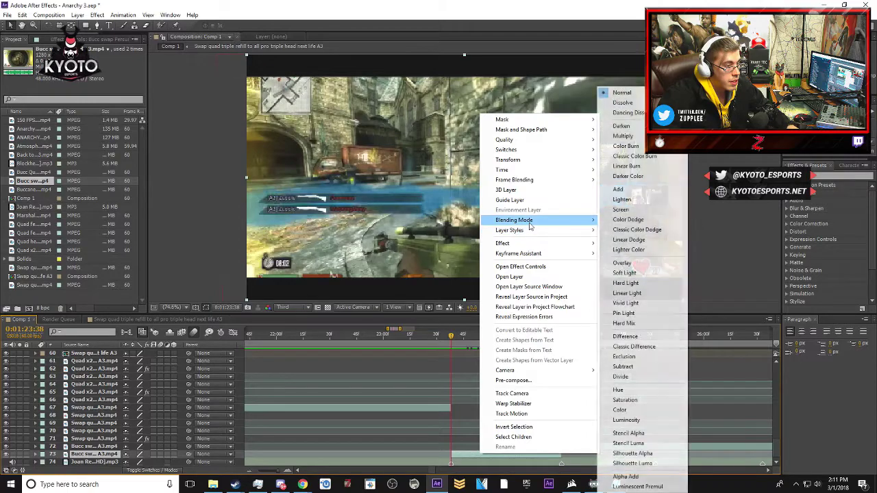
pyautogui.moveTo(536, 170)
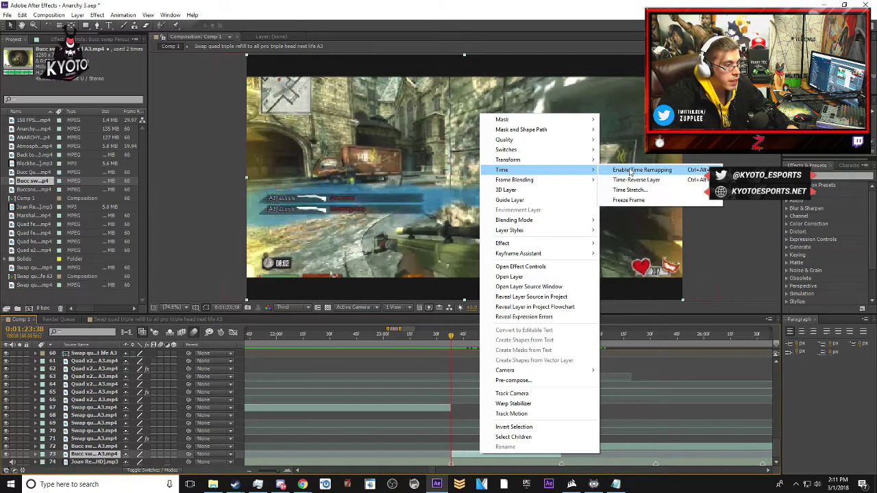
pyautogui.click(630, 171)
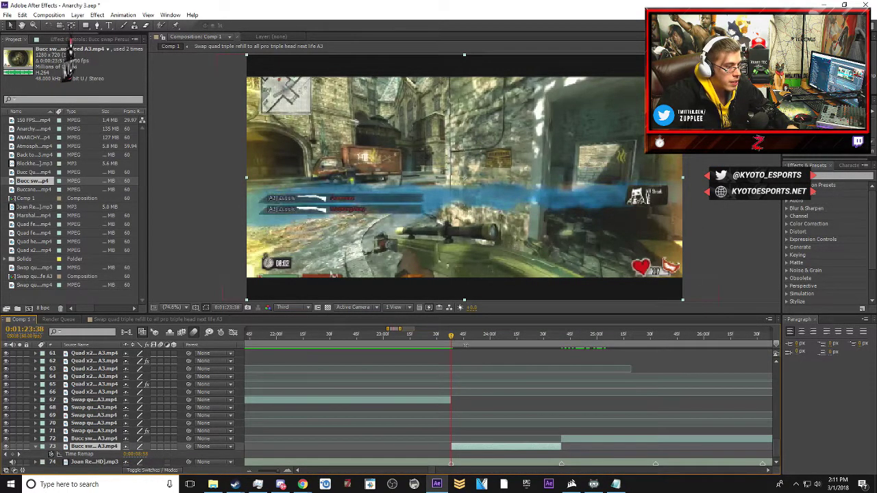
# - Add Time Remap keyframes at 0:01:23:55 and 0:01:24:22, and move the second one to the segment's end at the 0:01:24:40 marker
pyautogui.moveTo(451, 340); pyautogui.dragTo(480, 344)
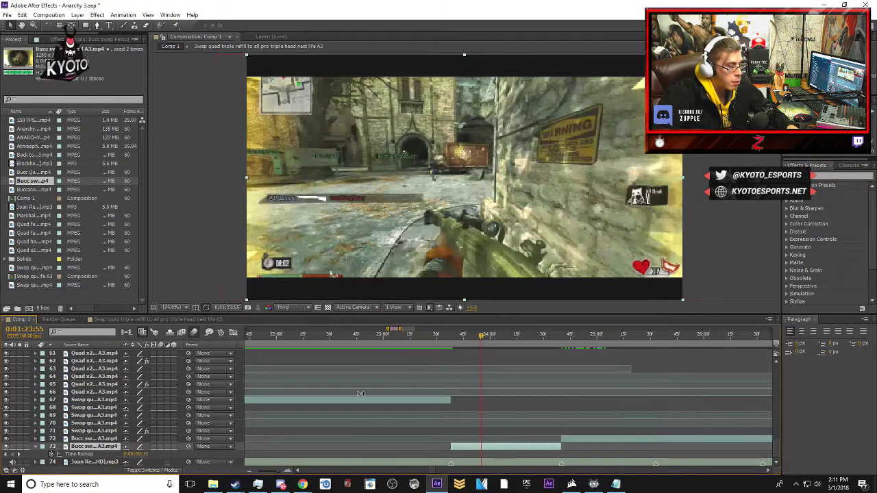
pyautogui.click(12, 455)
pyautogui.moveTo(484, 335); pyautogui.dragTo(530, 337)
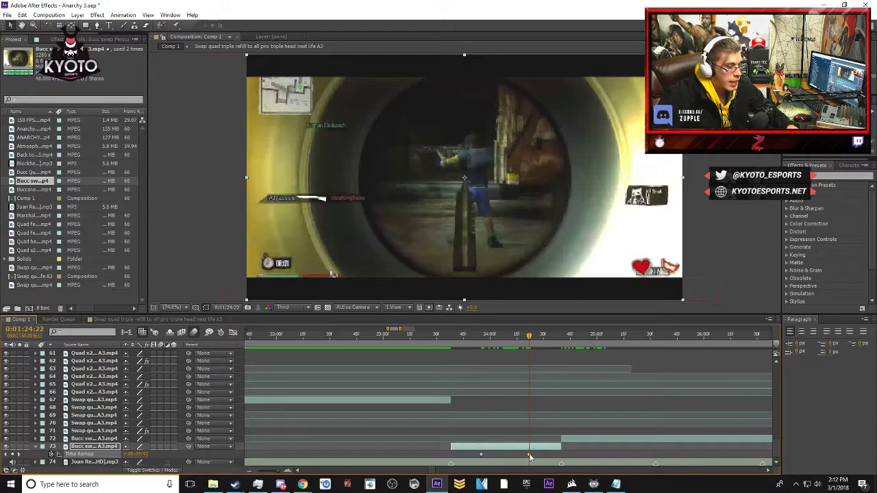
pyautogui.moveTo(529, 457); pyautogui.dragTo(562, 456)
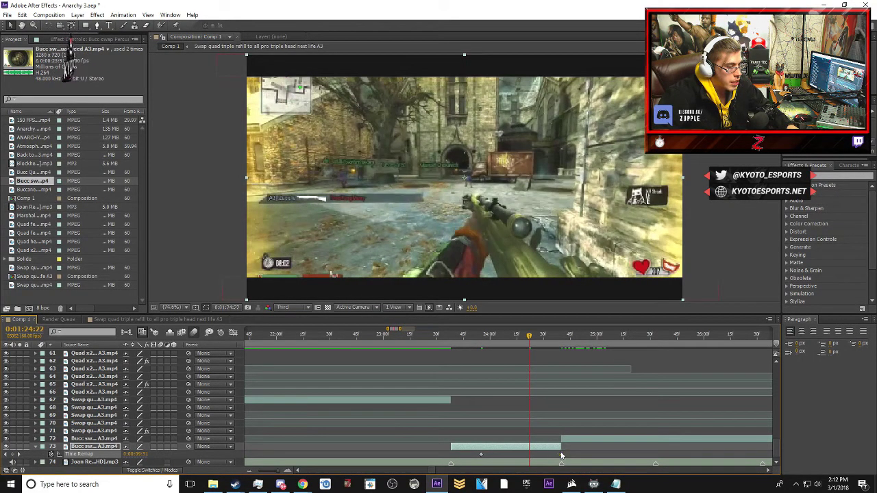
# - Preview the time-remapped Bucc swap segment and its transition into the following part around 0:01:23 to 0:01:25
pyautogui.moveTo(529, 339); pyautogui.dragTo(482, 349)
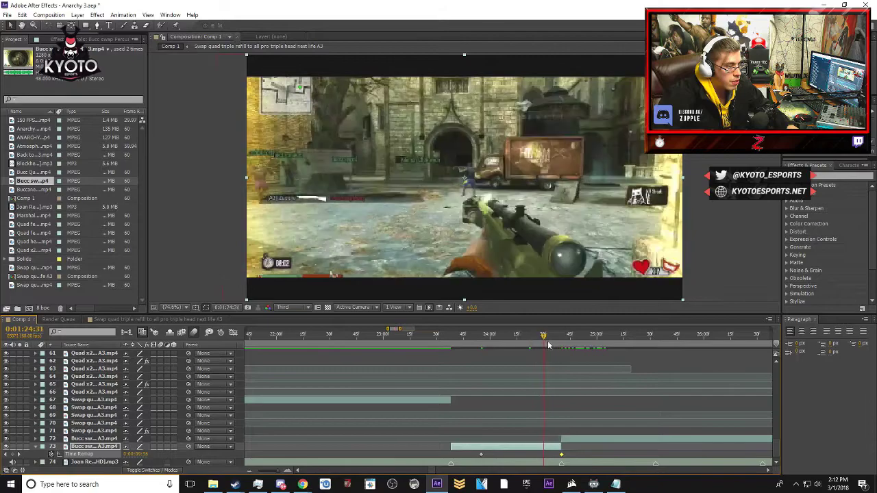
pyautogui.scroll(-8, 621, 343)
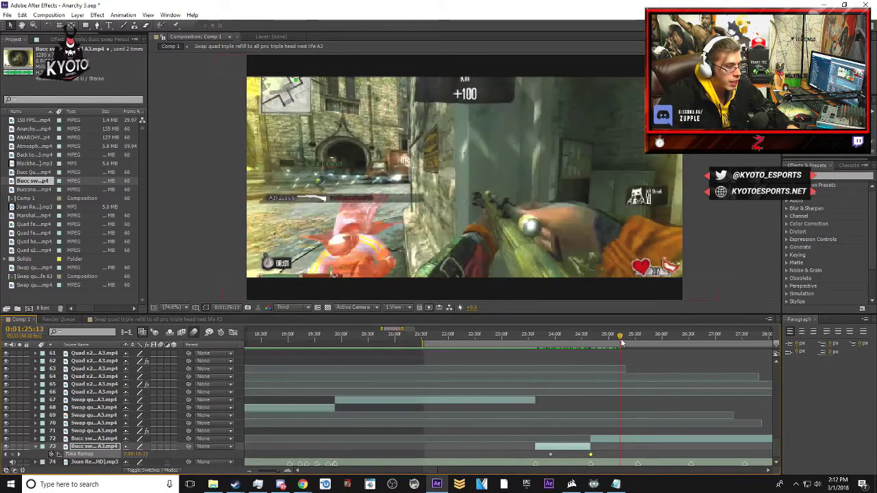
pyautogui.moveTo(426, 471); pyautogui.dragTo(475, 471)
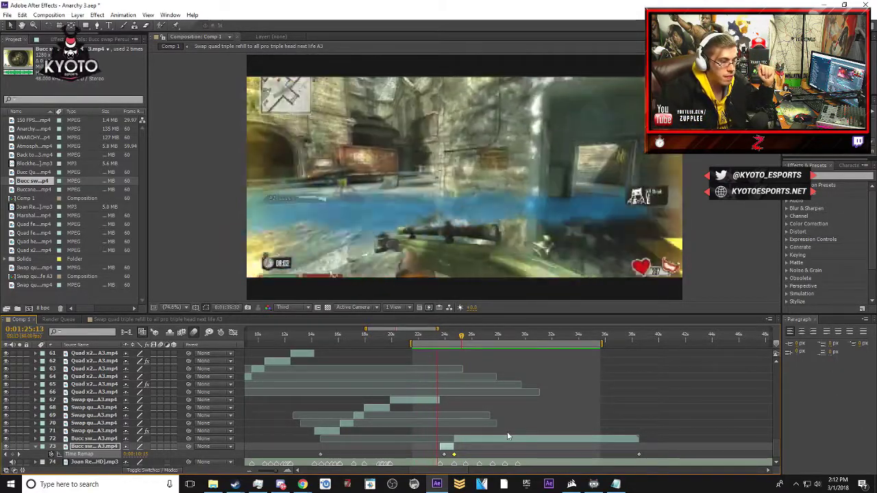
pyautogui.click(462, 337)
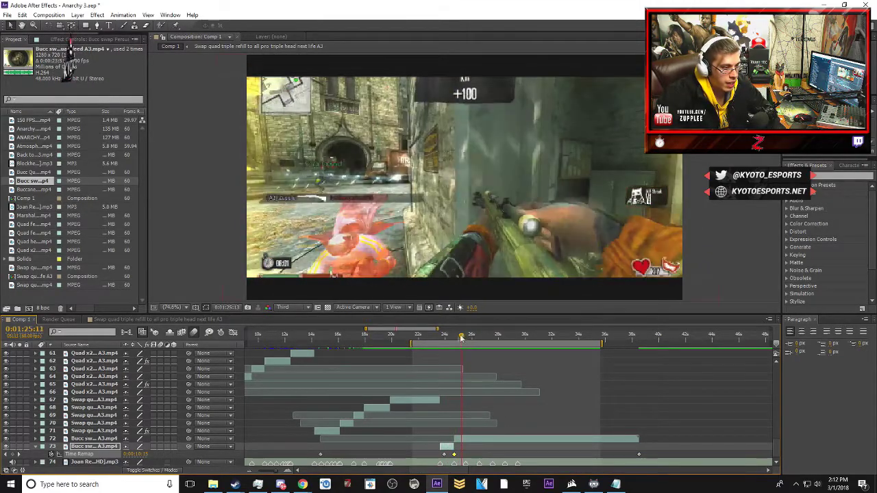
pyautogui.moveTo(442, 343); pyautogui.dragTo(459, 343)
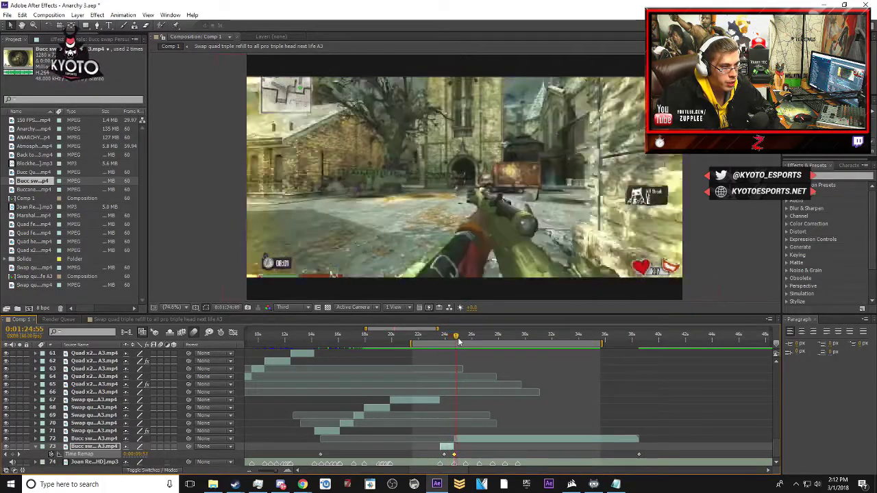
pyautogui.press('space')
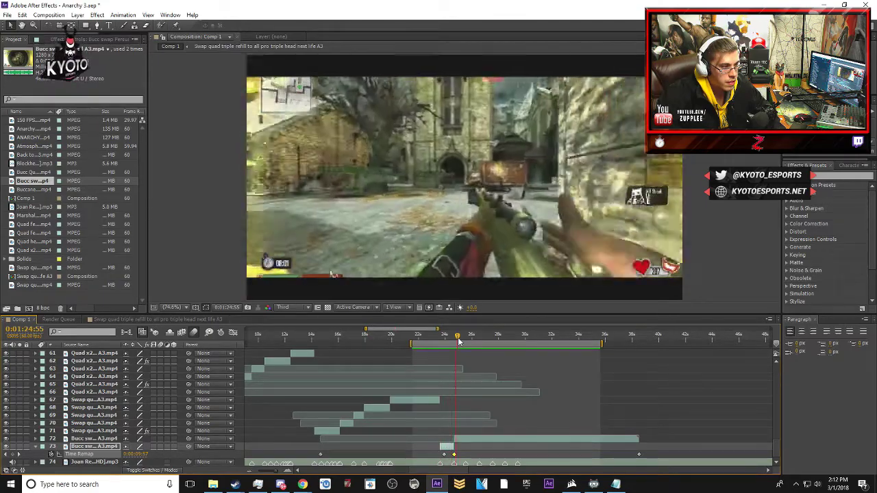
pyautogui.click(439, 339)
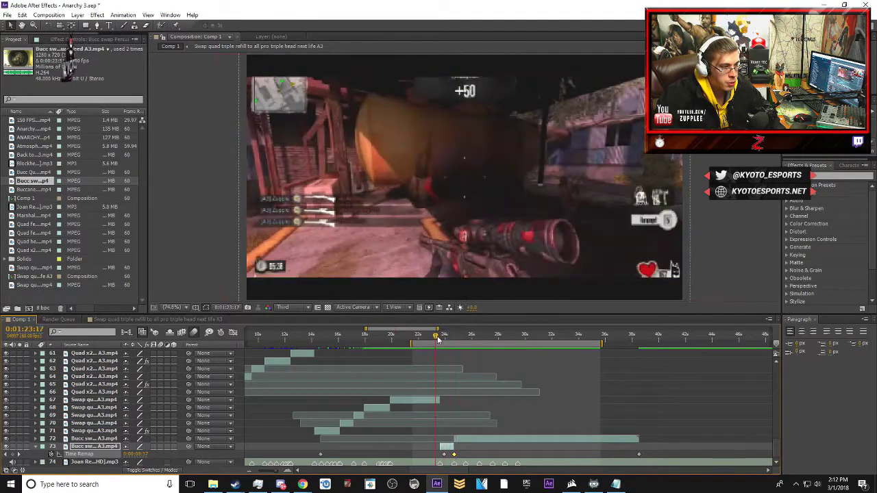
pyautogui.moveTo(444, 339); pyautogui.dragTo(449, 340)
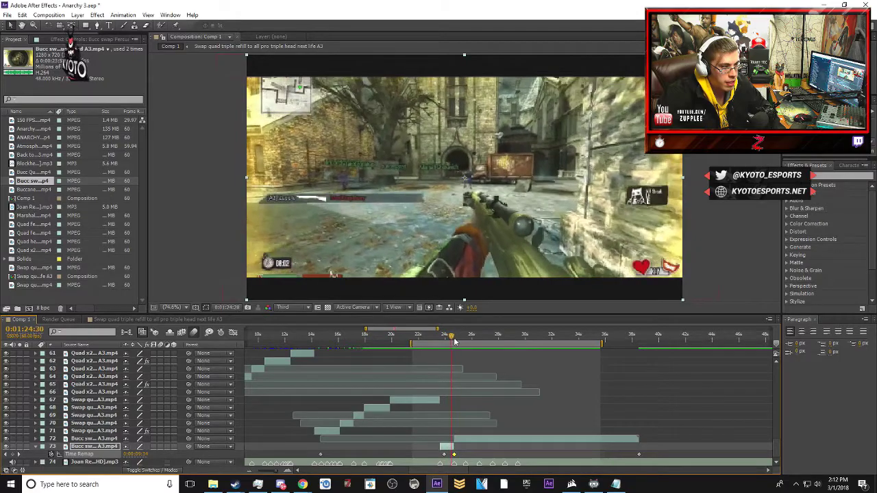
pyautogui.click(457, 344)
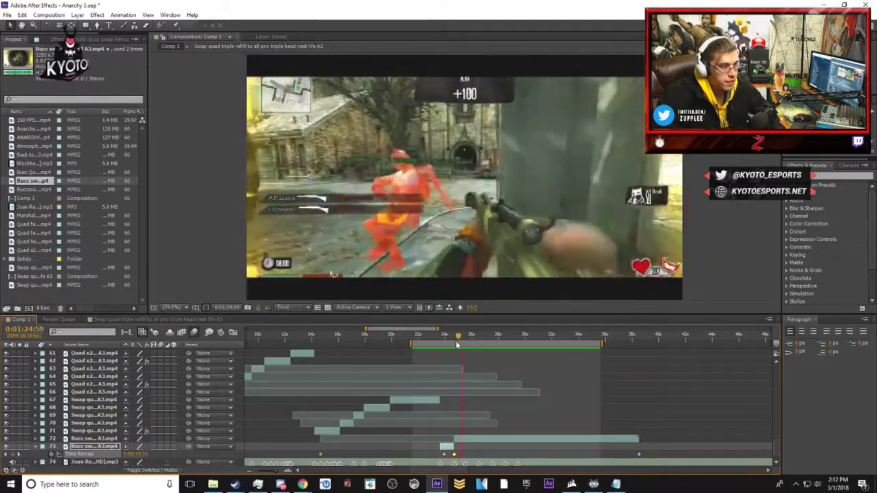
# - Split the later Bucc swap segment at the beat marker at 0:01:25:33
pyautogui.press('=')
pyautogui.press('=')
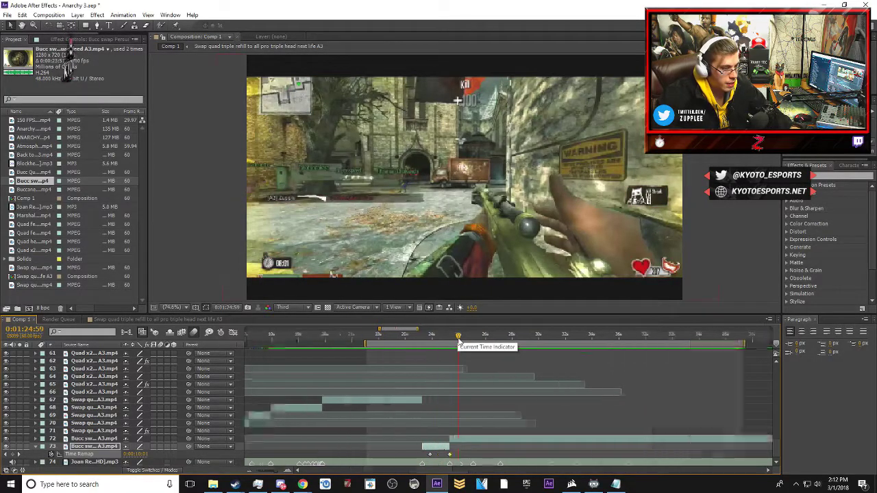
pyautogui.moveTo(458, 340); pyautogui.dragTo(447, 343)
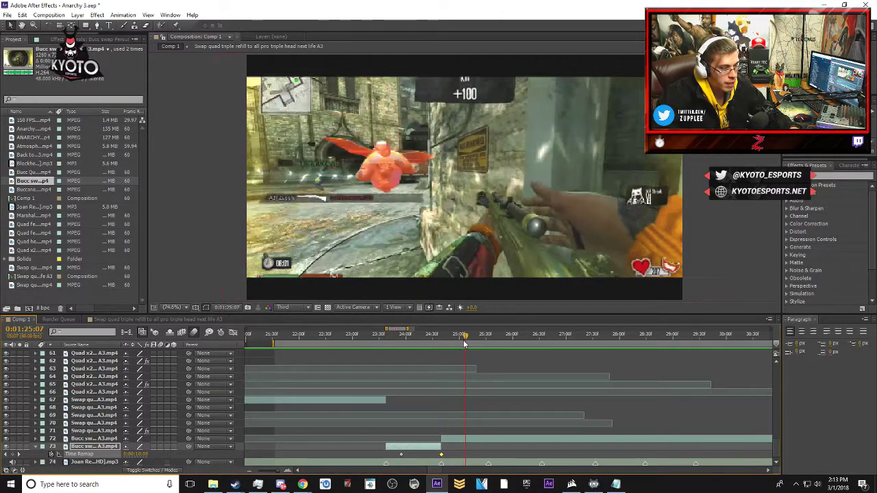
pyautogui.moveTo(465, 344); pyautogui.dragTo(482, 346)
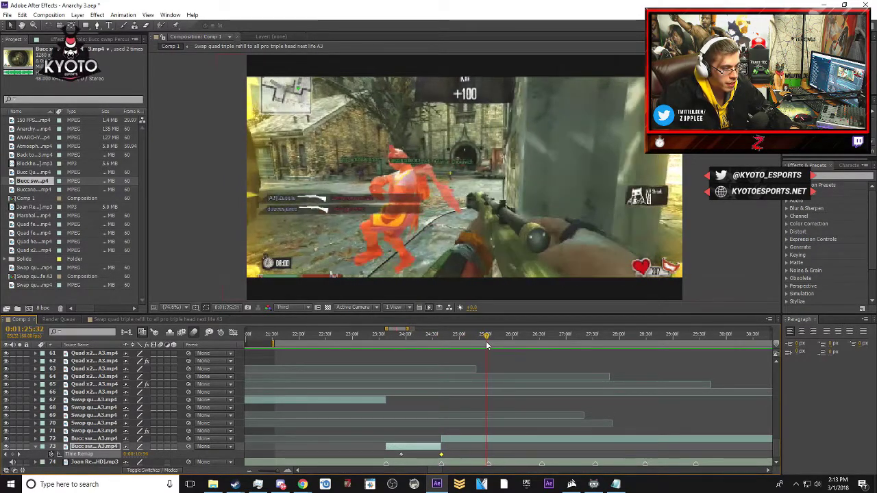
pyautogui.click(494, 442)
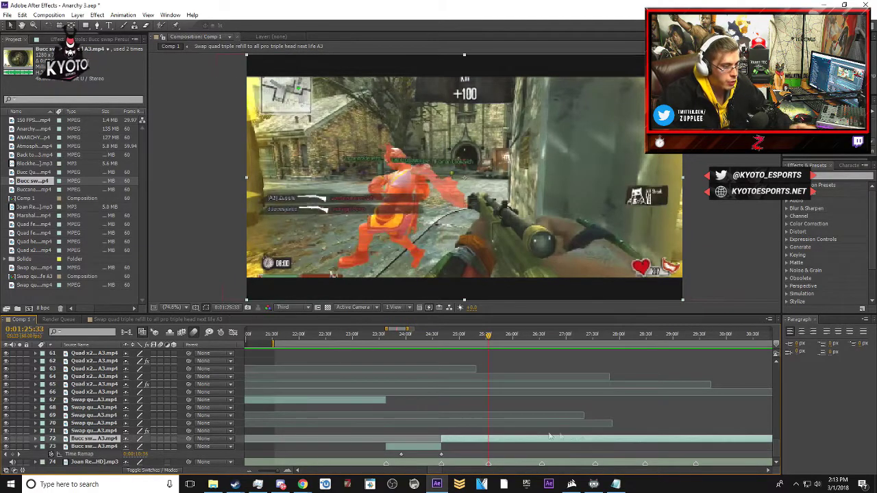
pyautogui.hotkey('ctrl', 'shift', 'd')
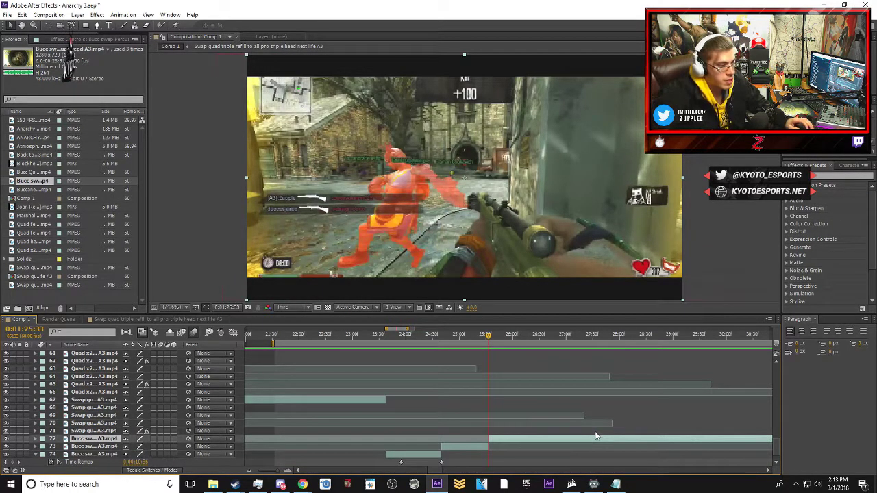
# - Slide the remaining Bucc swap part about 1.5 seconds earlier so the green shotgun's shot hits the 0:01:25:33 marker, and trim off everything before it
pyautogui.scroll(-1, 593, 436)
pyautogui.moveTo(567, 430); pyautogui.dragTo(490, 431)
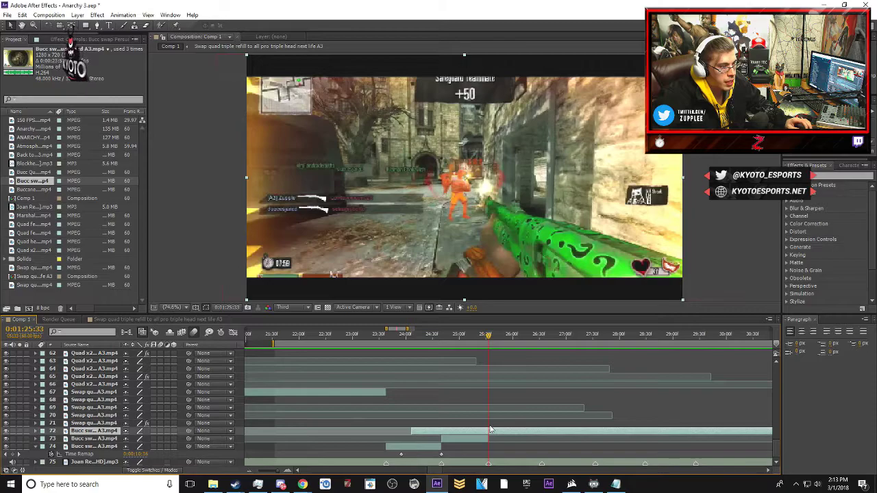
pyautogui.hotkey('ctrl', 'shift', 'd')
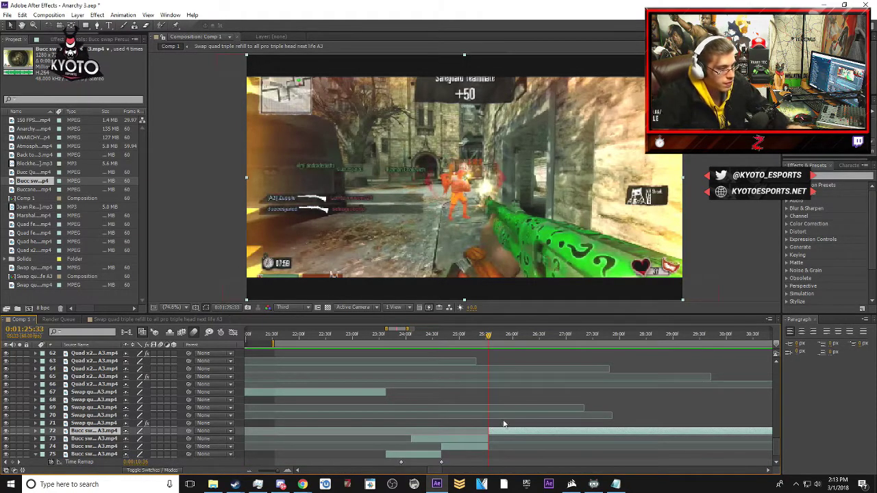
pyautogui.click(469, 441)
pyautogui.press('Delete')
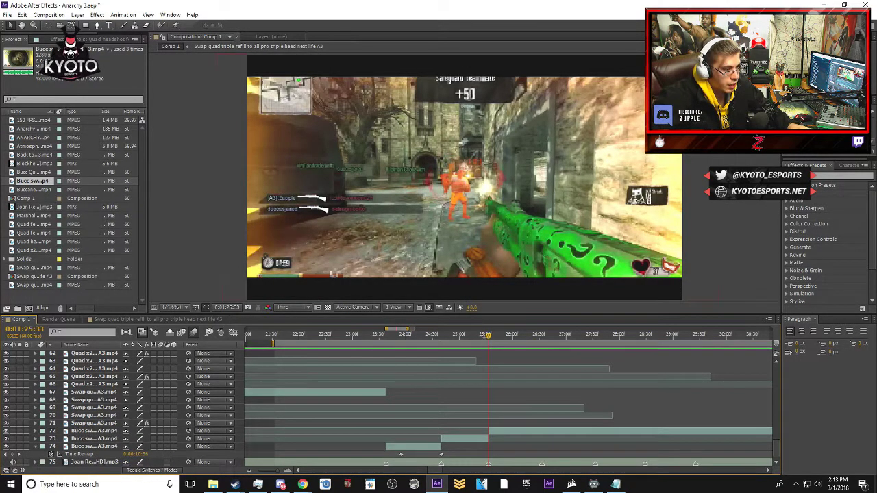
# - Split the last Bucc swap segment at the beat marker at 0:01:26:33
pyautogui.moveTo(498, 334); pyautogui.dragTo(542, 330)
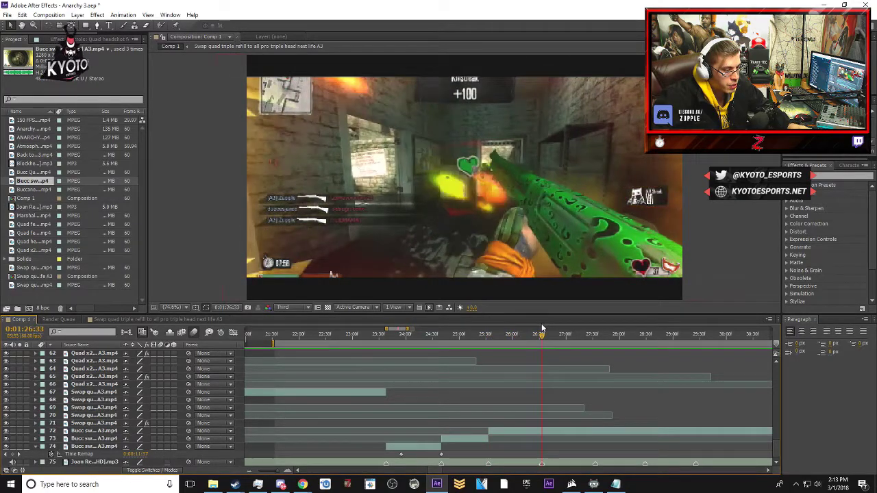
pyautogui.click(546, 433)
pyautogui.hotkey('ctrl', 'shift', 'd')
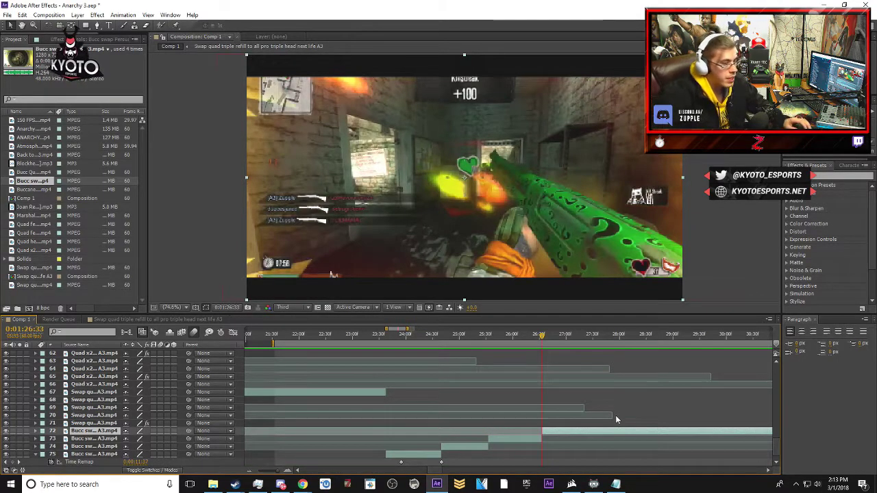
# - Shift the remaining Bucc swap part about 0.2 seconds earlier so the next shot lands on the 0:01:26:33 marker, and remove the overlap before it
pyautogui.scroll(-1, 615, 416)
pyautogui.moveTo(597, 427)
pyautogui.mouseDown()
pyautogui.moveTo(562, 427)
pyautogui.moveTo(589, 419)
pyautogui.mouseUp()
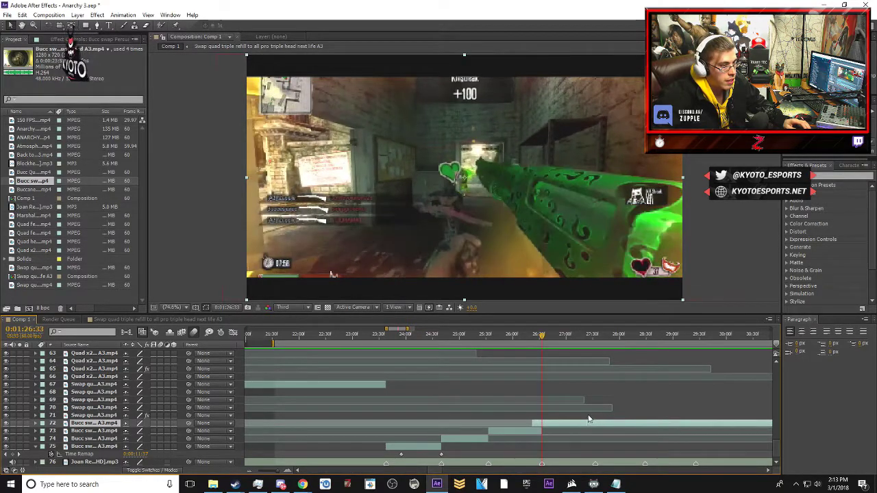
pyautogui.moveTo(577, 426); pyautogui.dragTo(578, 425)
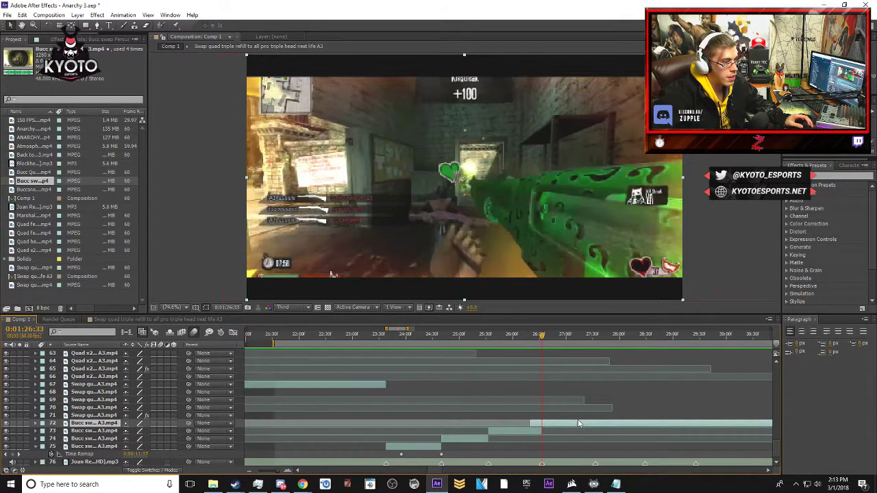
pyautogui.hotkey('ctrl', 'shift', 'd')
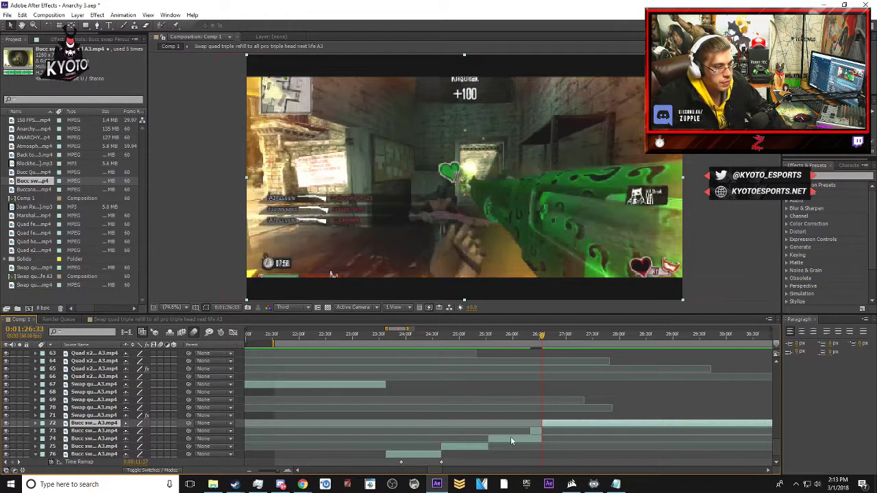
pyautogui.click(537, 430)
pyautogui.press('Delete')
# - Split the final Bucc swap segment at the beat marker at 0:01:27:33
pyautogui.moveTo(544, 341); pyautogui.dragTo(596, 340)
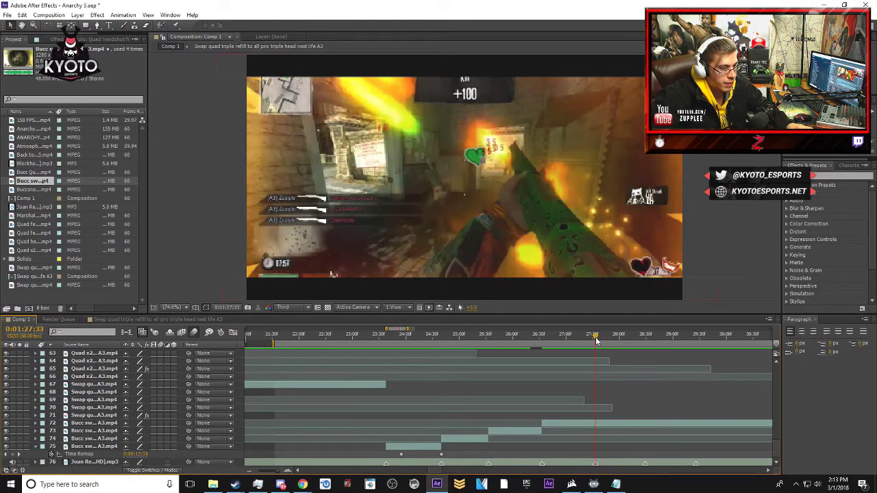
pyautogui.click(596, 421)
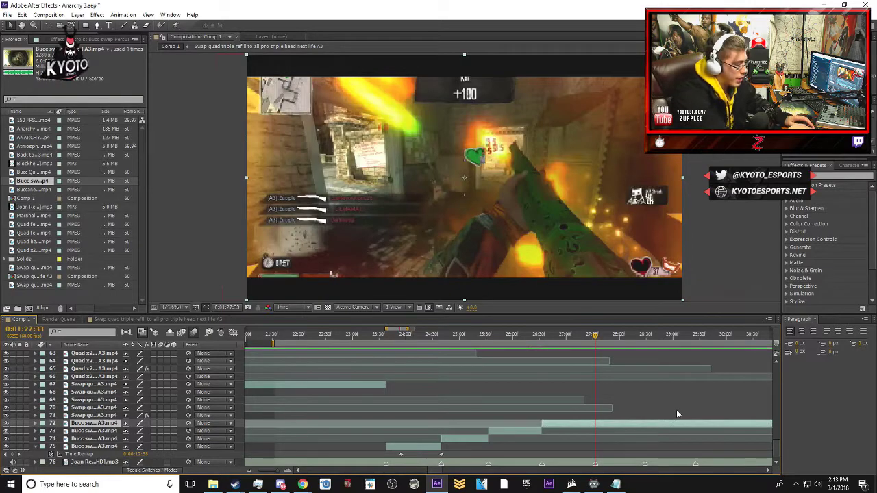
pyautogui.hotkey('ctrl', 'shift', 'd')
# - Slide the remaining Bucc swap part about 0.7 seconds earlier to put the shot on the 0:01:27:33 marker, and delete the piece before it
pyautogui.scroll(-1, 675, 420)
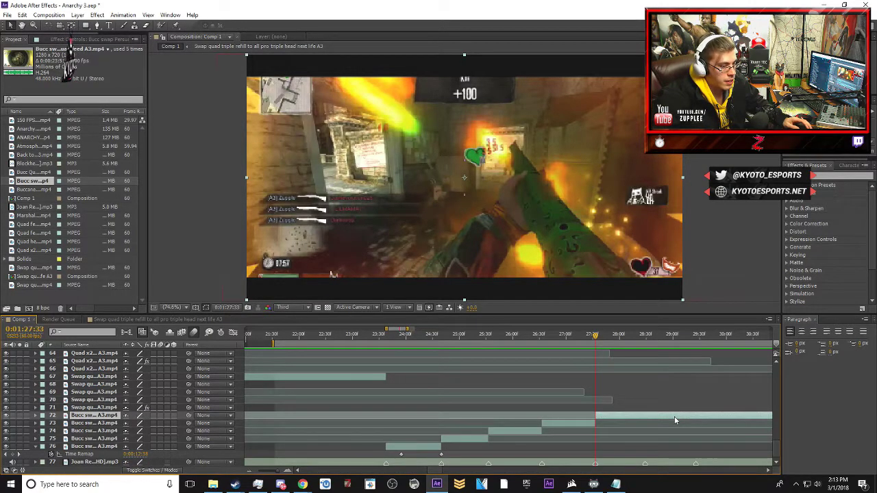
pyautogui.moveTo(673, 416); pyautogui.dragTo(637, 413)
pyautogui.hotkey('ctrl', 'shift', 'd')
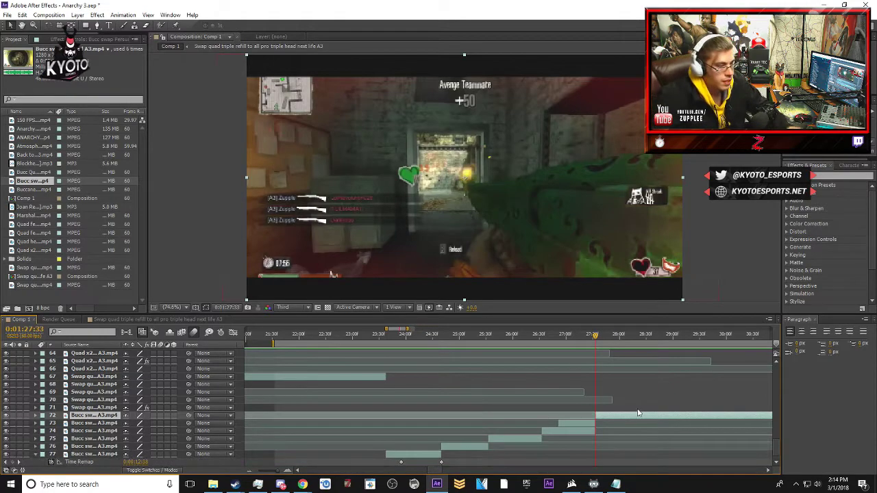
pyautogui.click(592, 423)
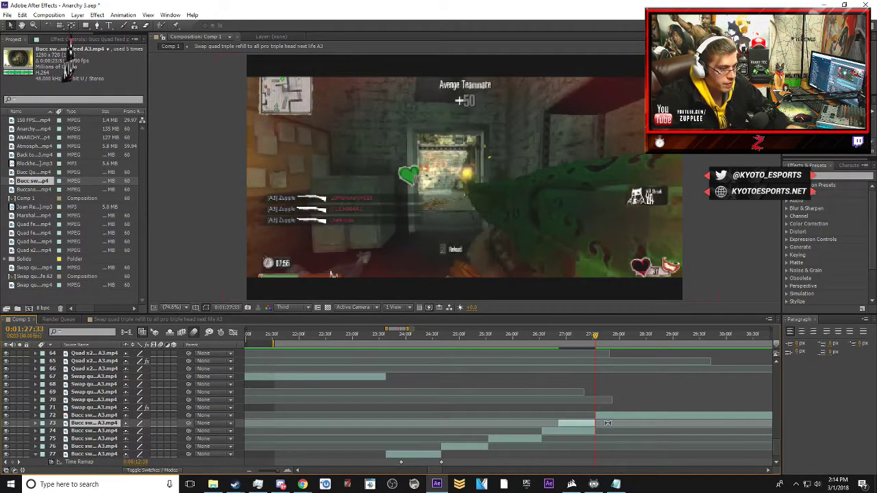
pyautogui.press('Delete')
# - Split the last Bucc swap segment at the beat marker at 0:01:28:29 and delete the remainder after it
pyautogui.moveTo(606, 337); pyautogui.dragTo(645, 336)
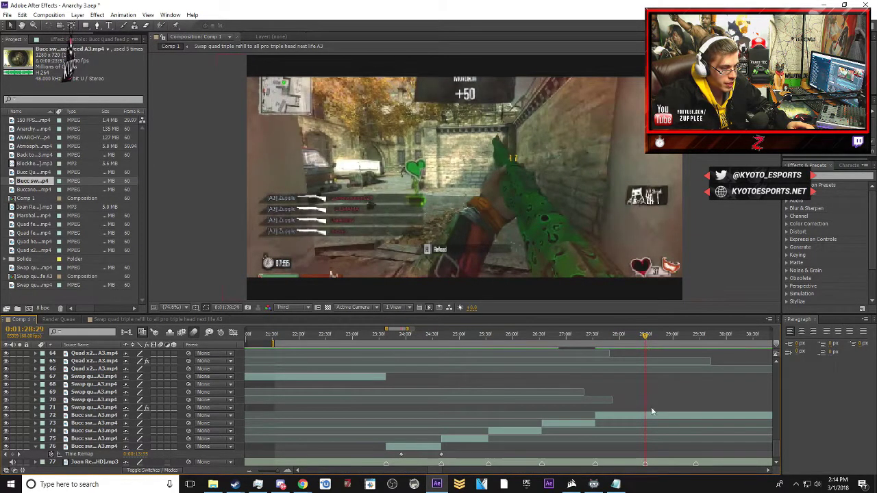
pyautogui.click(652, 414)
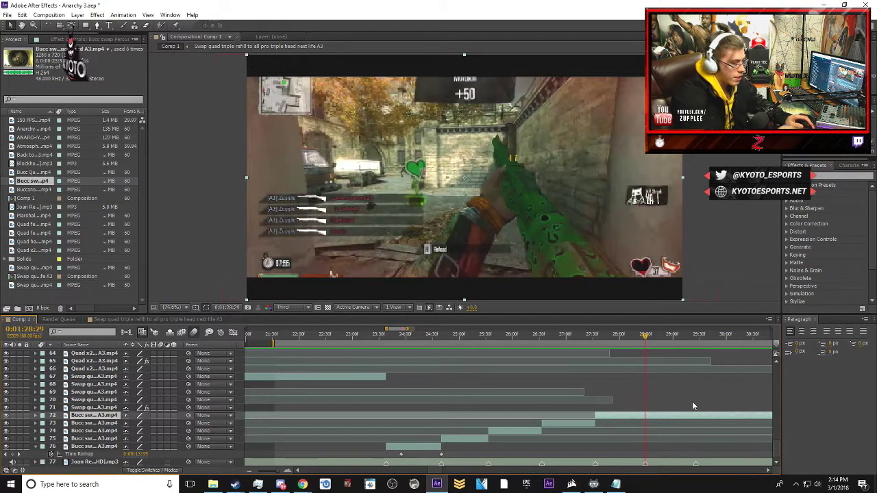
pyautogui.hotkey('ctrl', 'shift', 'd')
pyautogui.press('Delete')
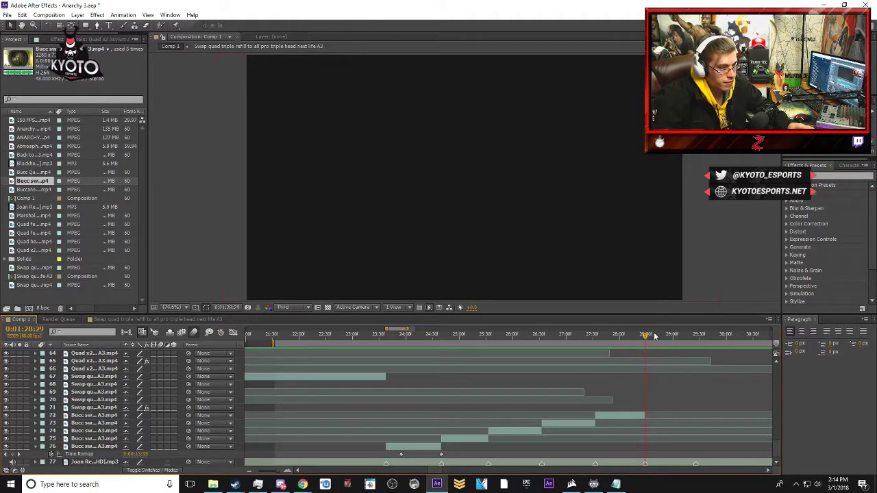
# - Play back the cut Bucc swap segments to check how the shots line up with the song's beats
pyautogui.moveTo(646, 335); pyautogui.dragTo(594, 348)
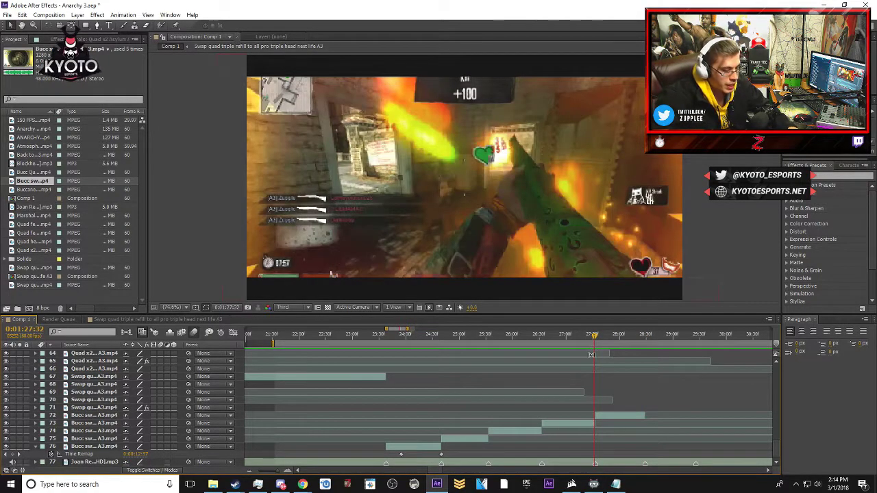
pyautogui.press('-')
pyautogui.press('-')
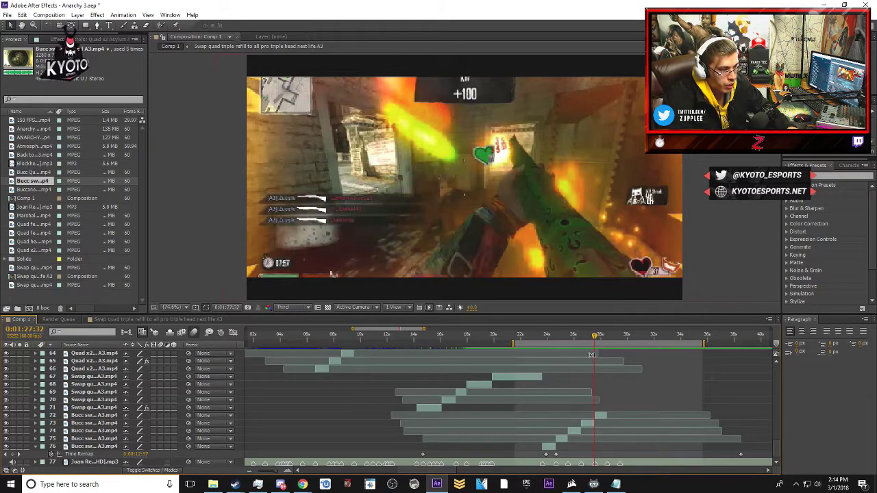
pyautogui.press('space')
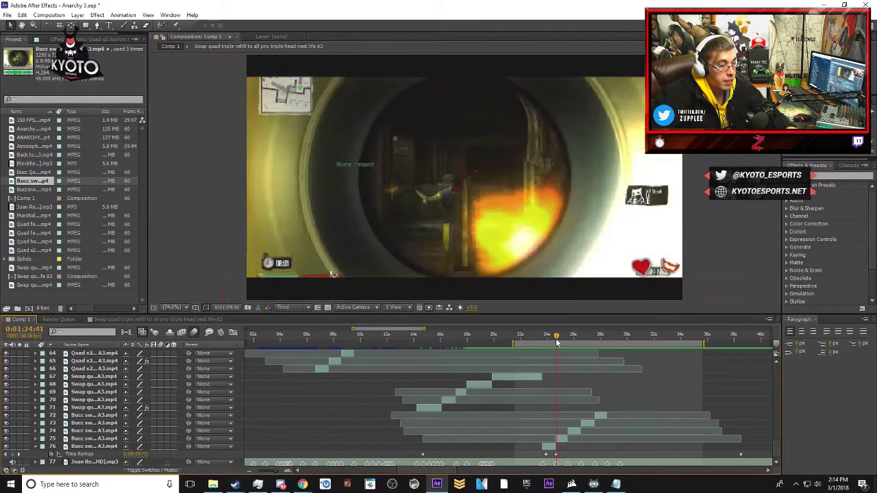
pyautogui.moveTo(554, 341); pyautogui.dragTo(545, 343)
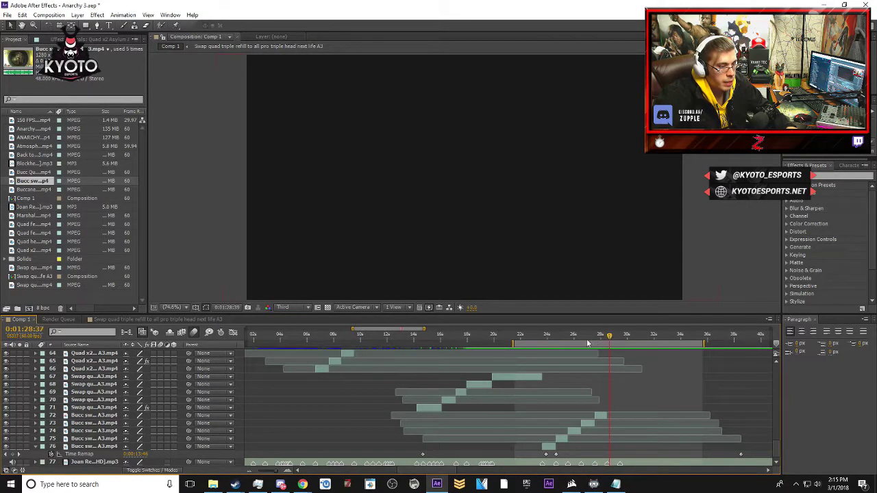
pyautogui.click(561, 341)
pyautogui.press('KP_0')
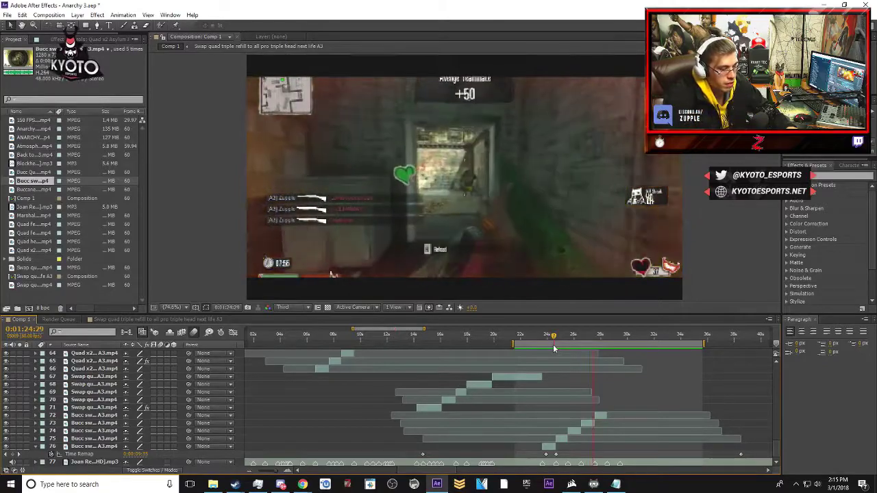
pyautogui.press('space')
# - Enable time remapping on the second Bucc swap segment and add a Time Remap keyframe at 0:01:25:01
pyautogui.press('=')
pyautogui.press('=')
pyautogui.press('-')
pyautogui.moveTo(437, 472); pyautogui.dragTo(447, 470)
pyautogui.moveTo(388, 341); pyautogui.dragTo(402, 444)
pyautogui.rightClick(405, 442)
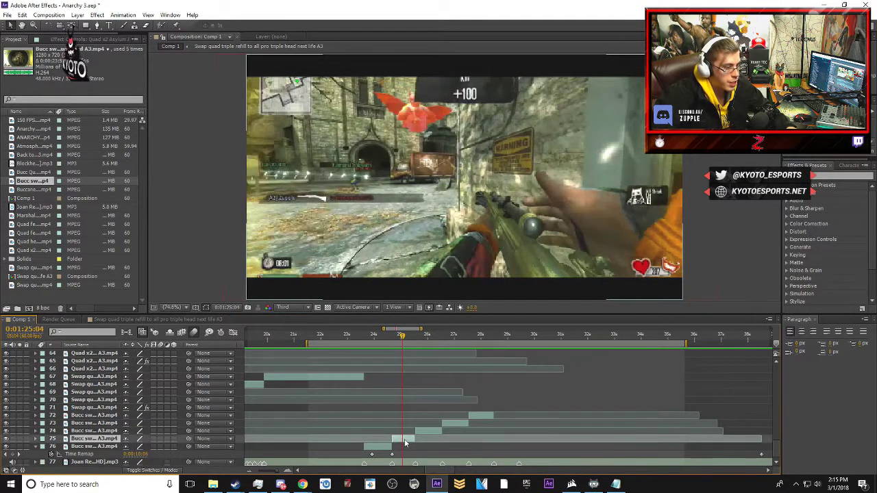
pyautogui.click(533, 156)
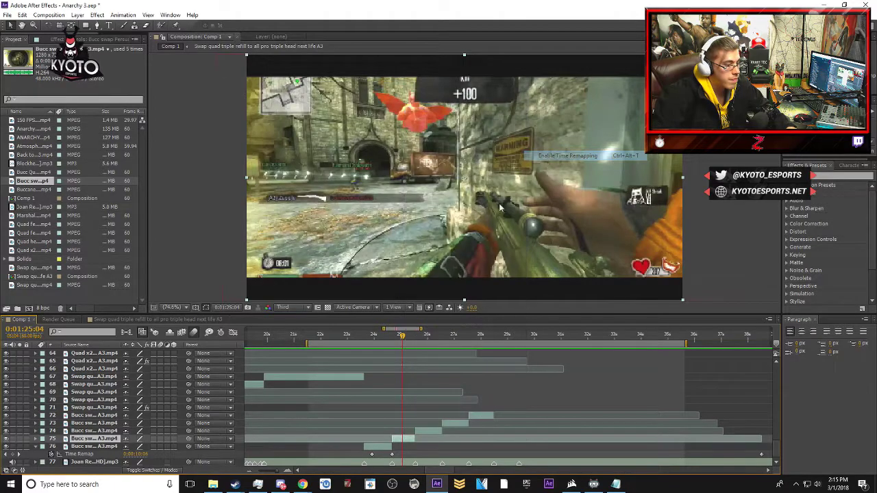
pyautogui.moveTo(403, 341)
pyautogui.mouseDown()
pyautogui.moveTo(388, 343)
pyautogui.moveTo(401, 344)
pyautogui.mouseUp()
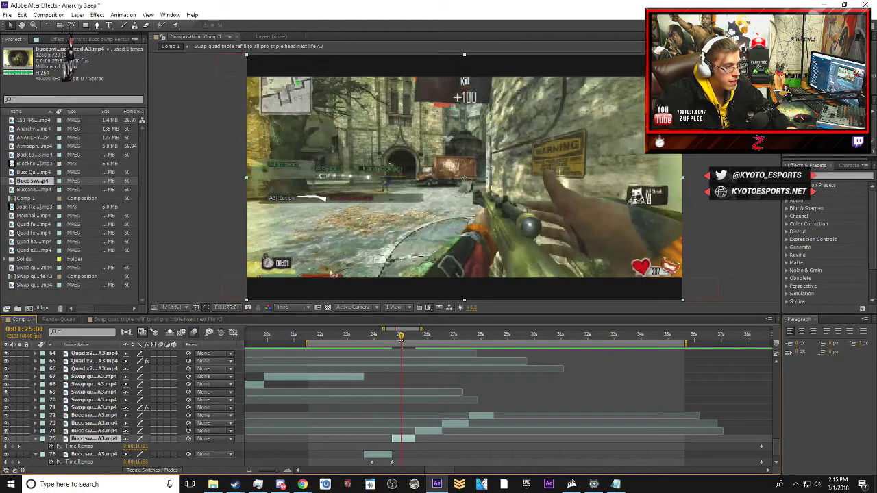
pyautogui.click(13, 447)
pyautogui.press('=')
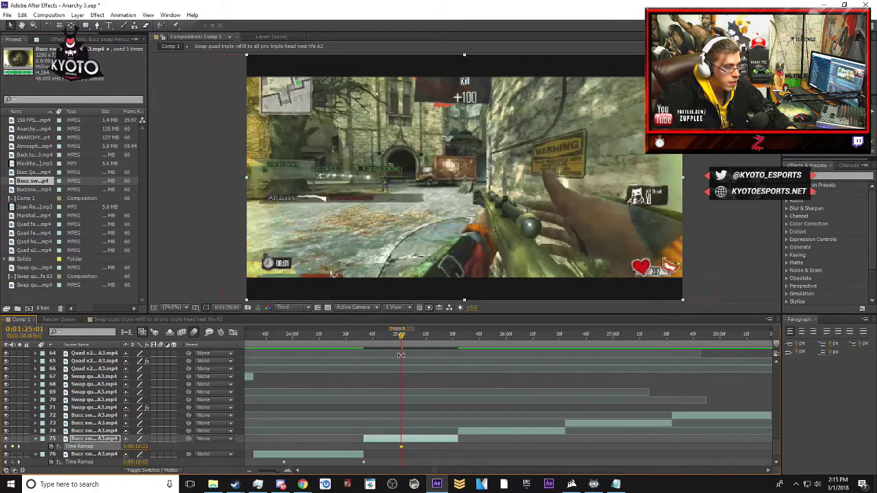
# - Add a Time Remap keyframe at 0:01:25:22 in the second Bucc swap segment and move it to the segment's end
pyautogui.moveTo(401, 342); pyautogui.dragTo(439, 334)
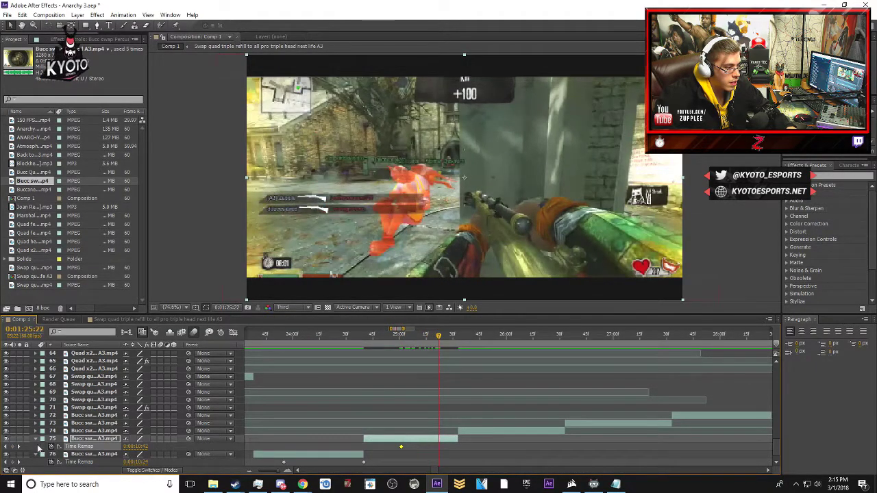
pyautogui.moveTo(439, 447); pyautogui.dragTo(457, 449)
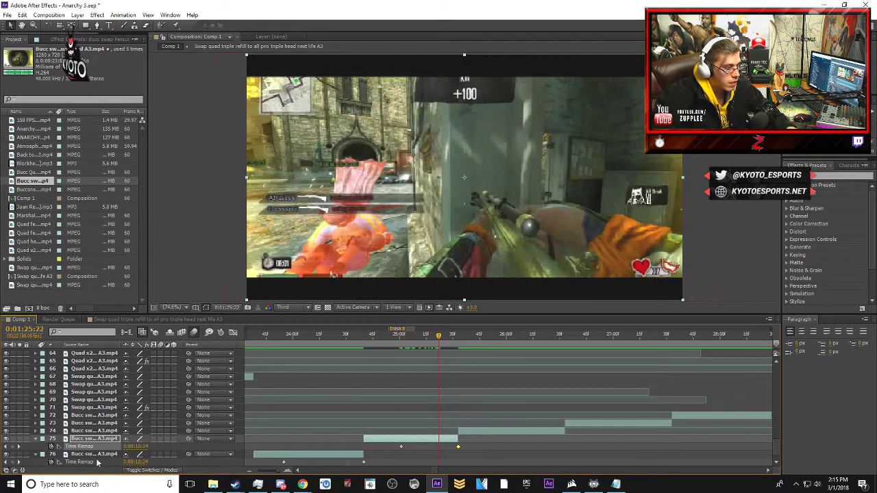
pyautogui.click(37, 438)
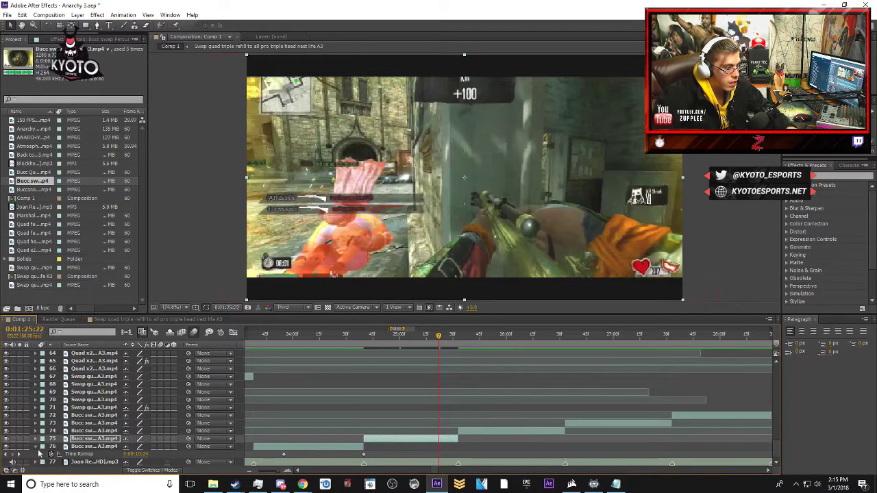
pyautogui.click(37, 446)
# - Enable time remapping on the third Bucc swap segment and add a Time Remap keyframe at 0:01:25:51
pyautogui.press('-')
pyautogui.press('-')
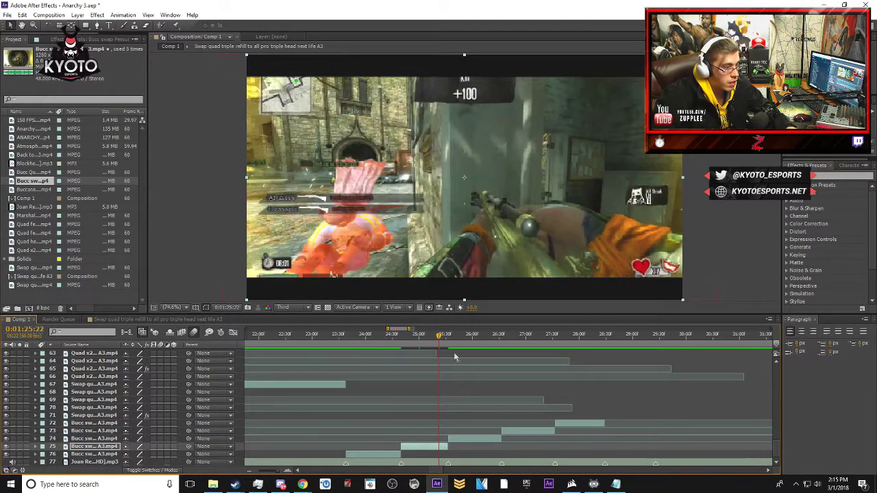
pyautogui.moveTo(439, 339); pyautogui.dragTo(445, 340)
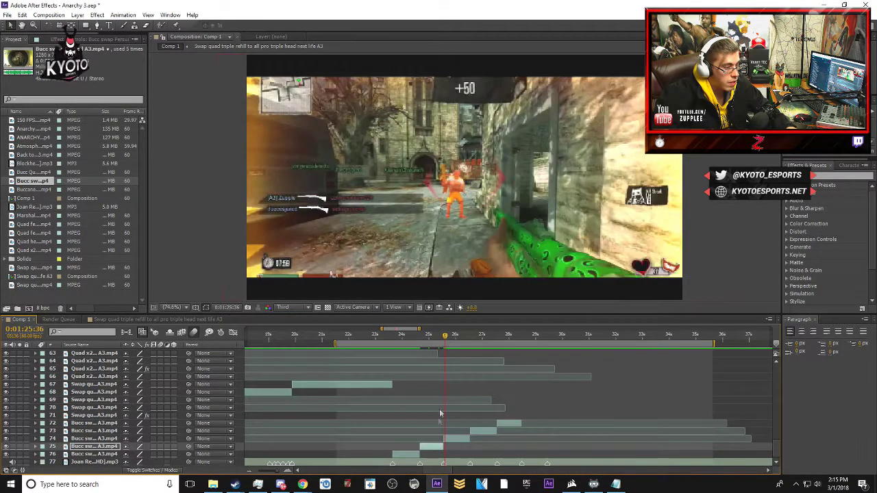
pyautogui.click(453, 439)
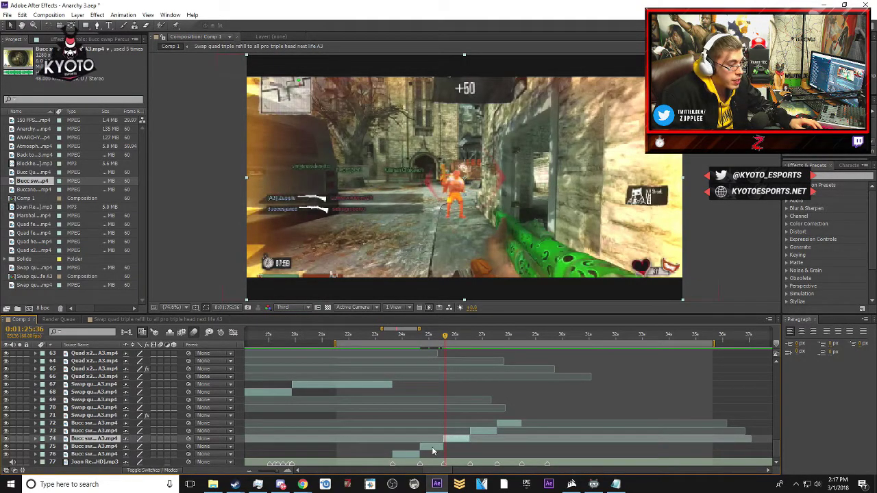
pyautogui.click(425, 339)
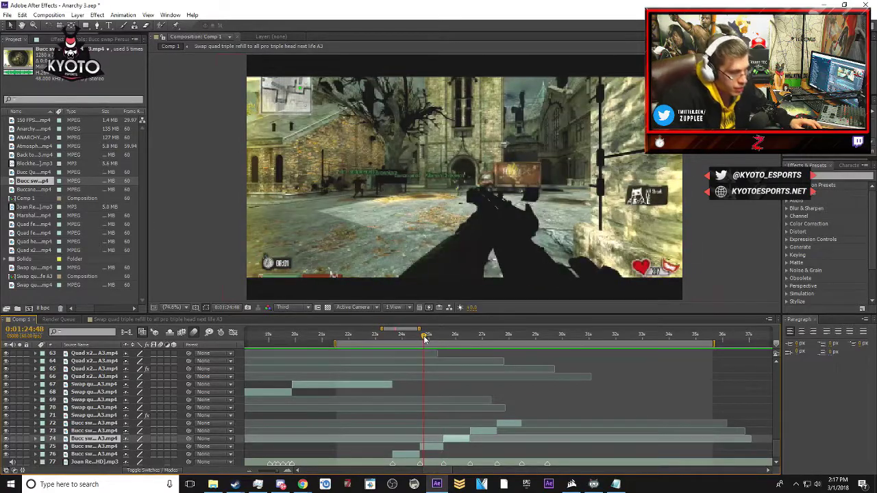
pyautogui.click(404, 339)
pyautogui.moveTo(406, 339); pyautogui.dragTo(448, 337)
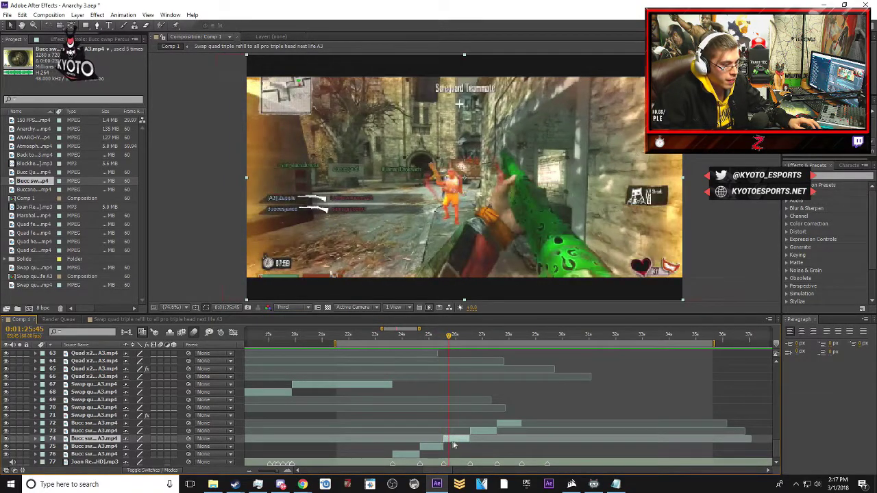
pyautogui.moveTo(445, 338); pyautogui.dragTo(452, 337)
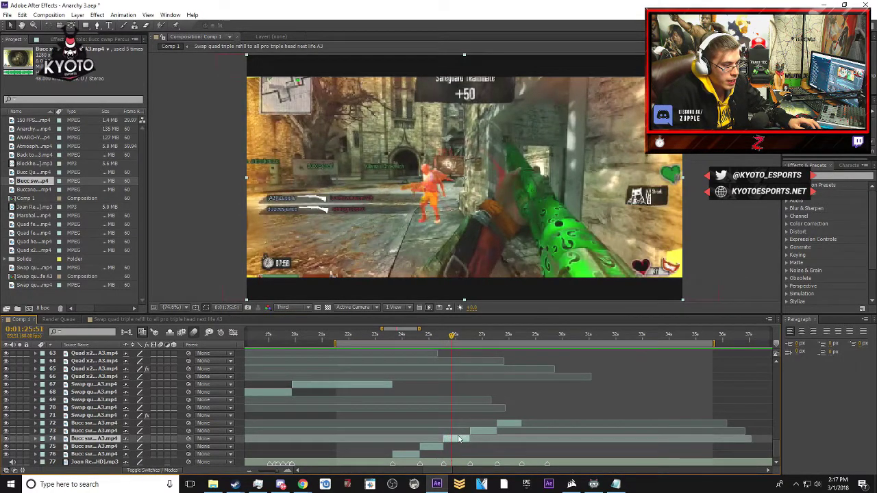
pyautogui.rightClick(457, 442)
pyautogui.moveTo(539, 156)
pyautogui.click(600, 154)
pyautogui.click(12, 447)
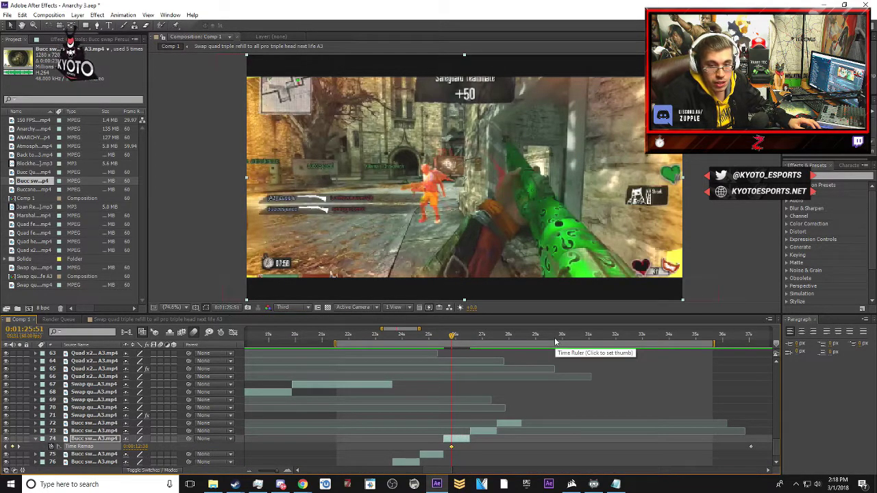
# - Add a Time Remap keyframe at 0:01:26:13 in the third Bucc swap segment and move it to the segment's end
pyautogui.click(460, 336)
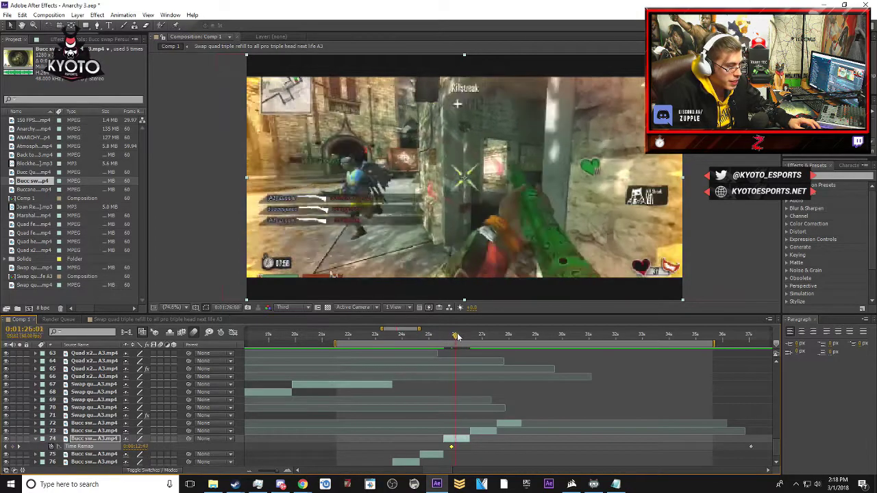
pyautogui.moveTo(462, 335); pyautogui.dragTo(461, 336)
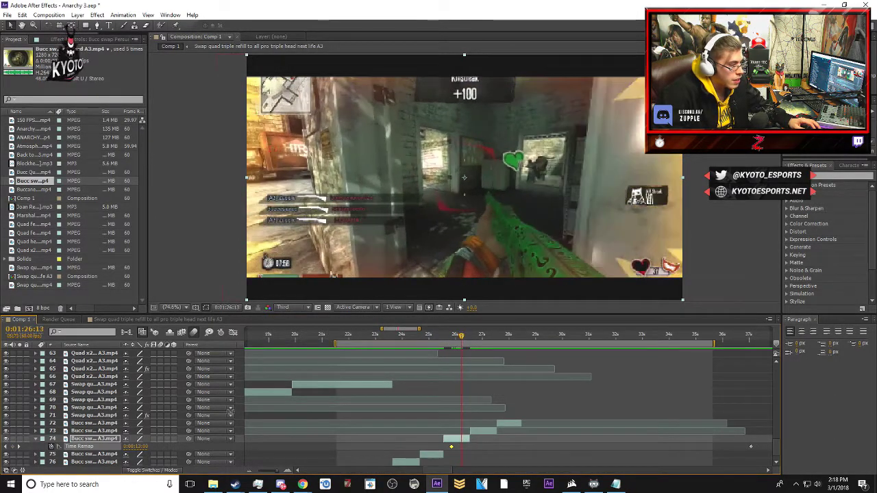
pyautogui.moveTo(460, 449); pyautogui.dragTo(469, 449)
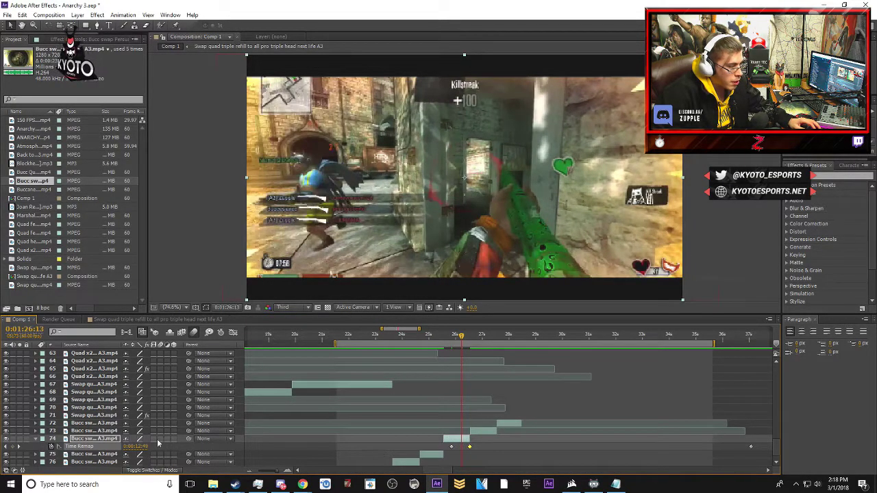
pyautogui.click(34, 438)
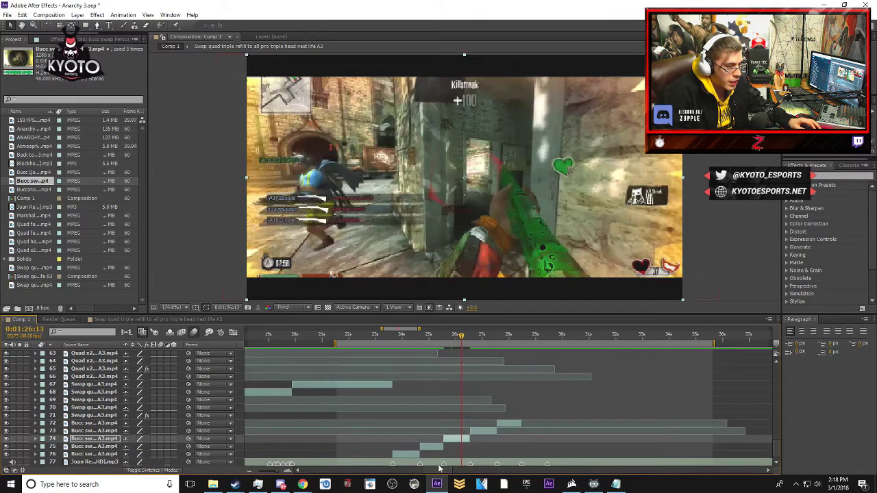
# - Enable time remapping on the fourth Bucc swap segment and add a Time Remap keyframe at 0:01:26:54
pyautogui.moveTo(463, 339); pyautogui.dragTo(481, 337)
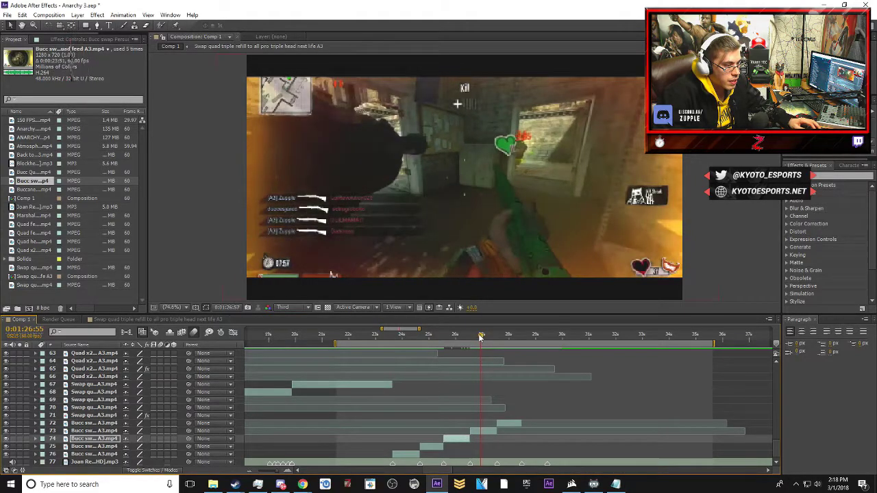
pyautogui.rightClick(483, 431)
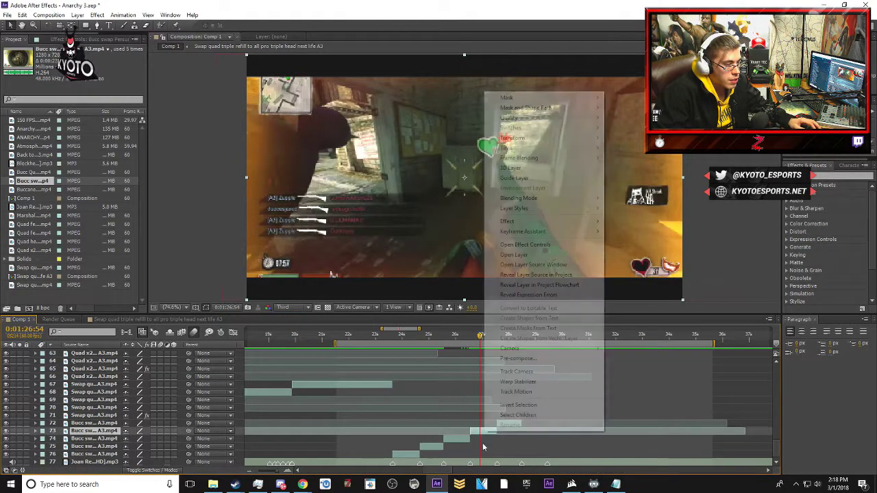
pyautogui.moveTo(598, 147)
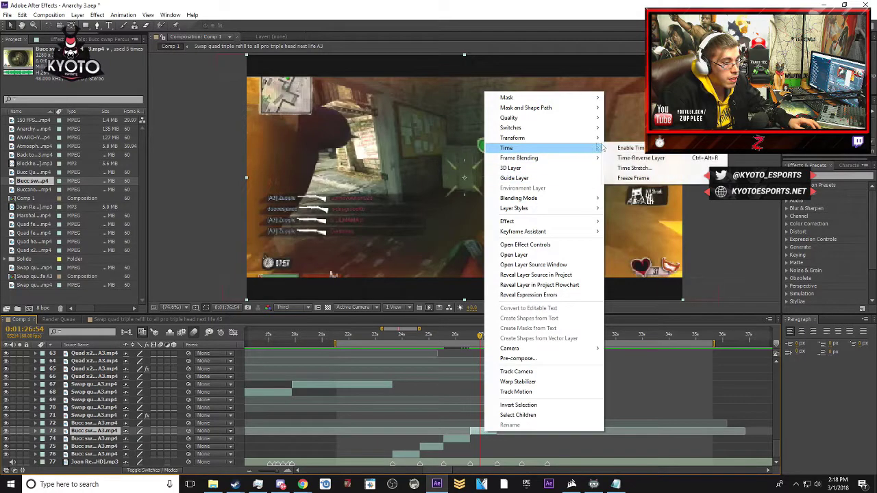
pyautogui.click(629, 148)
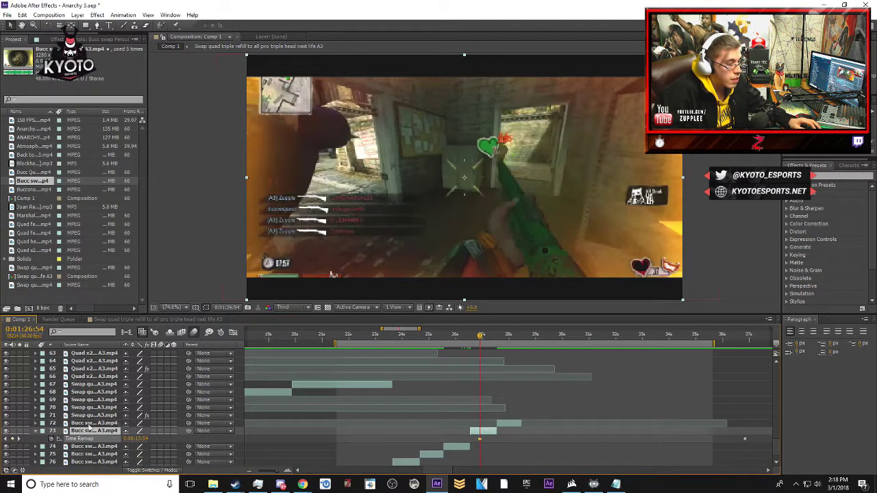
# - Add a Time Remap keyframe at 0:01:27:18 in the fourth Bucc swap segment and move it to the segment's end
pyautogui.moveTo(481, 337); pyautogui.dragTo(490, 338)
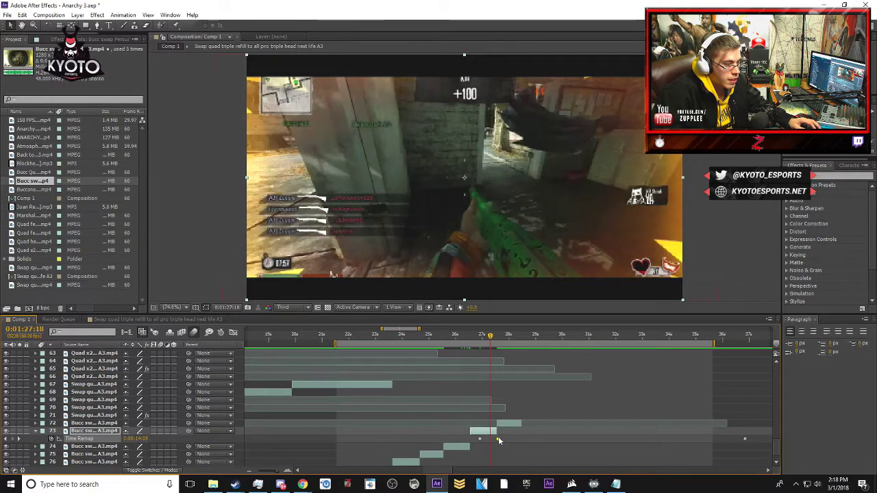
pyautogui.moveTo(490, 337)
pyautogui.mouseDown()
pyautogui.moveTo(480, 337)
pyautogui.moveTo(500, 340)
pyautogui.mouseUp()
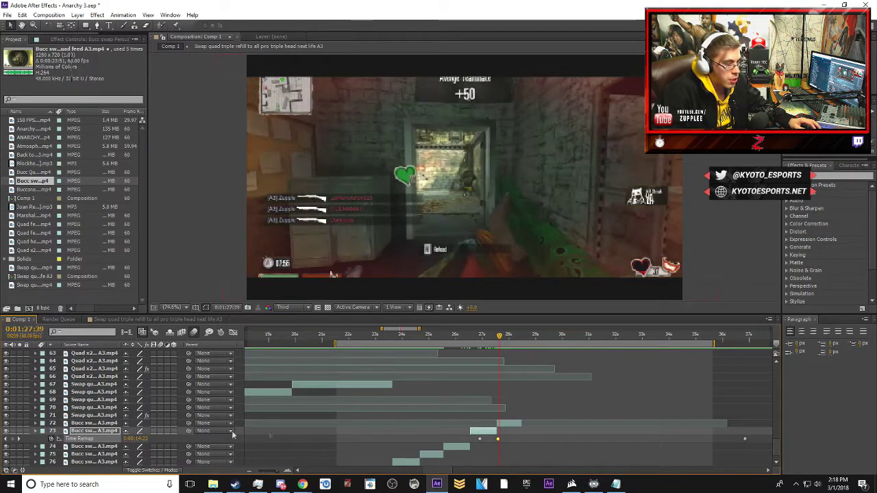
pyautogui.click(36, 432)
# - Enable time remapping on the fifth Bucc swap segment and add a Time Remap keyframe at 0:01:27:53
pyautogui.click(503, 425)
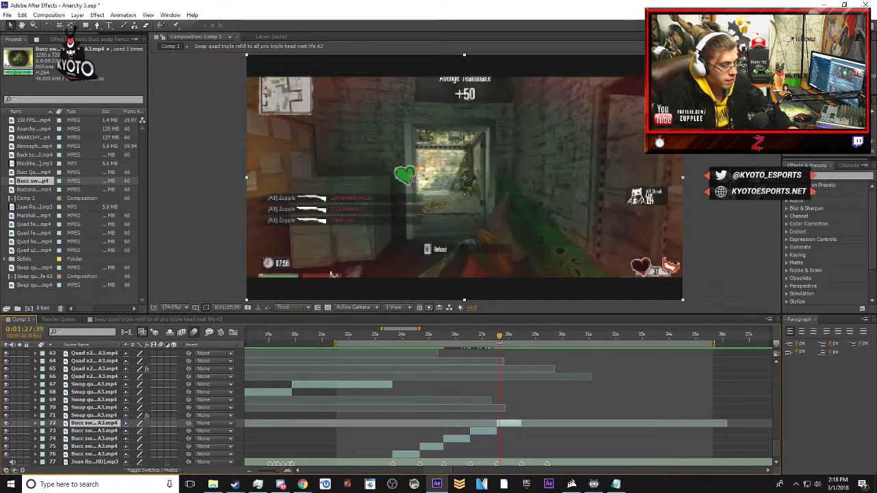
pyautogui.press('=')
pyautogui.moveTo(500, 336); pyautogui.dragTo(525, 337)
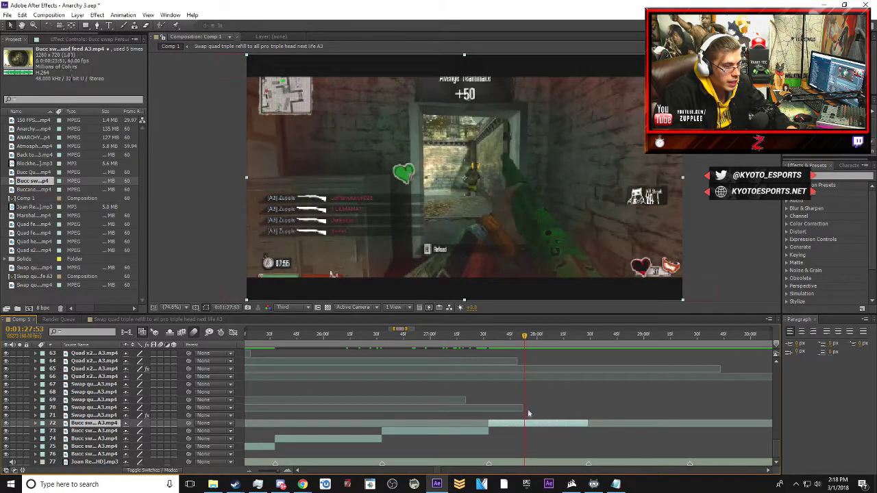
pyautogui.rightClick(528, 421)
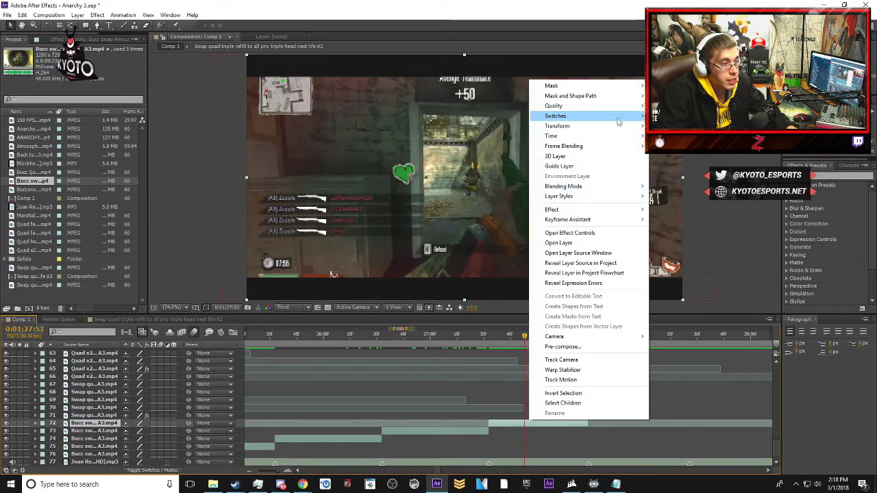
pyautogui.click(679, 164)
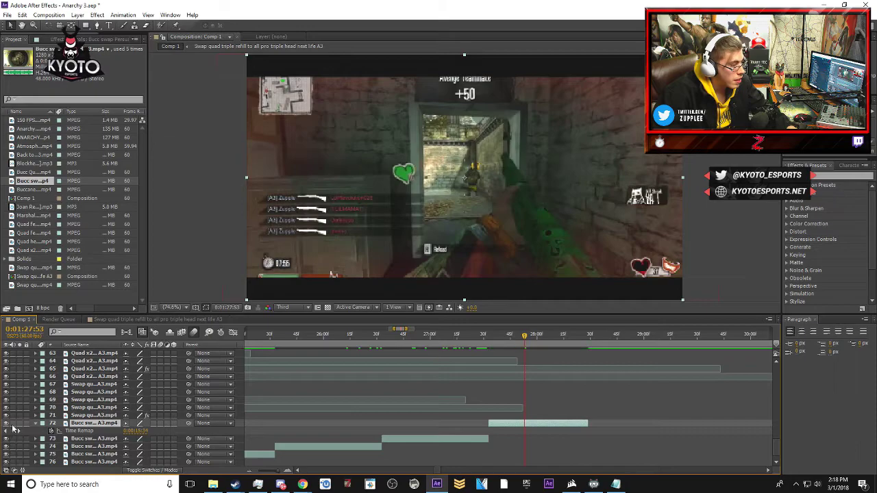
pyautogui.click(13, 432)
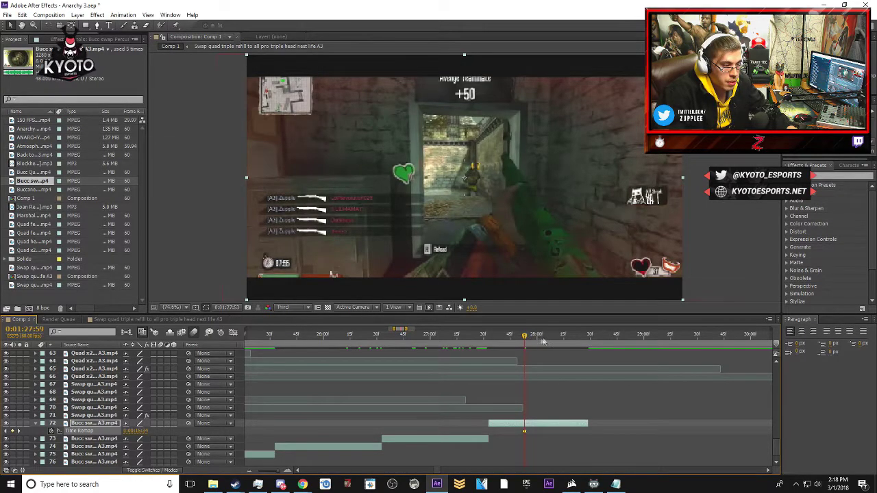
# - Add a Time Remap keyframe at 0:01:28:19 in the fifth Bucc swap segment and move it to the segment's end
pyautogui.press('space')
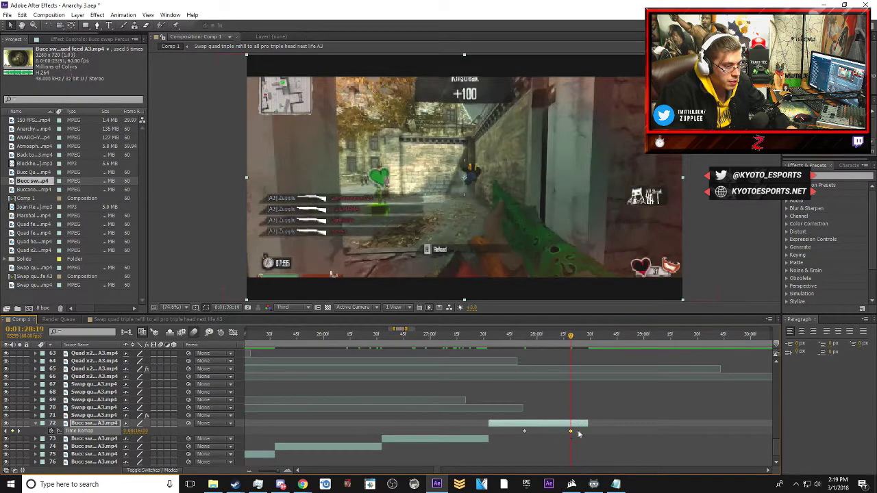
pyautogui.moveTo(568, 433); pyautogui.dragTo(593, 433)
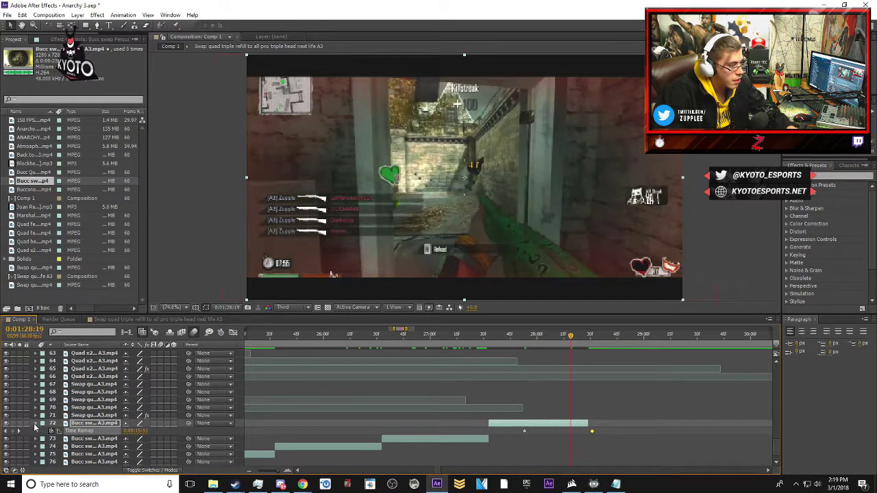
pyautogui.press('u')
# - Preview the time-remapped Bucc swap segments and examine the cut between the fourth and fifth segments
pyautogui.press('-')
pyautogui.press('-')
pyautogui.press('KP_0')
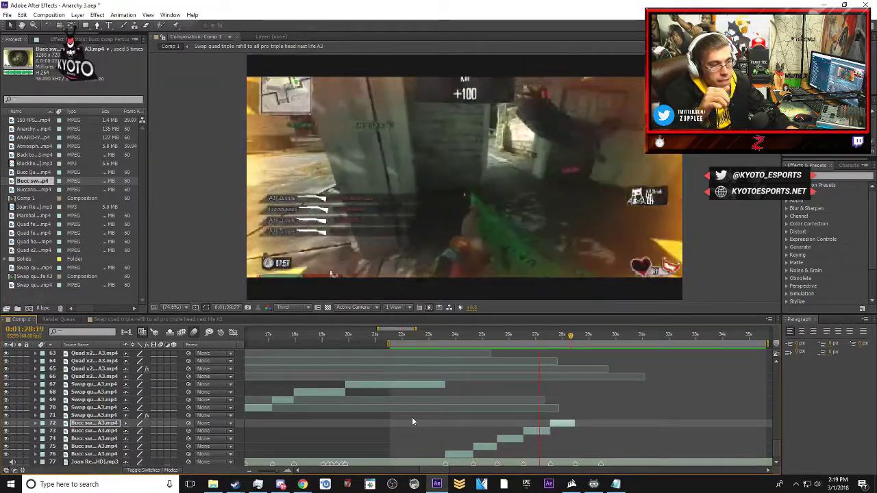
pyautogui.press('space')
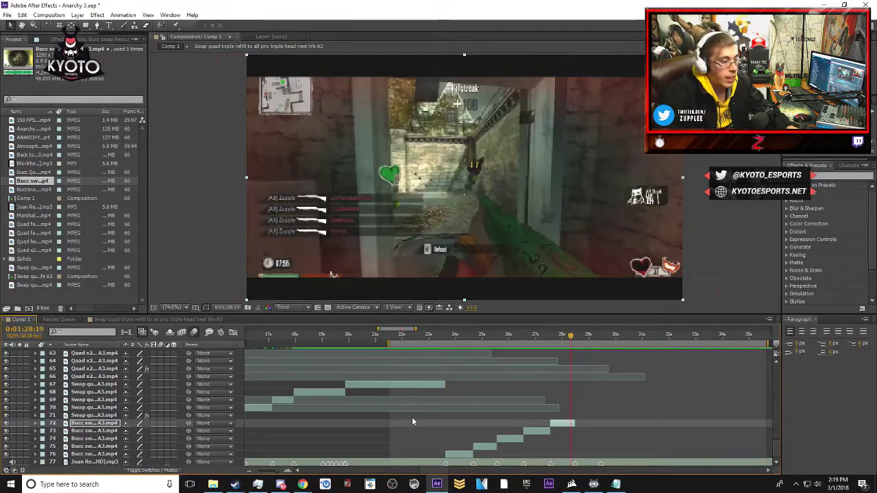
pyautogui.moveTo(541, 342)
pyautogui.mouseDown()
pyautogui.moveTo(514, 346)
pyautogui.moveTo(559, 342)
pyautogui.moveTo(492, 348)
pyautogui.moveTo(542, 348)
pyautogui.moveTo(533, 349)
pyautogui.mouseUp()
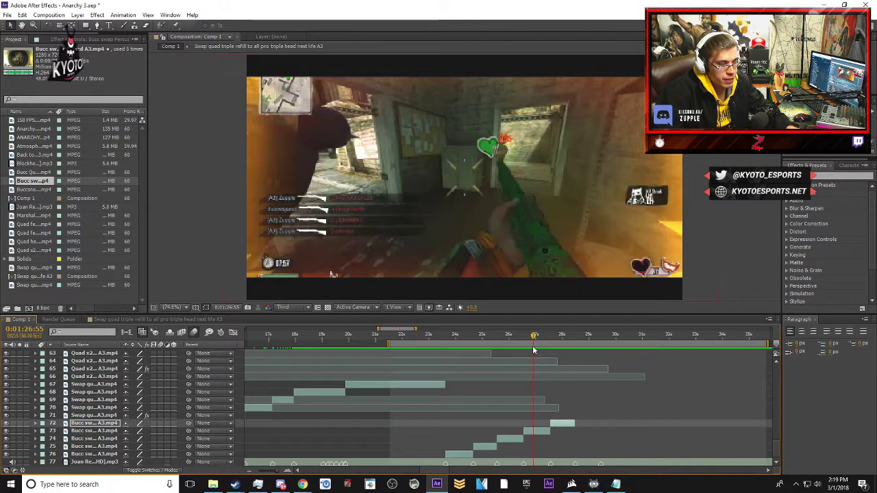
pyautogui.moveTo(533, 349); pyautogui.dragTo(551, 349)
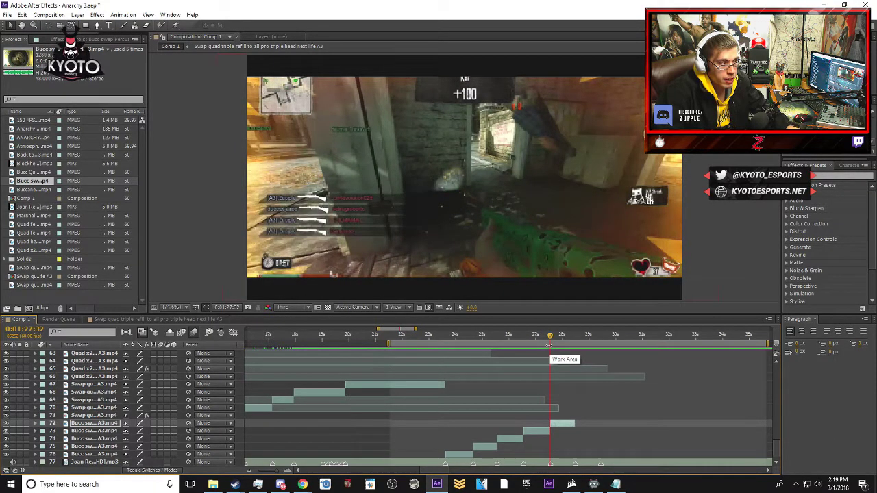
pyautogui.press('KP_0')
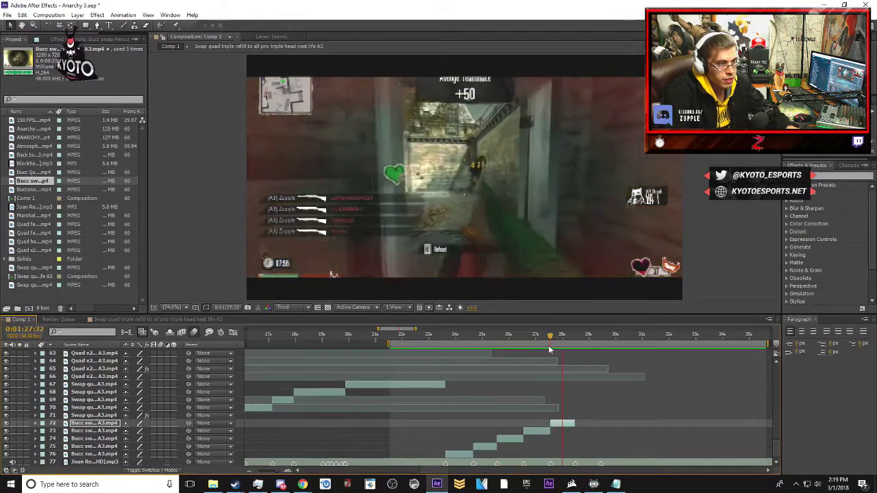
pyautogui.moveTo(549, 337)
pyautogui.mouseDown()
pyautogui.moveTo(536, 338)
pyautogui.moveTo(545, 338)
pyautogui.mouseUp()
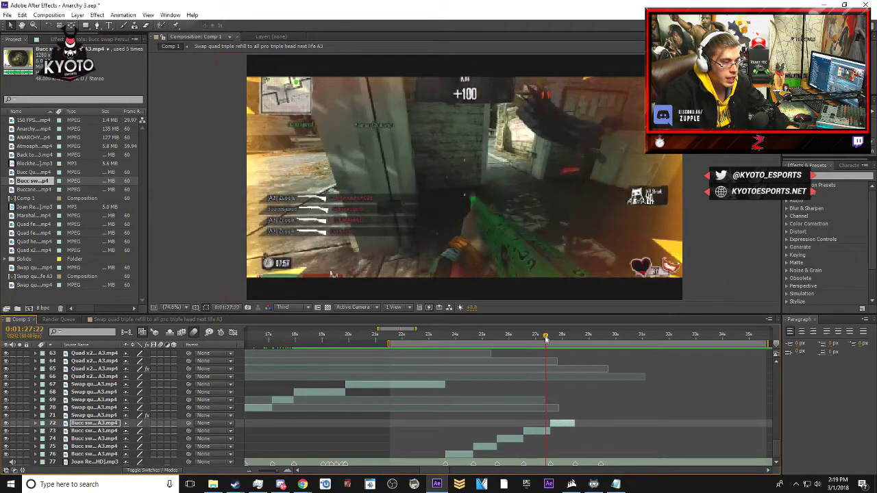
# - Move the fourth Bucc swap segment's second Time Remap keyframe beyond the segment's end and preview the change
pyautogui.click(95, 431)
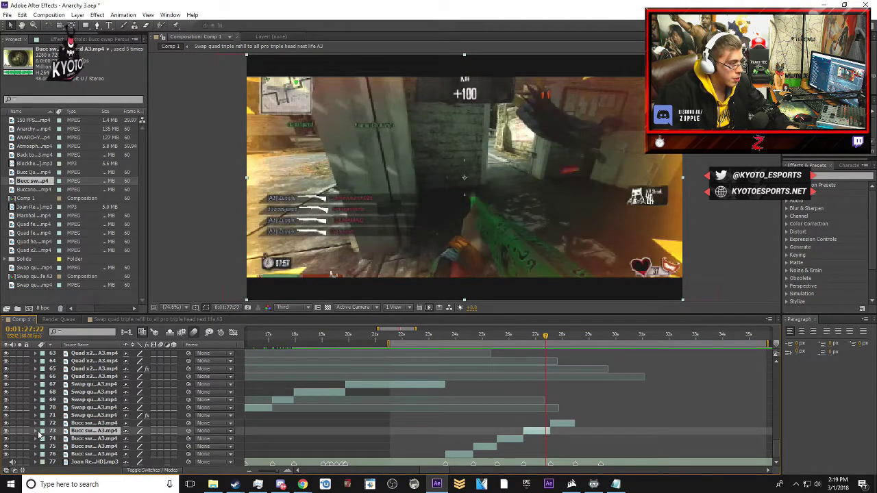
pyautogui.click(37, 431)
pyautogui.moveTo(550, 439); pyautogui.dragTo(556, 440)
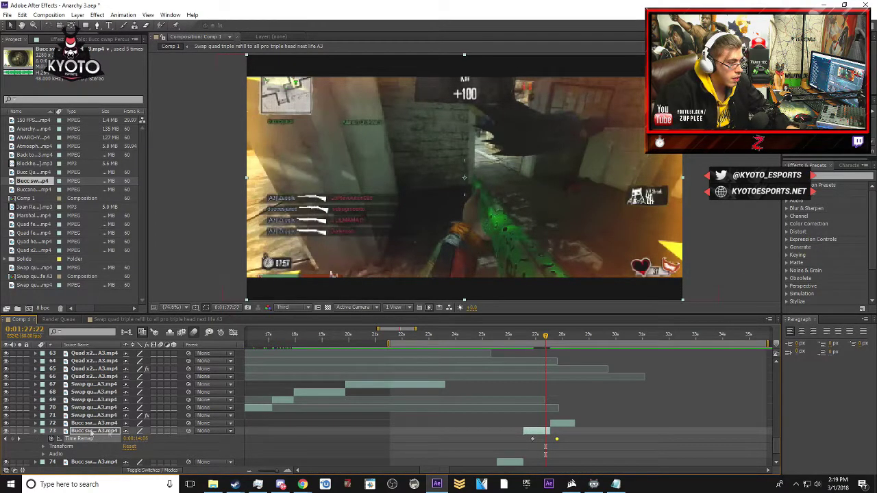
pyautogui.click(36, 431)
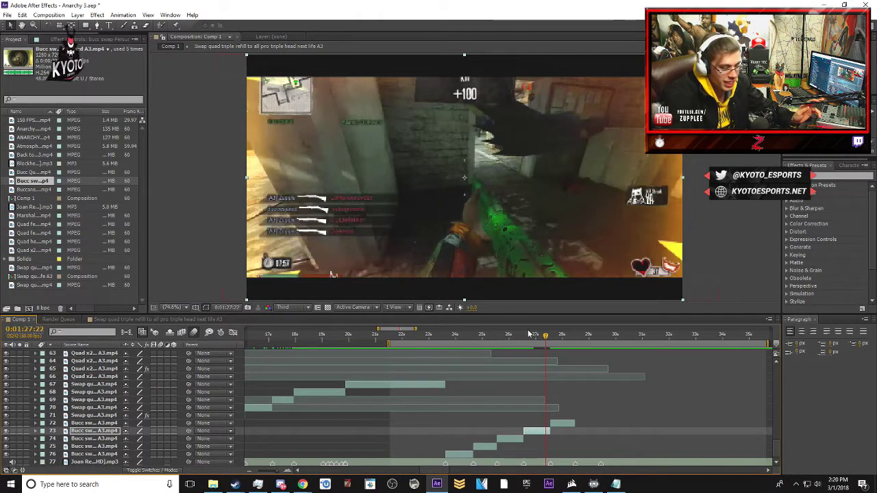
pyautogui.press('space')
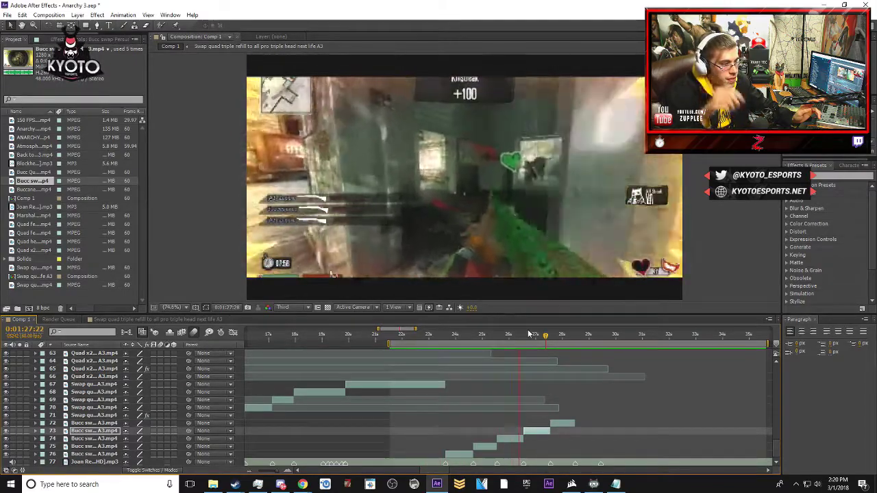
pyautogui.press('space')
# - Reposition the fourth Bucc swap segment's second Time Remap keyframe at about 0:01:27:44 and preview the result
pyautogui.moveTo(545, 341)
pyautogui.mouseDown()
pyautogui.moveTo(525, 340)
pyautogui.moveTo(535, 343)
pyautogui.mouseUp()
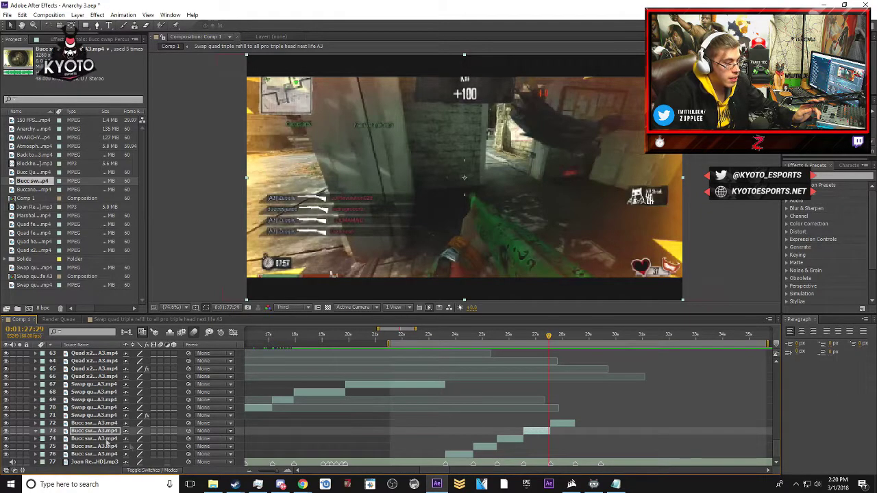
pyautogui.hotkey('ctrl', 'alt', 't')
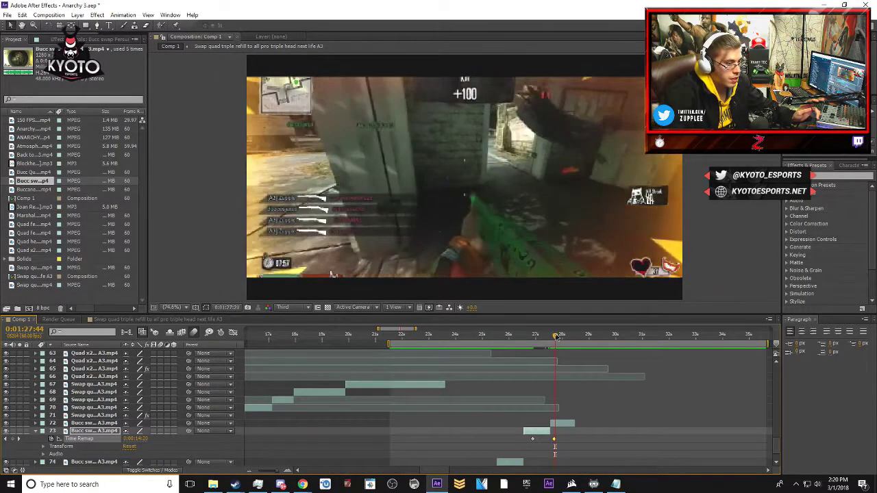
pyautogui.press('space')
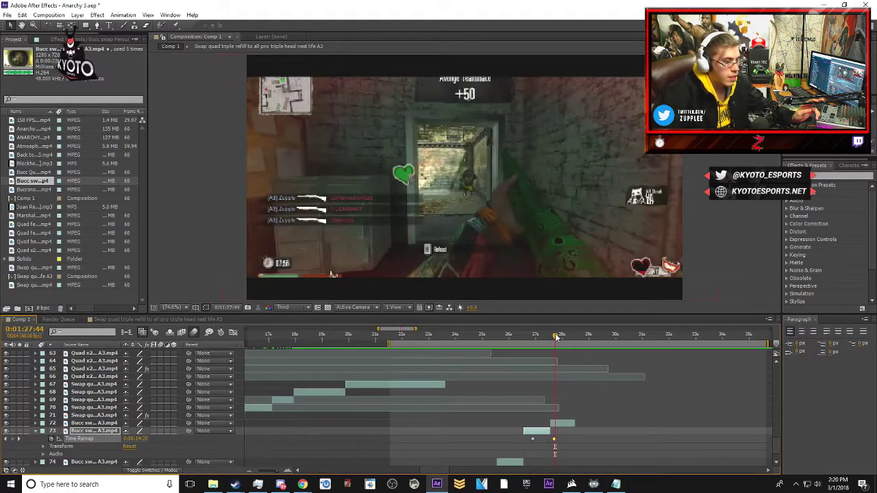
pyautogui.click(559, 424)
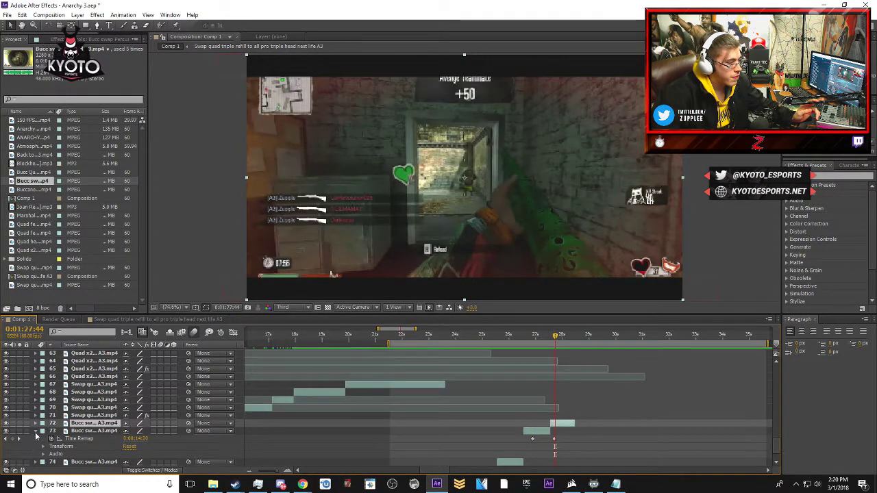
pyautogui.click(35, 431)
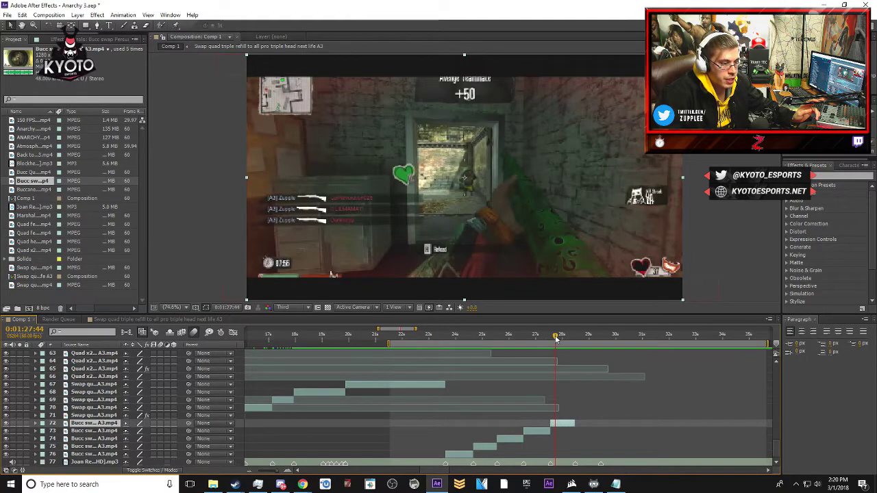
# - Set the work area to start at about 0:01:25:00 and preview the remapped segments from there
pyautogui.moveTo(540, 343); pyautogui.dragTo(583, 336)
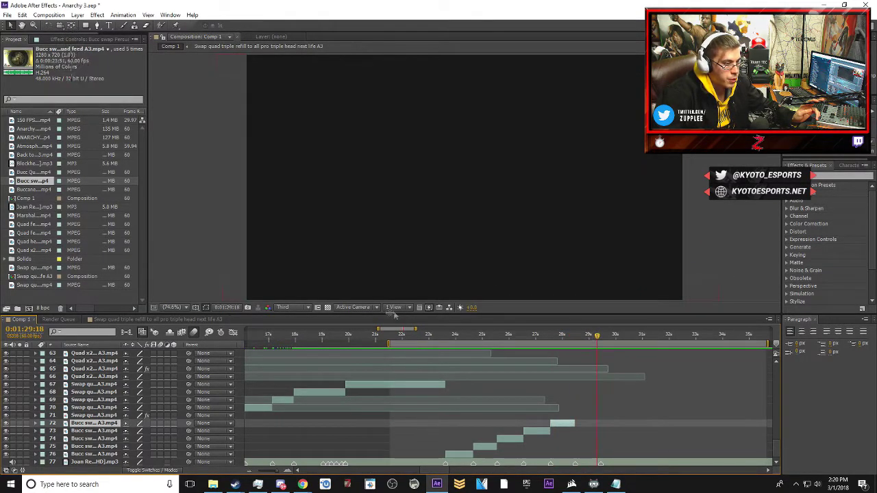
pyautogui.moveTo(388, 343); pyautogui.dragTo(481, 343)
pyautogui.press('space')
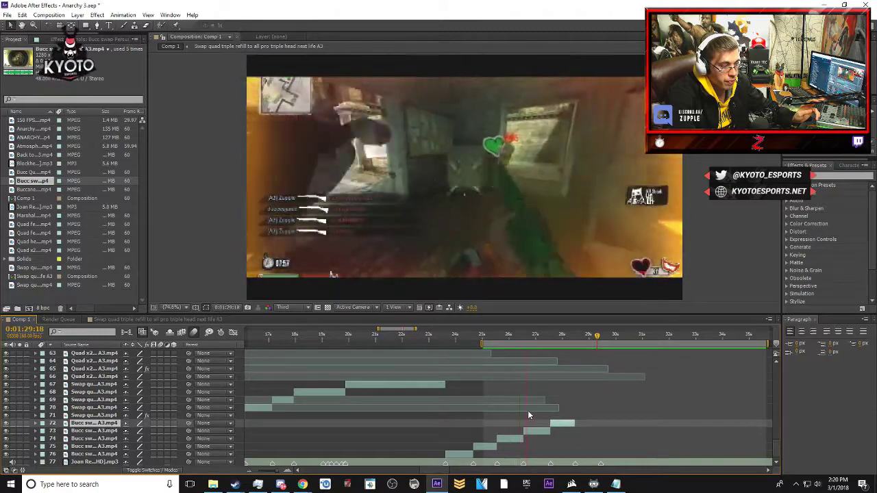
pyautogui.press('space')
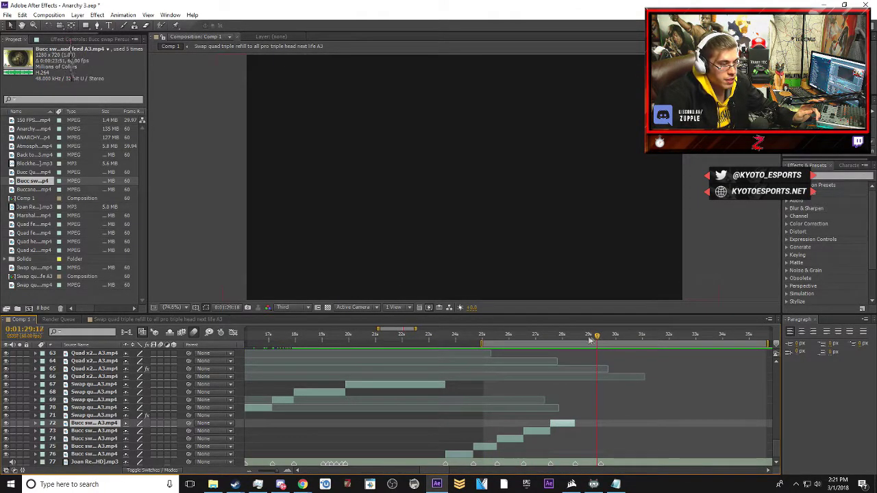
# - Reveal the fifth Bucc swap segment's properties and extend the segment to the beat marker at 0:01:29:26
pyautogui.moveTo(593, 339); pyautogui.dragTo(571, 339)
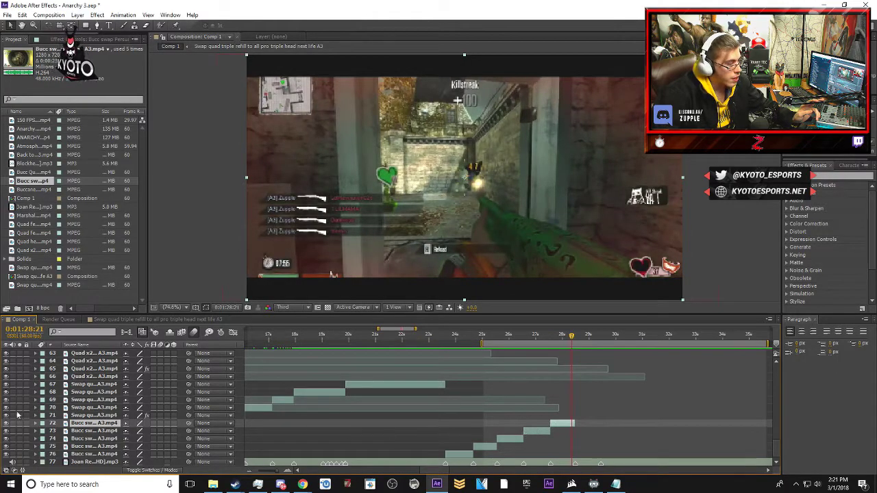
pyautogui.click(37, 423)
pyautogui.keyDown('alt'); pyautogui.scroll(3, 575, 425); pyautogui.keyUp('alt')
pyautogui.scroll(-1, 576, 412)
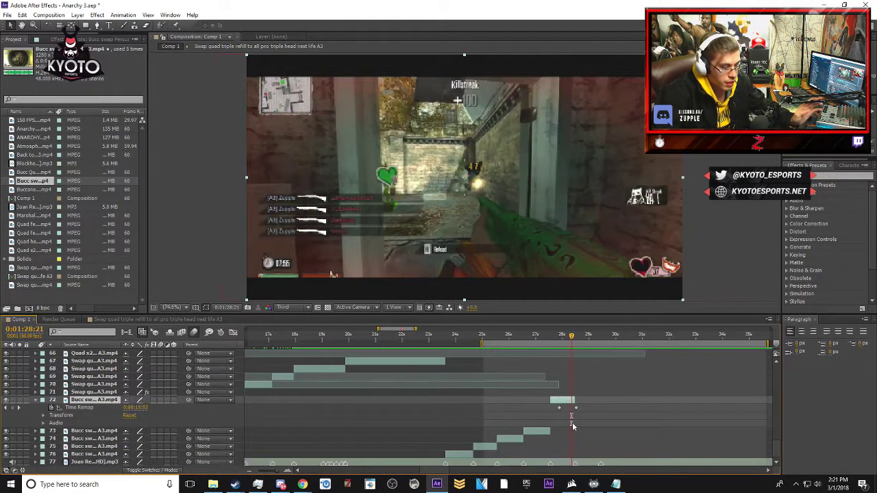
pyautogui.click(607, 337)
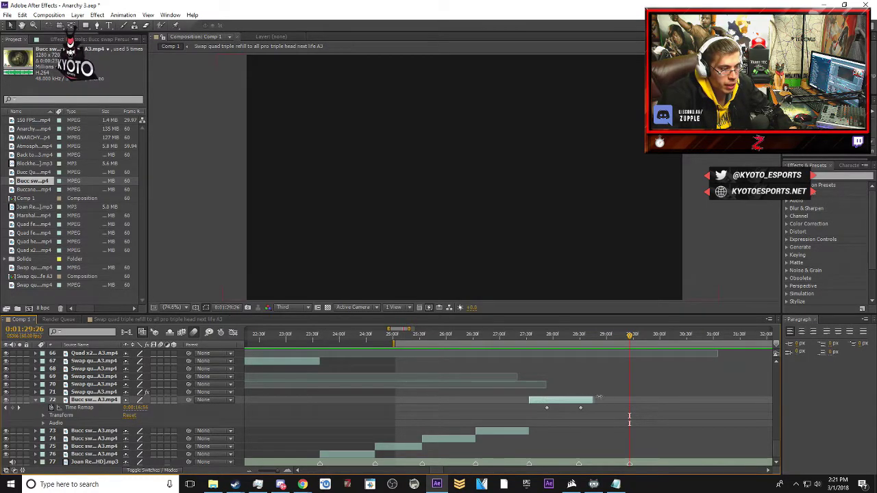
pyautogui.moveTo(629, 399); pyautogui.dragTo(631, 399)
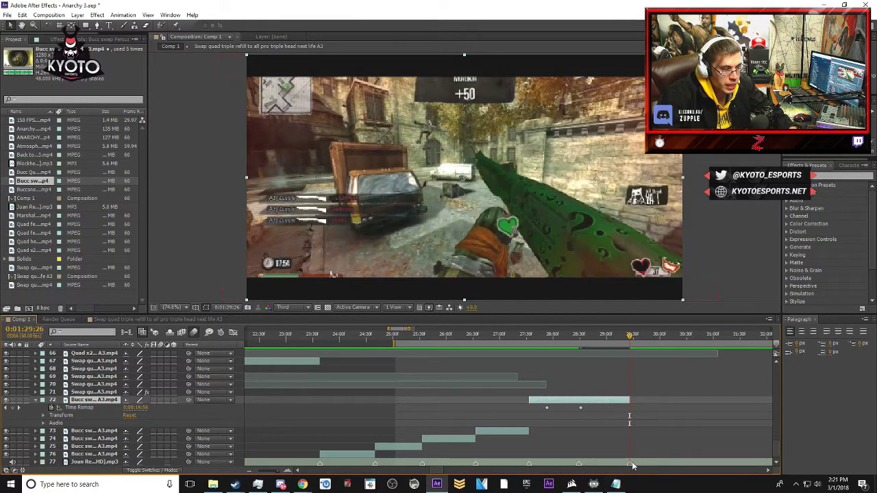
# - Try the fifth segment's second Time Remap keyframe at the segment's new end, undo the move and remove that keyframe
pyautogui.moveTo(581, 407)
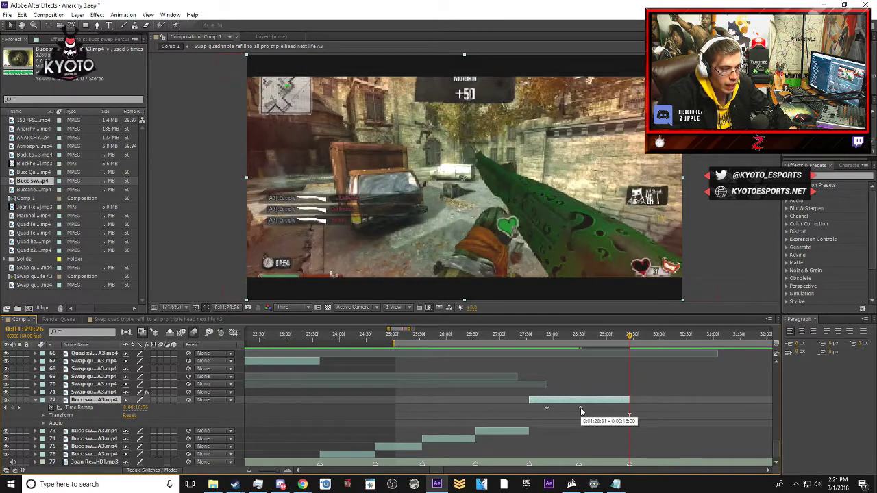
pyautogui.moveTo(581, 410); pyautogui.dragTo(631, 412)
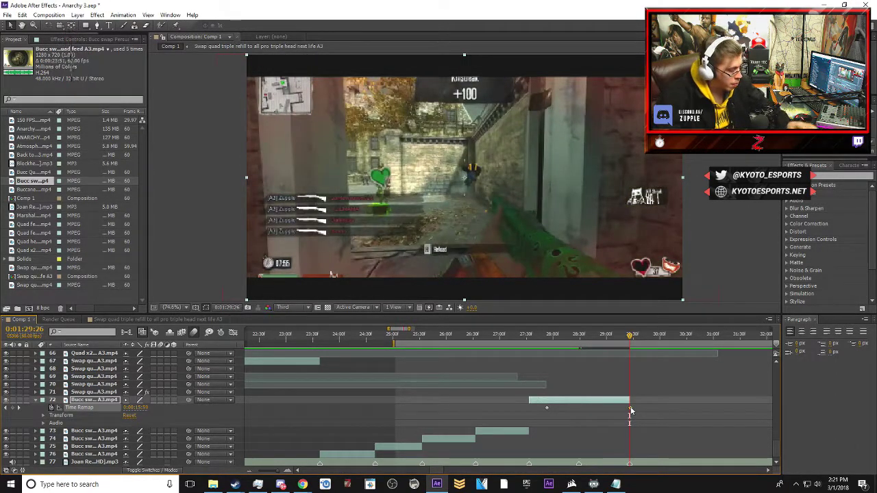
pyautogui.hotkey('ctrl', 'z')
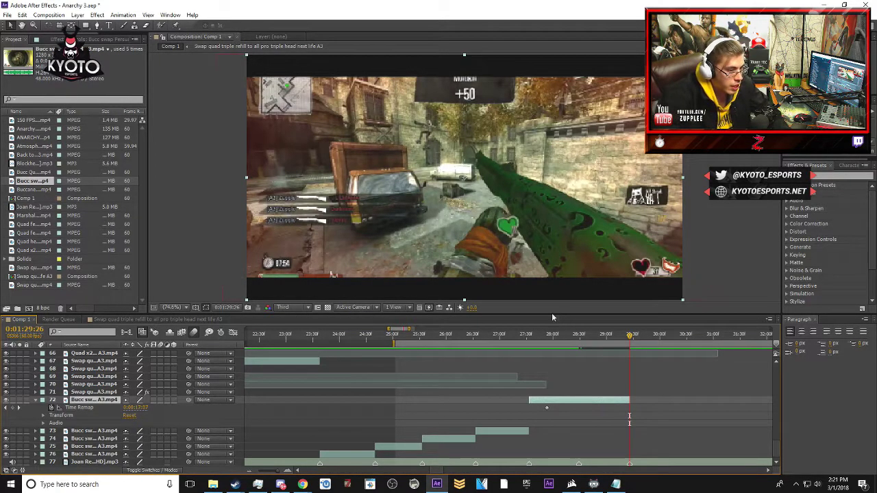
# - Add a Time Remap keyframe at 0:01:28:34 in the fifth Bucc swap segment and move it to the segment's end at 0:01:29:26
pyautogui.moveTo(574, 335)
pyautogui.mouseDown()
pyautogui.moveTo(553, 336)
pyautogui.moveTo(583, 338)
pyautogui.mouseUp()
pyautogui.click(14, 410)
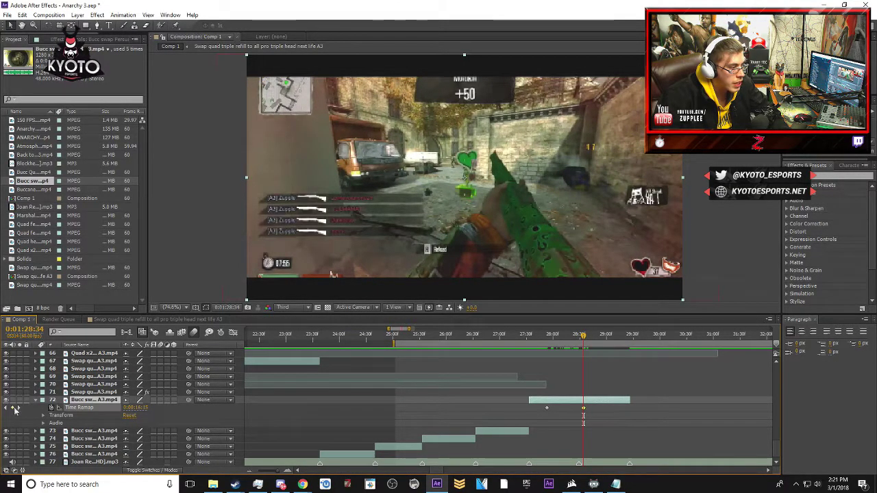
pyautogui.moveTo(583, 411); pyautogui.dragTo(631, 409)
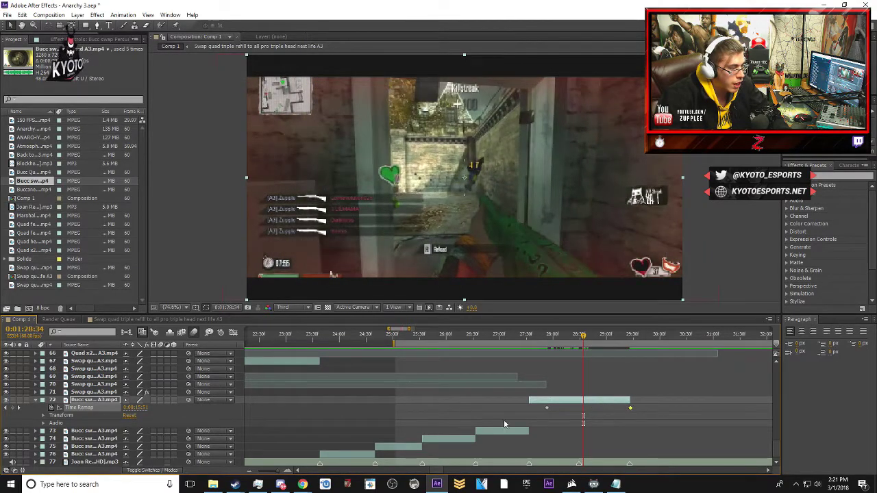
pyautogui.click(33, 403)
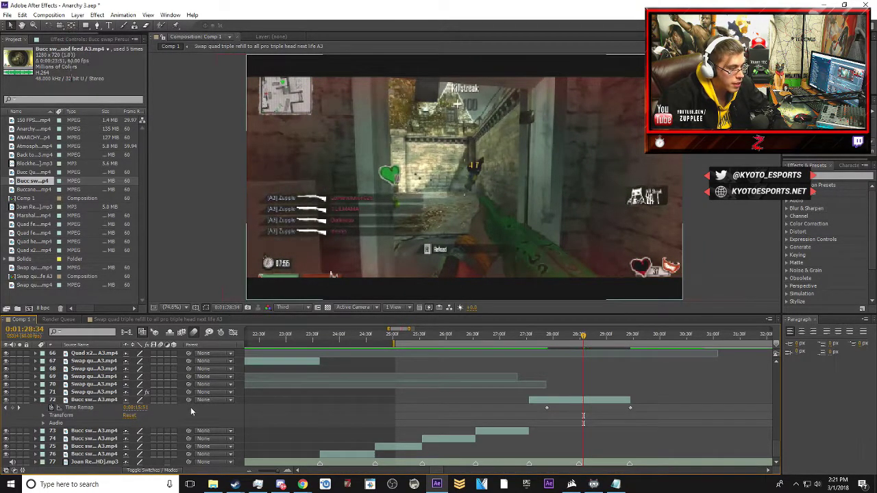
# - Collapse the fifth Bucc swap segment's properties and move the current time to the beat marker at 0:01:28:29
pyautogui.press('u')
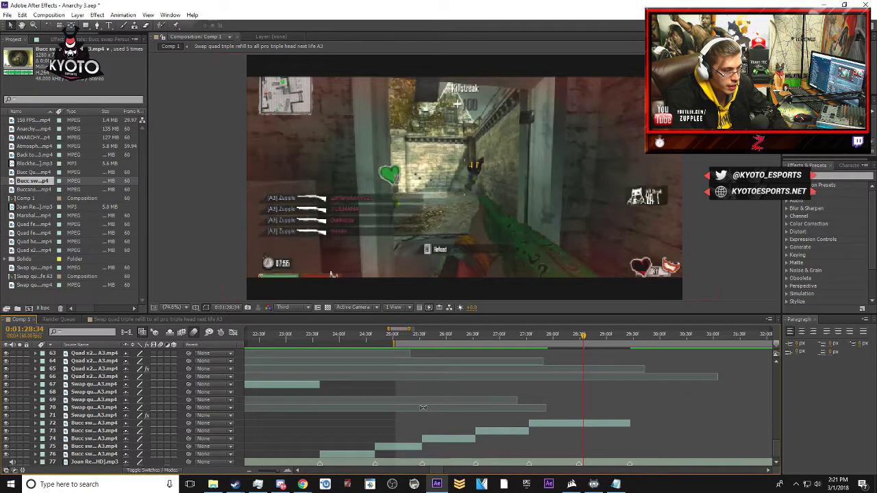
pyautogui.press('-')
pyautogui.press('-')
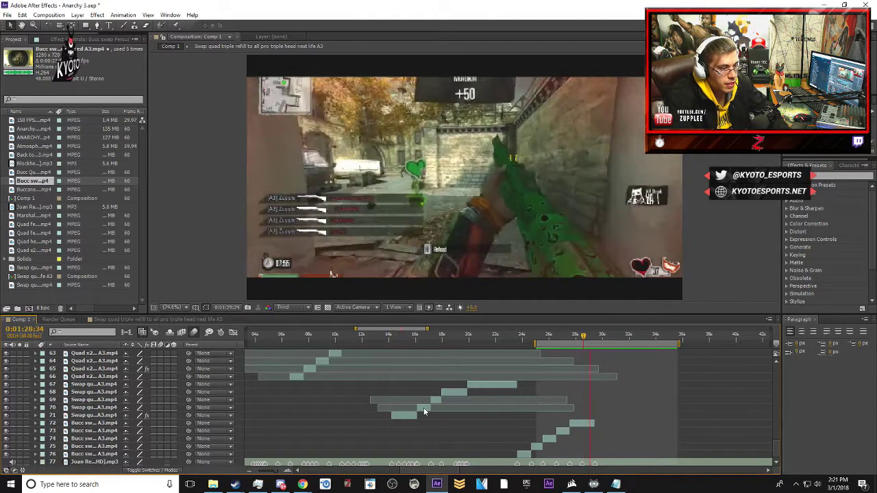
pyautogui.click(584, 338)
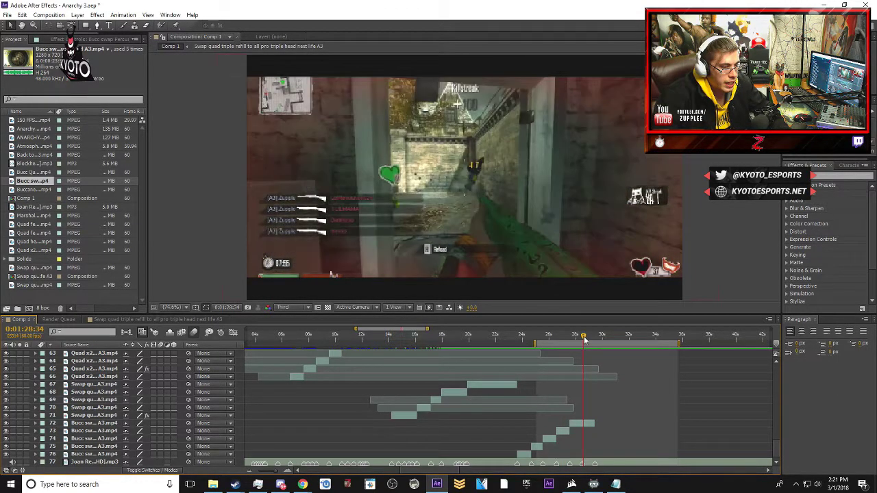
pyautogui.moveTo(583, 338); pyautogui.dragTo(588, 344)
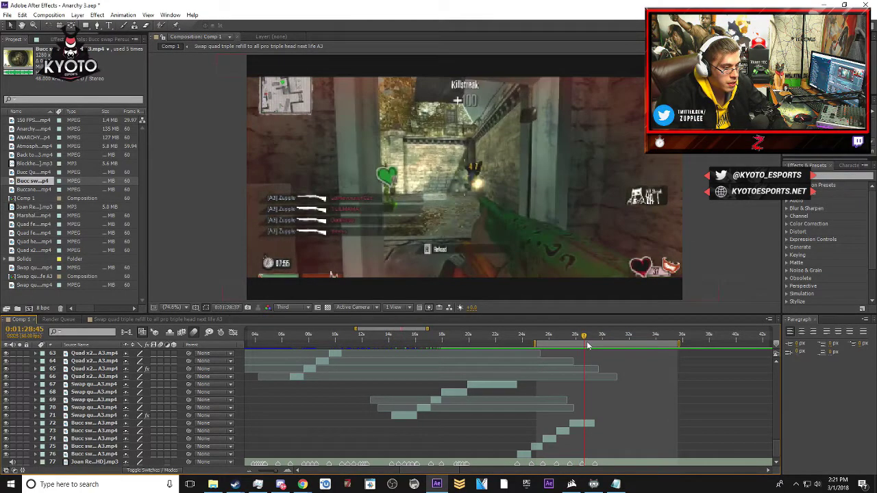
pyautogui.scroll(4, 587, 345)
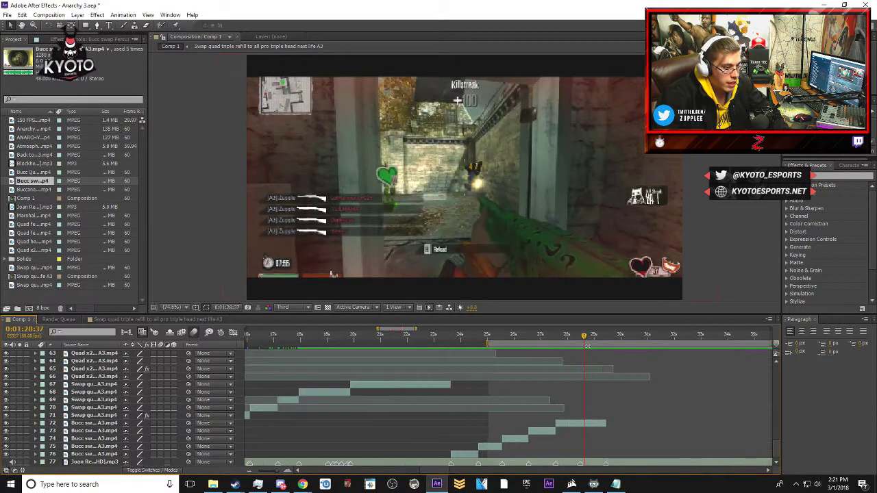
pyautogui.moveTo(584, 334); pyautogui.dragTo(579, 339)
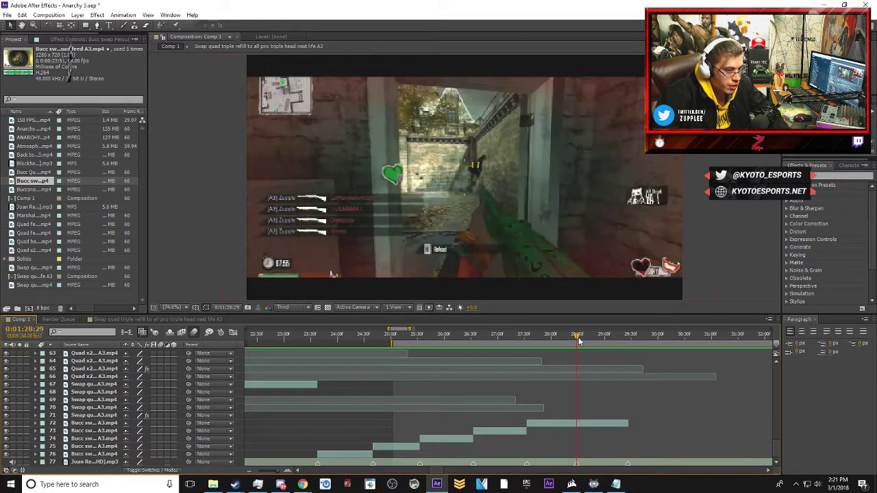
# - Apply the Directional Blur effect to the fifth Bucc swap segment
pyautogui.click(579, 423)
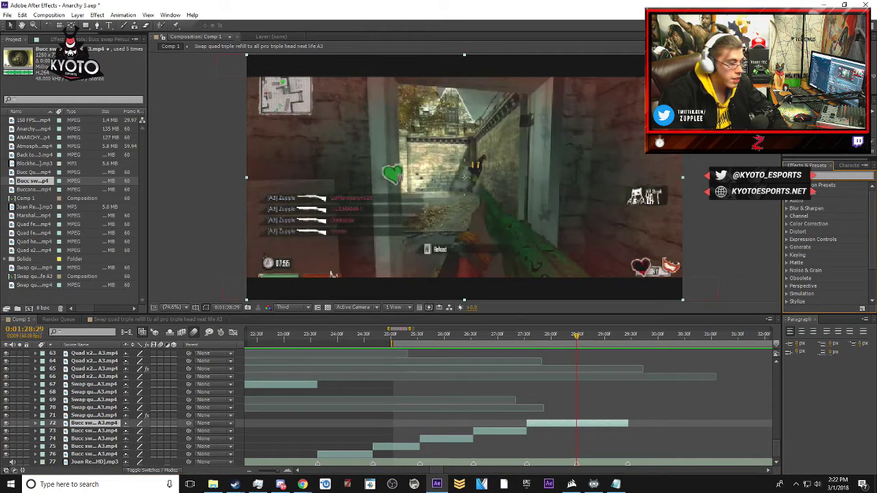
pyautogui.write('directi')
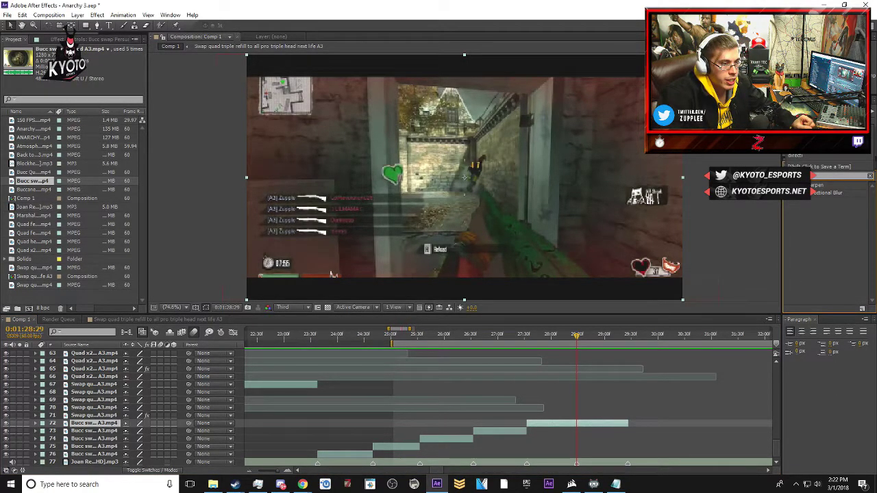
pyautogui.moveTo(825, 192); pyautogui.dragTo(576, 422)
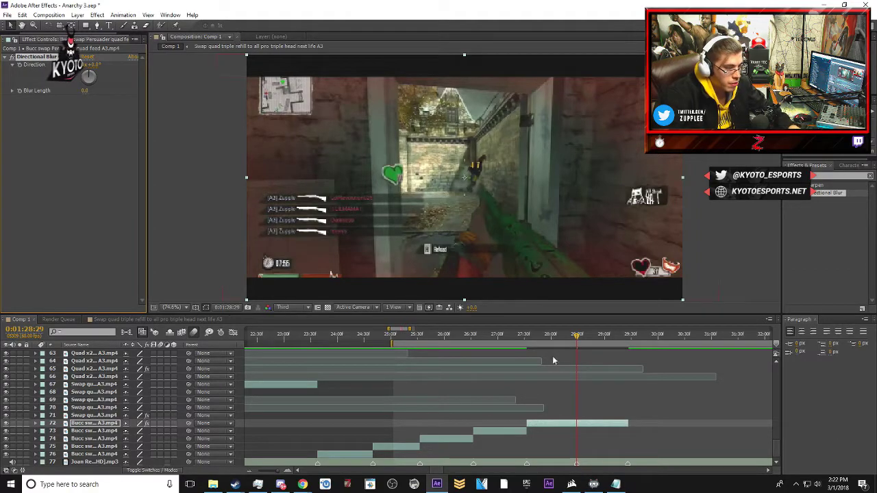
# - Keyframe the fifth segment's Blur Length from 0 at 0:01:28:28 to 12.1 at 0:01:28:29
pyautogui.press('=')
pyautogui.click(575, 339)
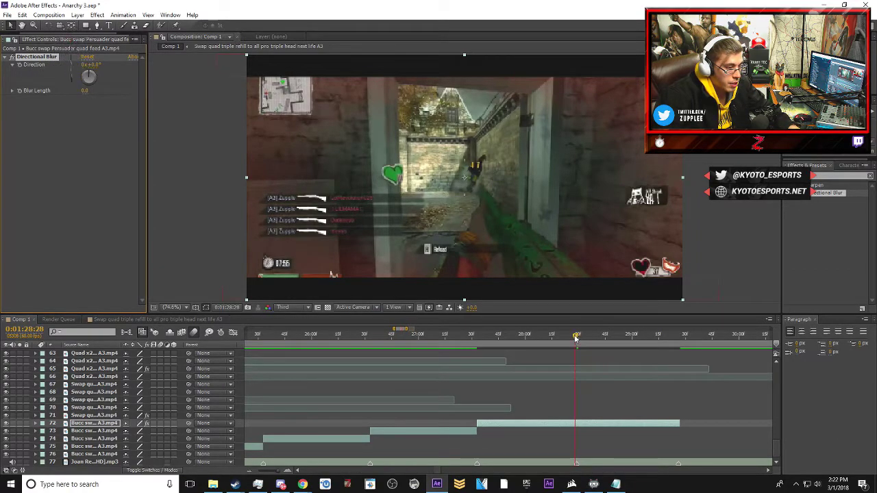
pyautogui.click(94, 94)
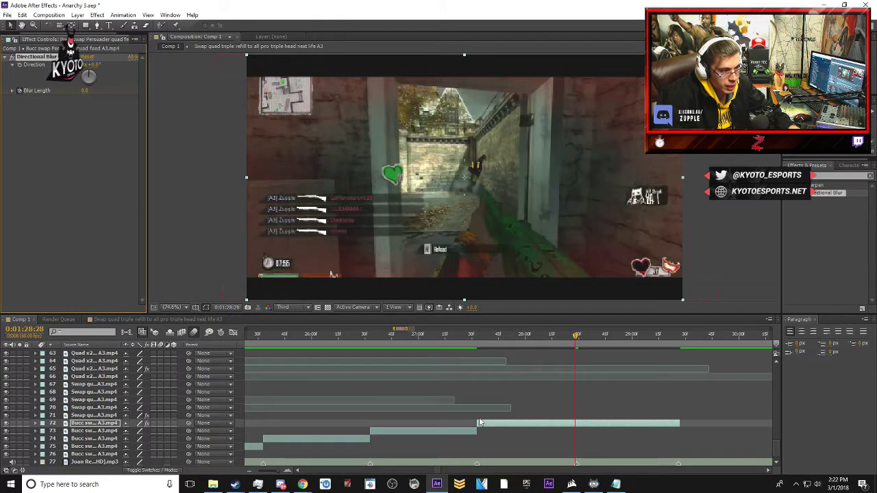
pyautogui.click(577, 336)
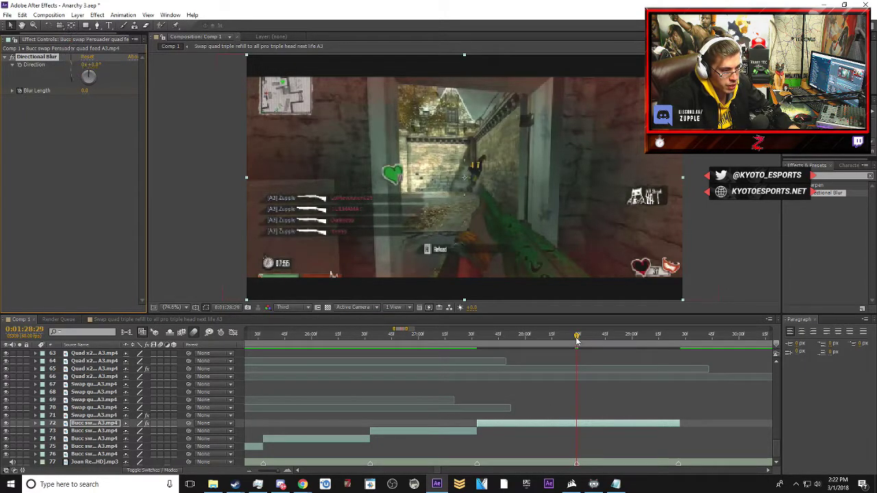
pyautogui.click(89, 91)
pyautogui.write('12')
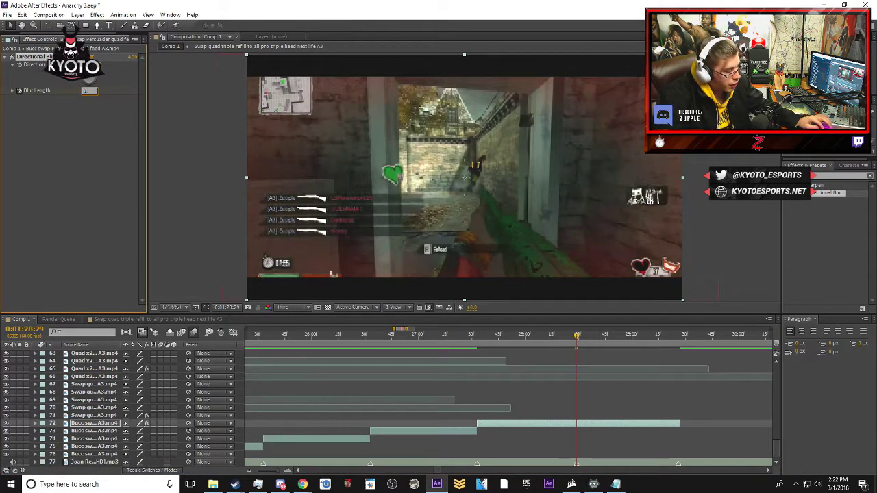
pyautogui.press('Return')
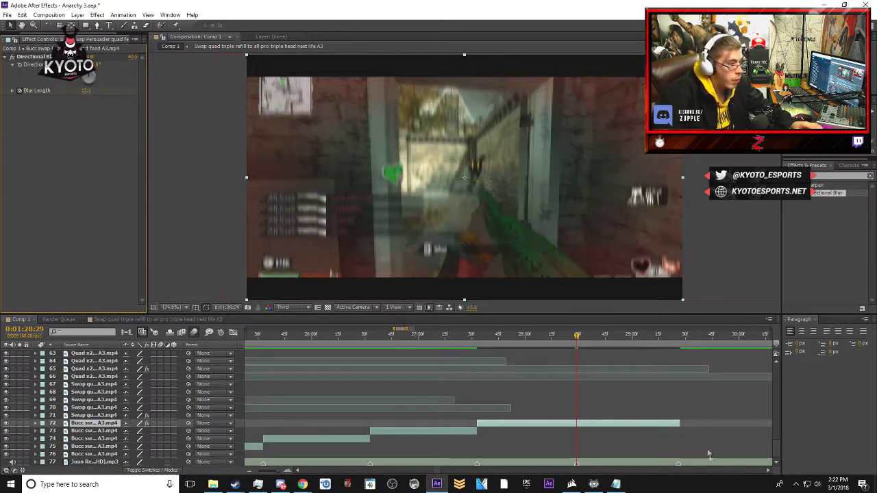
# - Keyframe the fifth segment's Blur Length back to 0 at 0:01:29:14
pyautogui.moveTo(577, 337); pyautogui.dragTo(658, 351)
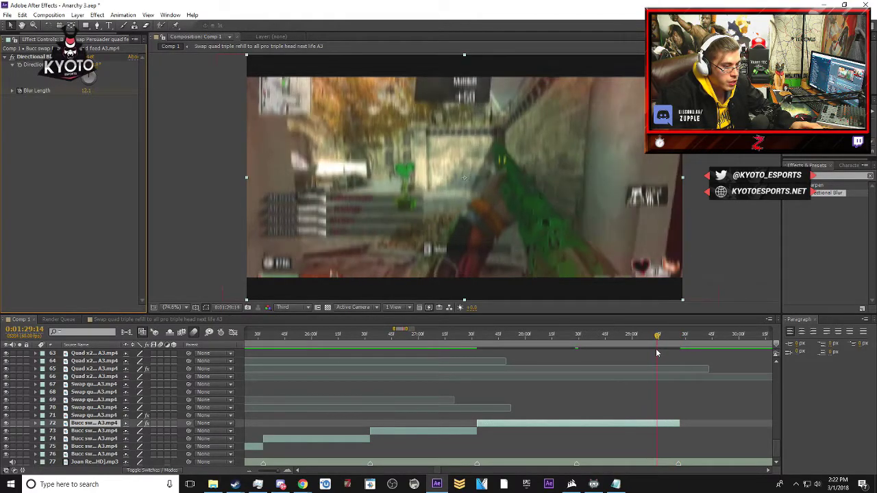
pyautogui.click(85, 89)
pyautogui.write('0')
pyautogui.press('Return')
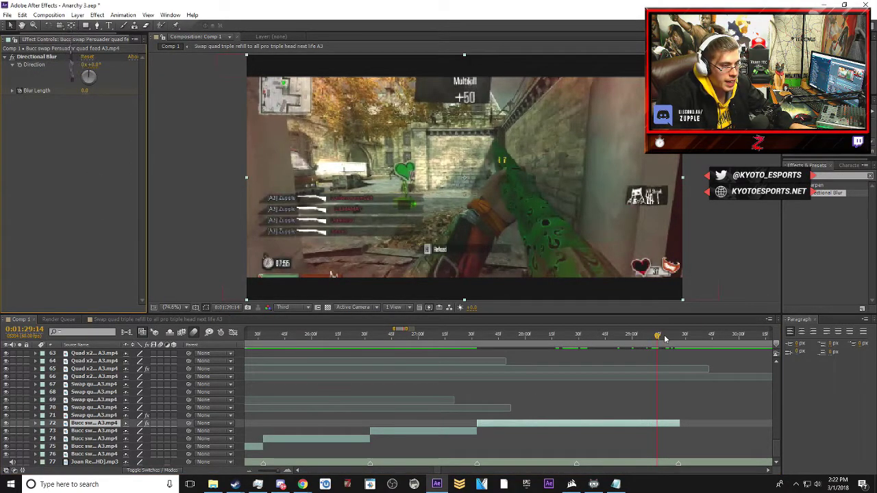
# - Preview the directional blur hit on the fifth Bucc swap segment together with the shots before it
pyautogui.moveTo(658, 338); pyautogui.dragTo(577, 341)
pyautogui.press('space')
pyautogui.click(570, 342)
pyautogui.press('-')
pyautogui.press('-')
pyautogui.press('KP_0')
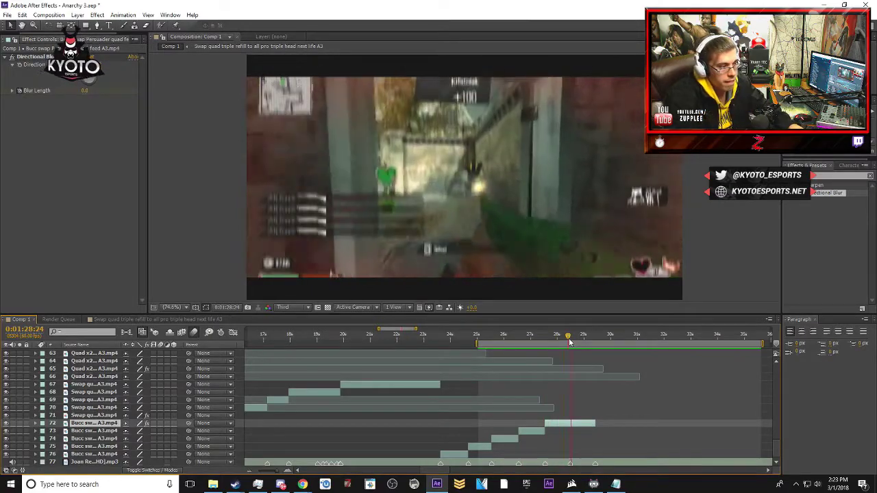
# - Add beat markers to the music layer at 0:01:26:56 and 0:01:27:13 while playing the fourth Bucc swap segment
pyautogui.moveTo(569, 342); pyautogui.dragTo(524, 349)
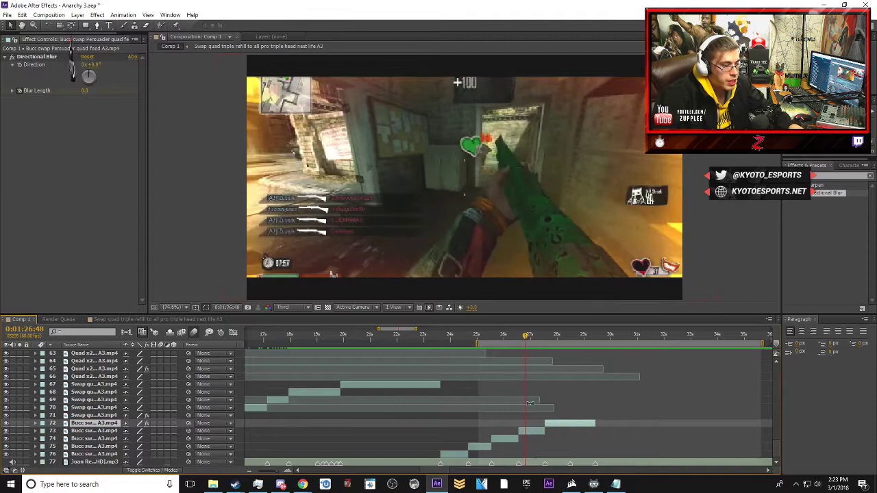
pyautogui.click(524, 462)
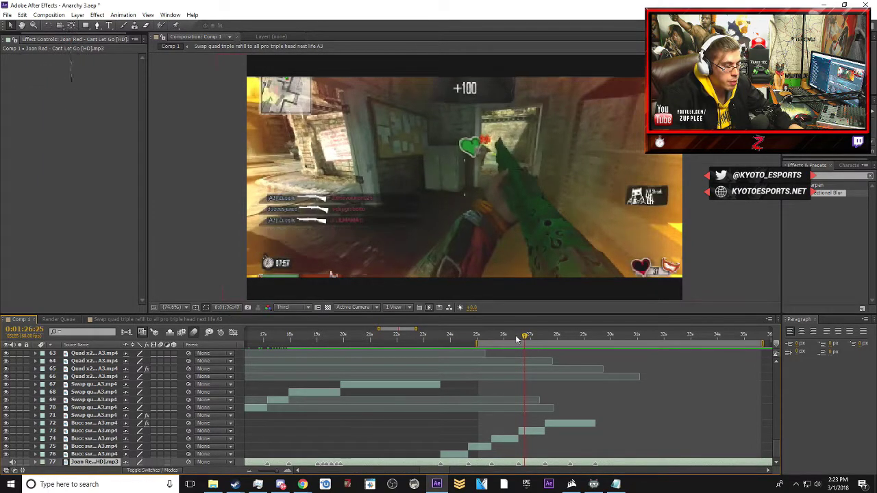
pyautogui.click(517, 339)
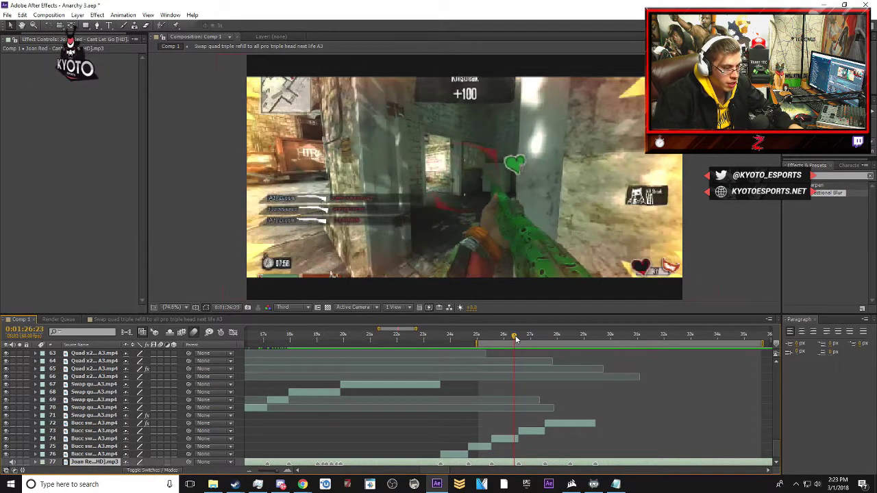
pyautogui.moveTo(517, 339); pyautogui.dragTo(522, 339)
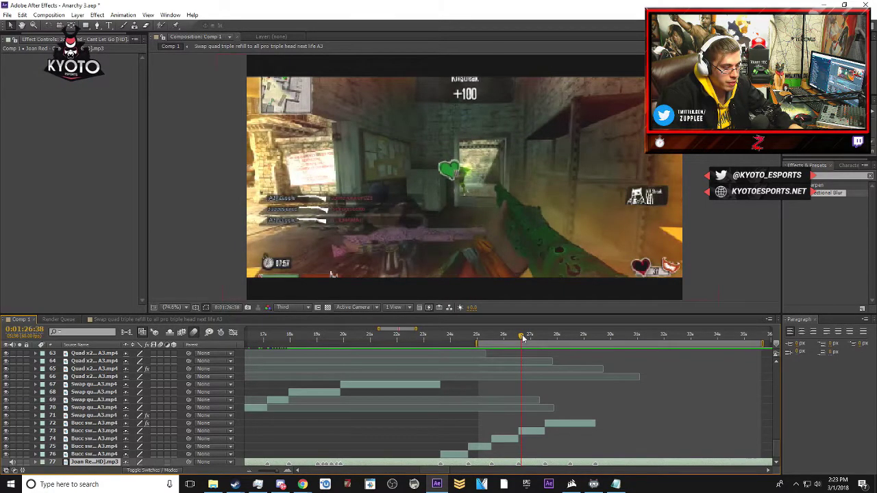
pyautogui.press('space')
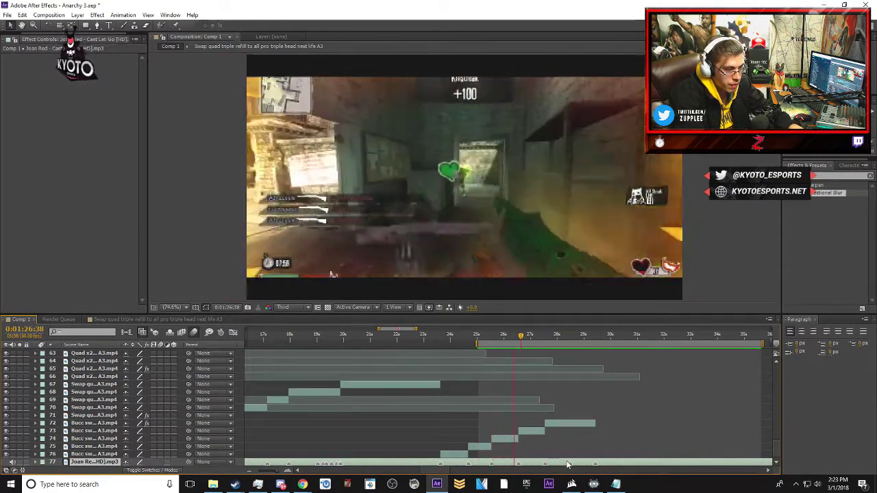
pyautogui.press('space')
pyautogui.moveTo(521, 336); pyautogui.dragTo(546, 337)
pyautogui.scroll(3, 523, 395)
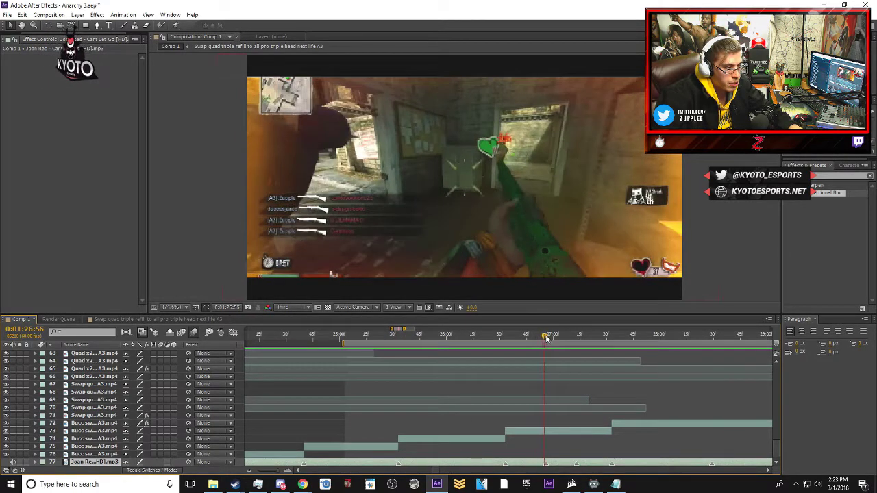
# - Apply Directional Blur to the fourth Bucc swap segment and keyframe Blur Length from 0 at 0:01:26:55 to 12.1 at 0:01:26:56
pyautogui.moveTo(827, 193); pyautogui.dragTo(576, 431)
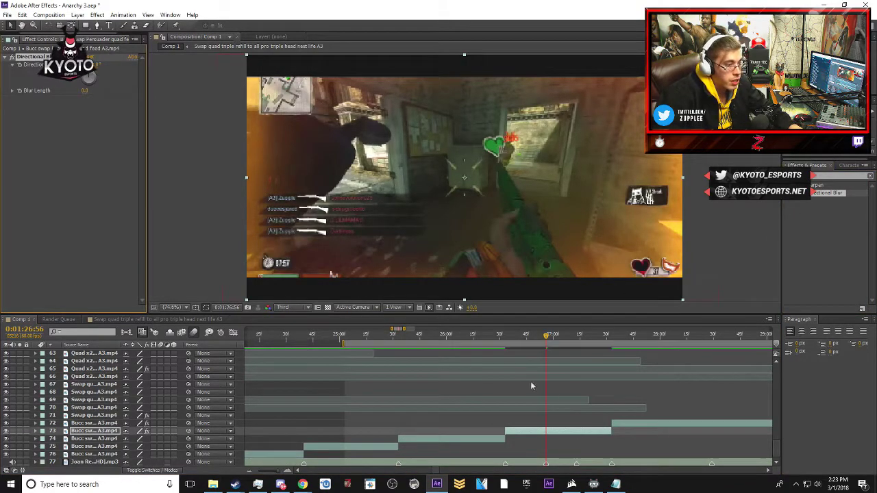
pyautogui.press('pageup')
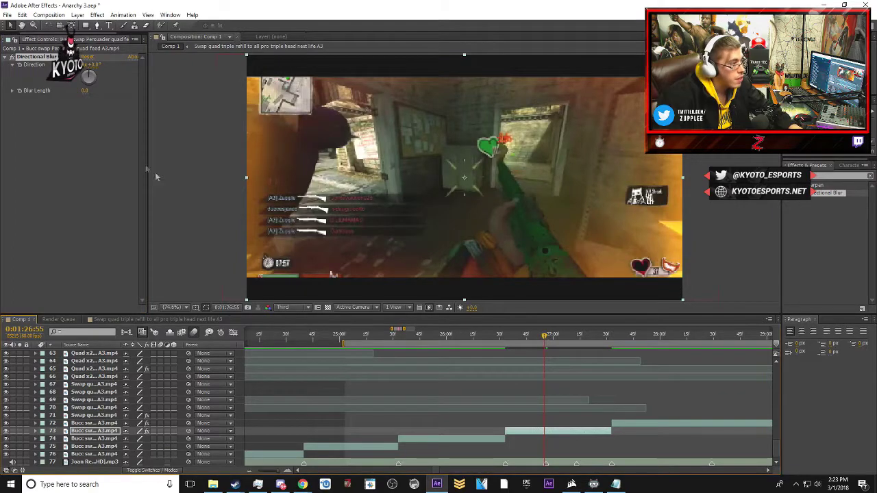
pyautogui.click(546, 338)
pyautogui.click(87, 93)
pyautogui.click(87, 91)
pyautogui.write('12.1')
# - Keyframe the fourth segment's Blur Length to 0 just before the next beat marker and to 12.1 on it at 0:01:27:13
pyautogui.moveTo(546, 336); pyautogui.dragTo(575, 337)
pyautogui.click(89, 91)
pyautogui.write('0')
pyautogui.click(576, 336)
pyautogui.click(88, 91)
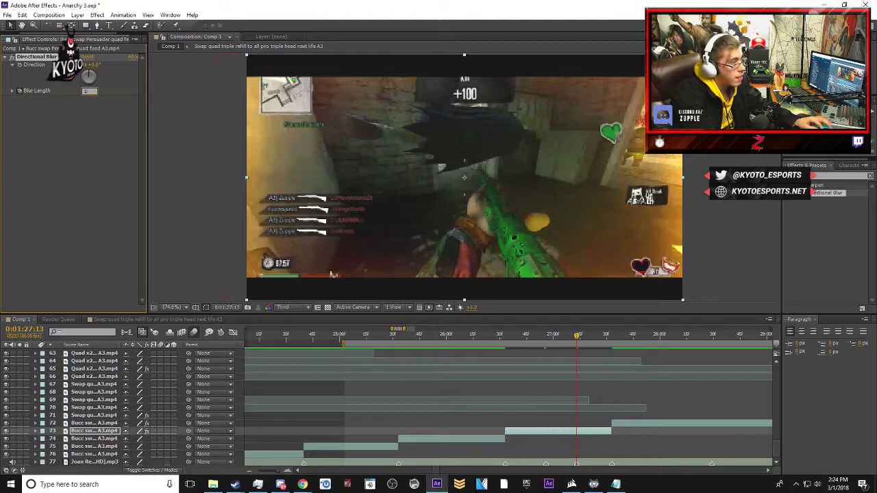
pyautogui.write('12.1')
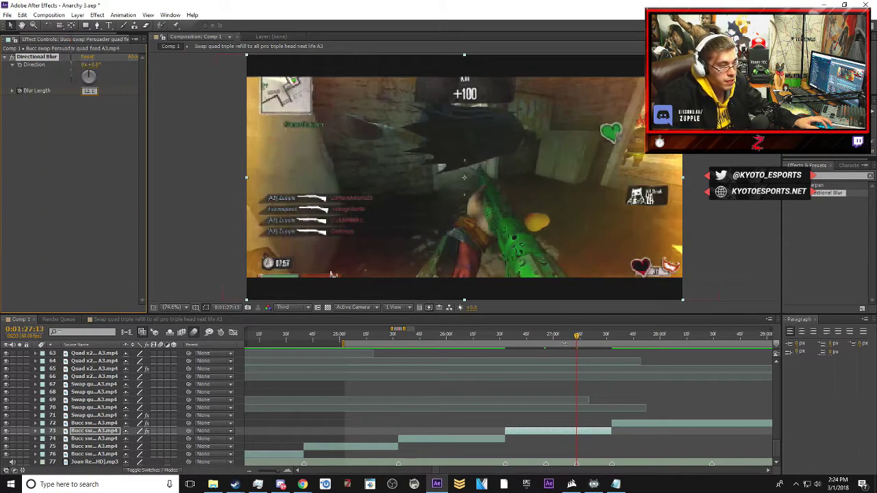
# - Keyframe the fourth segment's Blur Length back to 0 at its end, 0:01:27:32
pyautogui.click(607, 337)
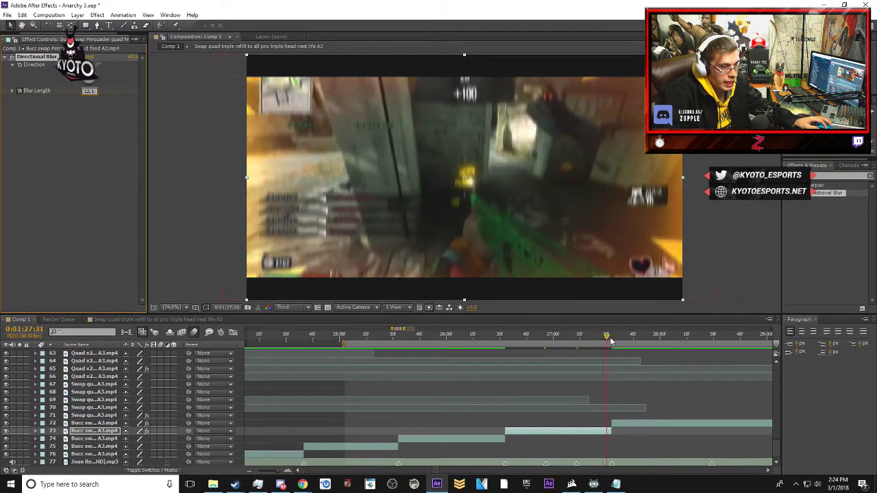
pyautogui.click(611, 337)
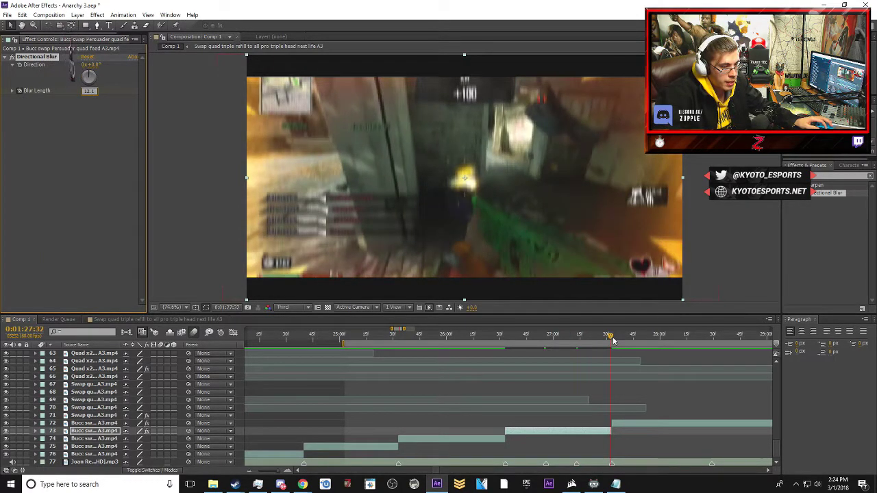
pyautogui.click(86, 91)
pyautogui.write('0')
pyautogui.click(97, 158)
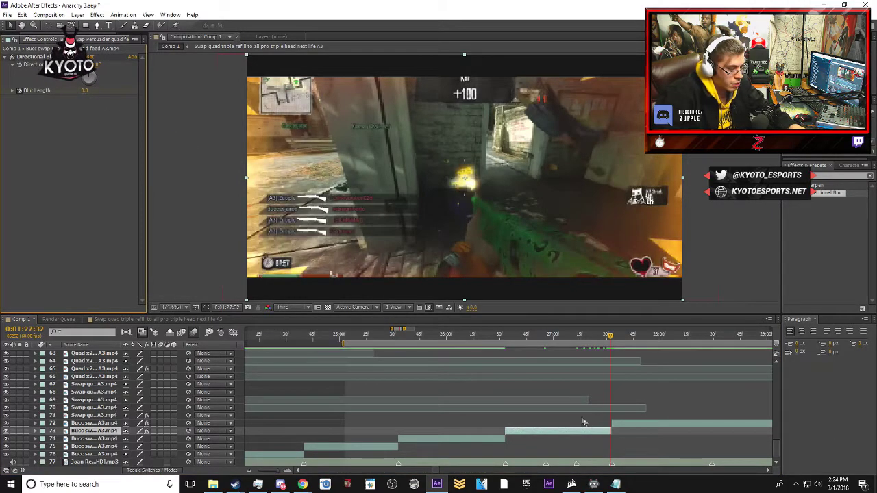
# - Preview and scrub the blur hits across the fourth and fifth Bucc swap segments
pyautogui.scroll(-3, 579, 415)
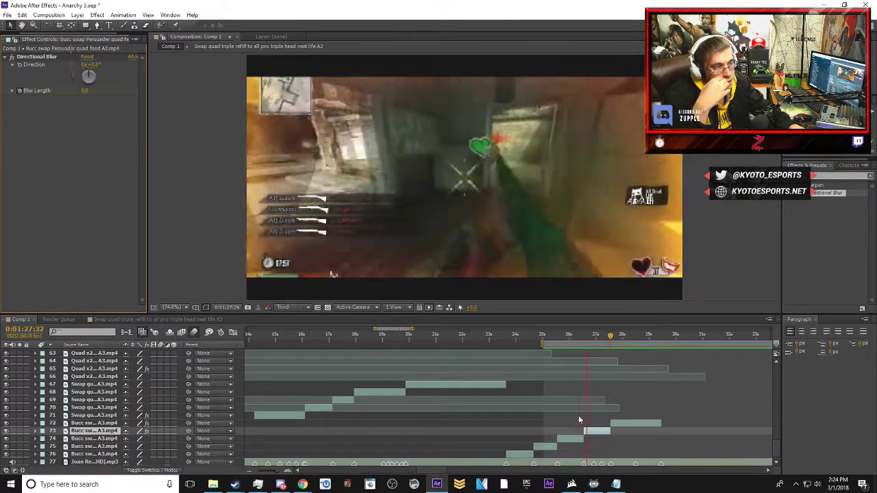
pyautogui.press('space')
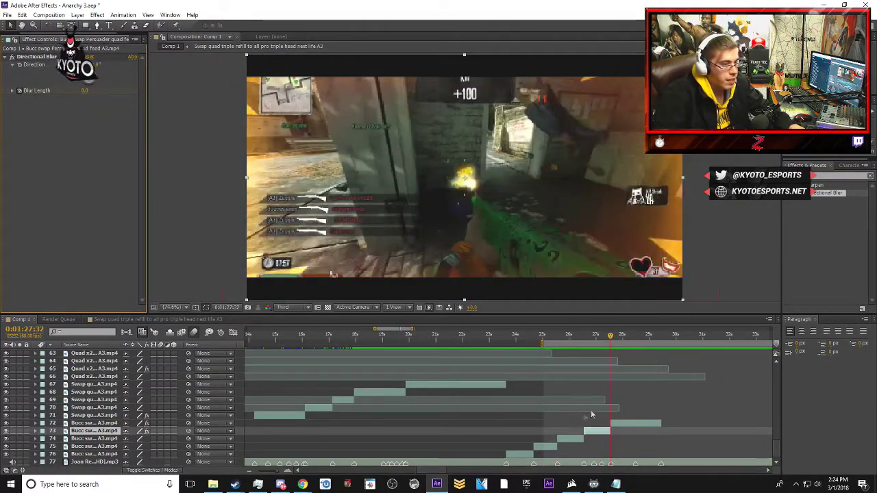
pyautogui.click(592, 337)
pyautogui.moveTo(595, 338); pyautogui.dragTo(615, 336)
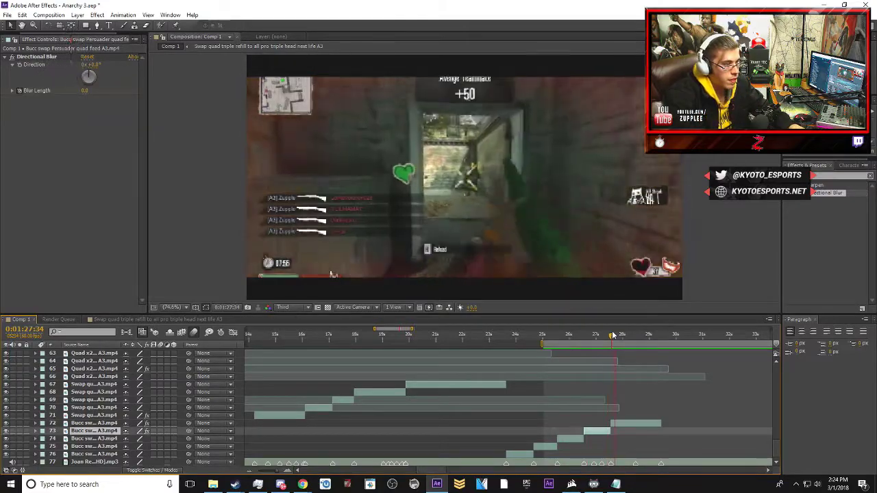
pyautogui.moveTo(614, 341); pyautogui.dragTo(587, 342)
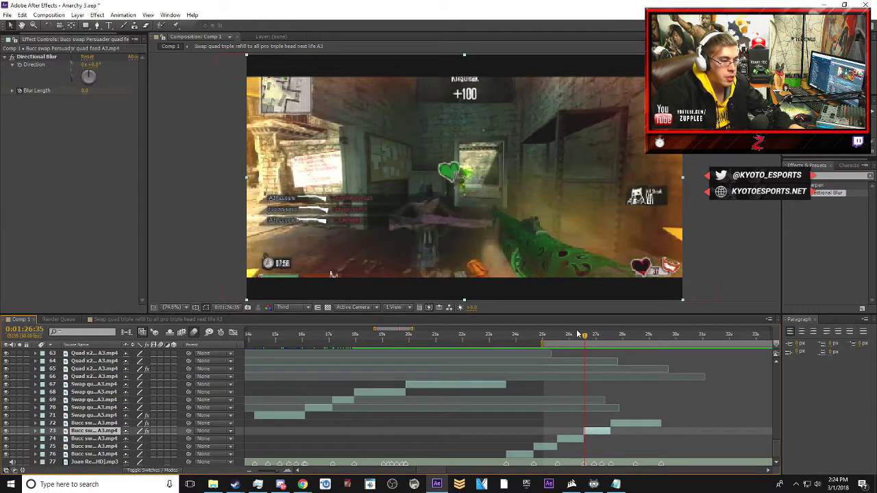
pyautogui.moveTo(586, 337)
pyautogui.mouseDown()
pyautogui.moveTo(609, 334)
pyautogui.moveTo(592, 334)
pyautogui.mouseUp()
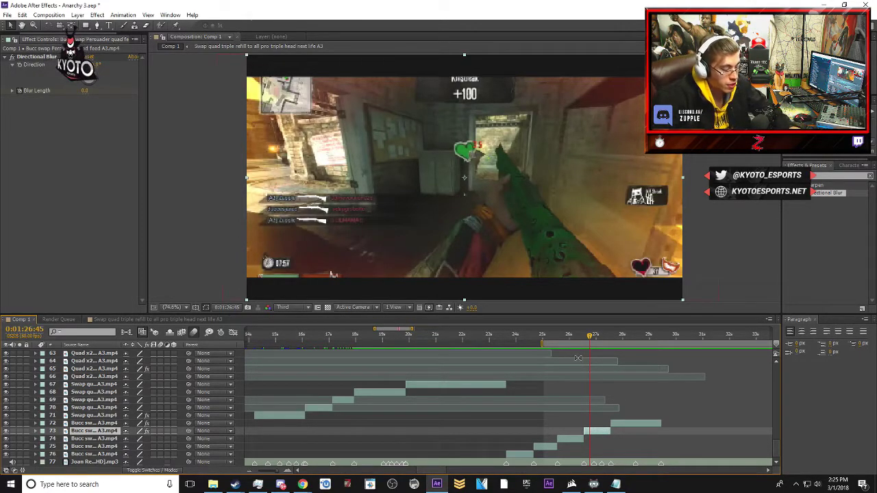
# - Preview the Bucc swap sequence with its blur hits from 0:01:23:10, just before the first segment
pyautogui.press('-')
pyautogui.moveTo(577, 341); pyautogui.dragTo(548, 340)
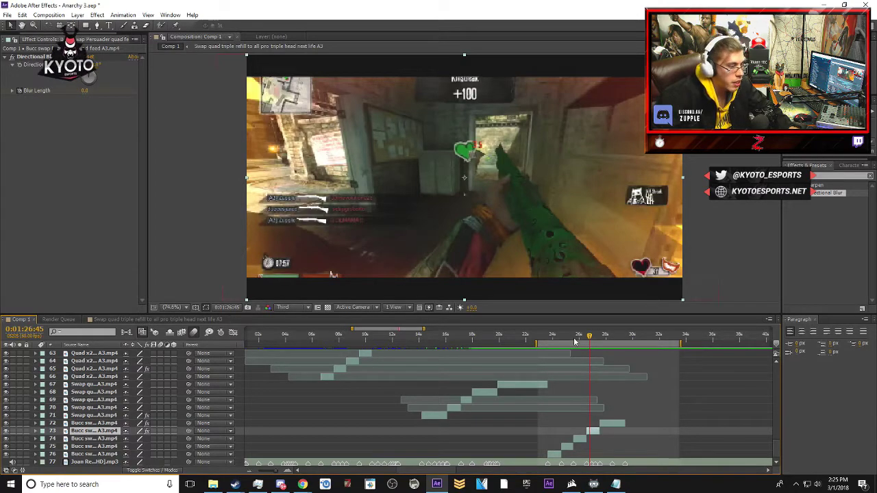
pyautogui.click(541, 335)
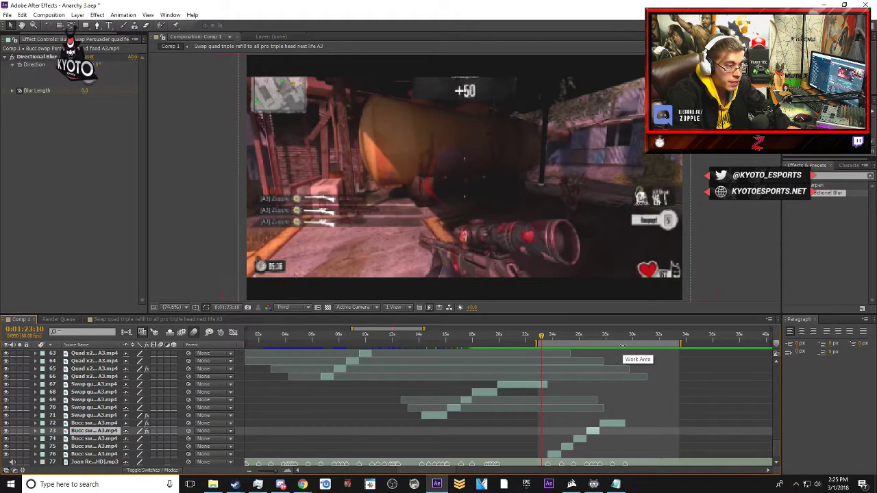
pyautogui.press('space')
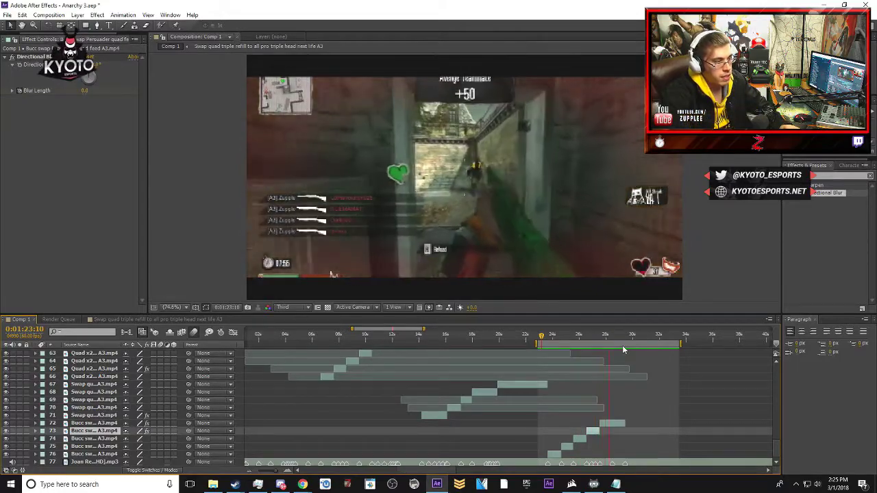
# - Go to the start of the first Bucc swap segment at 0:01:23:38 and reveal its Transform properties
pyautogui.click(545, 338)
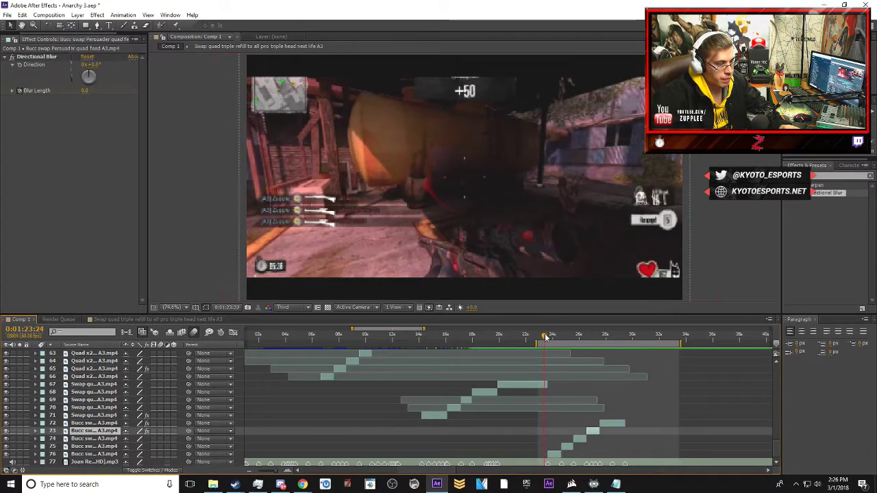
pyautogui.moveTo(545, 337); pyautogui.dragTo(548, 337)
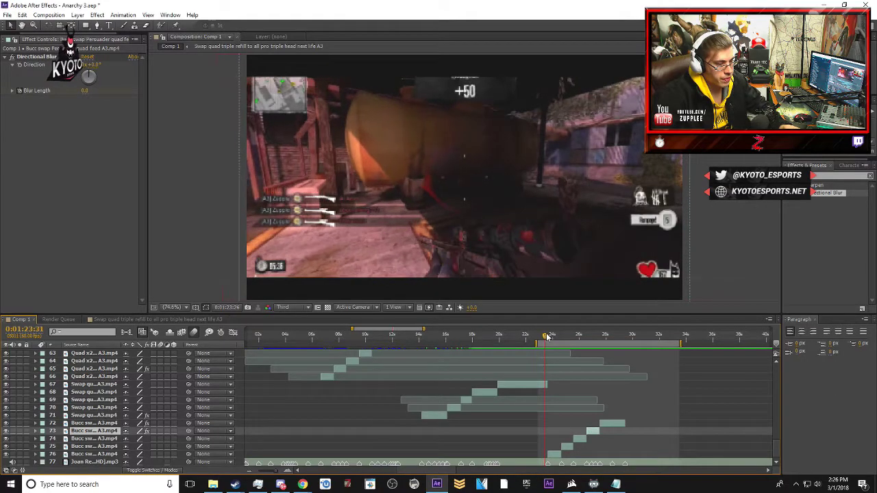
pyautogui.click(555, 454)
pyautogui.press('=')
pyautogui.press('=')
pyautogui.press('=')
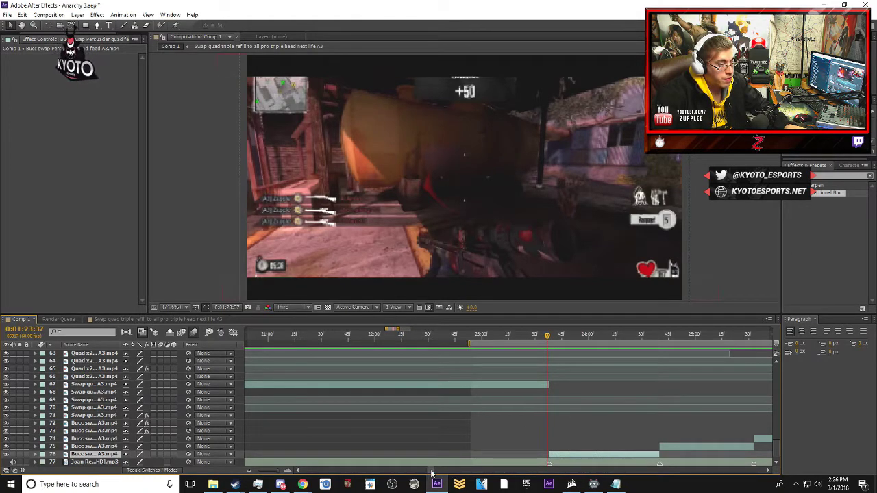
pyautogui.hscroll(3, 432, 473)
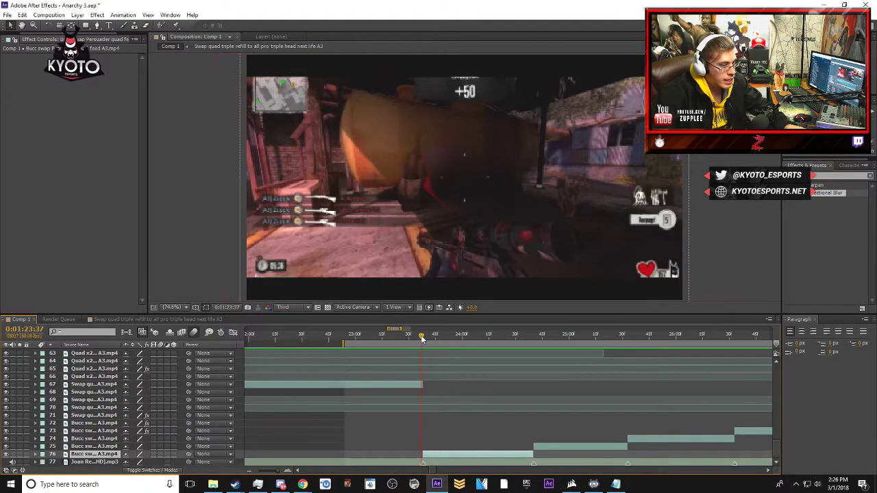
pyautogui.click(424, 338)
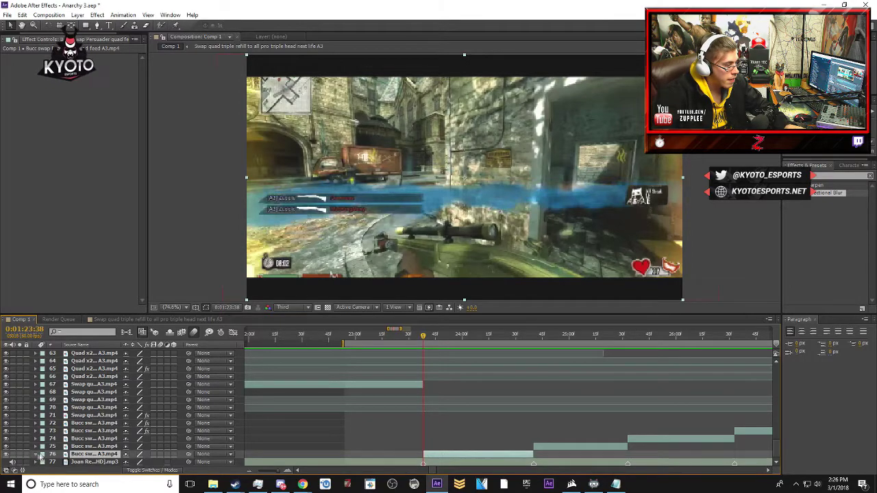
pyautogui.click(42, 454)
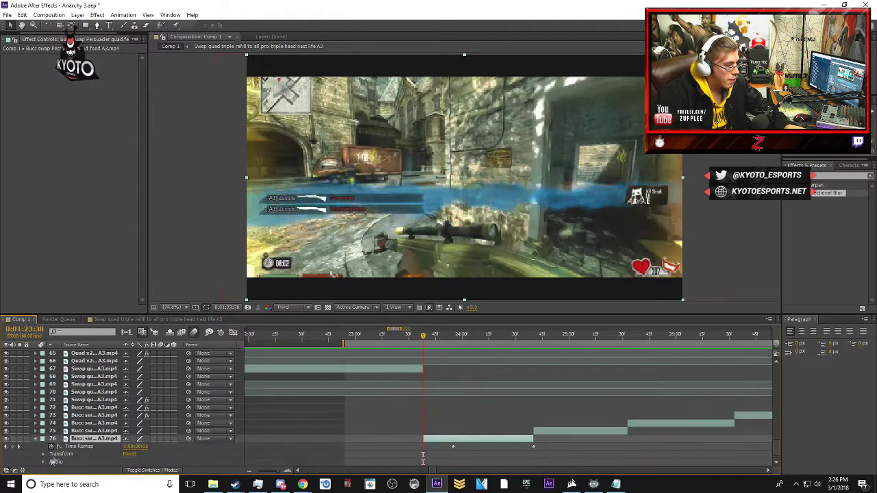
pyautogui.click(92, 453)
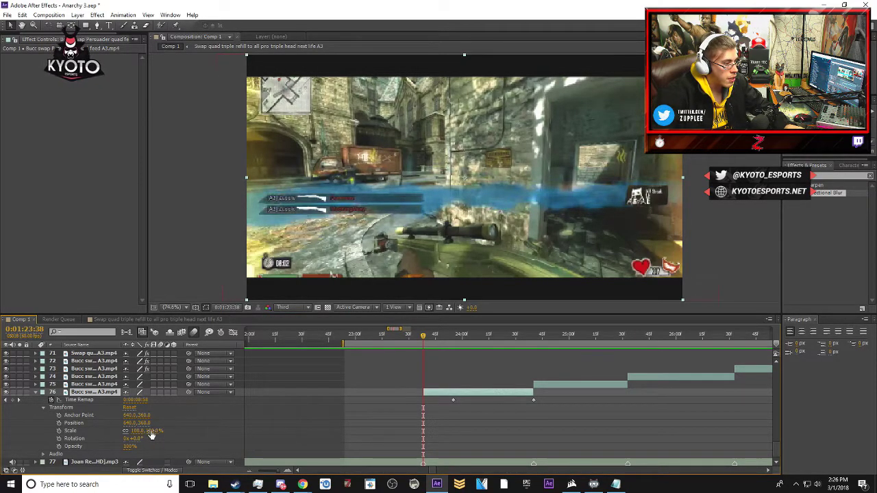
# - Keyframe the first Bucc swap segment's Scale at 109% on its first frame, 0:01:23:38
pyautogui.moveTo(154, 430); pyautogui.dragTo(126, 431)
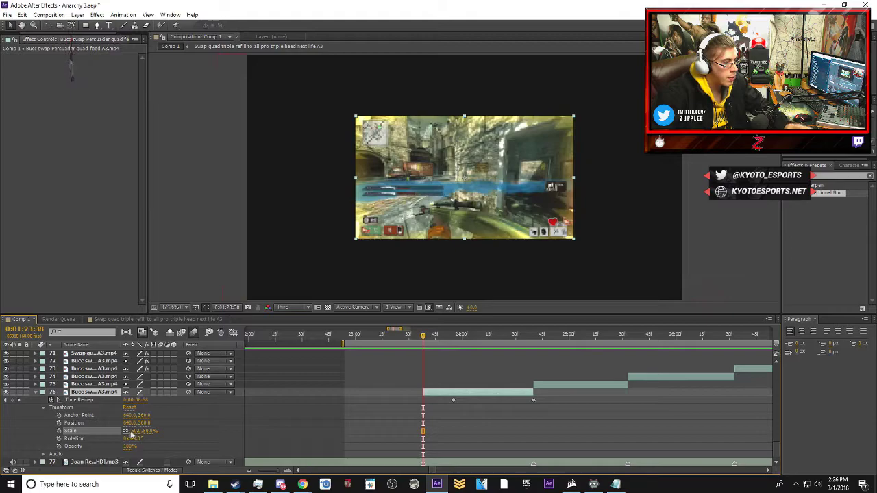
pyautogui.hotkey('ctrl', 'z')
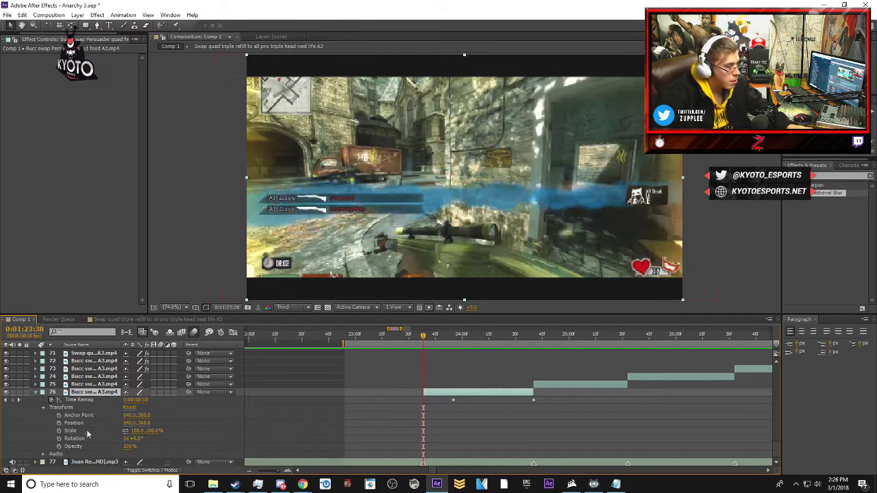
pyautogui.click(59, 432)
pyautogui.click(154, 431)
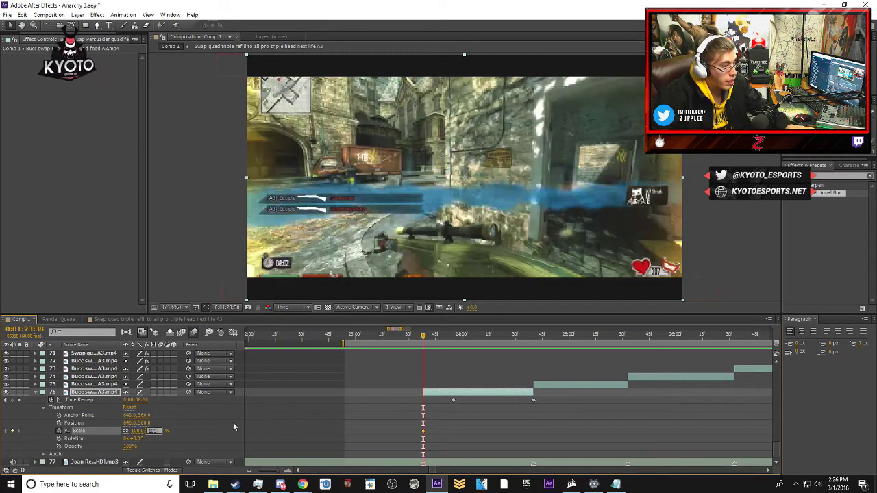
pyautogui.write('109')
pyautogui.press('Return')
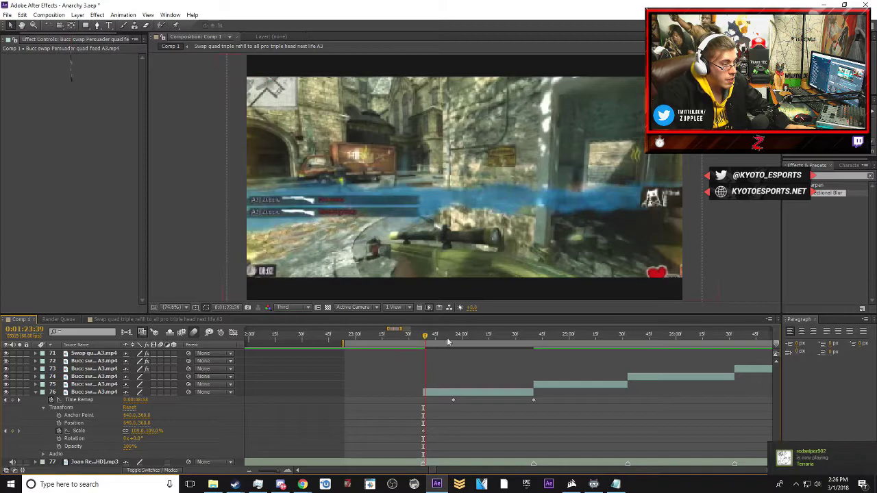
# - Keyframe the first segment's Scale to 103% at its end, 0:01:24:39
pyautogui.click(515, 336)
pyautogui.moveTo(525, 339); pyautogui.dragTo(534, 337)
pyautogui.click(154, 430)
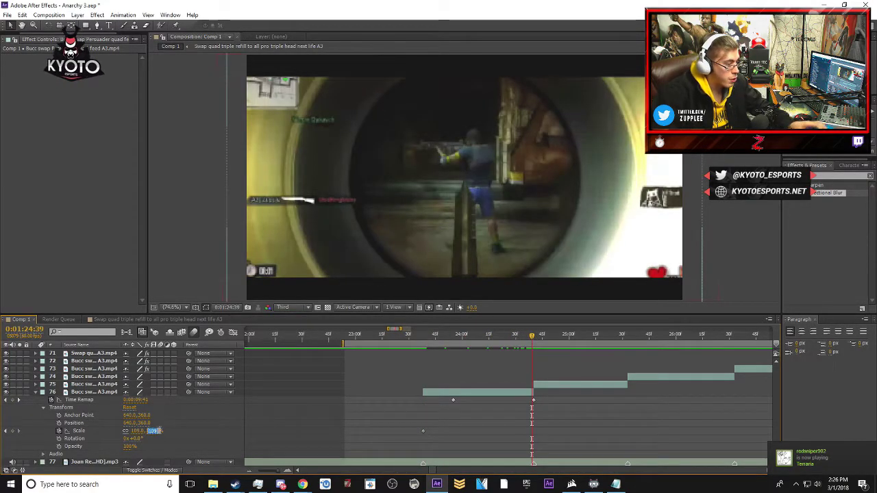
pyautogui.write('103')
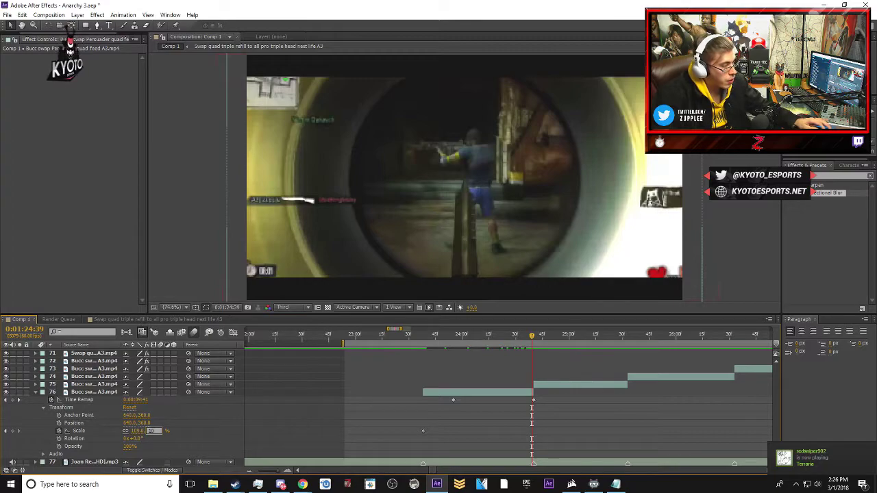
pyautogui.click(205, 427)
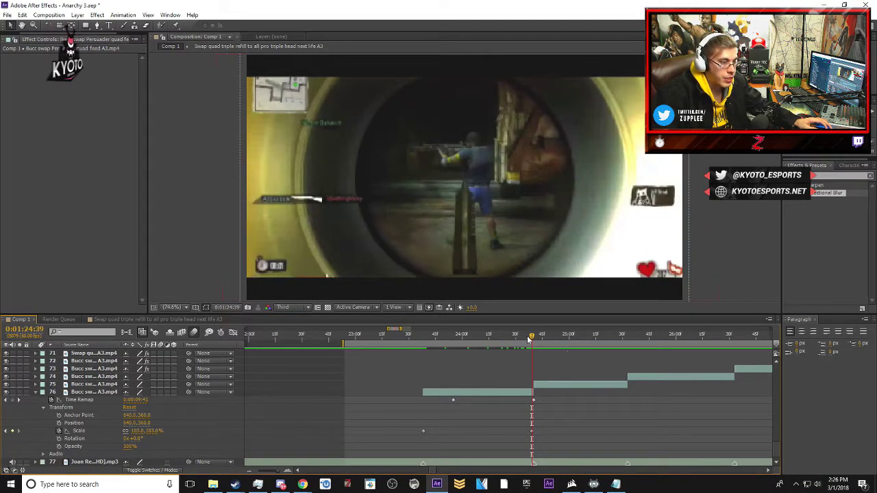
# - Keyframe the second Bucc swap segment's Scale at 109% on its first frame, 0:01:24:40
pyautogui.moveTo(530, 338)
pyautogui.mouseDown()
pyautogui.moveTo(423, 343)
pyautogui.moveTo(535, 340)
pyautogui.mouseUp()
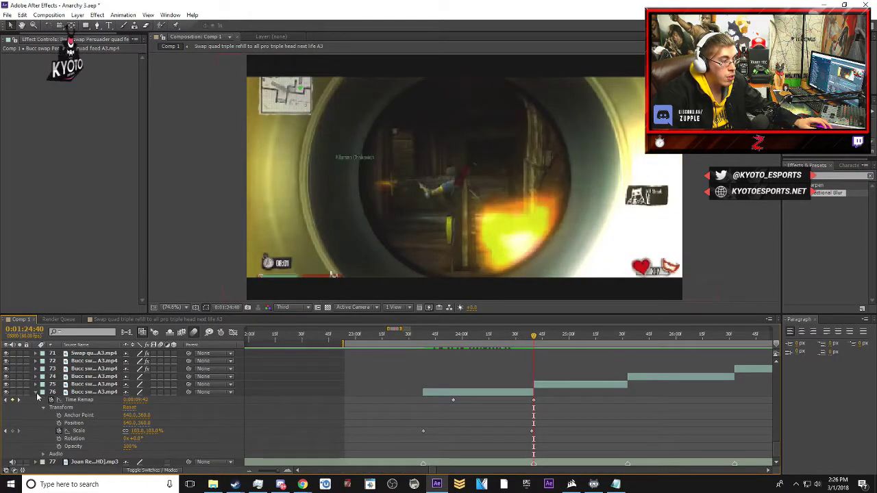
pyautogui.click(35, 393)
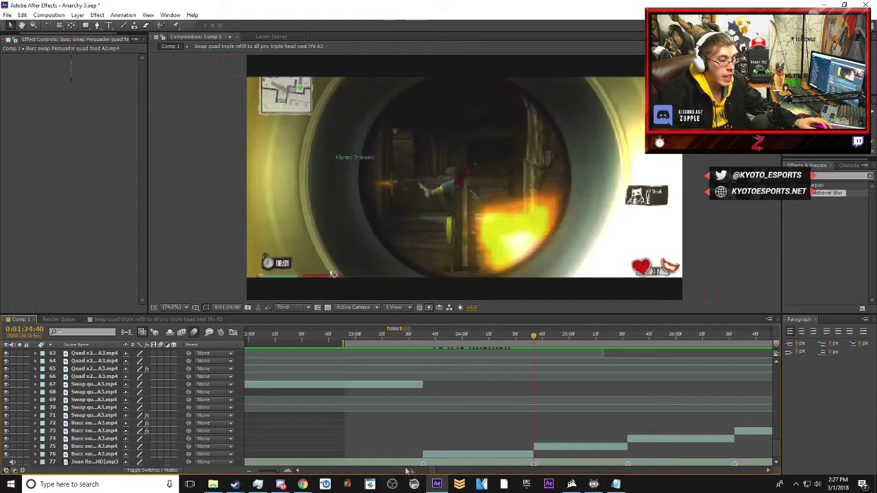
pyautogui.moveTo(432, 471); pyautogui.dragTo(435, 470)
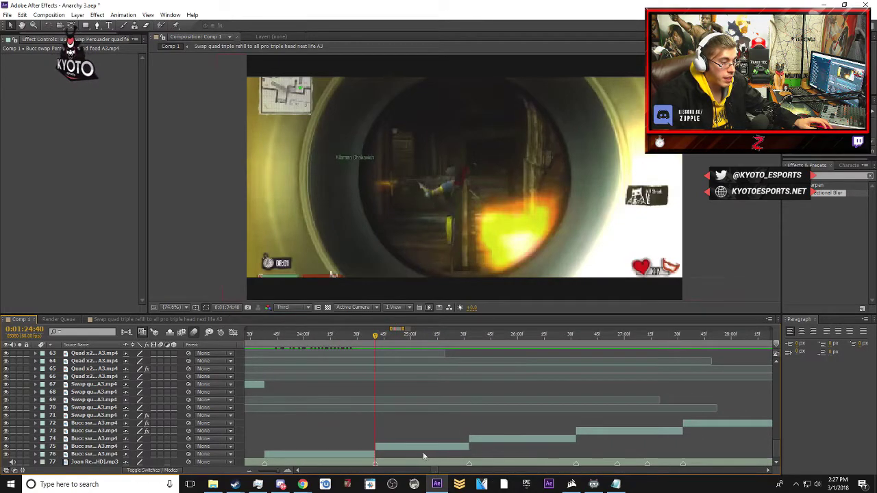
pyautogui.click(419, 448)
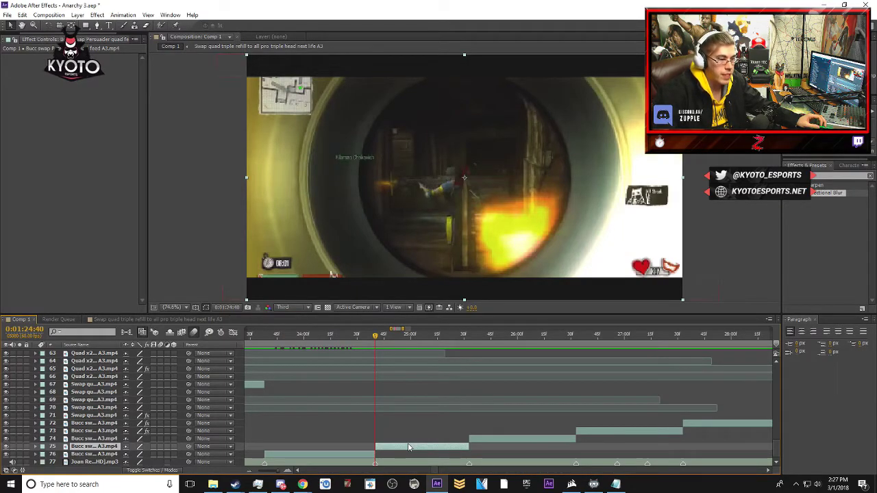
pyautogui.click(33, 450)
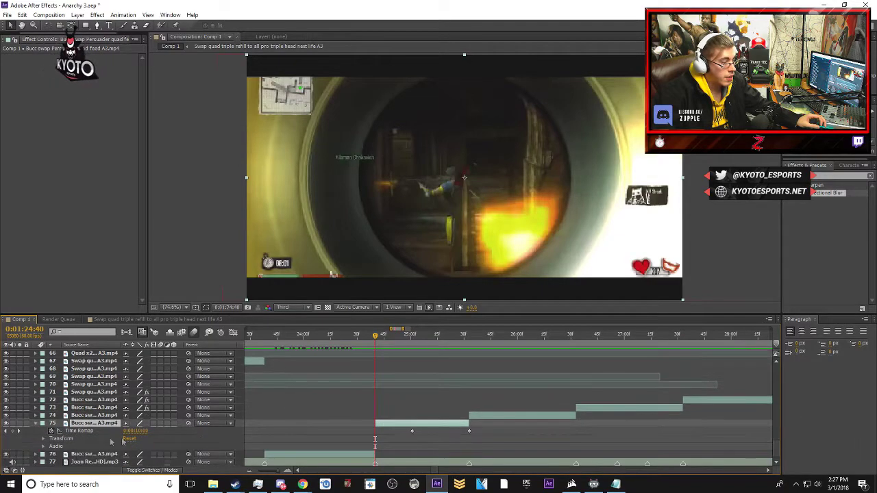
pyautogui.click(44, 438)
pyautogui.click(60, 446)
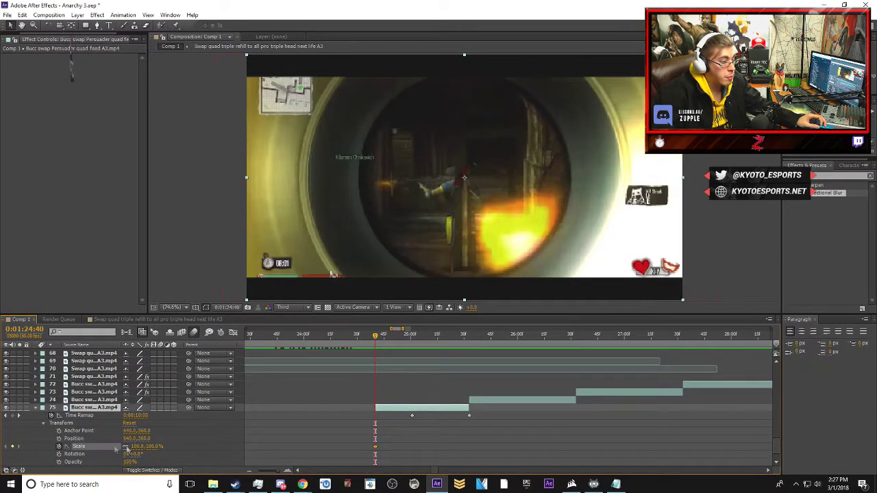
pyautogui.click(155, 447)
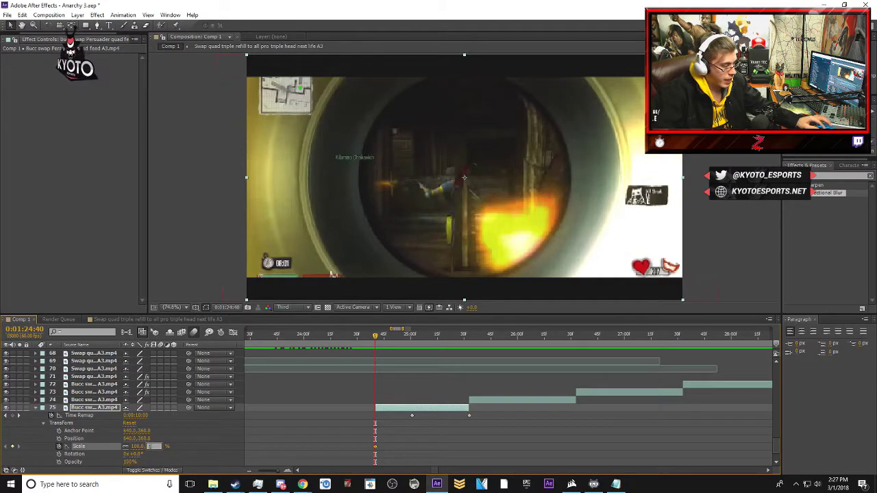
pyautogui.write('109')
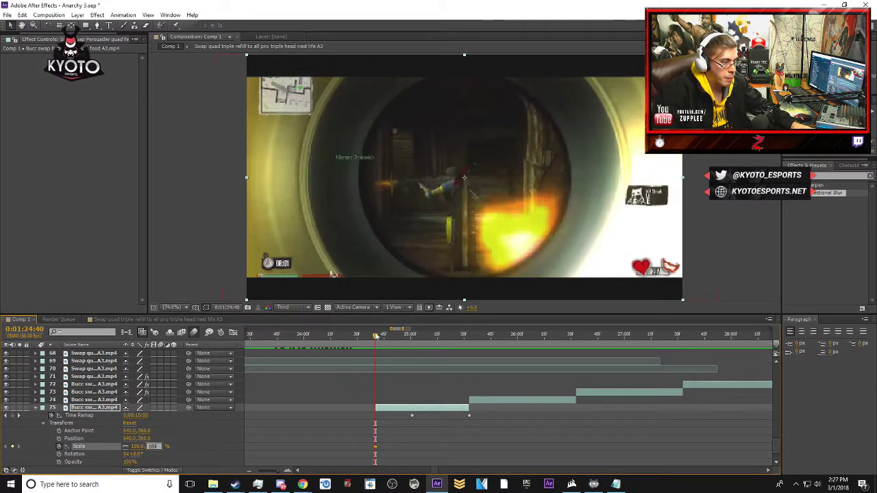
# - Keyframe the second segment's Scale to 103% at its end, 0:01:25:32, and collapse its properties
pyautogui.moveTo(380, 335); pyautogui.dragTo(468, 335)
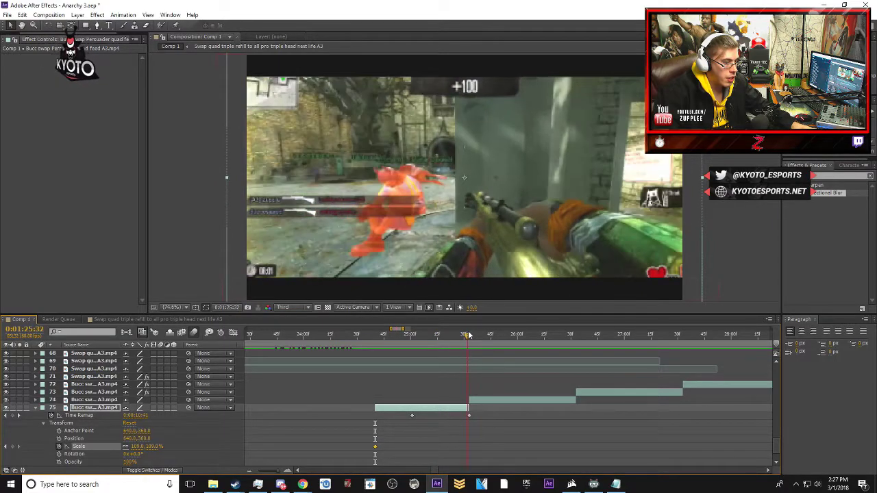
pyautogui.click(152, 448)
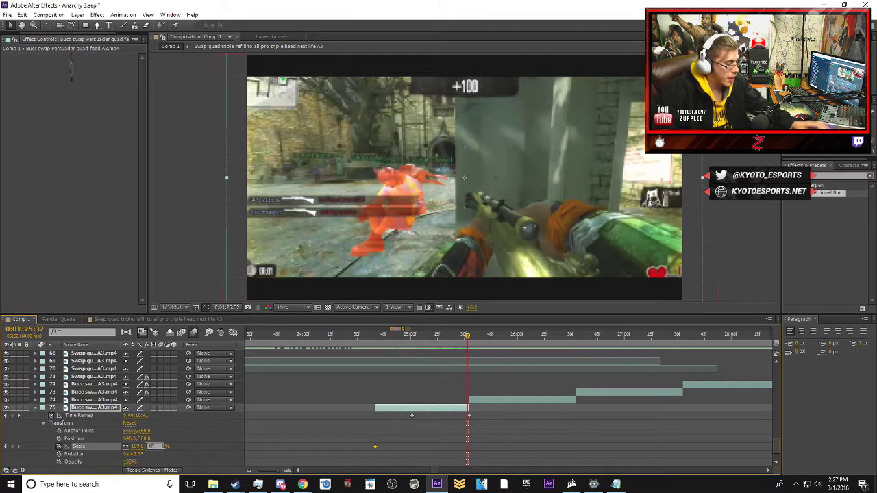
pyautogui.click(216, 454)
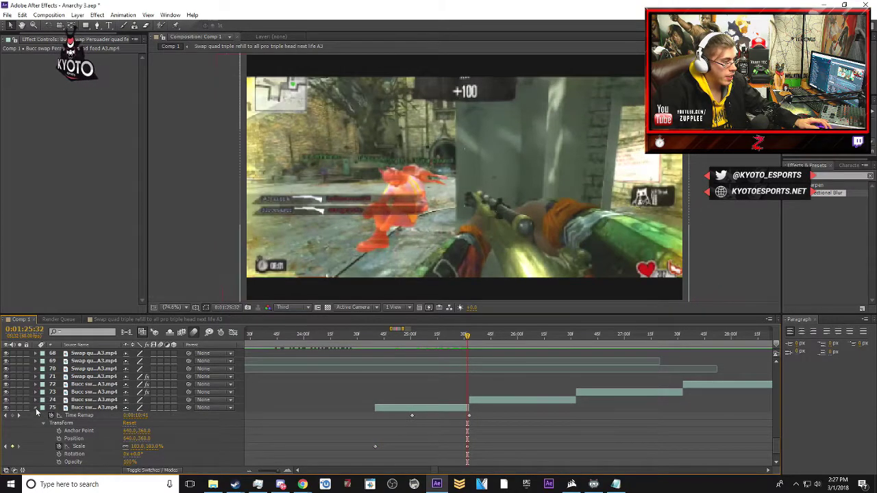
pyautogui.click(37, 409)
# - Keyframe the third Bucc swap segment's Scale at 109% on its first frame, 0:01:25:33
pyautogui.hscroll(5, 355, 454)
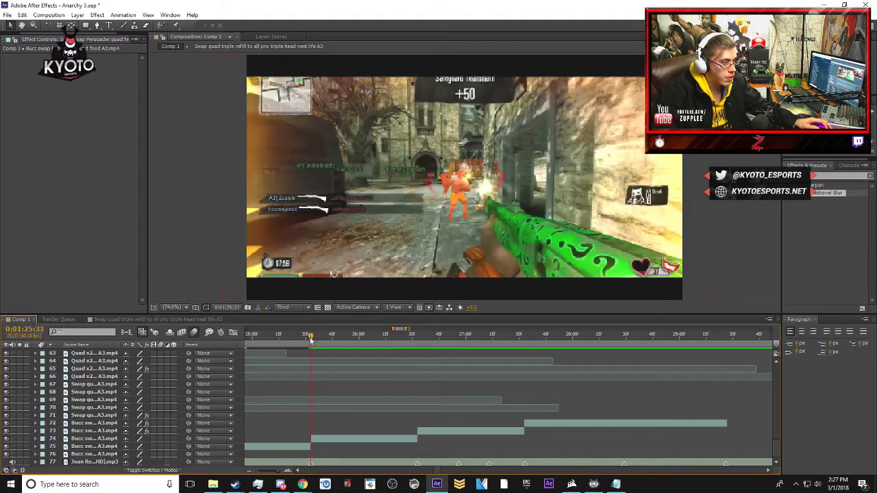
pyautogui.click(334, 438)
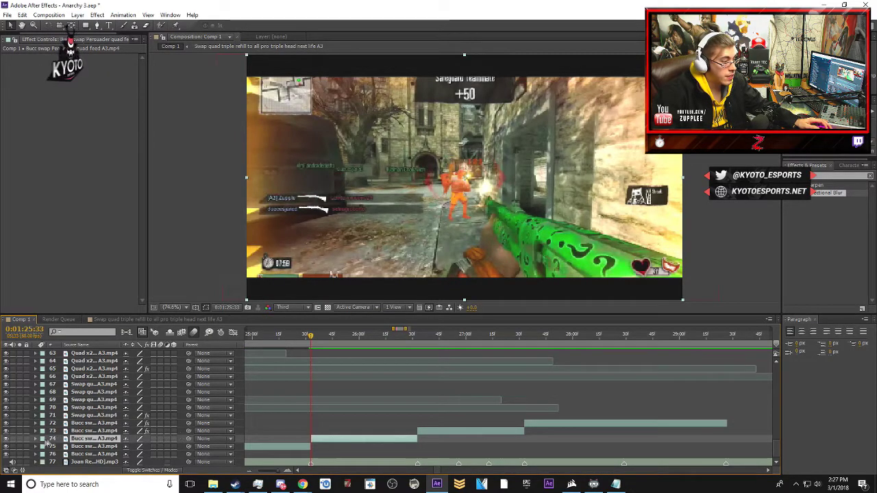
pyautogui.hotkey('ctrl', 'alt', 't')
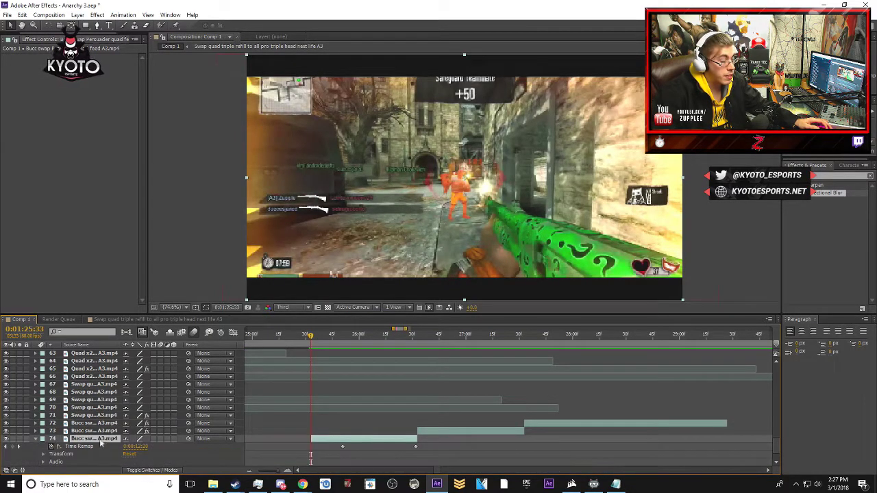
pyautogui.click(44, 453)
pyautogui.click(58, 446)
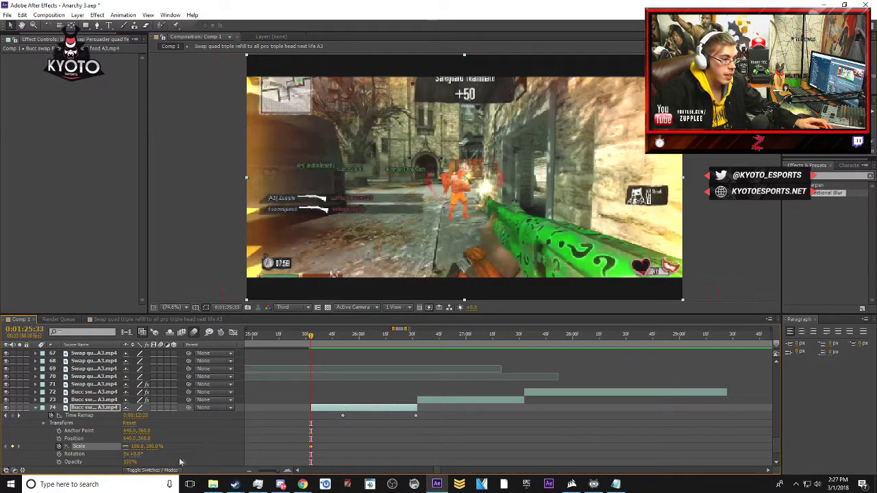
pyautogui.click(152, 446)
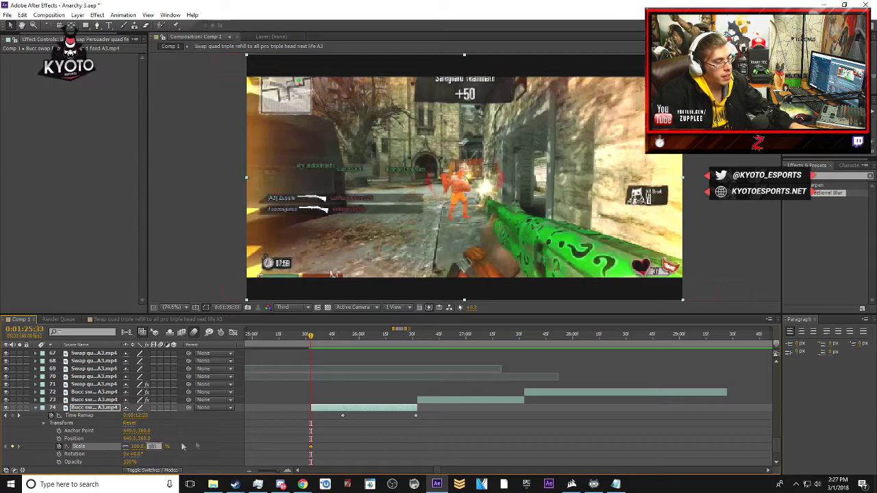
# - Keyframe the third Bucc swap segment's Scale to 103% at its end, 0:01:26:32, and collapse its properties
pyautogui.moveTo(319, 338); pyautogui.dragTo(417, 336)
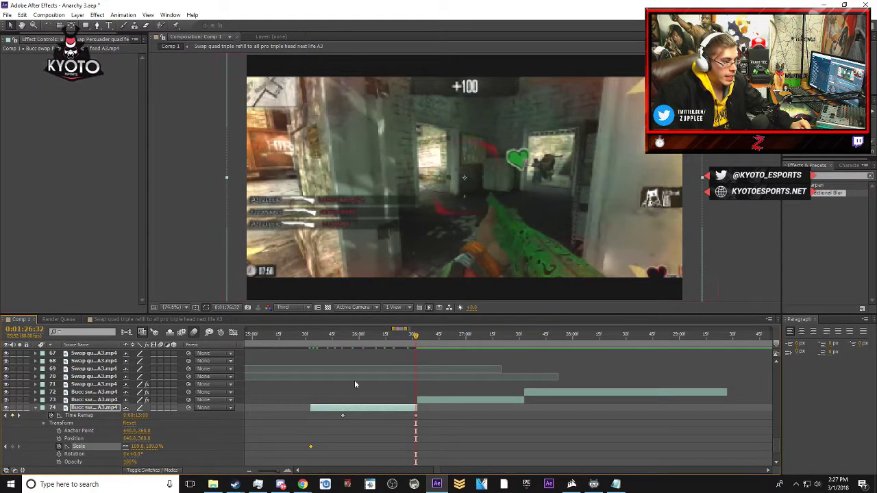
pyautogui.click(153, 446)
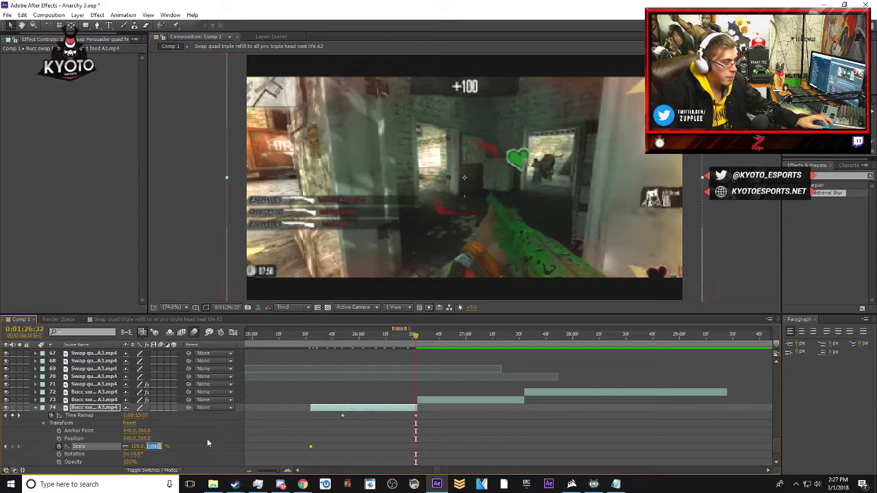
pyautogui.write('103')
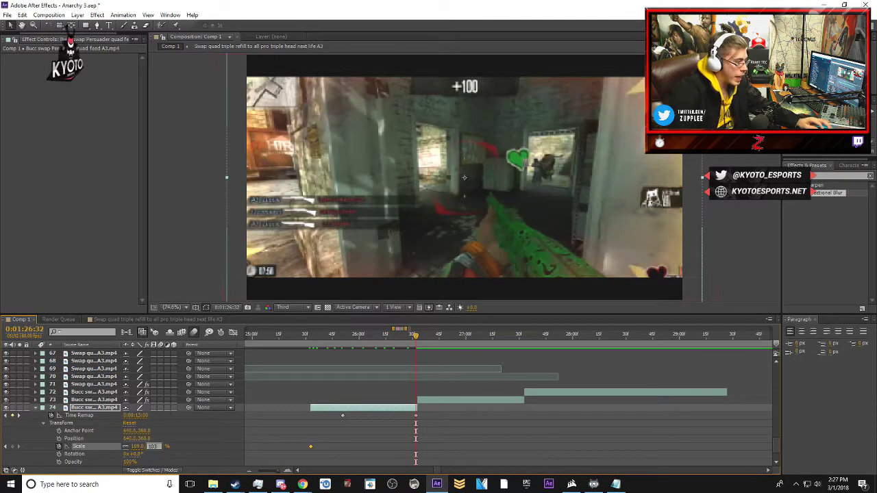
pyautogui.press('Return')
pyautogui.moveTo(415, 337); pyautogui.dragTo(315, 348)
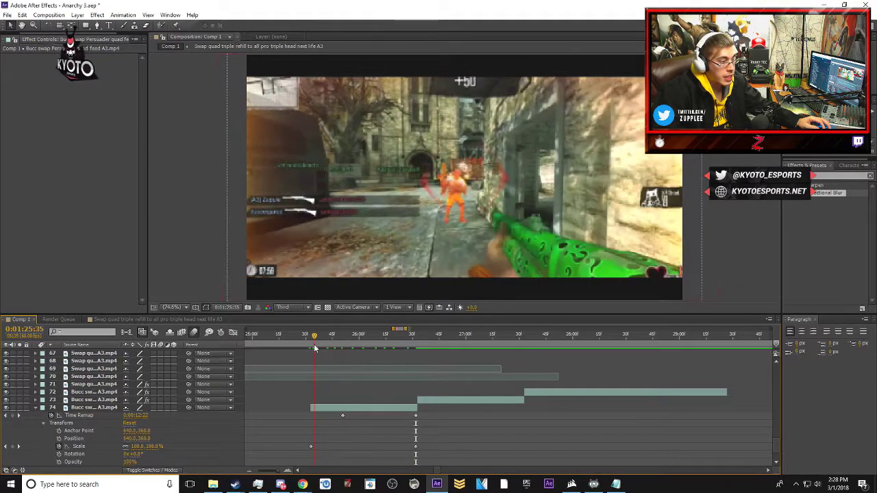
pyautogui.click(36, 408)
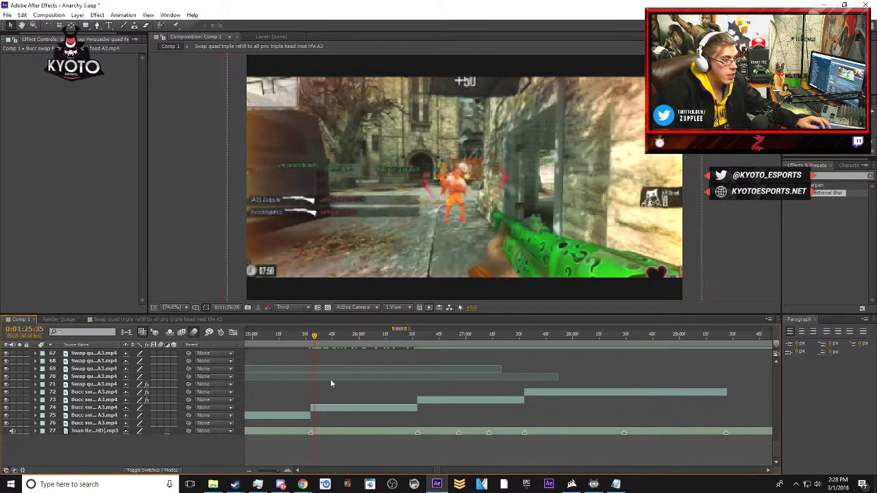
# - Play back the third Bucc swap segment to review its scale zoom-out
pyautogui.moveTo(314, 337); pyautogui.dragTo(400, 344)
pyautogui.press('-')
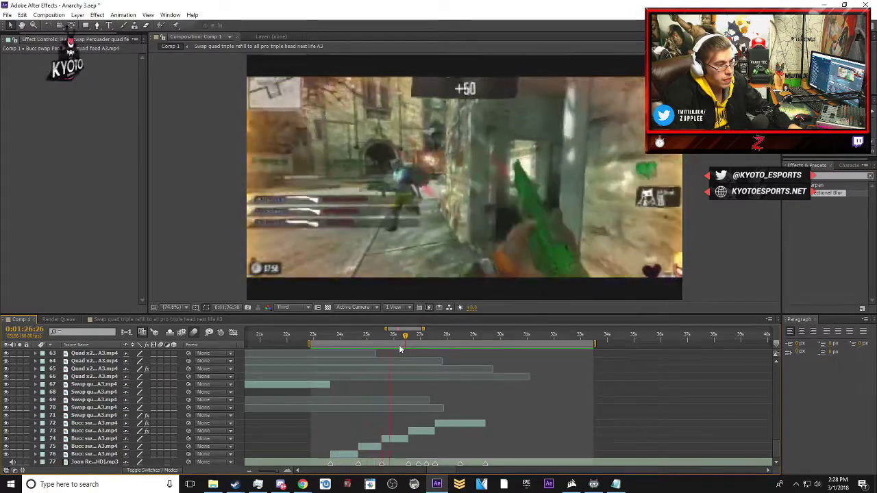
pyautogui.press('space')
# - Keyframe the fourth Bucc swap segment's Scale at 109% on its first frame, 0:01:26:33
pyautogui.moveTo(405, 338)
pyautogui.mouseDown()
pyautogui.moveTo(370, 341)
pyautogui.moveTo(409, 341)
pyautogui.mouseUp()
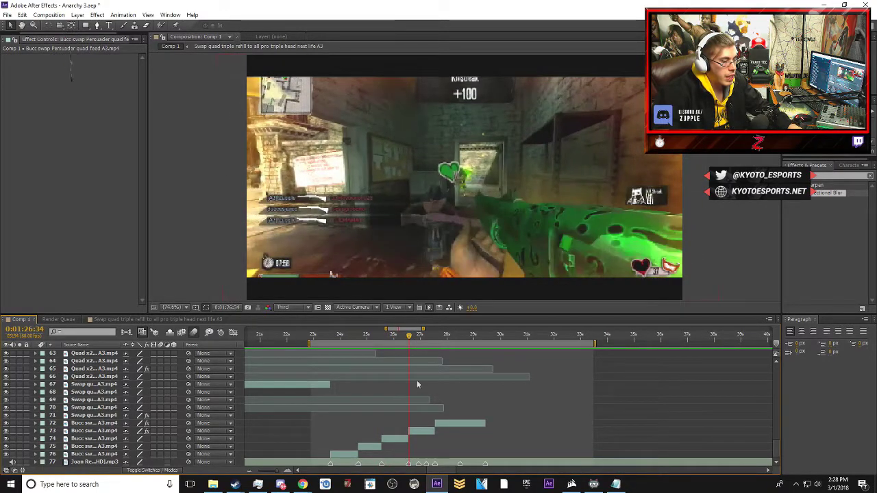
pyautogui.click(422, 433)
pyautogui.press('=')
pyautogui.press('=')
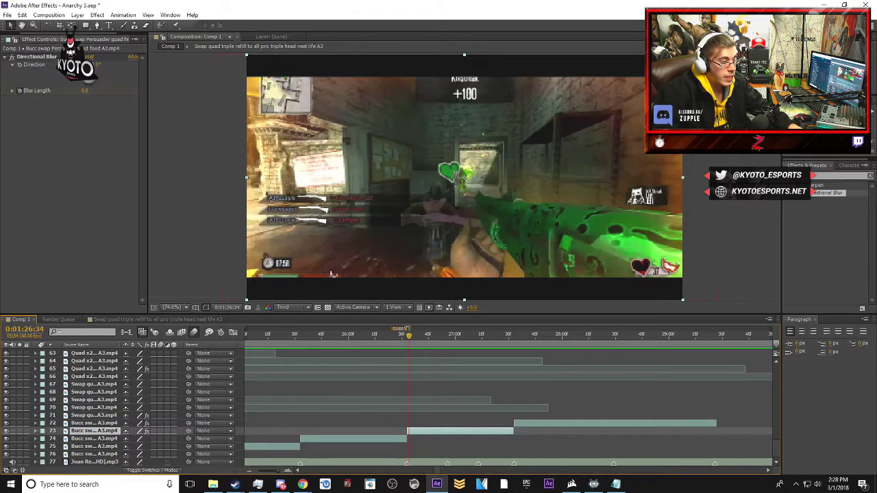
pyautogui.click(408, 341)
pyautogui.press('=')
pyautogui.press('=')
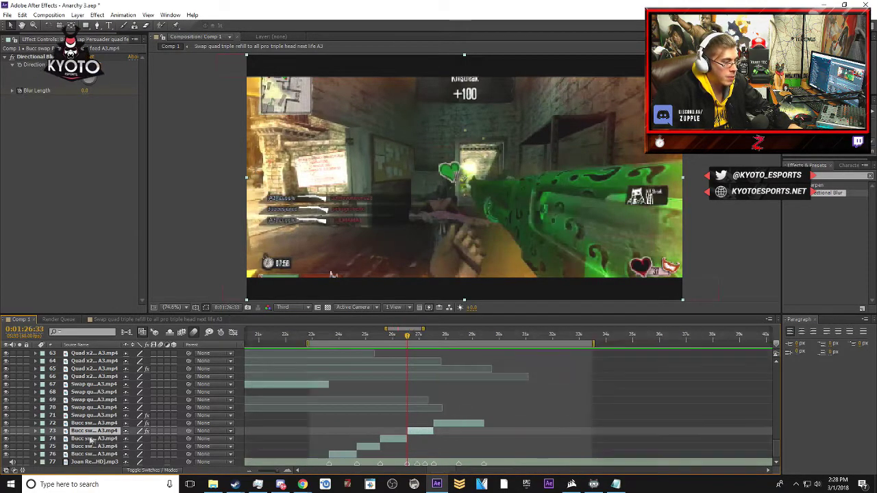
pyautogui.click(36, 432)
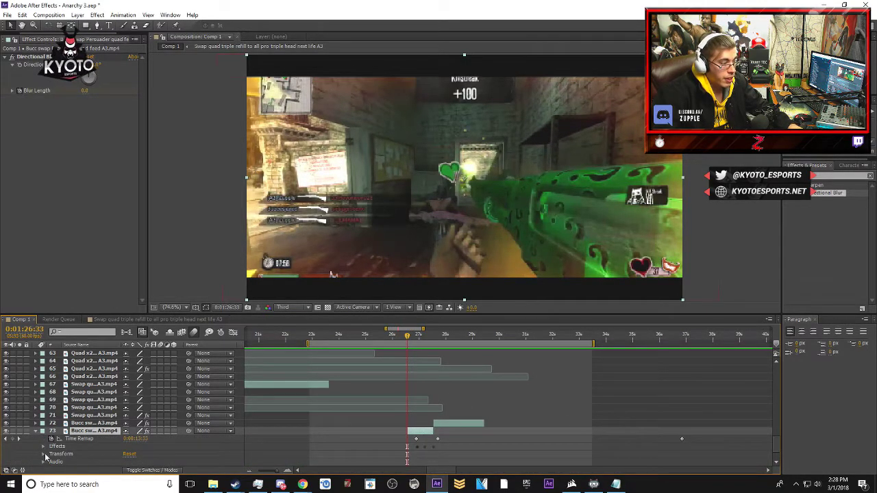
pyautogui.click(44, 454)
pyautogui.click(59, 446)
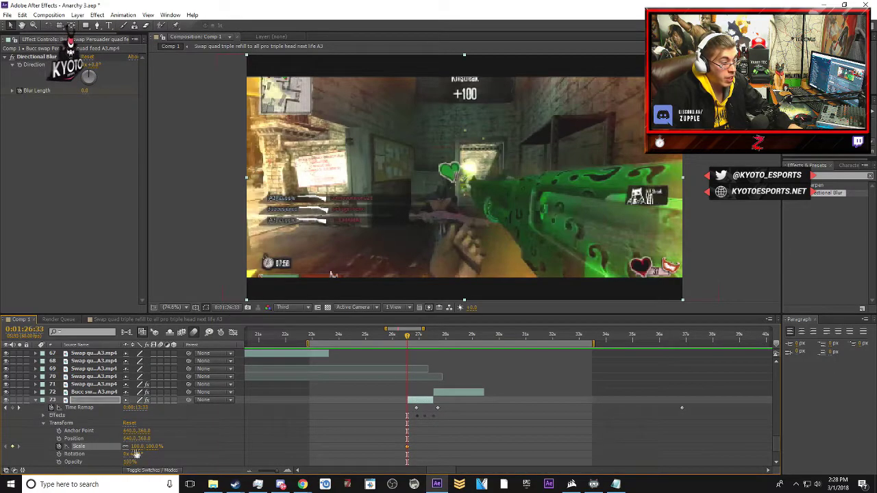
pyautogui.click(154, 446)
pyautogui.write('109')
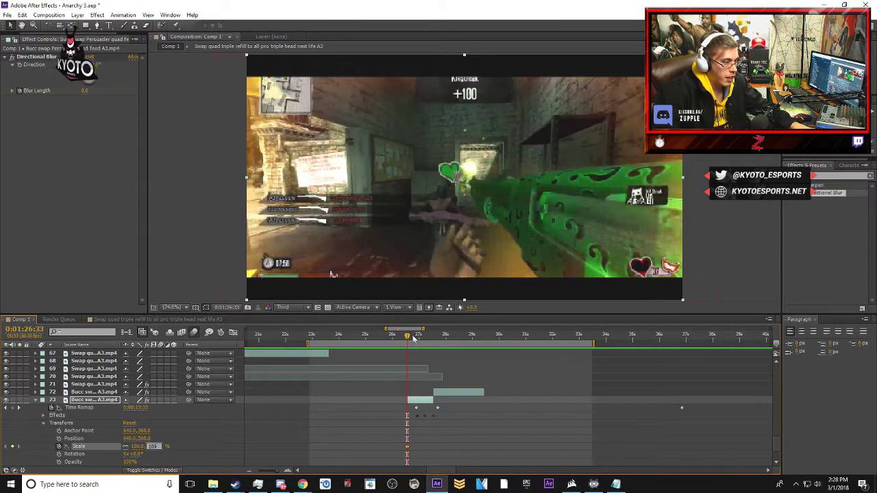
# - Keyframe the fourth segment's Scale to 103% at its end, 0:01:27:32, and collapse its properties
pyautogui.moveTo(407, 336); pyautogui.dragTo(450, 337)
pyautogui.press('=')
pyautogui.press('=')
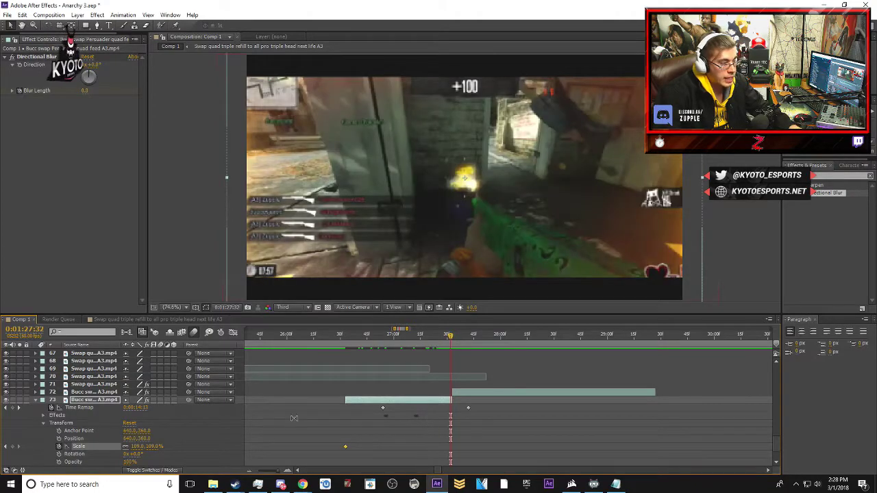
pyautogui.click(159, 447)
pyautogui.write('103')
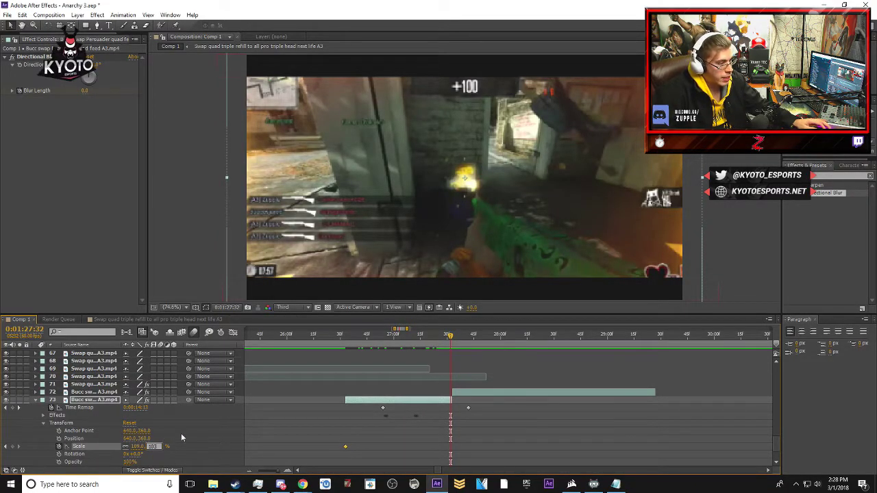
pyautogui.click(180, 433)
pyautogui.click(38, 400)
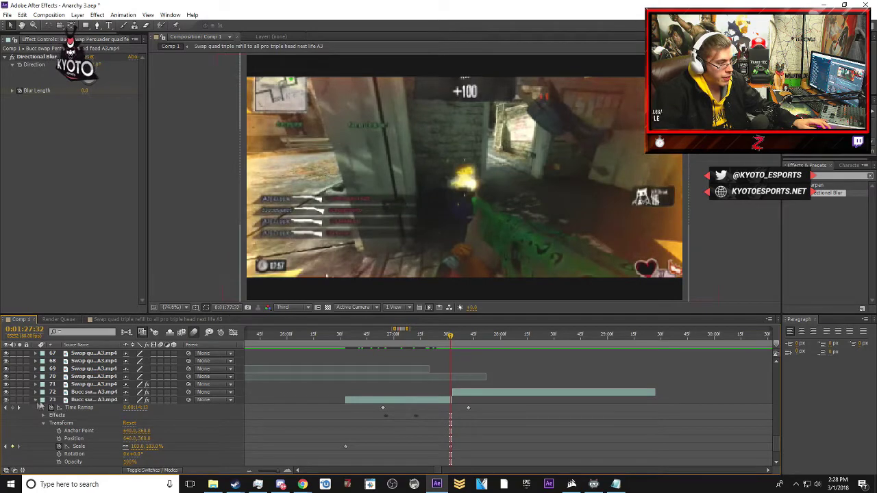
# - Examine the fifth Bucc swap segment's frames around the beat marker near 0:01:28:28
pyautogui.press('pagedown')
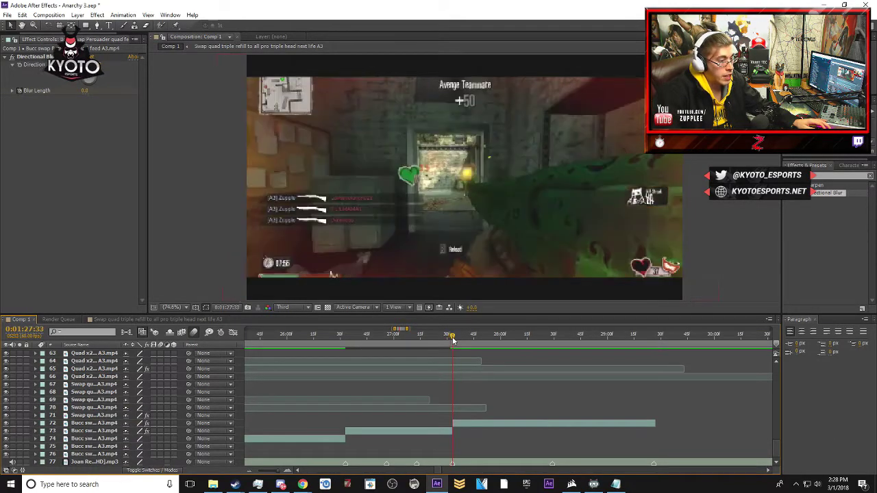
pyautogui.click(553, 336)
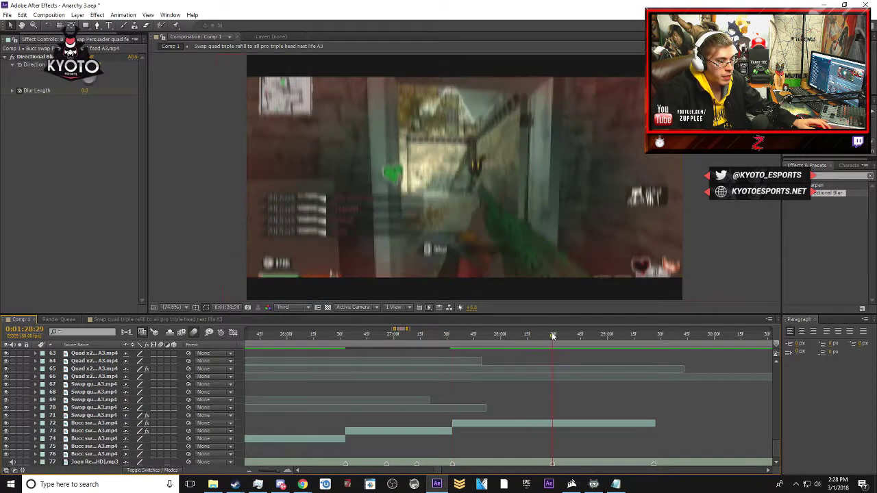
pyautogui.click(552, 423)
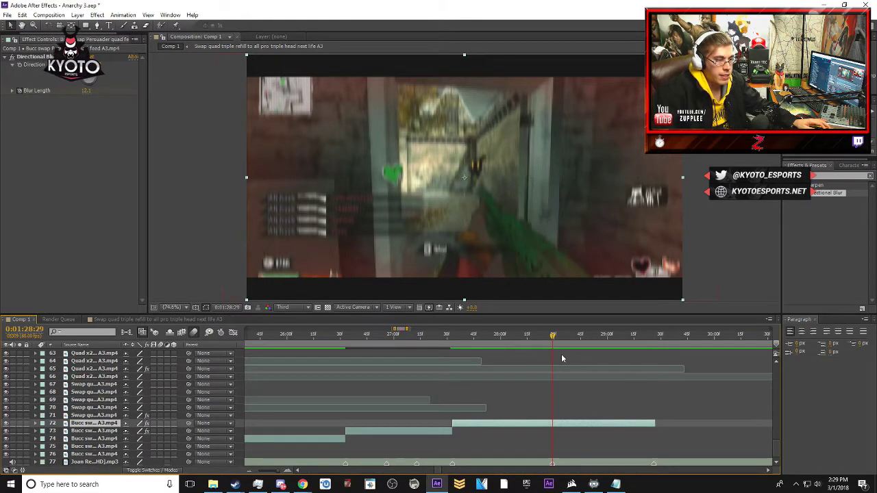
pyautogui.click(548, 337)
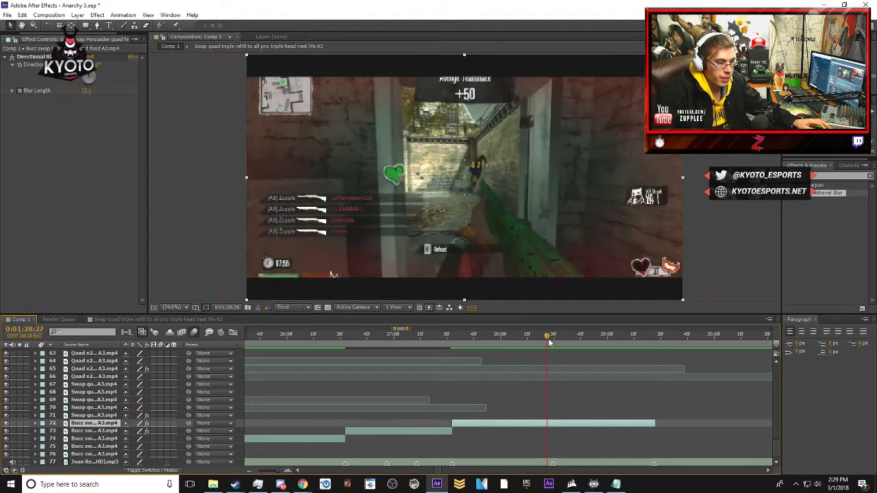
pyautogui.press('pagedown')
pyautogui.press('pagedown')
pyautogui.press('pagedown')
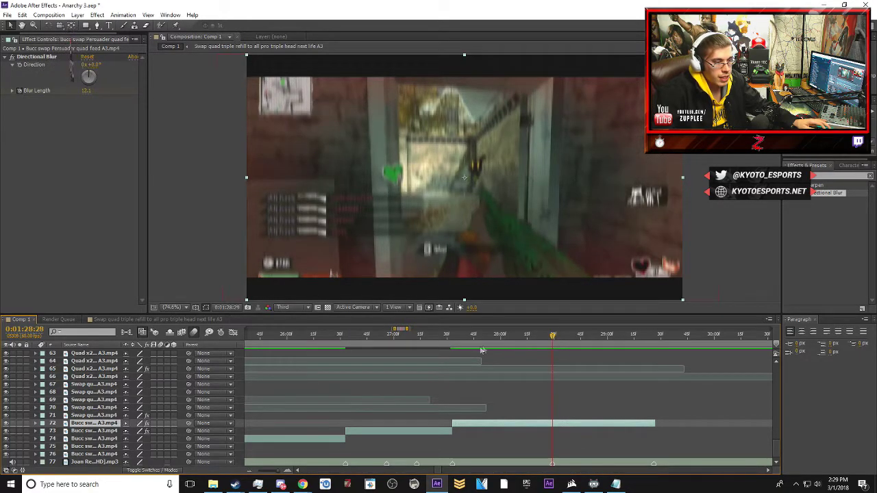
# - Set the fifth Bucc swap segment's Scale to 109% at its first frame, 0:01:27:33, without keyframing it
pyautogui.click(450, 336)
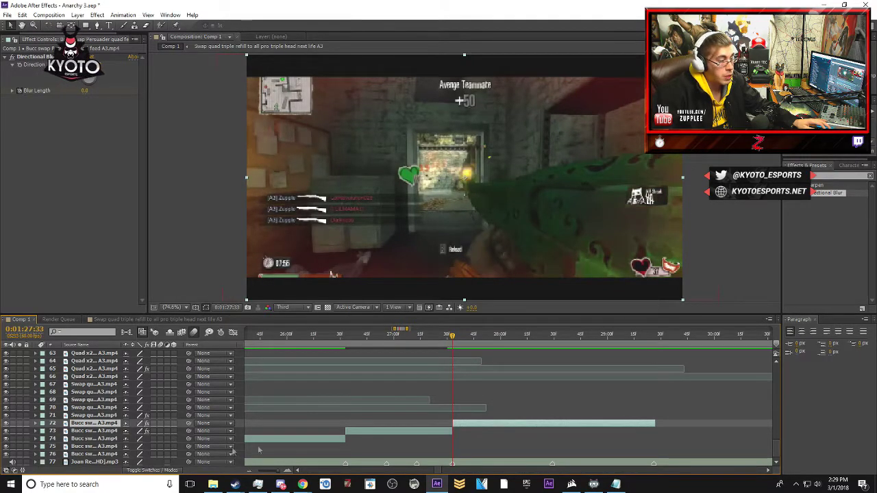
pyautogui.click(35, 424)
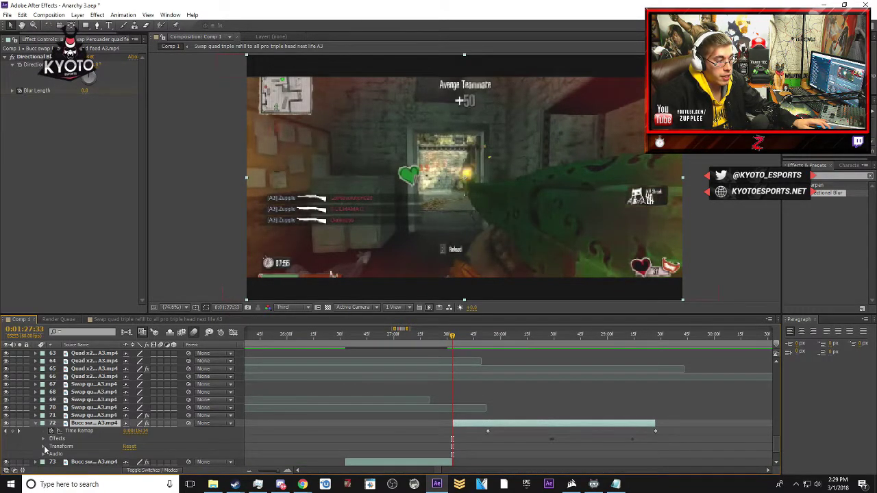
pyautogui.click(43, 446)
pyautogui.click(153, 446)
pyautogui.write('109')
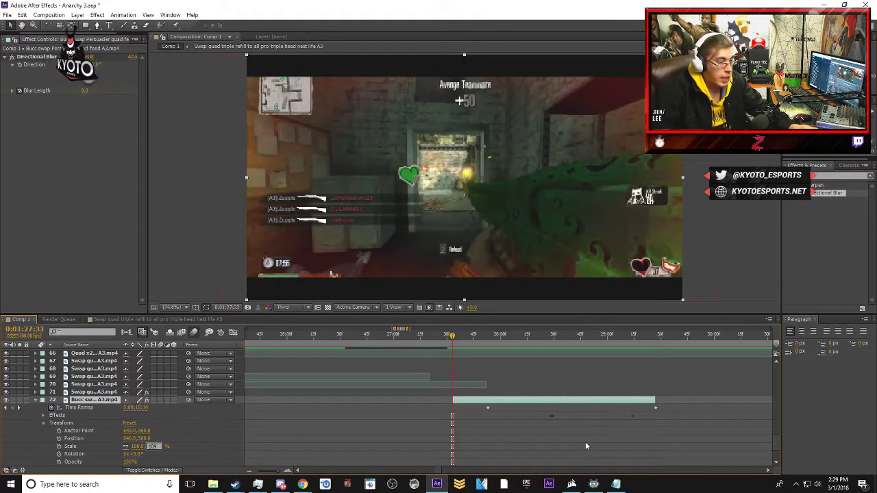
# - Set the fifth segment's Scale to 103% at its end, 0:01:29:26, and collapse its properties
pyautogui.moveTo(460, 337); pyautogui.dragTo(655, 333)
pyautogui.click(153, 446)
pyautogui.write('10')
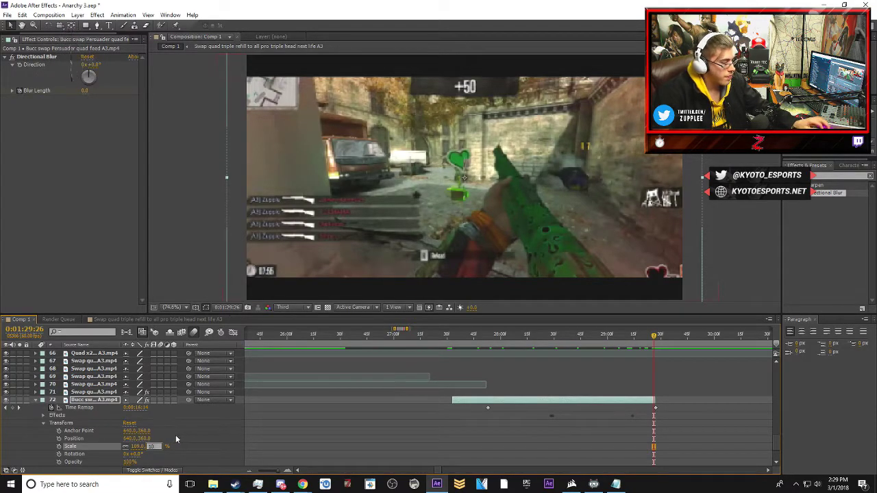
pyautogui.write('3')
pyautogui.click(37, 408)
pyautogui.click(36, 400)
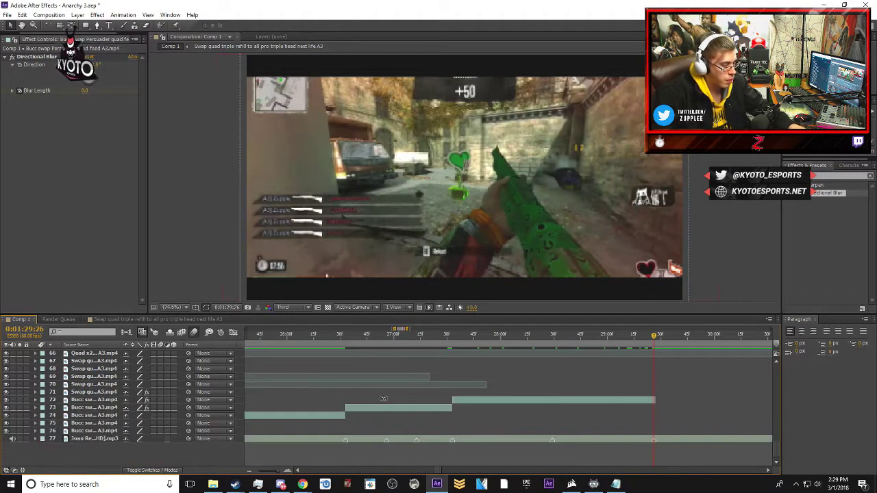
# - Play back the Bucc swap section of the montage to check the scale zoom-outs
pyautogui.press('-')
pyautogui.press('-')
pyautogui.press('space')
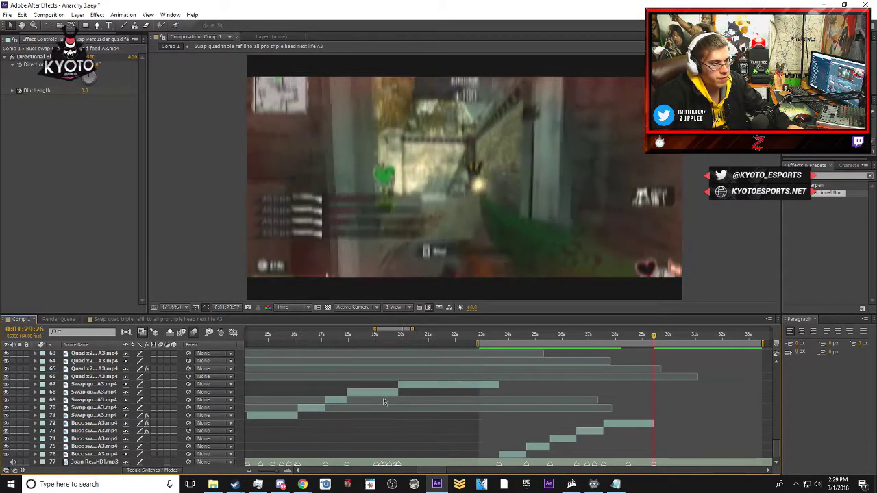
pyautogui.press('space')
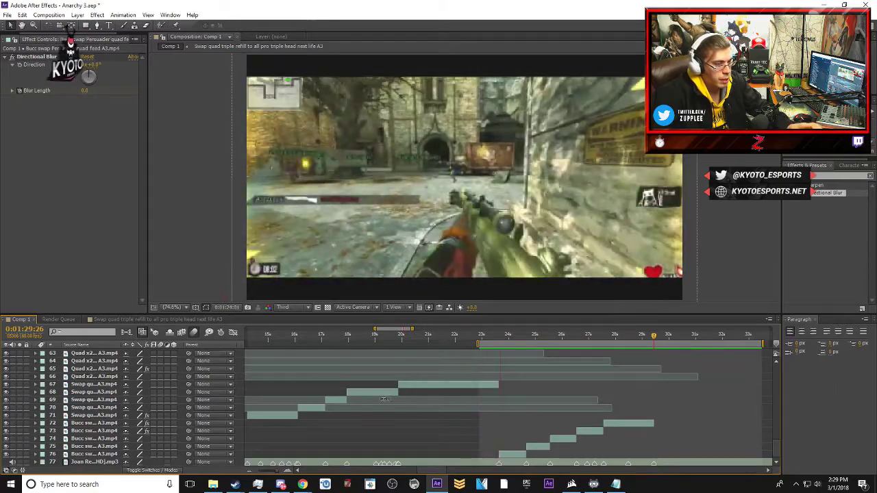
# - Keyframe the fifth Bucc swap segment's Scale at 109% on its first frame, 0:01:27:33
pyautogui.click(615, 422)
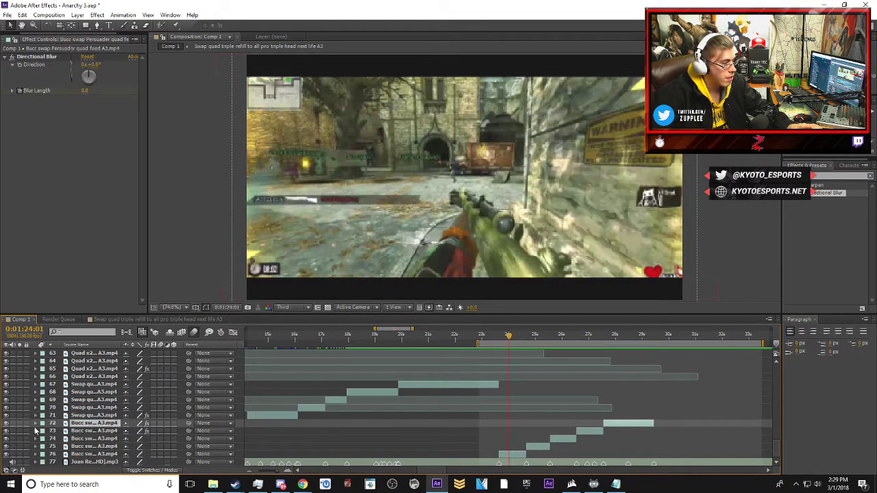
pyautogui.click(36, 423)
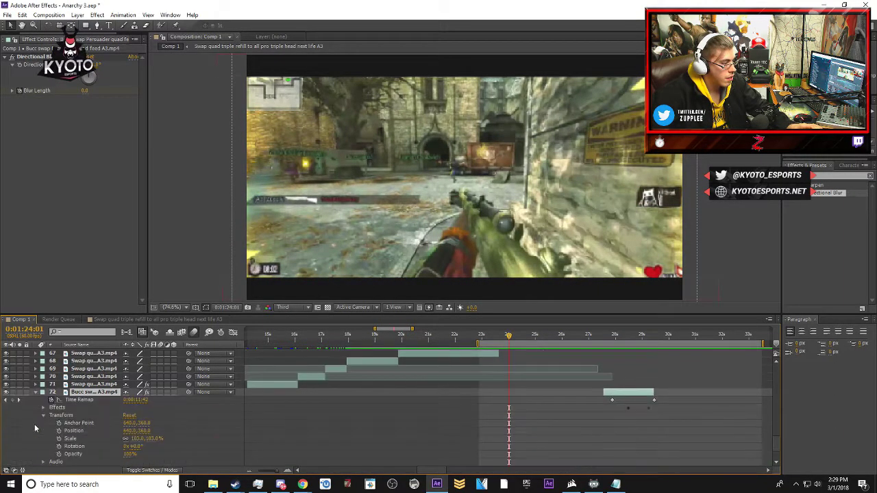
pyautogui.click(605, 335)
pyautogui.press('=')
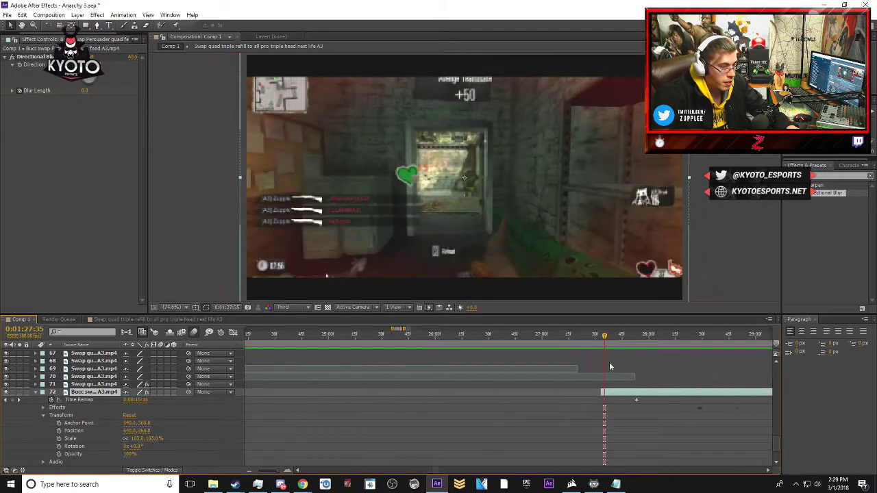
pyautogui.moveTo(605, 335); pyautogui.dragTo(601, 335)
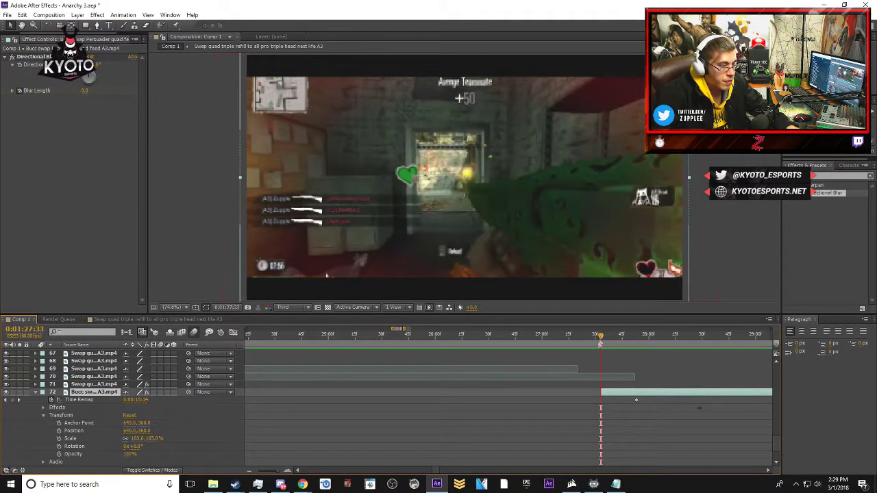
pyautogui.press('-')
pyautogui.press('-')
pyautogui.click(58, 438)
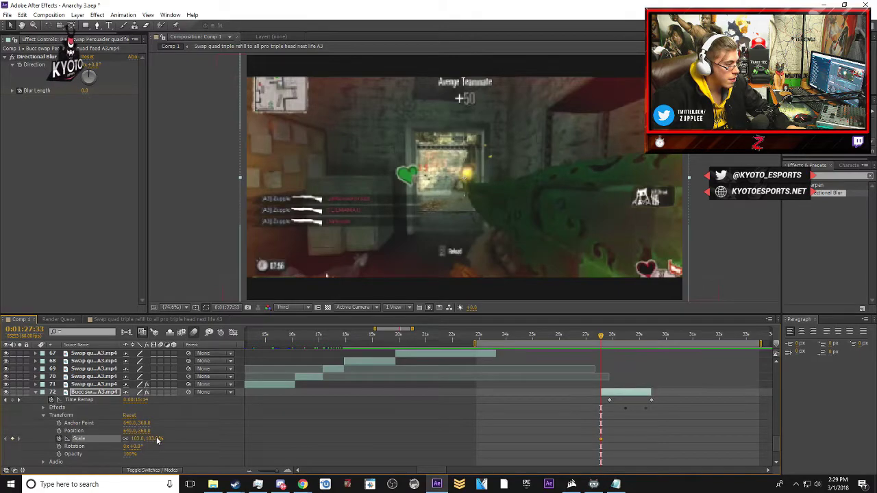
pyautogui.click(155, 438)
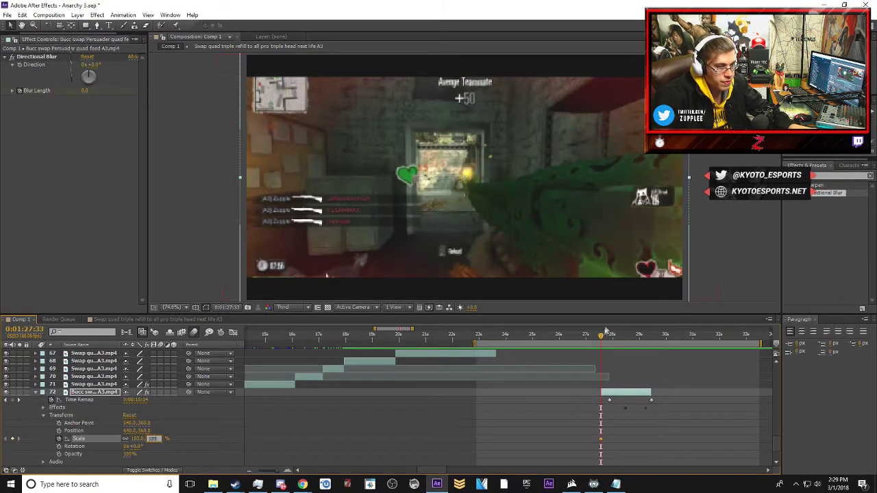
# - Keyframe the fifth Bucc swap segment's Scale at 103% at its end, 0:01:29:26, and collapse its properties
pyautogui.moveTo(603, 337); pyautogui.dragTo(651, 337)
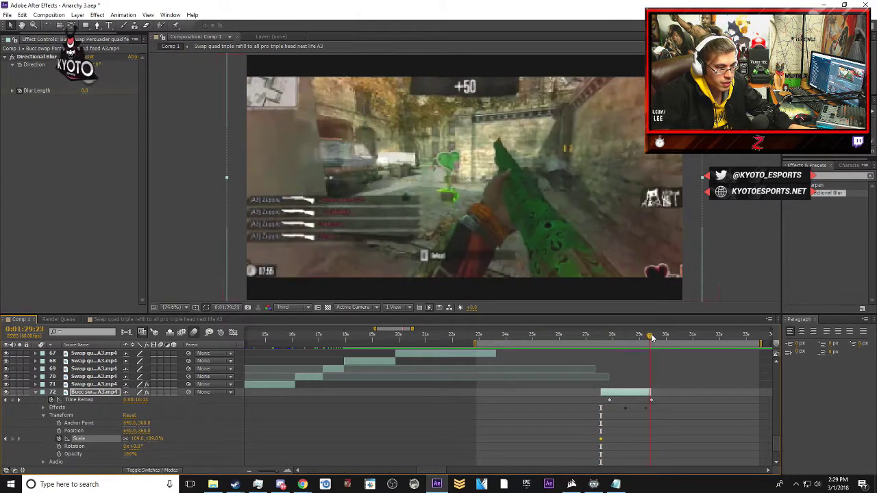
pyautogui.press('=')
pyautogui.press('=')
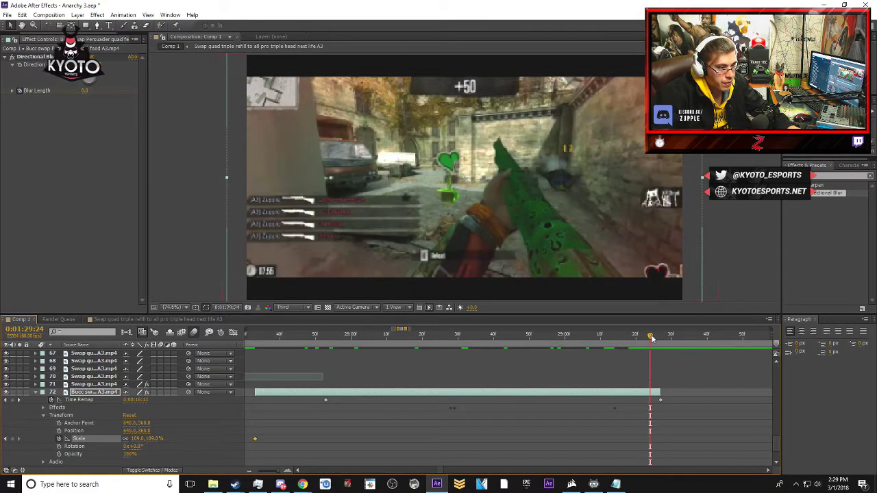
pyautogui.moveTo(651, 335); pyautogui.dragTo(655, 338)
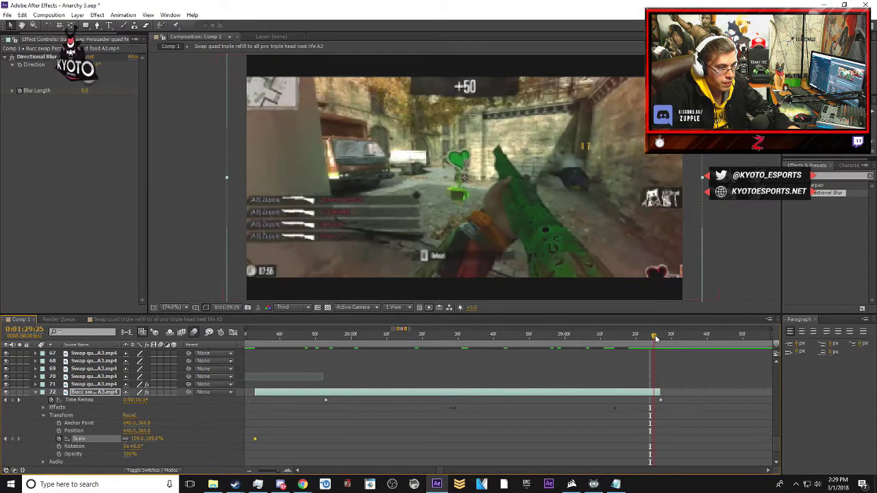
pyautogui.click(155, 438)
pyautogui.write('103')
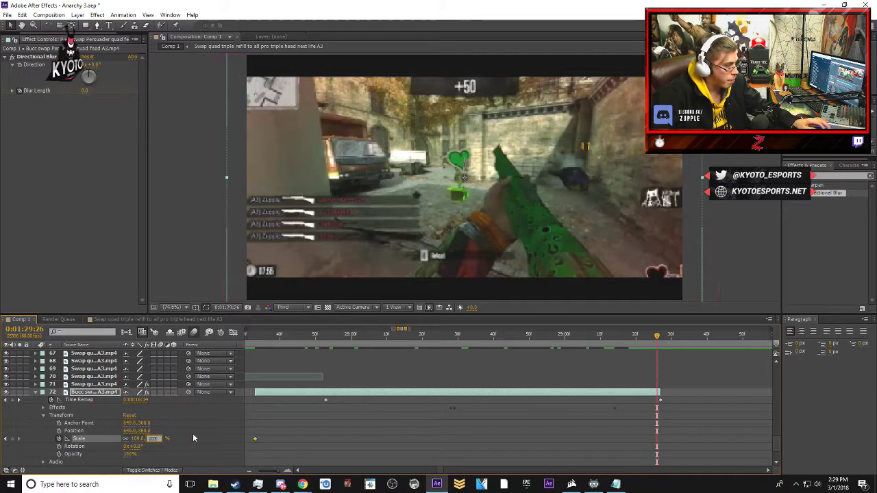
pyautogui.press('Return')
pyautogui.press('u')
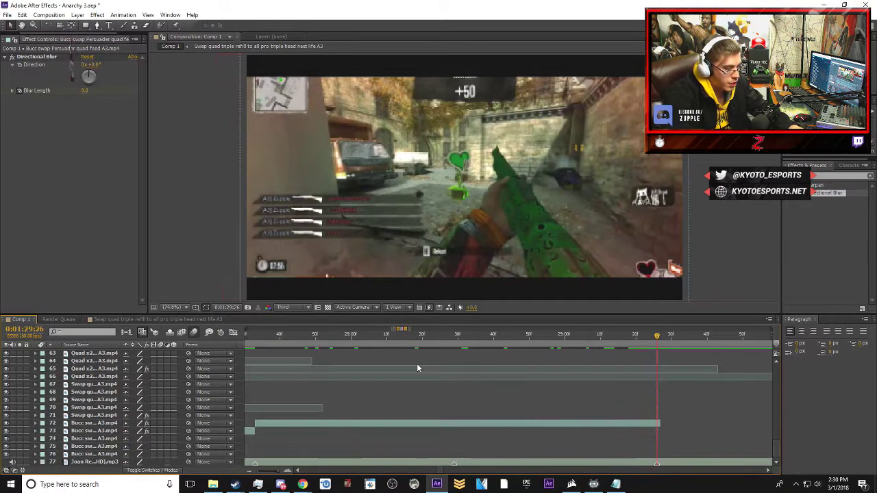
# - Preview and scrub the Bucc swap segments in the wider timeline to review the fifth segment's zoom-out
pyautogui.press('-')
pyautogui.press('-')
pyautogui.press('-')
pyautogui.press('-')
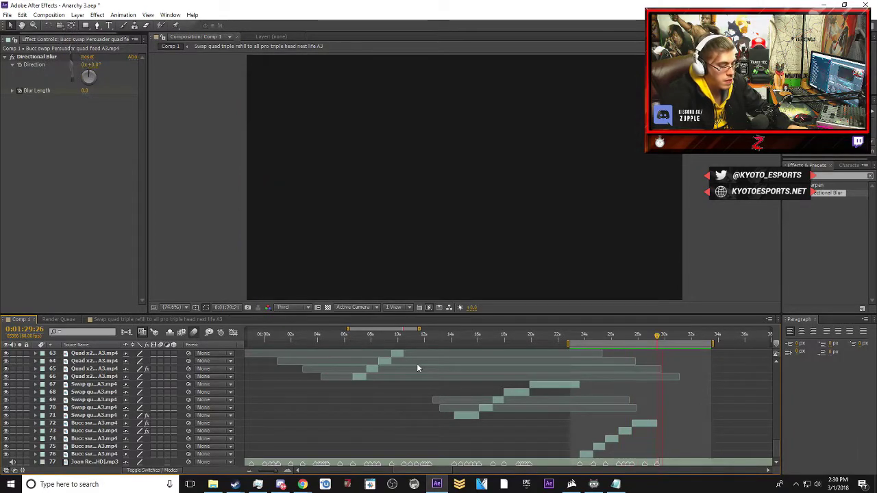
pyautogui.moveTo(612, 340); pyautogui.dragTo(639, 341)
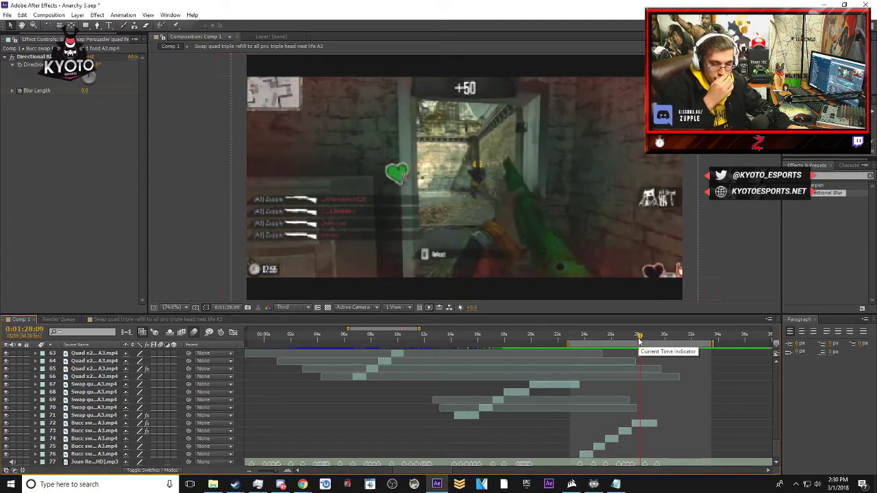
pyautogui.click(307, 310)
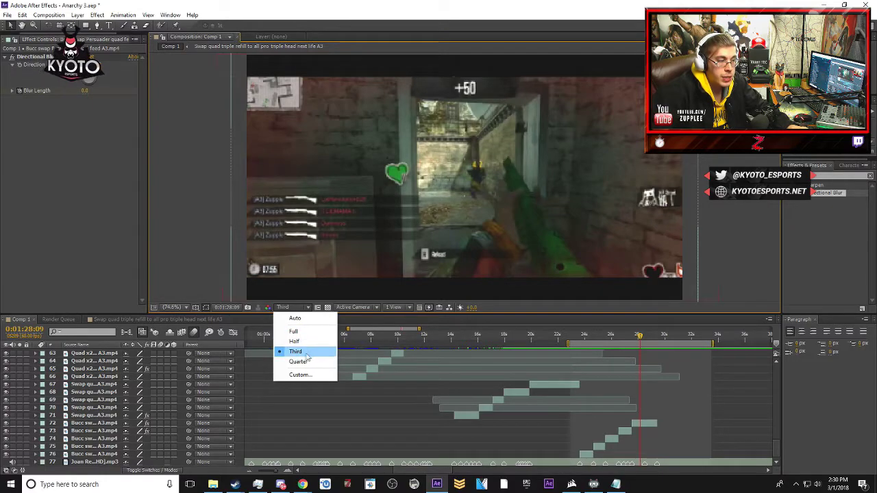
pyautogui.click(308, 309)
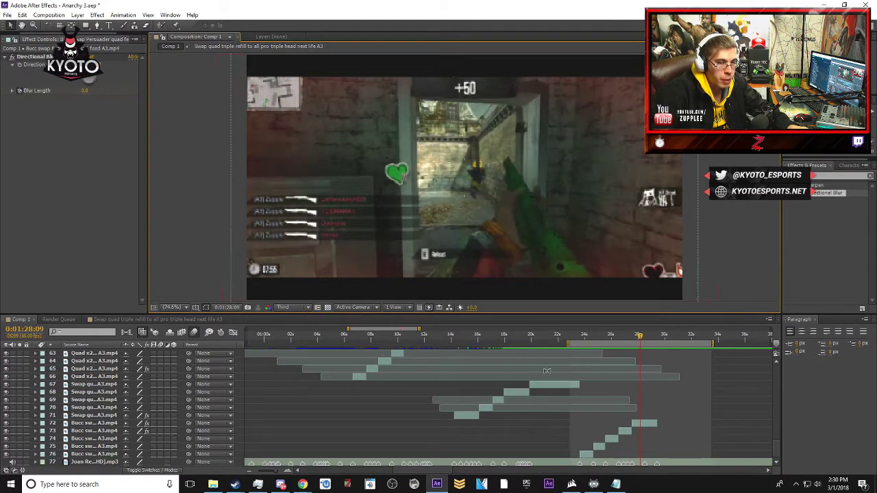
pyautogui.click(309, 307)
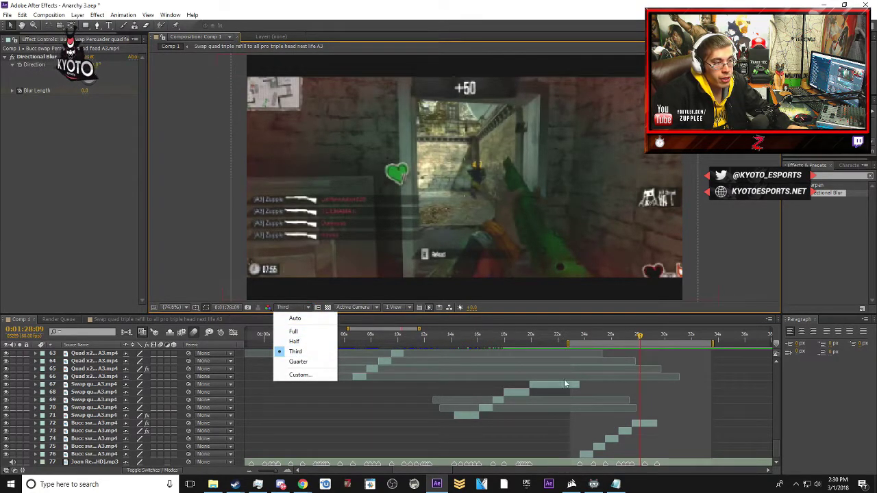
# - Play back the Bucc swap section to check the blur and scale zoom-outs against the music
pyautogui.click(640, 337)
pyautogui.moveTo(639, 336); pyautogui.dragTo(634, 340)
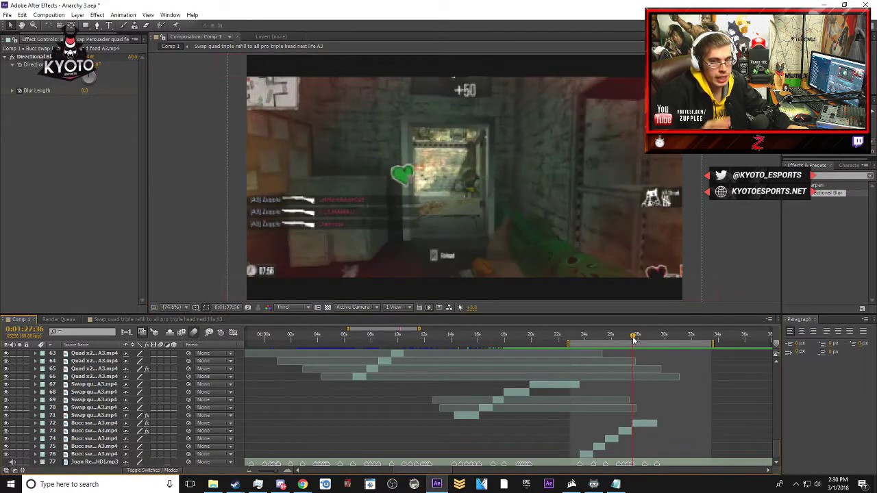
pyautogui.press('0')
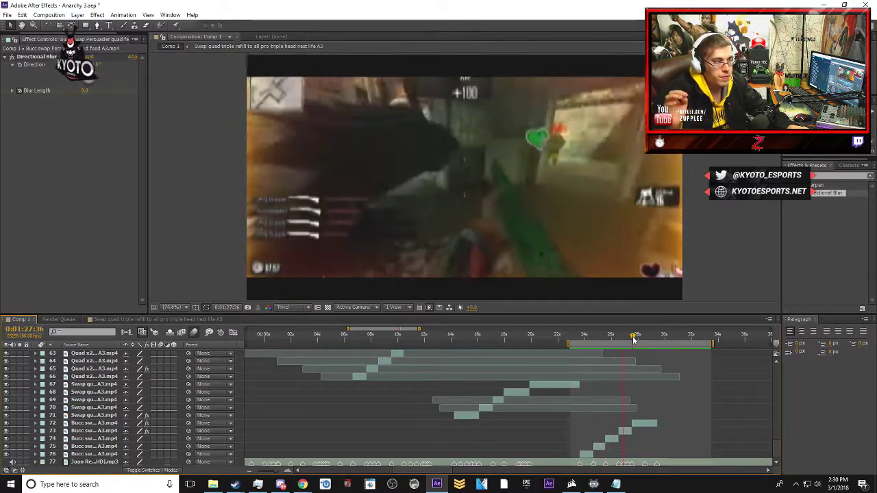
pyautogui.press('space')
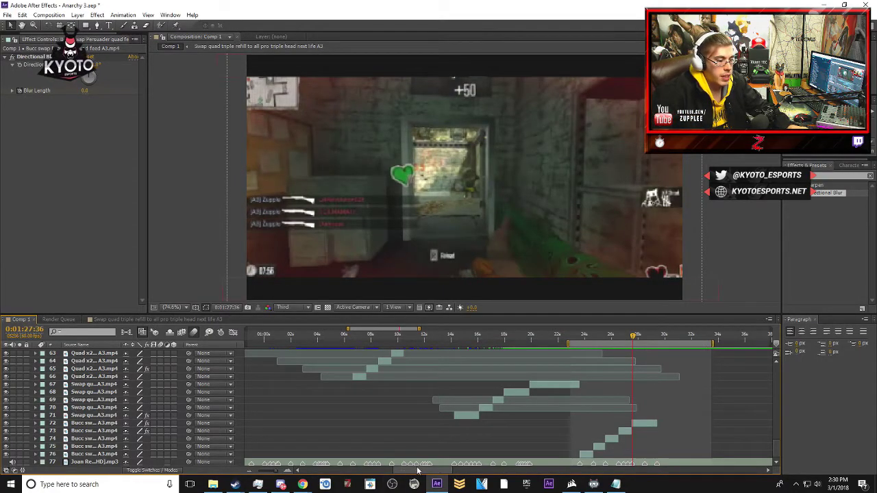
# - Select the Joan Red song layer and shift the work area past the Bucc swap clip, spanning about 0:01:28 to 0:01:39
pyautogui.moveTo(396, 470); pyautogui.dragTo(443, 473)
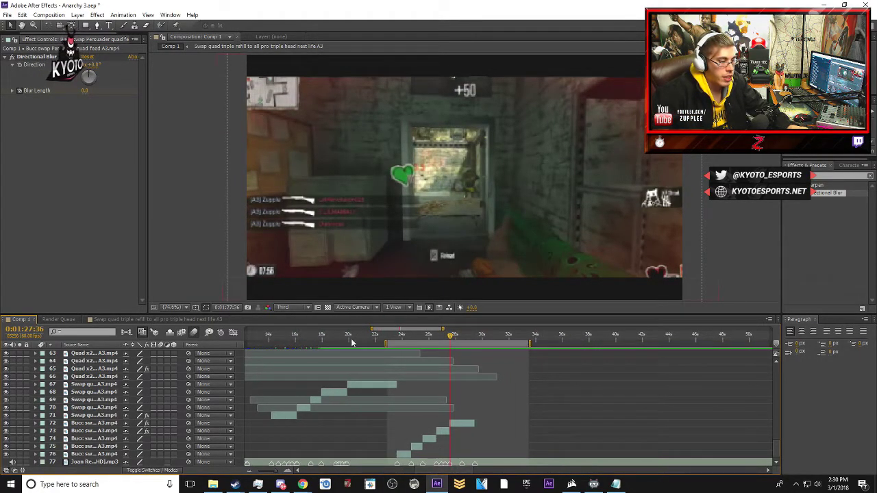
pyautogui.moveTo(441, 337); pyautogui.dragTo(540, 341)
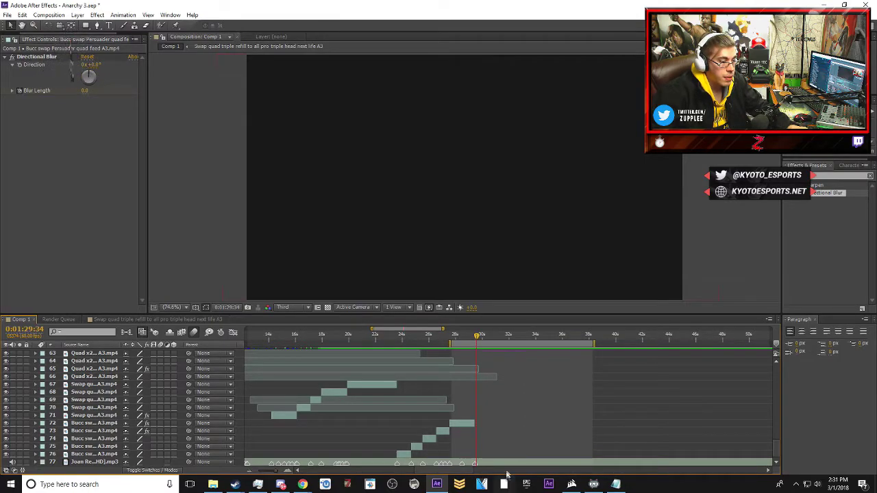
pyautogui.click(440, 465)
pyautogui.hscroll(5, 442, 462)
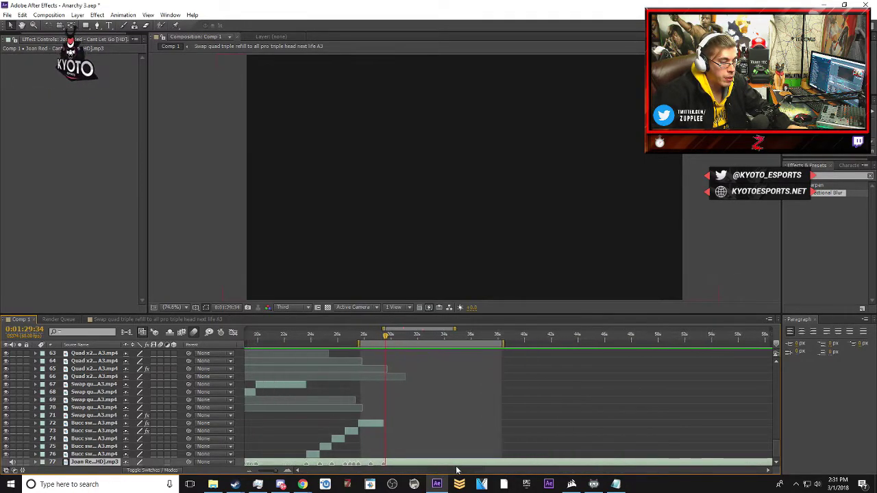
pyautogui.moveTo(370, 344); pyautogui.dragTo(382, 344)
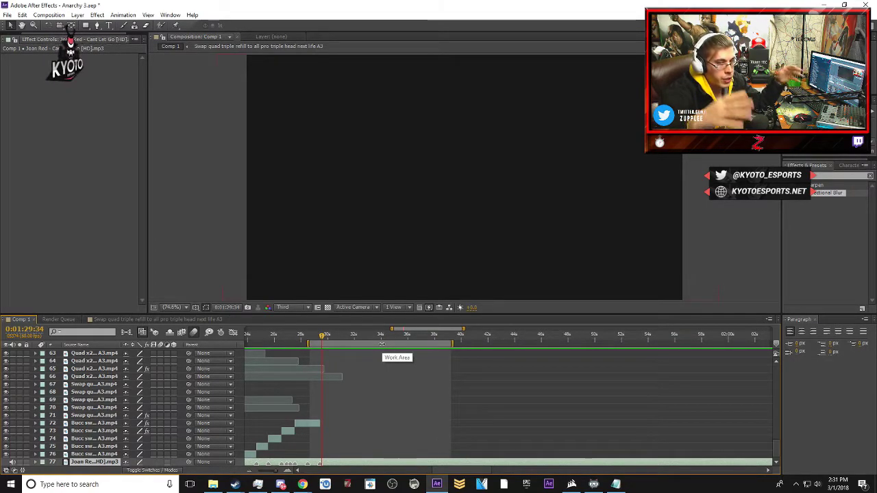
# - Mark the beats on the song layer during playback from about 0:01:30 to 0:01:35, and move the current time to 0:01:29:58
pyautogui.press('space')
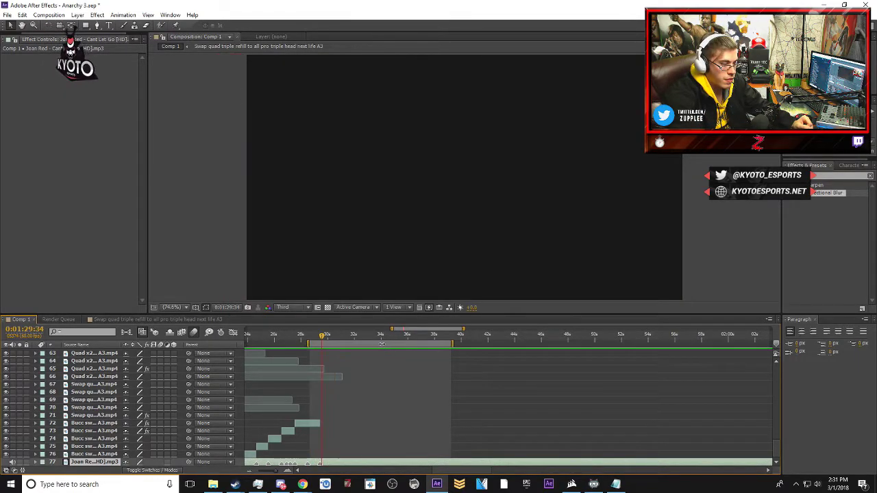
pyautogui.press('space')
pyautogui.press('space')
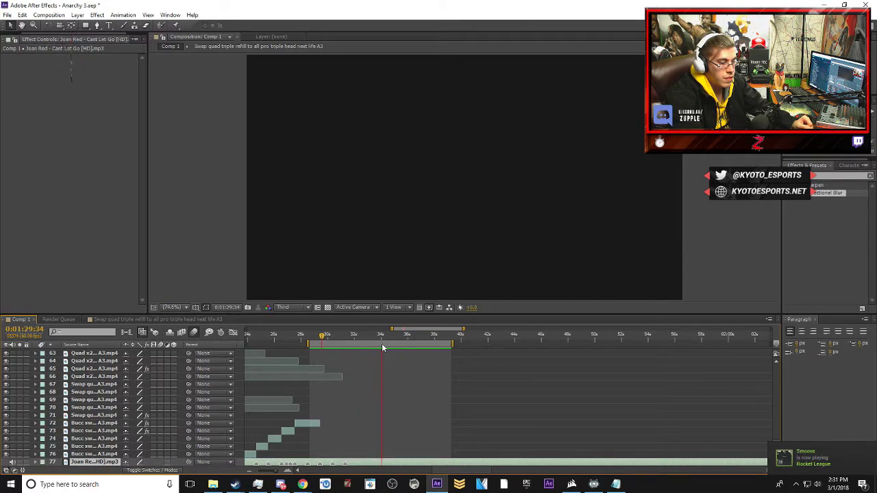
pyautogui.press('KP_Multiply')
pyautogui.press('space')
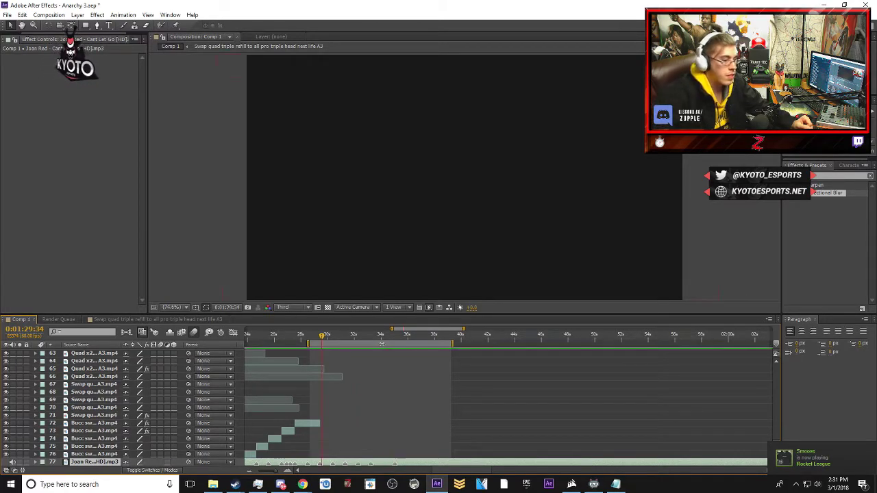
pyautogui.moveTo(323, 337)
pyautogui.mouseDown()
pyautogui.moveTo(343, 337)
pyautogui.moveTo(315, 343)
pyautogui.moveTo(326, 341)
pyautogui.mouseUp()
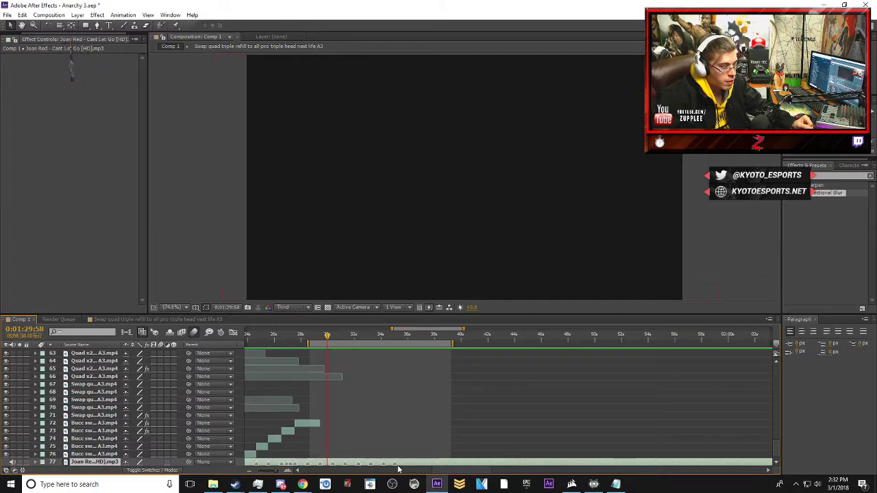
# - Switch to File Explorer and open the clip Triple head times 3 A3 from the Anarchy 3 folder
pyautogui.click(214, 484)
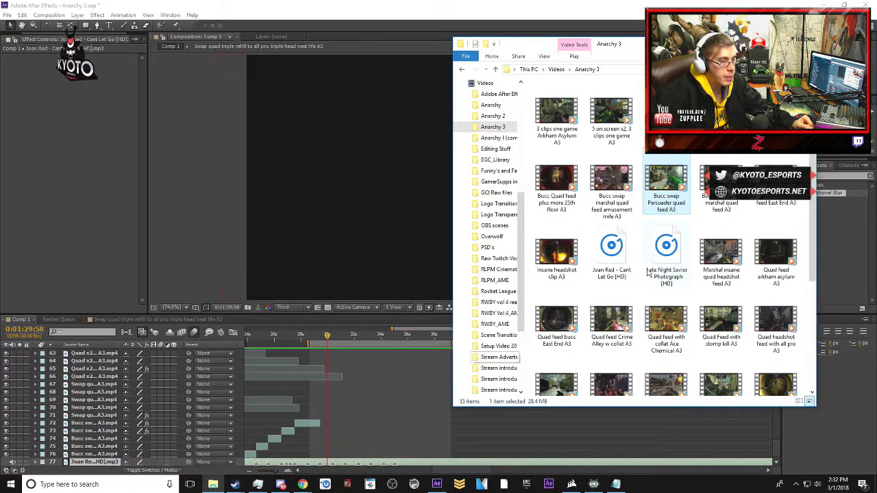
pyautogui.scroll(-3, 678, 247)
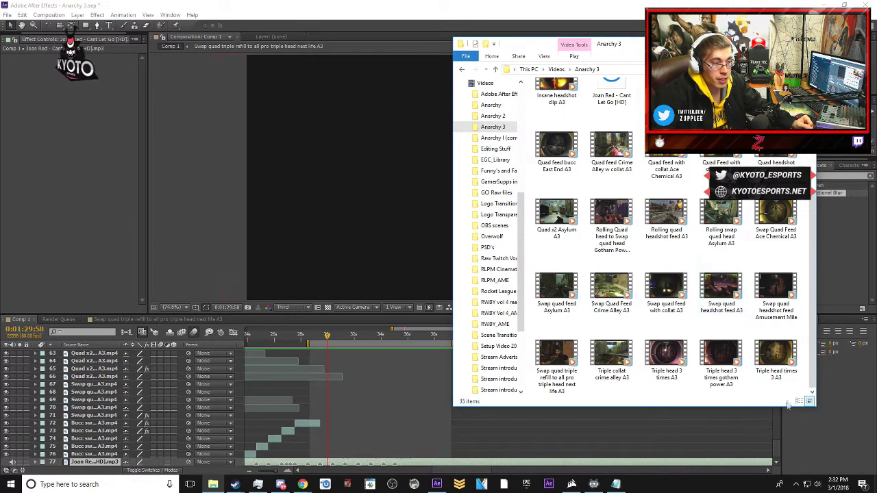
pyautogui.click(790, 360)
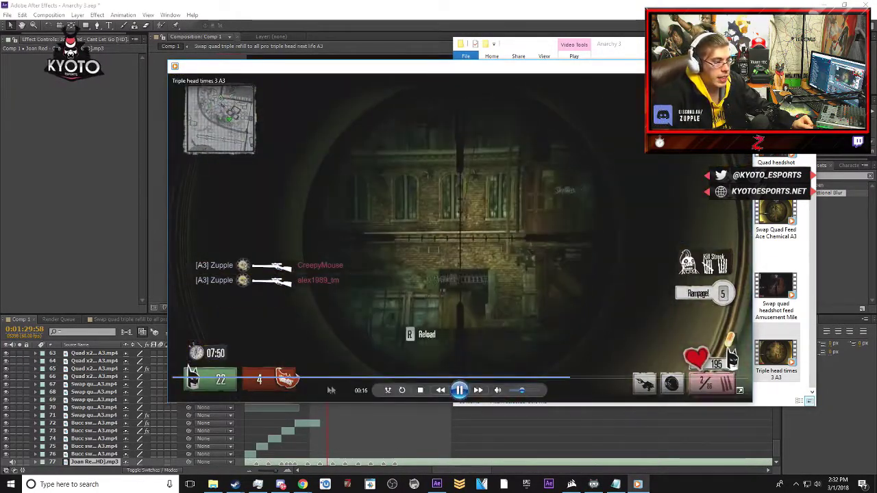
# - Rewatch the kills in Triple head times 3 A3 from near its start, then close the player and return to the After Effects timeline
pyautogui.click(295, 378)
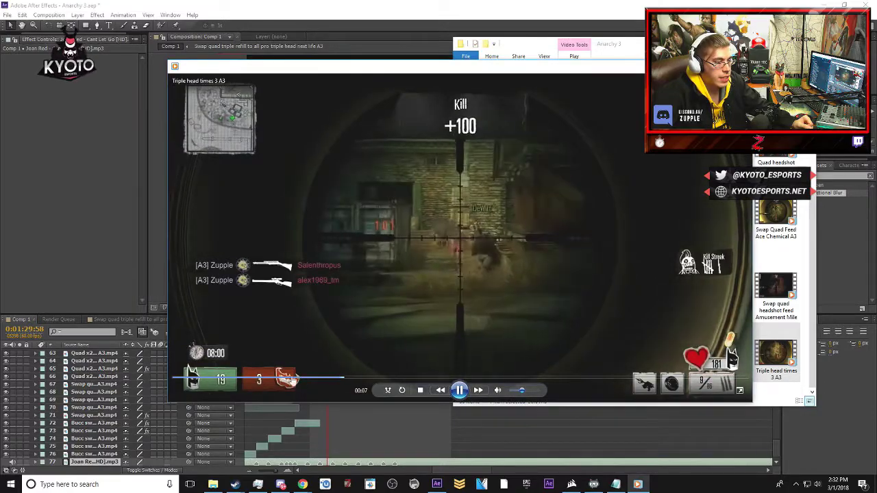
pyautogui.click(284, 379)
pyautogui.click(279, 379)
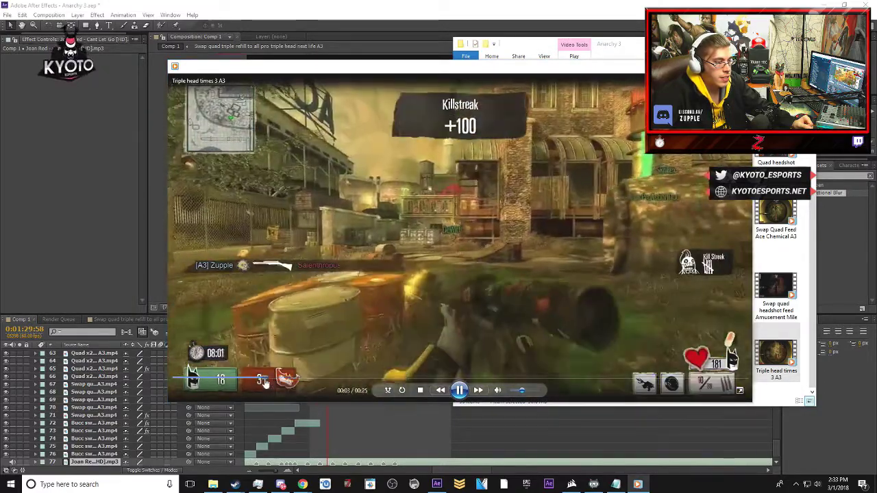
pyautogui.click(250, 380)
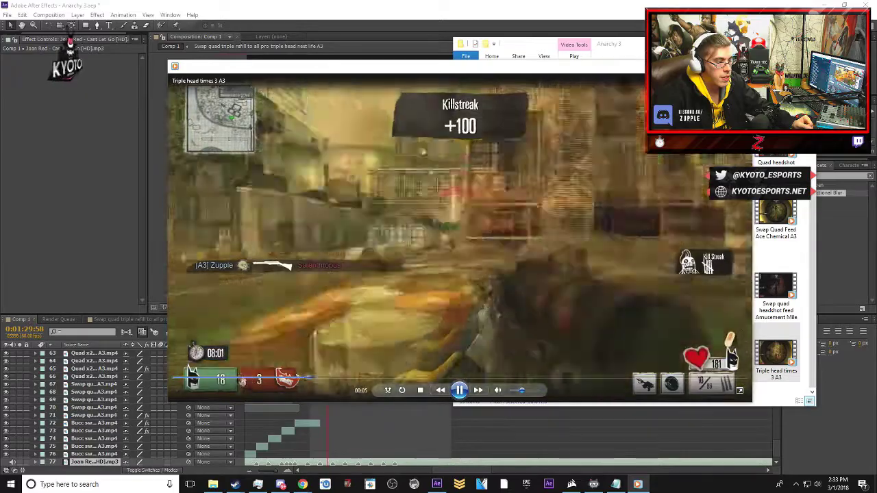
pyautogui.click(241, 382)
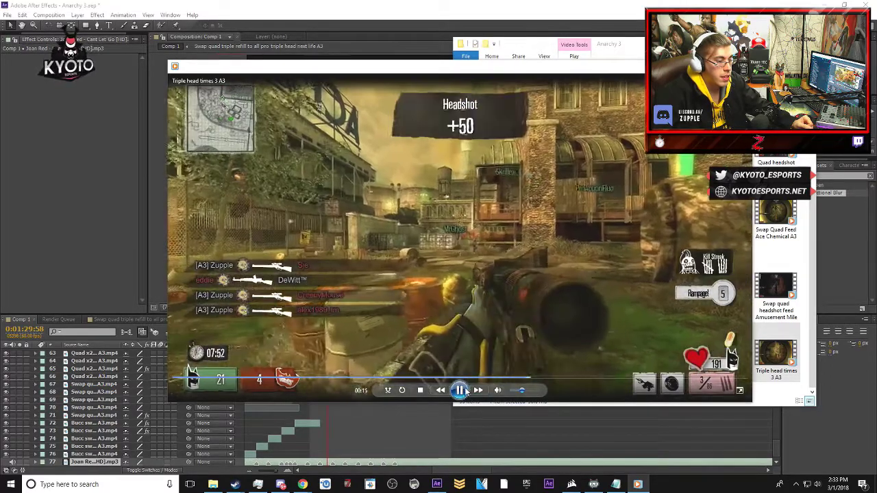
pyautogui.click(464, 391)
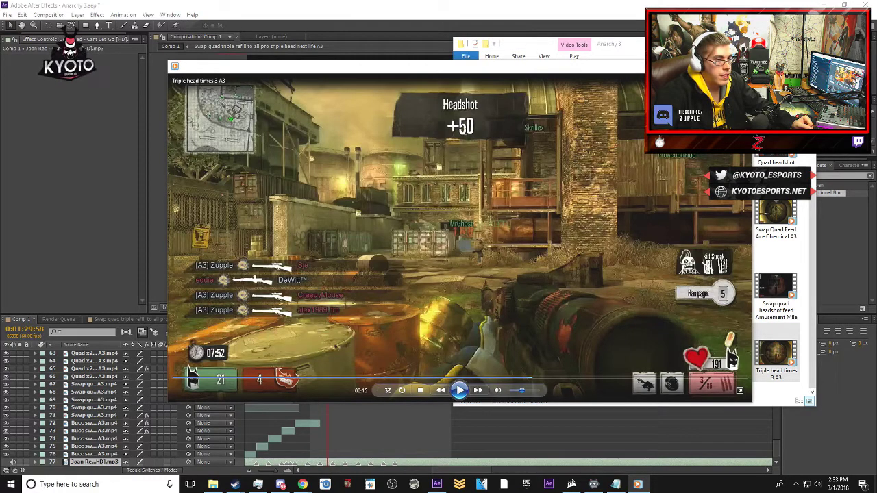
pyautogui.click(742, 66)
pyautogui.click(763, 44)
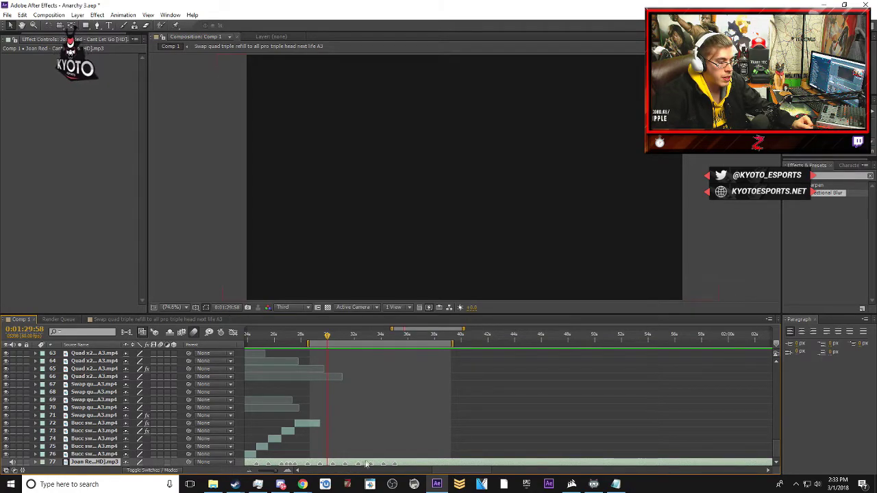
# - Play back the newly marked song section twice to judge how the next clip's kills fit the beats
pyautogui.press('KP_0')
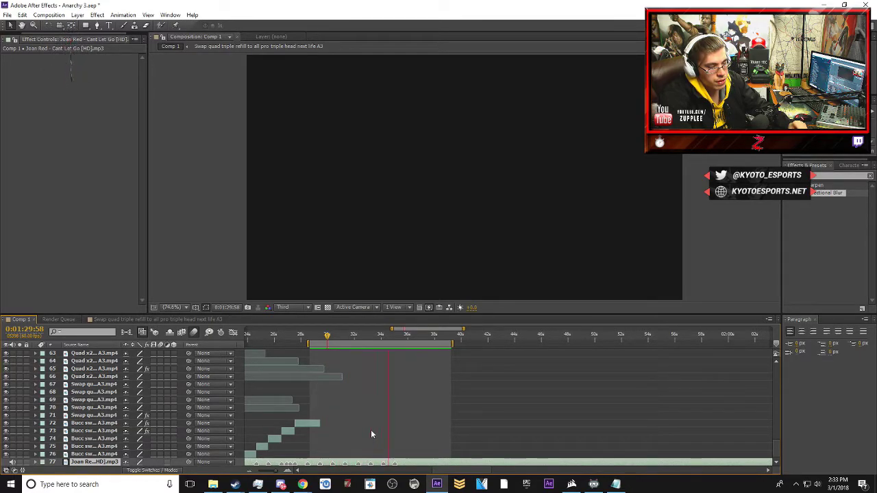
pyautogui.press('space')
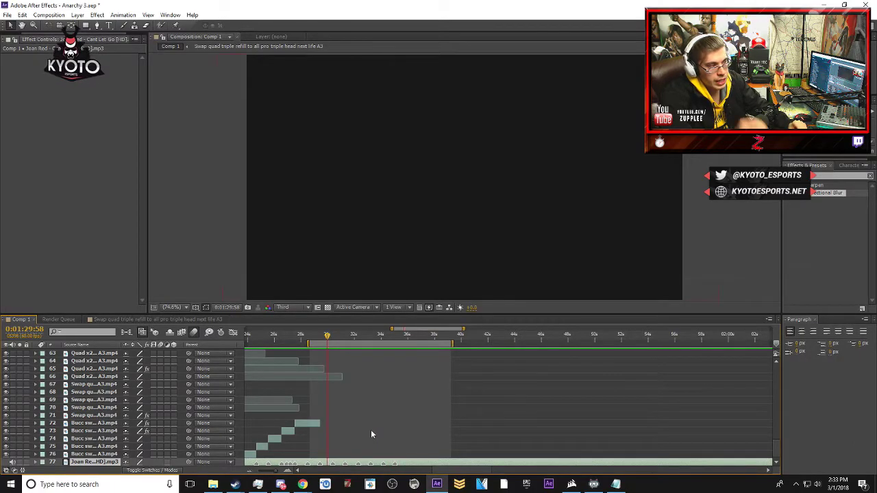
pyautogui.press('KP_0')
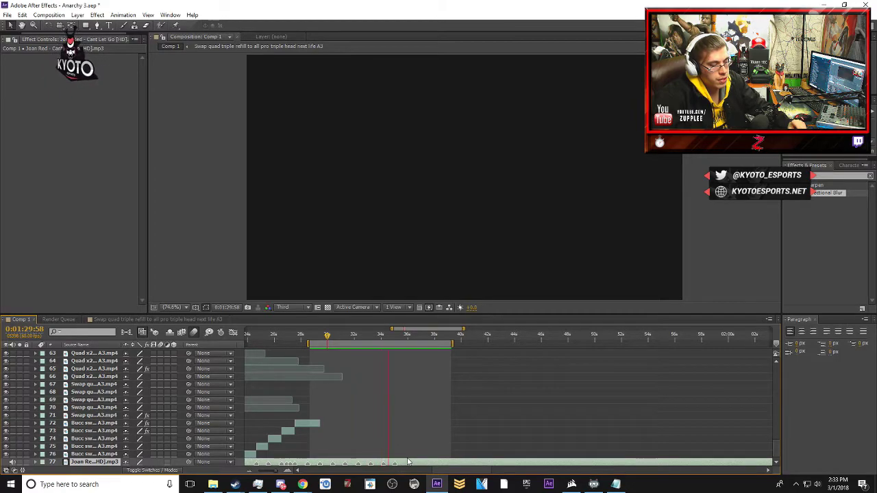
pyautogui.press('space')
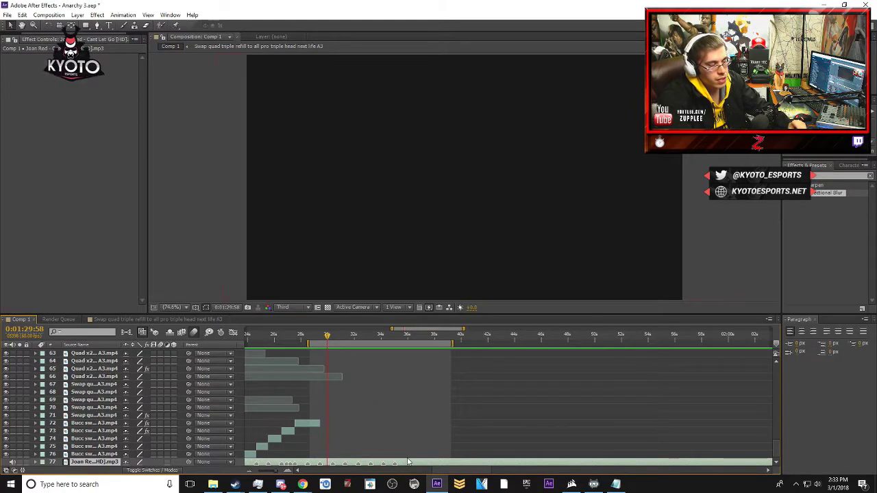
# - Switch to File Explorer and open the clip Crazy headshot feed East End A3 from the Anarchy 3 folder
pyautogui.click(213, 483)
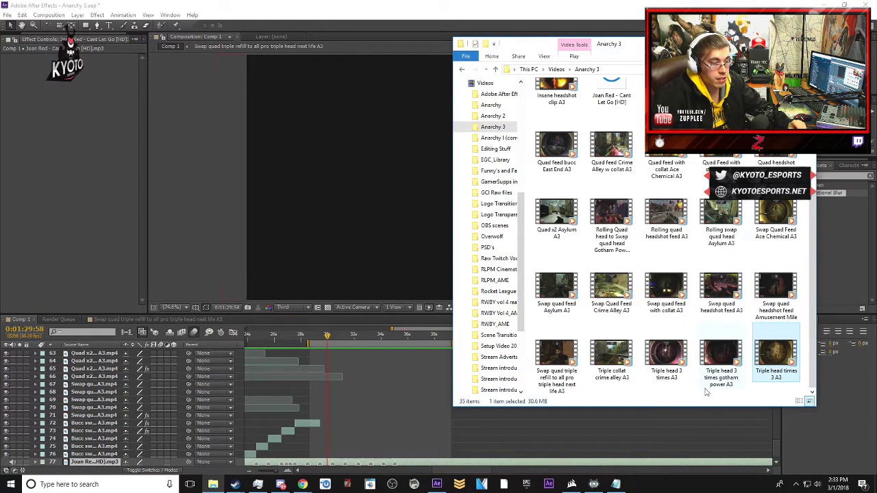
pyautogui.moveTo(706, 391)
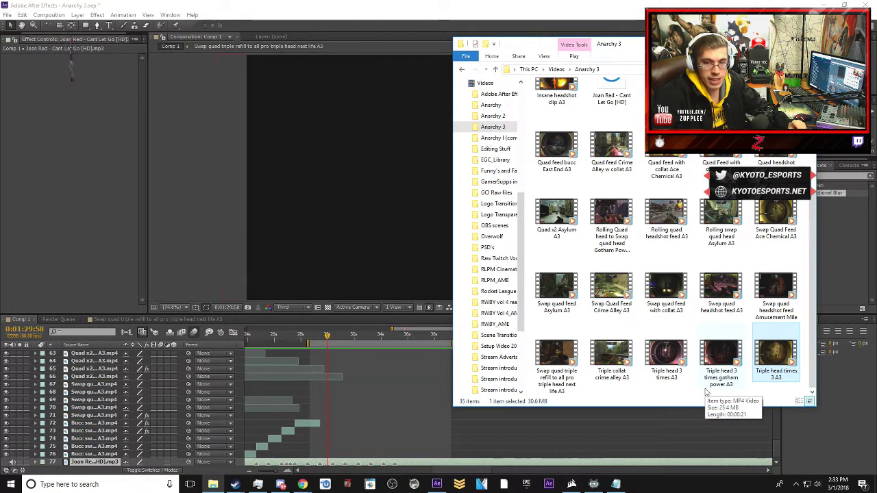
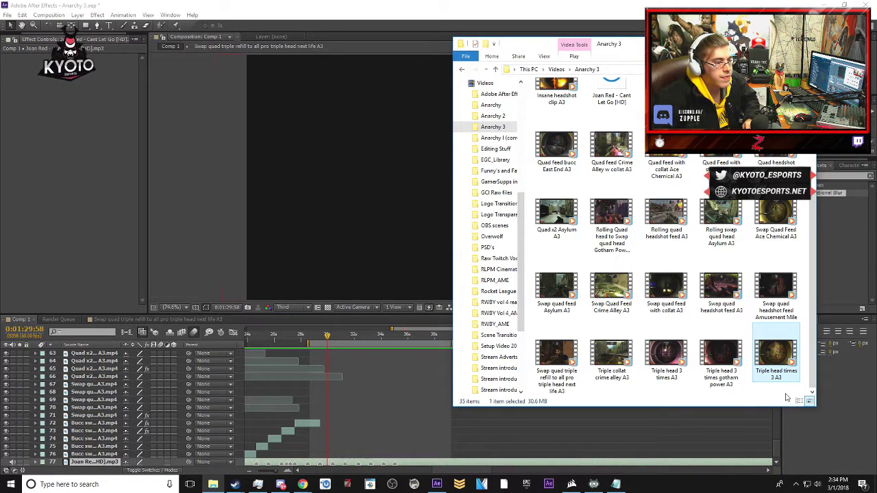
pyautogui.scroll(2, 787, 398)
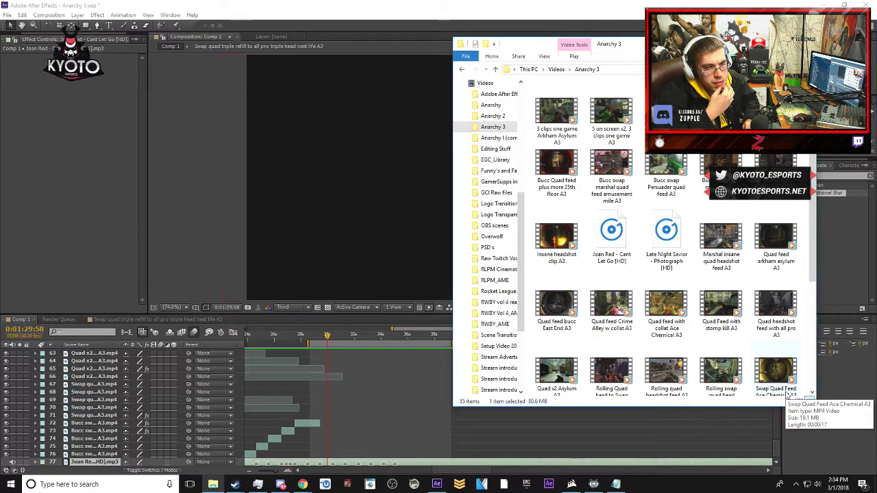
pyautogui.click(778, 162)
pyautogui.press('Return')
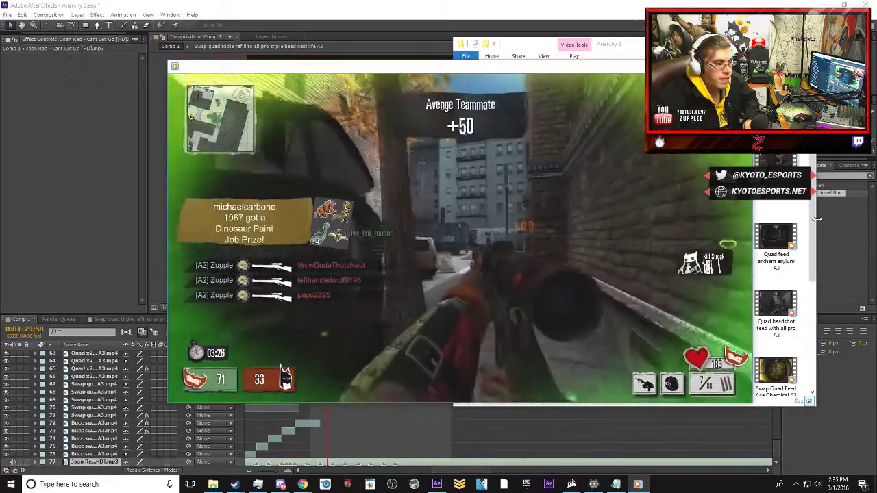
# - Rewatch the kills in Crazy headshot feed East End A3 from near its start, then close the player
pyautogui.moveTo(289, 372)
pyautogui.click(248, 378)
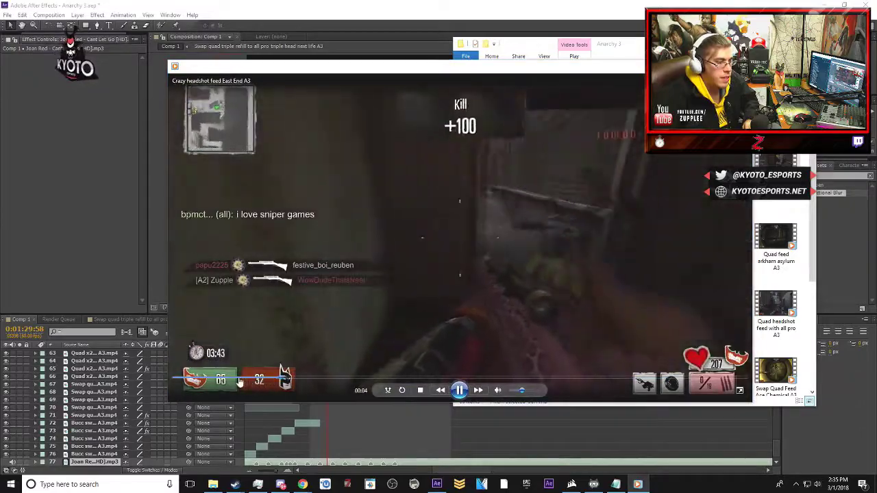
pyautogui.click(215, 378)
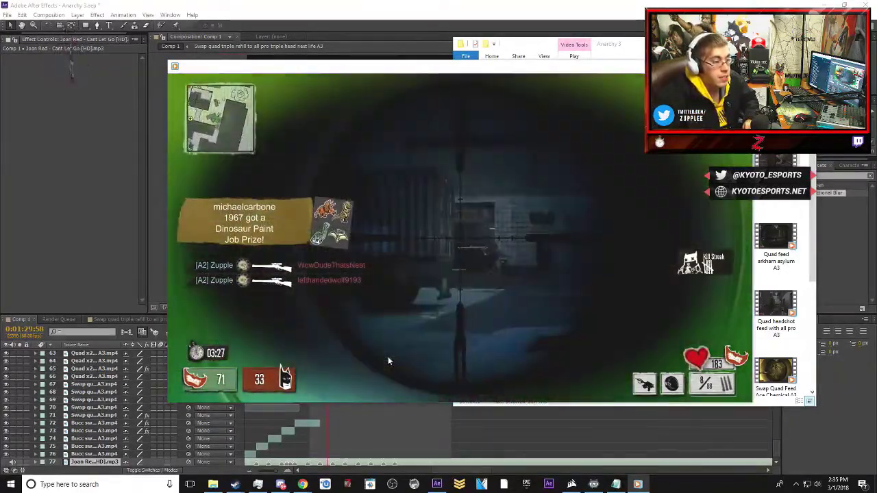
pyautogui.hotkey('alt', 'F4')
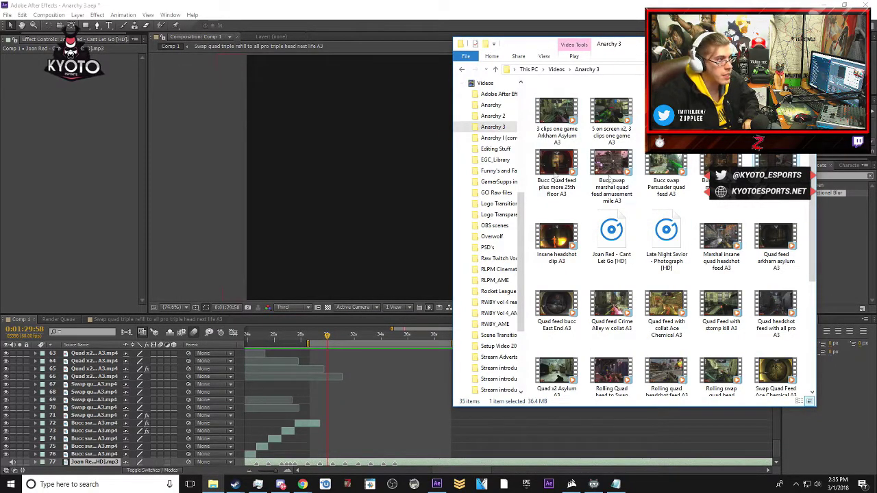
# - Import Crazy headshot feed East End A3 into the After Effects project and add it to Comp 1 directly above the song layer
pyautogui.click(39, 38)
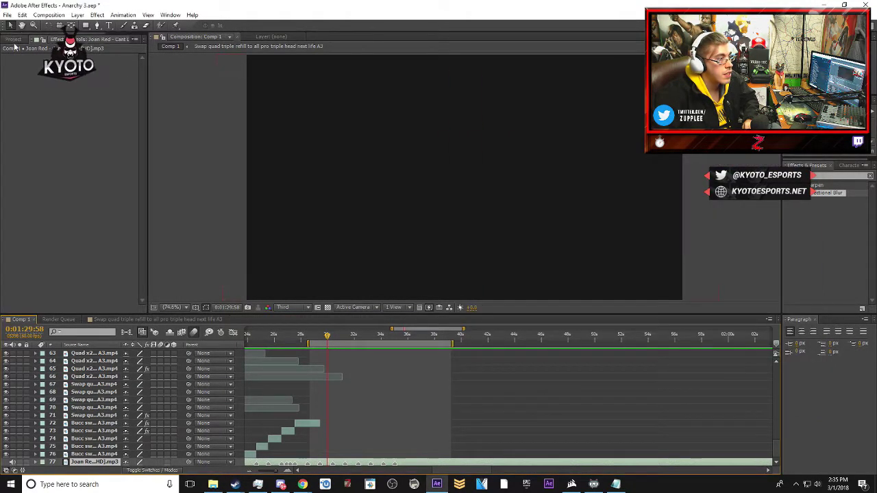
pyautogui.click(13, 39)
pyautogui.click(213, 484)
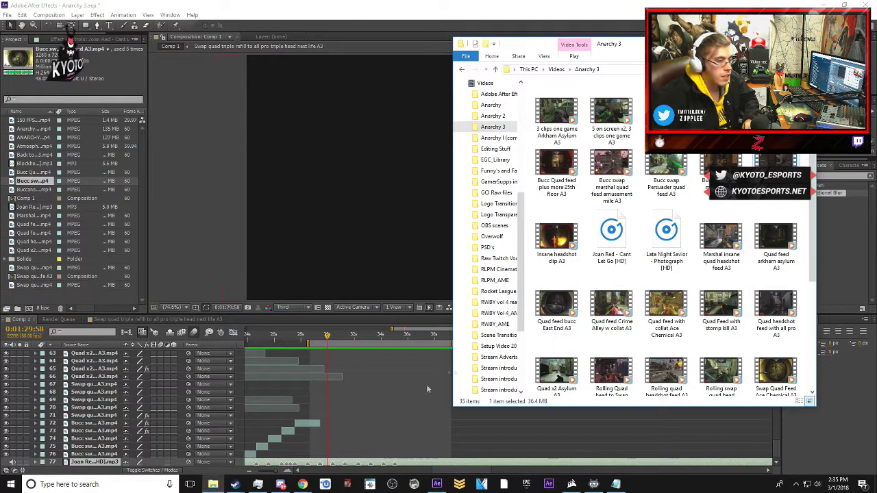
pyautogui.moveTo(790, 160); pyautogui.dragTo(80, 292)
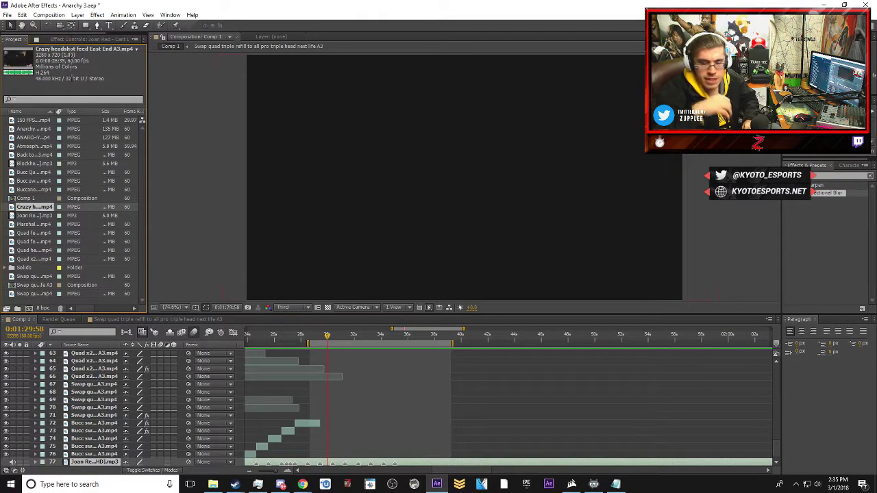
pyautogui.moveTo(29, 209); pyautogui.dragTo(92, 463)
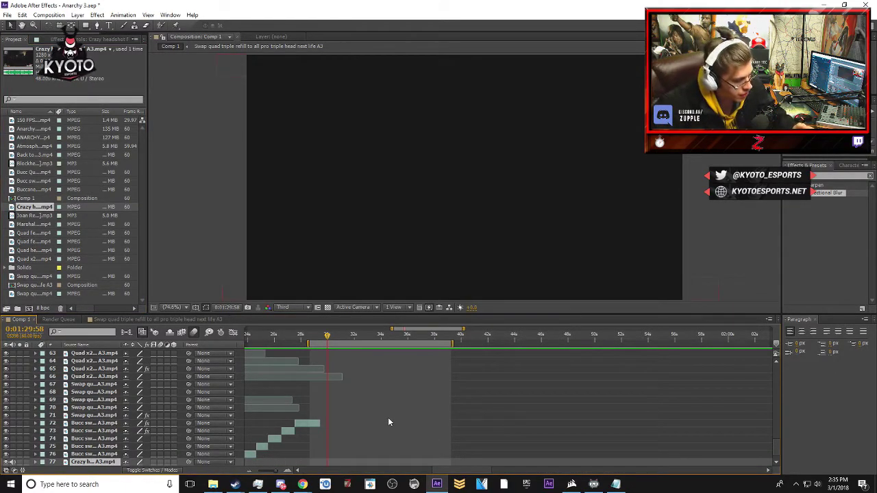
# - Move the Crazy headshot clip along the timeline so it starts near the beginning of the work area, at about 0:01:28:35
pyautogui.scroll(-1, 390, 412)
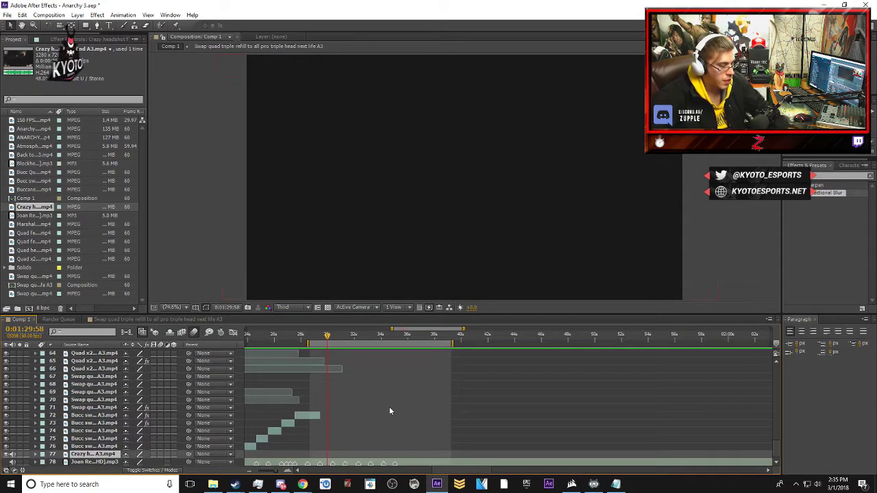
pyautogui.press('-')
pyautogui.press('-')
pyautogui.press('-')
pyautogui.press('-')
pyautogui.moveTo(257, 458); pyautogui.dragTo(427, 464)
pyautogui.press('=')
pyautogui.press('=')
pyautogui.press('=')
pyautogui.press('=')
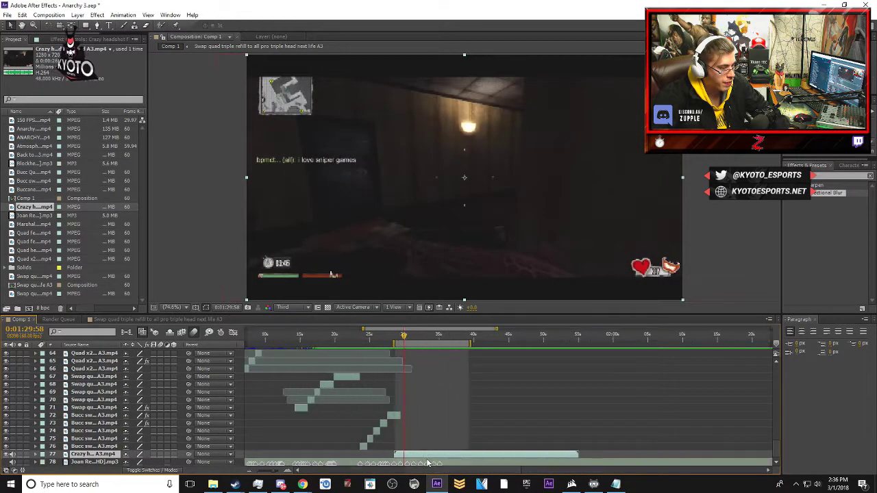
# - Align the Crazy headshot clip's first shot with the beat marker at 0:01:30:22 and split the layer there
pyautogui.moveTo(392, 340); pyautogui.dragTo(416, 341)
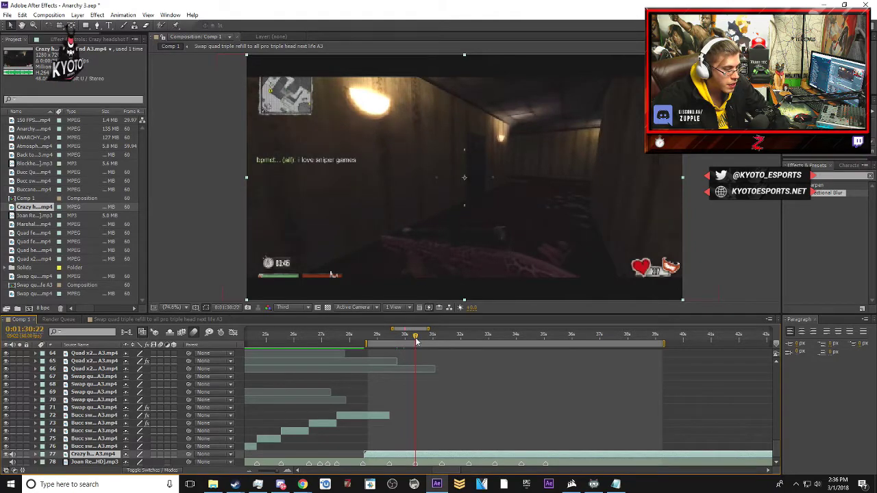
pyautogui.moveTo(439, 458); pyautogui.dragTo(358, 452)
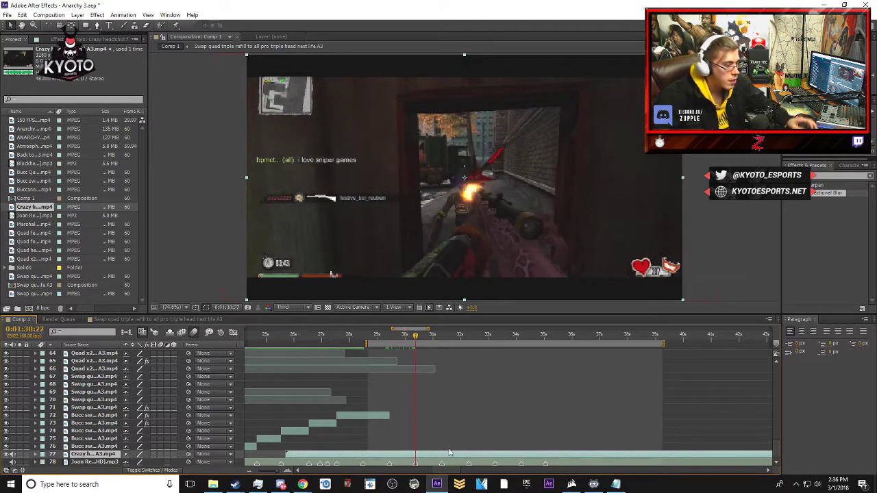
pyautogui.hotkey('ctrl', 'shift', 'd')
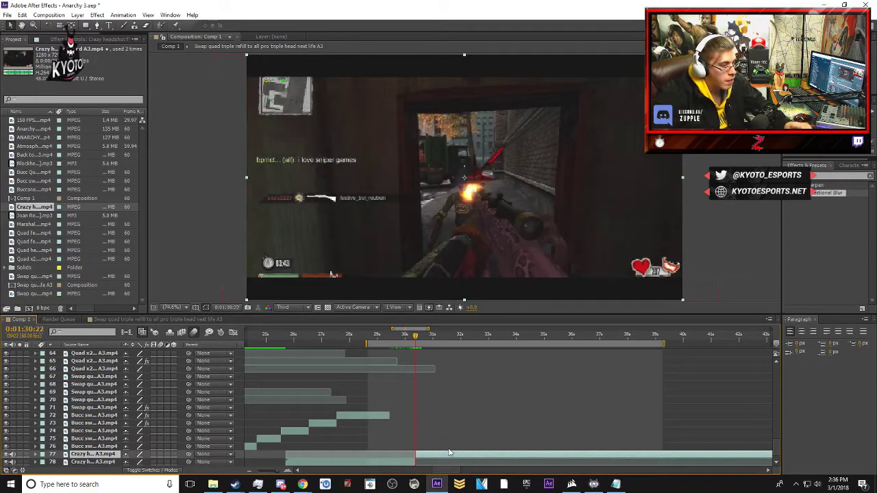
# - Move the current time to the last Bucc swap clip's end at 0:01:29:27 and mute both Crazy headshot pieces
pyautogui.scroll(-1, 438, 436)
pyautogui.moveTo(415, 339); pyautogui.dragTo(394, 348)
pyautogui.moveTo(392, 348); pyautogui.dragTo(388, 348)
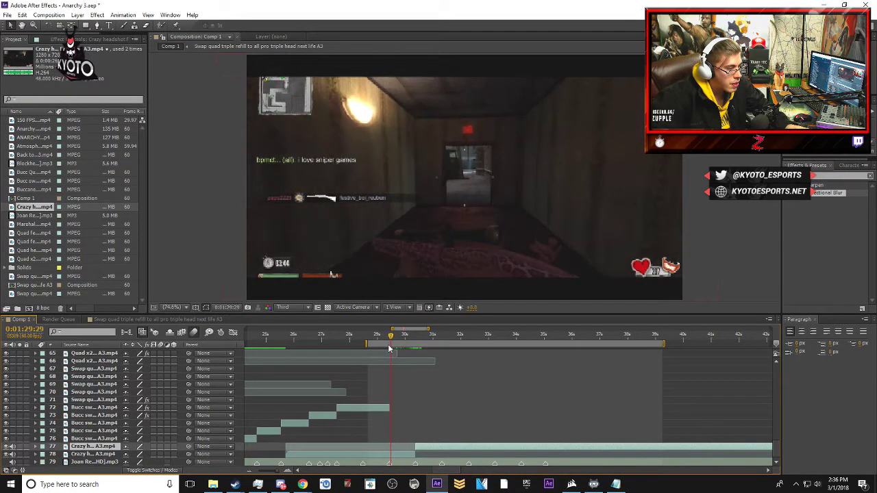
pyautogui.scroll(5, 390, 350)
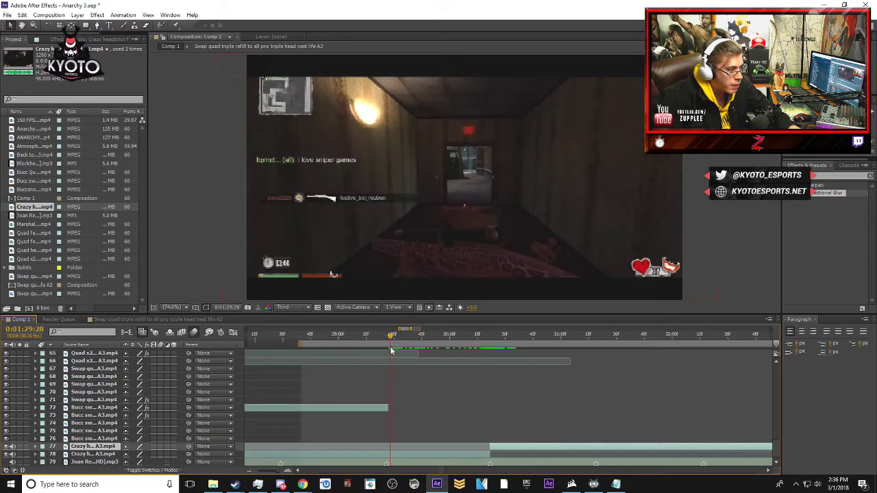
pyautogui.moveTo(392, 339); pyautogui.dragTo(390, 338)
pyautogui.press('-')
pyautogui.click(12, 454)
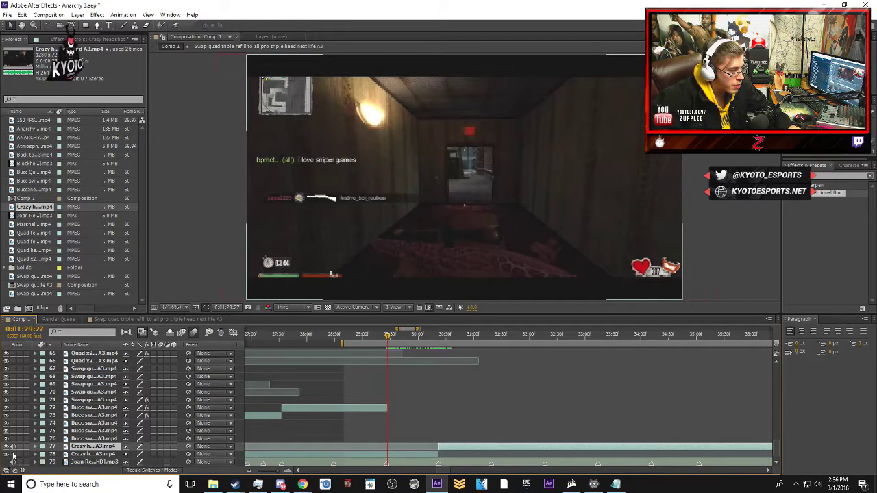
# - Split the first Crazy headshot piece at 0:01:29:27 and delete the part before the cut
pyautogui.click(403, 456)
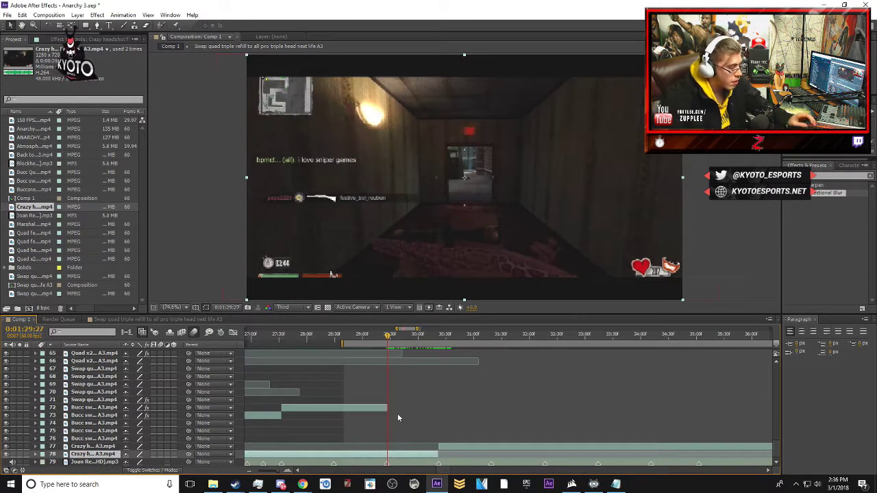
pyautogui.hotkey('ctrl', 'shift', 'd')
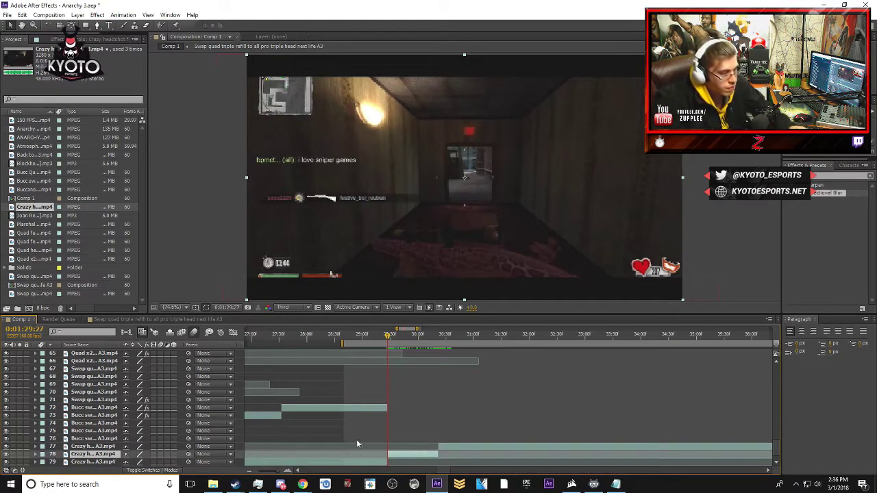
pyautogui.scroll(-1, 386, 460)
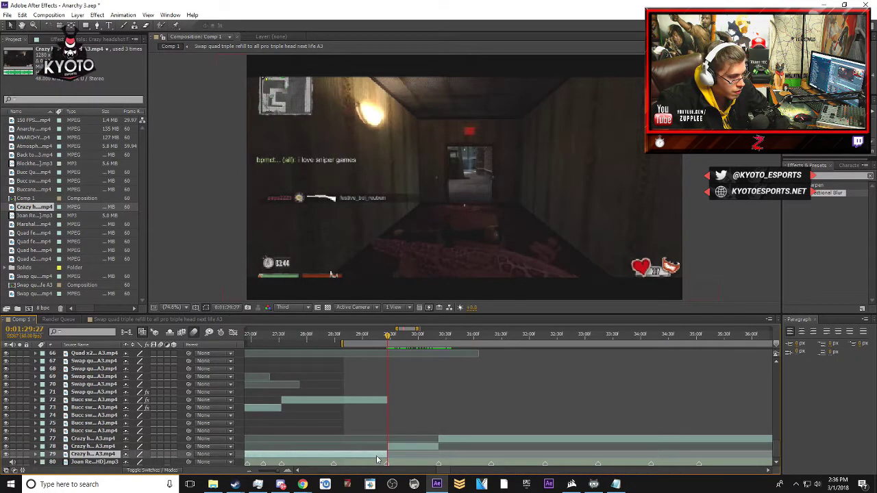
pyautogui.hotkey('ctrl', 'z')
# - Trim the last Bucc swap clip's end to the beat marker at 0:01:29:26 and extend the Crazy headshot piece's start to meet it
pyautogui.press('=')
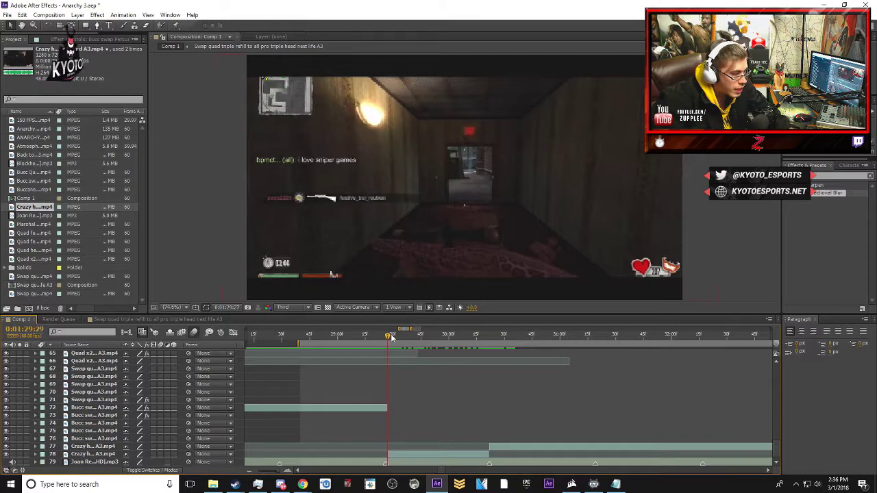
pyautogui.moveTo(386, 337); pyautogui.dragTo(384, 338)
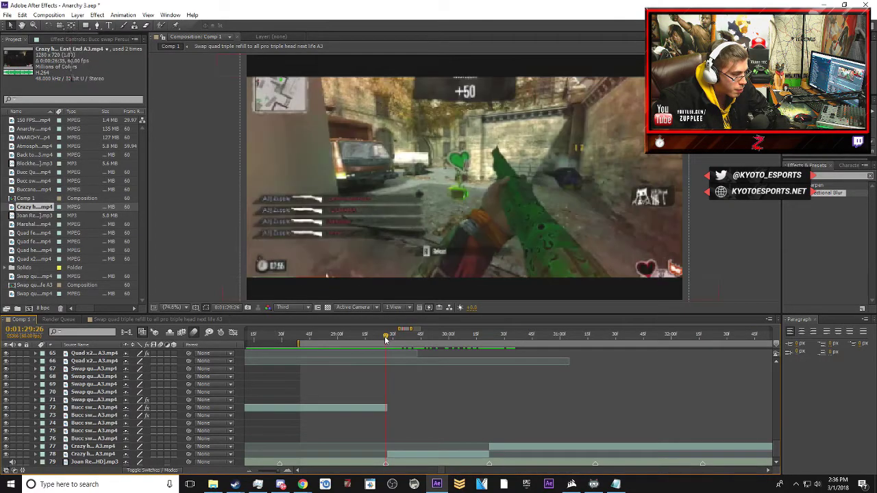
pyautogui.click(385, 407)
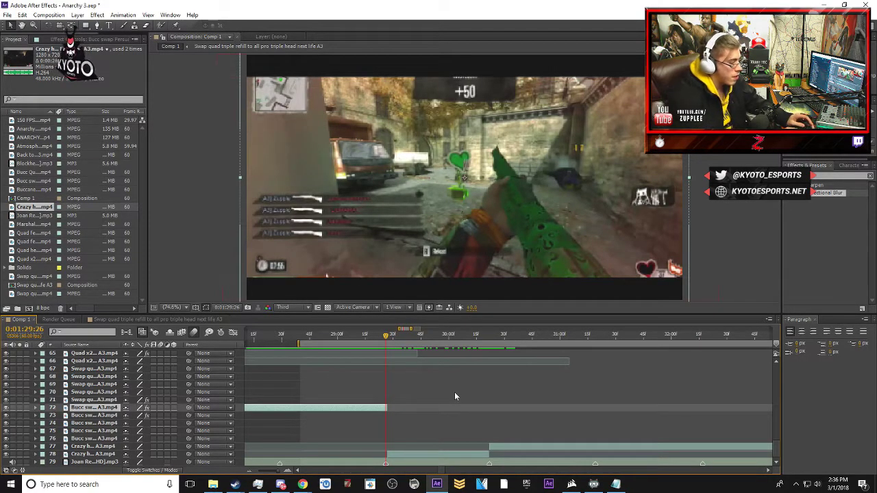
pyautogui.hotkey('ctrl', 'shift', 'd')
pyautogui.press('Delete')
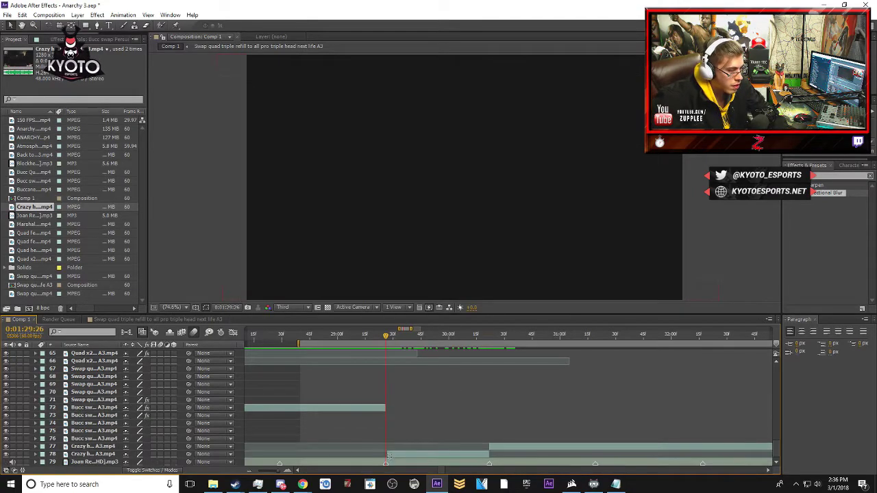
pyautogui.click(386, 456)
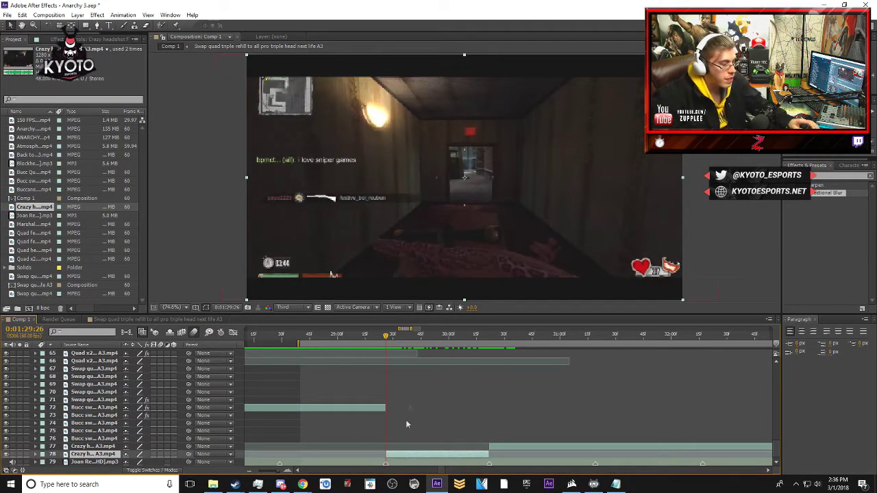
# - Play back the transition from the last Bucc swap clip into the Crazy headshot clip
pyautogui.press('-')
pyautogui.press('-')
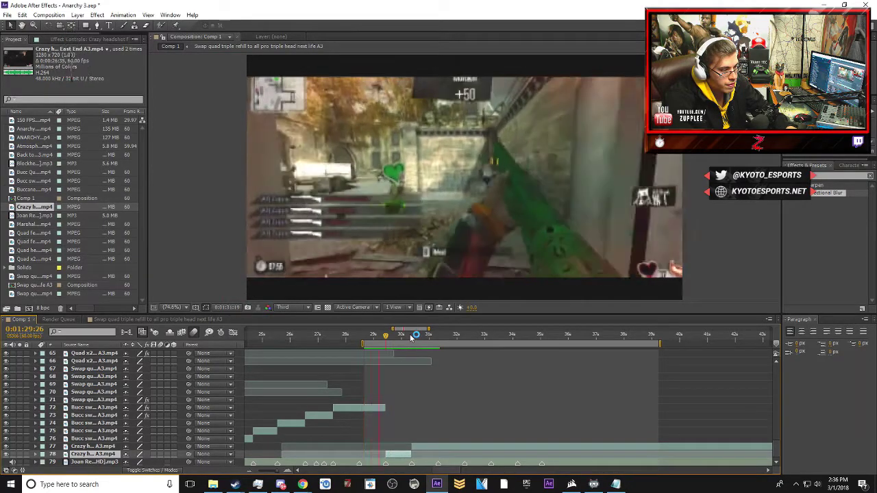
pyautogui.press('space')
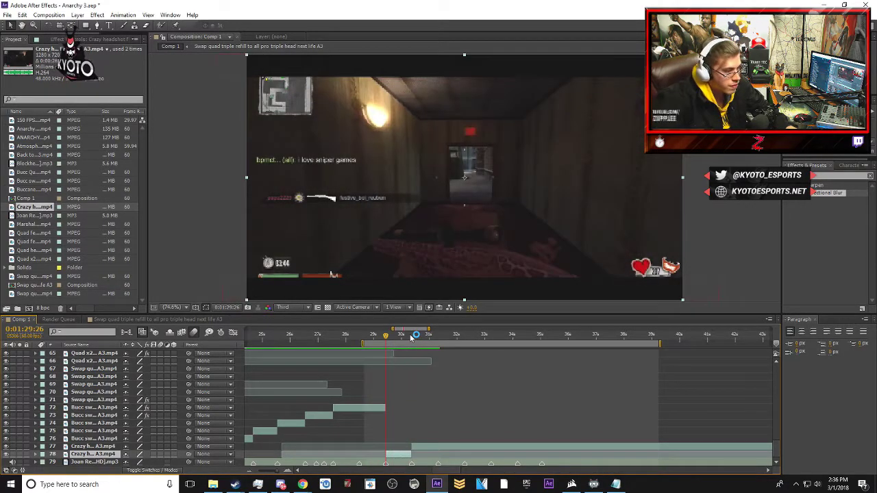
# - Slide the first Crazy headshot piece about 23 frames earlier and cut away its part before 0:01:29:26
pyautogui.moveTo(386, 337)
pyautogui.mouseDown()
pyautogui.moveTo(397, 337)
pyautogui.moveTo(375, 347)
pyautogui.mouseUp()
pyautogui.press('=')
pyautogui.moveTo(386, 455); pyautogui.dragTo(364, 450)
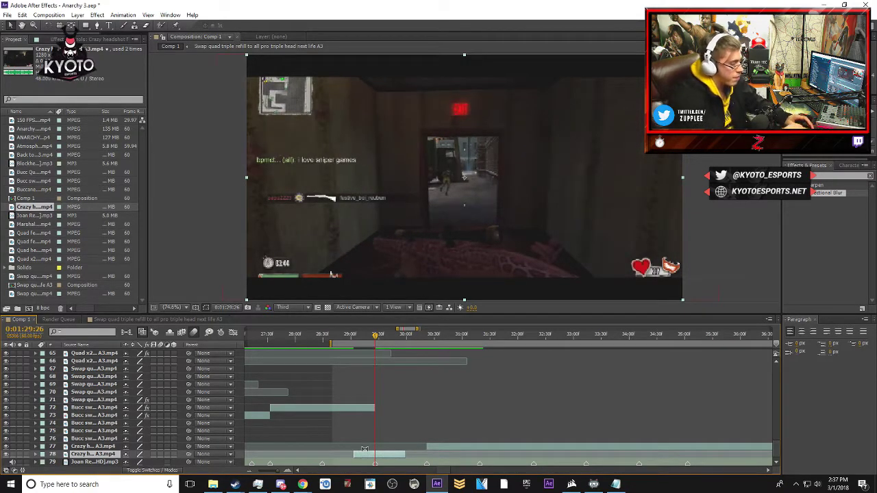
pyautogui.hotkey('ctrl', 'shift', 'd')
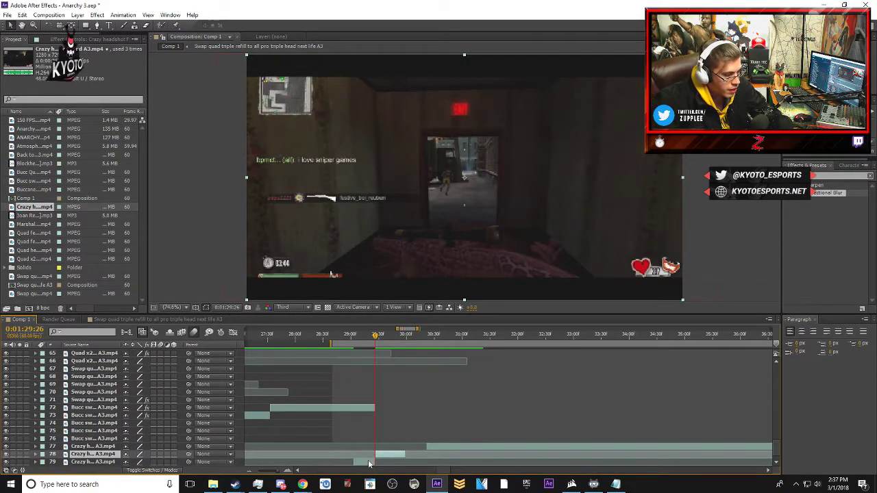
pyautogui.click(368, 462)
pyautogui.press('Delete')
# - Enable time remapping on the short Crazy headshot piece that starts at 0:01:29:26
pyautogui.click(395, 455)
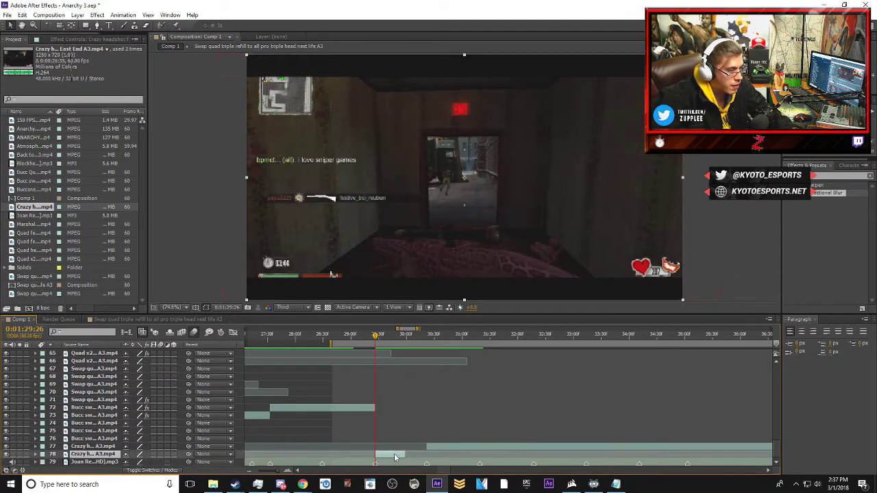
pyautogui.rightClick(395, 457)
pyautogui.moveTo(491, 171)
pyautogui.click(541, 172)
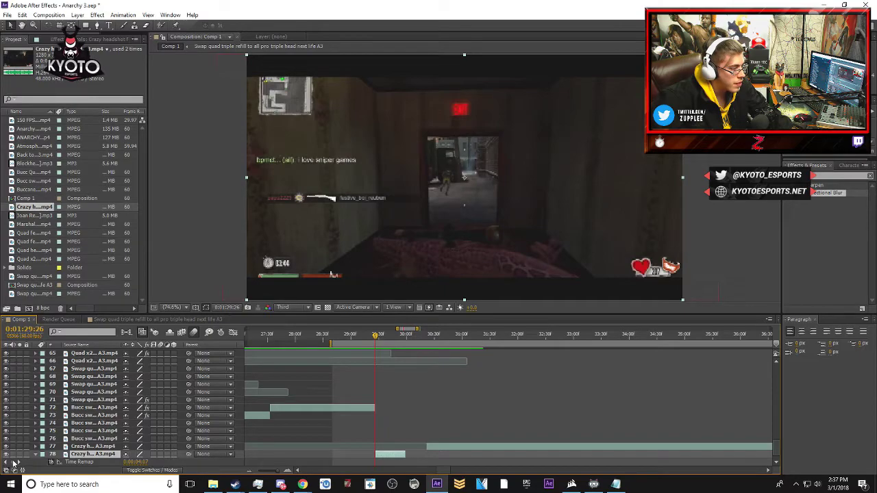
pyautogui.scroll(-1, 30, 461)
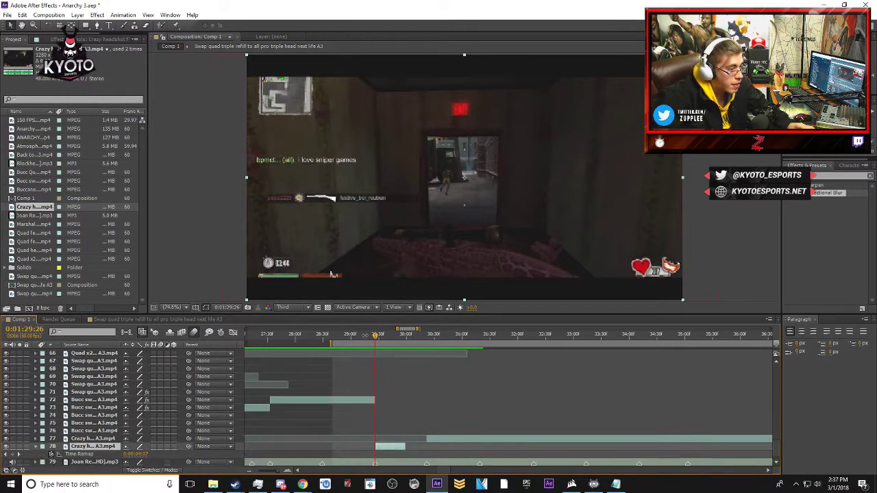
# - Add time-remap keyframes on the short Crazy headshot piece at 0:01:29:36 and its end, extending the piece to the beat at 0:01:30:22
pyautogui.moveTo(376, 338); pyautogui.dragTo(384, 337)
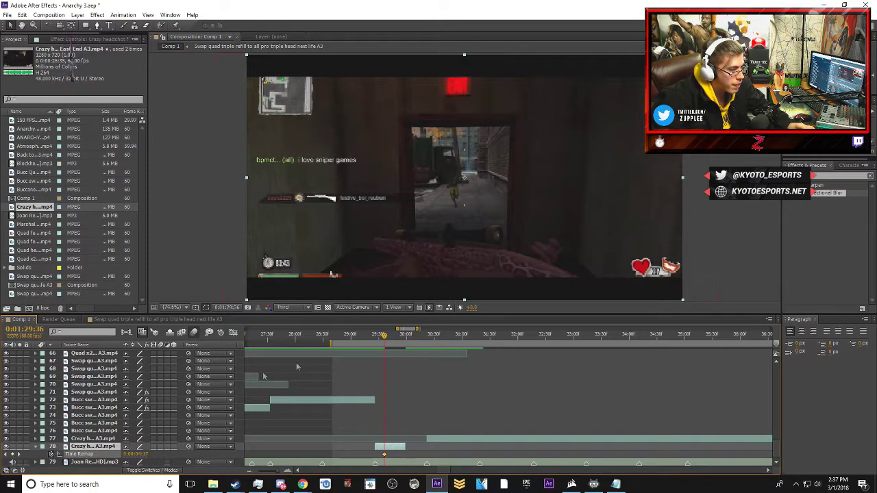
pyautogui.moveTo(386, 338); pyautogui.dragTo(403, 335)
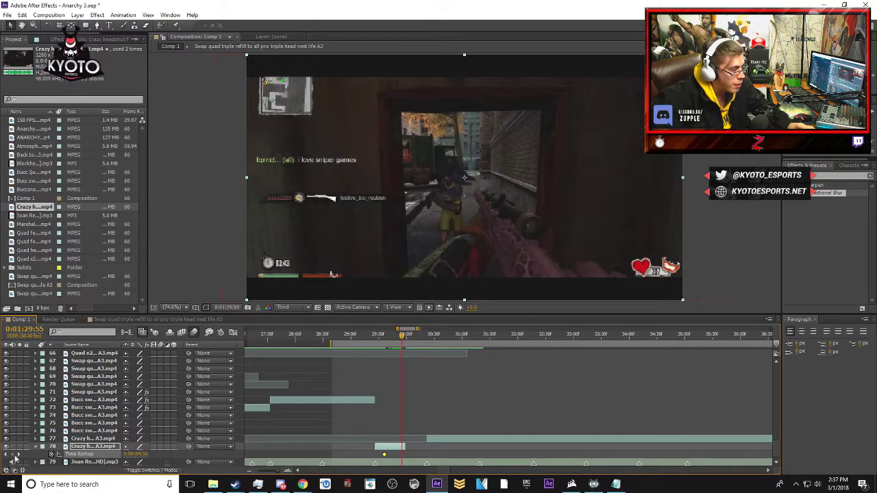
pyautogui.moveTo(405, 447); pyautogui.dragTo(426, 455)
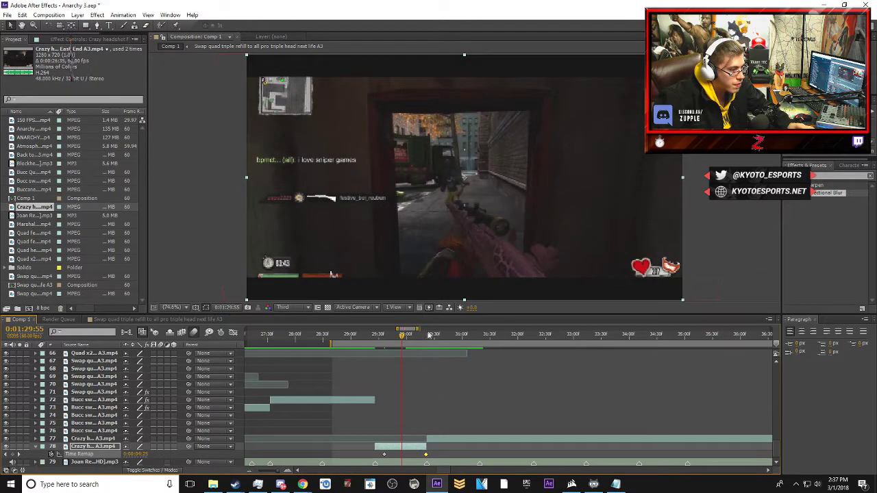
# - Align the piece's last time-remap keyframe exactly with its end at 0:01:30:22 and collapse the layer's properties
pyautogui.press('=')
pyautogui.press('=')
pyautogui.press('=')
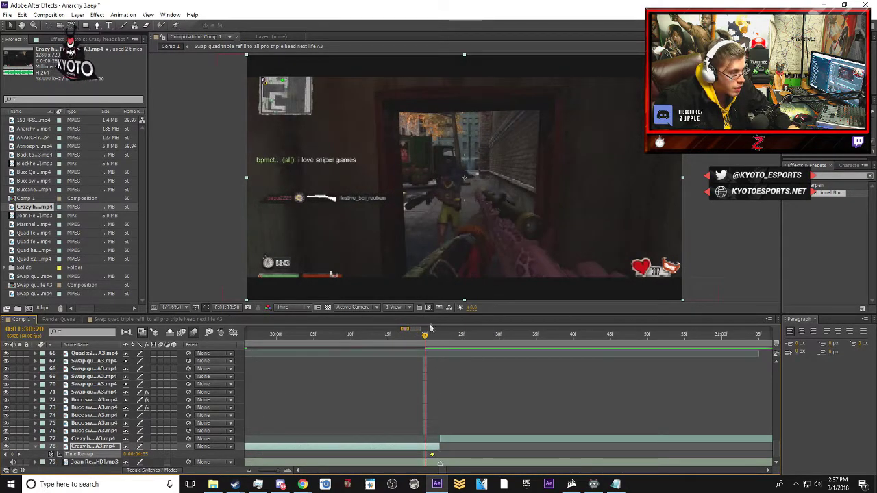
pyautogui.moveTo(425, 338); pyautogui.dragTo(440, 338)
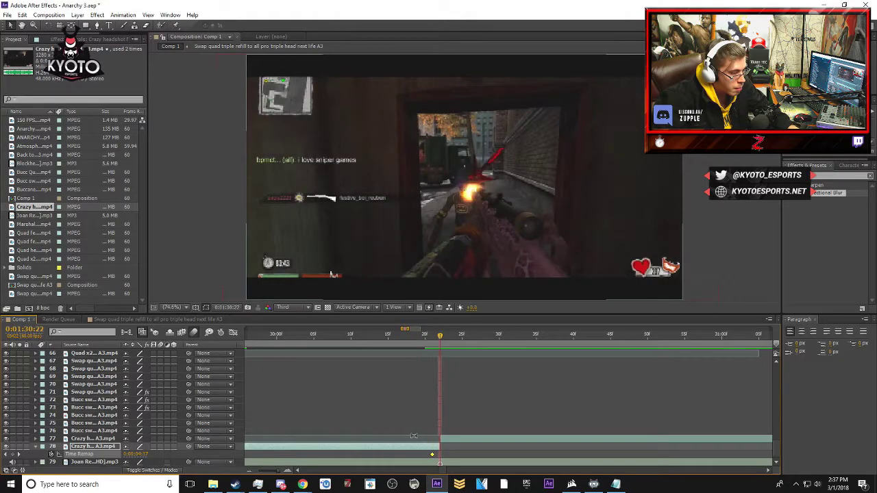
pyautogui.press('-')
pyautogui.press('-')
pyautogui.press('-')
pyautogui.press('-')
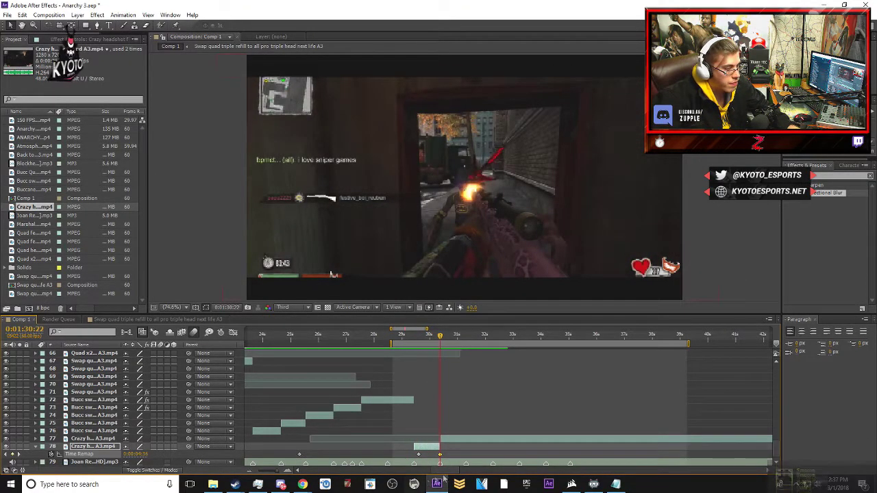
pyautogui.moveTo(448, 471); pyautogui.dragTo(451, 471)
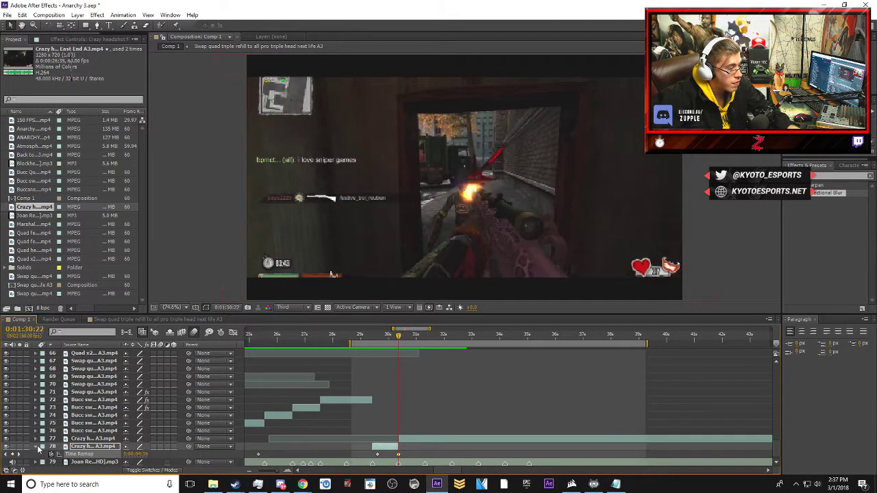
pyautogui.press('u')
# - Split the long Crazy headshot piece at 0:01:31:19, slide the remainder about 3.5 seconds earlier and cut away its part before that marker
pyautogui.click(417, 441)
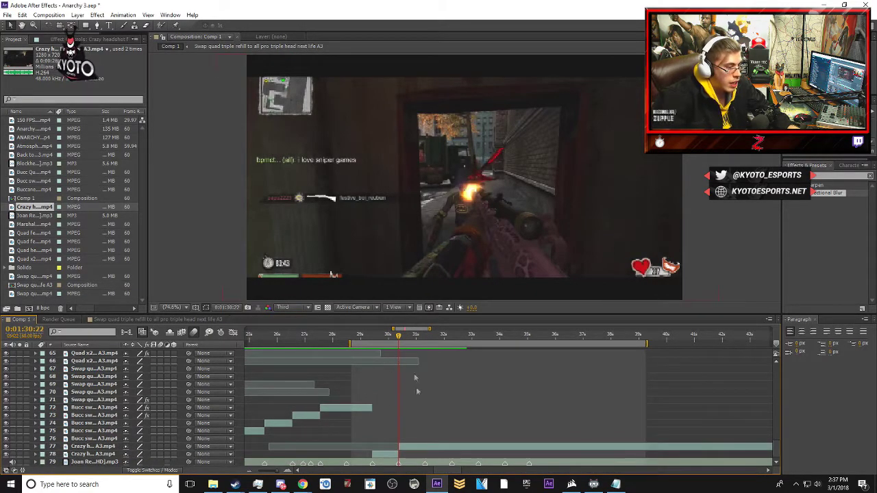
pyautogui.click(418, 450)
pyautogui.moveTo(398, 337); pyautogui.dragTo(423, 335)
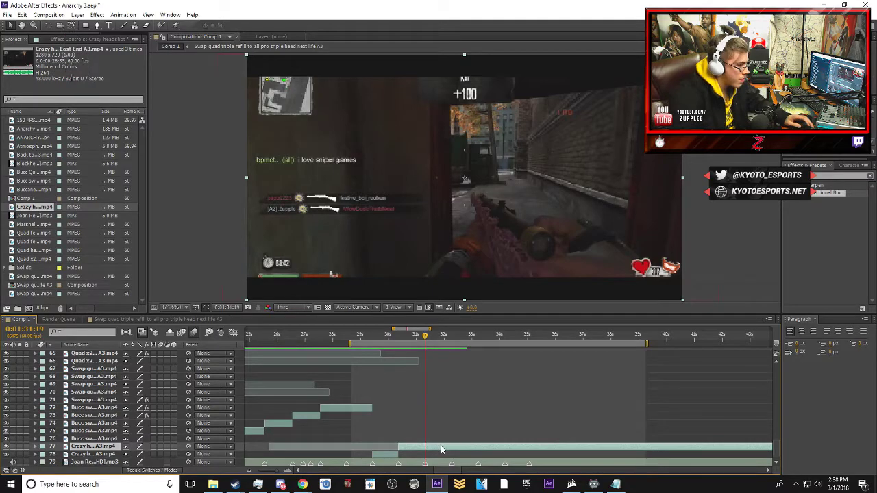
pyautogui.hotkey('ctrl', 'shift', 'd')
pyautogui.scroll(-1, 443, 447)
pyautogui.moveTo(445, 441); pyautogui.dragTo(348, 447)
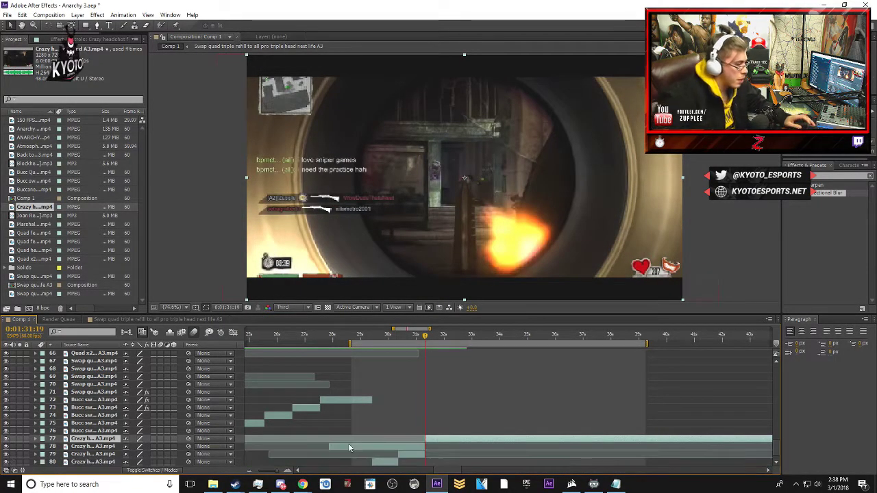
pyautogui.hotkey('ctrl', 'shift', 'd')
pyautogui.press('Delete')
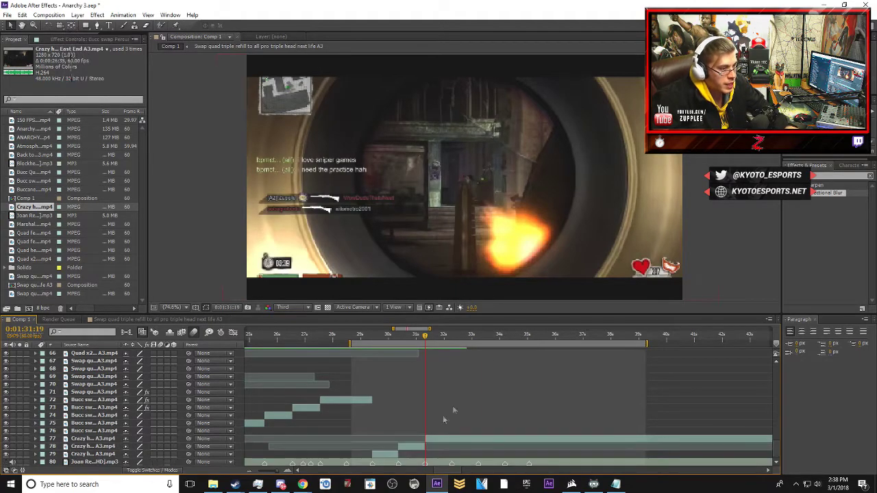
# - Split the long Crazy headshot piece at 0:01:32:17, slide the remainder about 1 second earlier and remove its part before the split
pyautogui.moveTo(427, 337); pyautogui.dragTo(454, 338)
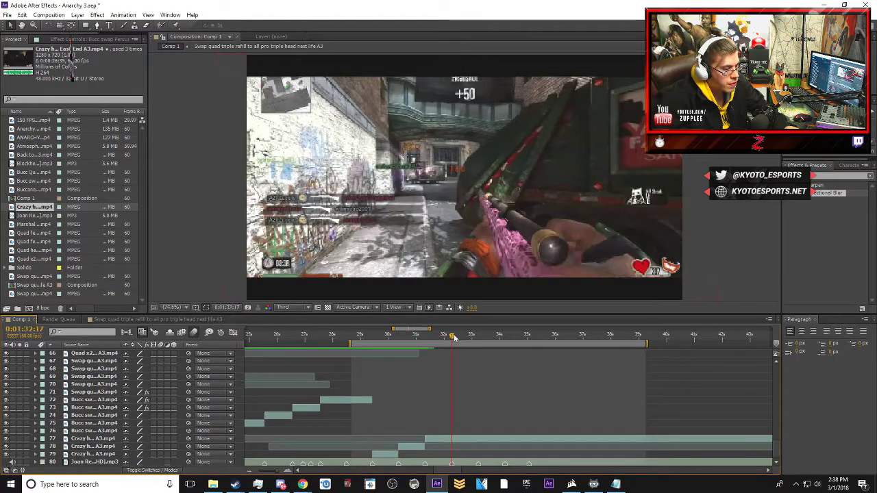
pyautogui.click(460, 438)
pyautogui.hotkey('ctrl', 'shift', 'd')
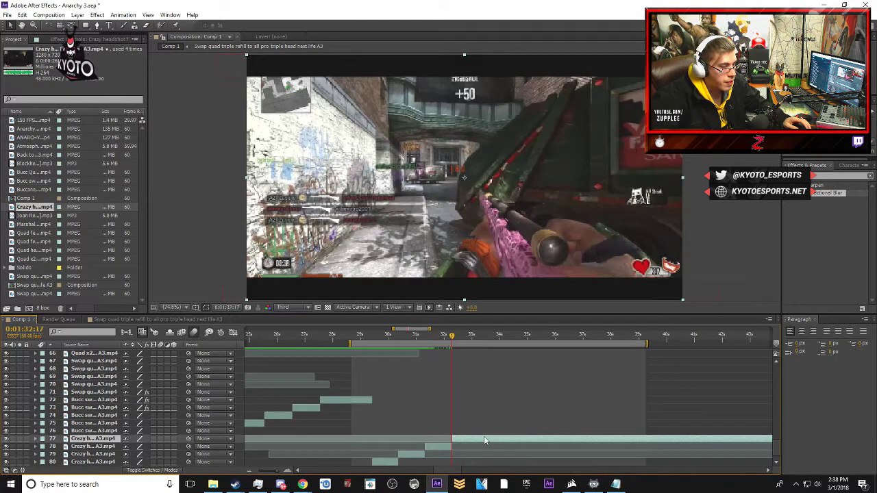
pyautogui.scroll(-1, 485, 440)
pyautogui.moveTo(480, 433); pyautogui.dragTo(451, 432)
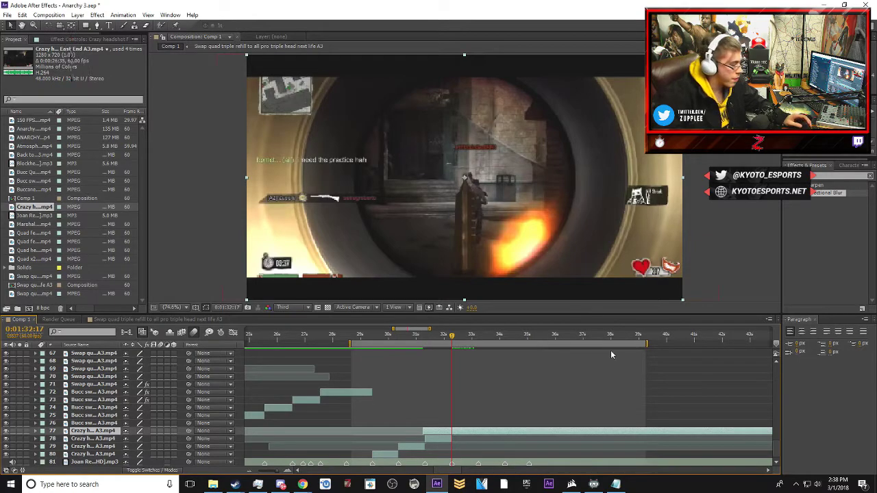
pyautogui.hotkey('ctrl', 'shift', 'd')
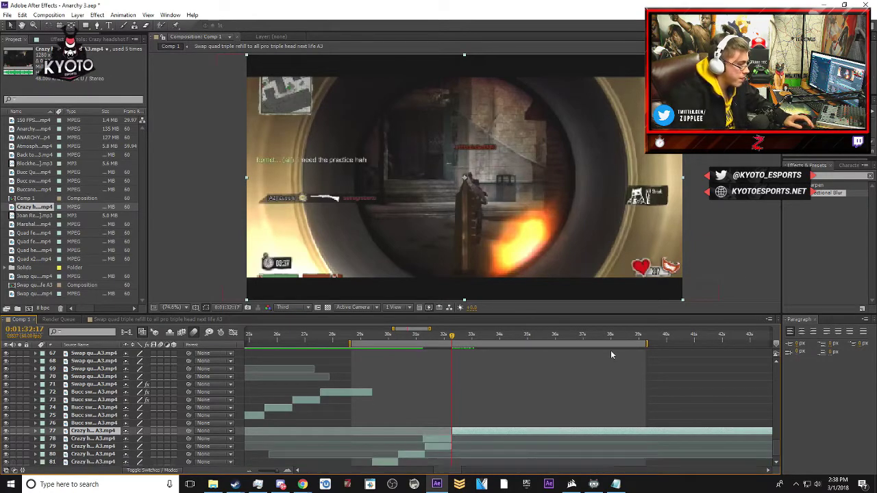
pyautogui.click(437, 441)
pyautogui.press('Delete')
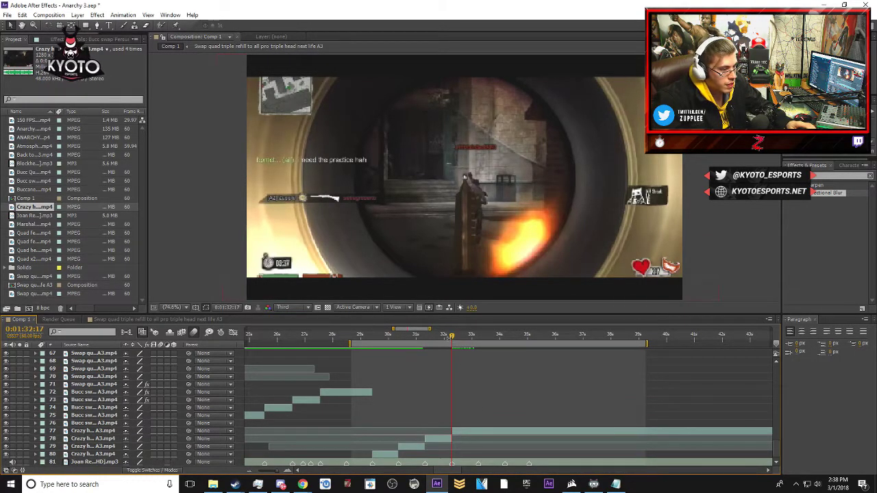
# - Split the long Crazy headshot piece at 0:01:33:14, slide the remainder about 4 seconds earlier and delete what precedes that beat
pyautogui.moveTo(452, 337); pyautogui.dragTo(478, 337)
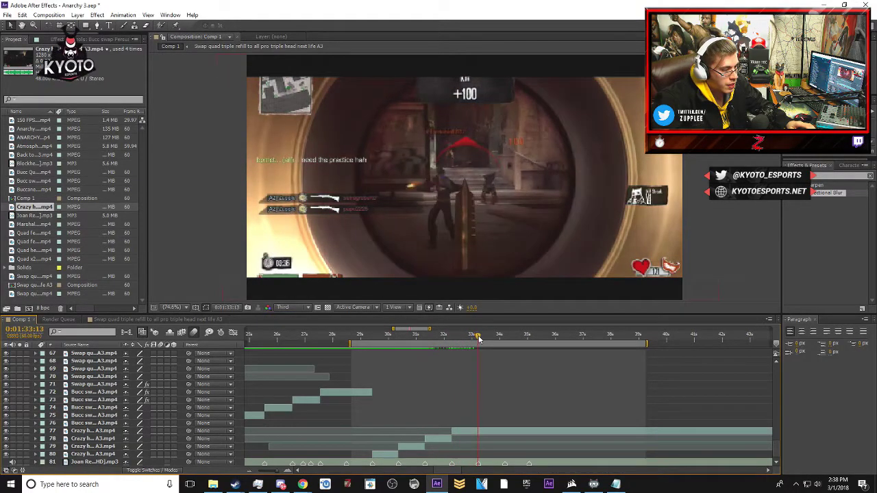
pyautogui.click(508, 430)
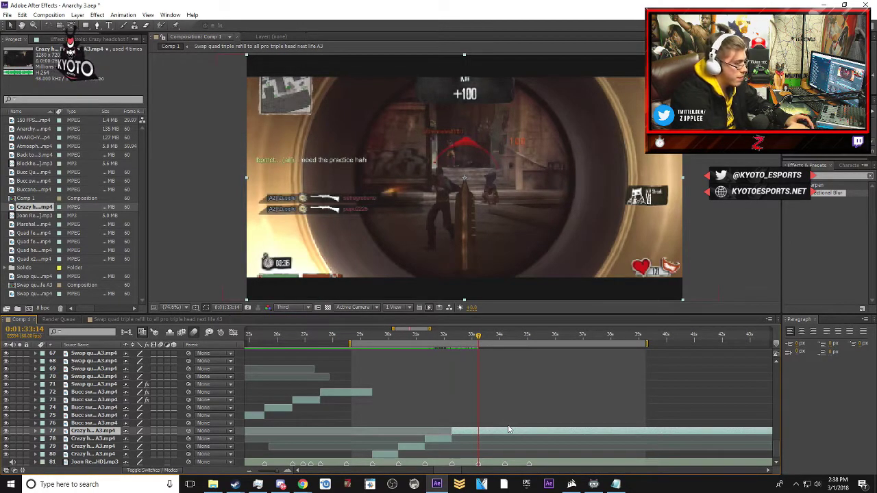
pyautogui.hotkey('ctrl', 'shift', 'd')
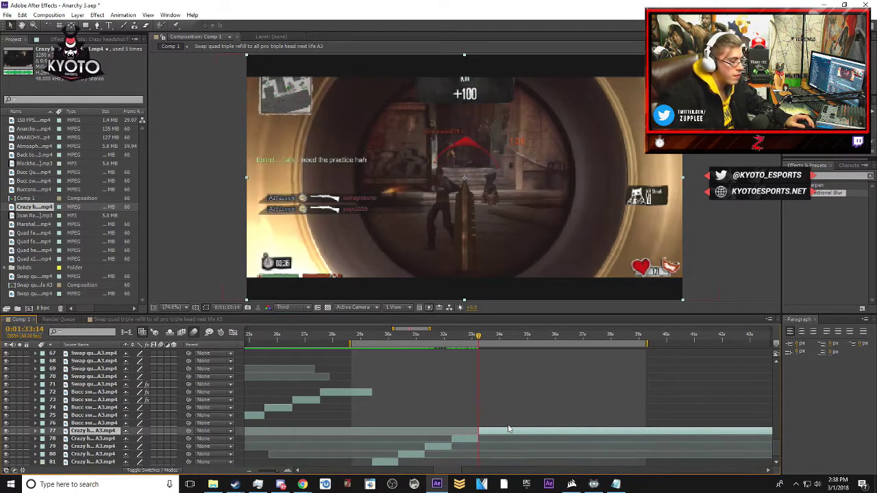
pyautogui.scroll(-1, 509, 429)
pyautogui.moveTo(509, 424); pyautogui.dragTo(397, 423)
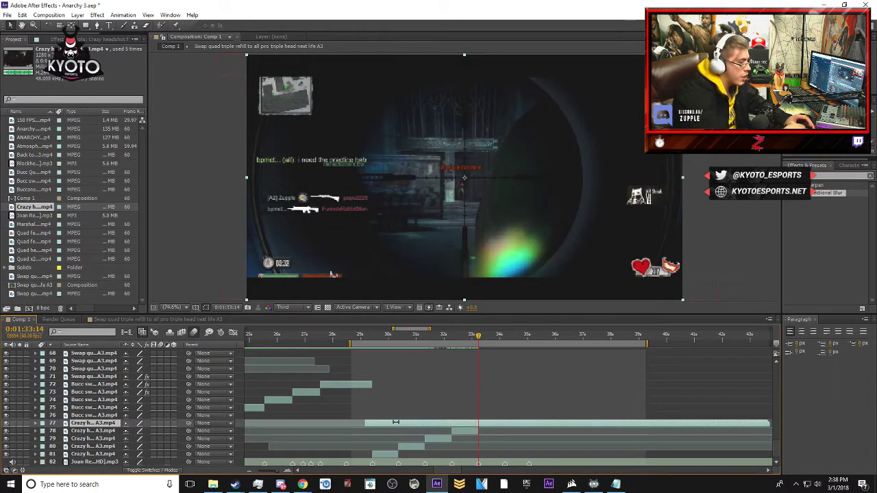
pyautogui.hotkey('ctrl', 'shift', 'd')
pyautogui.click(429, 433)
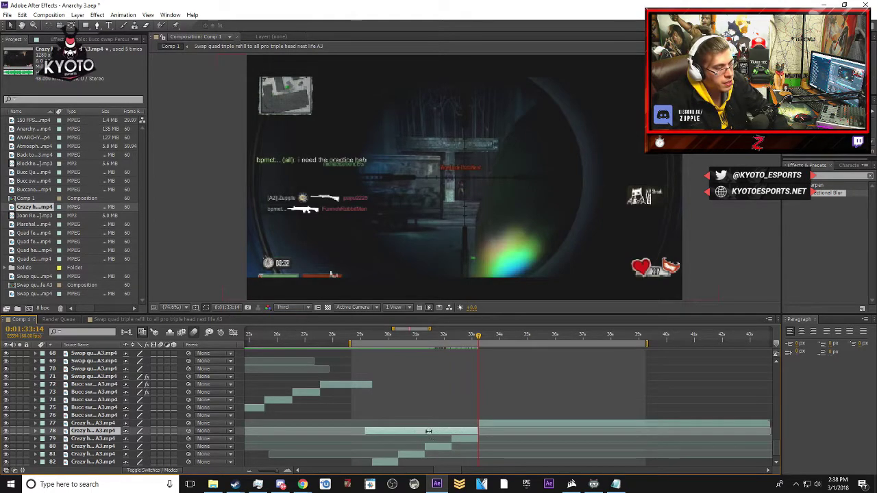
pyautogui.press('Delete')
# - Split the long Crazy headshot piece at 0:01:34:11, slide the remainder about 0.8 seconds earlier and delete its part before the beat
pyautogui.moveTo(479, 337); pyautogui.dragTo(507, 343)
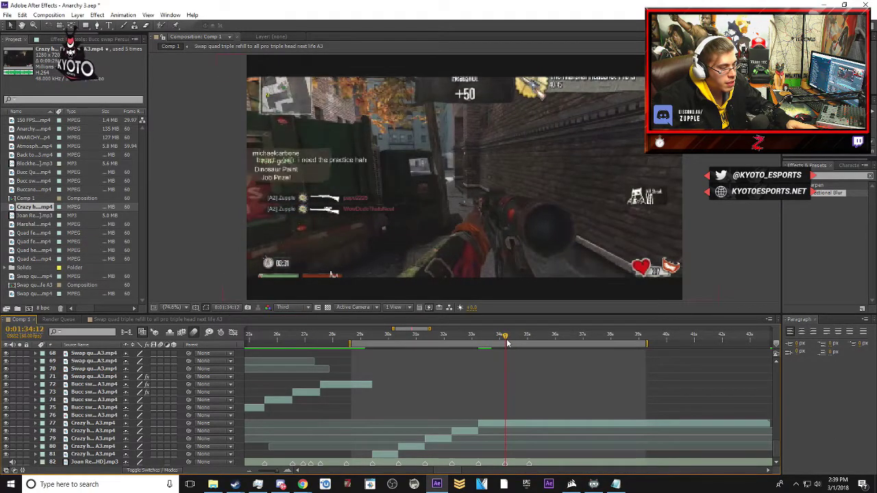
pyautogui.press('=')
pyautogui.moveTo(507, 337); pyautogui.dragTo(505, 337)
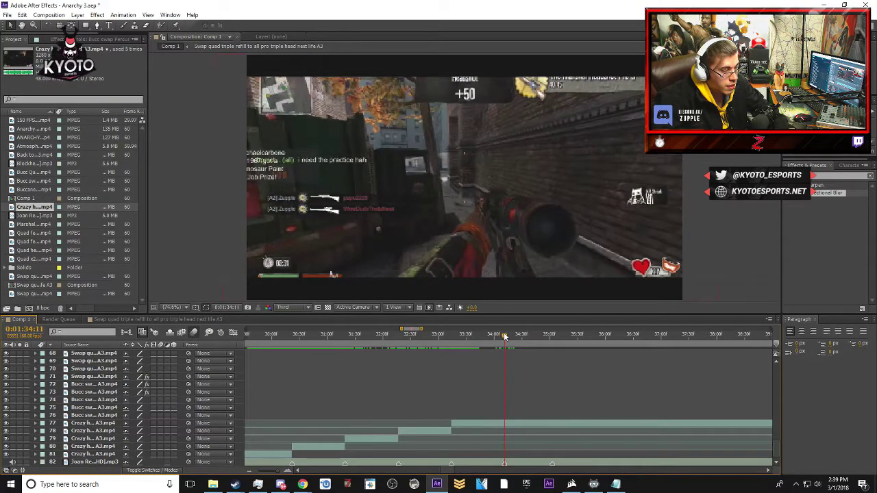
pyautogui.click(517, 426)
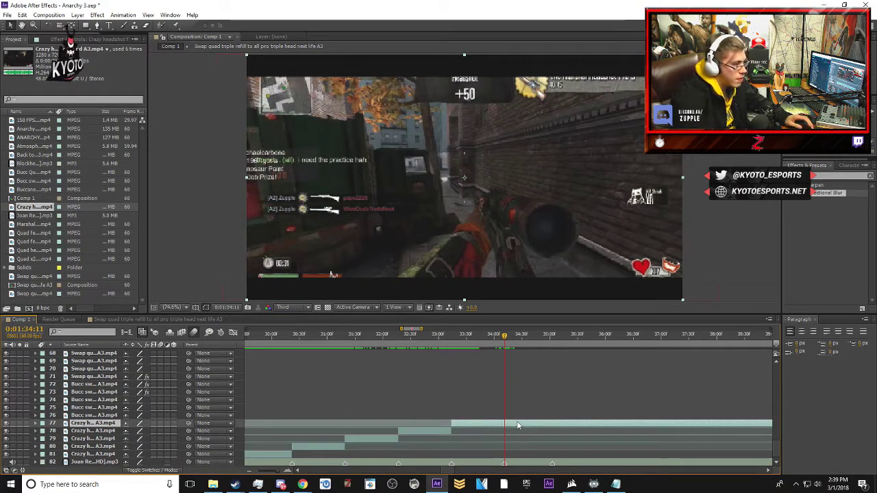
pyautogui.hotkey('ctrl', 'shift', 'd')
pyautogui.moveTo(553, 426); pyautogui.dragTo(507, 427)
pyautogui.hotkey('alt', '[')
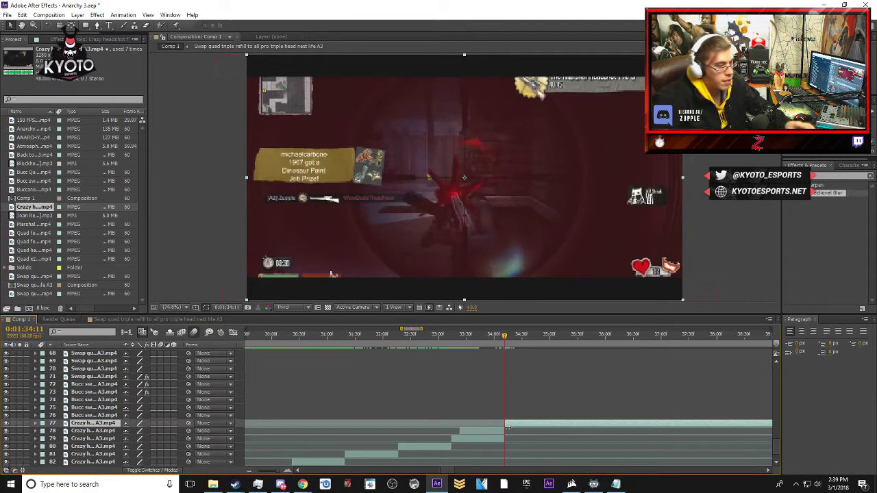
pyautogui.click(470, 429)
pyautogui.press('Delete')
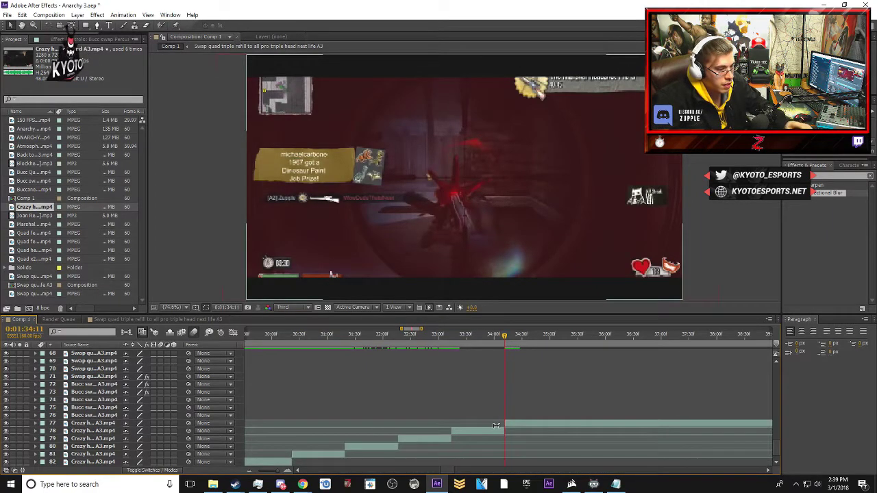
# - Split the long Crazy headshot piece at 0:01:35:03, slide the remainder about 2.3 seconds earlier and delete its part before the marker
pyautogui.moveTo(505, 337); pyautogui.dragTo(555, 340)
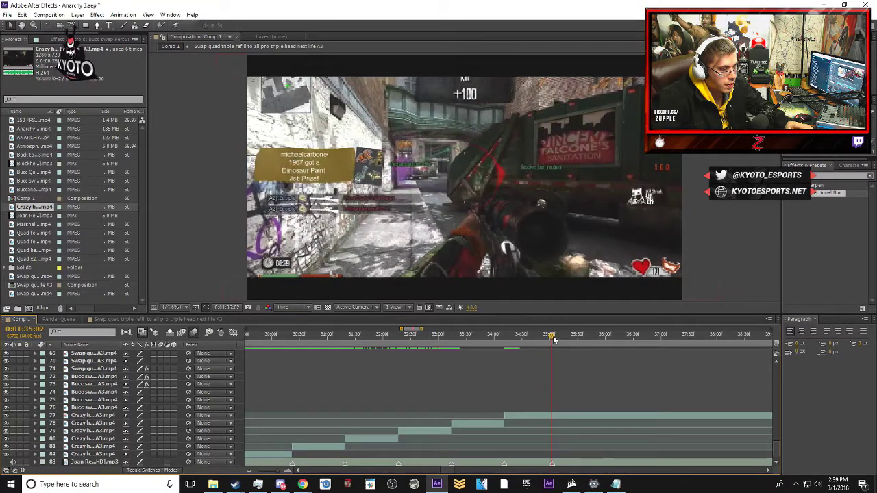
pyautogui.click(568, 415)
pyautogui.hotkey('ctrl', 'shift', 'd')
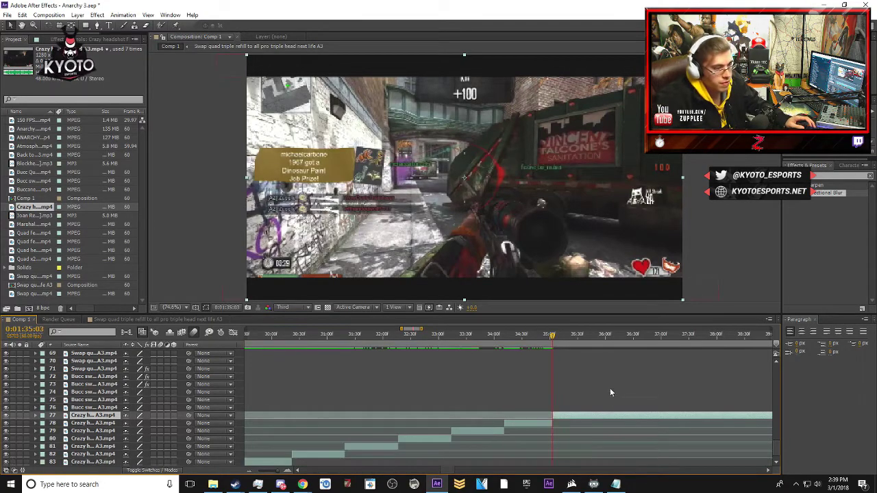
pyautogui.moveTo(579, 411); pyautogui.dragTo(474, 411)
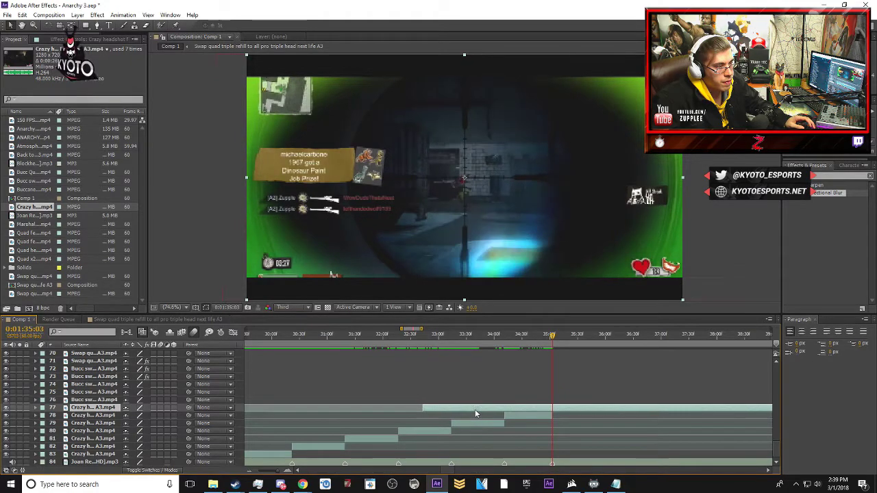
pyautogui.hotkey('ctrl', 'shift', 'd')
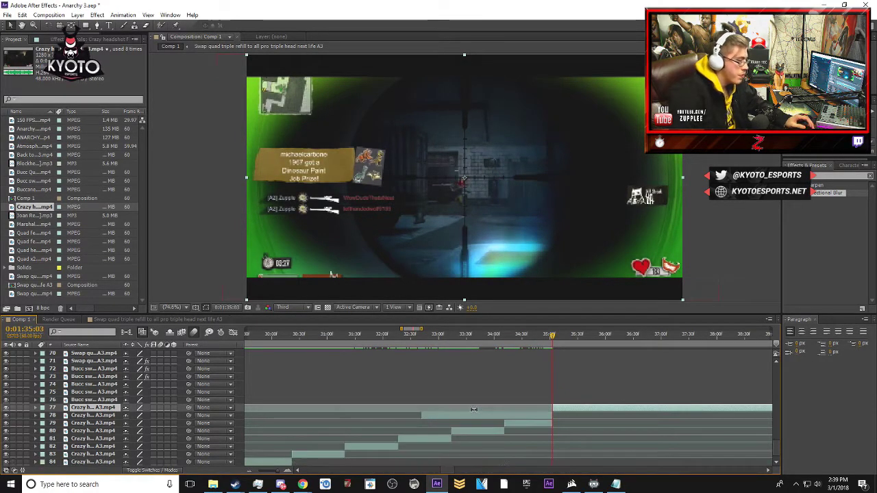
pyautogui.click(493, 417)
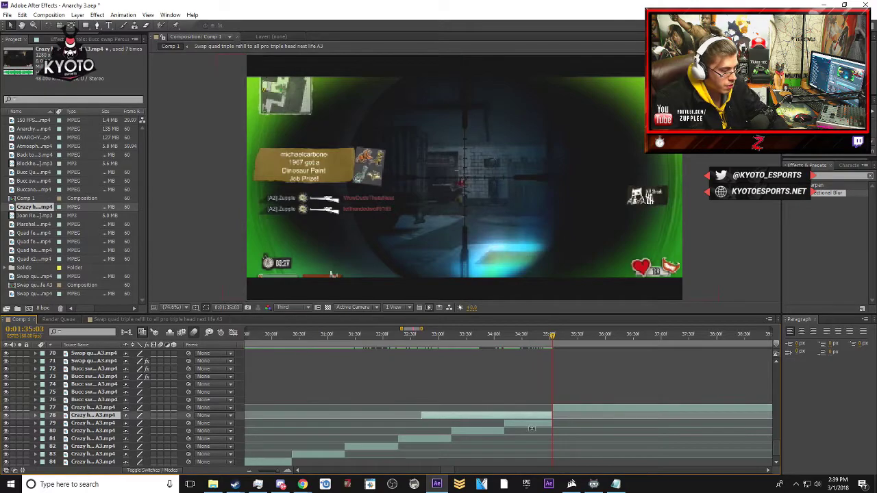
pyautogui.press('Delete')
# - Move the work area about 5 seconds later and mark the next two beats on the Joan Red music layer, around 0:01:36 and 0:01:37
pyautogui.press('-')
pyautogui.press('-')
pyautogui.click(573, 463)
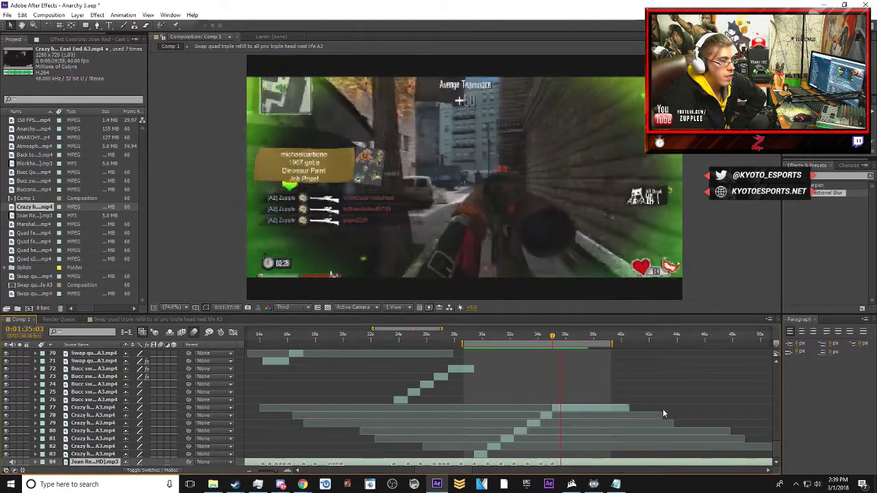
pyautogui.press('space')
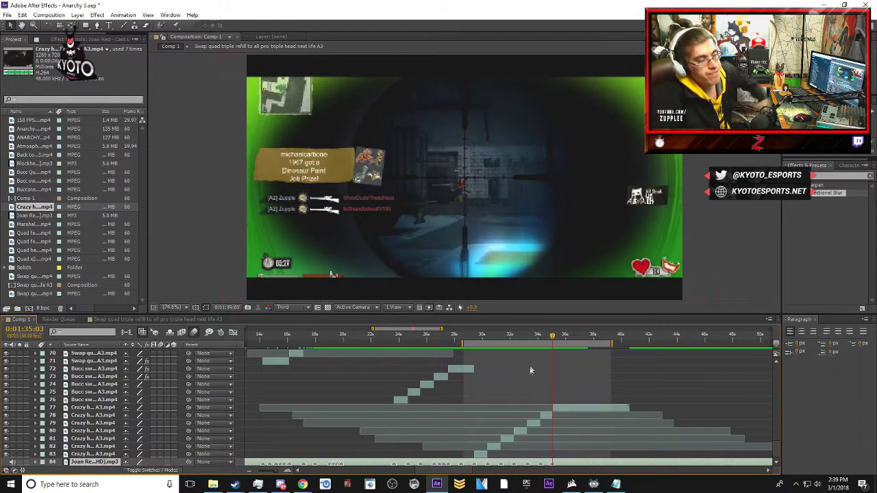
pyautogui.moveTo(496, 345); pyautogui.dragTo(564, 342)
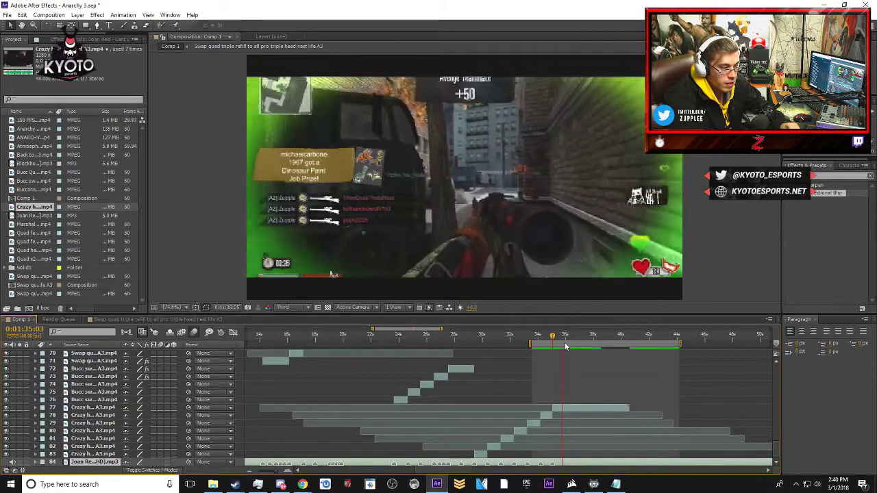
pyautogui.press('space')
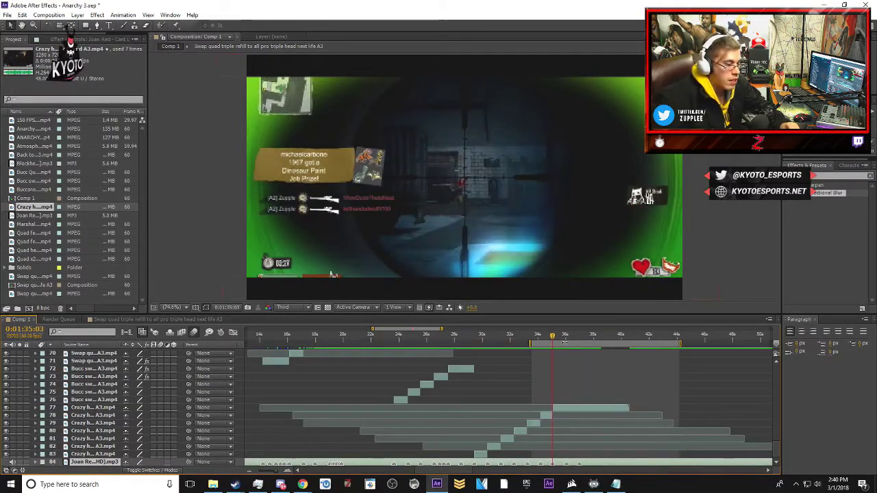
# - Split the long Crazy headshot piece at the 0:01:36:58 beat marker and delete the remainder after it
pyautogui.moveTo(553, 341); pyautogui.dragTo(581, 339)
pyautogui.press('=')
pyautogui.press('=')
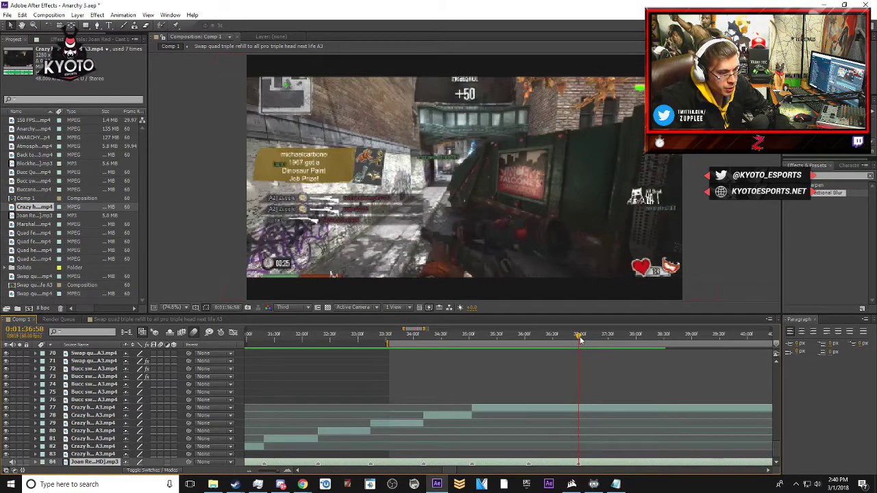
pyautogui.click(590, 409)
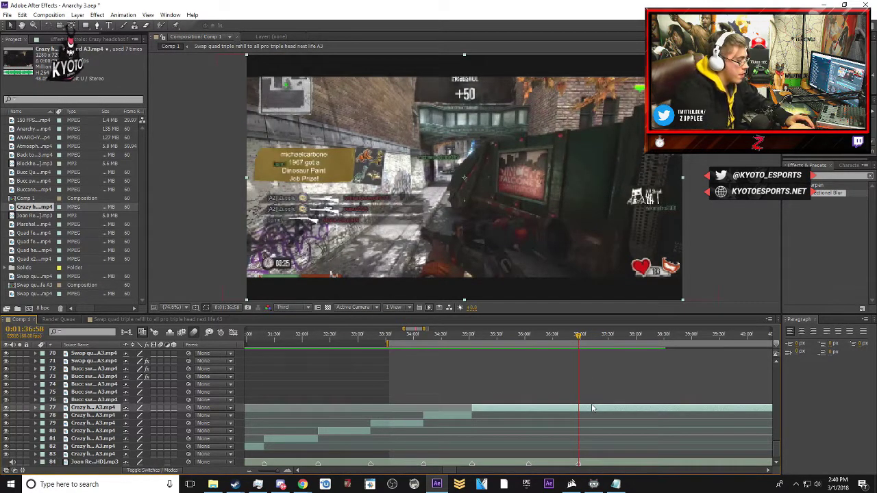
pyautogui.hotkey('ctrl', 'shift', 'd')
pyautogui.press('Delete')
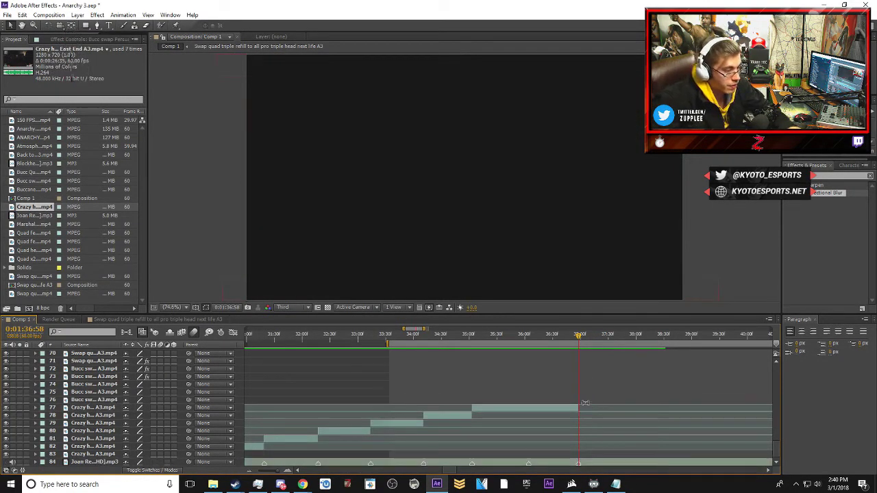
# - Move the work area about 6 seconds earlier and preview the Crazy headshot cuts against the music
pyautogui.press('-')
pyautogui.press('-')
pyautogui.moveTo(572, 346); pyautogui.dragTo(488, 342)
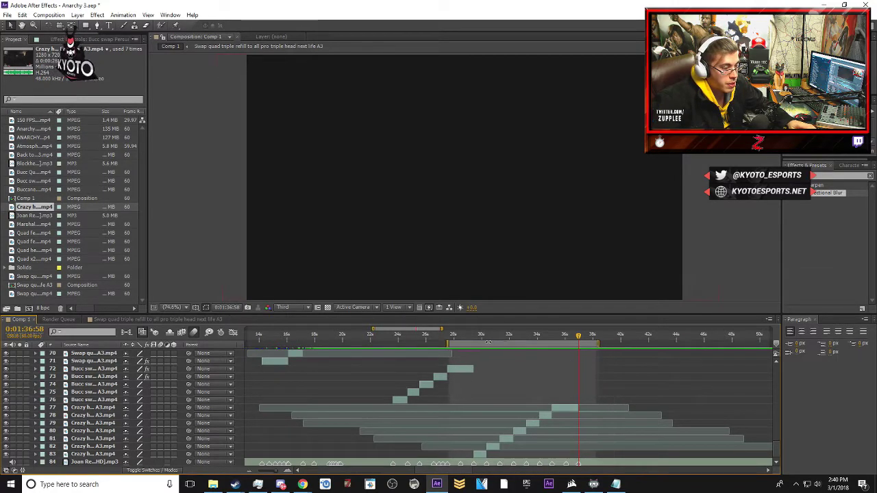
pyautogui.click(470, 465)
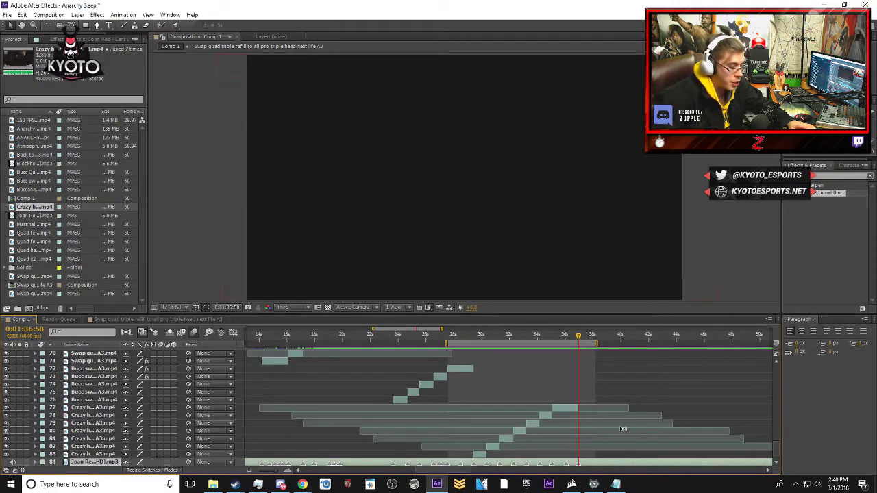
pyautogui.press('space')
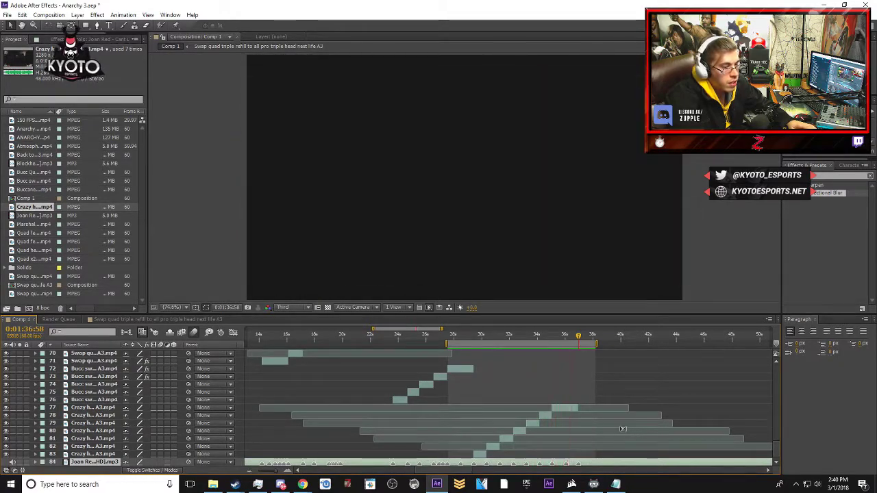
# - Enable time remapping on the last Crazy headshot piece with the playhead at 0:01:35:48
pyautogui.moveTo(580, 334); pyautogui.dragTo(560, 340)
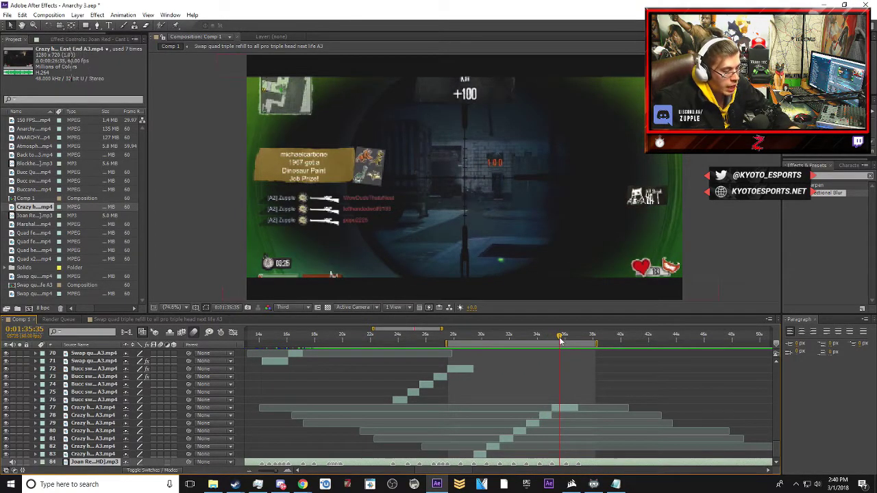
pyautogui.press('=')
pyautogui.moveTo(560, 340); pyautogui.dragTo(567, 340)
pyautogui.rightClick(567, 410)
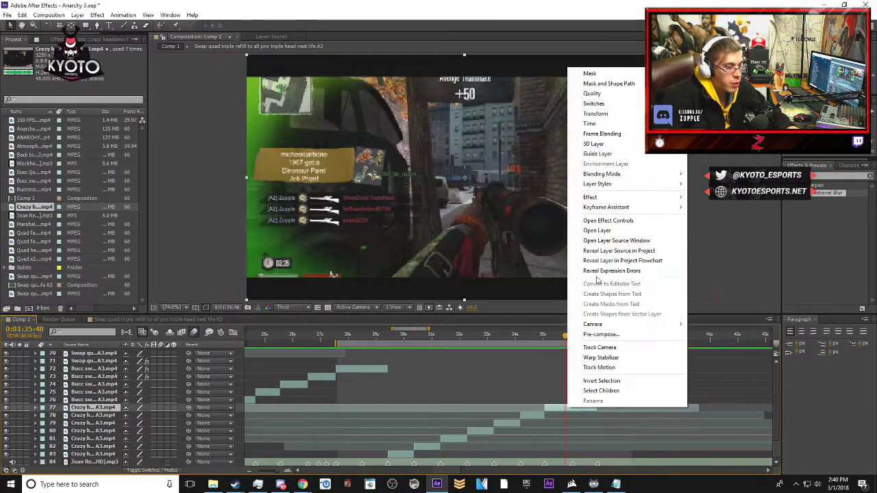
pyautogui.moveTo(627, 125)
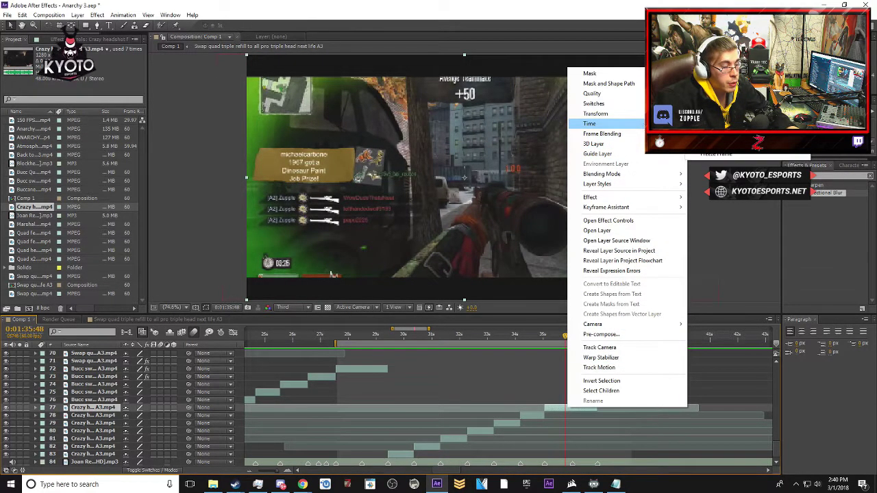
pyautogui.click(719, 124)
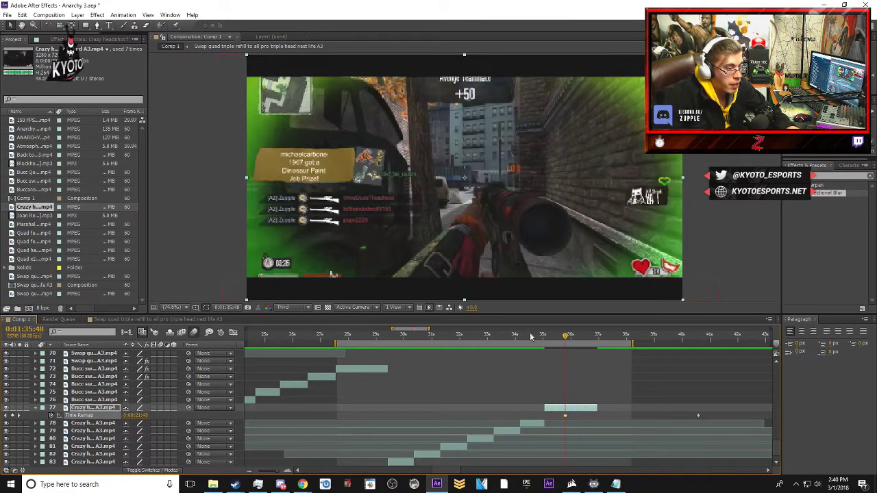
# - Add a Time Remap keyframe at 0:01:36:23, slide it to just past the piece's end near 0:01:37, and collapse the layer's properties
pyautogui.moveTo(569, 335); pyautogui.dragTo(585, 336)
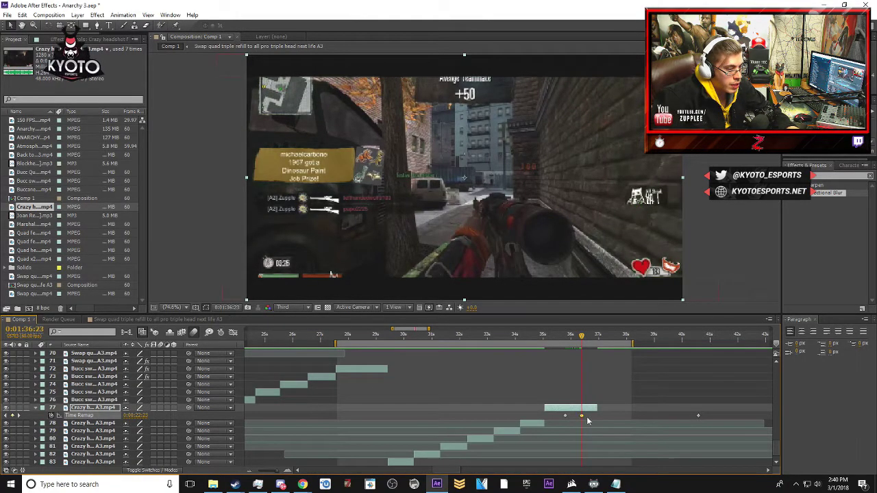
pyautogui.moveTo(583, 418); pyautogui.dragTo(601, 417)
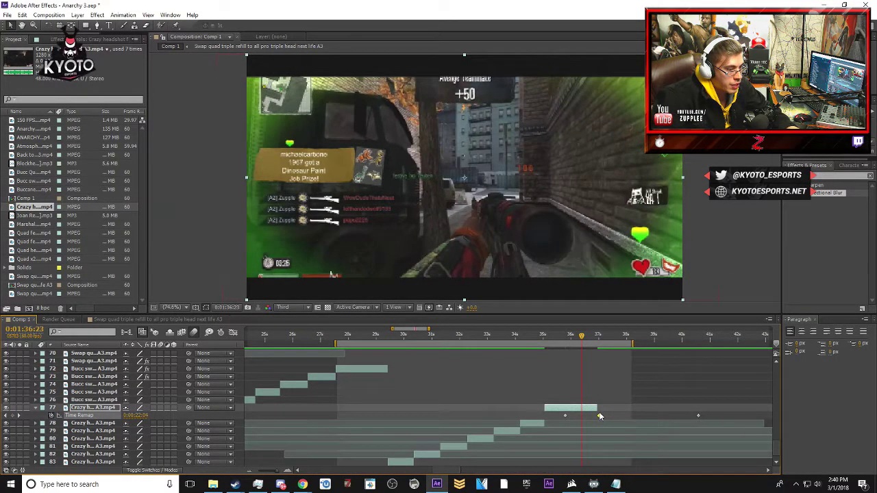
pyautogui.press('u')
# - Place the playhead on the 0:01:36:04 beat marker and apply Directional Blur to the last Crazy headshot piece
pyautogui.scroll(1, 597, 395)
pyautogui.scroll(-1, 575, 350)
pyautogui.moveTo(583, 336)
pyautogui.mouseDown()
pyautogui.moveTo(567, 339)
pyautogui.moveTo(576, 346)
pyautogui.mouseUp()
pyautogui.scroll(1, 584, 412)
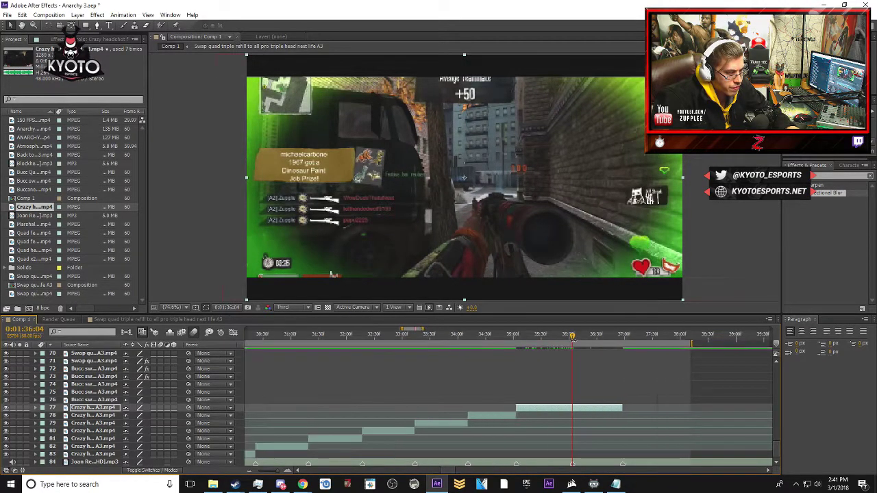
pyautogui.scroll(-1, 588, 419)
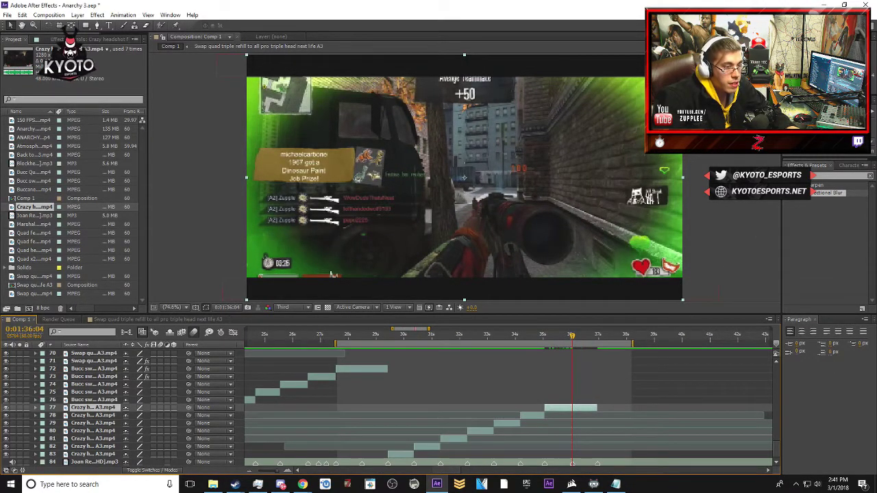
pyautogui.moveTo(616, 368); pyautogui.dragTo(578, 408)
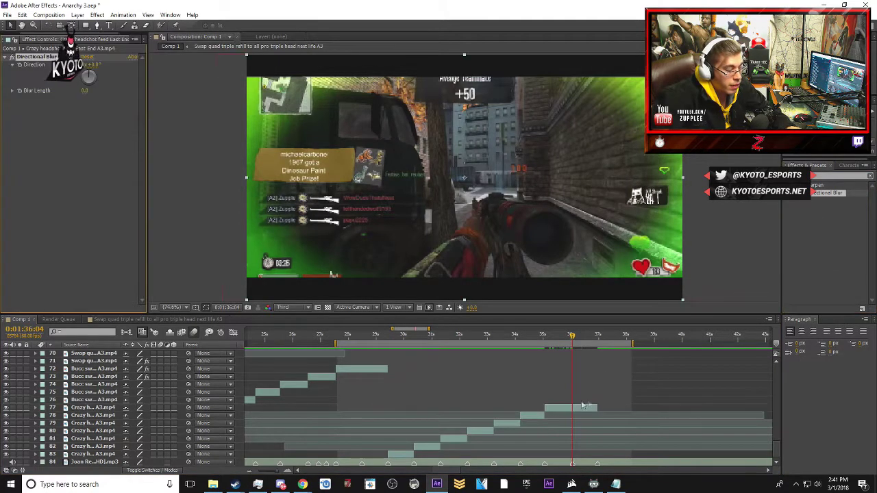
# - Keyframe the Directional Blur's Blur Length at 0 on 0:01:36:03 and at 12 on 0:01:36:04
pyautogui.press('=')
pyautogui.press('=')
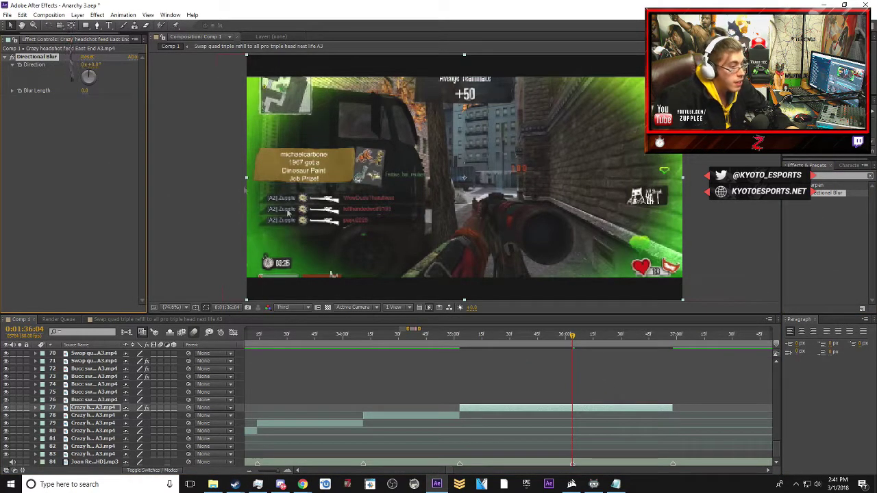
pyautogui.click(570, 336)
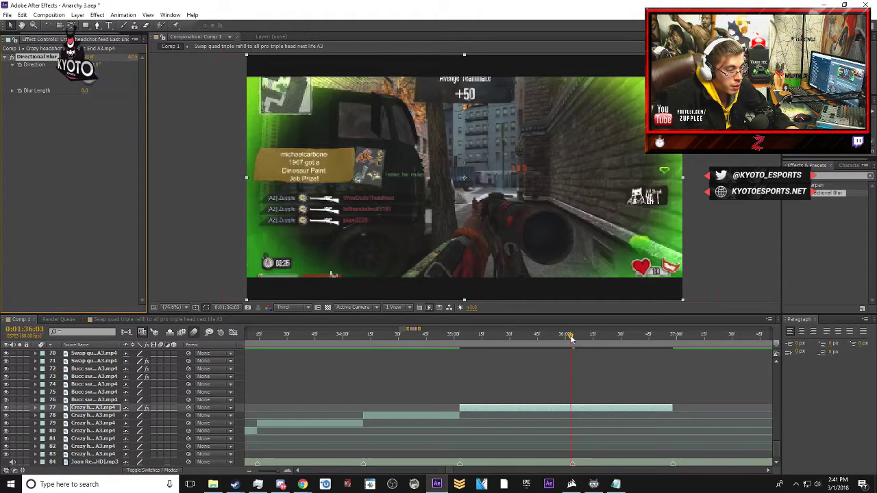
pyautogui.press('=')
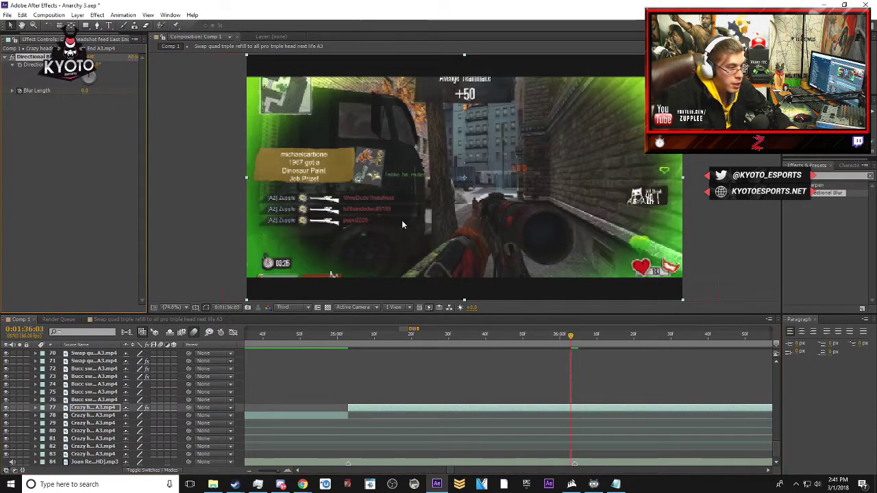
pyautogui.click(574, 337)
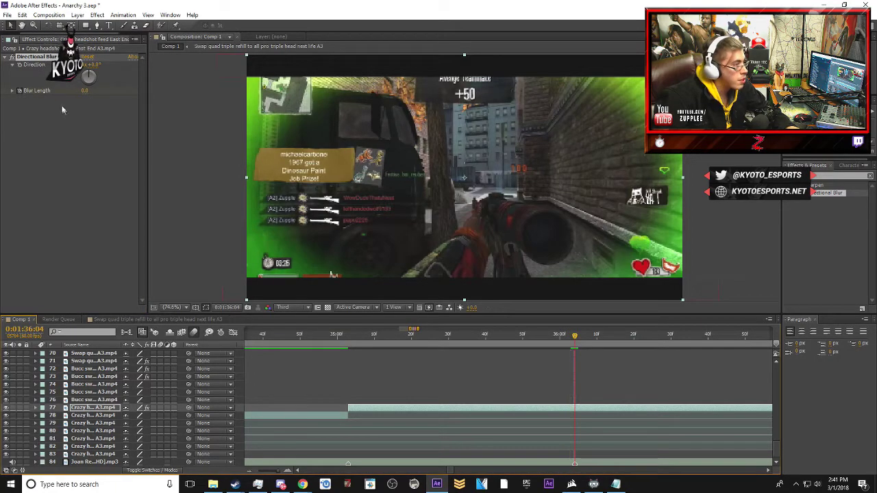
pyautogui.click(88, 91)
pyautogui.write('12')
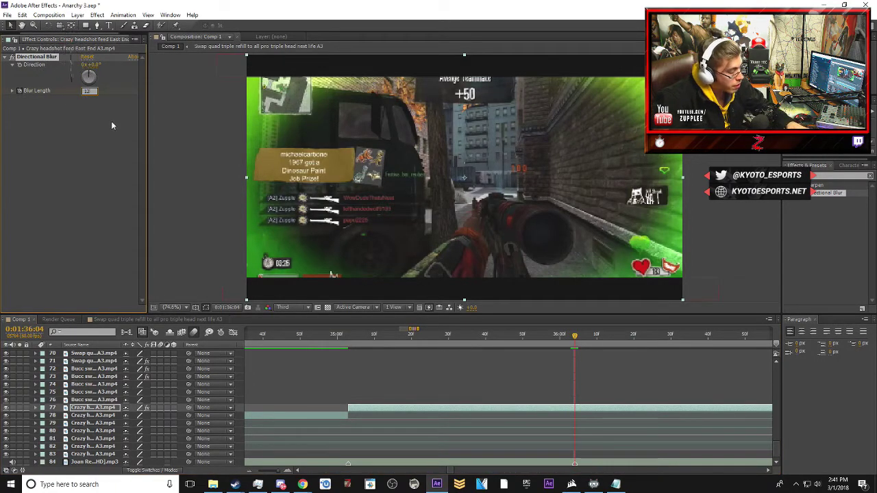
pyautogui.press('Return')
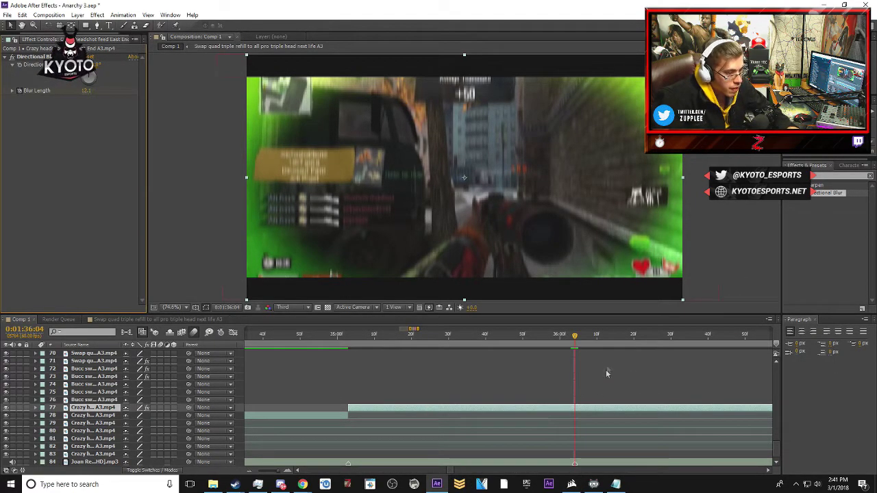
# - Keyframe the Blur Length back to 0 at 0:01:36:44 on the last Crazy headshot piece
pyautogui.press('-')
pyautogui.click(620, 336)
pyautogui.click(648, 337)
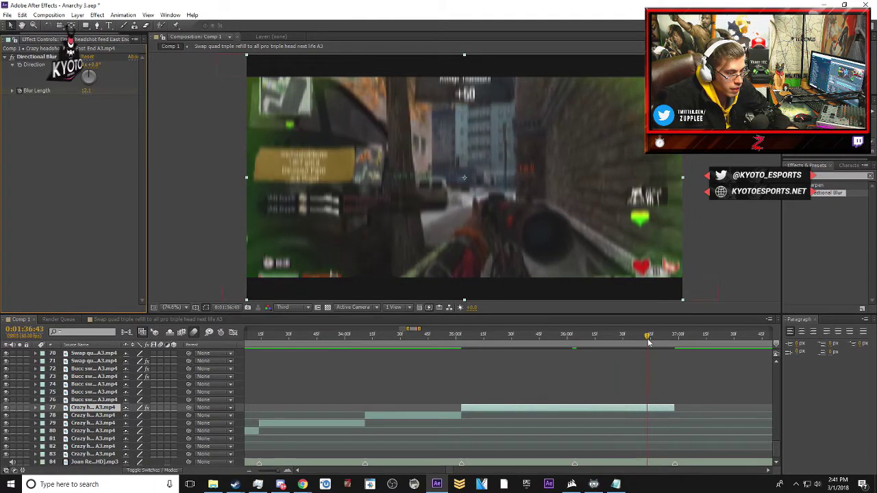
pyautogui.click(89, 91)
pyautogui.write('0')
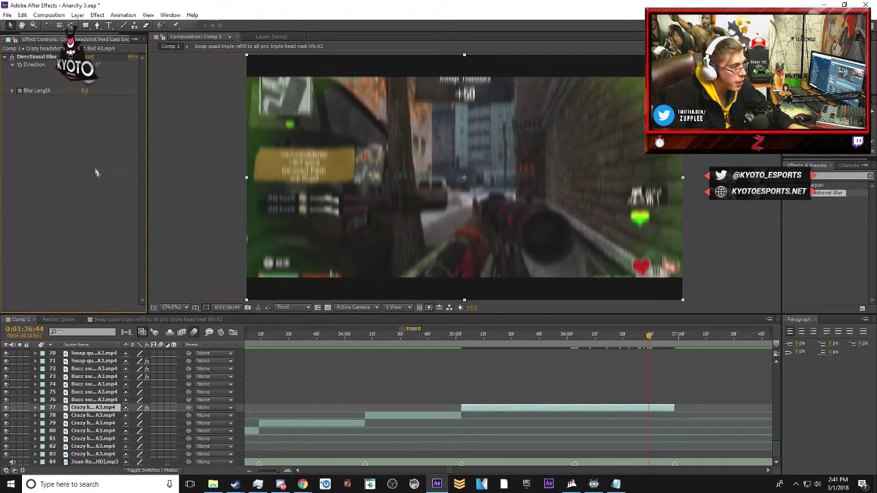
pyautogui.press('Return')
# - Shorten the work area to start near 0:01:33:48 and preview the slowed, blurred ending of the Crazy headshot clip
pyautogui.press('-')
pyautogui.press('-')
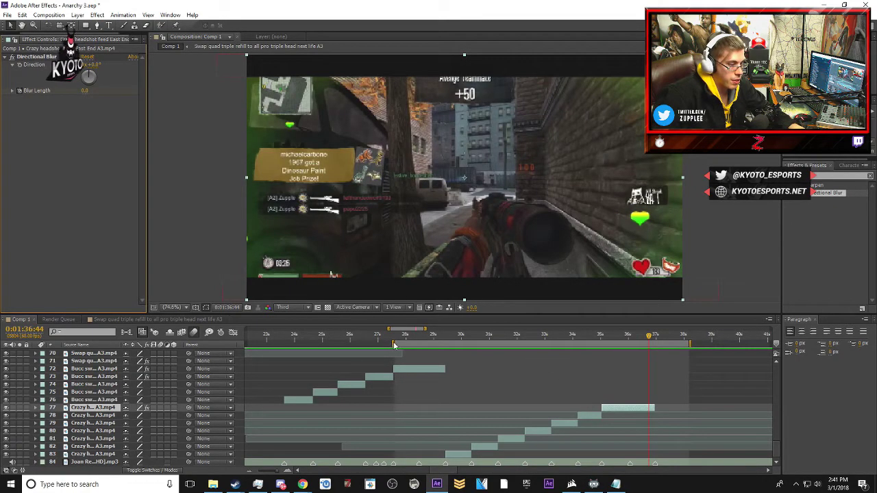
pyautogui.moveTo(395, 343); pyautogui.dragTo(566, 359)
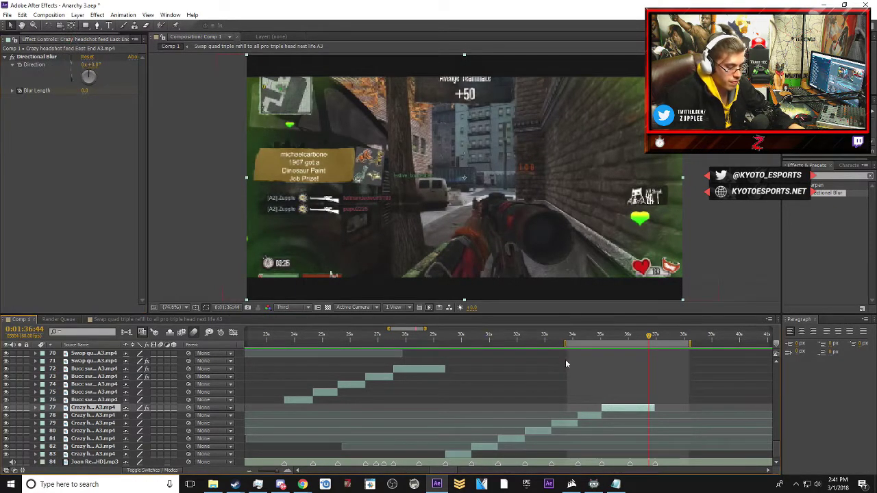
pyautogui.press('space')
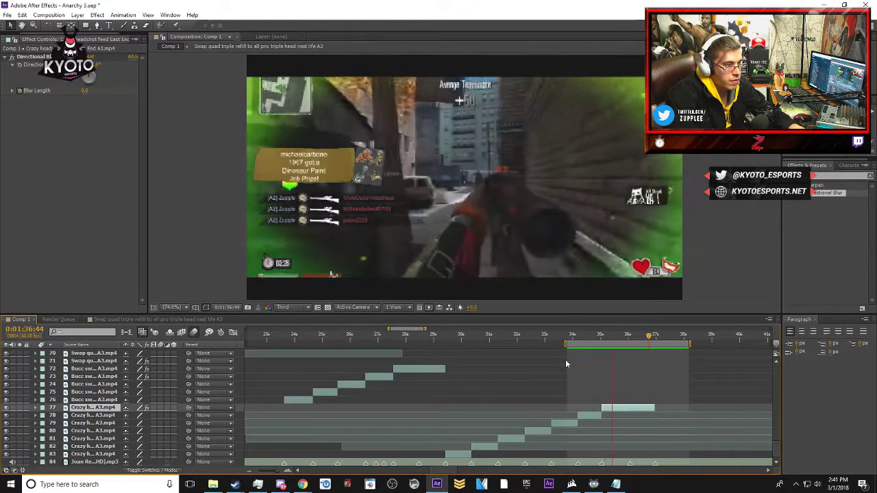
# - Preview the end of the Crazy headshot sequence and check layer 77's slow-down around 0:01:35:22
pyautogui.press('space')
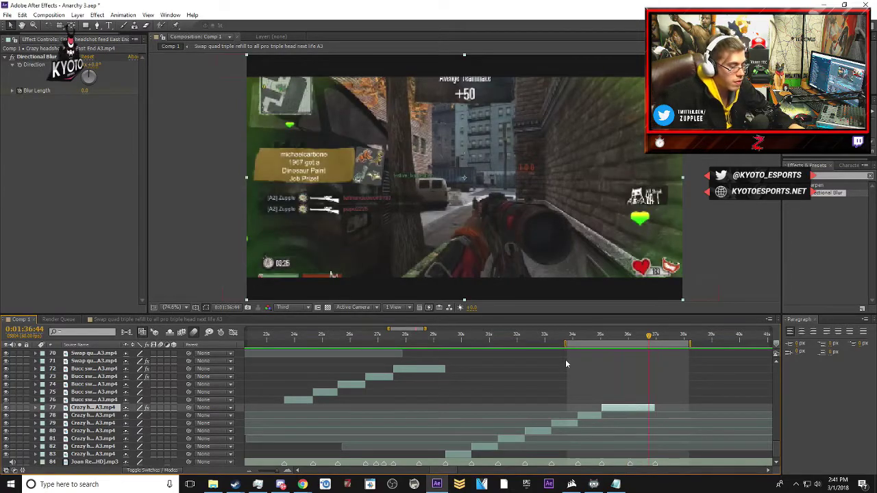
pyautogui.moveTo(651, 339); pyautogui.dragTo(610, 337)
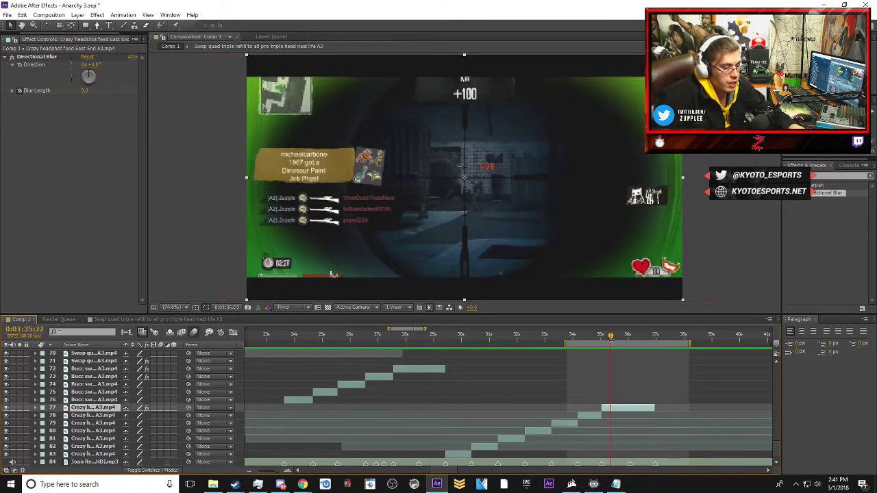
pyautogui.press('space')
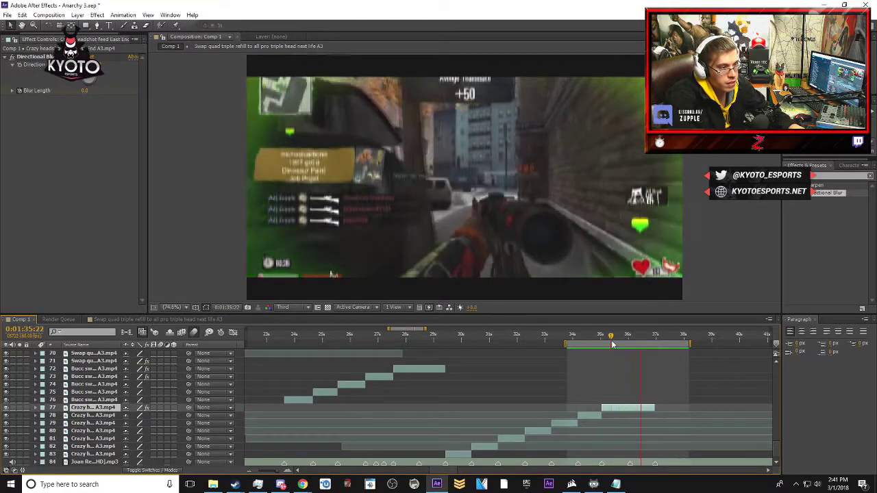
pyautogui.press('space')
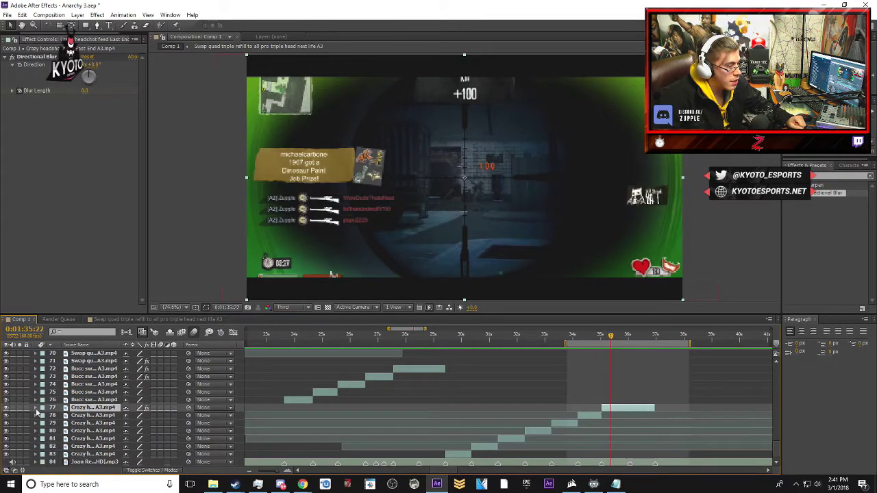
# - Replace layer 77's first time remap keyframes with ones at 0:01:35:26 and 0:01:36:07, moving the second to the clip's end
pyautogui.hotkey('ctrl', '`')
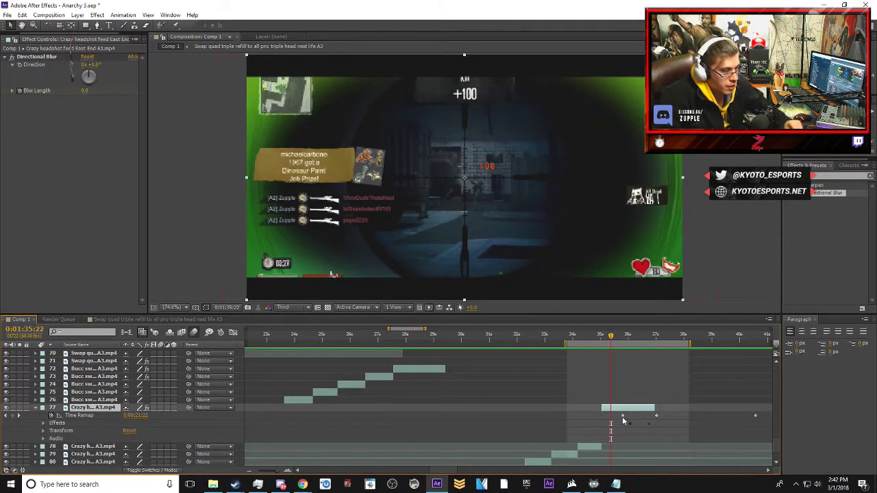
pyautogui.moveTo(624, 419); pyautogui.dragTo(655, 418)
pyautogui.moveTo(610, 335)
pyautogui.mouseDown()
pyautogui.moveTo(599, 341)
pyautogui.moveTo(614, 340)
pyautogui.mouseUp()
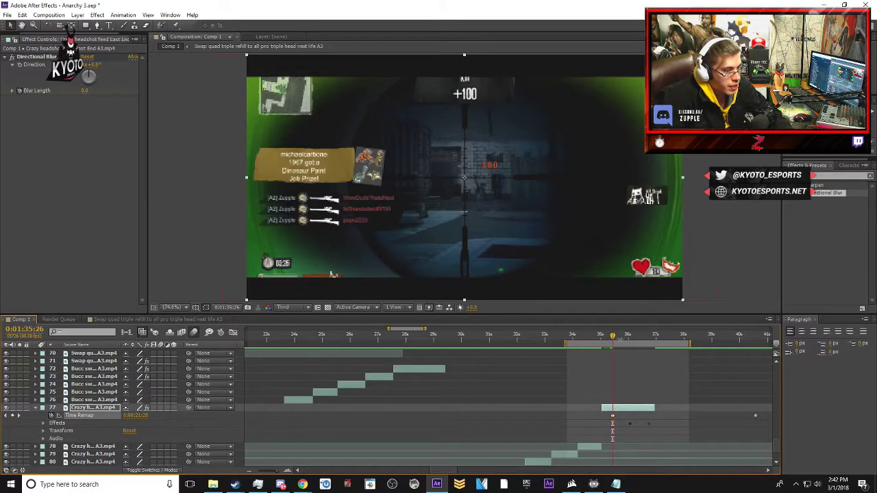
pyautogui.moveTo(615, 340); pyautogui.dragTo(631, 339)
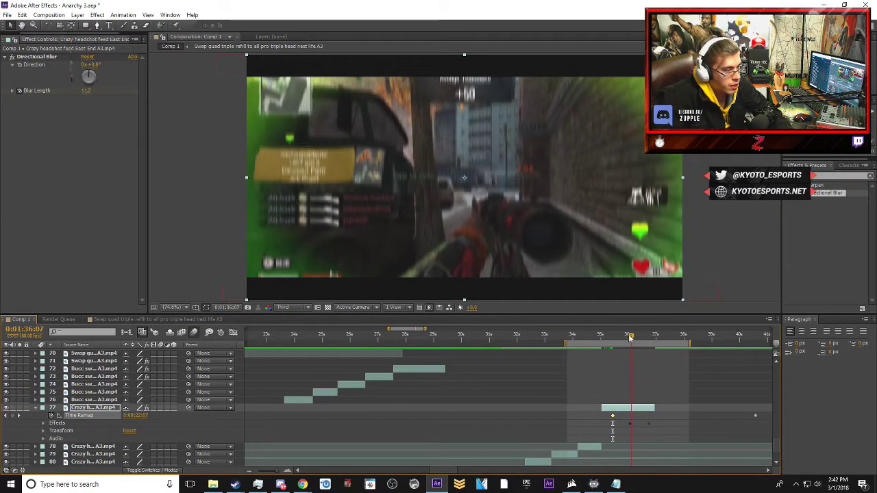
pyautogui.moveTo(632, 416); pyautogui.dragTo(656, 416)
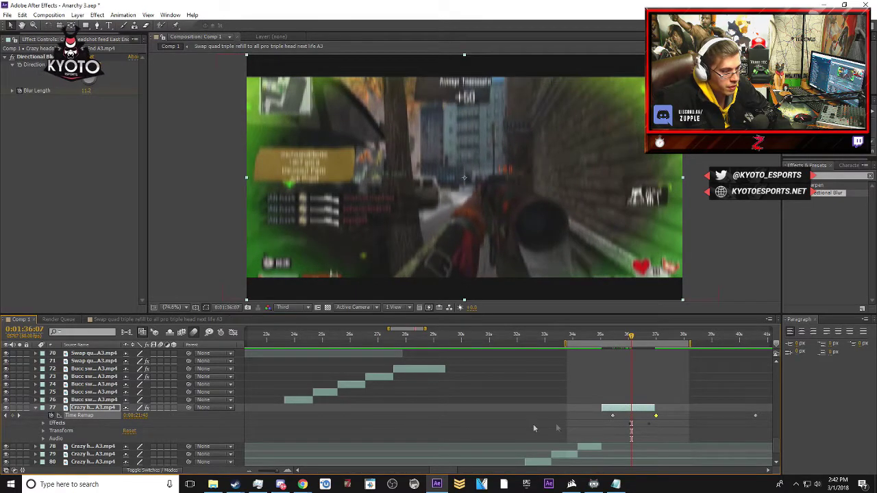
pyautogui.click(39, 408)
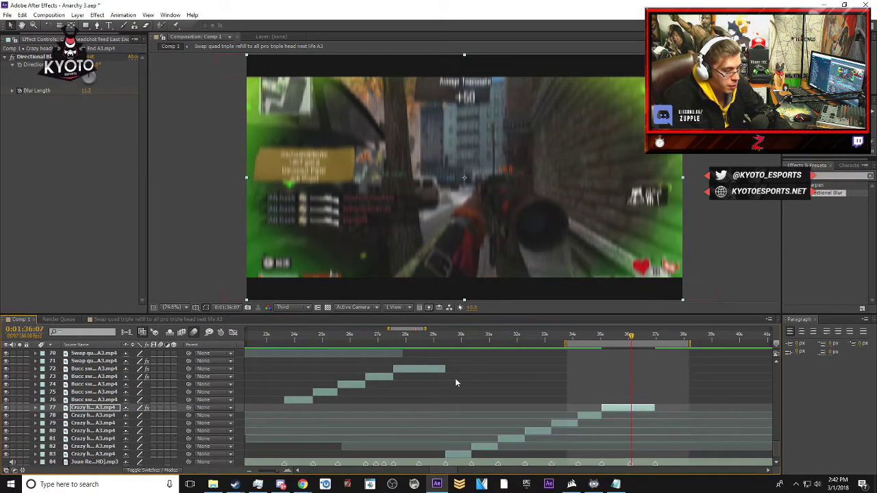
# - Preview the retimed clip and set the work area from just before layer 83 to the end of layer 77
pyautogui.press('-')
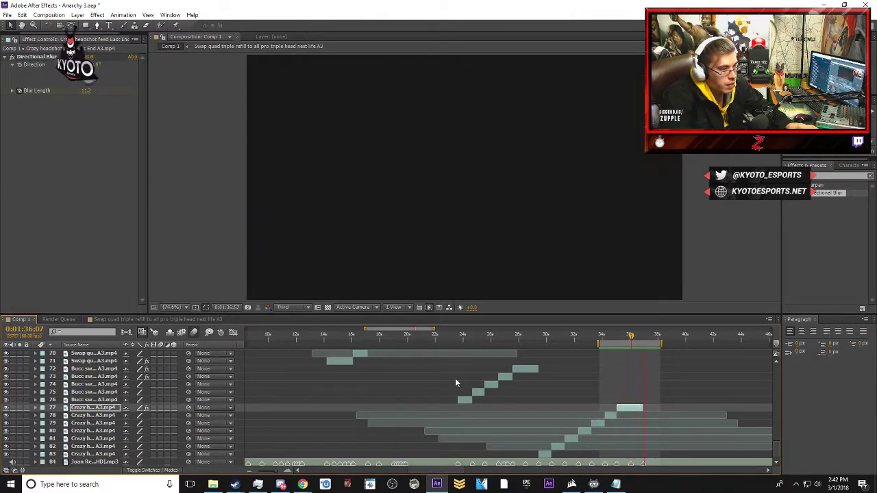
pyautogui.press('space')
pyautogui.moveTo(631, 338); pyautogui.dragTo(536, 341)
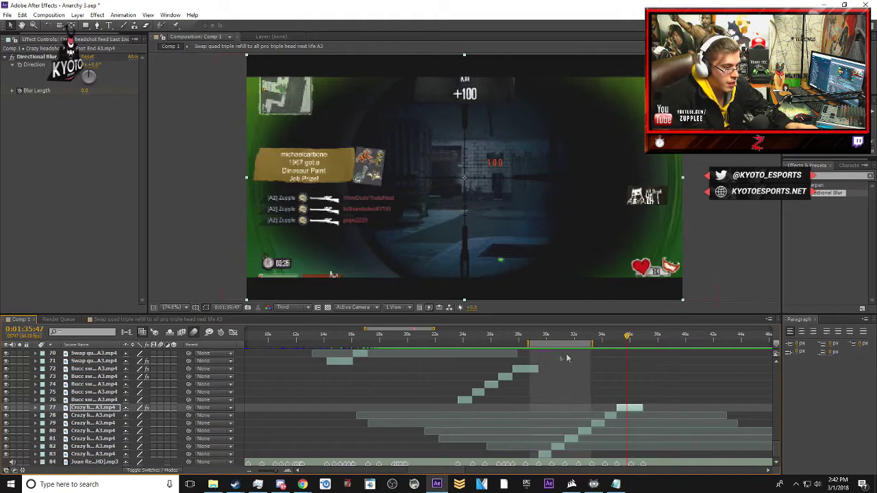
pyautogui.moveTo(594, 342); pyautogui.dragTo(643, 343)
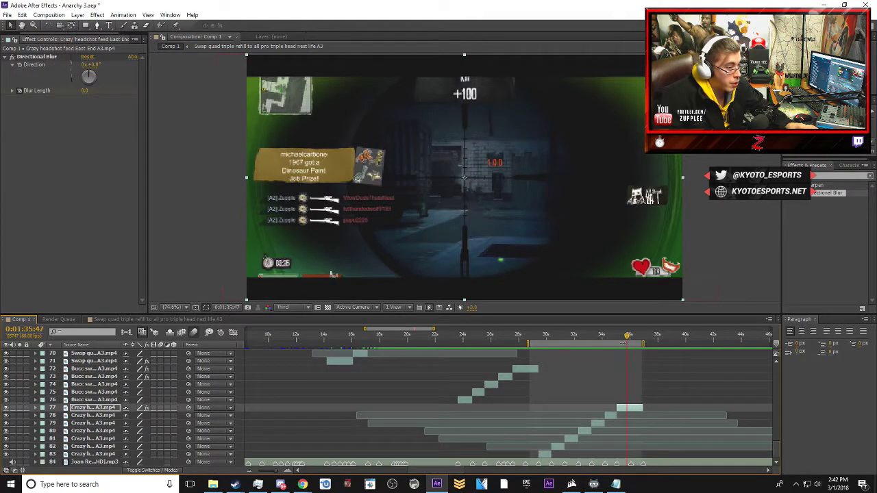
pyautogui.click(543, 335)
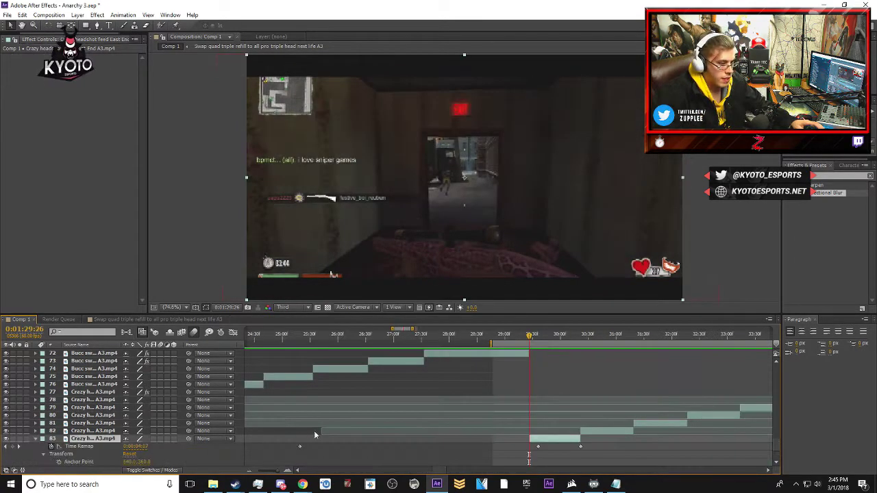
# - Keyframe layer 83's Scale at 109% on its first frame, 0:01:29:26, and 103% on its last frame, 0:01:30:21
pyautogui.scroll(-2, 206, 442)
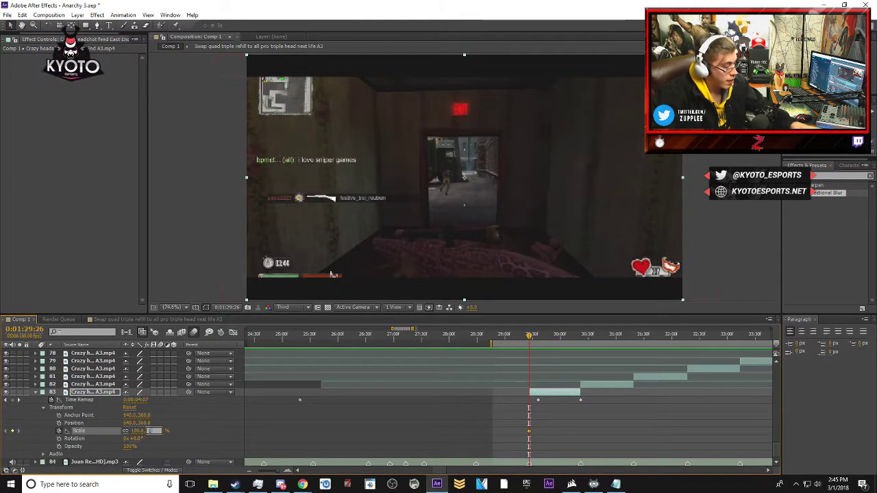
pyautogui.click(580, 336)
pyautogui.press('=')
pyautogui.press('=')
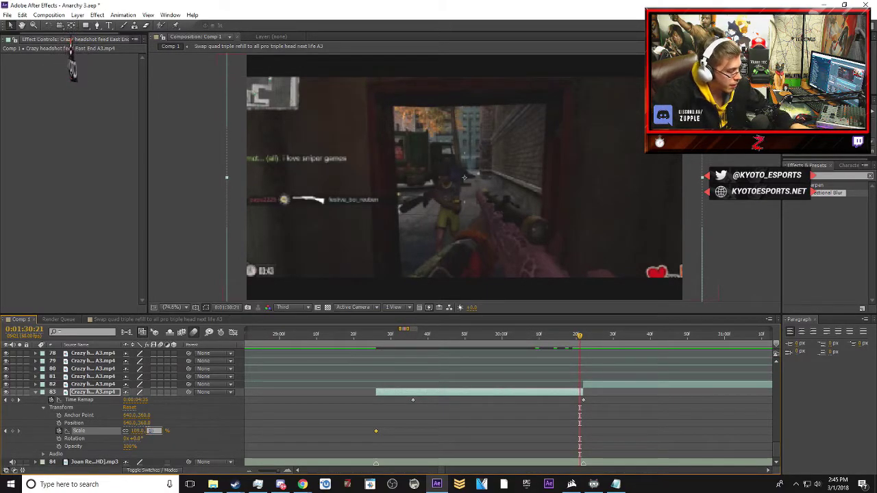
pyautogui.click(48, 401)
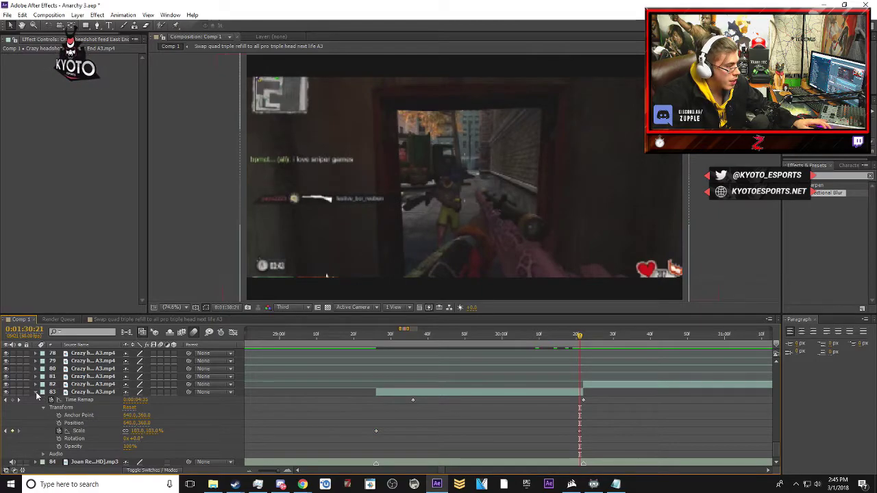
pyautogui.click(37, 393)
# - Add a Scale keyframe of 109% on layer 82 at its first frame, 0:01:30:22
pyautogui.press('-')
pyautogui.press('-')
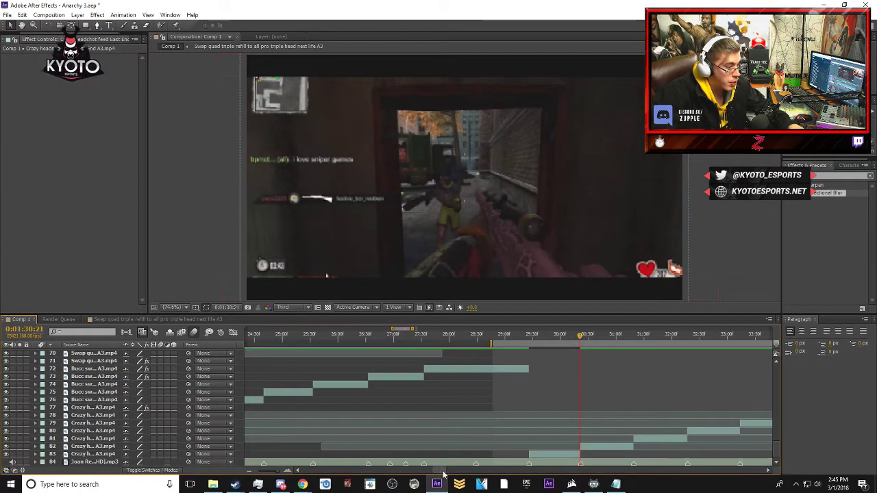
pyautogui.hscroll(5, 442, 472)
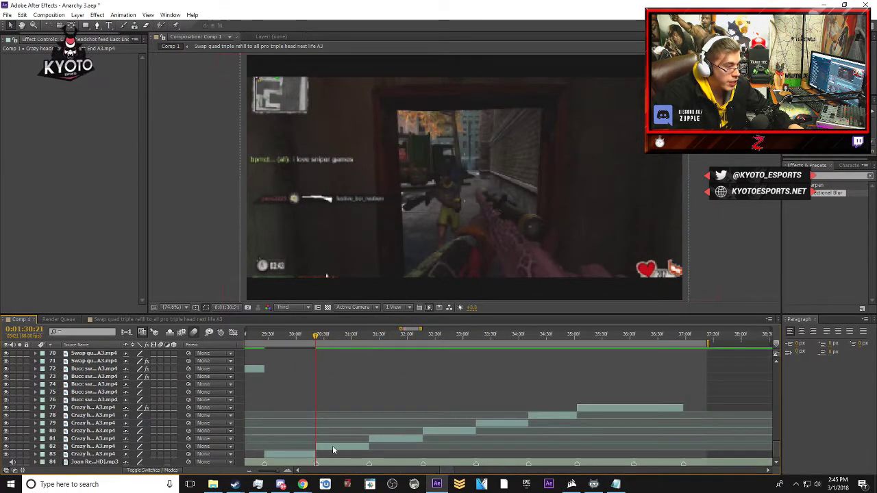
pyautogui.click(333, 446)
pyautogui.press('=')
pyautogui.press('=')
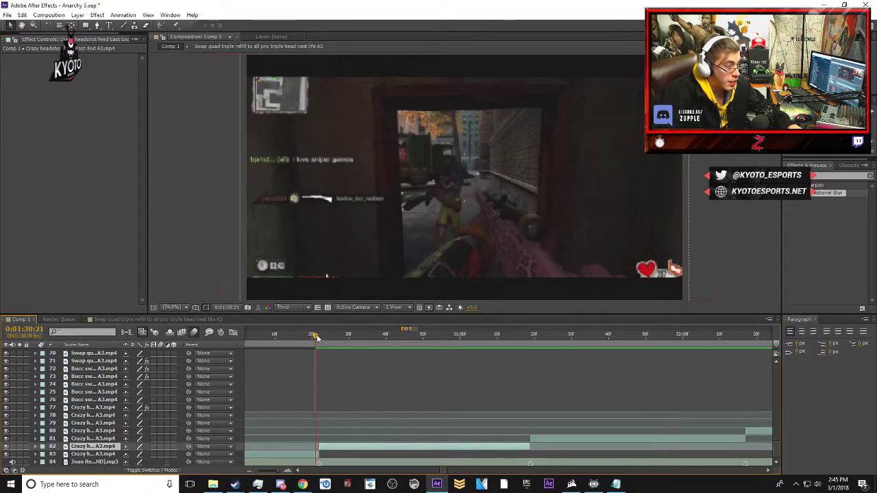
pyautogui.moveTo(316, 337); pyautogui.dragTo(320, 337)
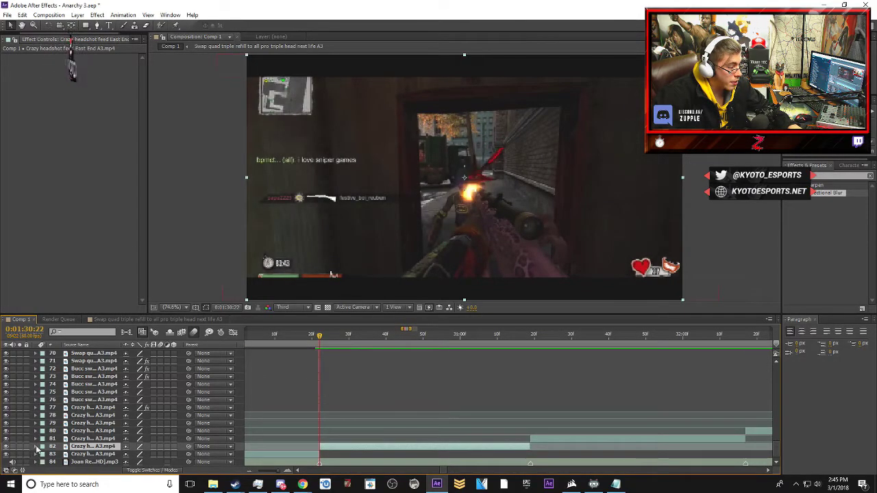
pyautogui.click(36, 446)
pyautogui.click(43, 454)
pyautogui.scroll(-3, 96, 447)
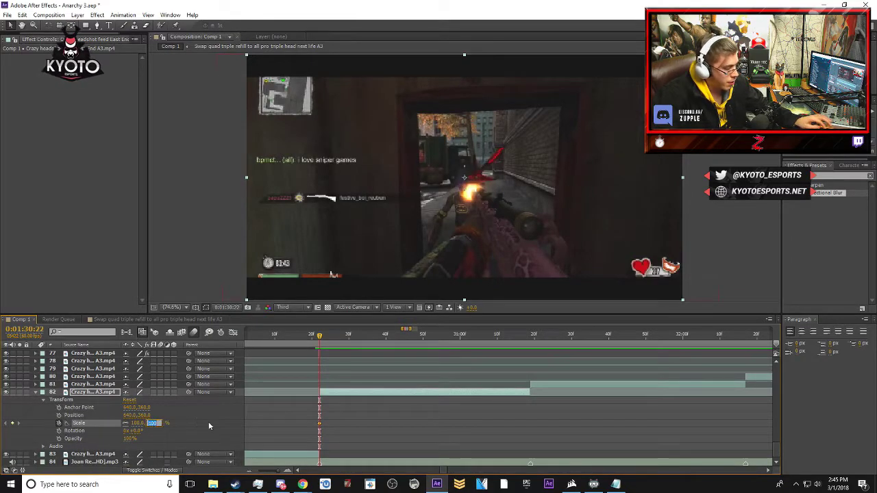
# - Set layer 82's Scale to 103% at its last frame, 0:01:31:18
pyautogui.moveTo(326, 339); pyautogui.dragTo(530, 339)
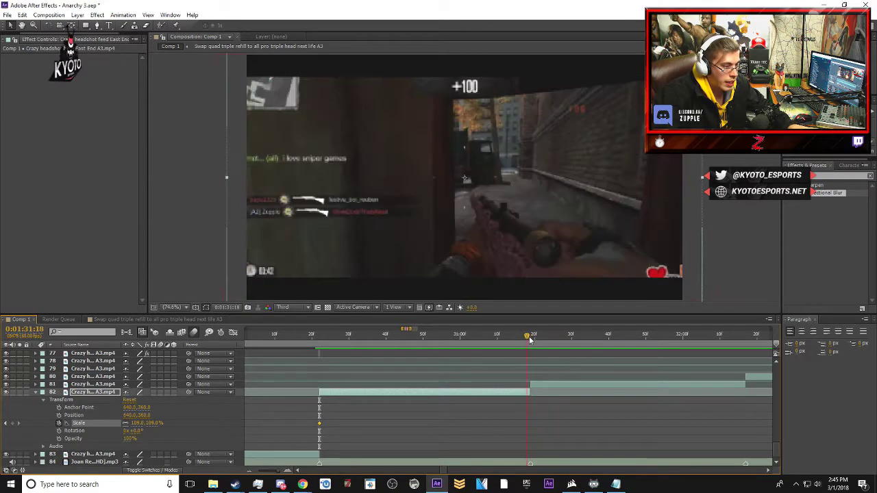
pyautogui.write('103')
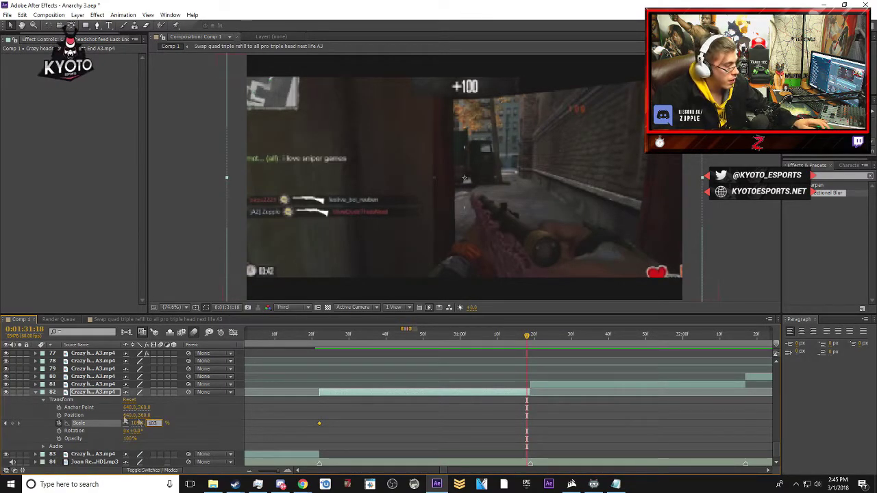
pyautogui.click(102, 416)
pyautogui.click(35, 393)
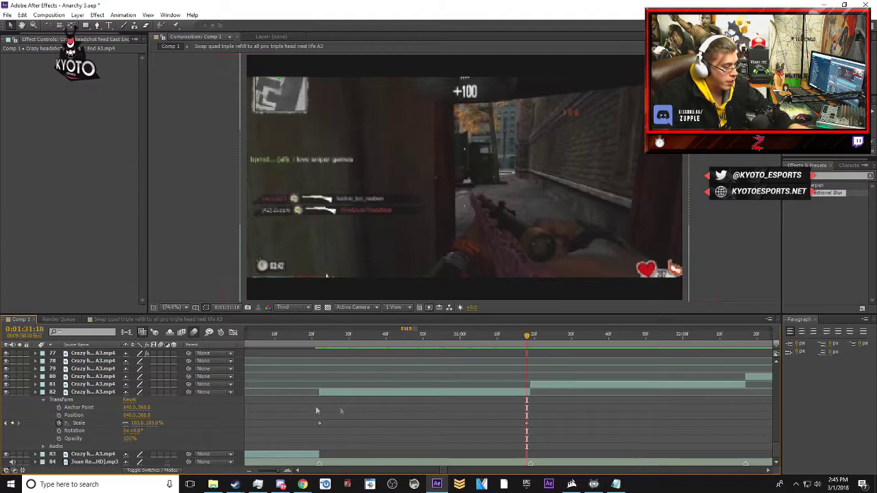
# - Add a Scale keyframe of 109% on layer 81 at its first frame, 0:01:31:19
pyautogui.press('-')
pyautogui.moveTo(443, 471); pyautogui.dragTo(444, 471)
pyautogui.click(403, 440)
pyautogui.press('=')
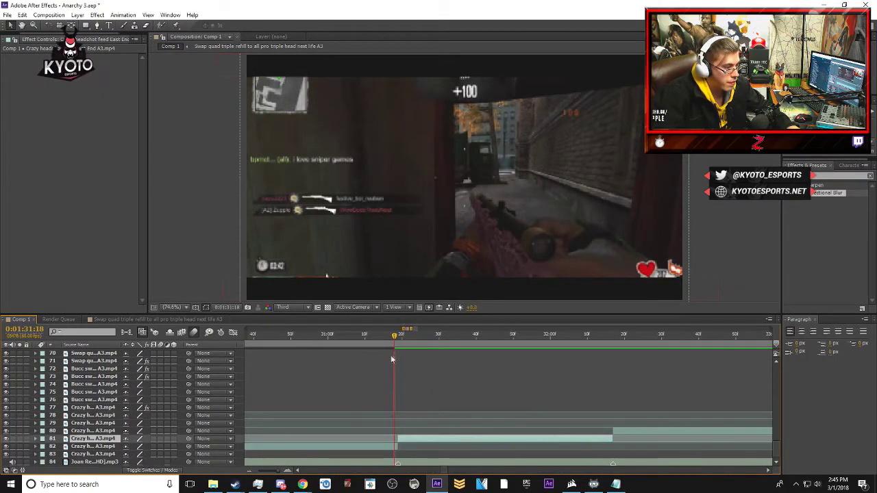
pyautogui.click(397, 335)
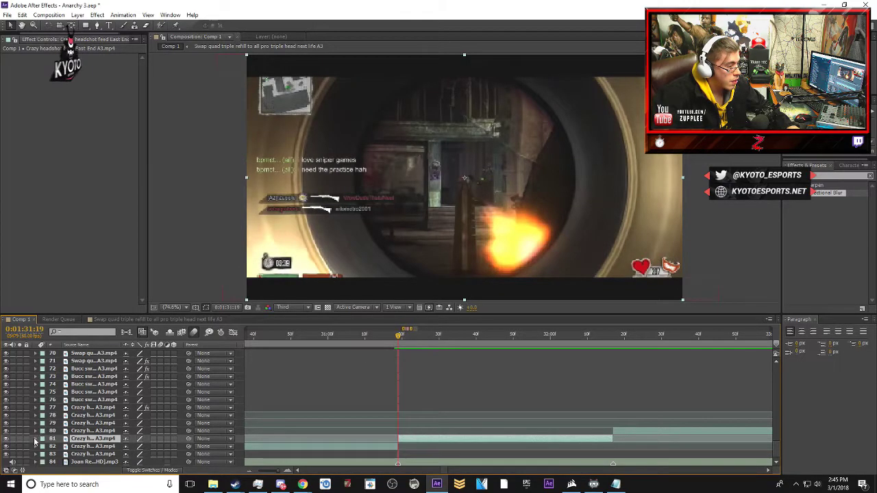
pyautogui.click(36, 438)
pyautogui.click(45, 446)
pyautogui.click(59, 446)
pyautogui.click(153, 446)
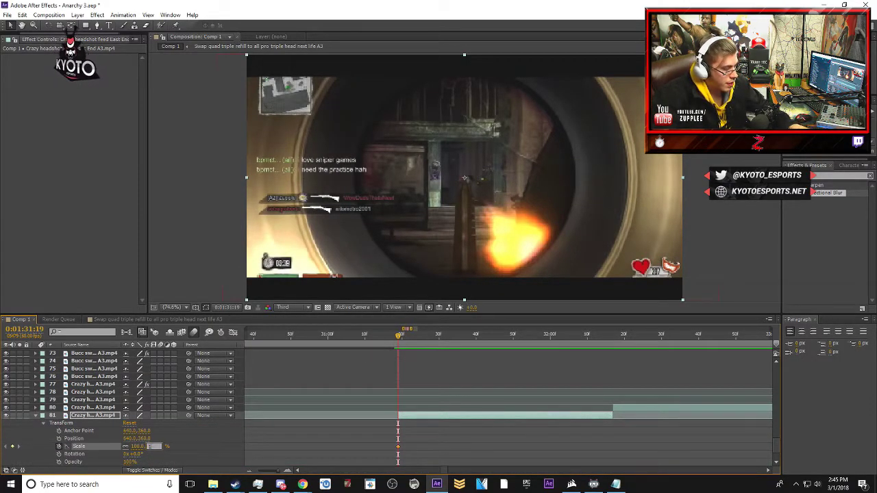
pyautogui.write('109')
# - Set layer 81's Scale to 103% at its last frame, 0:01:32:16
pyautogui.click(613, 336)
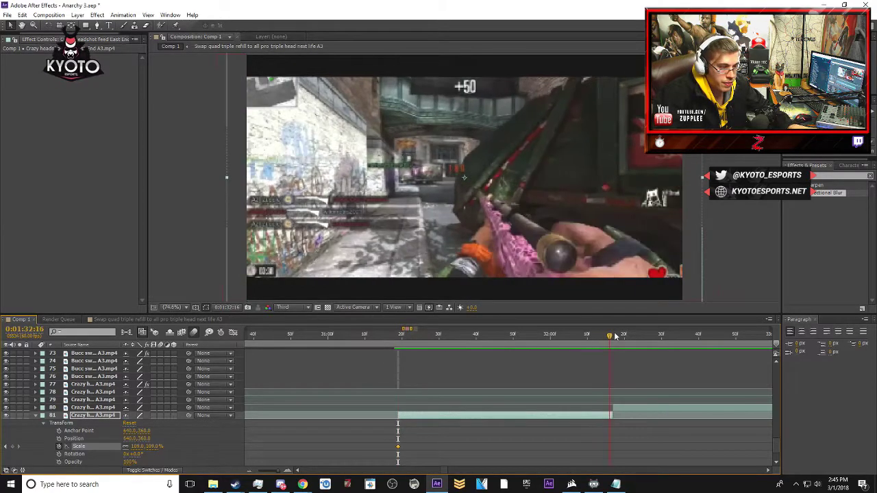
pyautogui.moveTo(613, 336); pyautogui.dragTo(610, 336)
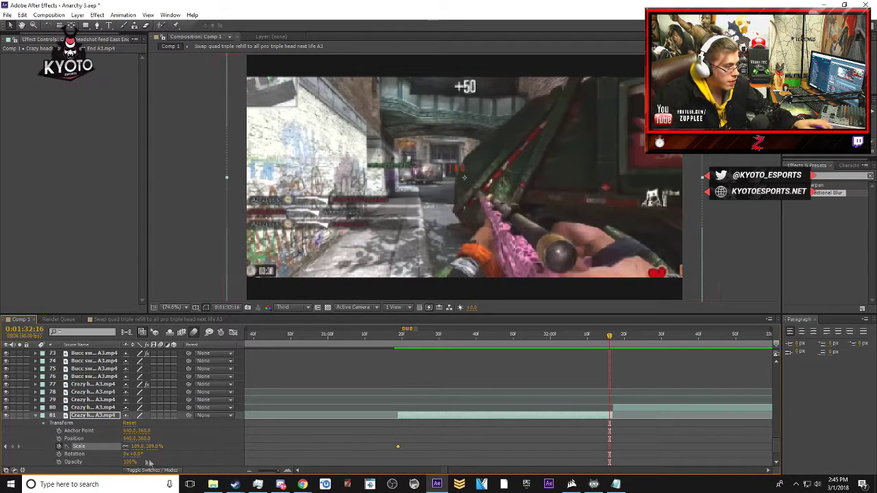
pyautogui.write('103')
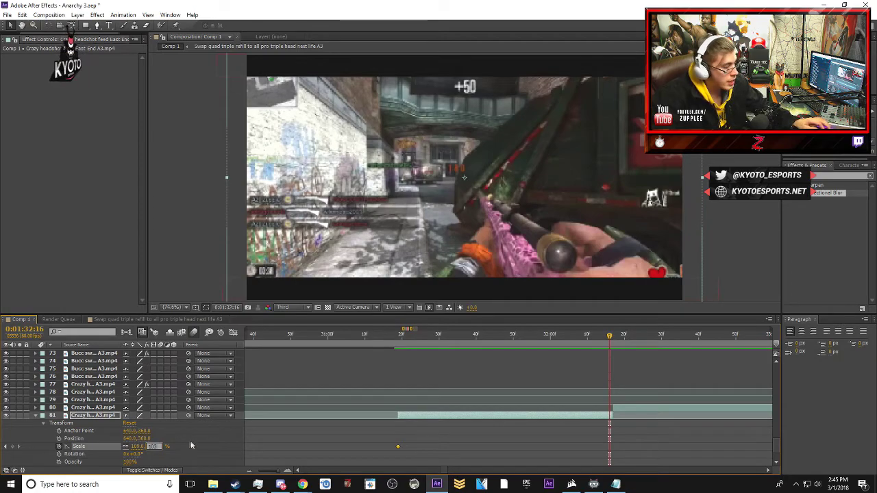
pyautogui.click(103, 437)
pyautogui.click(35, 415)
# - Add a Scale keyframe of 109% on layer 80 at its first frame, 0:01:32:17
pyautogui.press('-')
pyautogui.press('-')
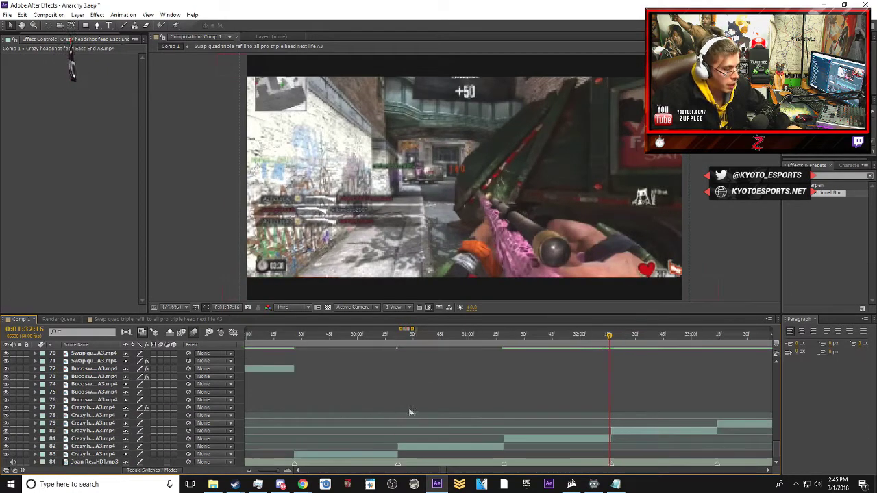
pyautogui.press('-')
pyautogui.moveTo(444, 471); pyautogui.dragTo(458, 470)
pyautogui.click(355, 431)
pyautogui.press('=')
pyautogui.press('=')
pyautogui.press('=')
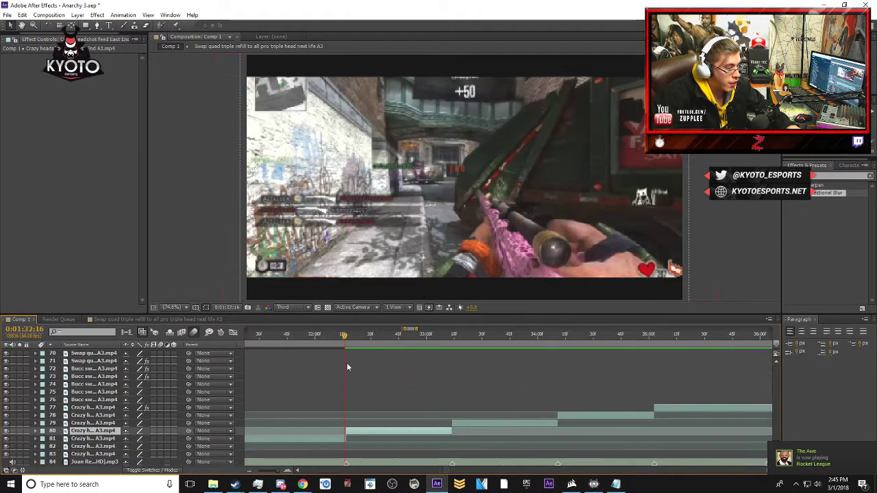
pyautogui.click(348, 337)
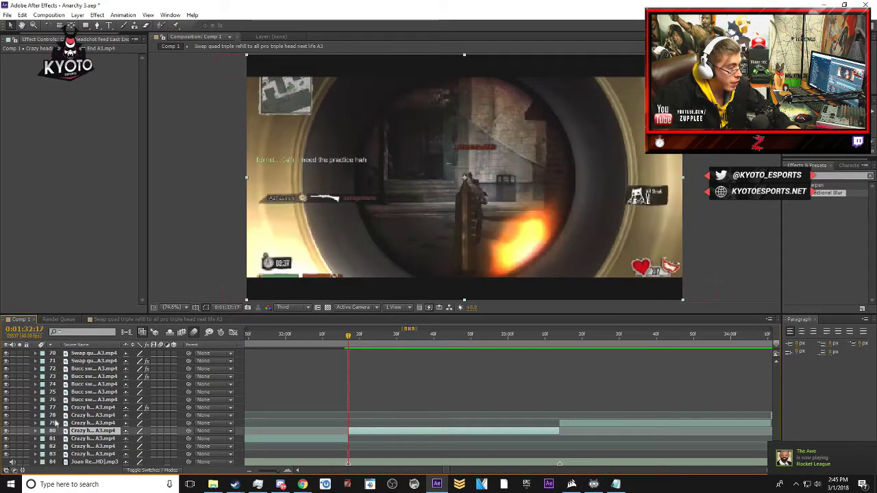
pyautogui.click(37, 430)
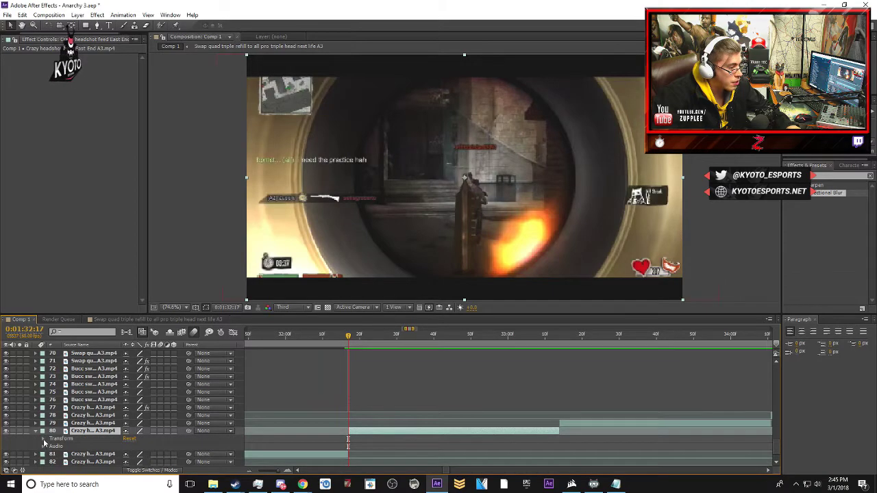
pyautogui.click(43, 440)
pyautogui.click(59, 447)
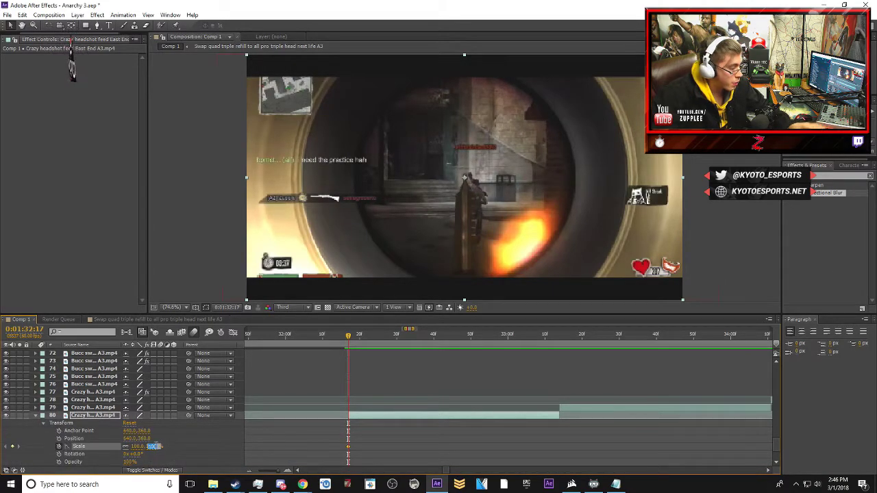
pyautogui.write('109')
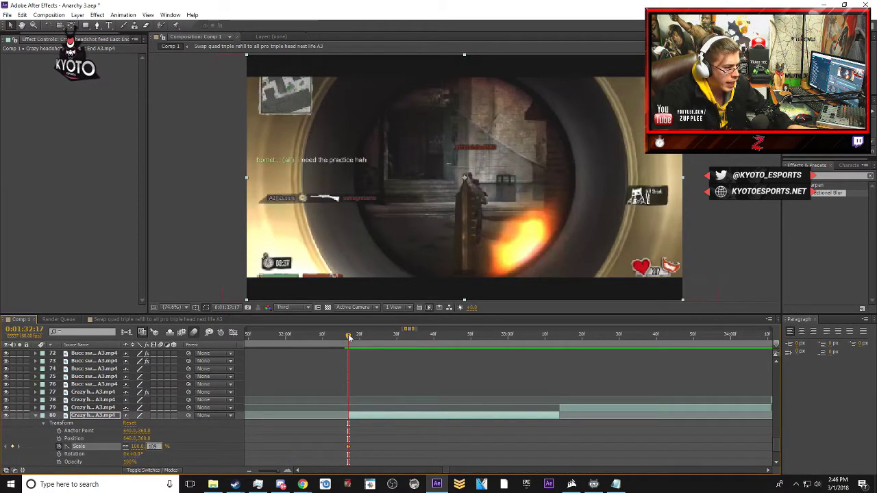
# - Set layer 80's Scale to 103% at its last frame, 0:01:33:13
pyautogui.moveTo(366, 338); pyautogui.dragTo(557, 347)
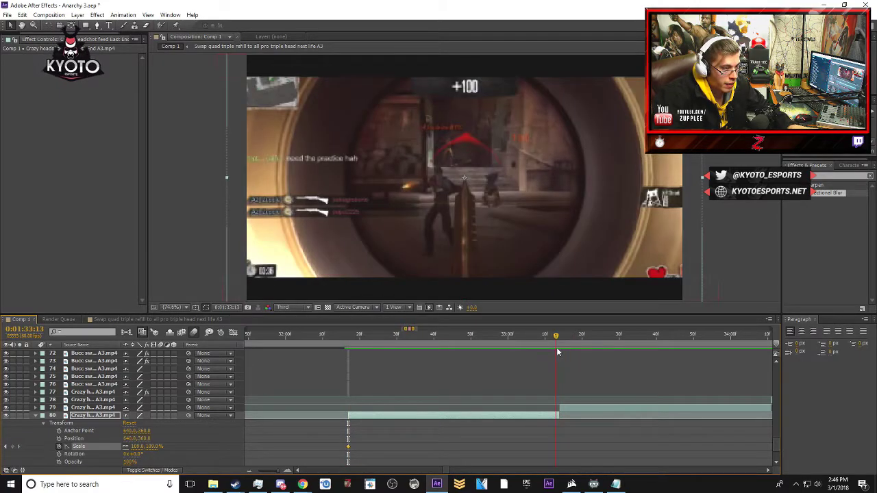
pyautogui.click(152, 447)
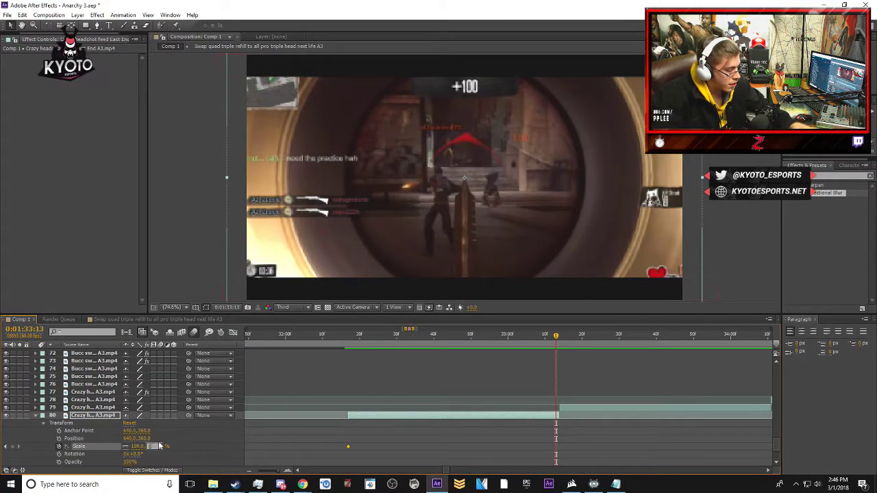
pyautogui.write('103')
pyautogui.click(198, 439)
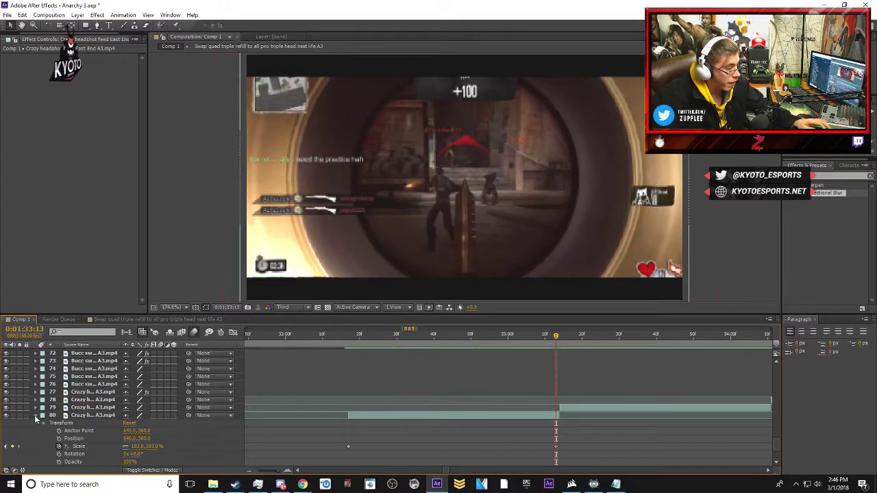
pyautogui.click(36, 416)
# - Add a Scale keyframe of 109% on layer 79 at its first frame, 0:01:33:14
pyautogui.press('-')
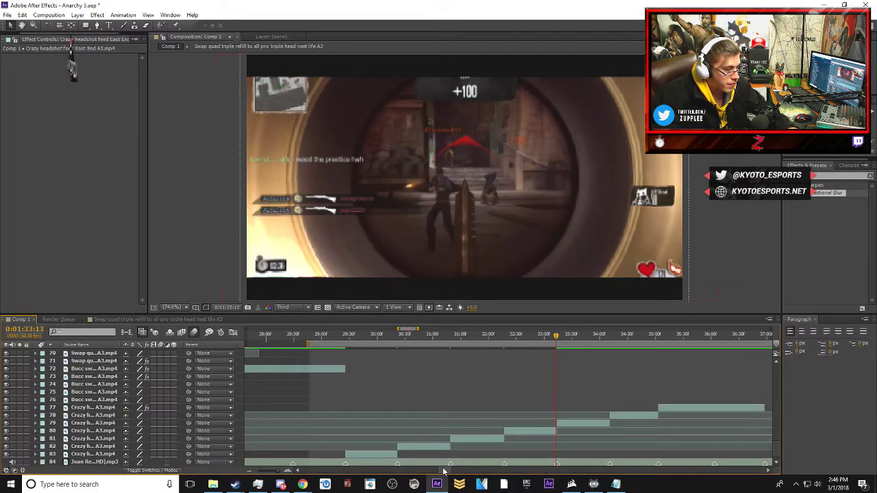
pyautogui.press('-')
pyautogui.press('-')
pyautogui.click(417, 422)
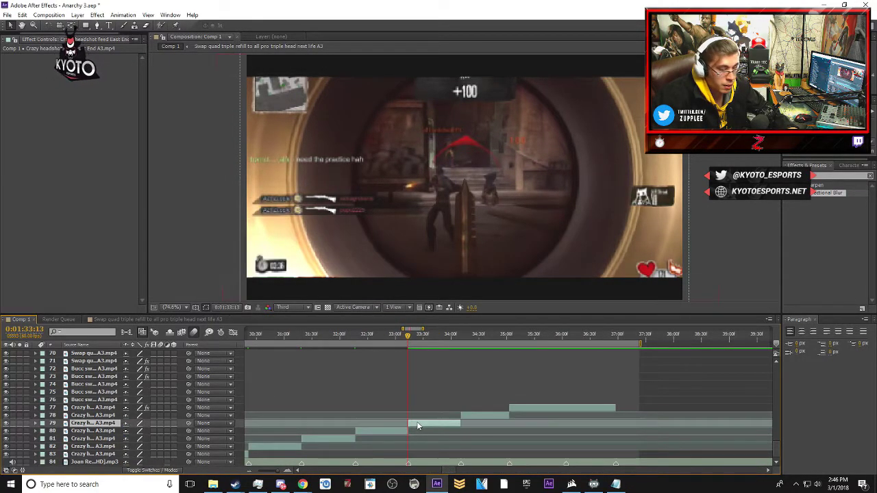
pyautogui.press('=')
pyautogui.press('=')
pyautogui.press('=')
pyautogui.press('pagedown')
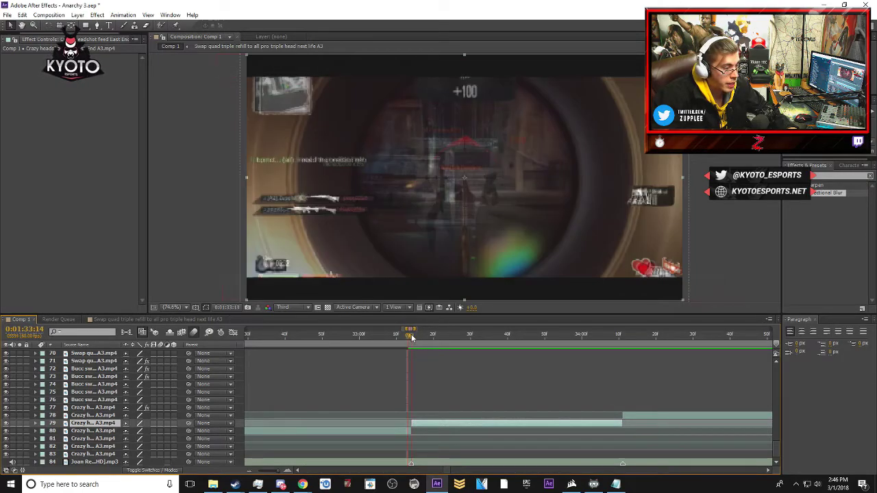
pyautogui.click(36, 423)
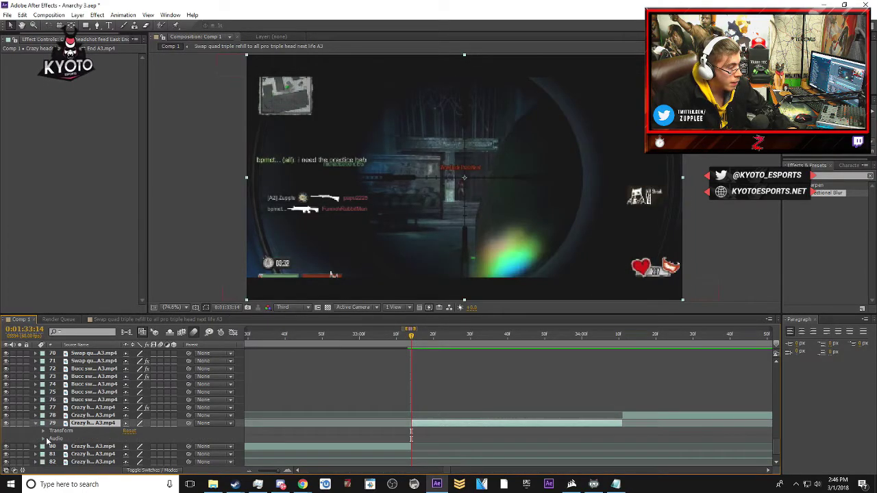
pyautogui.click(43, 430)
pyautogui.scroll(-1, 68, 451)
pyautogui.click(59, 447)
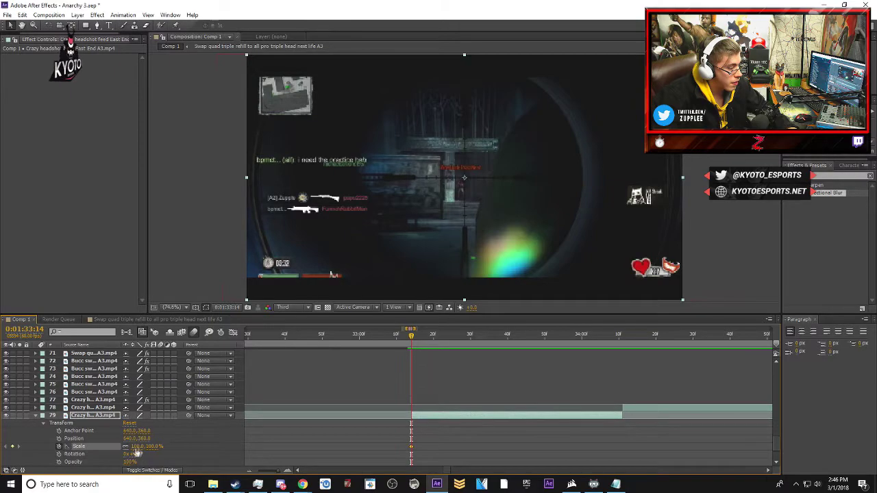
pyautogui.click(152, 446)
pyautogui.write('109')
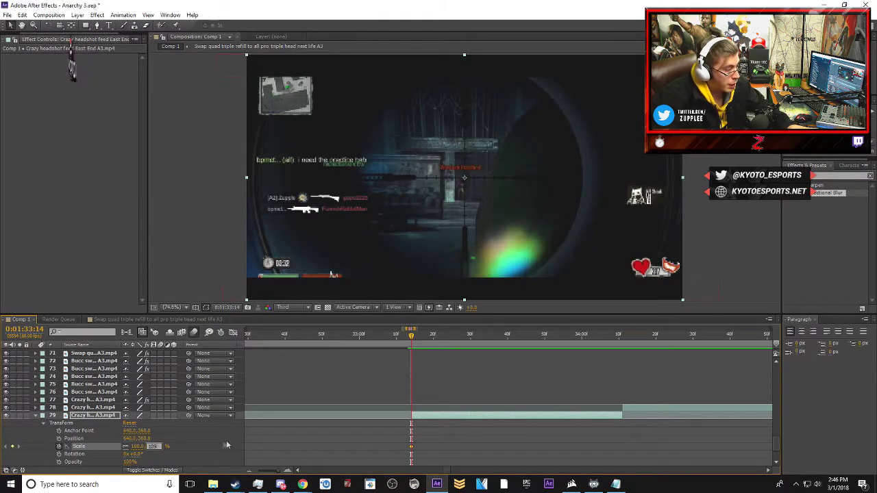
# - Set layer 79's Scale to 103% at its last frame, 0:01:34:10
pyautogui.moveTo(415, 337); pyautogui.dragTo(623, 339)
pyautogui.click(152, 447)
pyautogui.write('103')
pyautogui.click(212, 443)
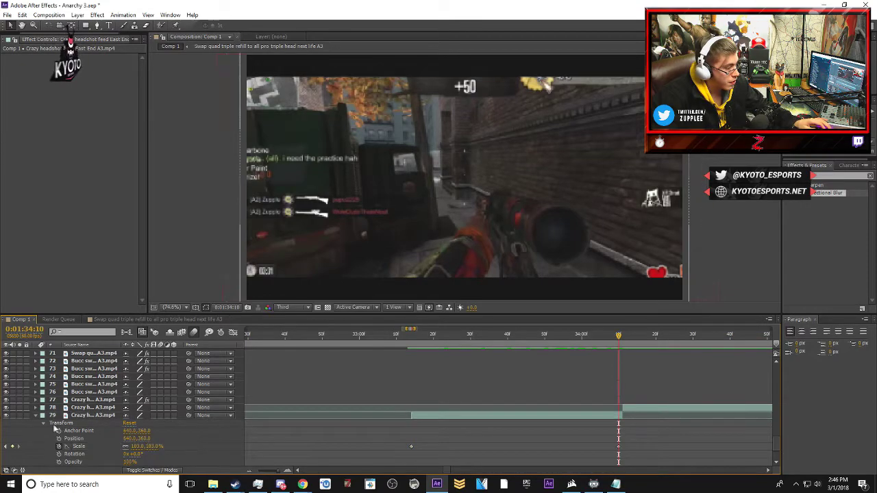
pyautogui.click(36, 417)
# - Add a Scale keyframe of 109% on layer 78 at its first frame, 0:01:34:11
pyautogui.press('-')
pyautogui.press('-')
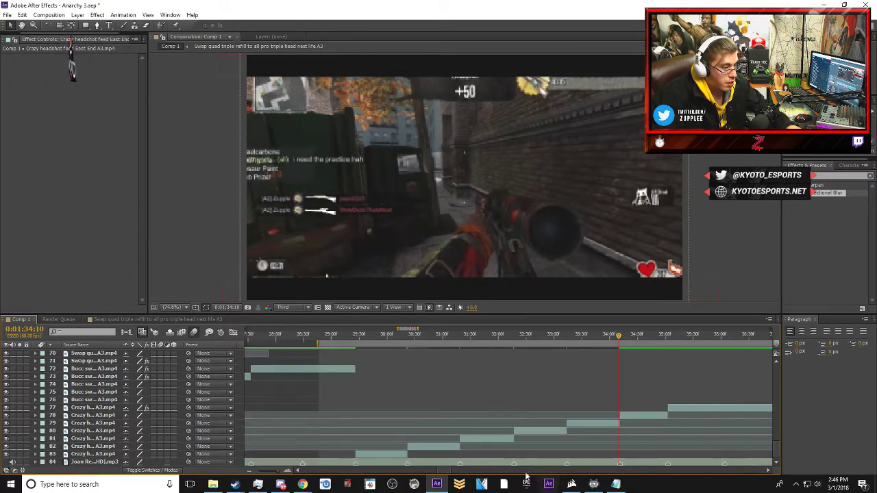
pyautogui.moveTo(464, 472); pyautogui.dragTo(466, 471)
pyautogui.press('-')
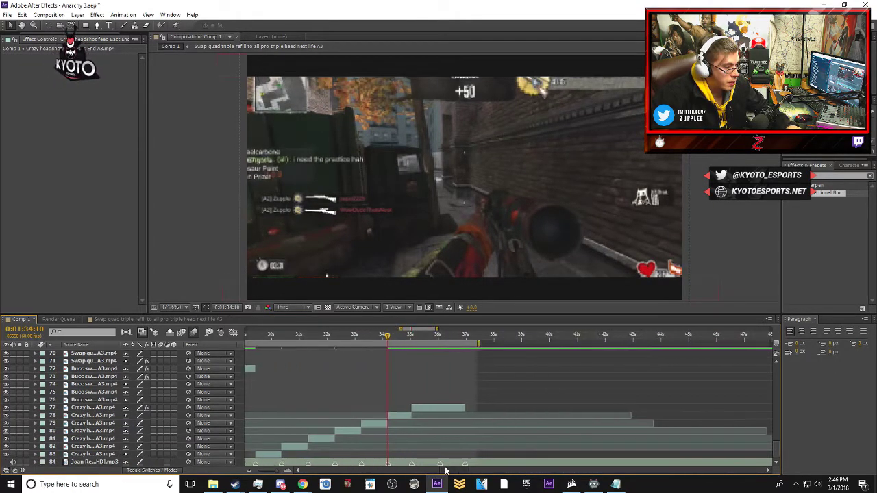
pyautogui.click(395, 415)
pyautogui.press('=')
pyautogui.press('=')
pyautogui.press('=')
pyautogui.press('=')
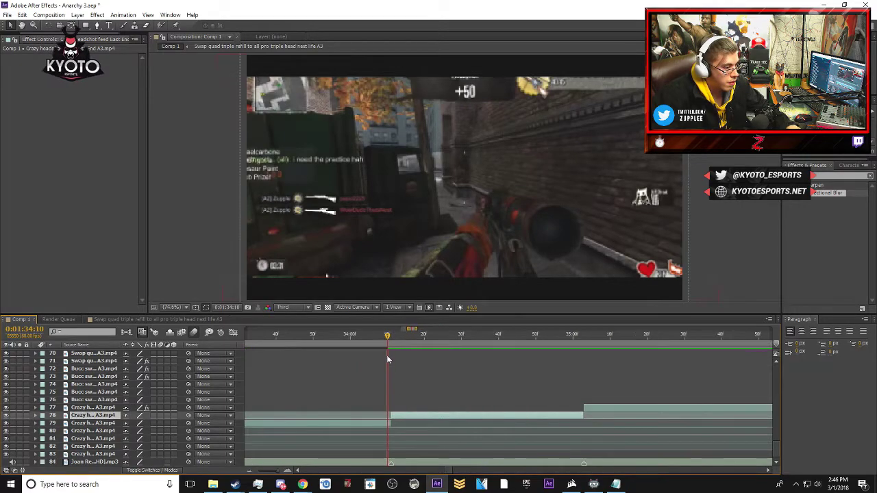
pyautogui.click(391, 339)
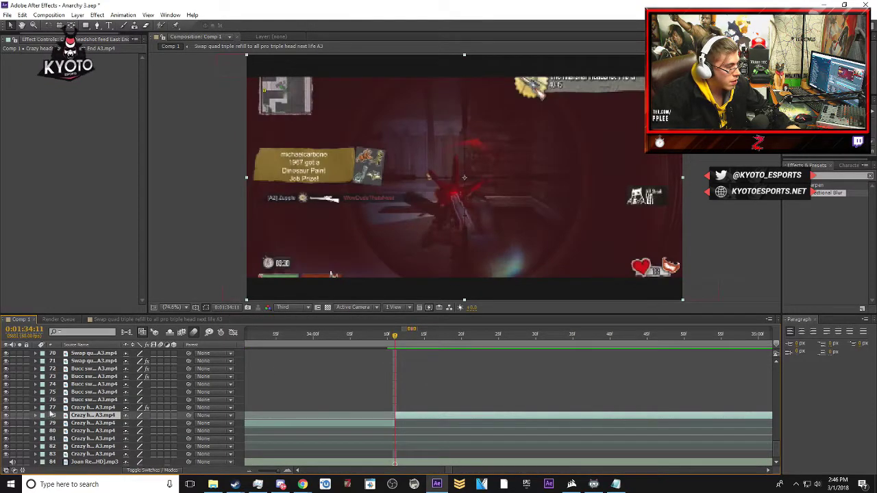
pyautogui.click(38, 416)
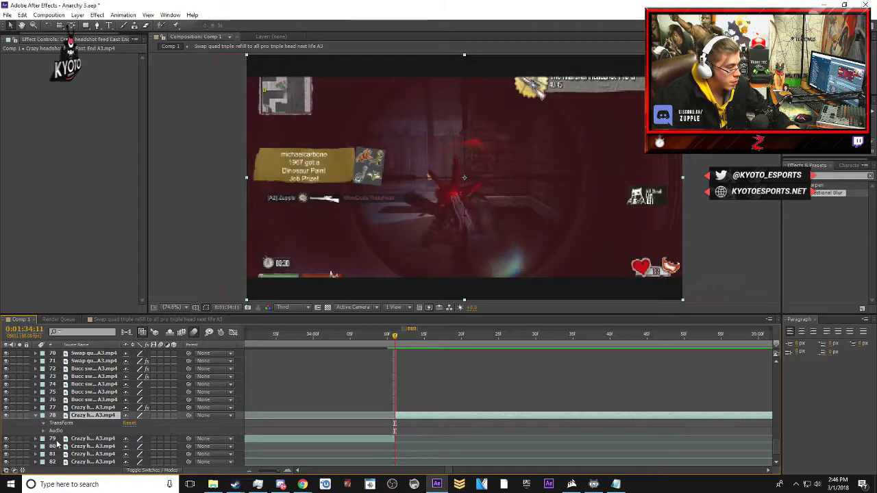
pyautogui.click(43, 423)
pyautogui.click(59, 446)
pyautogui.click(154, 446)
pyautogui.write('109')
# - Set layer 78's Scale to 103% at its last frame, 0:01:35:02
pyautogui.moveTo(395, 336); pyautogui.dragTo(441, 344)
pyautogui.press('-')
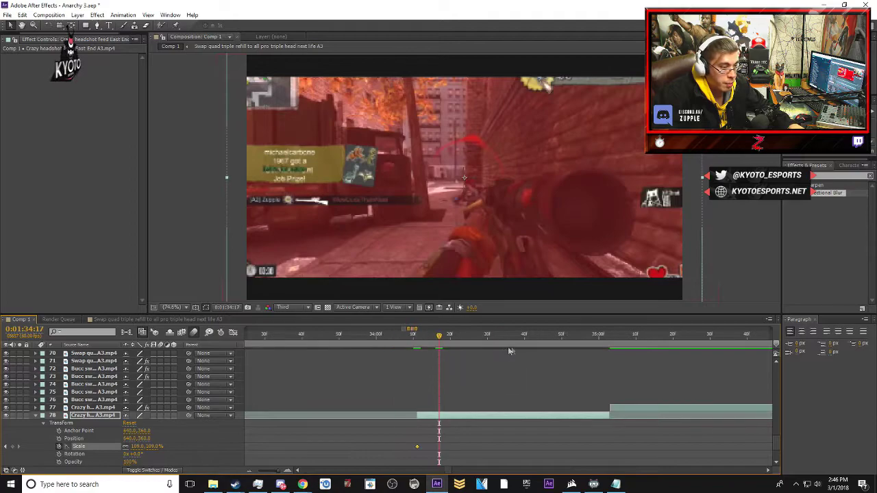
pyautogui.click(602, 338)
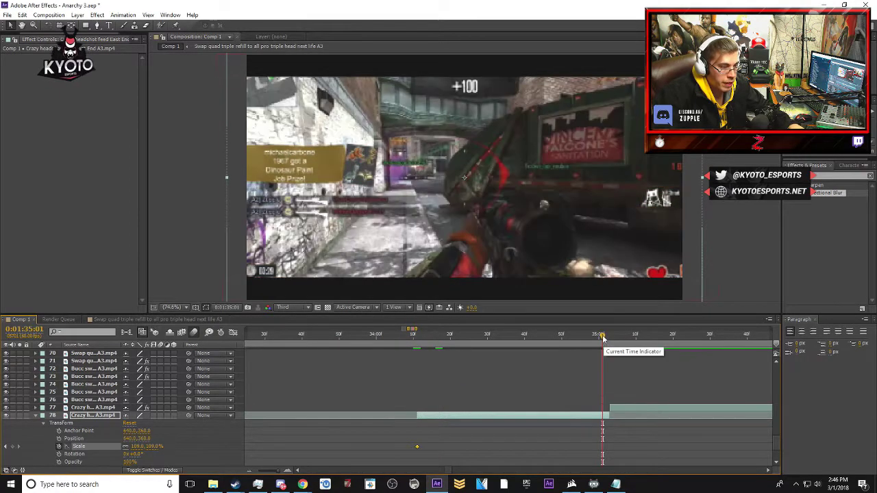
pyautogui.click(605, 338)
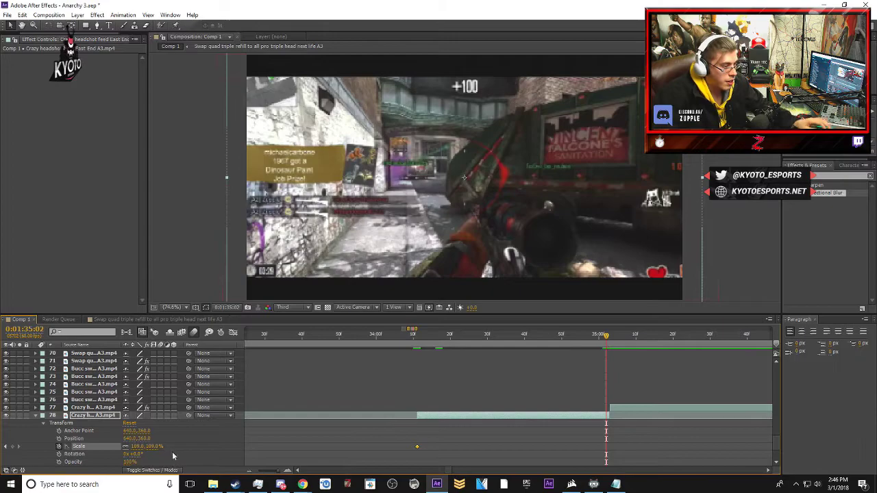
pyautogui.click(152, 446)
pyautogui.write('103')
pyautogui.press('Return')
pyautogui.click(42, 416)
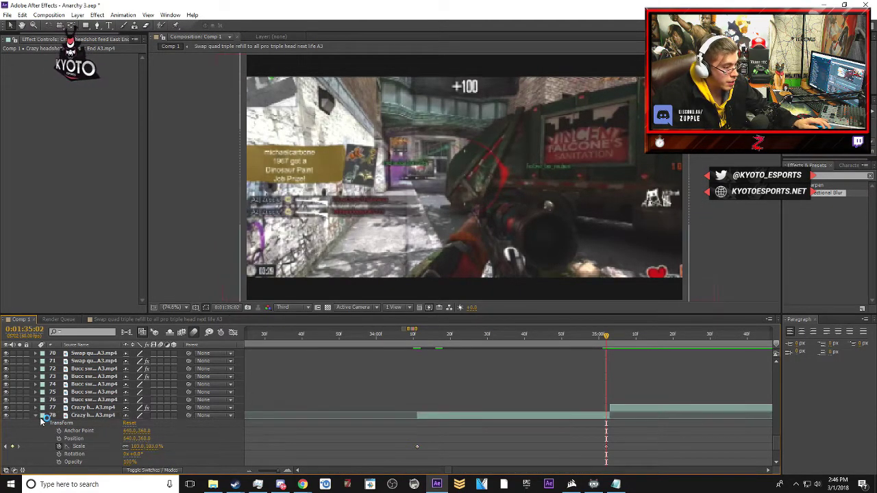
# - Add a Scale keyframe of 109% on layer 77 at its first frame, 0:01:35:03
pyautogui.press('-')
pyautogui.press('-')
pyautogui.press('-')
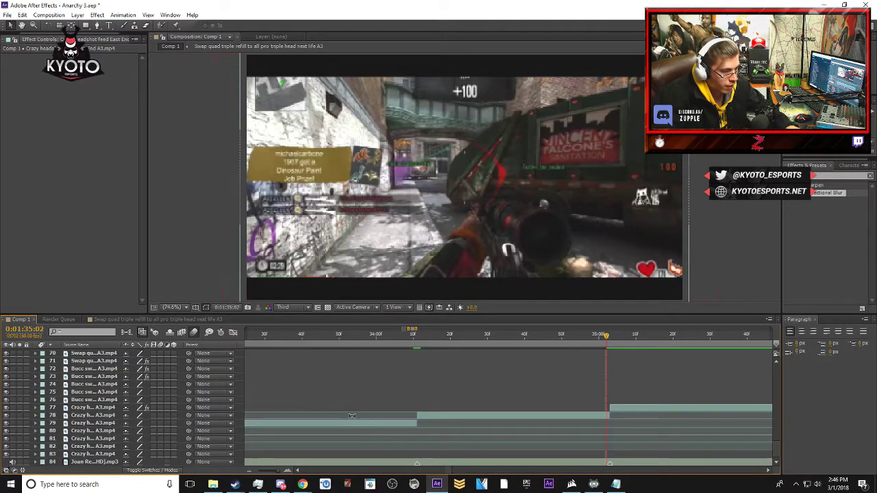
pyautogui.moveTo(444, 471); pyautogui.dragTo(453, 471)
pyautogui.click(302, 407)
pyautogui.press('=')
pyautogui.press('=')
pyautogui.press('=')
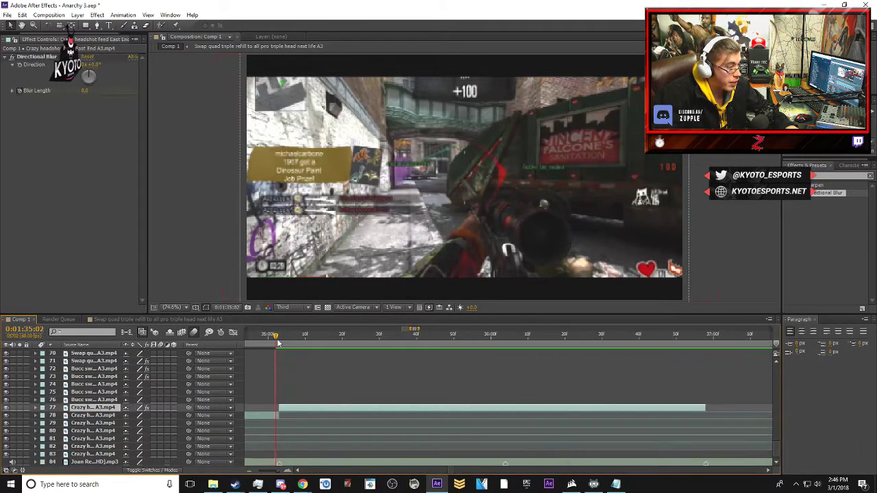
pyautogui.click(279, 339)
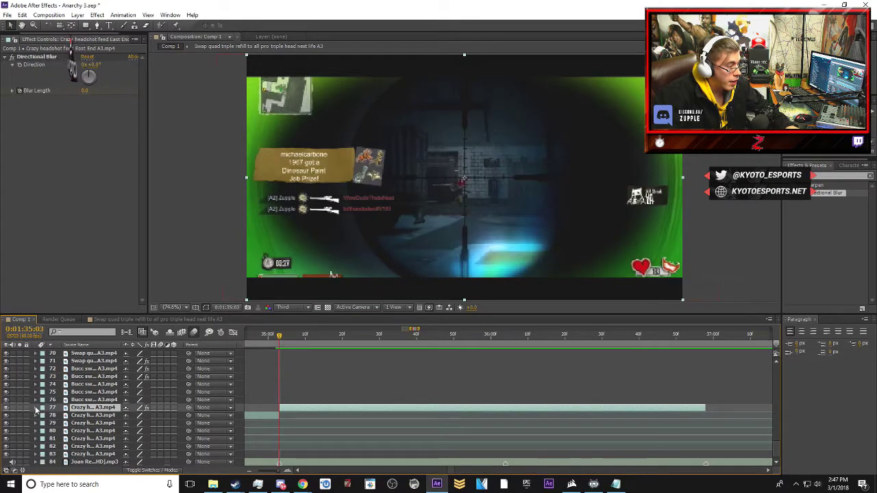
pyautogui.click(36, 408)
pyautogui.click(44, 431)
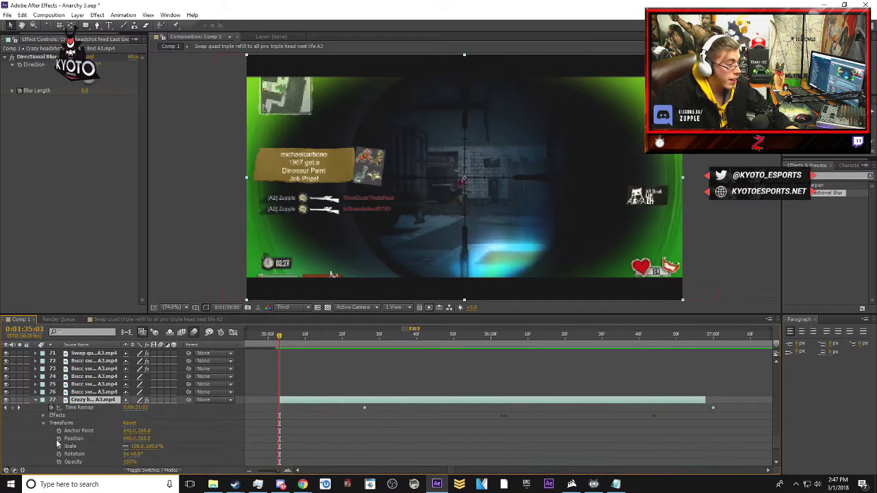
pyautogui.click(60, 447)
pyautogui.click(153, 447)
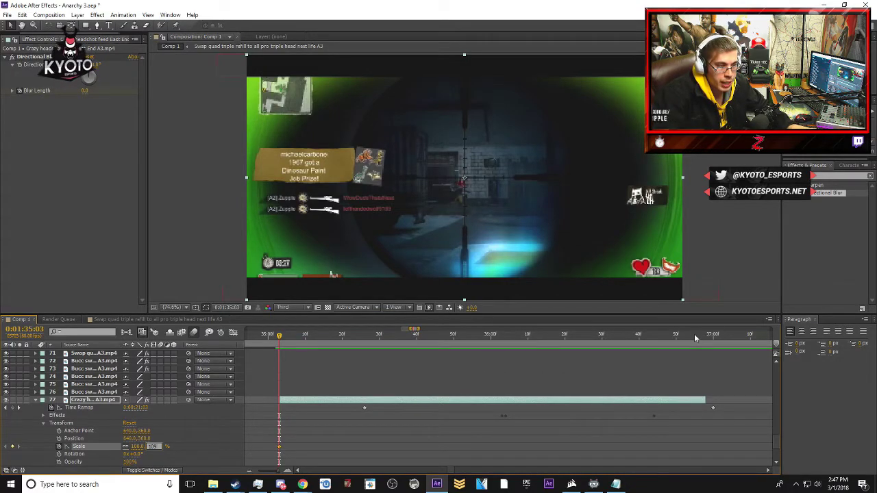
# - Set layer 77's Scale to 103% at the end of its clip, 0:01:36:57
pyautogui.moveTo(694, 334); pyautogui.dragTo(702, 338)
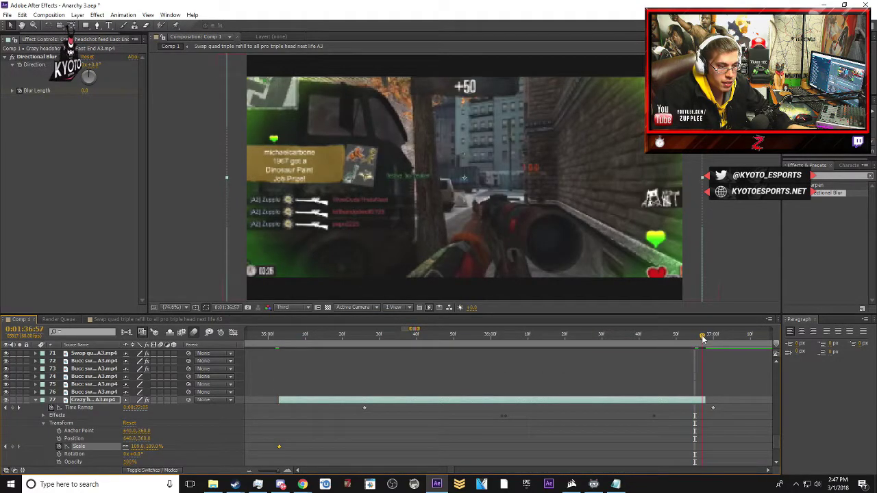
pyautogui.click(153, 446)
pyautogui.write('103')
pyautogui.press('Return')
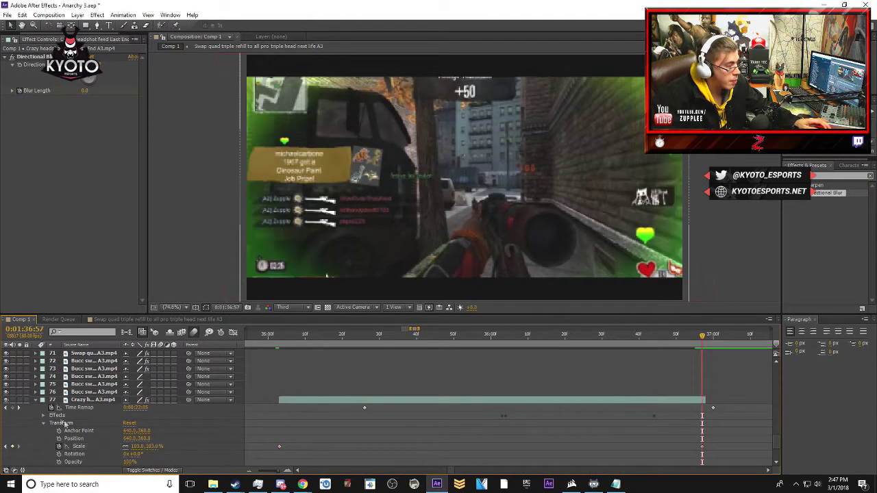
pyautogui.click(39, 401)
# - Move the current time to 0:01:34:17 and shorten the work area so it starts midway through layer 79's clip
pyautogui.press('-')
pyautogui.press('-')
pyautogui.press('-')
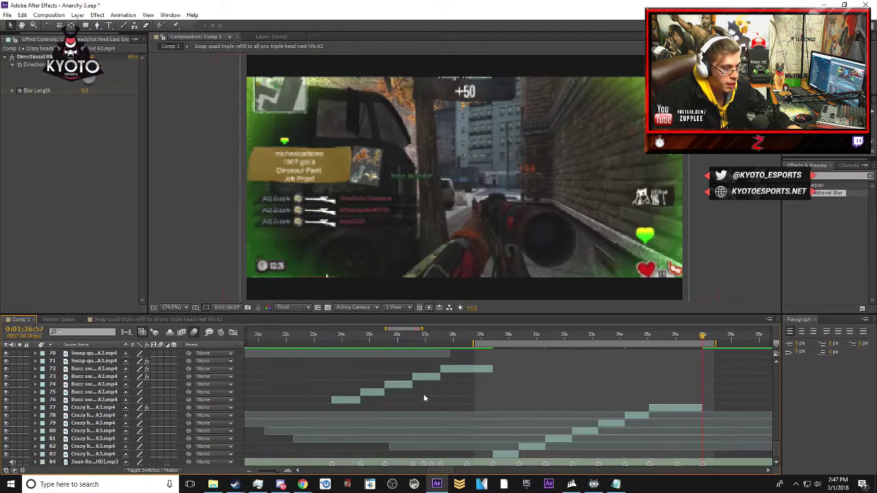
pyautogui.press('space')
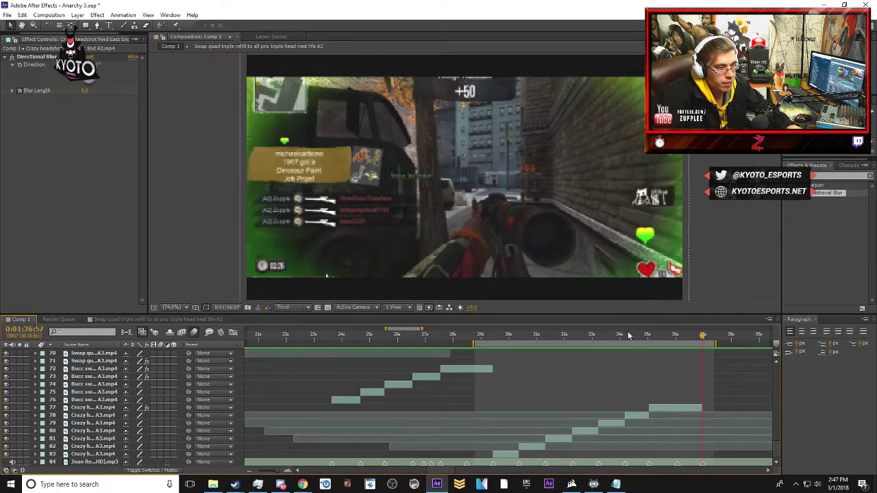
pyautogui.click(628, 336)
pyautogui.moveTo(472, 344); pyautogui.dragTo(608, 347)
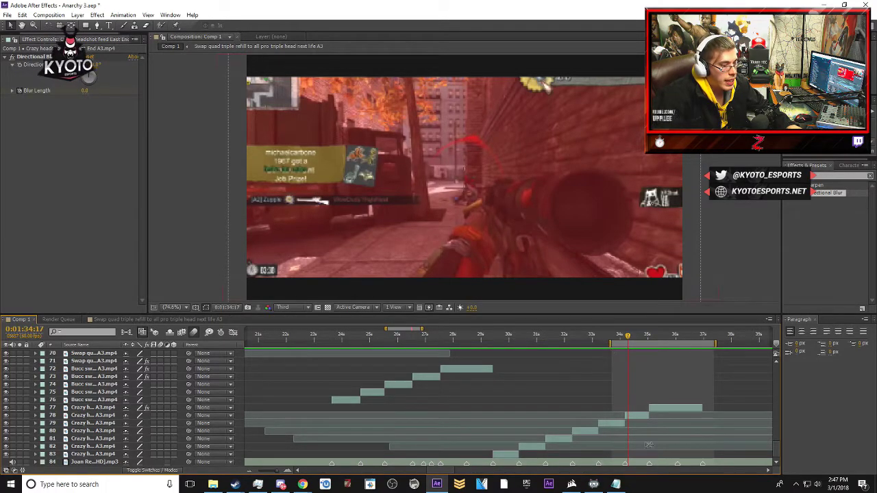
# - Preview the work area and add beat markers to audio layer 84 along the second half of layer 78's clip
pyautogui.click(683, 463)
pyautogui.press('space')
pyautogui.press('space')
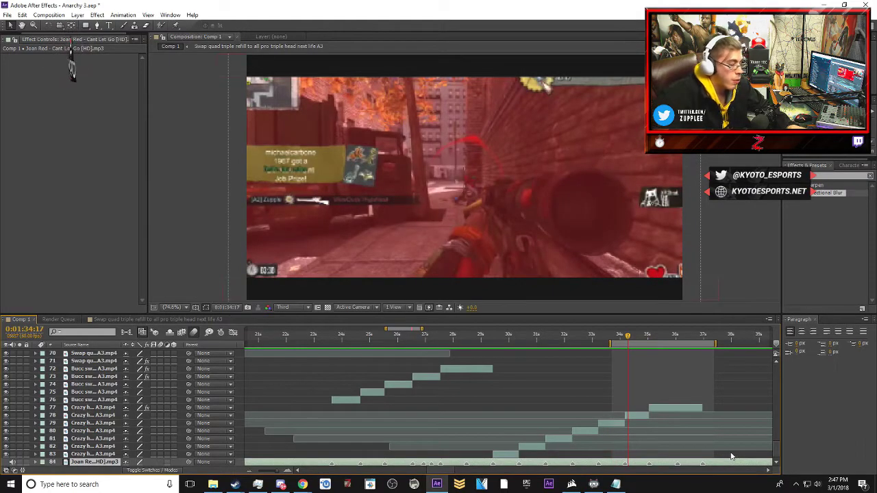
pyautogui.press('=')
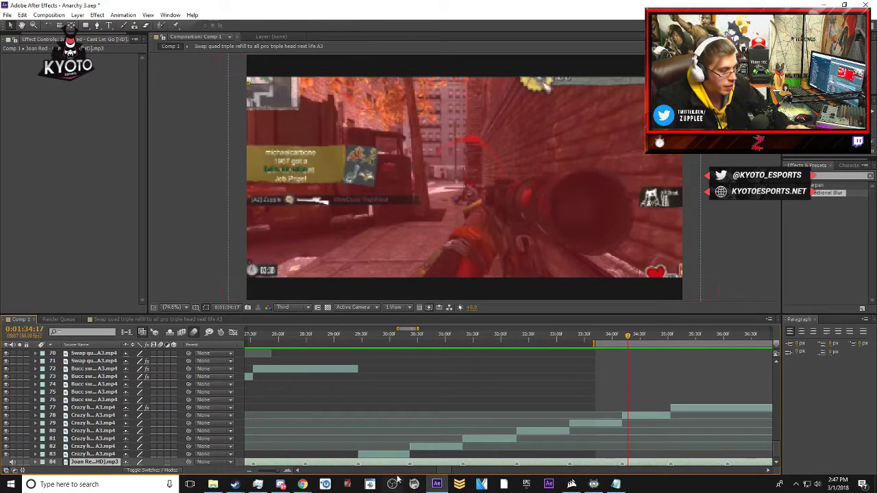
pyautogui.moveTo(444, 473); pyautogui.dragTo(469, 469)
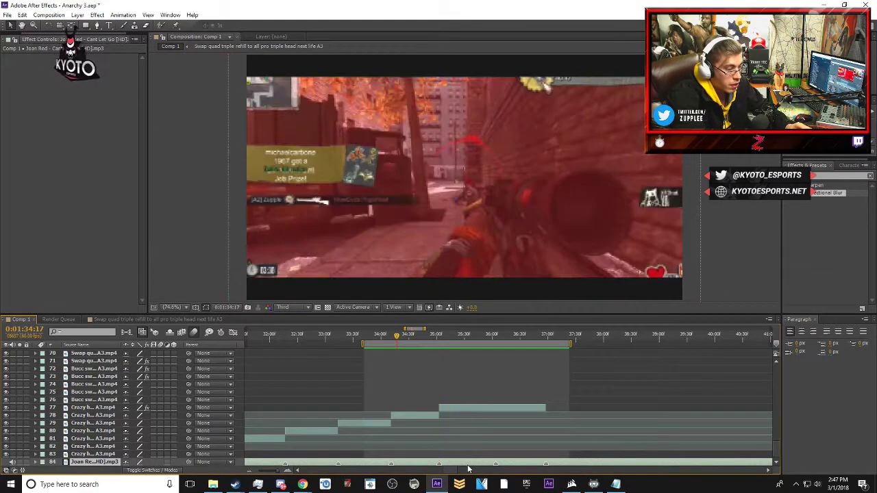
pyautogui.press('space')
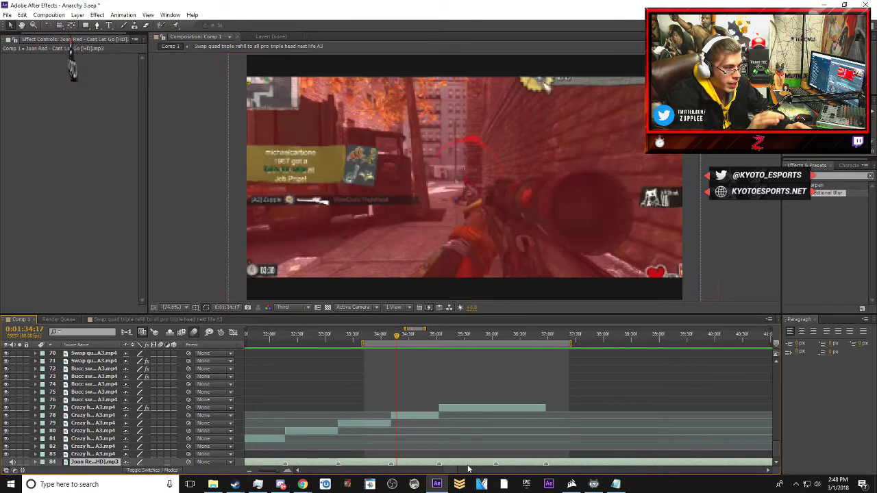
pyautogui.press('space')
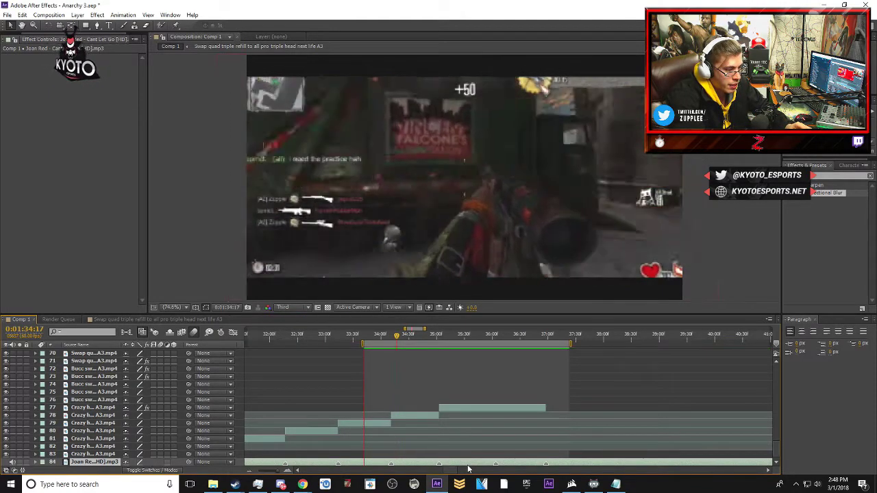
pyautogui.press('space')
pyautogui.press('space')
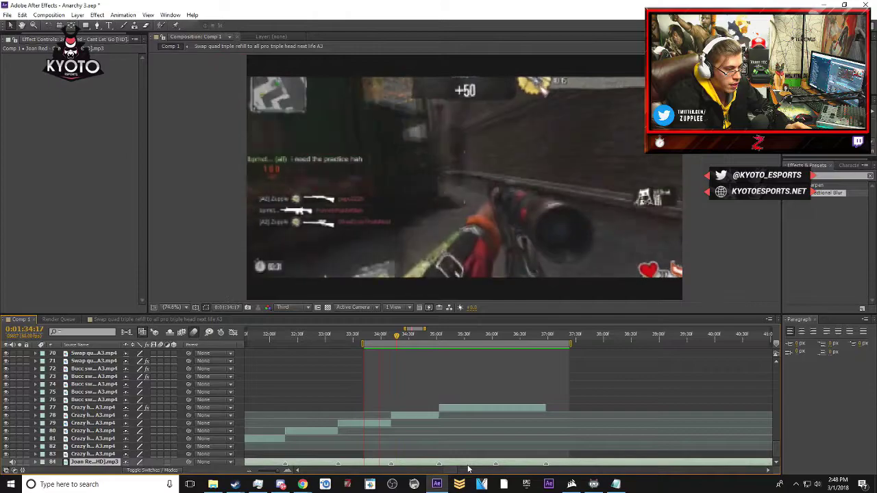
pyautogui.press('space')
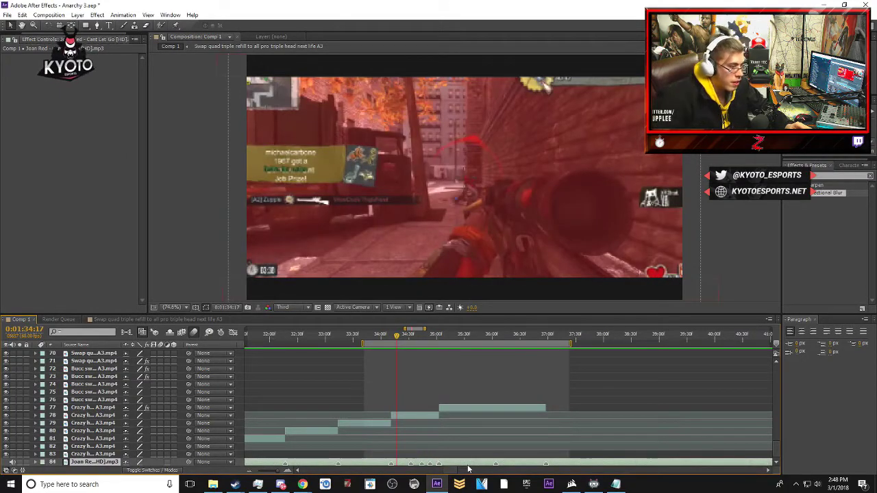
# - Add a marker to audio layer 84 at 0:01:34:28 and check the frames up to the end of layer 78's clip
pyautogui.moveTo(401, 341)
pyautogui.mouseDown()
pyautogui.moveTo(433, 337)
pyautogui.moveTo(397, 339)
pyautogui.moveTo(408, 338)
pyautogui.mouseUp()
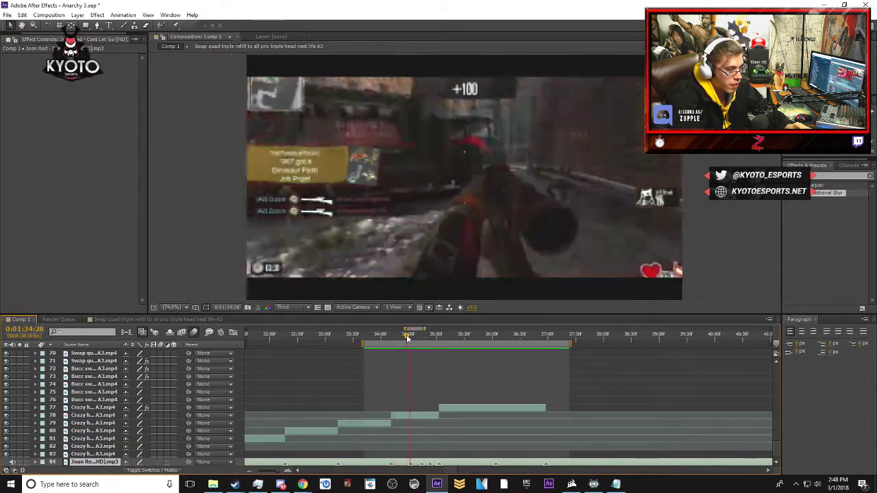
pyautogui.press('space')
pyautogui.press('=')
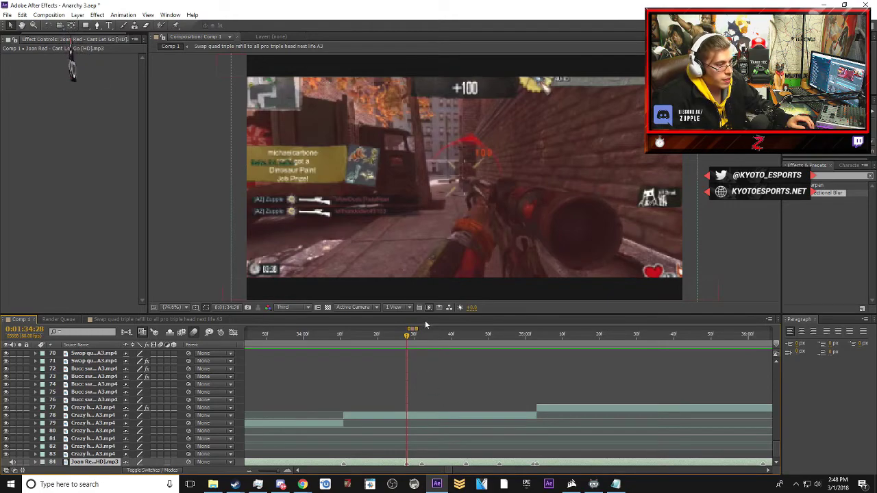
pyautogui.press('space')
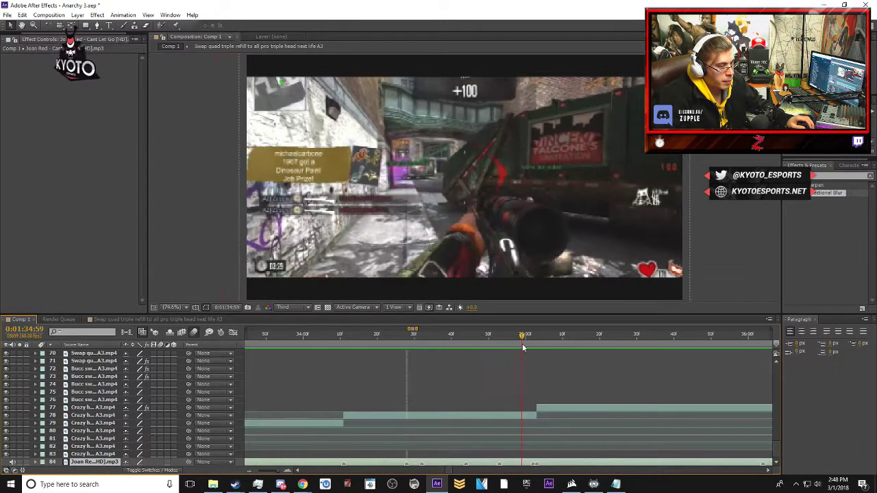
# - Move the current time to 0:01:34:25 and reveal layer 78's Transform properties
pyautogui.moveTo(405, 345); pyautogui.dragTo(395, 352)
pyautogui.click(404, 418)
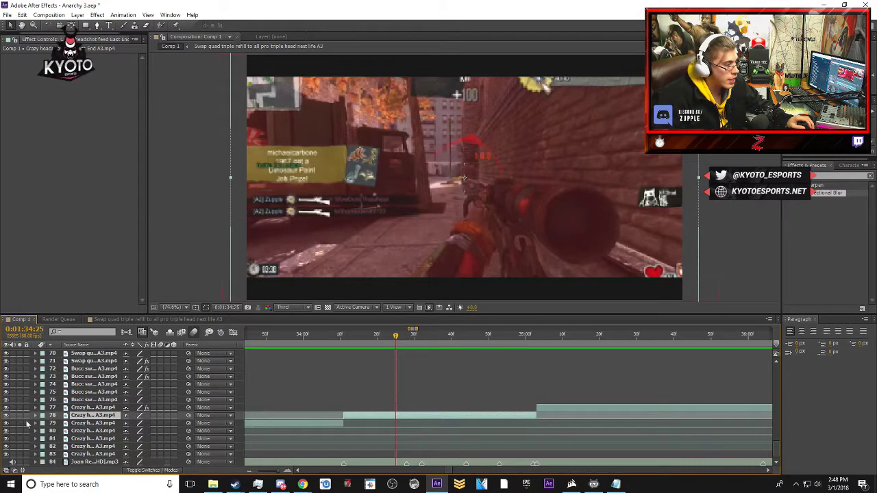
pyautogui.click(35, 416)
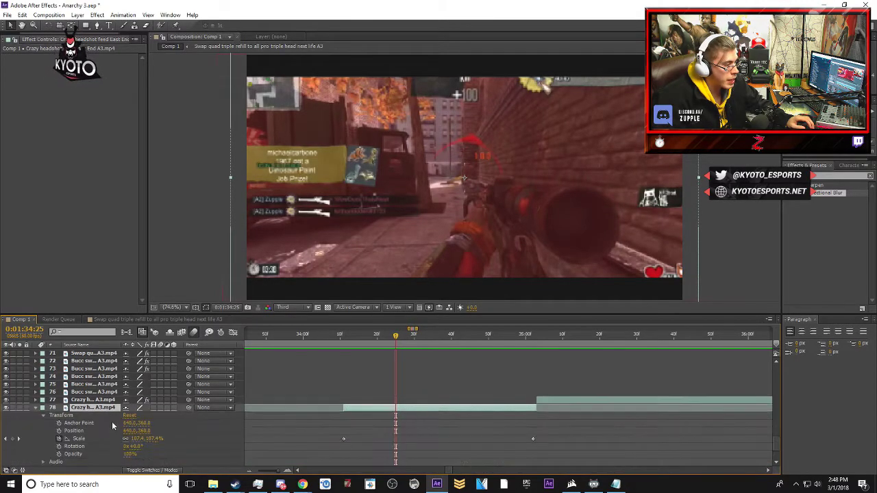
pyautogui.click(59, 454)
pyautogui.scroll(-1, 82, 450)
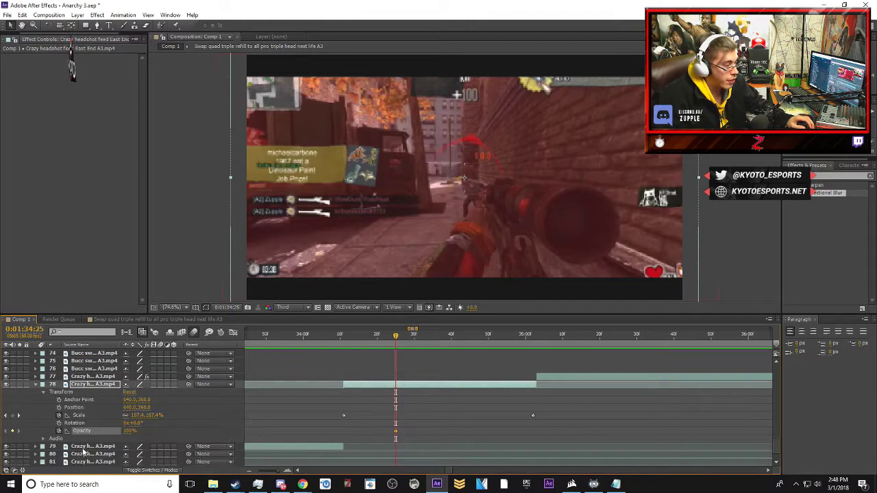
pyautogui.scroll(-1, 386, 389)
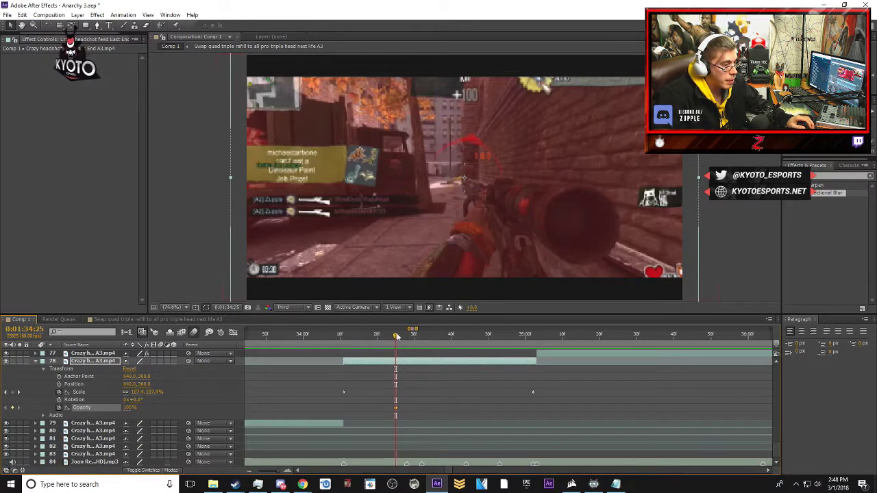
pyautogui.press('=')
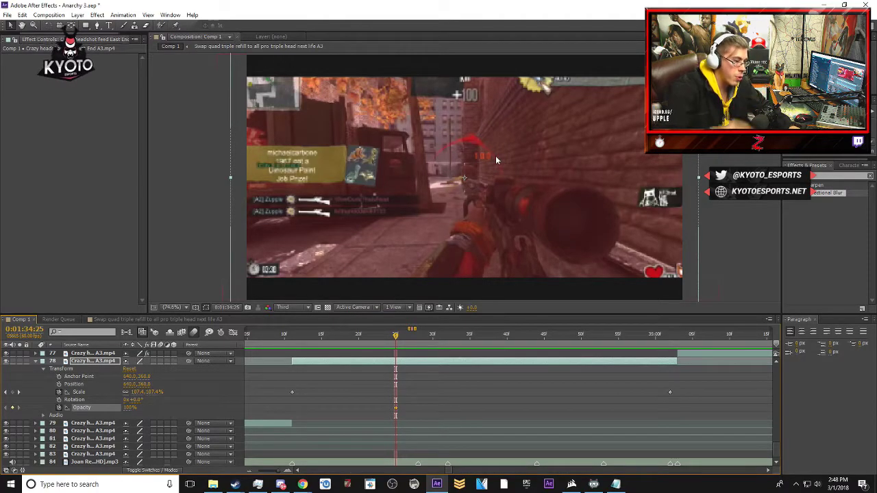
pyautogui.moveTo(127, 407); pyautogui.dragTo(87, 407)
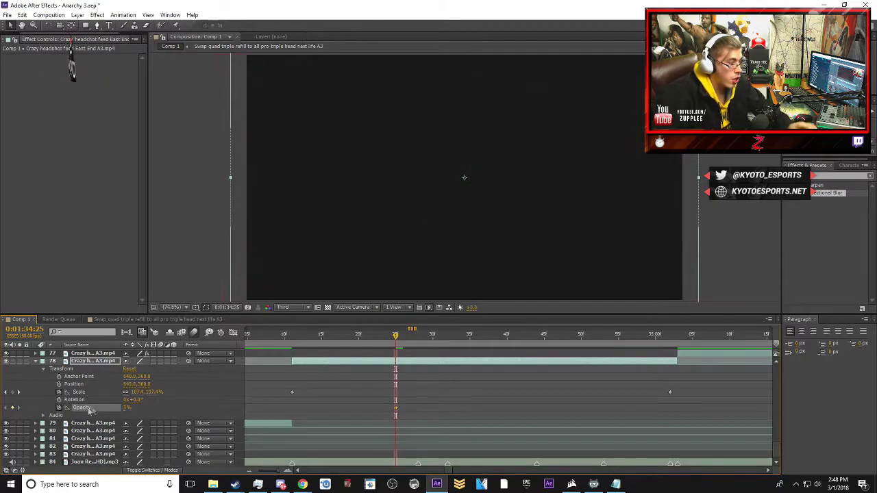
pyautogui.hotkey('ctrl', 'z')
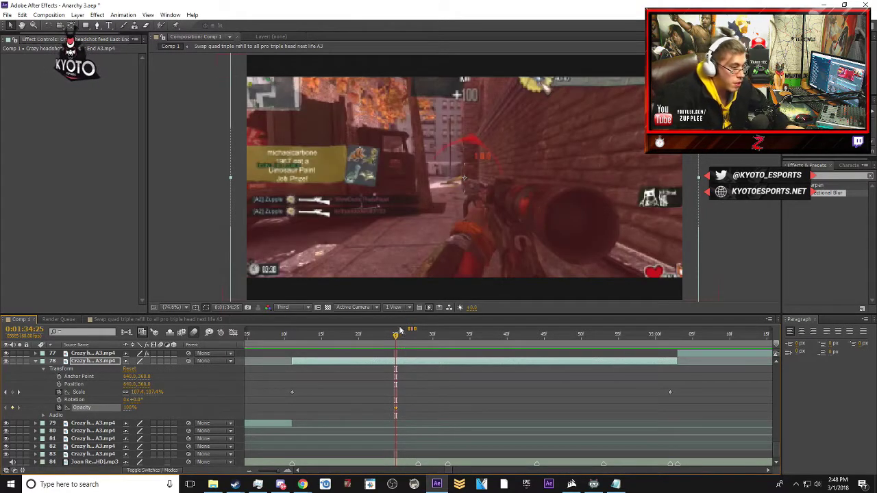
pyautogui.moveTo(401, 340)
pyautogui.mouseDown()
pyautogui.moveTo(418, 338)
pyautogui.moveTo(411, 338)
pyautogui.mouseUp()
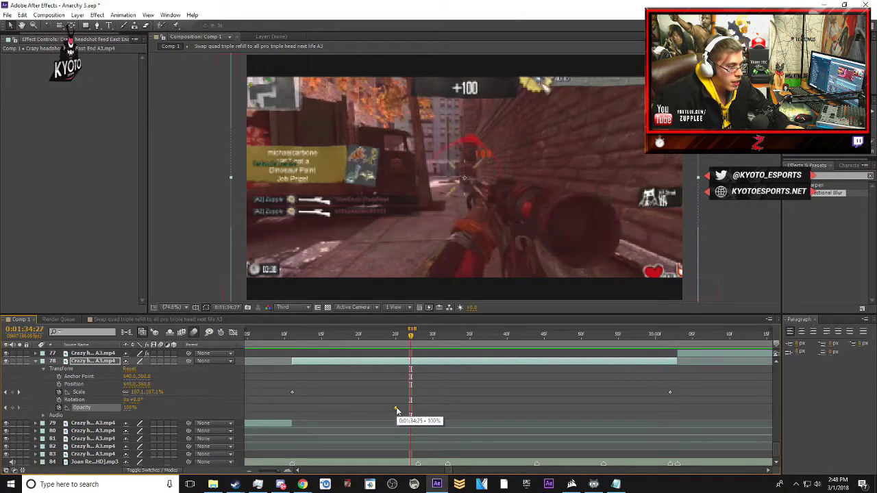
pyautogui.press('Delete')
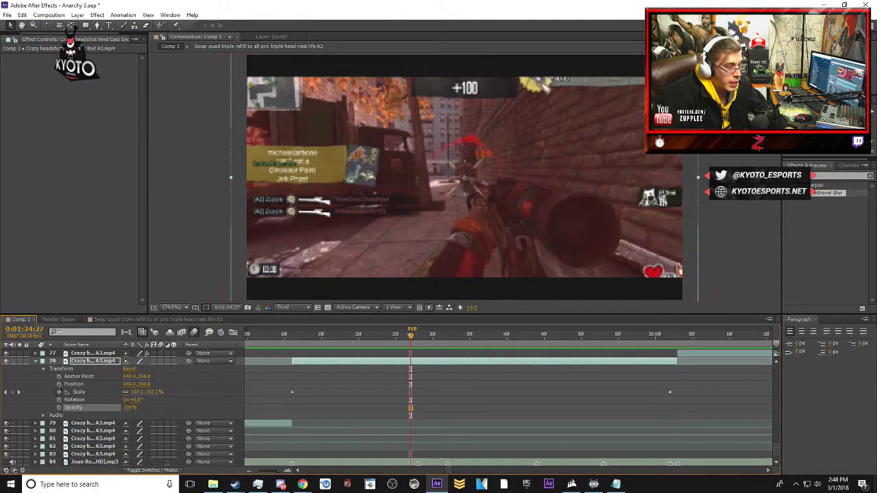
# - Move audio layer 84's marker at 0:01:34:28 one frame later to 0:01:34:29 and delete the next marker after it
pyautogui.click(417, 337)
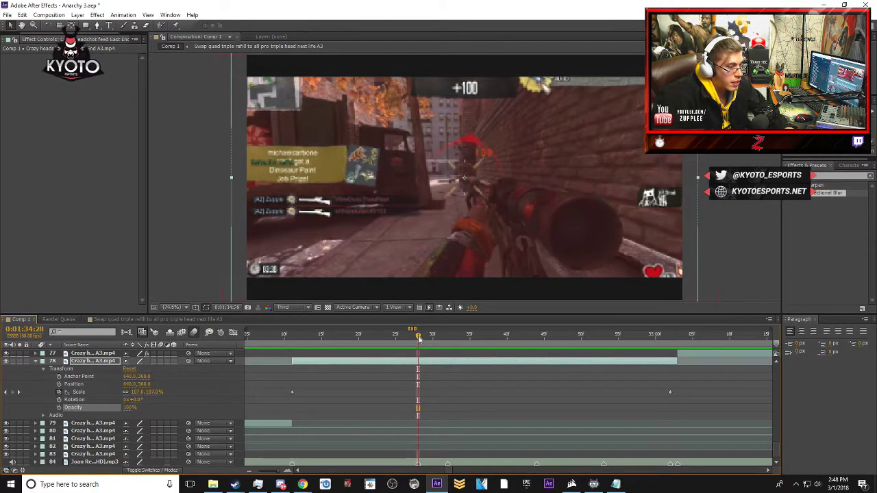
pyautogui.rightClick(419, 465)
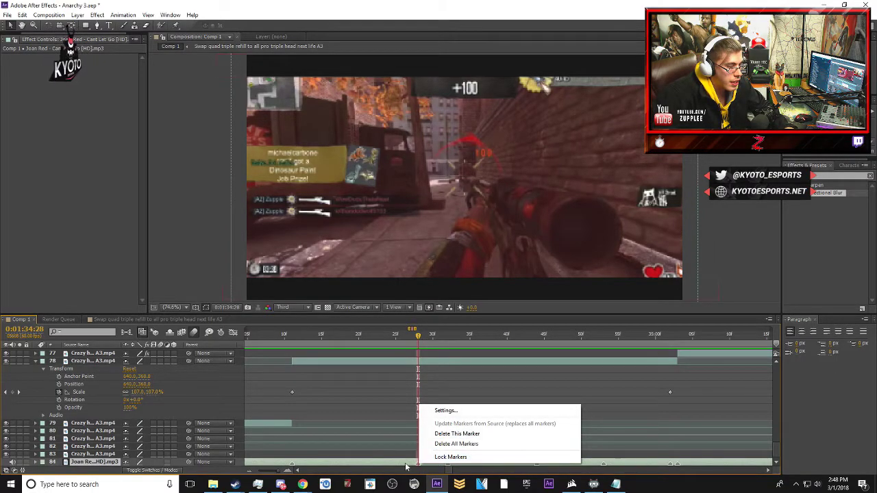
pyautogui.click(418, 466)
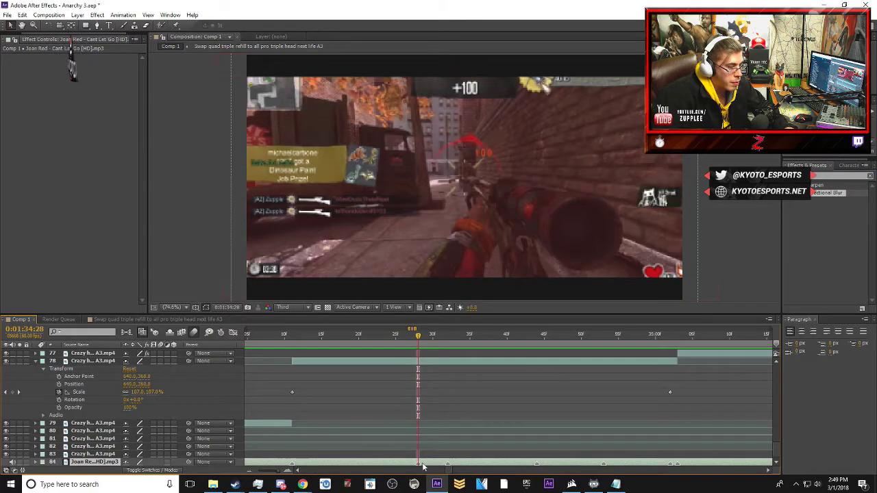
pyautogui.rightClick(448, 466)
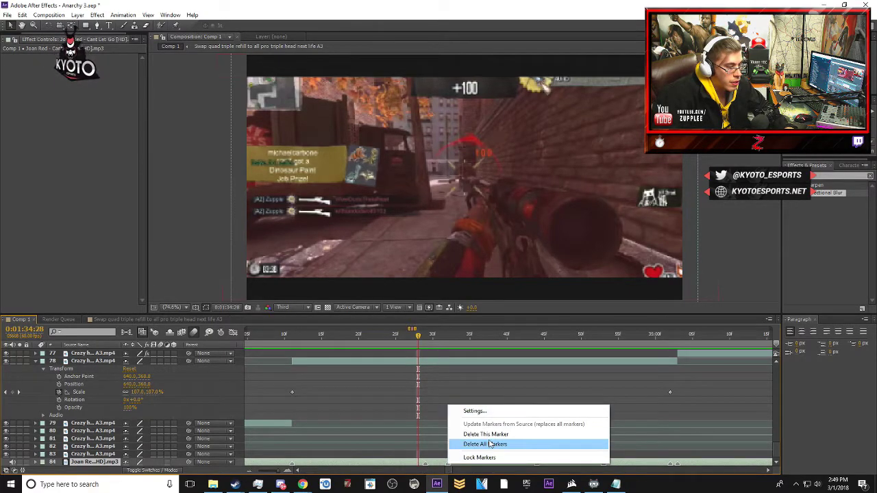
pyautogui.click(473, 434)
# - Keyframe layer 78's Opacity at 100% at 0:01:34:22 and 50% at 0:01:34:28
pyautogui.moveTo(422, 338); pyautogui.dragTo(377, 344)
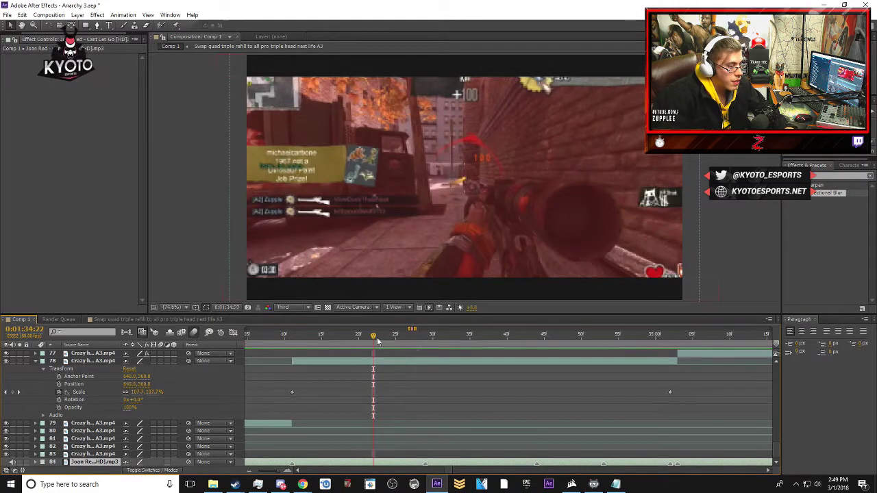
pyautogui.click(60, 408)
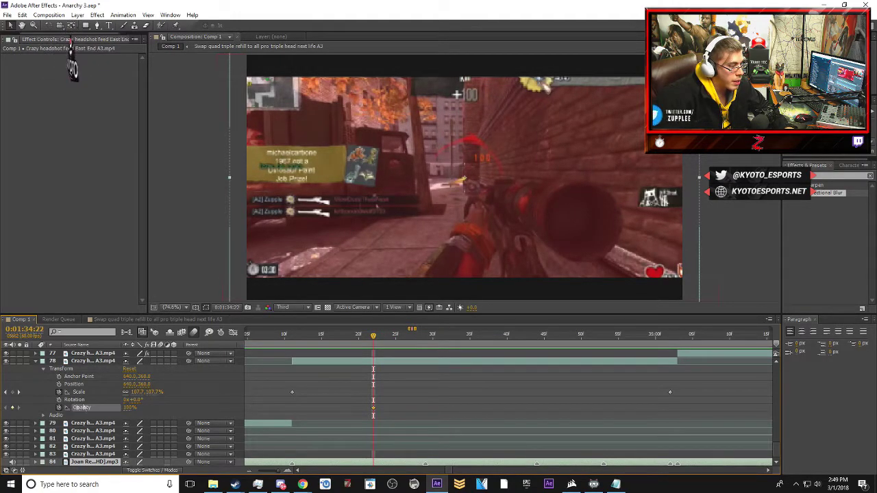
pyautogui.click(388, 339)
pyautogui.moveTo(407, 343)
pyautogui.mouseDown()
pyautogui.moveTo(426, 341)
pyautogui.moveTo(418, 340)
pyautogui.mouseUp()
pyautogui.click(130, 408)
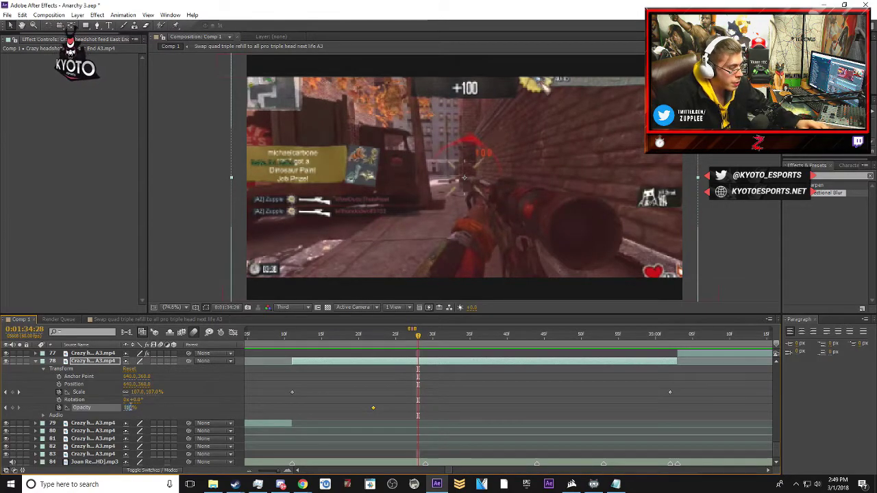
pyautogui.press('Return')
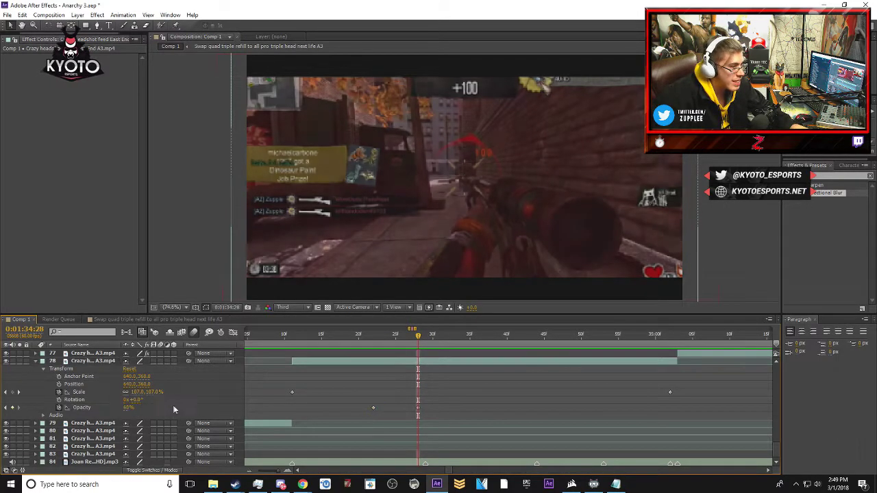
pyautogui.click(130, 408)
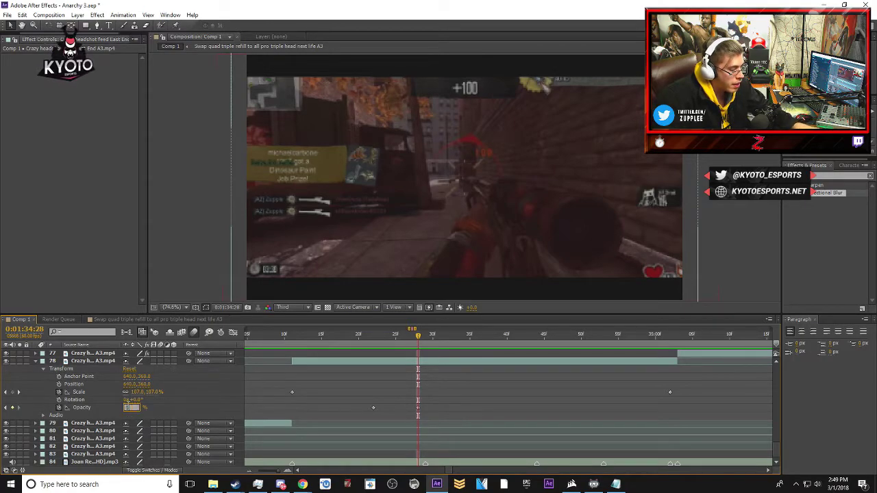
pyautogui.write('50')
pyautogui.press('Return')
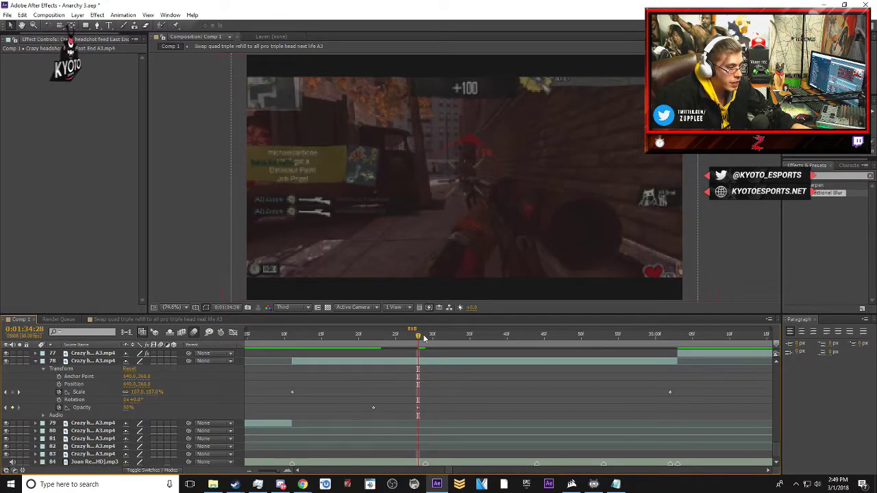
# - Set layer 78's Opacity to 100% at 0:01:34:29
pyautogui.moveTo(421, 340); pyautogui.dragTo(425, 340)
pyautogui.click(130, 407)
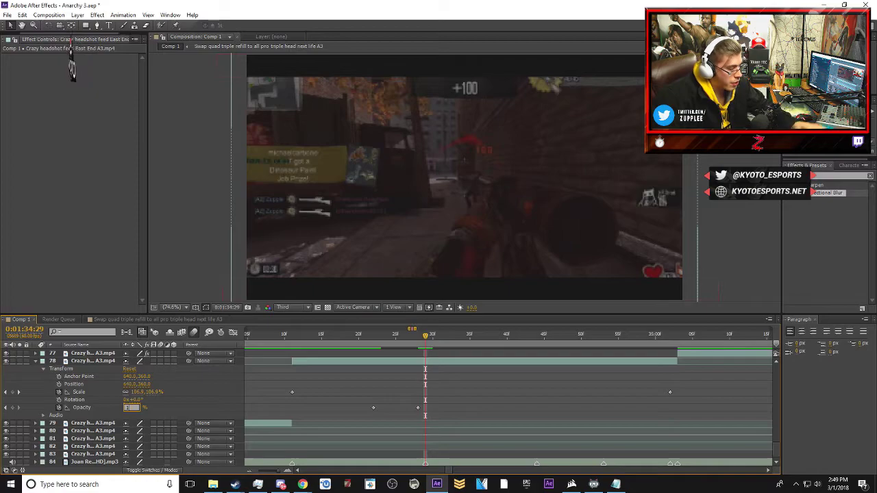
pyautogui.write('100')
pyautogui.press('Return')
# - Keyframe layer 78's Opacity at 50% at 0:01:34:43 and back at 100% at 0:01:34:44
pyautogui.moveTo(453, 339); pyautogui.dragTo(529, 338)
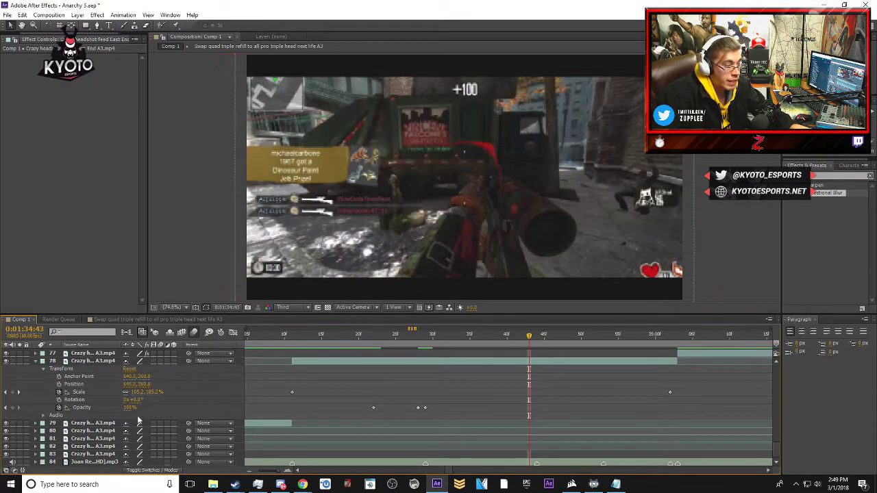
pyautogui.write('0')
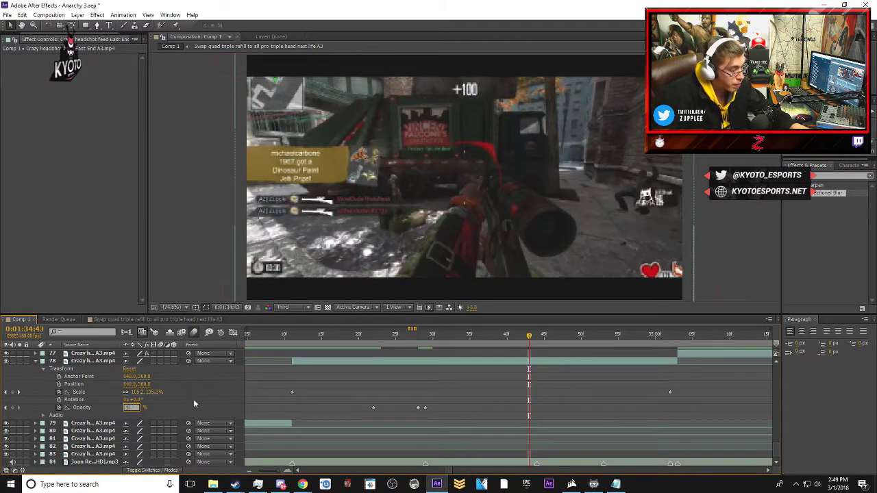
pyautogui.press('Return')
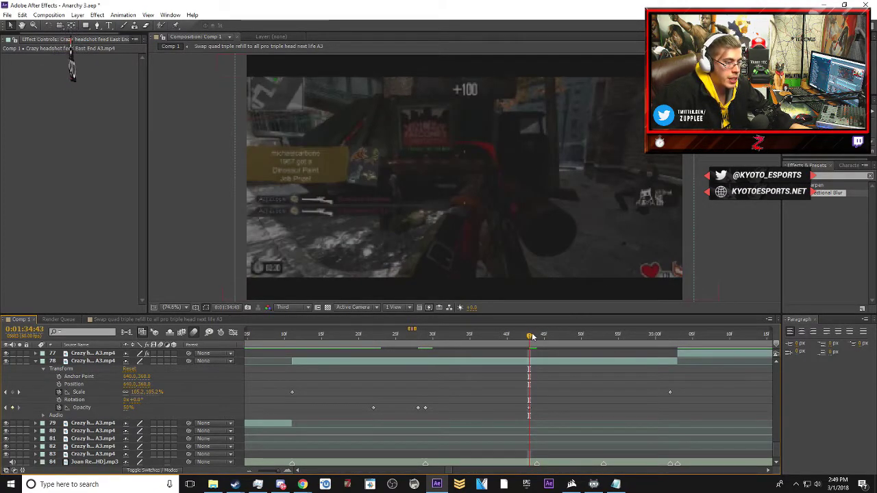
pyautogui.moveTo(533, 337); pyautogui.dragTo(538, 336)
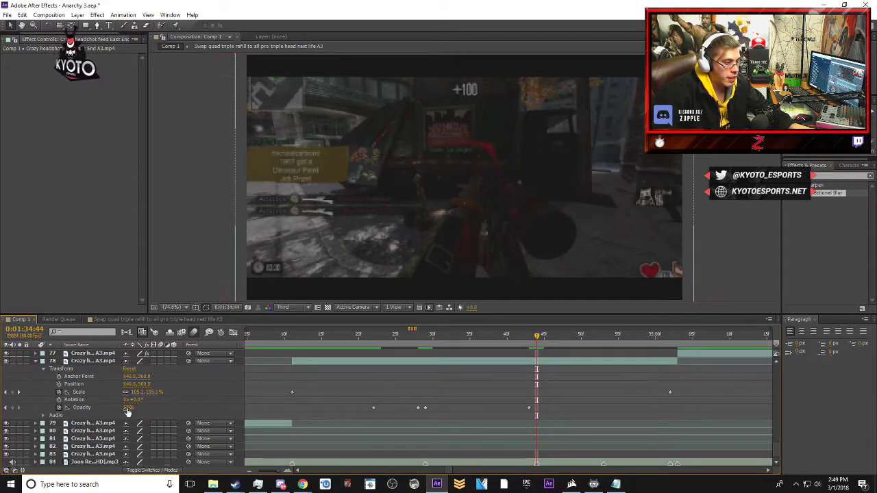
pyautogui.write('100')
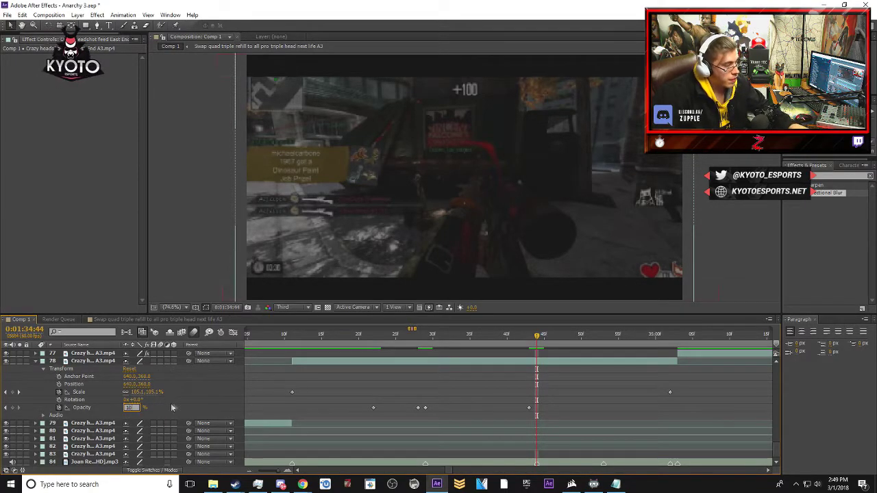
pyautogui.press('Return')
# - Keyframe layer 78's Opacity at 50% at 0:01:34:52 and at 100% at 0:01:34:53
pyautogui.moveTo(538, 337); pyautogui.dragTo(597, 349)
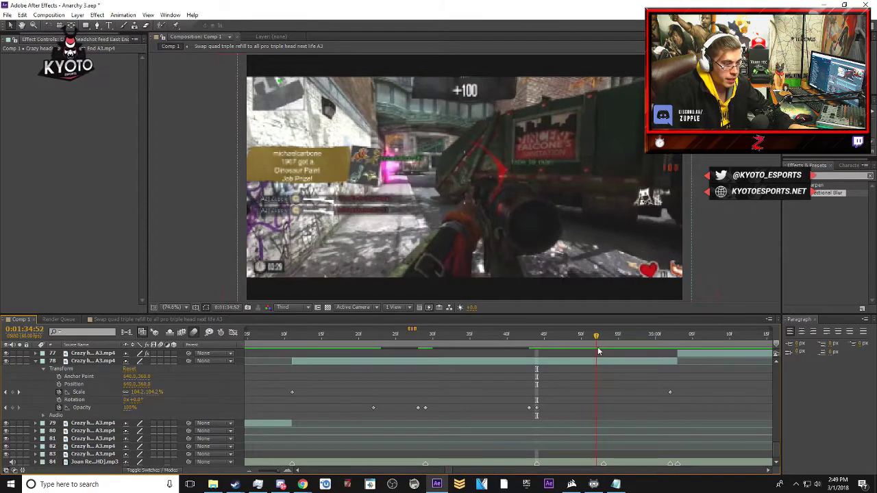
pyautogui.click(130, 408)
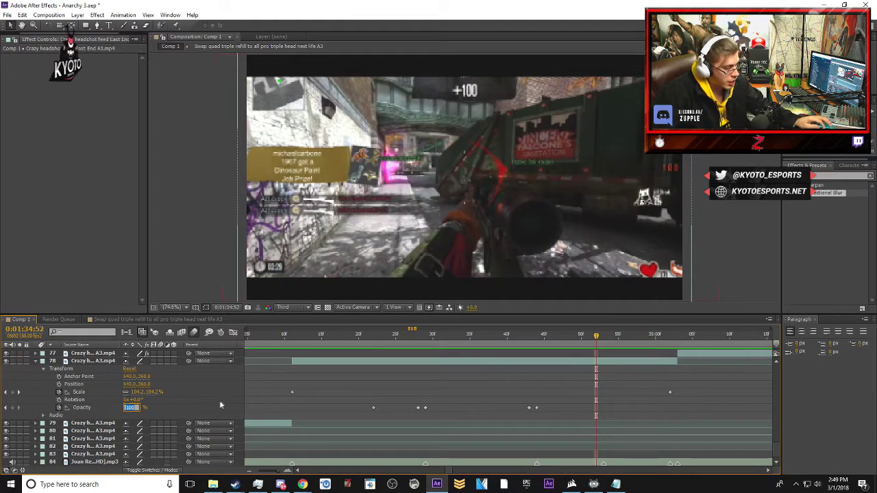
pyautogui.write('50')
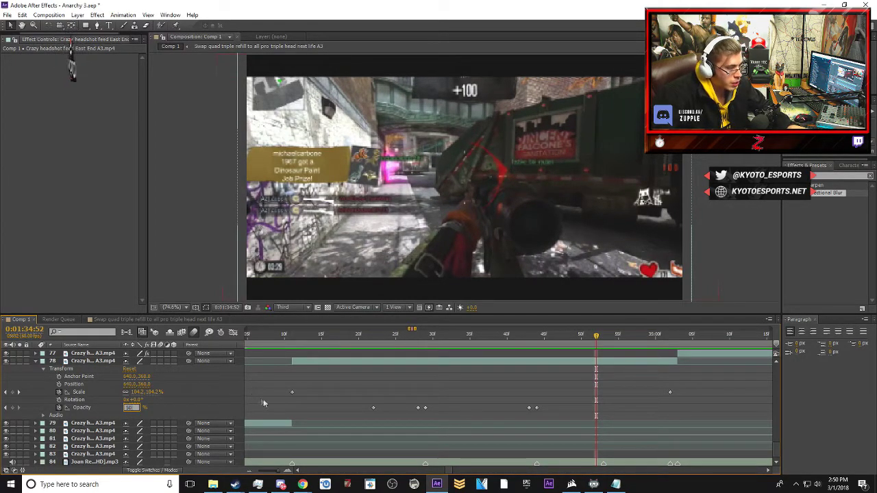
pyautogui.click(601, 337)
pyautogui.click(130, 399)
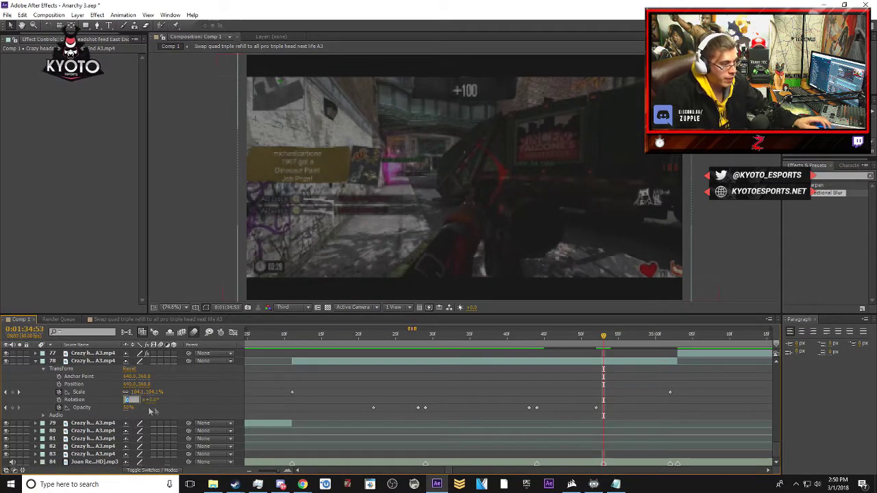
pyautogui.click(129, 408)
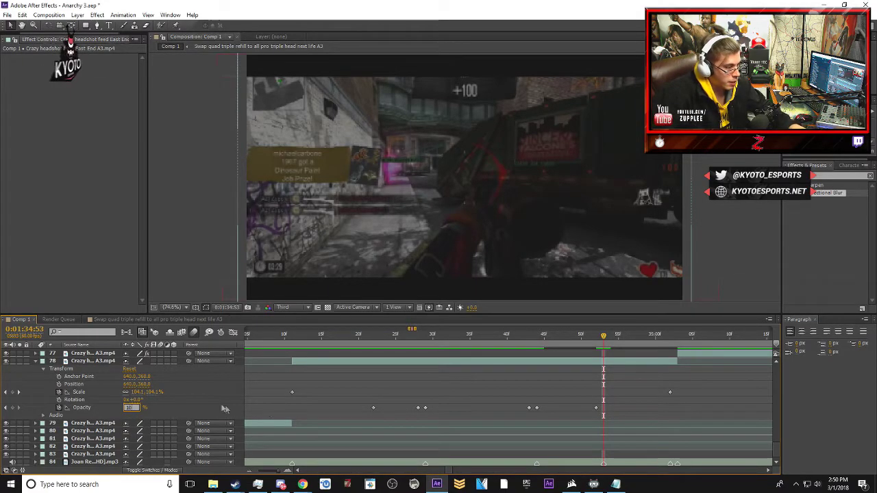
pyautogui.write('100')
pyautogui.press('Return')
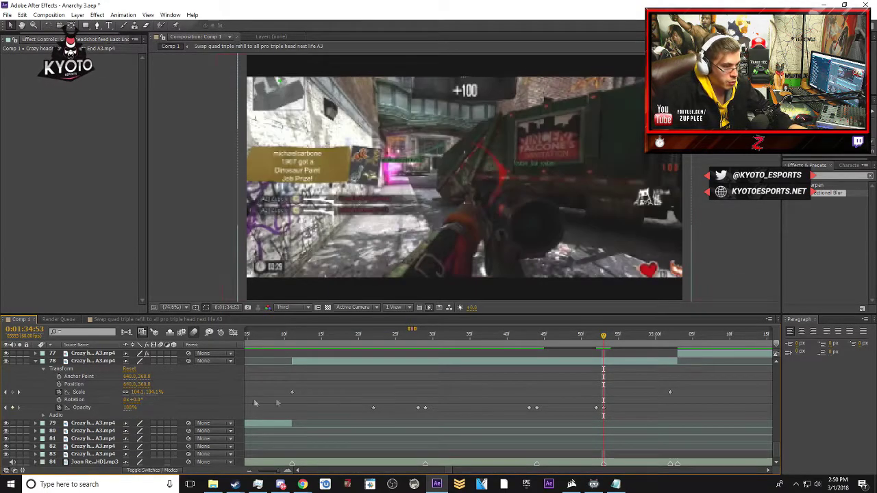
# - Set layer 78's Opacity to 50% at 0:01:35:02 and collapse the layer's properties
pyautogui.click(611, 337)
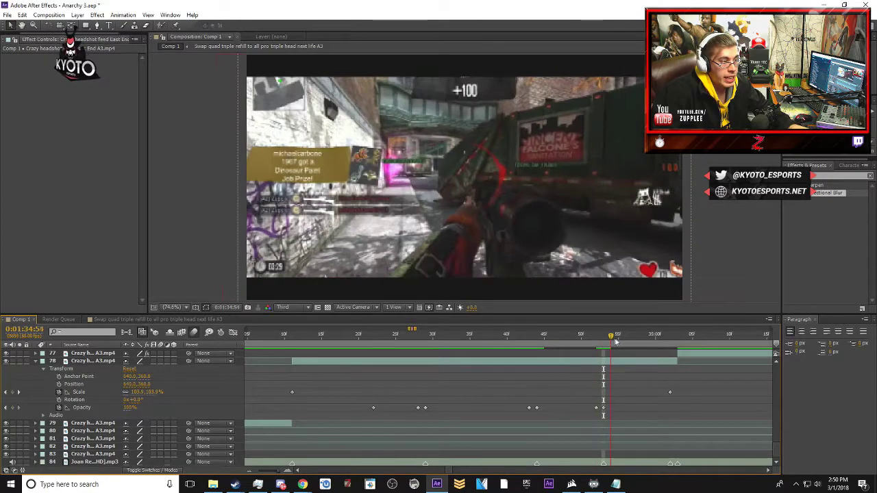
pyautogui.moveTo(642, 340); pyautogui.dragTo(670, 342)
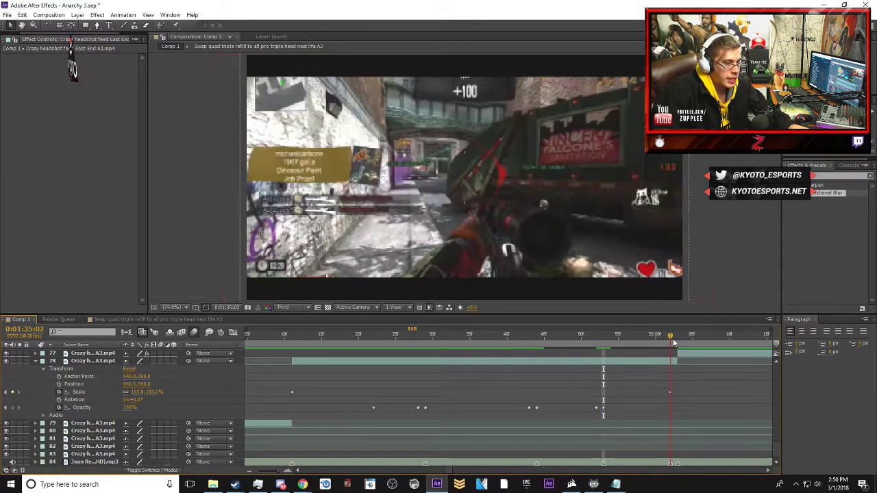
pyautogui.click(129, 407)
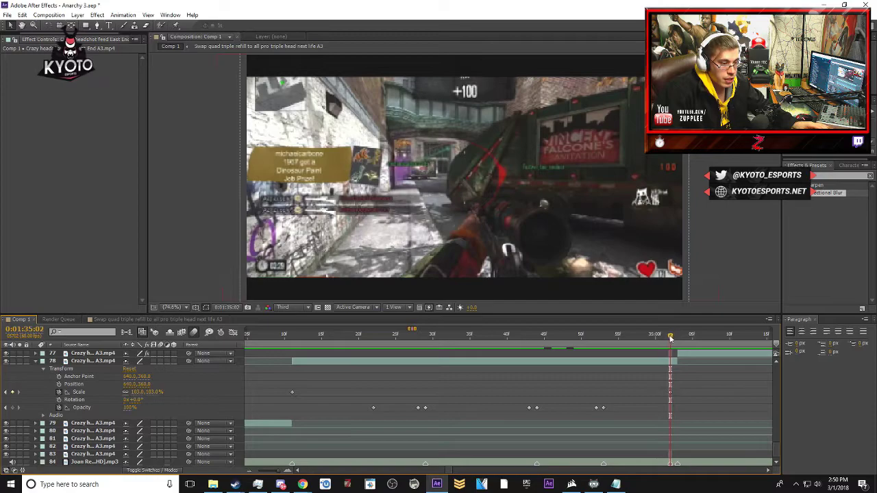
pyautogui.moveTo(671, 337); pyautogui.dragTo(664, 337)
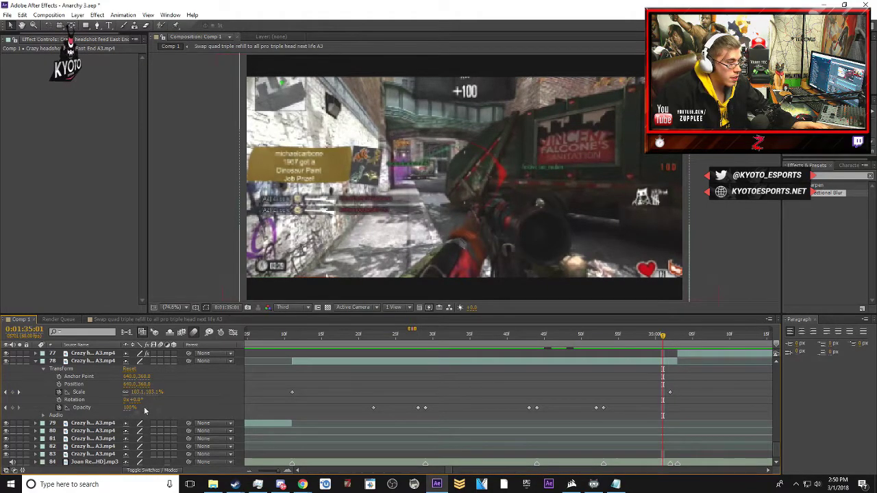
pyautogui.moveTo(663, 337); pyautogui.dragTo(671, 337)
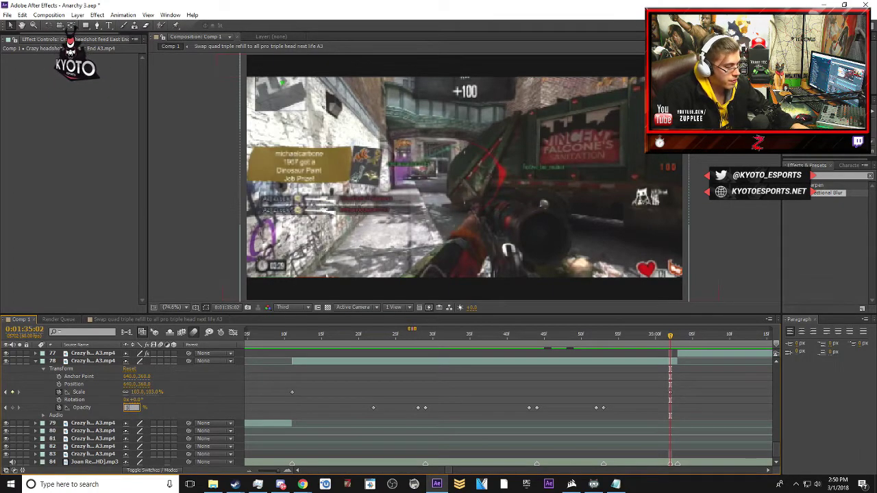
pyautogui.press('Return')
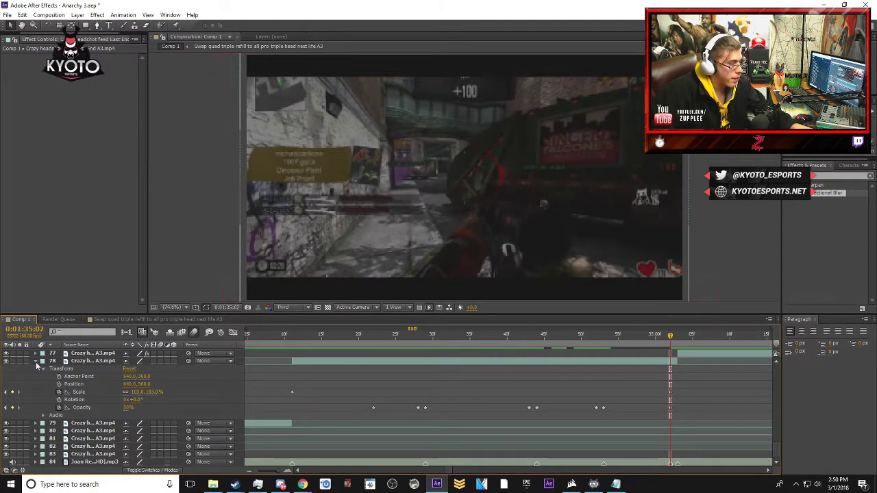
pyautogui.click(35, 362)
# - Preview the work area to check the opacity flashes on layer 78 against the music
pyautogui.press('-')
pyautogui.press('-')
pyautogui.press('-')
pyautogui.press('-')
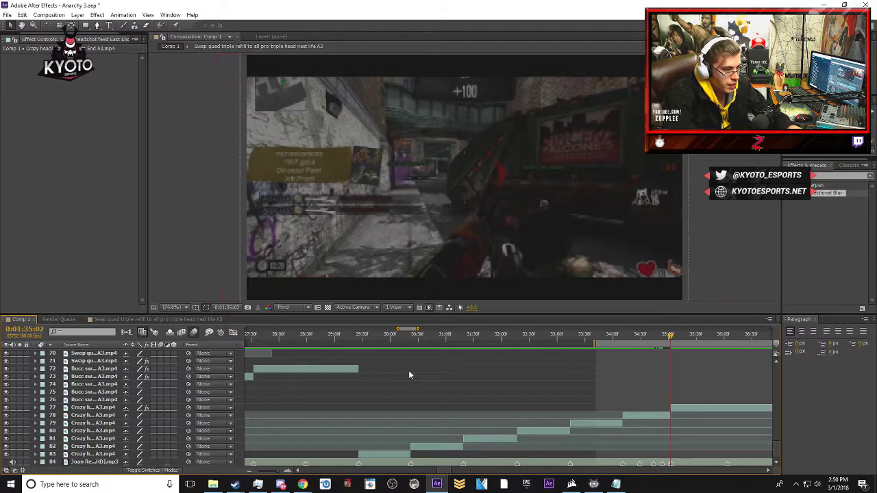
pyautogui.press('space')
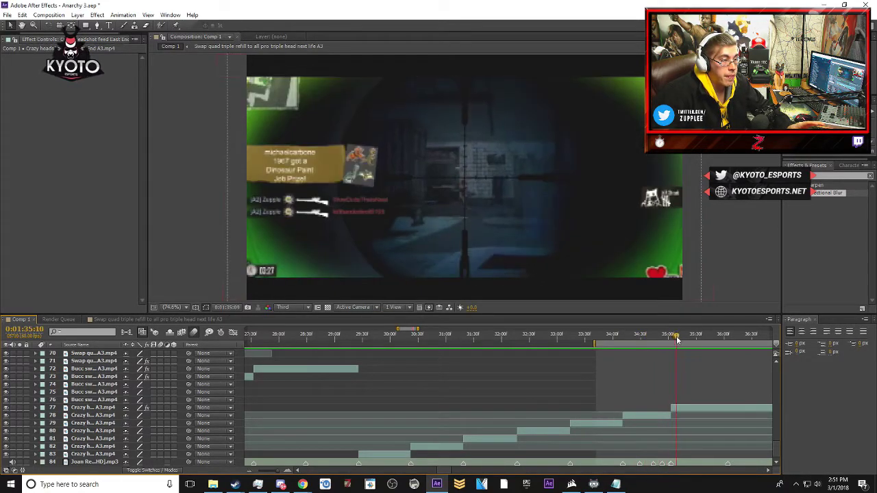
# - Extend the work area's start back to about 0:01:28:30 and preview the longer section
pyautogui.press('-')
pyautogui.press('-')
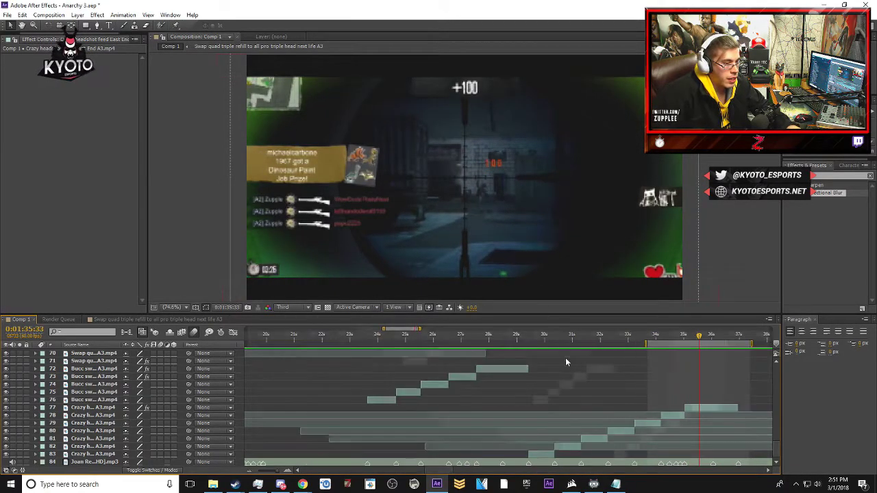
pyautogui.moveTo(672, 343); pyautogui.dragTo(598, 353)
pyautogui.press('space')
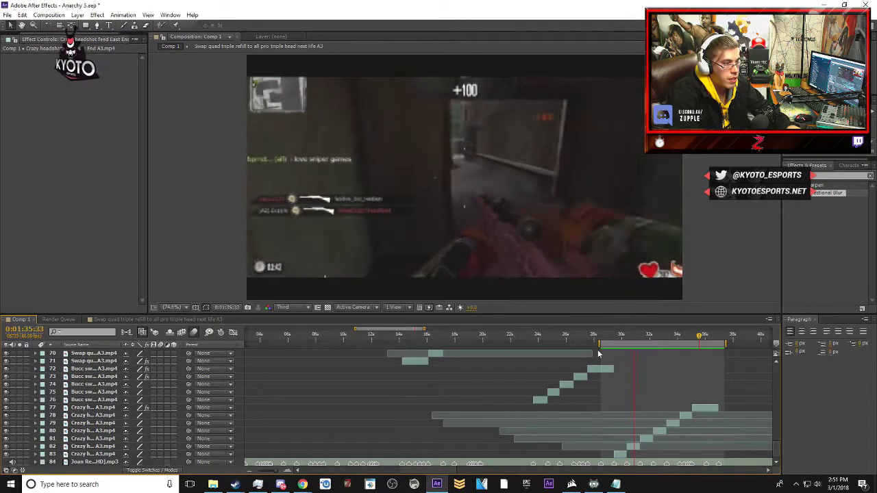
# - Select audio layer 84 with the current time at 0:01:28:51 and preview the start of the Crazy headshot section
pyautogui.click(607, 335)
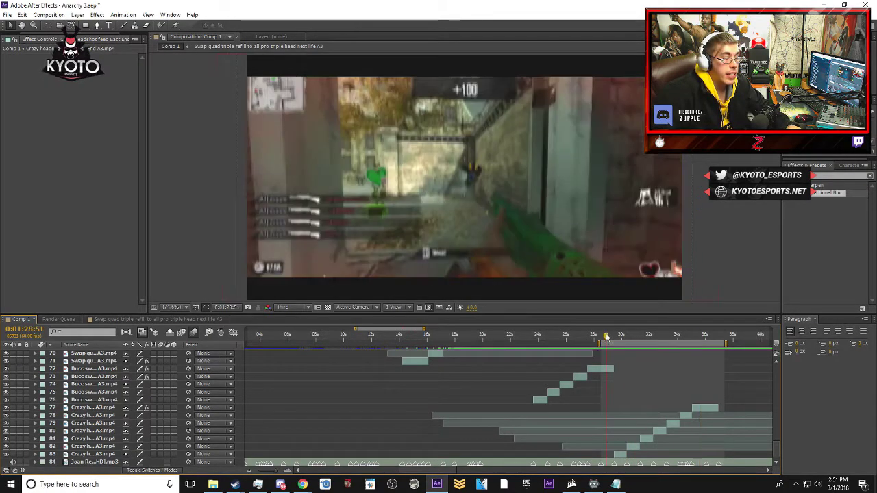
pyautogui.click(619, 464)
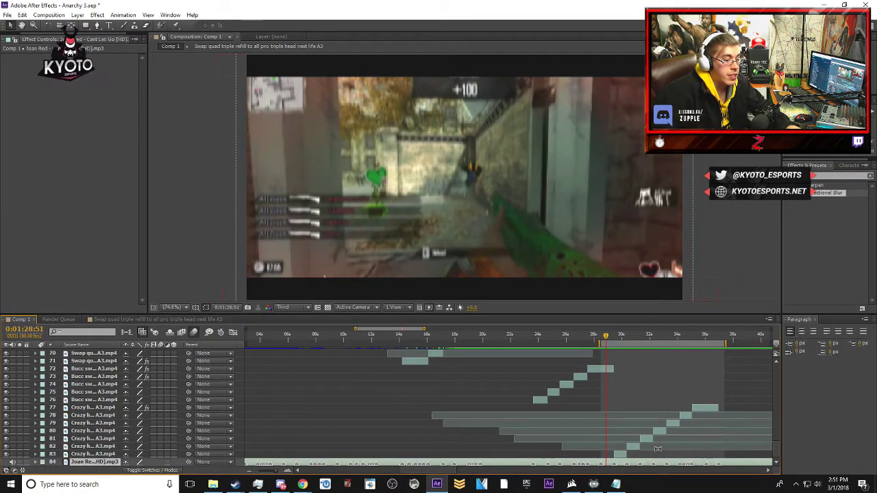
pyautogui.press('space')
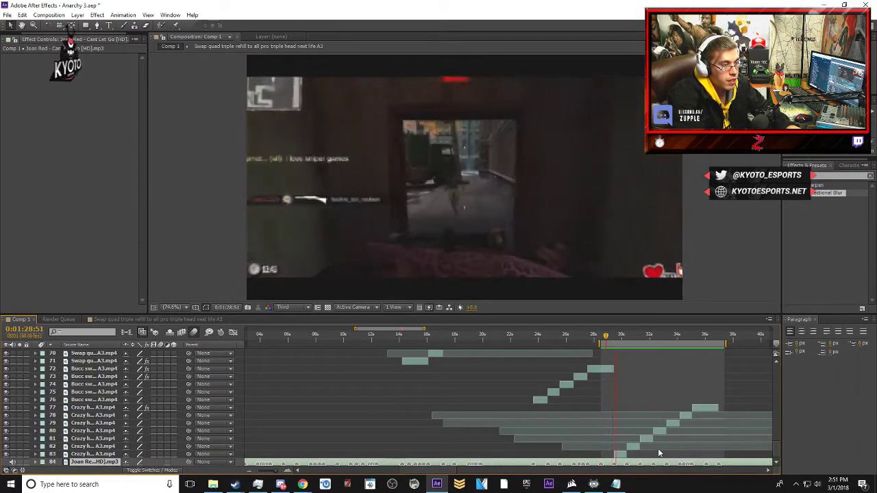
pyautogui.press('space')
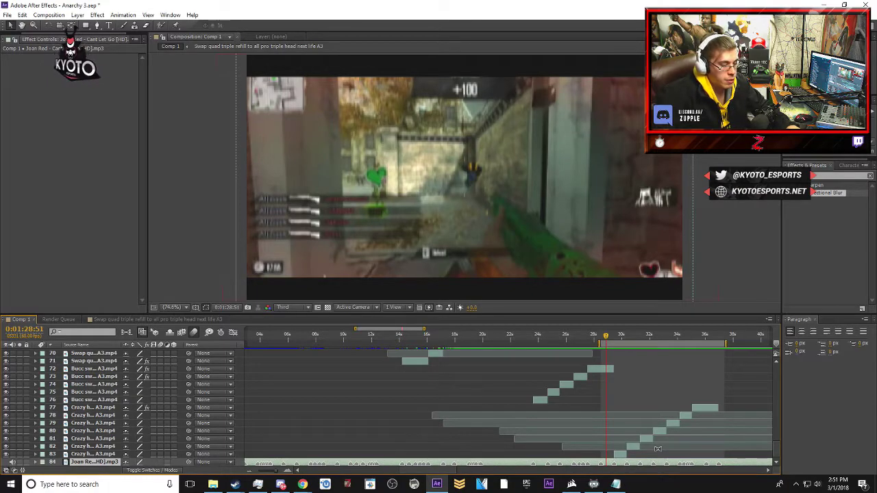
pyautogui.press('space')
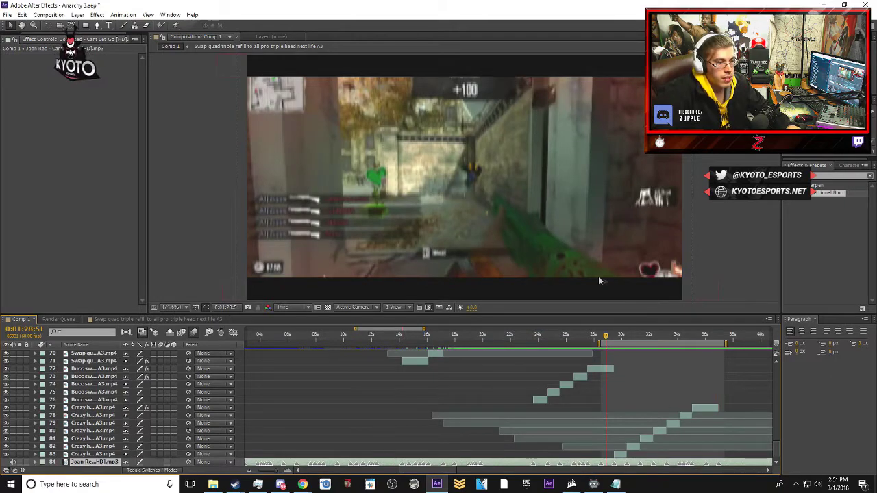
# - Move to 0:01:29:23 and mark the beats on audio layer 84 during playback at about 0:01:30:42, 0:01:31:00 and 0:01:31:17
pyautogui.moveTo(607, 336); pyautogui.dragTo(613, 335)
pyautogui.press('=')
pyautogui.press('=')
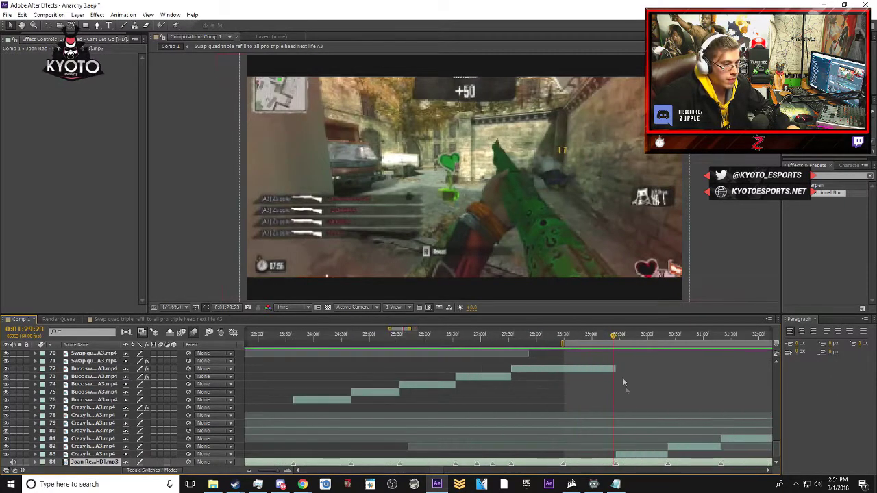
pyautogui.moveTo(439, 473); pyautogui.dragTo(443, 472)
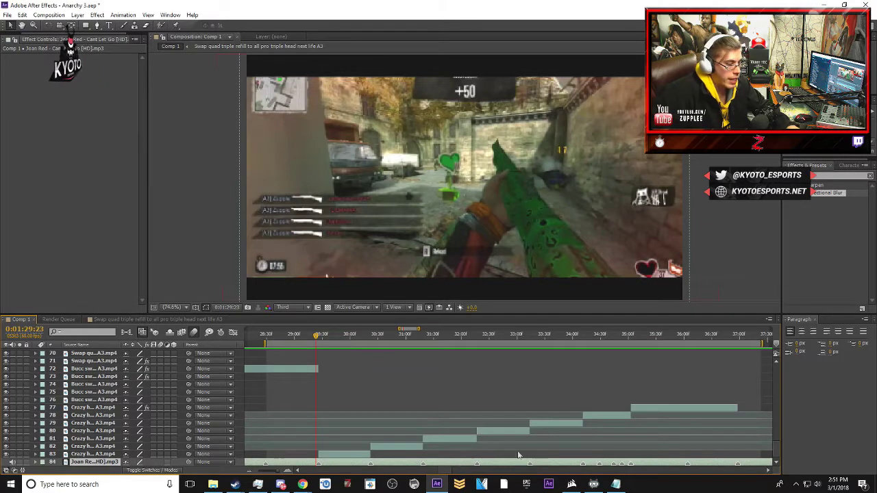
pyautogui.press('space')
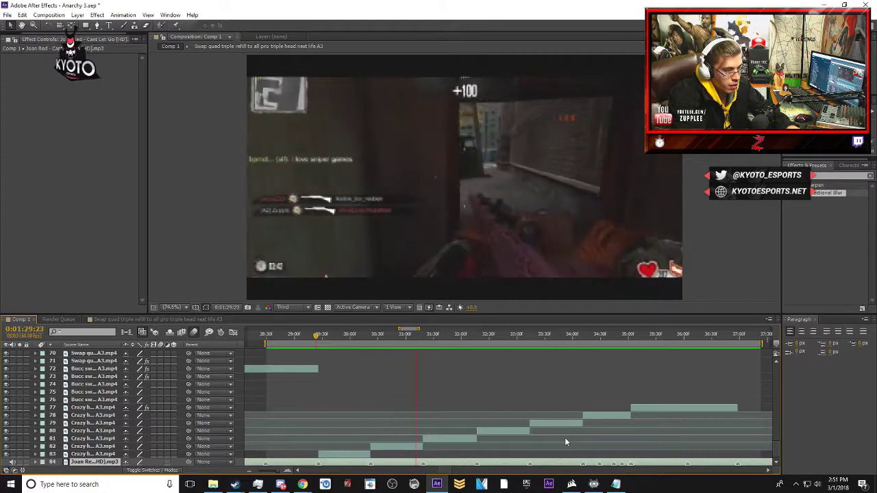
pyautogui.press('space')
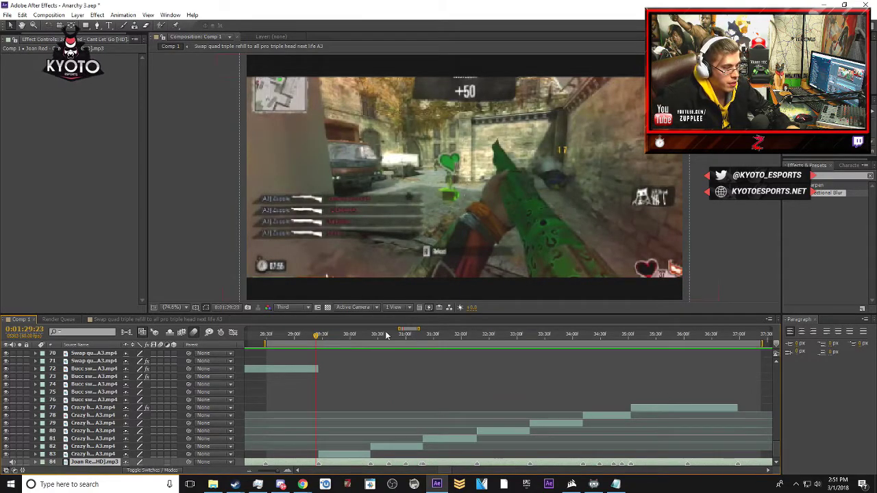
# - Apply Directional Blur to layer 82 and start keyframing its Blur Length at 0:01:30:41, just before the first new beat marker
pyautogui.click(387, 334)
pyautogui.press('space')
pyautogui.moveTo(402, 338); pyautogui.dragTo(360, 344)
pyautogui.press('=')
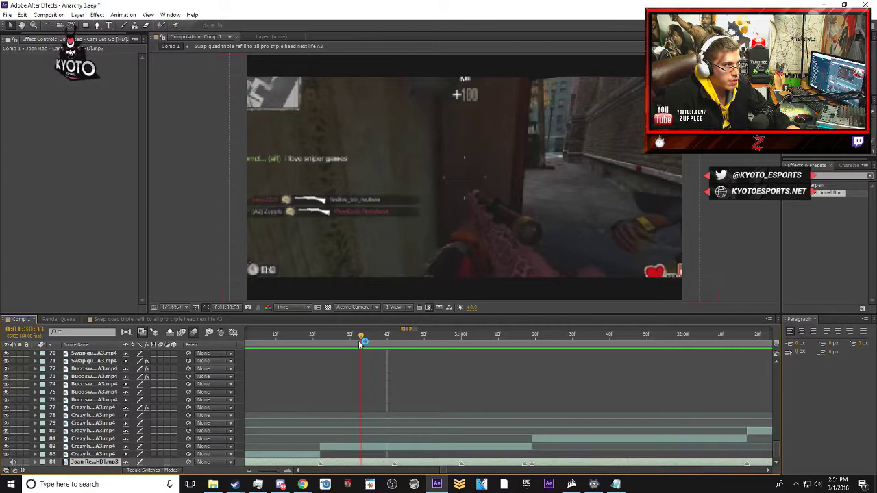
pyautogui.moveTo(361, 344); pyautogui.dragTo(390, 340)
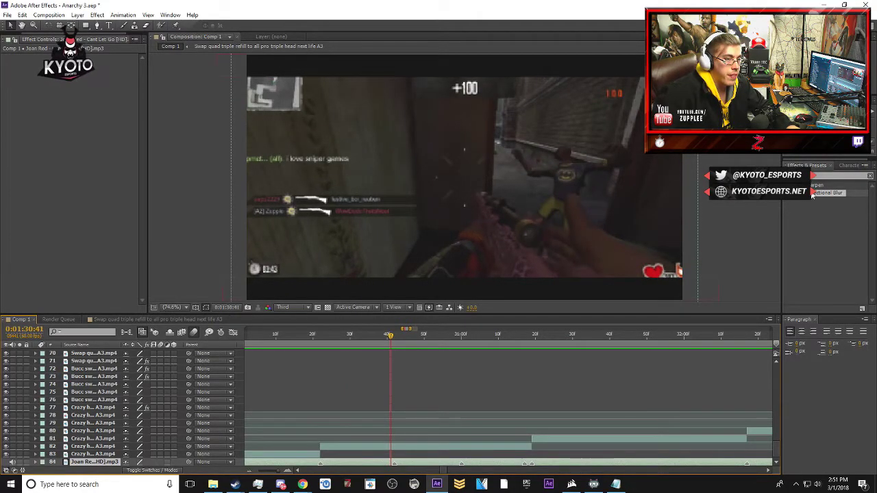
pyautogui.click(471, 448)
pyautogui.moveTo(471, 448); pyautogui.dragTo(472, 448)
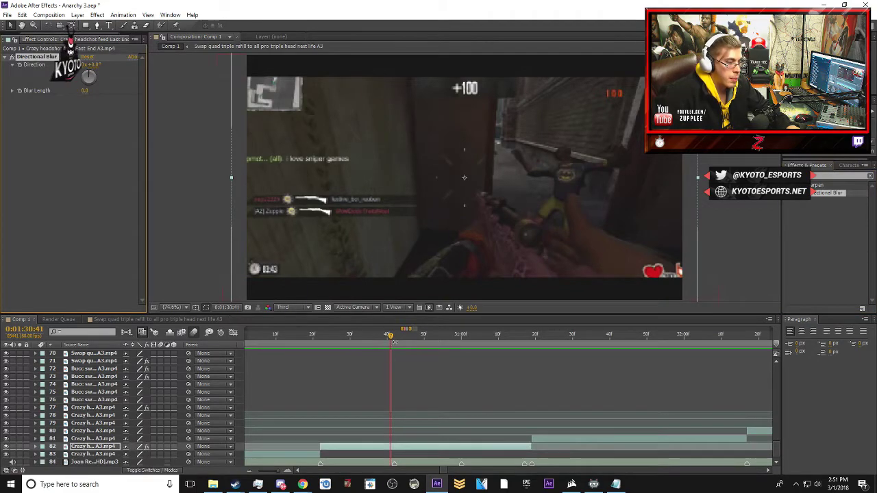
pyautogui.moveTo(393, 339); pyautogui.dragTo(390, 336)
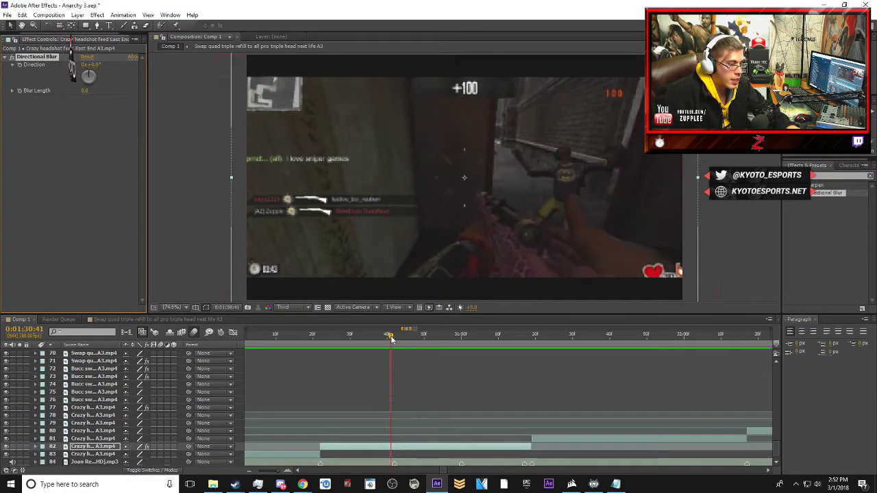
pyautogui.click(14, 41)
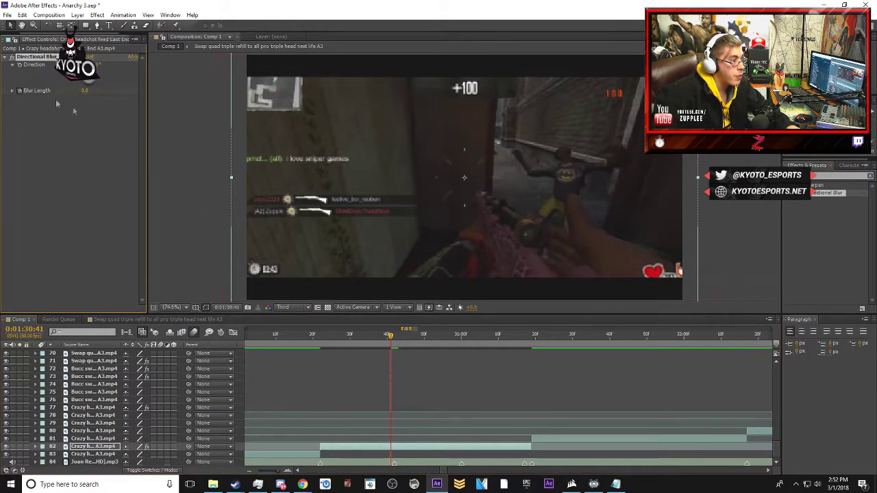
# - Keyframe layer 82's Directional Blur at a Blur Length of 12.1 at 0:01:30:42
pyautogui.moveTo(391, 340); pyautogui.dragTo(394, 339)
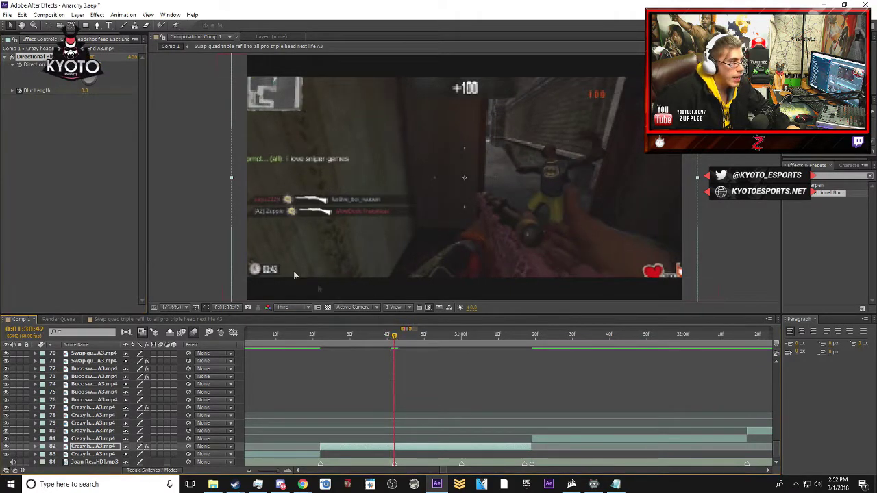
pyautogui.click(86, 91)
pyautogui.write('12.1')
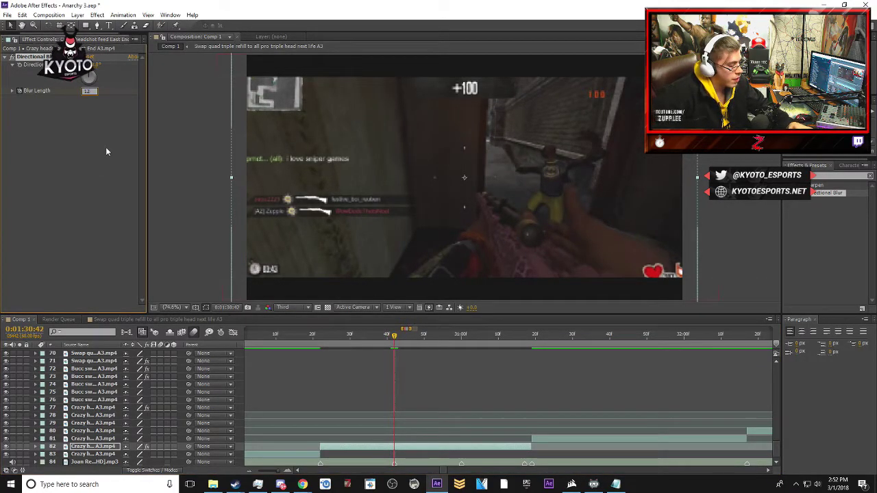
# - Keyframe layer 82's Blur Length to 0 at 0:01:30:59 and 12.1 at 0:01:31:00 for the second beat hit
pyautogui.moveTo(394, 337); pyautogui.dragTo(460, 343)
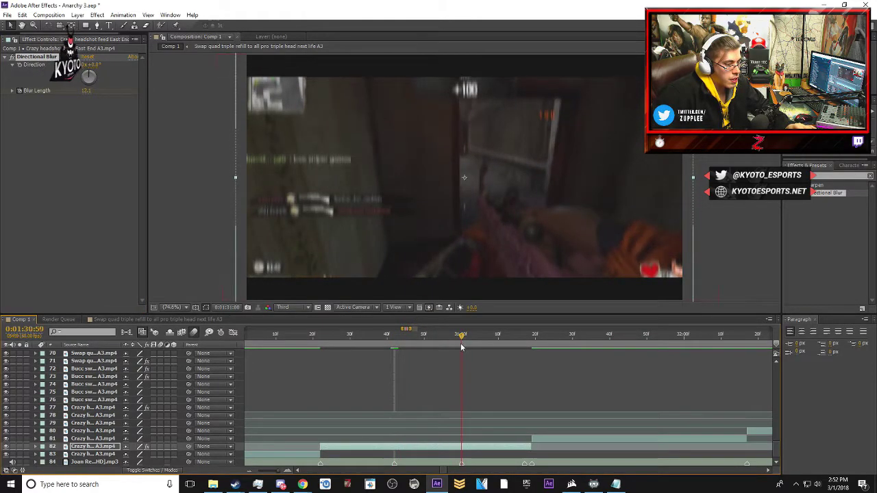
pyautogui.click(86, 91)
pyautogui.write('0')
pyautogui.moveTo(456, 338); pyautogui.dragTo(461, 338)
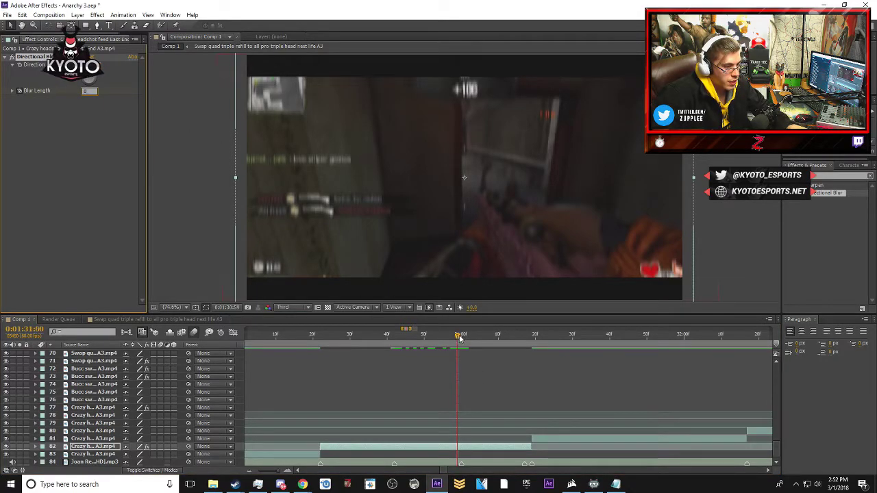
pyautogui.write('12.1')
# - Keyframe layer 82's Blur Length back to 0 at 0:01:31:18, near the clip's end
pyautogui.moveTo(462, 336); pyautogui.dragTo(529, 346)
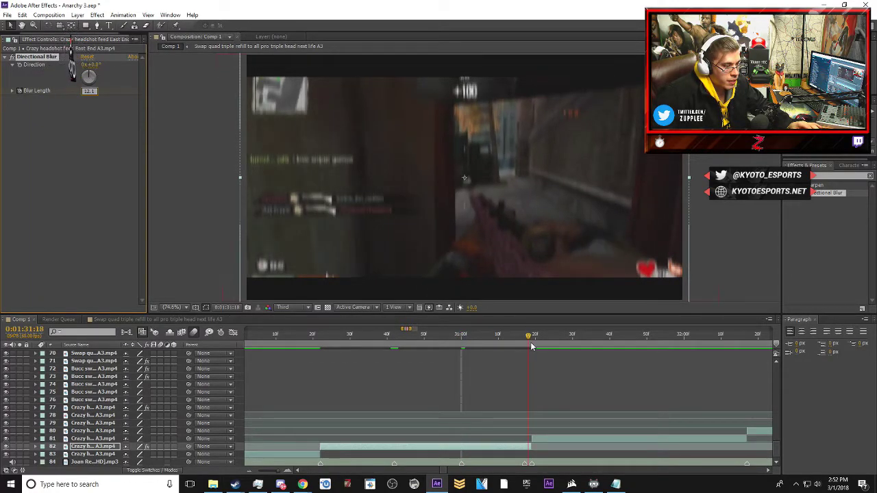
pyautogui.click(89, 90)
pyautogui.write('0')
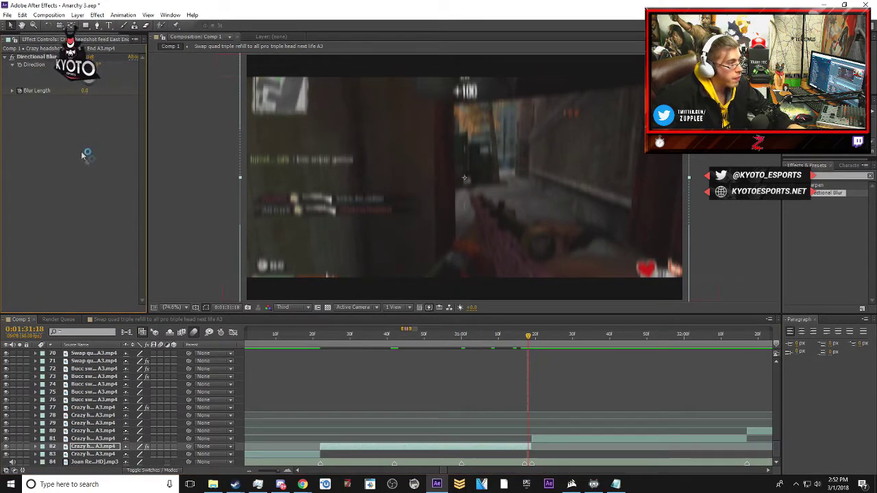
pyautogui.press('Return')
# - Preview the blurred Crazy headshot section and scrub through the following clips up to 0:01:35:35
pyautogui.scroll(-2, 466, 412)
pyautogui.scroll(3, 466, 412)
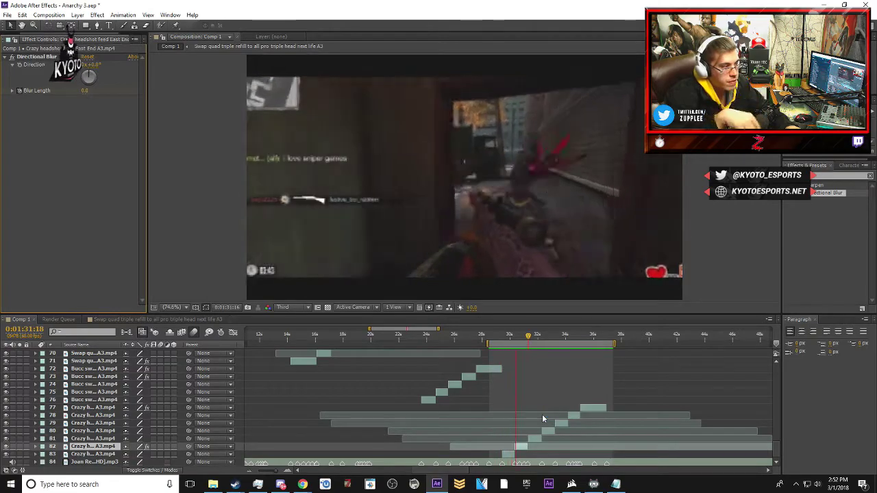
pyautogui.press('space')
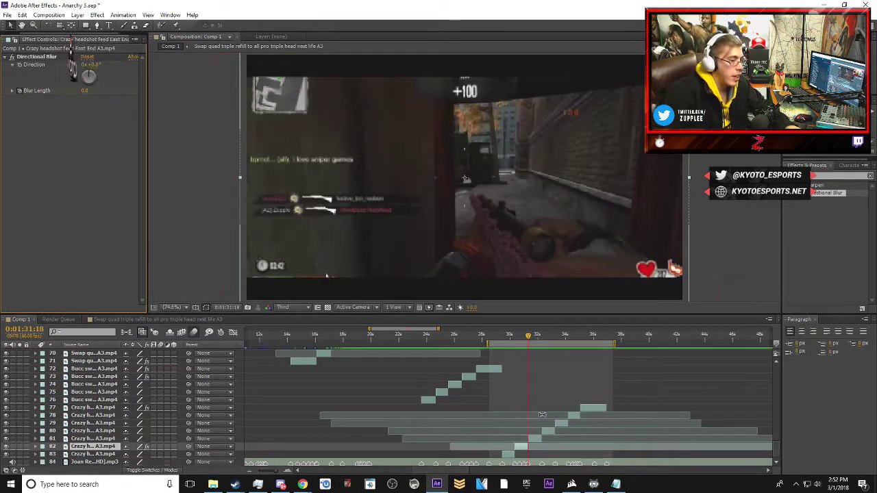
pyautogui.moveTo(525, 338)
pyautogui.mouseDown()
pyautogui.moveTo(534, 335)
pyautogui.moveTo(515, 337)
pyautogui.moveTo(528, 336)
pyautogui.mouseUp()
pyautogui.press('space')
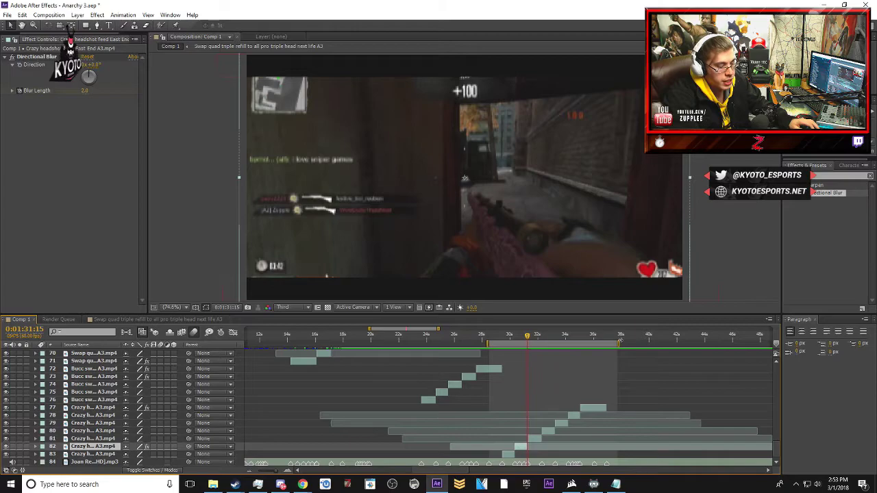
pyautogui.press('space')
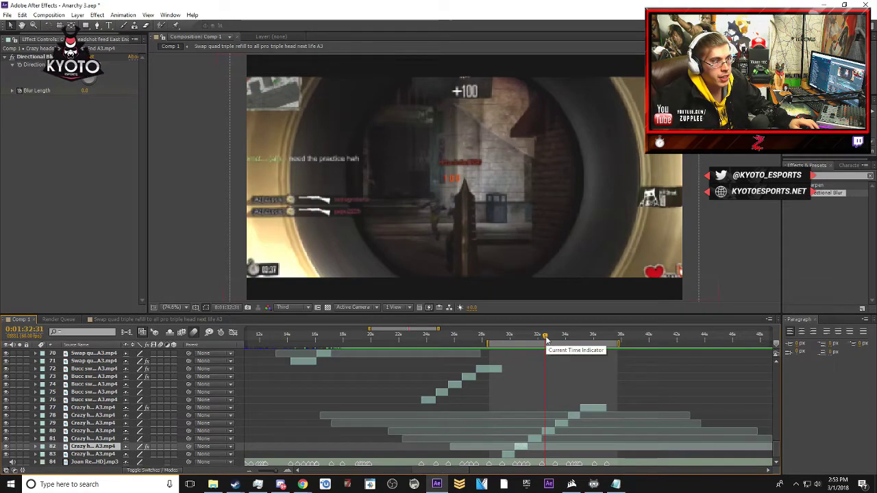
pyautogui.moveTo(546, 340); pyautogui.dragTo(577, 339)
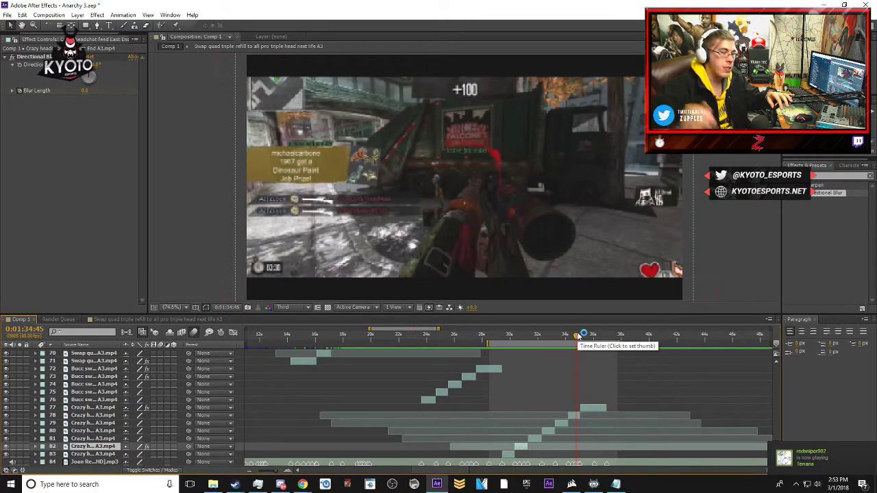
pyautogui.moveTo(579, 336)
pyautogui.mouseDown()
pyautogui.moveTo(556, 339)
pyautogui.moveTo(589, 342)
pyautogui.mouseUp()
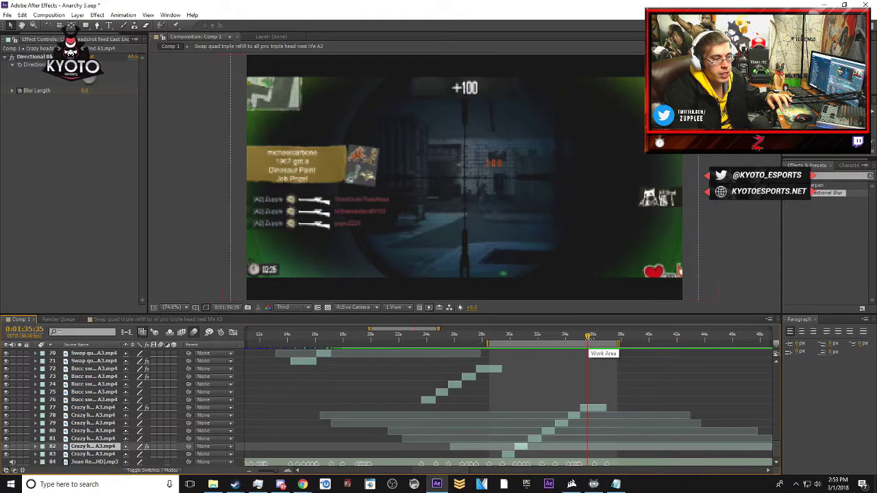
pyautogui.press('space')
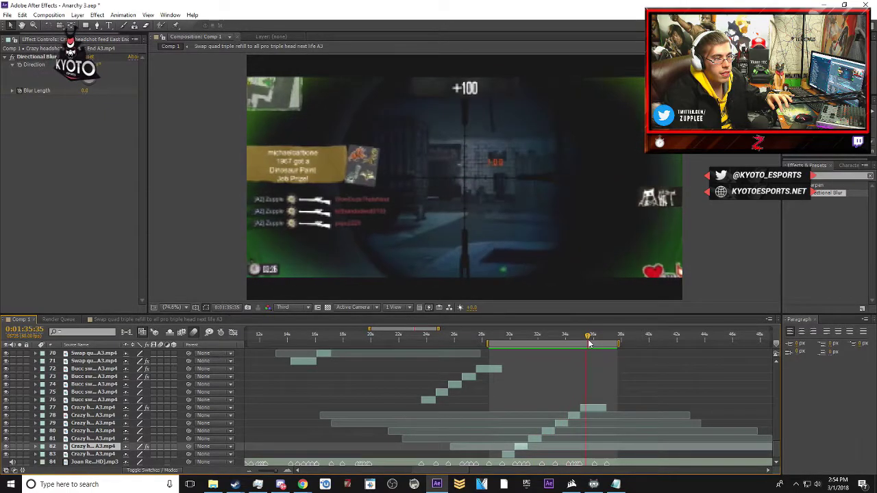
pyautogui.press('space')
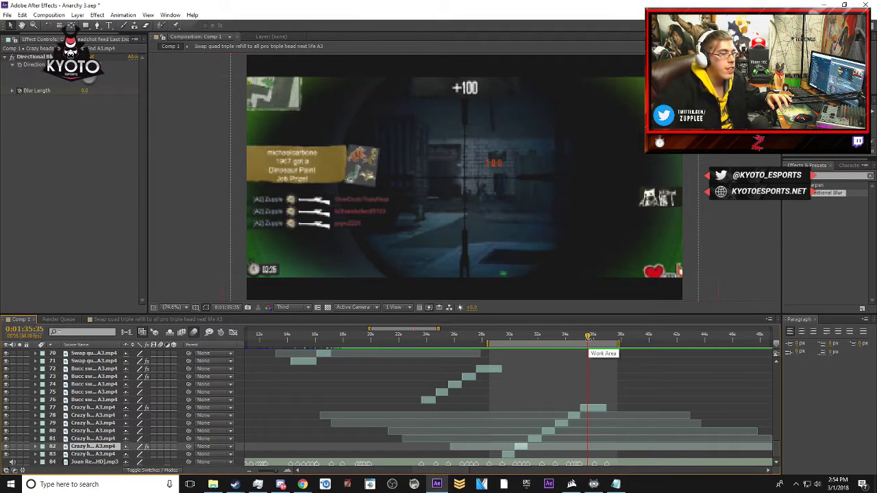
# - Shift the work area to about 0:01:36–0:01:45, move to 0:01:37:01 and select audio layer 84
pyautogui.moveTo(516, 342); pyautogui.dragTo(578, 337)
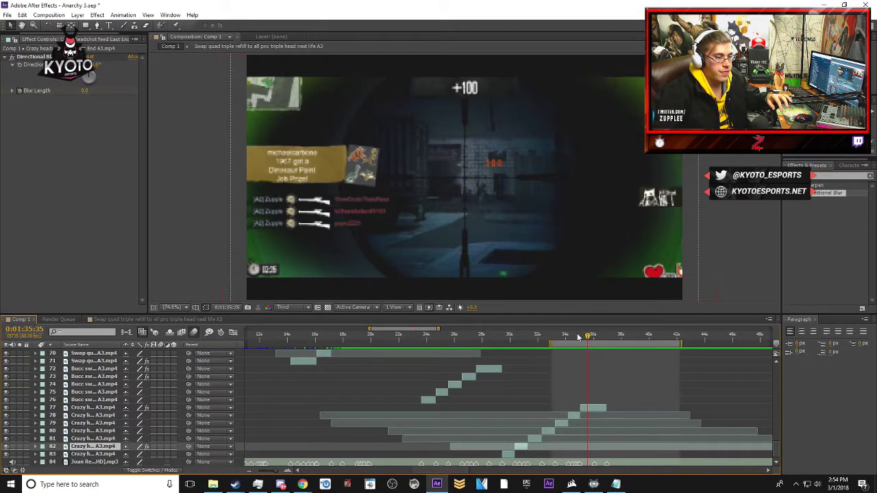
pyautogui.press('space')
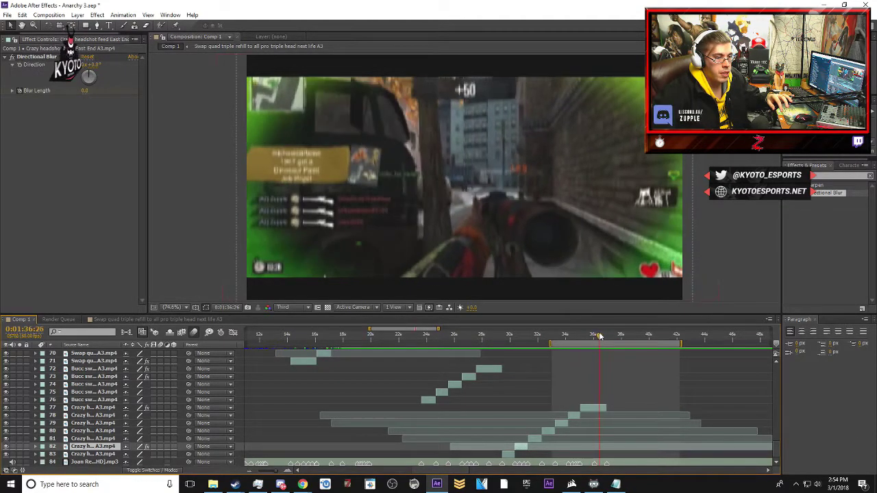
pyautogui.click(608, 337)
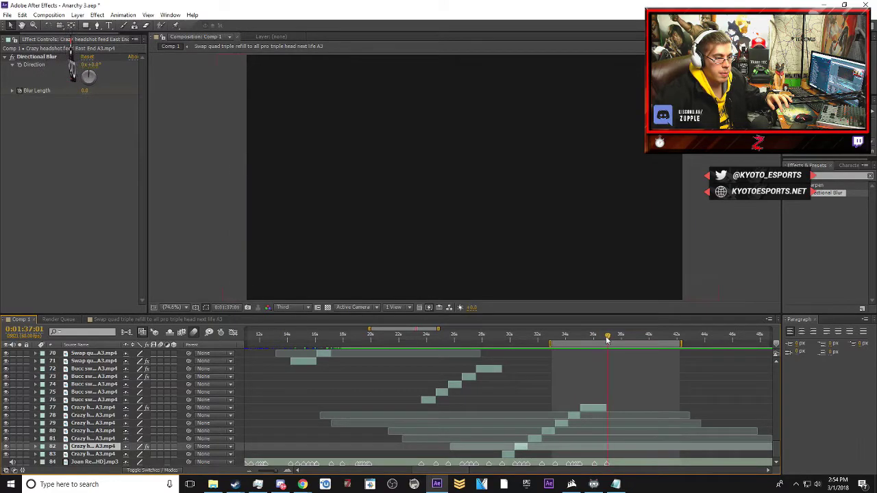
pyautogui.moveTo(632, 343); pyautogui.dragTo(661, 342)
pyautogui.moveTo(443, 471); pyautogui.dragTo(468, 472)
pyautogui.click(479, 461)
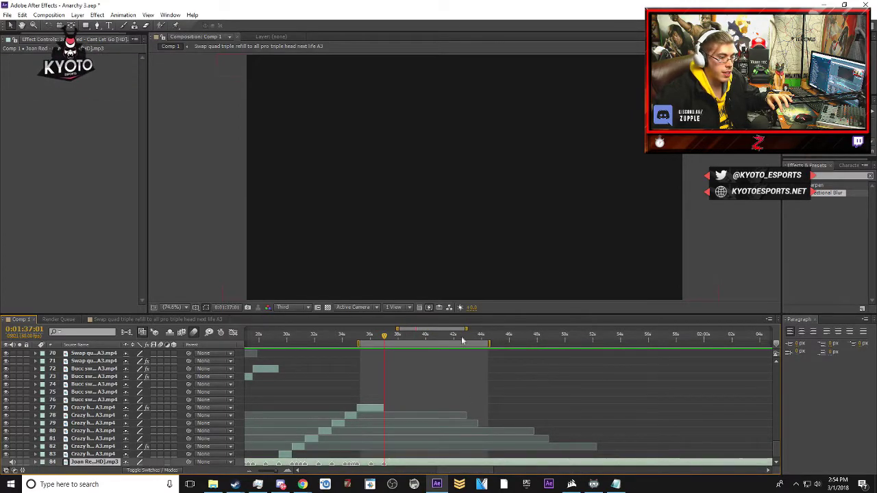
pyautogui.moveTo(465, 345); pyautogui.dragTo(471, 346)
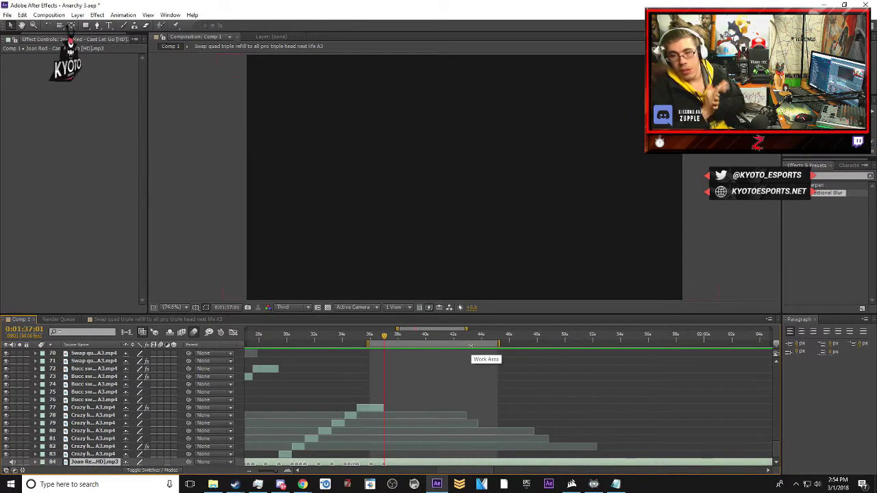
# - Mark the beats on audio layer 84 during playback between about 0:01:38 and 0:01:43
pyautogui.press('space')
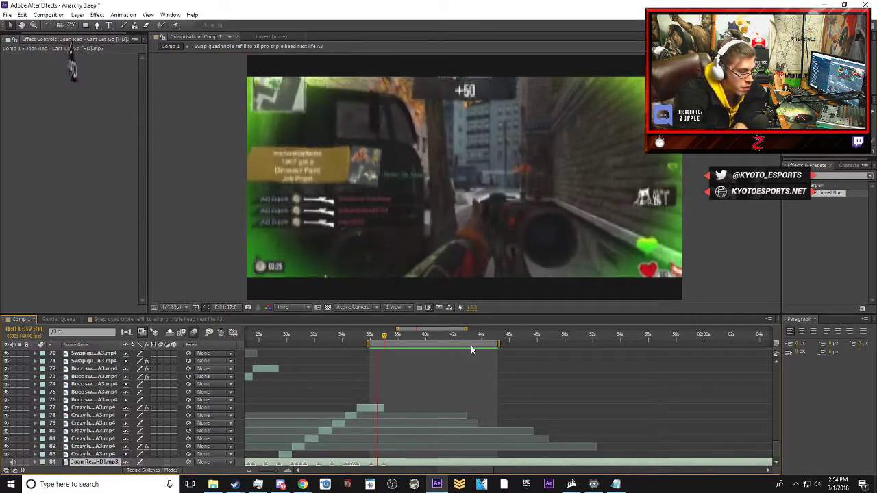
pyautogui.press('space')
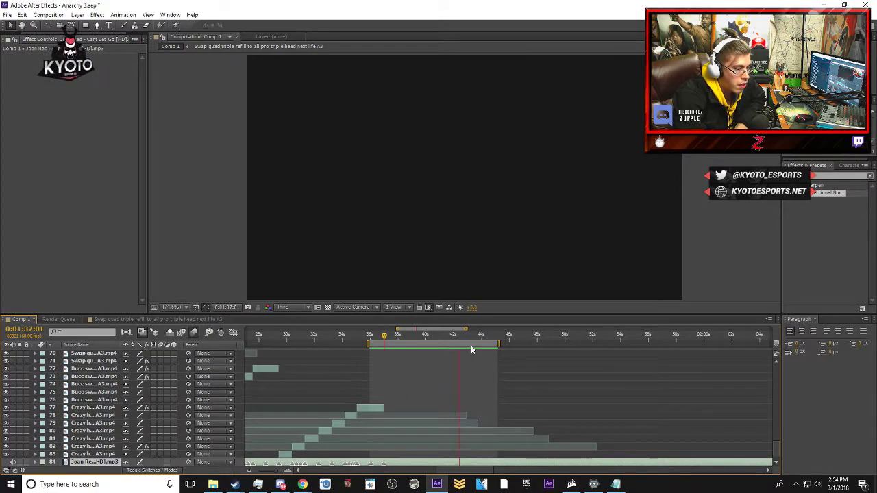
pyautogui.press('space')
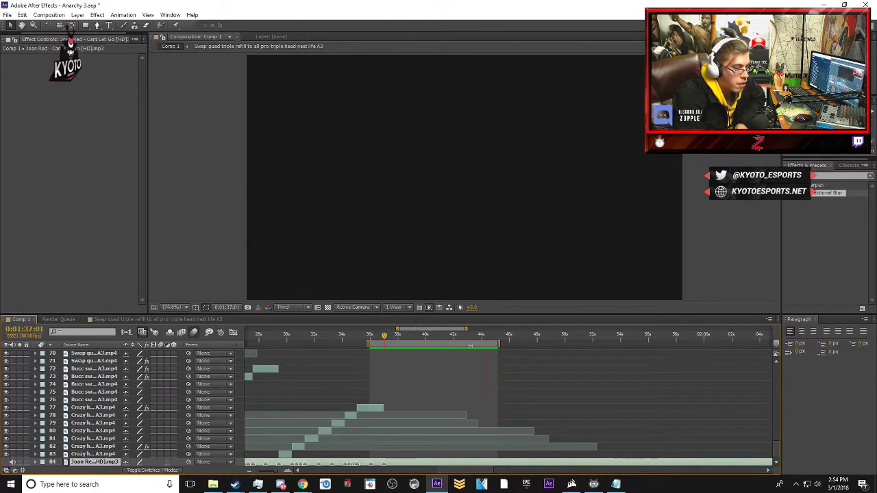
# - Move to 0:01:37:23 and preview the newly marked stretch of music
pyautogui.moveTo(385, 337); pyautogui.dragTo(383, 339)
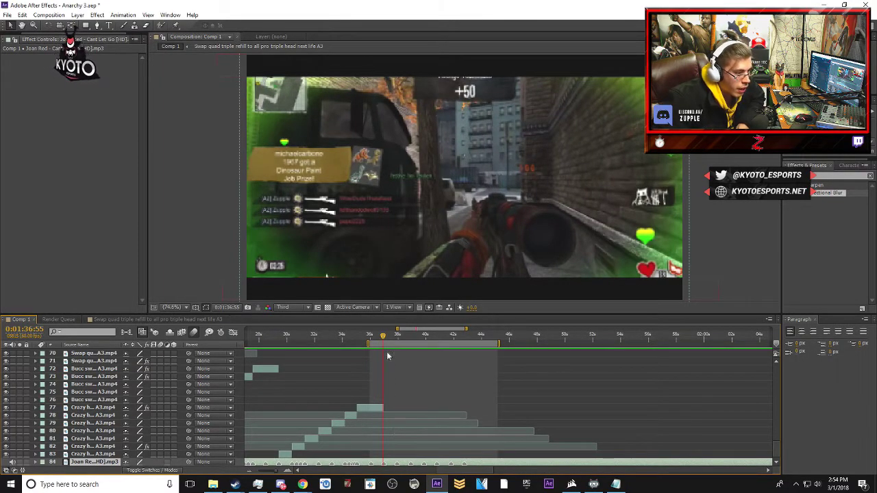
pyautogui.moveTo(383, 336); pyautogui.dragTo(388, 337)
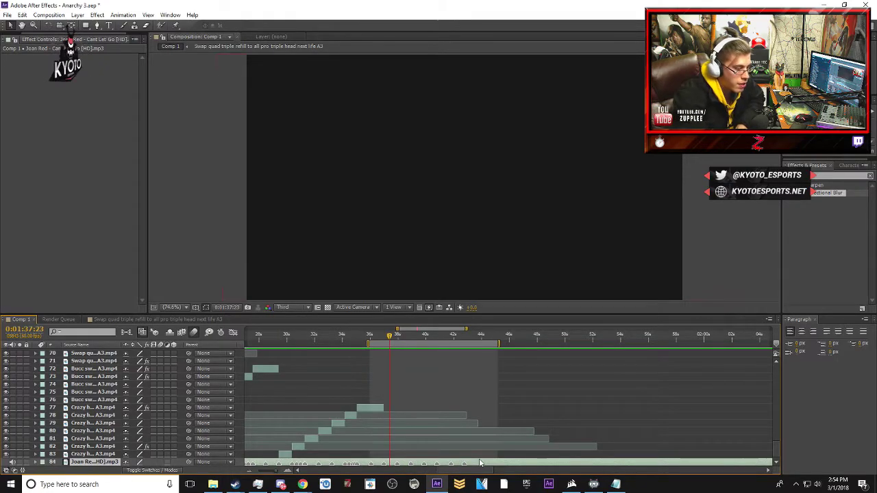
pyautogui.press('KP_0')
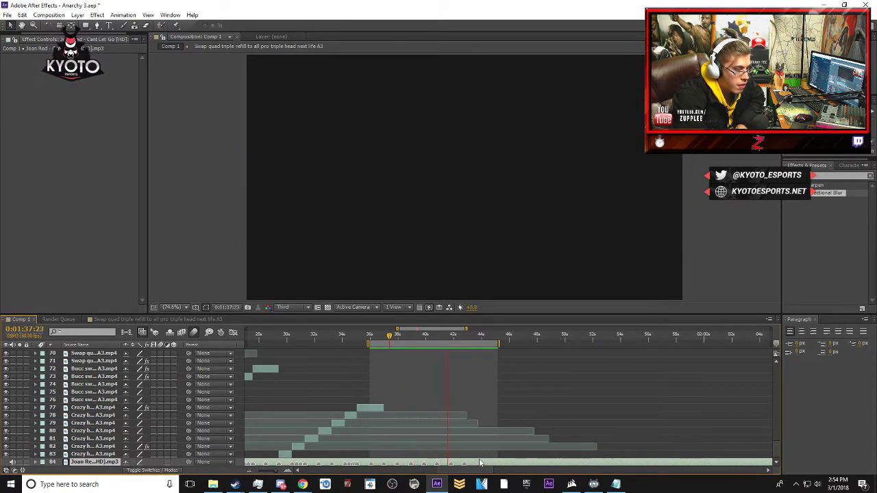
pyautogui.press('space')
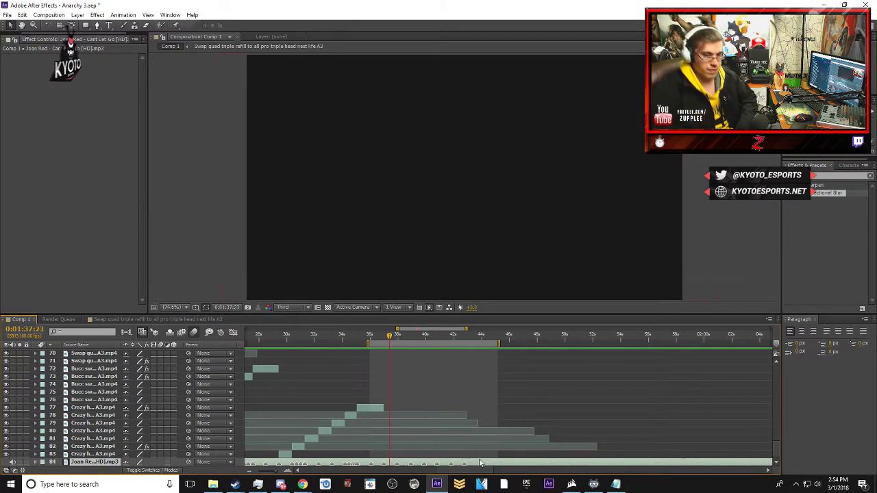
# - Switch to File Explorer, open the Anarchy 3 folder in Videos and browse its clips
pyautogui.click(213, 485)
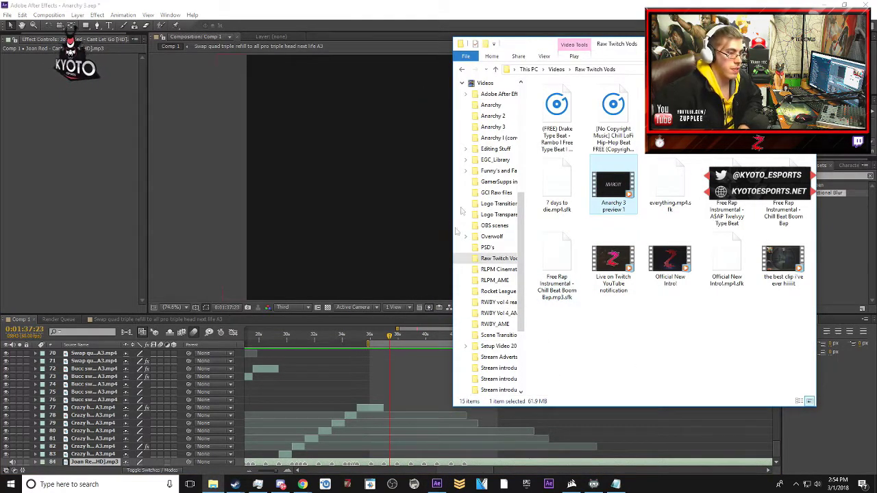
pyautogui.click(463, 83)
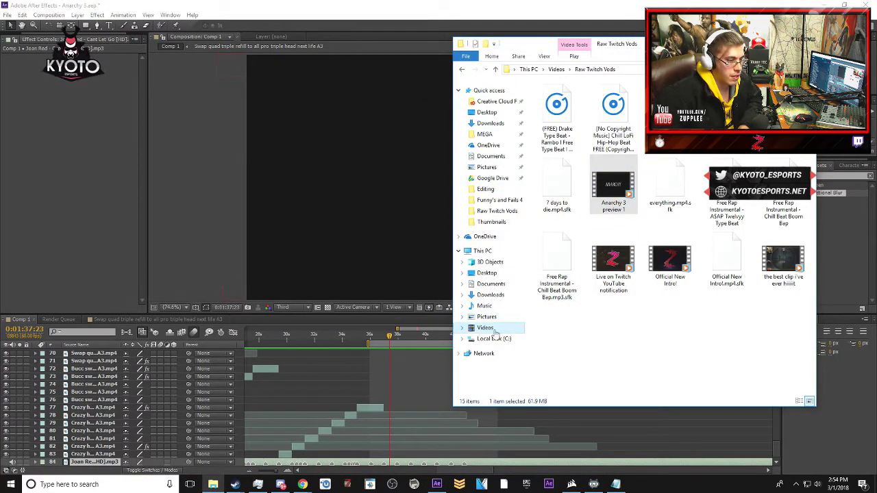
pyautogui.click(493, 331)
pyautogui.doubleClick(776, 179)
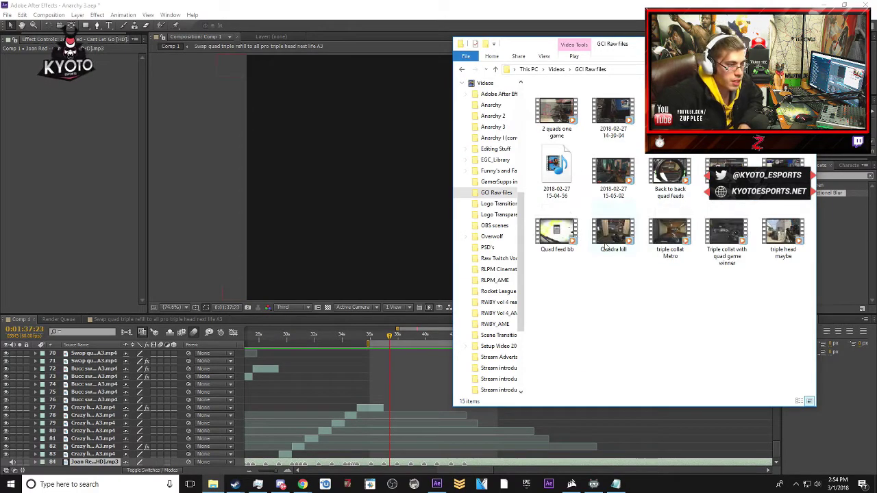
pyautogui.click(462, 69)
pyautogui.click(492, 127)
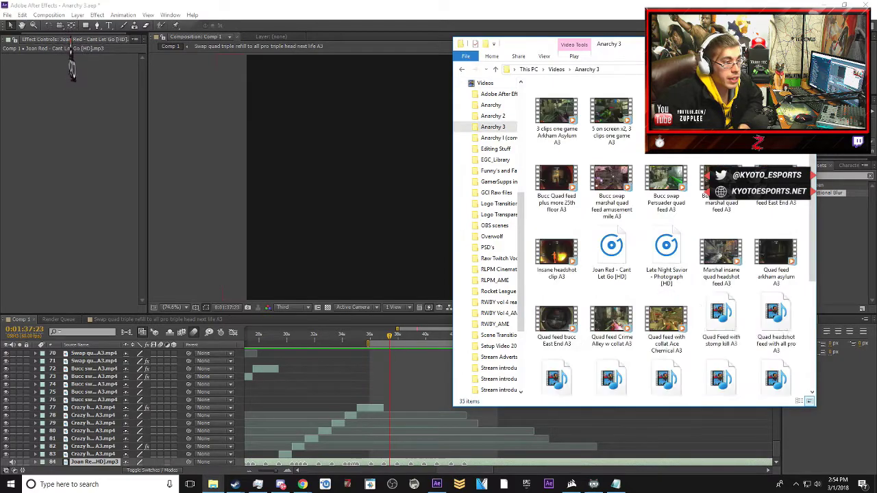
pyautogui.scroll(-5, 653, 241)
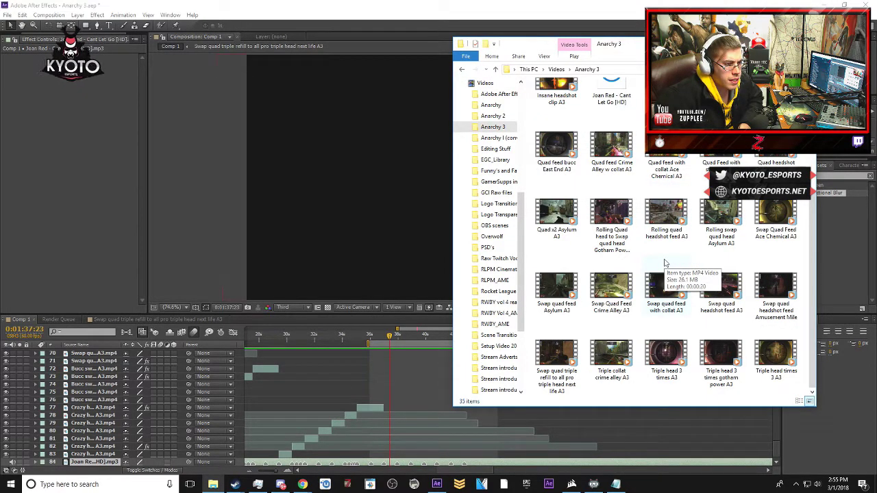
# - Play the clip "Rolling quad headshot feed A3" to review it, and close the player
pyautogui.click(664, 224)
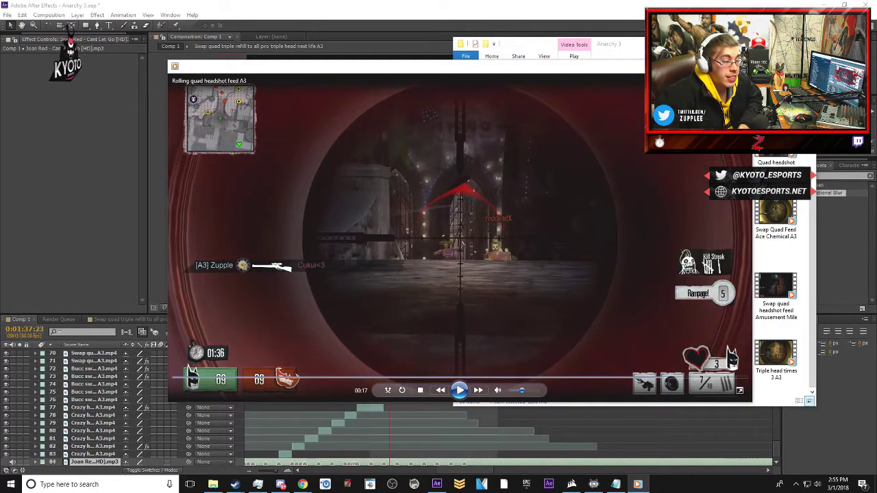
pyautogui.click(742, 67)
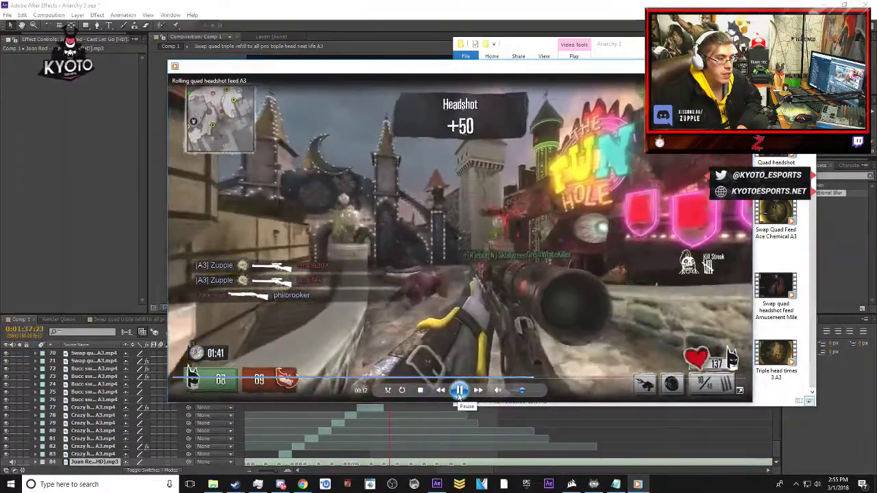
pyautogui.click(459, 392)
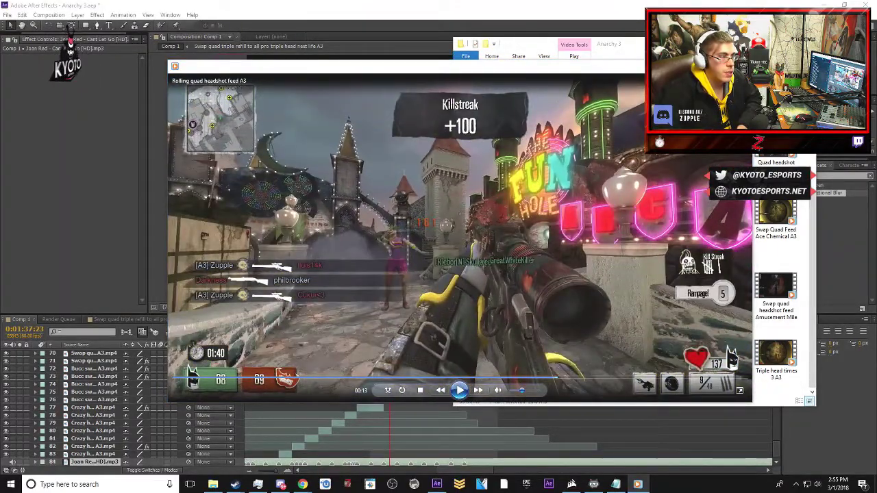
pyautogui.hotkey('alt', 'F4')
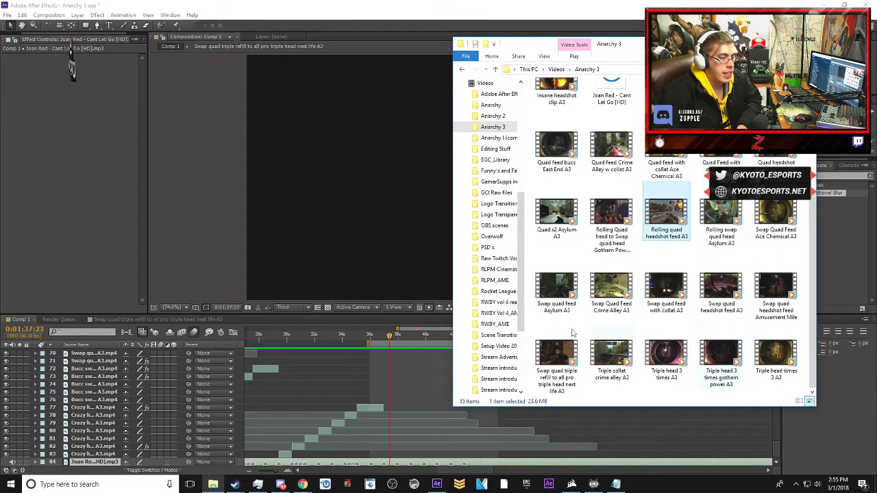
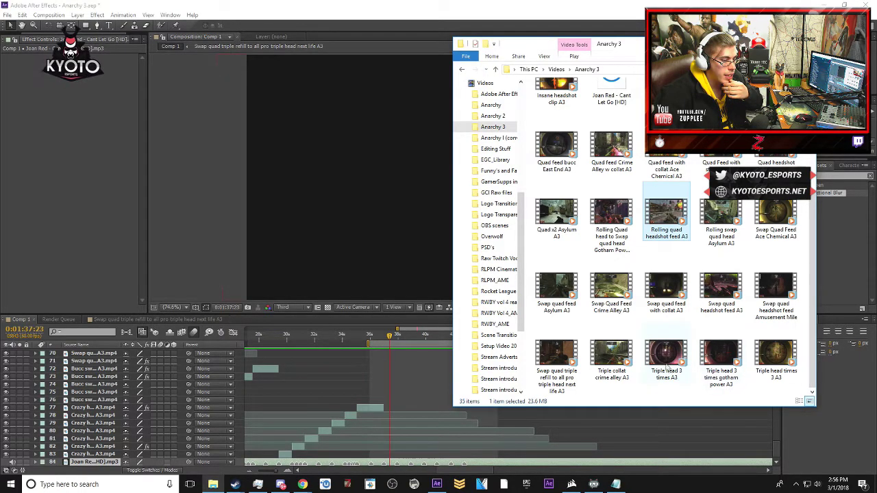
# - Play the clip "Triple head 3 times A3" to review it, and close the player
pyautogui.click(668, 363)
pyautogui.press('Return')
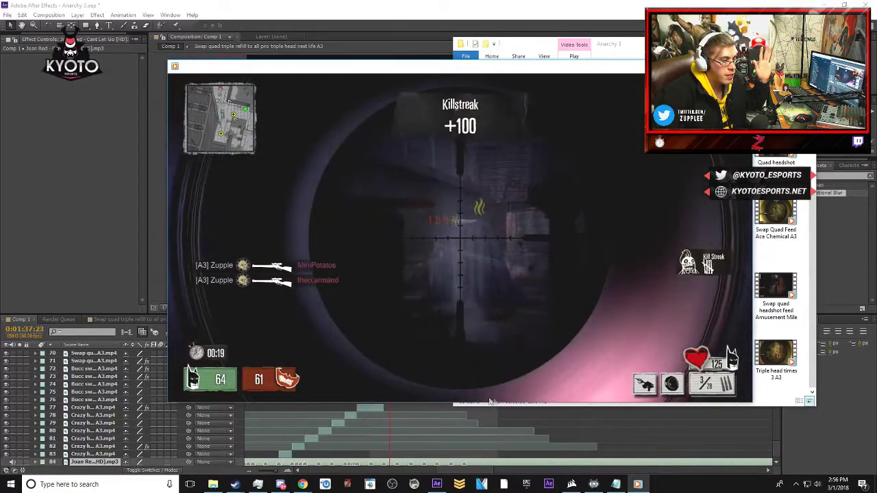
pyautogui.moveTo(459, 390)
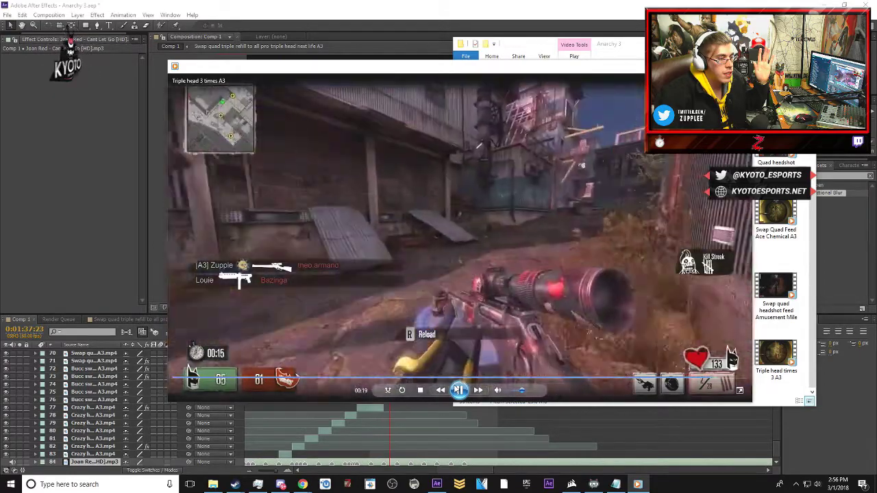
pyautogui.click(458, 390)
pyautogui.hotkey('alt', 'F4')
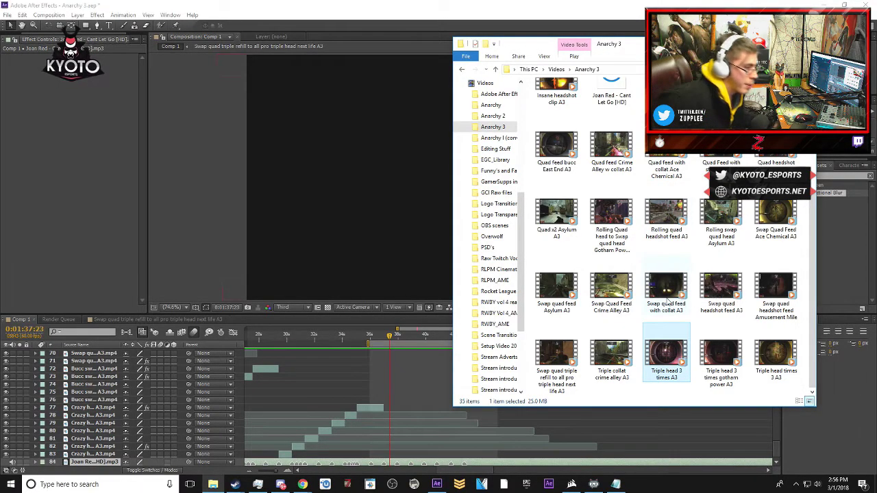
# - Browse the rest of the Anarchy 3 folder, play "Insane headshot clip A3" to review it, and close the player
pyautogui.scroll(3, 633, 325)
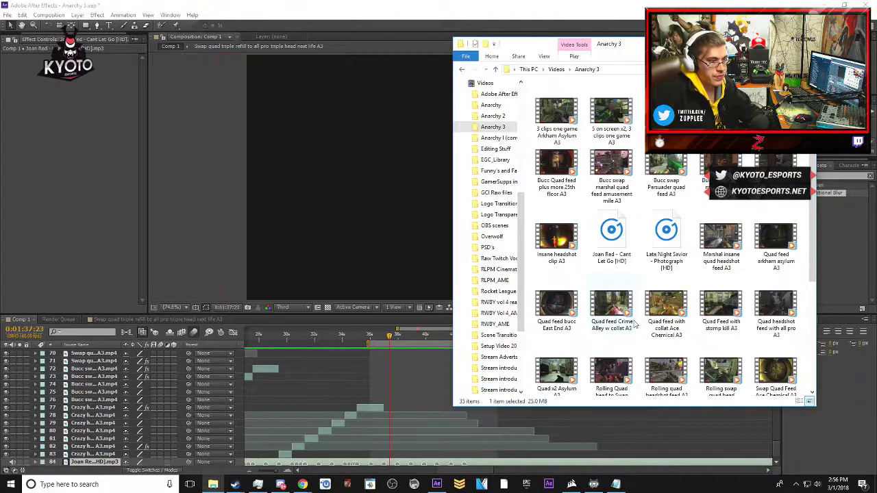
pyautogui.scroll(-3, 633, 324)
pyautogui.scroll(3, 634, 322)
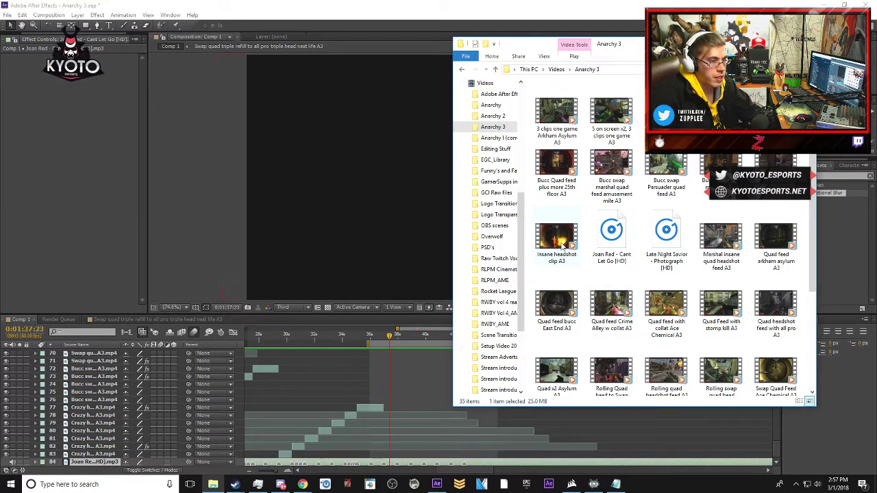
pyautogui.click(563, 247)
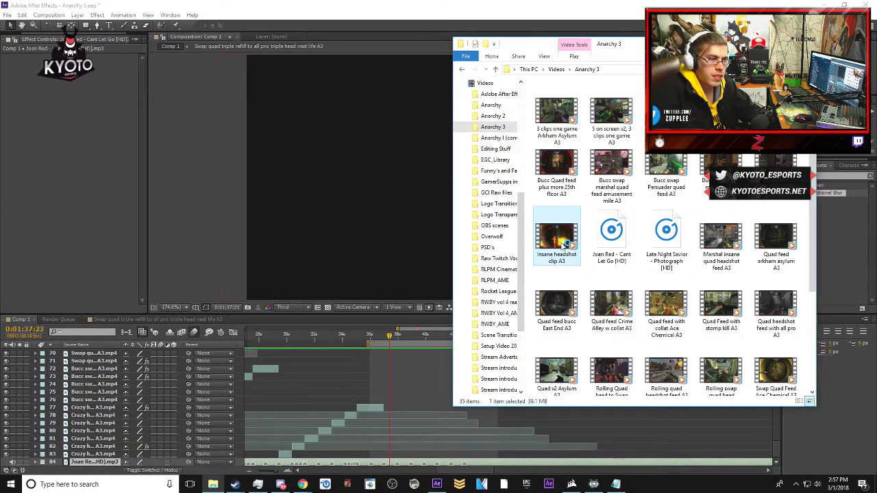
pyautogui.doubleClick(563, 246)
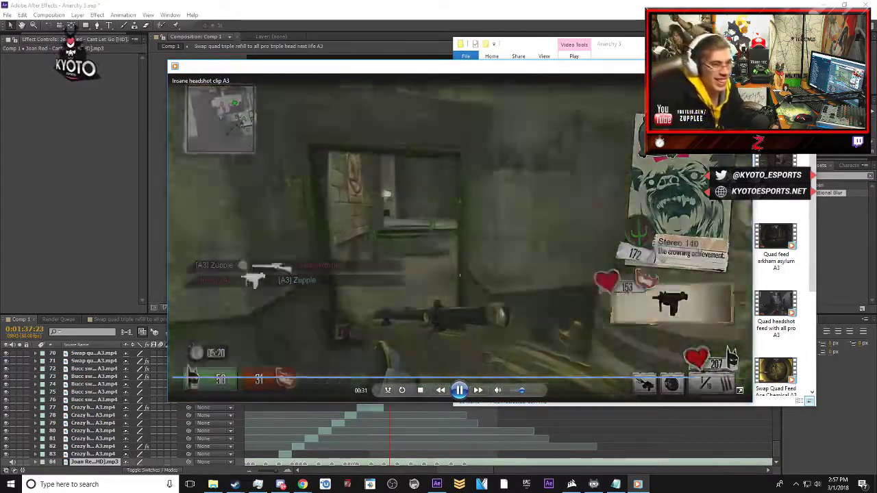
pyautogui.click(742, 67)
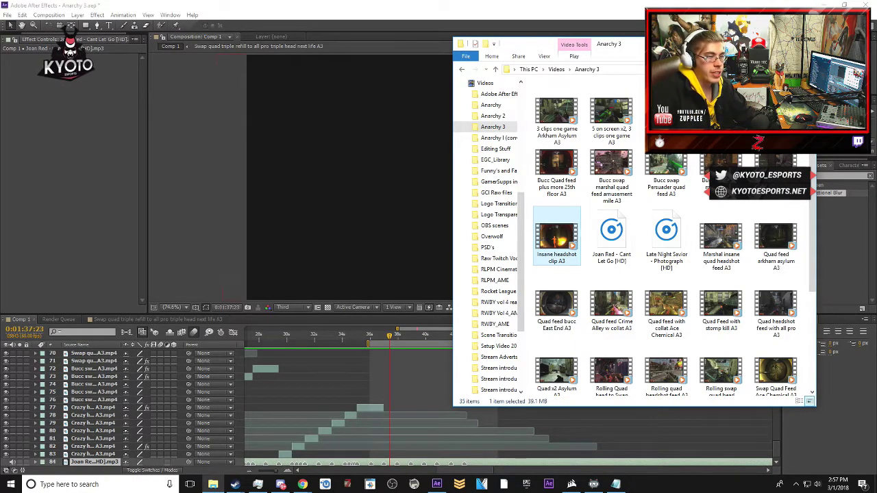
# - Import "Insane headshot clip A3" into the After Effects project and place it in Comp 1 directly above the music layer, starting near 0:01:37
pyautogui.click(763, 44)
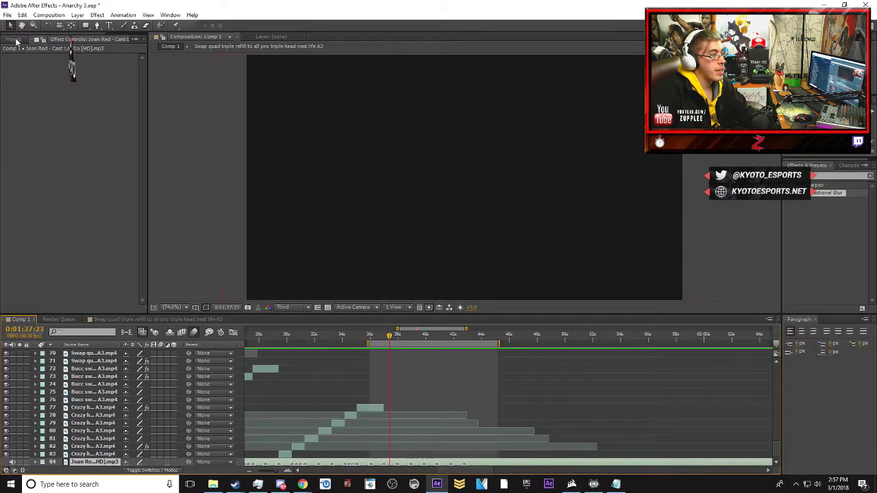
pyautogui.click(15, 39)
pyautogui.click(213, 484)
pyautogui.moveTo(555, 241); pyautogui.dragTo(67, 283)
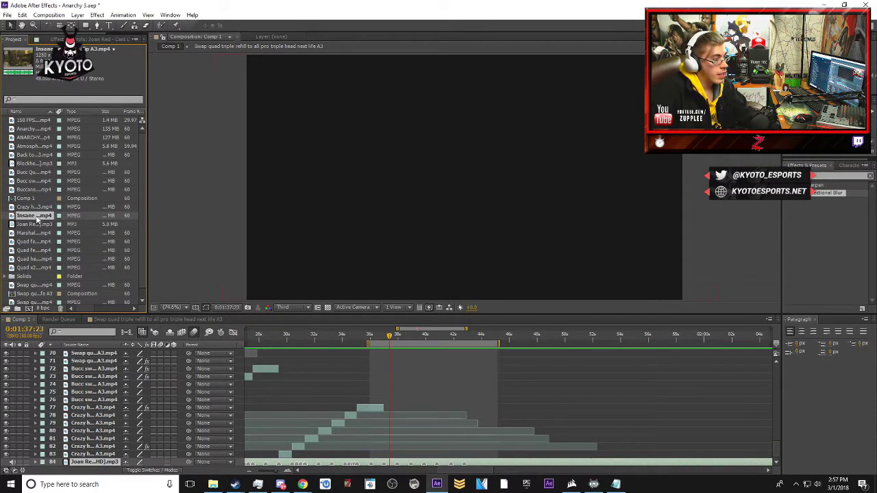
pyautogui.moveTo(216, 406)
pyautogui.mouseDown()
pyautogui.moveTo(437, 469)
pyautogui.moveTo(383, 464)
pyautogui.mouseUp()
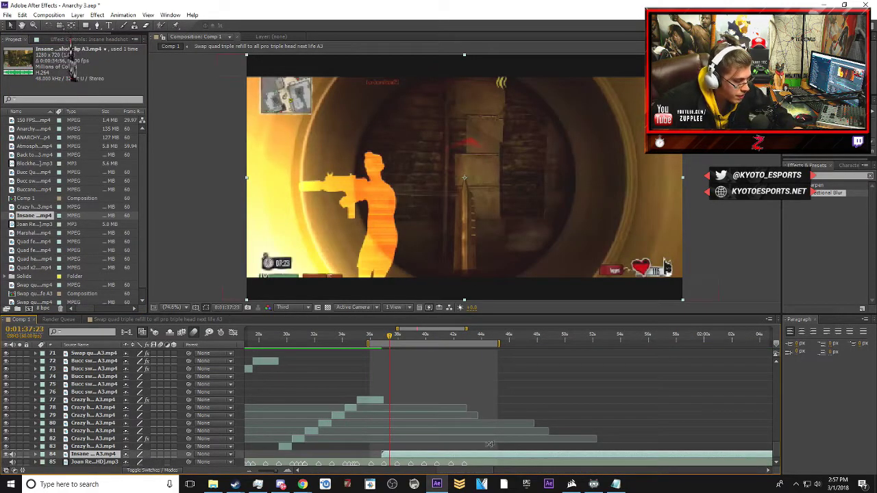
# - Slide the Insane headshot layer earlier so its kill shot lands on the beat at 0:01:37:56, and split the layer there
pyautogui.press('=')
pyautogui.press('=')
pyautogui.moveTo(389, 337); pyautogui.dragTo(423, 337)
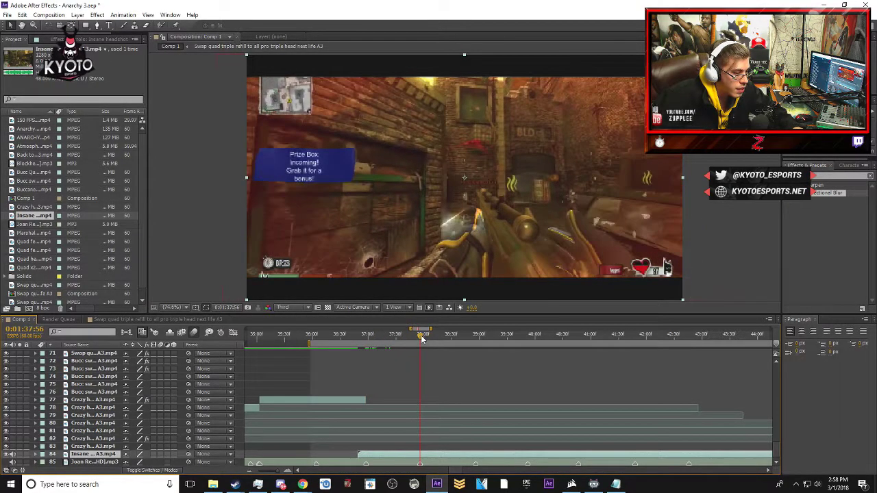
pyautogui.press('-')
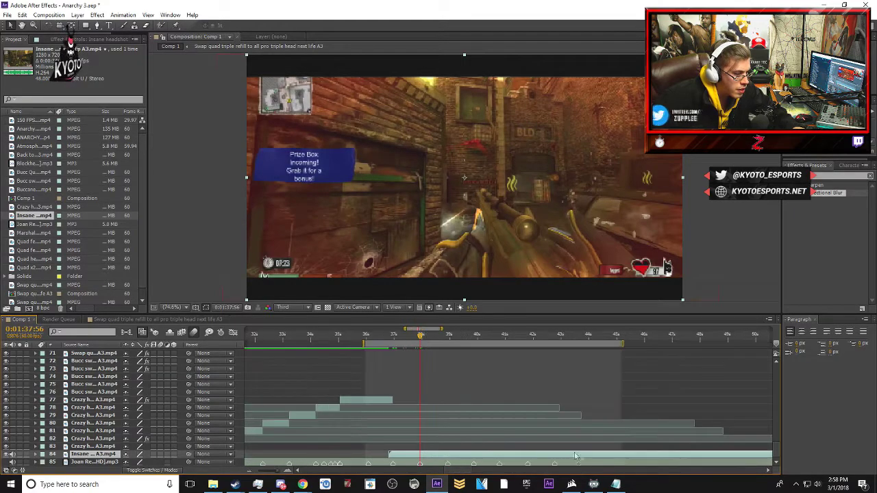
pyautogui.moveTo(625, 458); pyautogui.dragTo(465, 457)
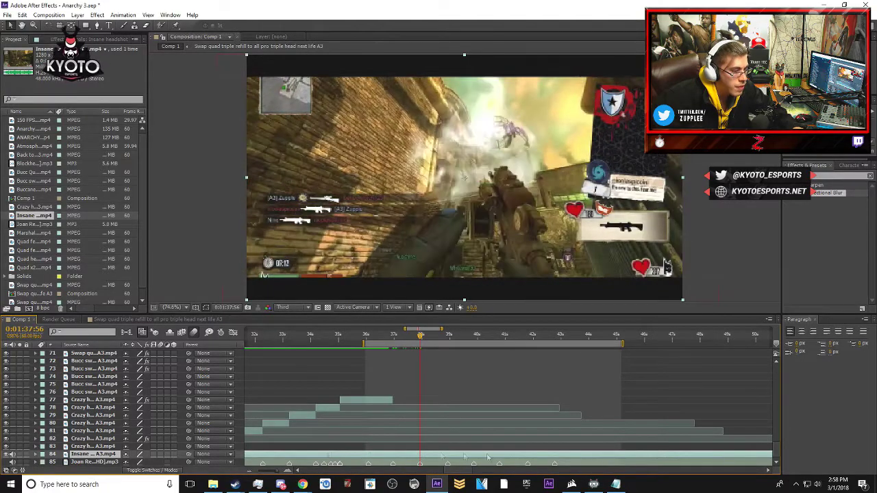
pyautogui.moveTo(627, 458); pyautogui.dragTo(563, 457)
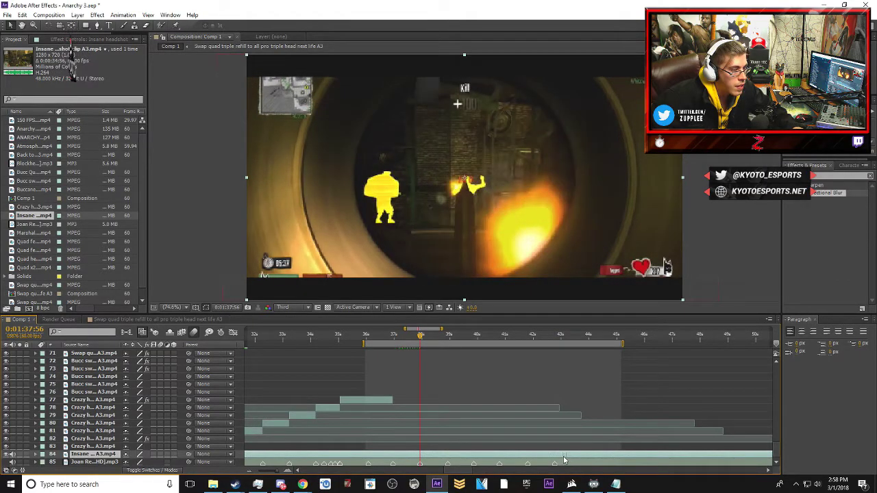
pyautogui.hotkey('ctrl', 'shift', 'd')
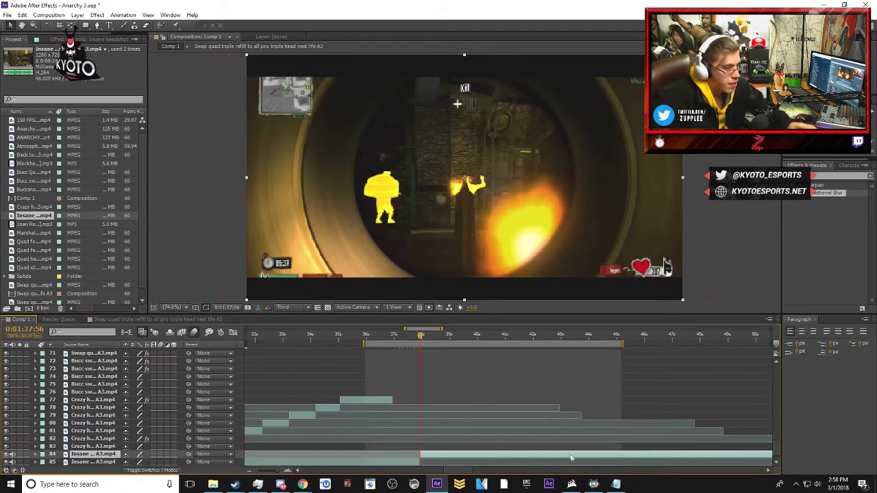
# - Shift the first Insane headshot segment slightly later, split it at 0:01:36:58 where the Crazy headshot clip ends, and delete the earlier part
pyautogui.moveTo(420, 335); pyautogui.dragTo(392, 342)
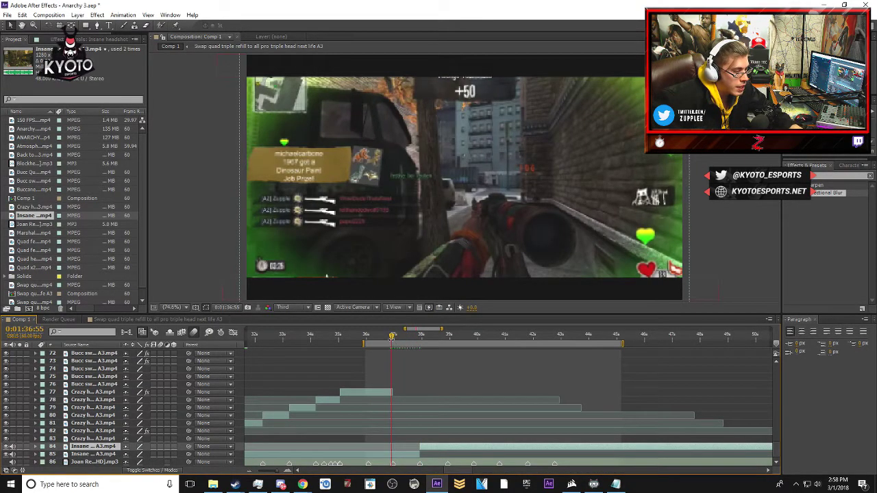
pyautogui.press('=')
pyautogui.press('=')
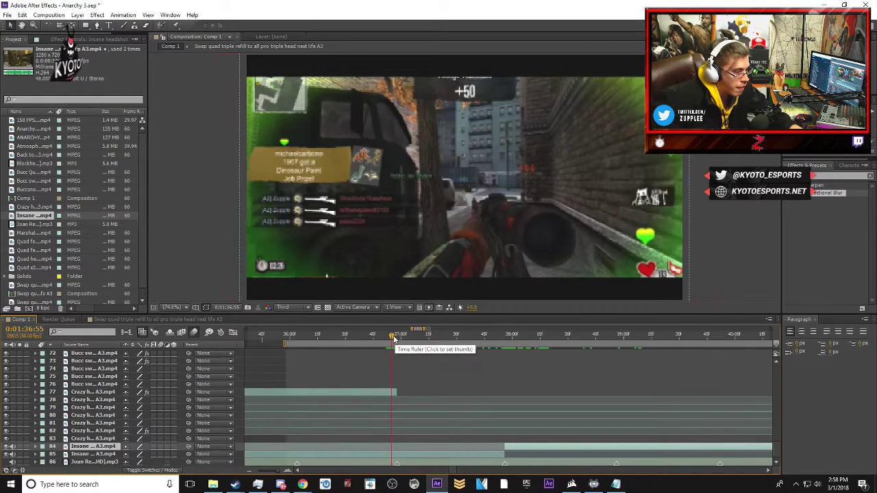
pyautogui.moveTo(393, 339); pyautogui.dragTo(401, 339)
pyautogui.press('-')
pyautogui.press('-')
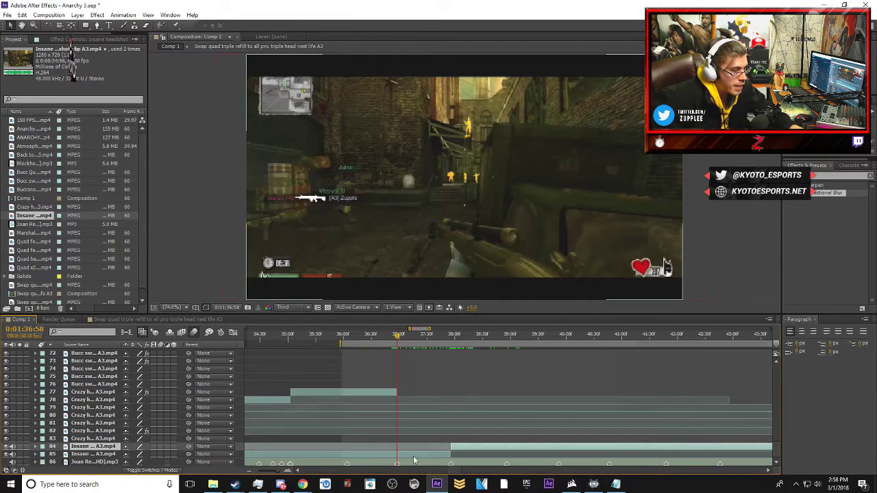
pyautogui.moveTo(395, 456)
pyautogui.mouseDown()
pyautogui.moveTo(449, 456)
pyautogui.moveTo(372, 458)
pyautogui.moveTo(396, 451)
pyautogui.mouseUp()
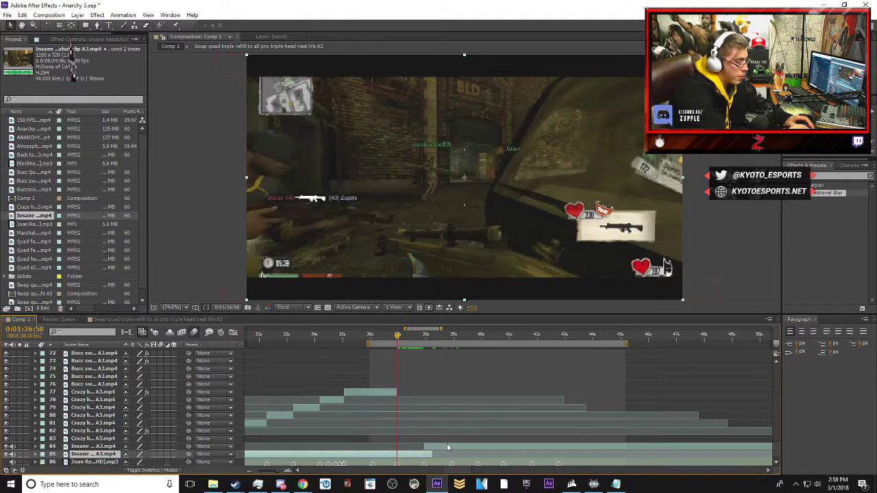
pyautogui.hotkey('ctrl', 'd')
pyautogui.click(378, 463)
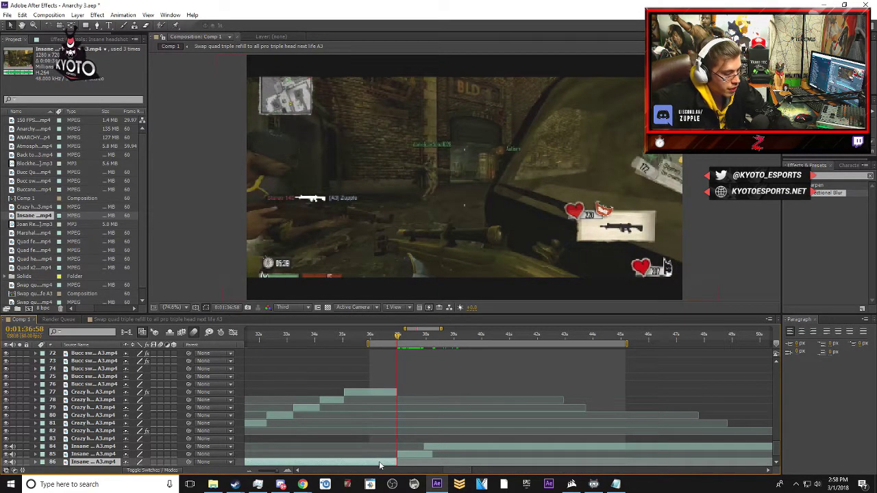
pyautogui.press('Delete')
# - Enable time remapping on the first Insane headshot segment and add a Time Remap keyframe at 0:01:37:15
pyautogui.rightClick(405, 455)
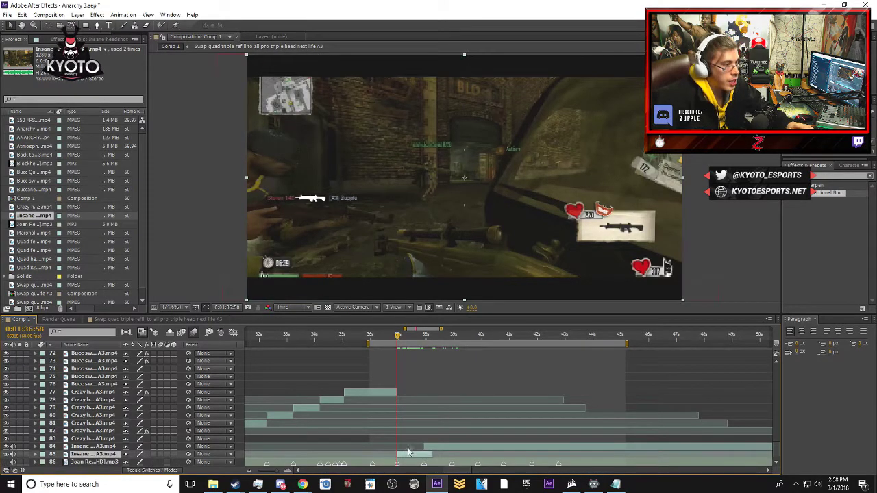
pyautogui.moveTo(507, 169)
pyautogui.click(555, 169)
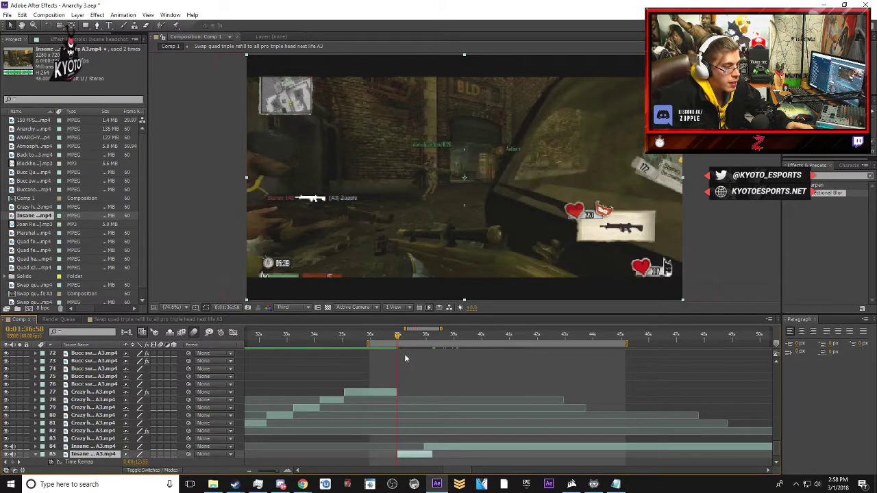
pyautogui.moveTo(401, 336); pyautogui.dragTo(407, 336)
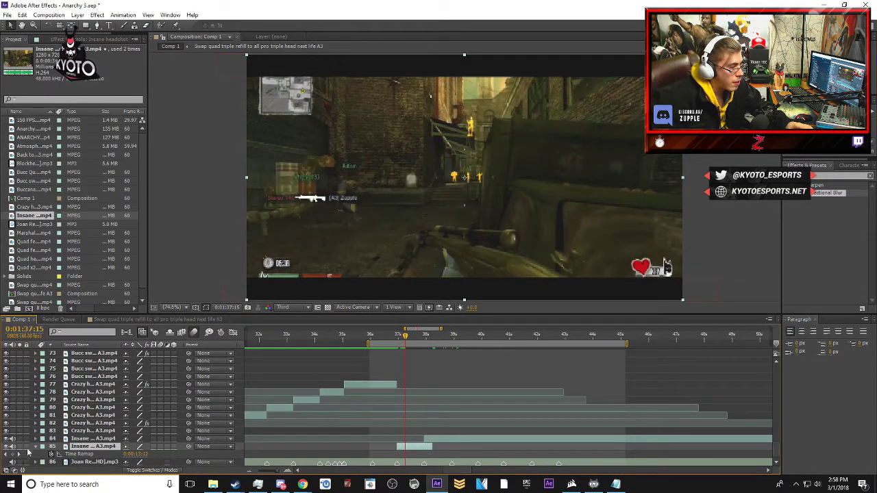
pyautogui.scroll(1, 384, 402)
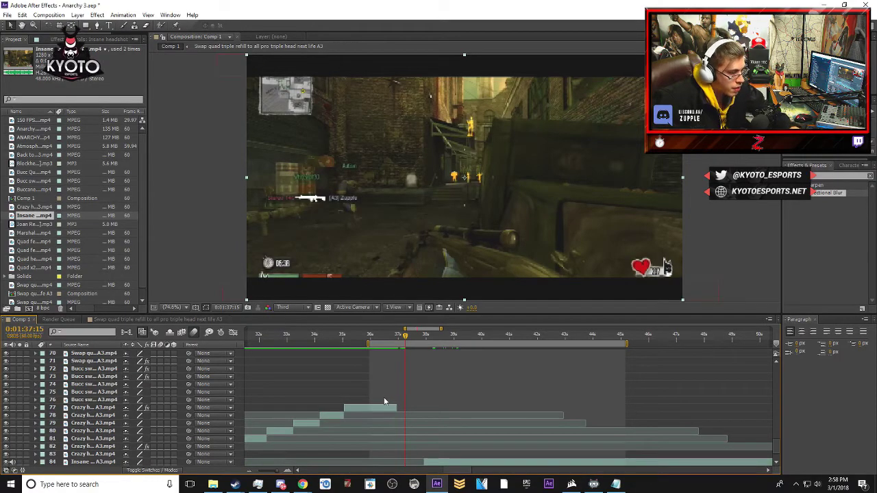
pyautogui.scroll(-1, 407, 407)
# - Add a Time Remap keyframe at 0:01:37:40, move it to the beat at 0:01:37:56, and trim the segment's end there
pyautogui.press('=')
pyautogui.press('=')
pyautogui.moveTo(404, 341); pyautogui.dragTo(451, 335)
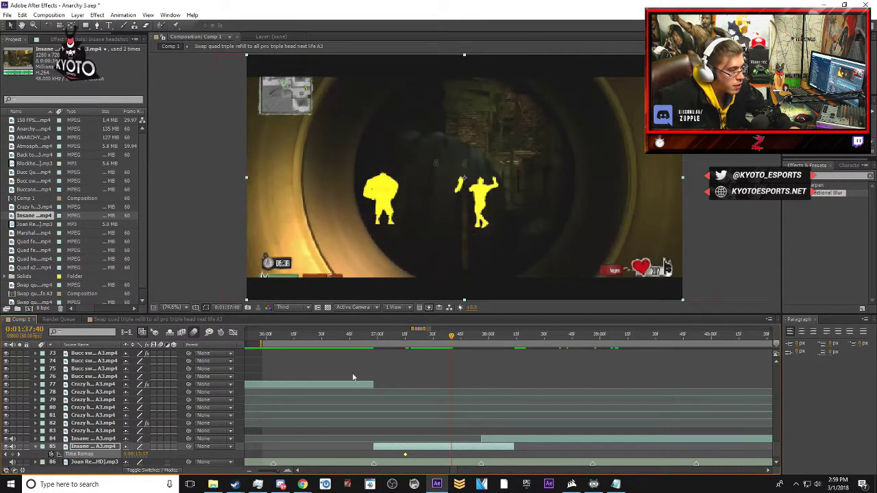
pyautogui.moveTo(452, 453); pyautogui.dragTo(481, 456)
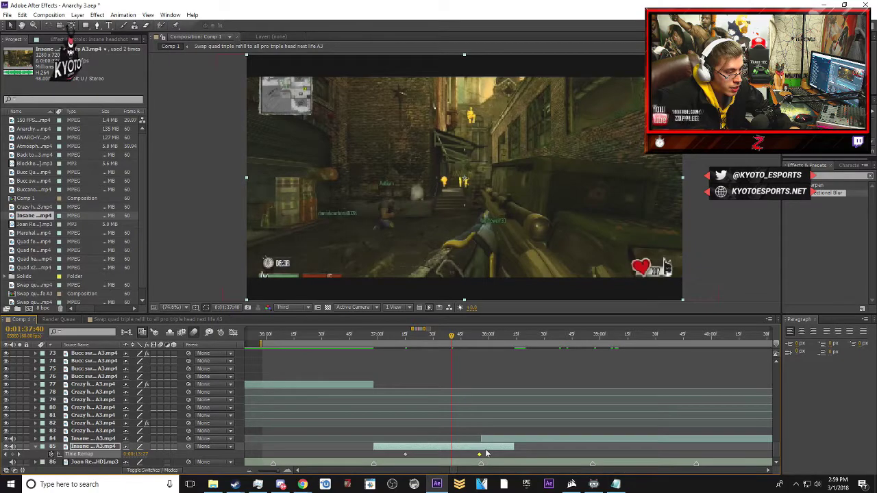
pyautogui.click(481, 336)
pyautogui.moveTo(480, 338); pyautogui.dragTo(482, 338)
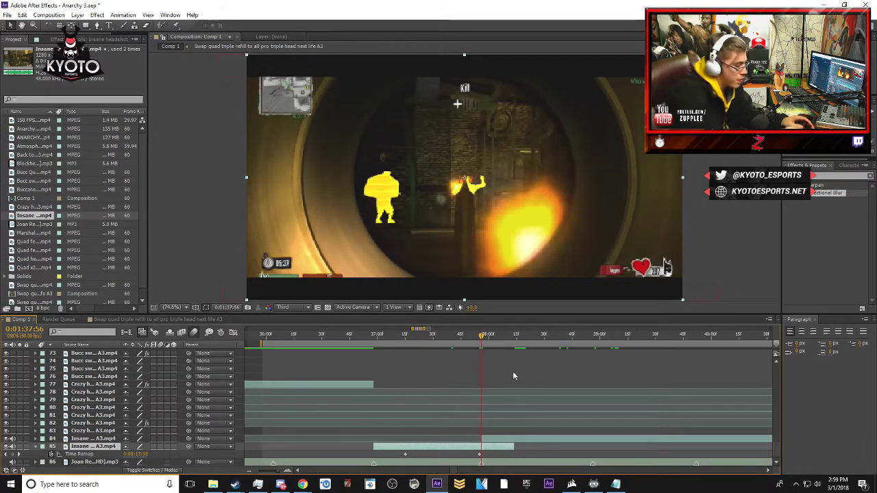
pyautogui.hotkey('alt', ']')
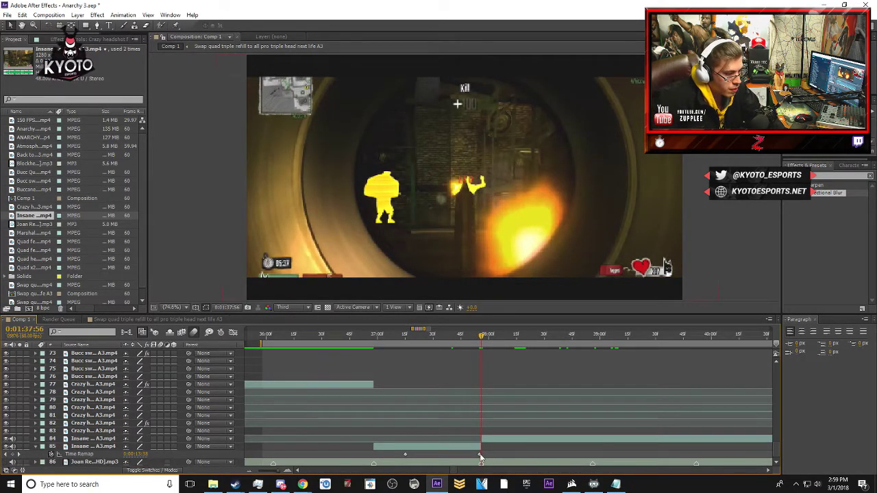
pyautogui.click(481, 454)
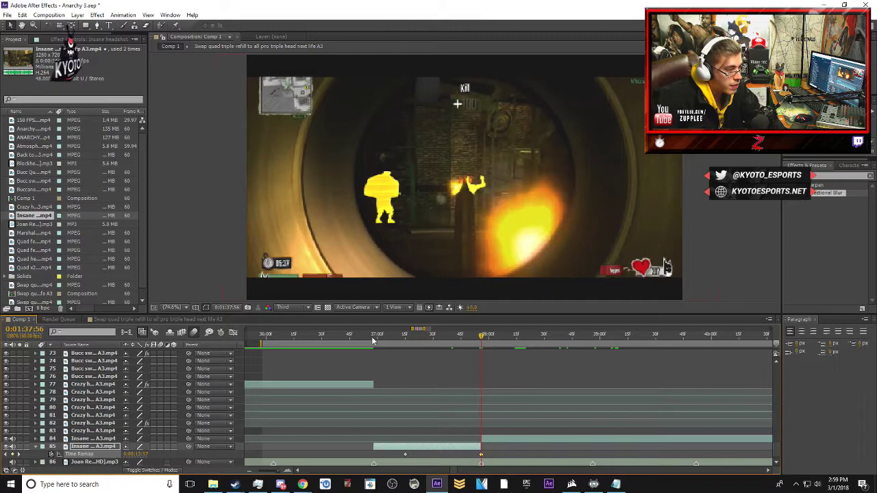
# - Mute the audio of both Insane headshot layers and preview the sequence from 0:01:36:57
pyautogui.click(374, 341)
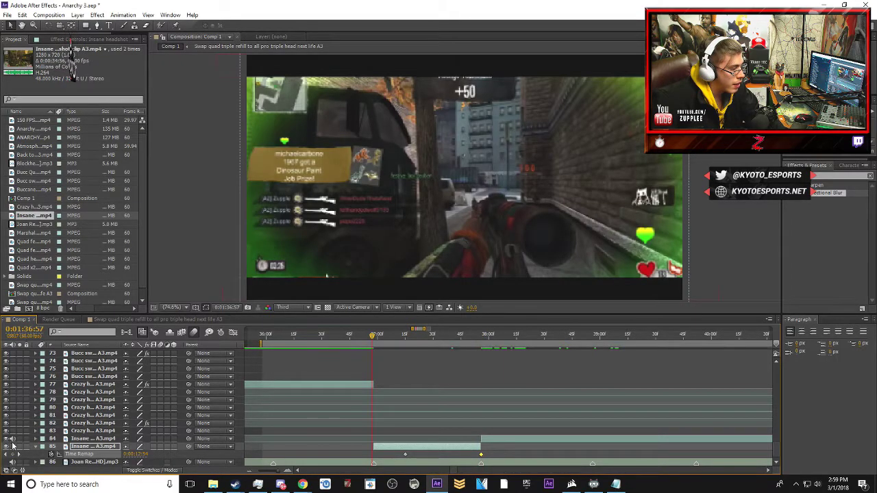
pyautogui.click(12, 439)
pyautogui.press('-')
pyautogui.press('-')
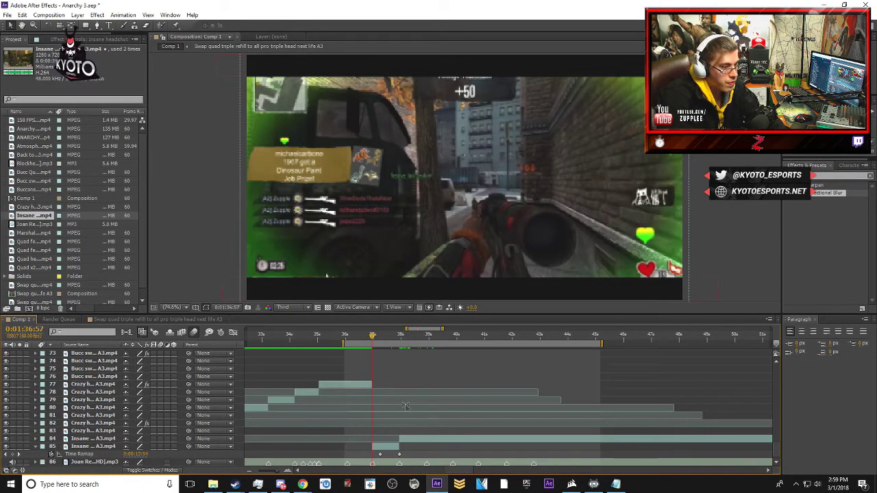
pyautogui.press('KP_0')
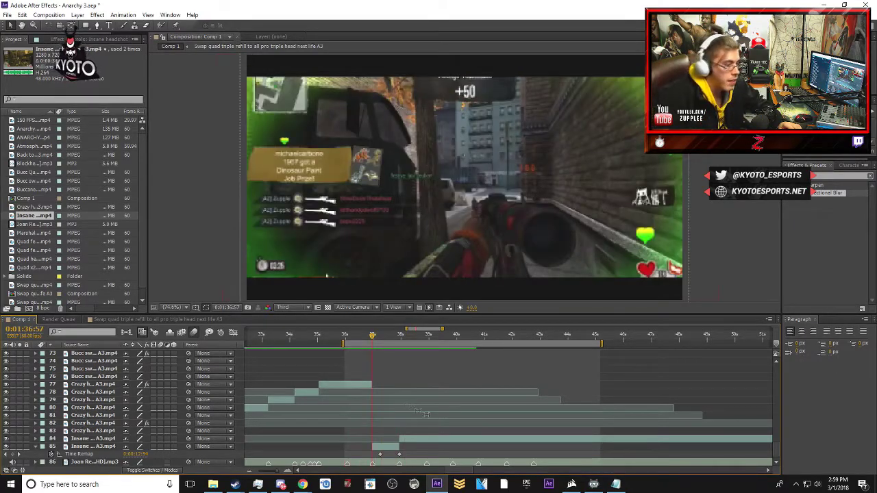
# - Split the second Insane headshot segment at the beat marker at 0:01:38:56
pyautogui.moveTo(373, 337); pyautogui.dragTo(427, 333)
pyautogui.press('=')
pyautogui.press('=')
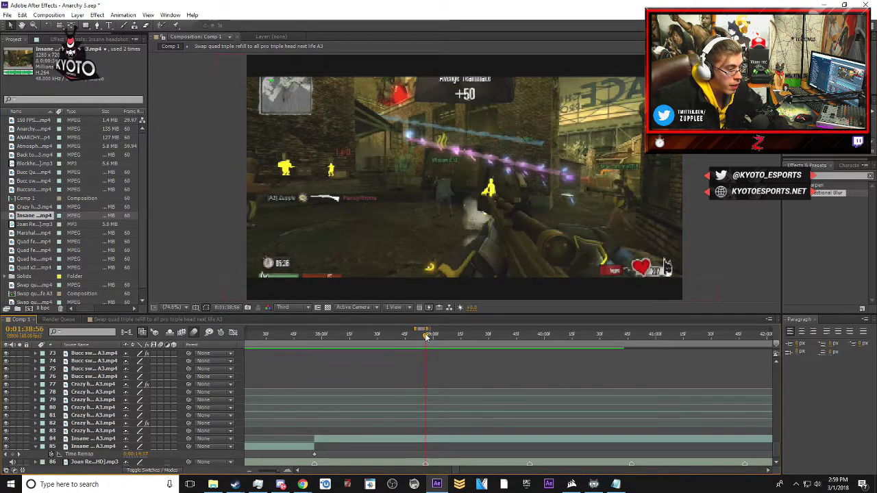
pyautogui.press('-')
pyautogui.press('-')
pyautogui.click(548, 439)
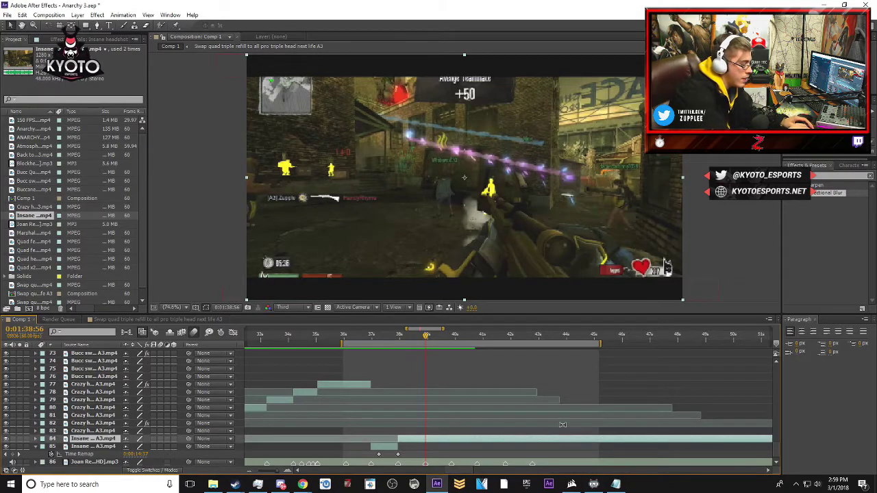
pyautogui.hotkey('ctrl', 'shift', 'd')
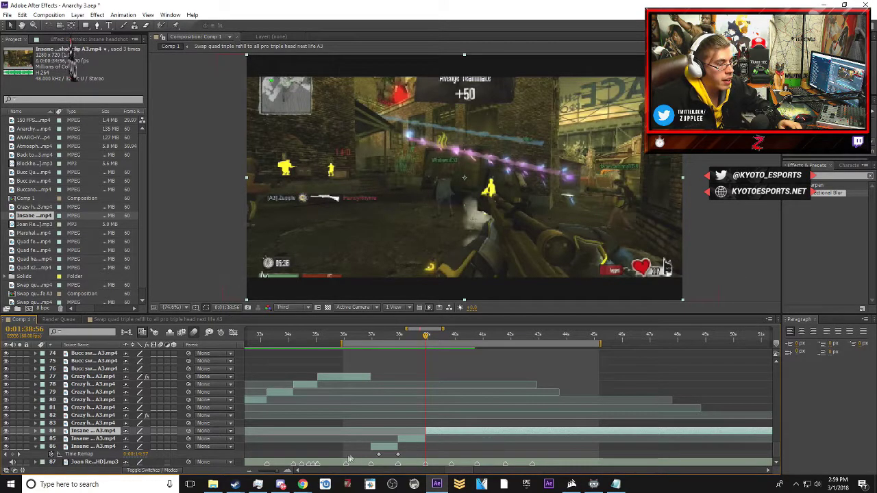
# - Look through the video clips in the Anarchy 3 folder in File Explorer, and return to After Effects
pyautogui.click(213, 484)
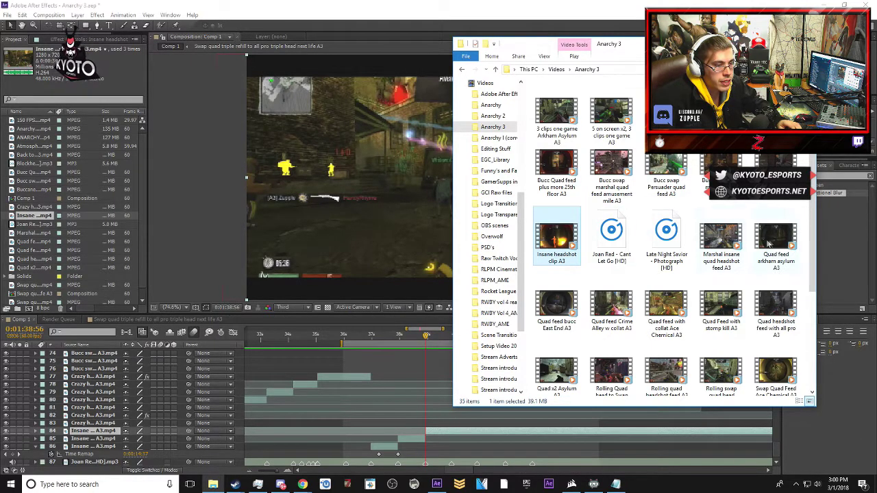
pyautogui.scroll(-2, 701, 287)
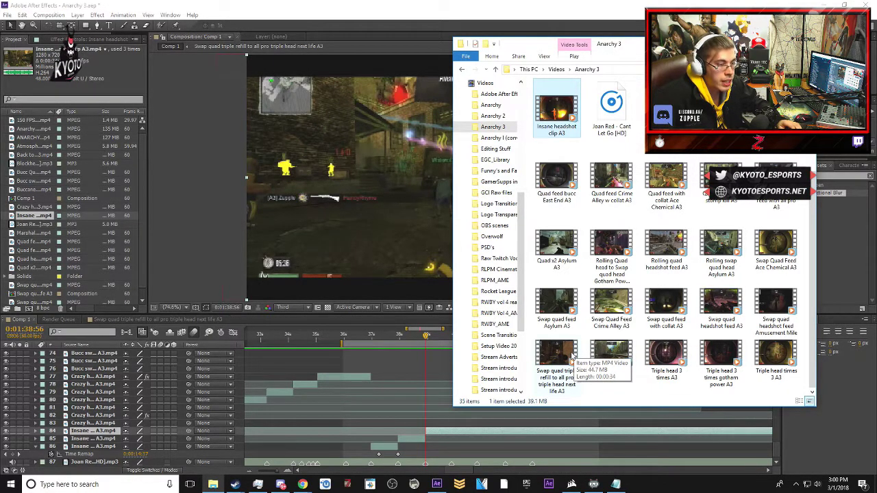
pyautogui.scroll(2, 654, 363)
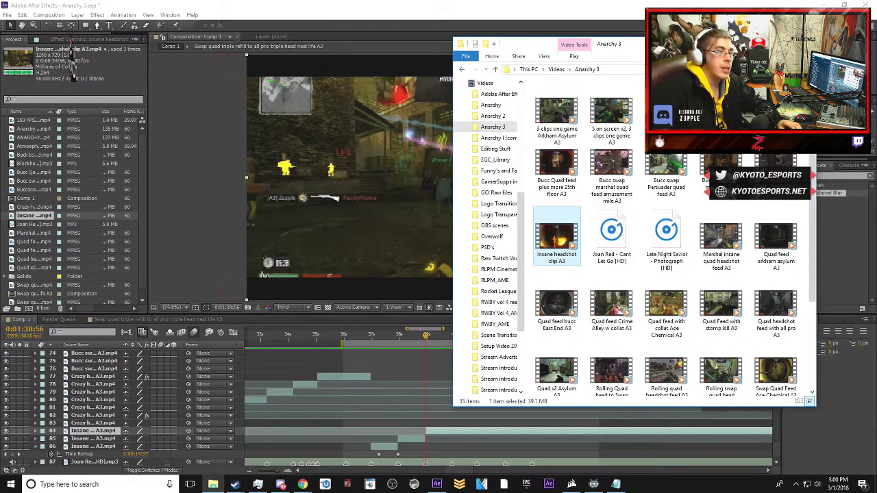
pyautogui.click(390, 352)
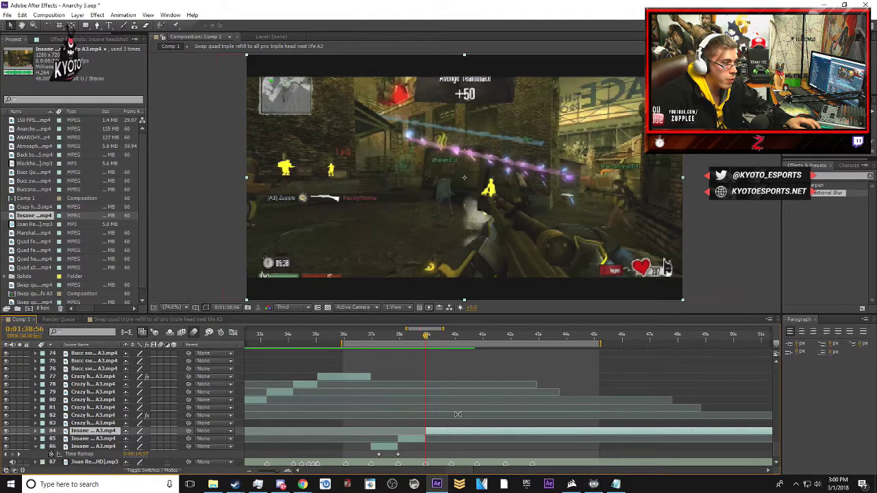
# - Slide the last Insane headshot segment earlier to its next kill, then cut it at 0:01:38:56 and delete the overlapping front piece
pyautogui.moveTo(427, 337)
pyautogui.mouseDown()
pyautogui.moveTo(417, 337)
pyautogui.moveTo(426, 337)
pyautogui.mouseUp()
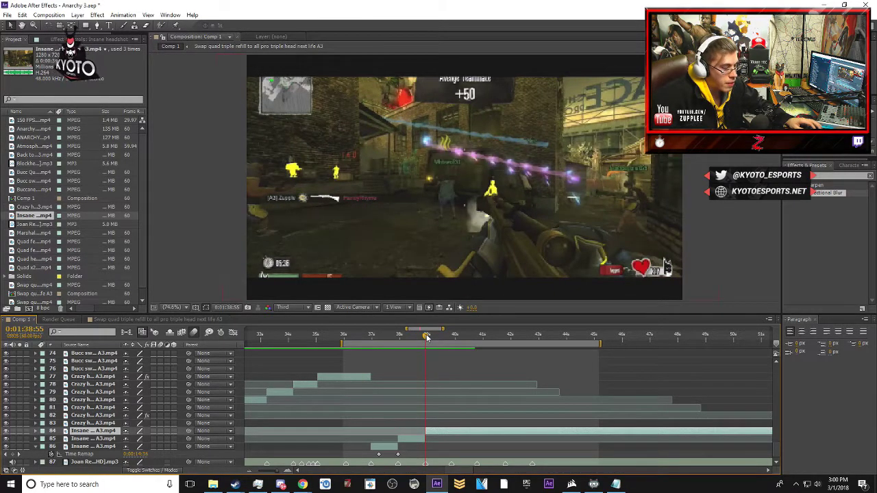
pyautogui.scroll(3, 426, 337)
pyautogui.click(429, 337)
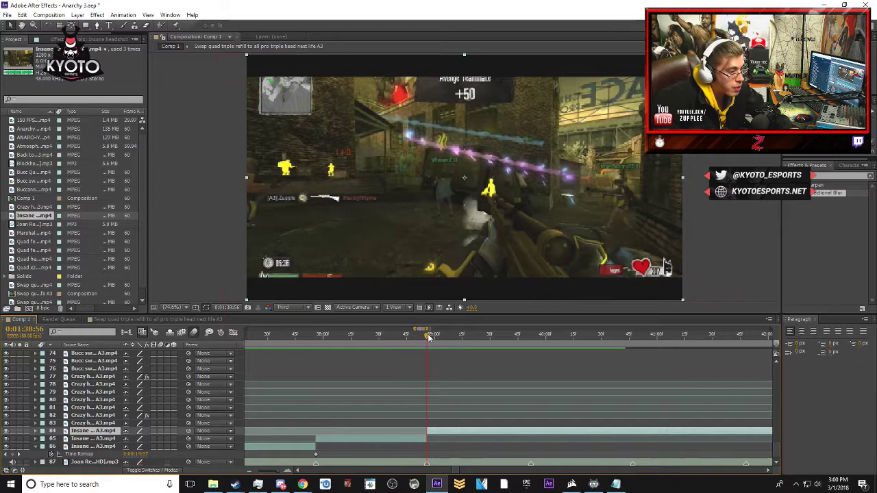
pyautogui.scroll(3, 494, 441)
pyautogui.moveTo(494, 441); pyautogui.dragTo(440, 432)
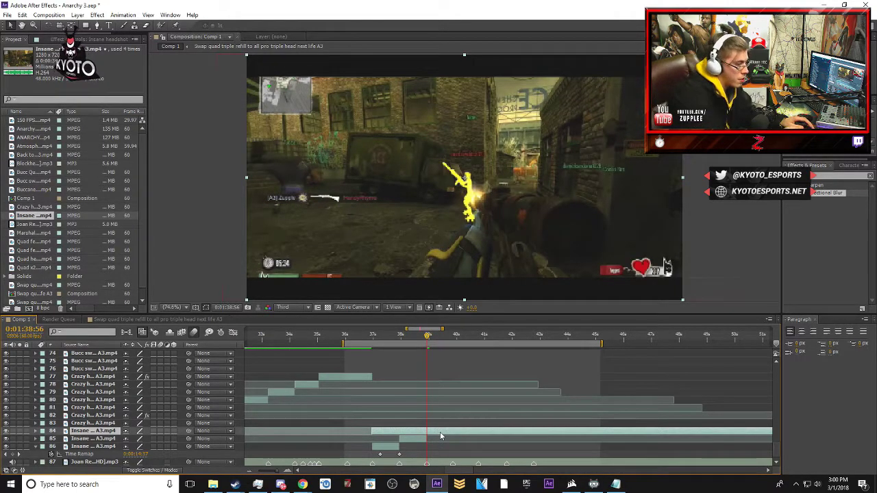
pyautogui.hotkey('ctrl', 'shift', 'd')
pyautogui.click(424, 440)
pyautogui.press('Delete')
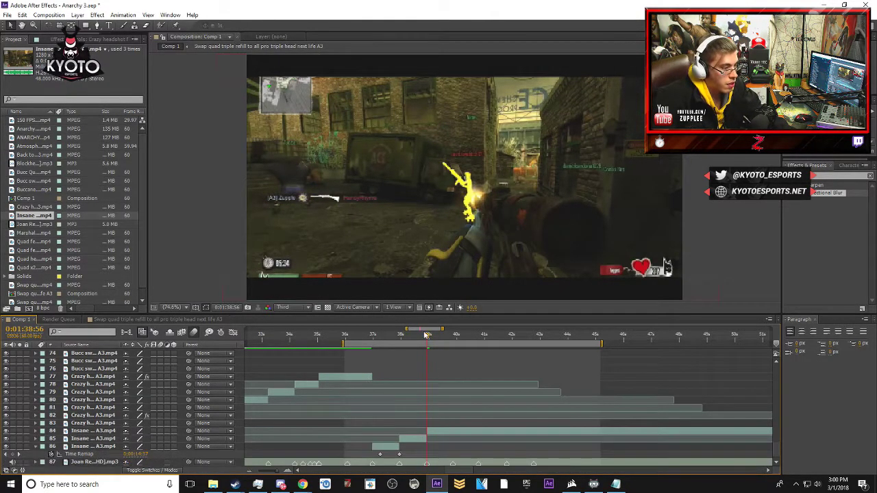
# - Split the last Insane headshot segment at the beat marker at 0:01:39:52
pyautogui.moveTo(424, 338); pyautogui.dragTo(452, 344)
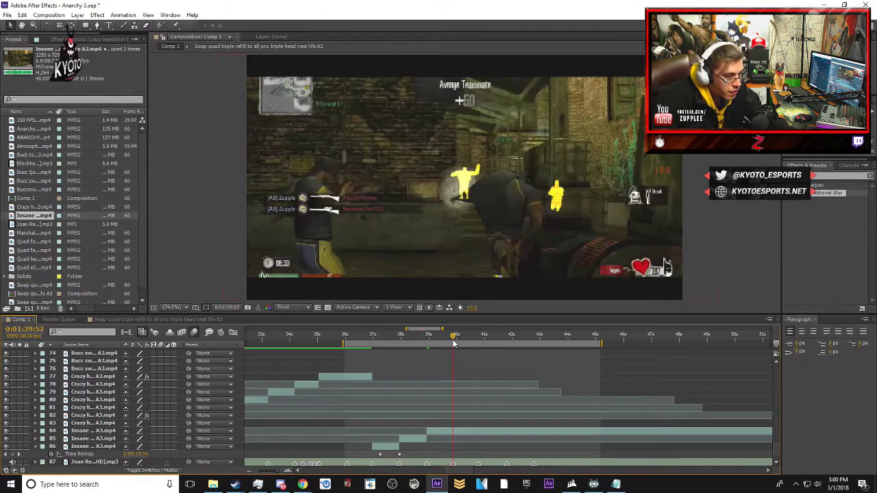
pyautogui.click(466, 430)
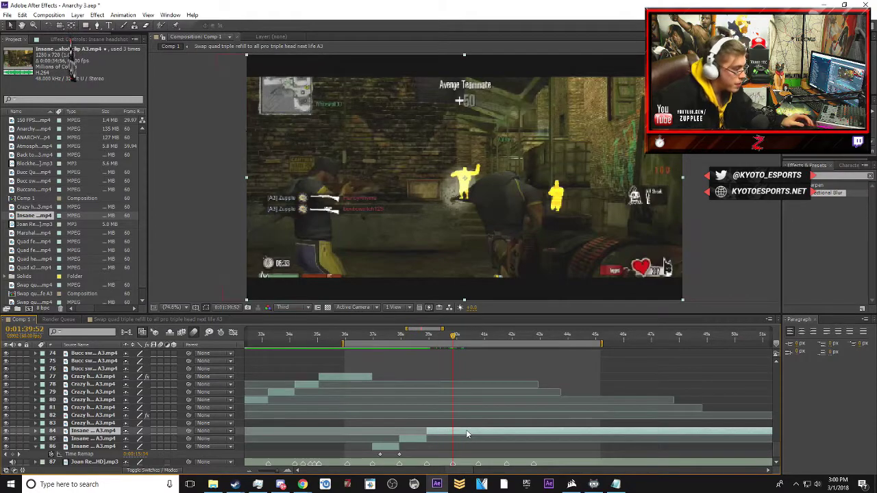
pyautogui.hotkey('ctrl', 'shift', 'd')
# - Slide the remaining Insane headshot segment about two seconds earlier and remove its part before 0:01:39:52
pyautogui.moveTo(461, 430); pyautogui.dragTo(409, 447)
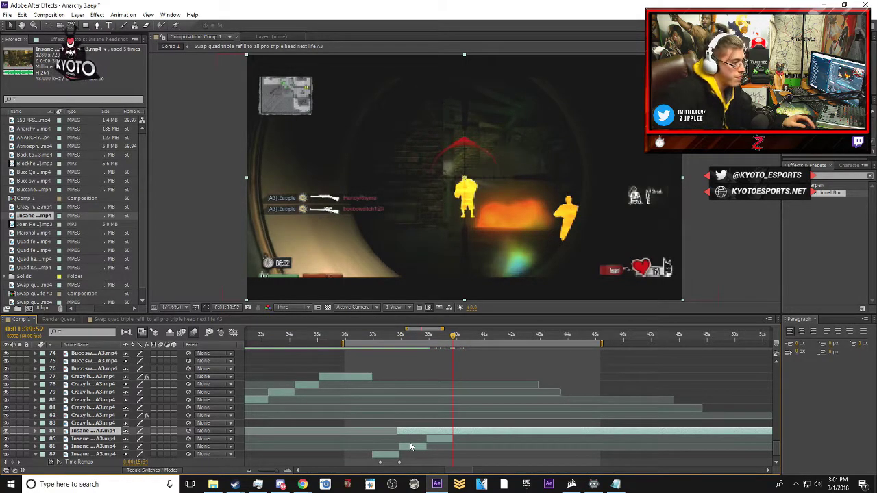
pyautogui.hotkey('ctrl', 'shift', 'd')
pyautogui.click(418, 437)
pyautogui.press('Delete')
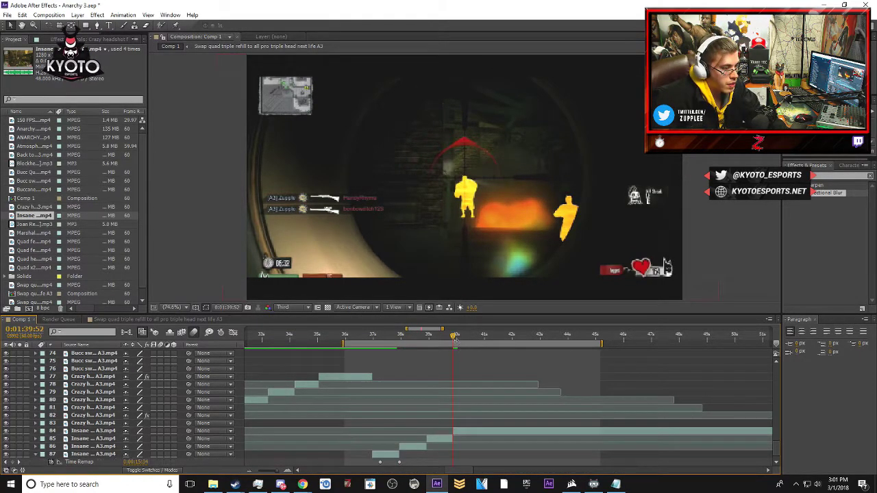
# - Split the last Insane headshot segment exactly at the beat marker at 0:01:40:47
pyautogui.click(447, 337)
pyautogui.moveTo(450, 341); pyautogui.dragTo(480, 338)
pyautogui.scroll(-1, 478, 338)
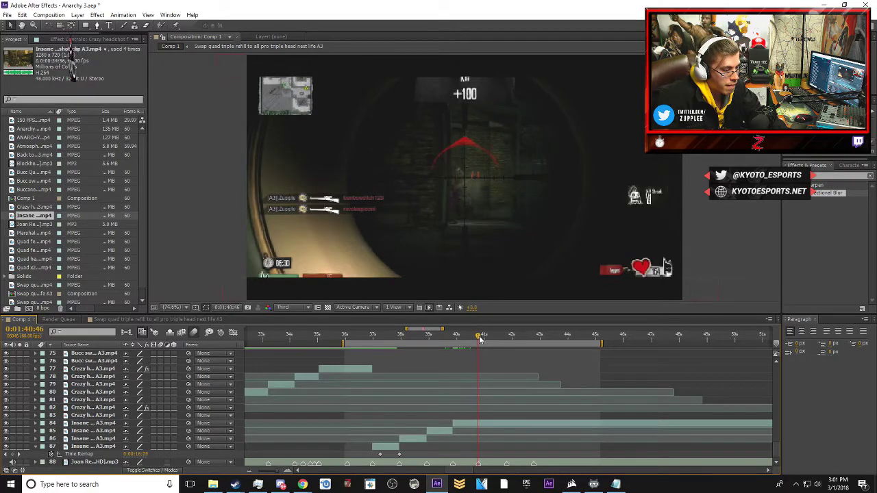
pyautogui.press('=')
pyautogui.press('=')
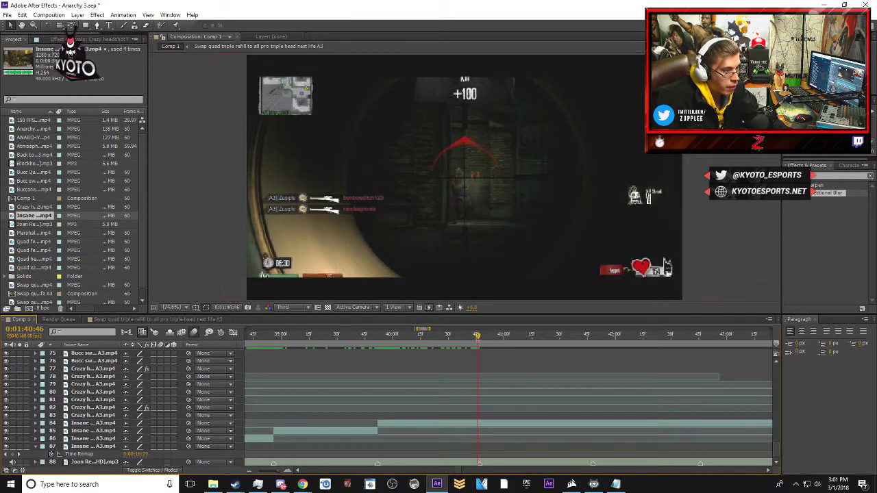
pyautogui.moveTo(478, 337); pyautogui.dragTo(482, 337)
pyautogui.press('-')
pyautogui.press('-')
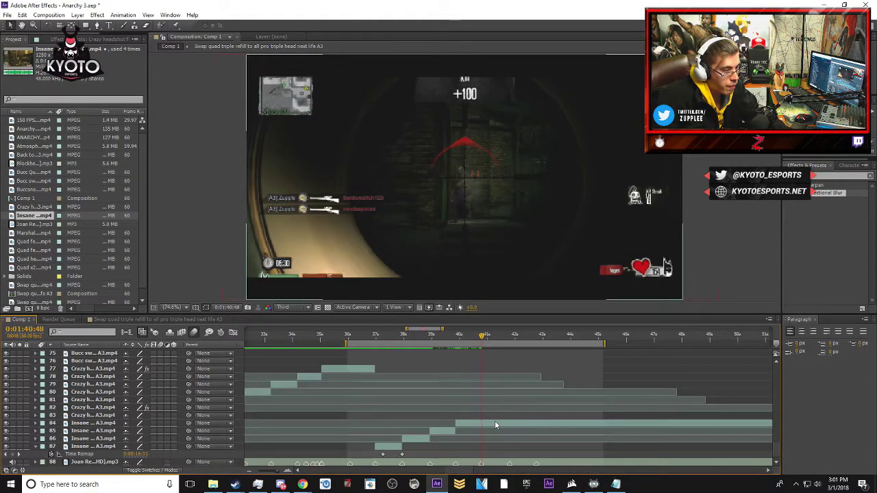
pyautogui.click(495, 421)
pyautogui.press('=')
pyautogui.press('=')
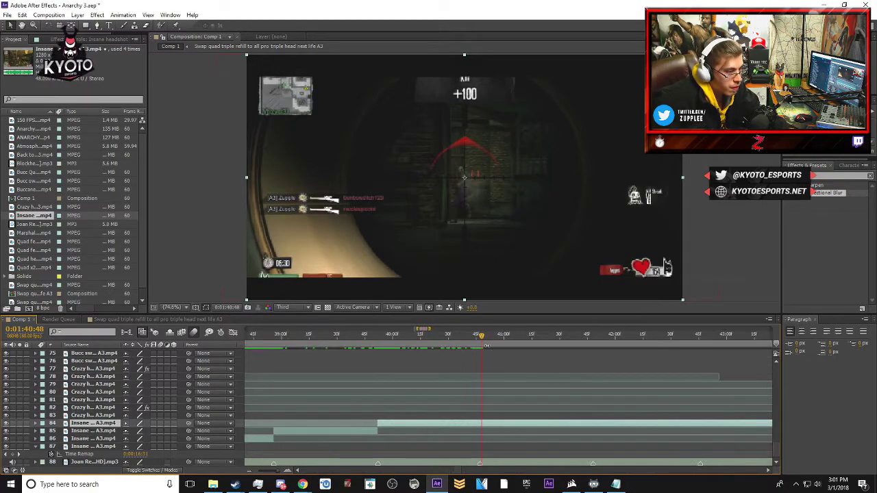
pyautogui.moveTo(482, 337); pyautogui.dragTo(478, 337)
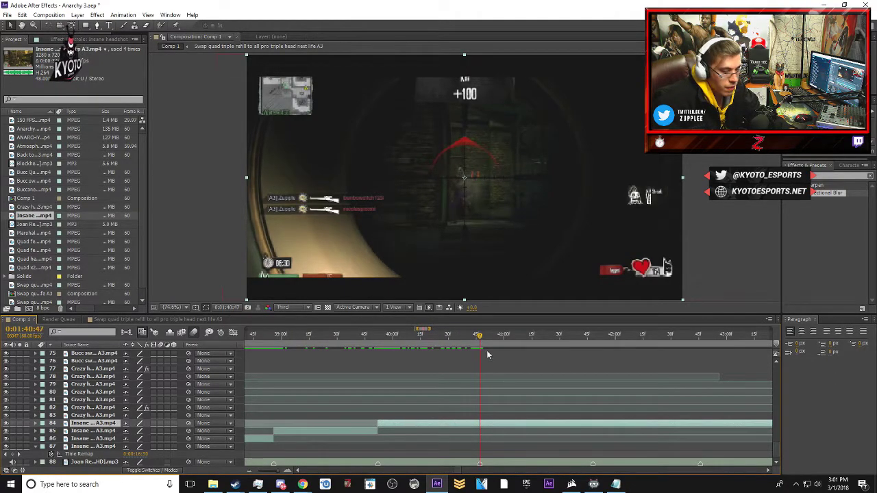
pyautogui.press('-')
pyautogui.press('-')
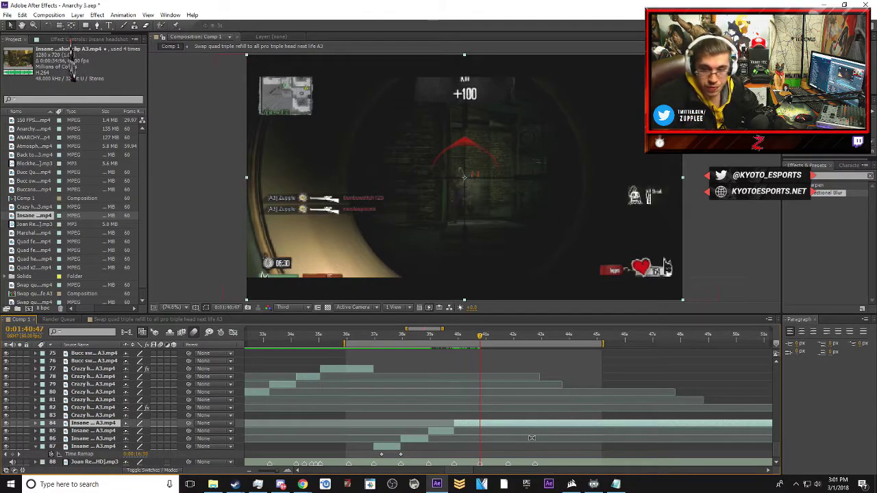
pyautogui.moveTo(572, 485)
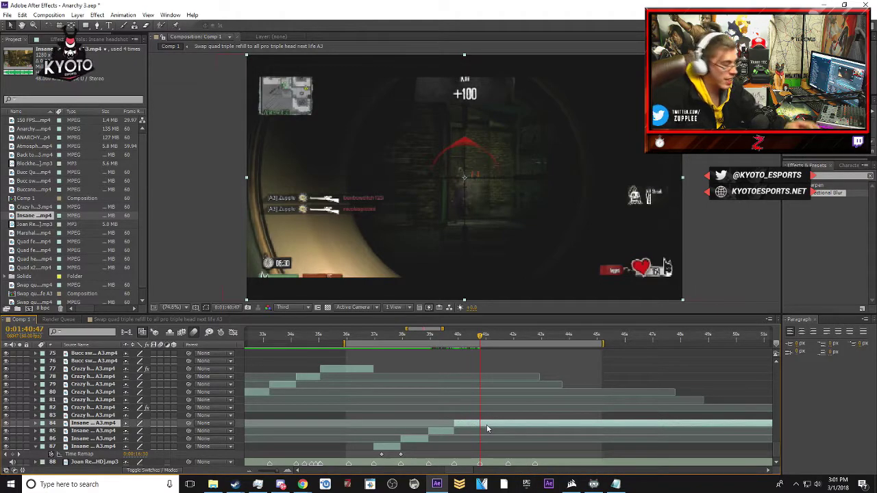
pyautogui.hotkey('ctrl', 'shift', 'd')
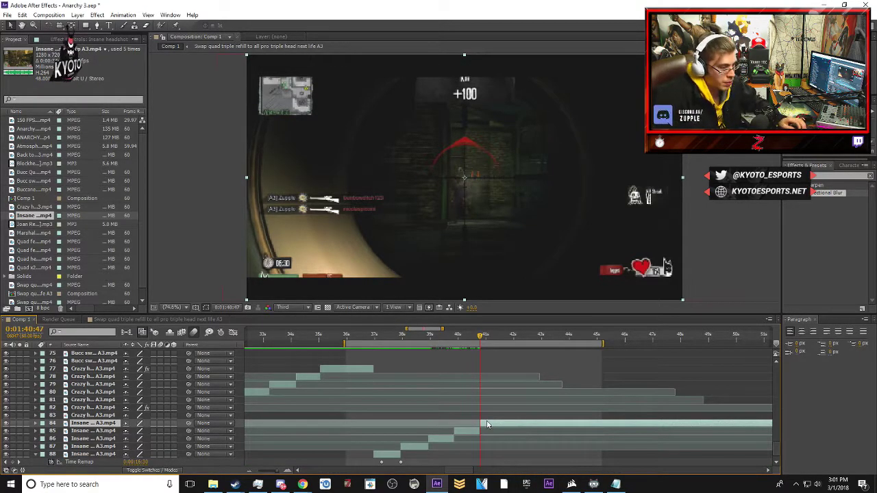
# - Slide the remaining Insane headshot segment slightly earlier and remove its part before 0:01:40:47
pyautogui.moveTo(501, 425); pyautogui.dragTo(479, 427)
pyautogui.click(476, 431)
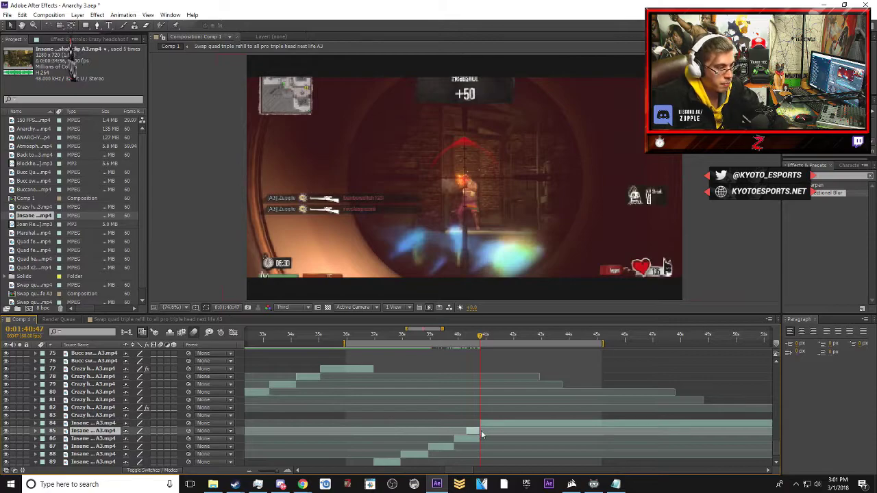
pyautogui.press('Delete')
# - Split the last Insane headshot segment at the beat marker at 0:01:41:48
pyautogui.scroll(-1, 480, 436)
pyautogui.moveTo(459, 471); pyautogui.dragTo(474, 472)
pyautogui.moveTo(404, 337); pyautogui.dragTo(434, 337)
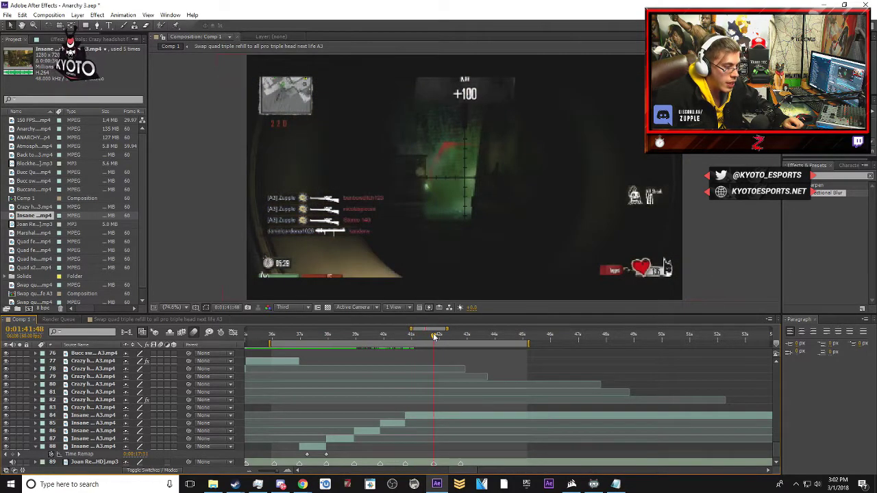
pyautogui.click(469, 412)
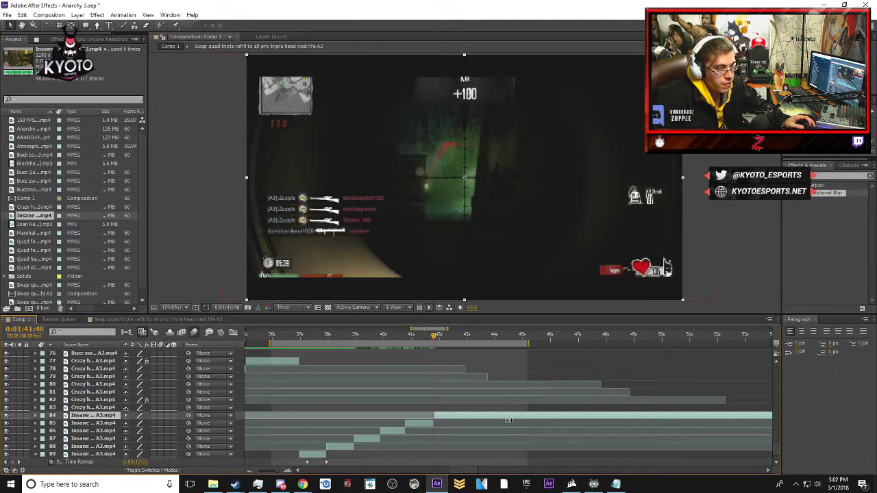
# - Slide the remaining Insane headshot segment about two seconds earlier and remove its part before 0:01:41:48
pyautogui.moveTo(494, 416); pyautogui.dragTo(449, 418)
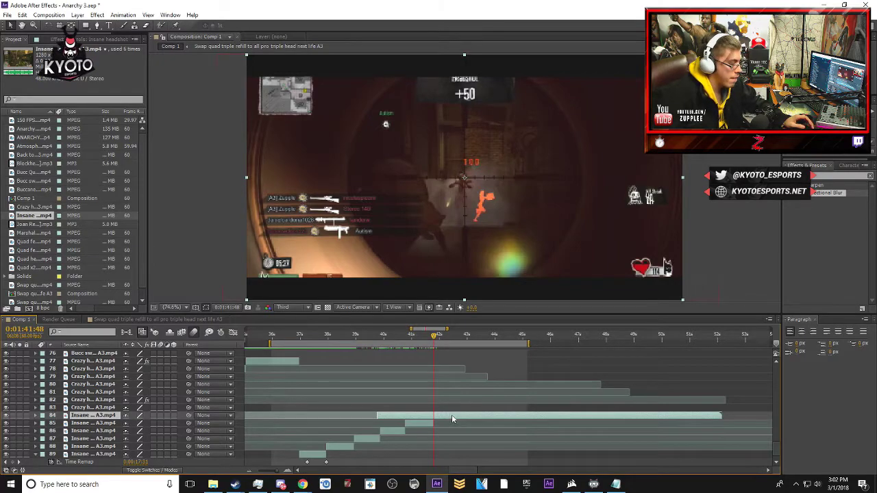
pyautogui.hotkey('ctrl', 'shift', 'd')
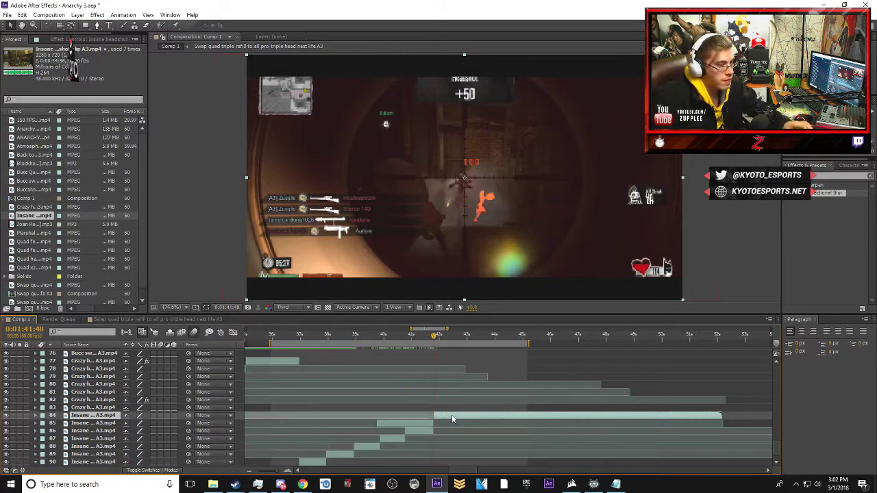
pyautogui.click(408, 425)
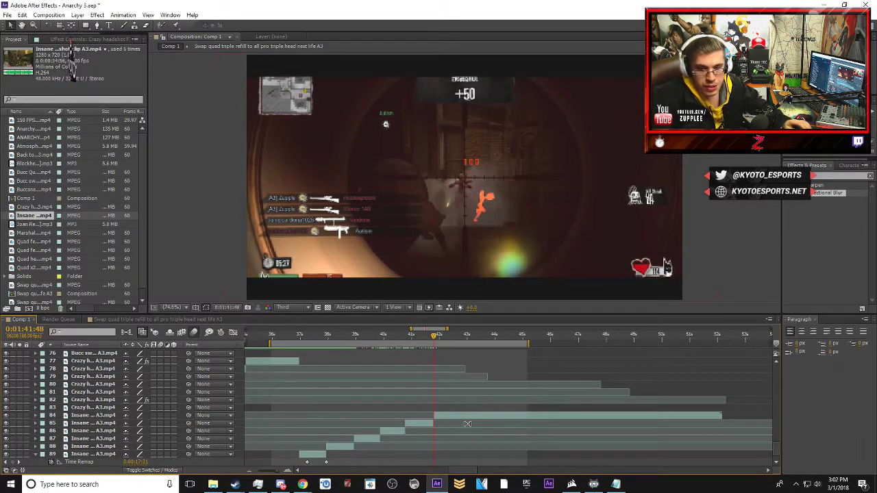
pyautogui.press('Delete')
# - Split the last Insane headshot segment exactly at the beat marker at 0:01:42:46
pyautogui.moveTo(433, 338); pyautogui.dragTo(461, 338)
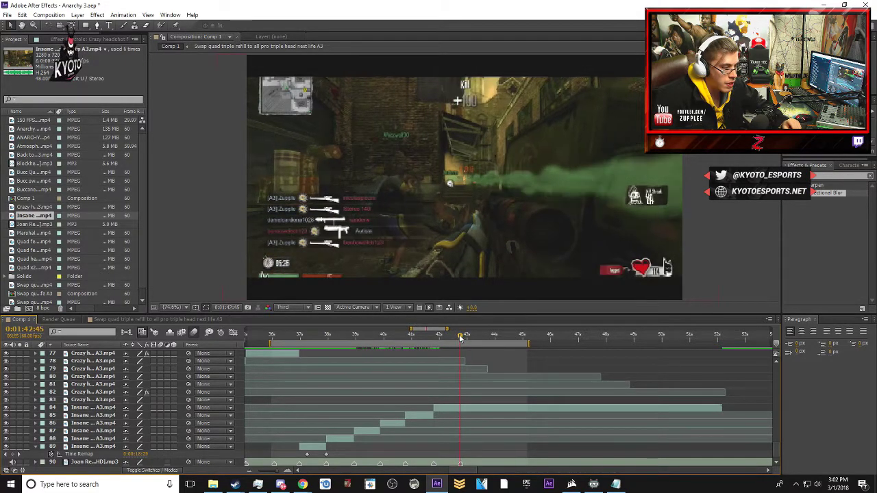
pyautogui.press('=')
pyautogui.press('=')
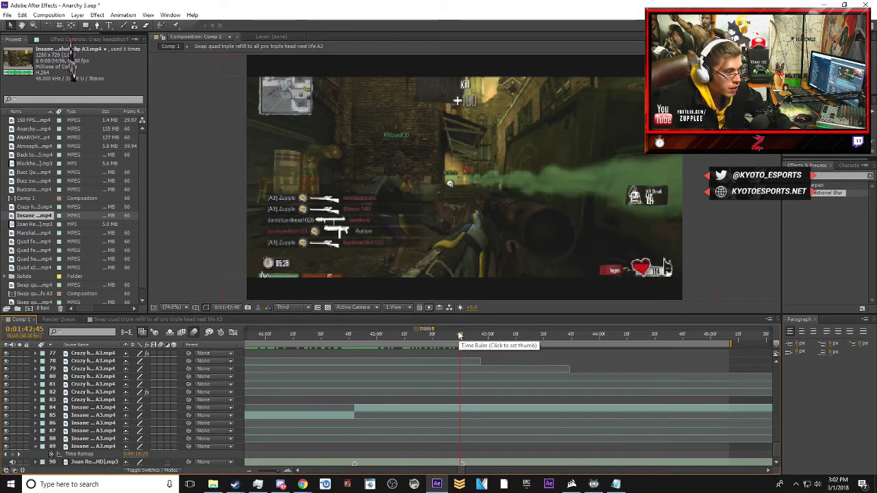
pyautogui.moveTo(461, 337); pyautogui.dragTo(463, 337)
pyautogui.press('-')
pyautogui.press('-')
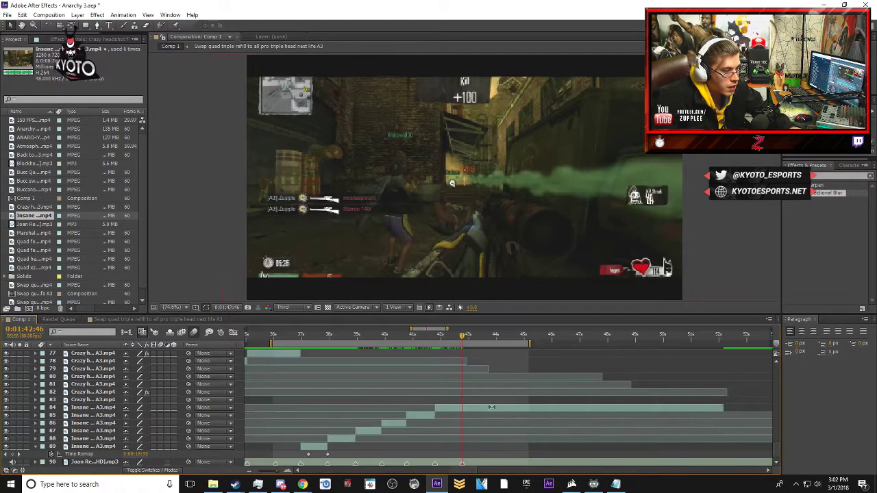
pyautogui.click(489, 409)
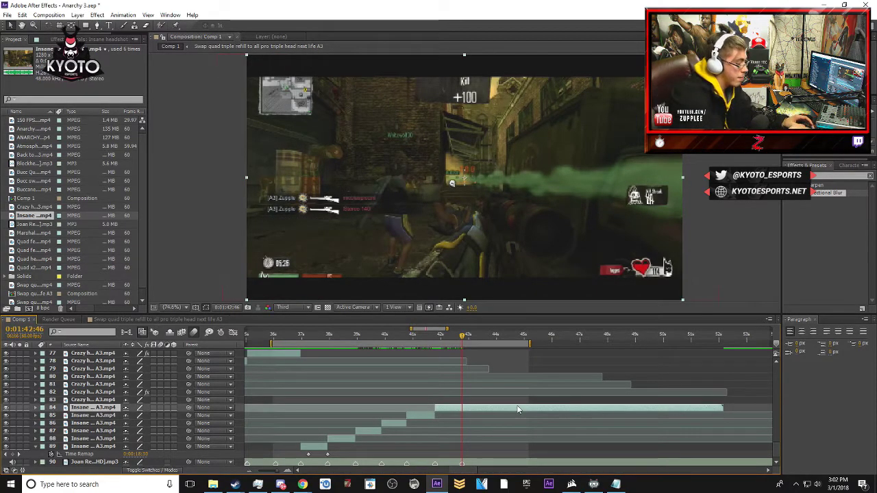
pyautogui.hotkey('ctrl', 'shift', 'd')
# - Slide the remaining Insane headshot segment about 2.6 seconds earlier and remove its part before 0:01:42:46
pyautogui.moveTo(518, 409); pyautogui.dragTo(445, 412)
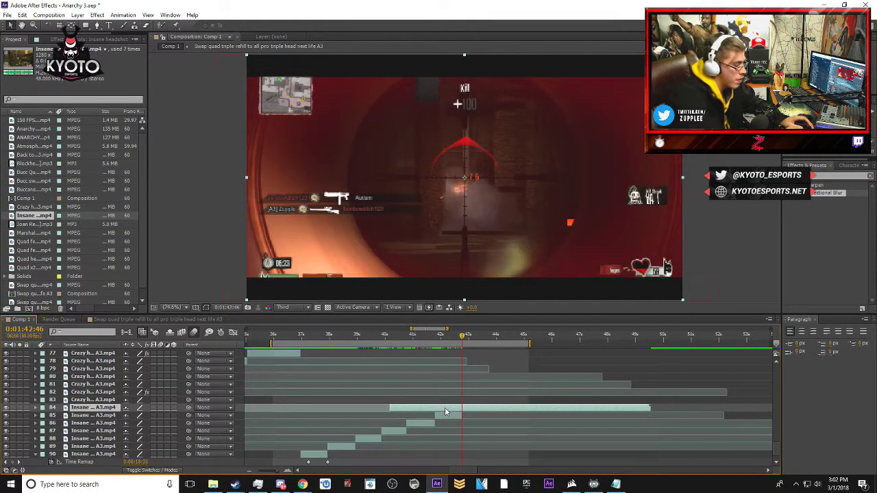
pyautogui.hotkey('ctrl', 'shift', 'd')
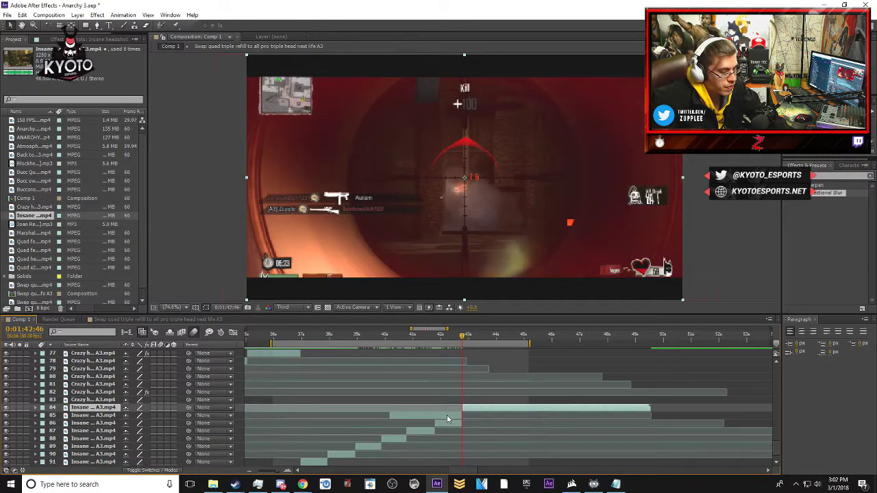
pyautogui.click(448, 418)
pyautogui.press('Delete')
pyautogui.press('-')
pyautogui.scroll(-1, 459, 398)
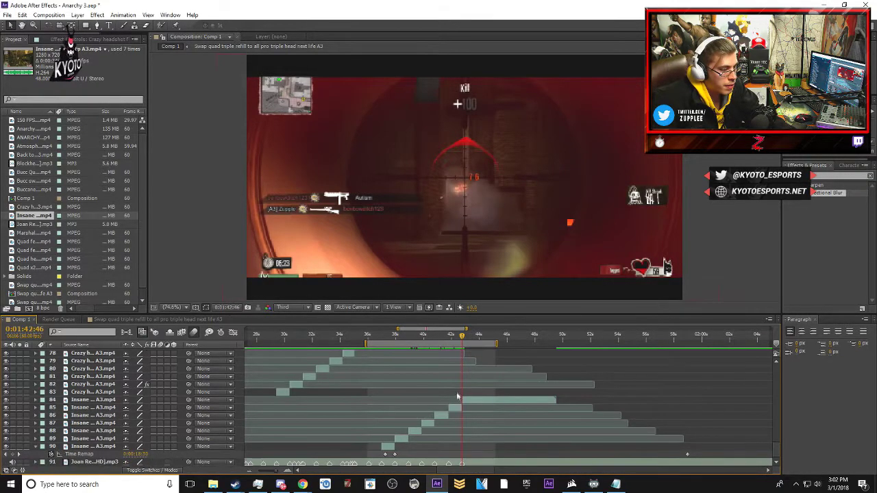
pyautogui.click(36, 447)
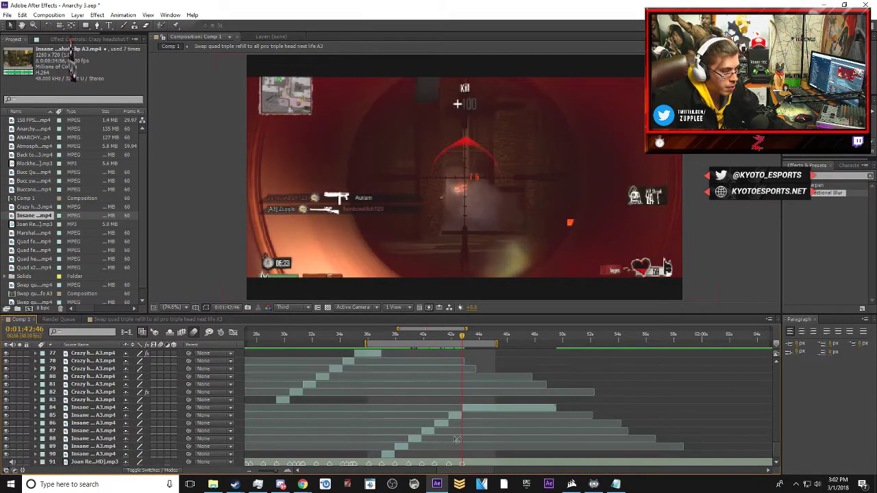
# - Preview the work area from about 0:01:36 to 0:01:47 and mark the beat at about 0:01:44:36 on the Joan Red music layer
pyautogui.click(472, 464)
pyautogui.moveTo(442, 345); pyautogui.dragTo(462, 345)
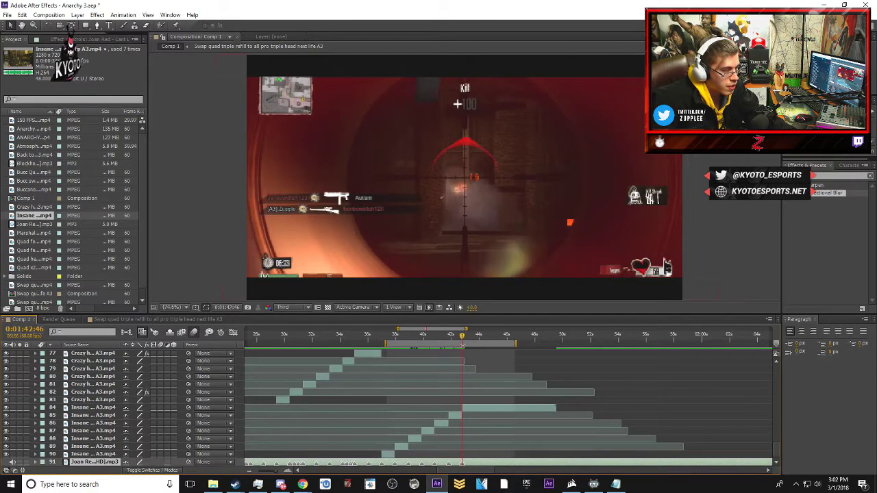
pyautogui.click(391, 345)
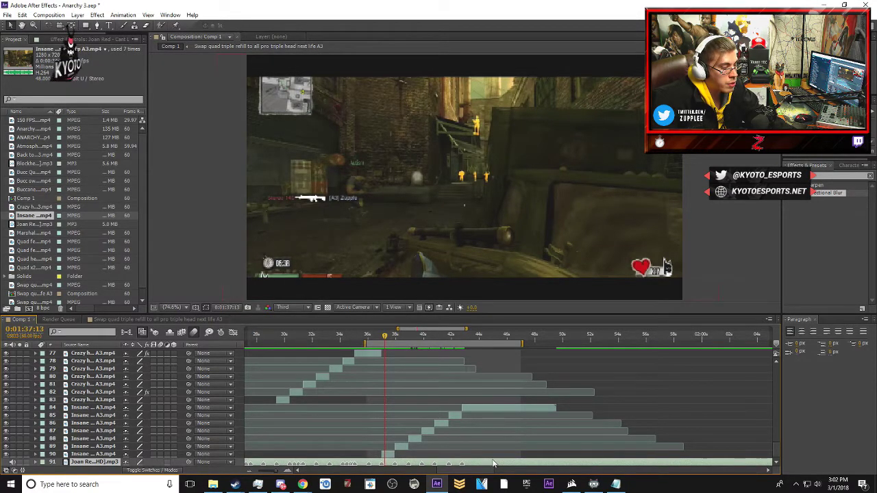
pyautogui.press('KP_0')
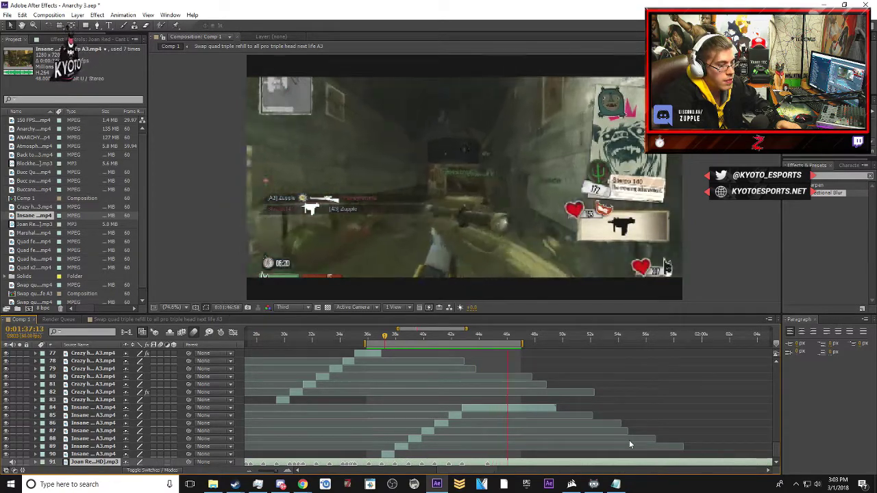
pyautogui.press('space')
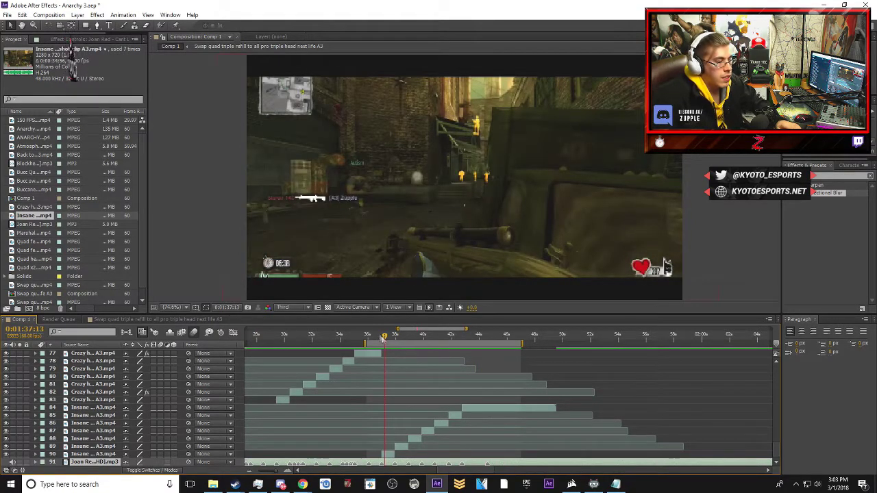
# - Replay the cut segments and add two extra beat markers between 0:01:38 and 0:01:39 on the music layer
pyautogui.moveTo(385, 341); pyautogui.dragTo(403, 335)
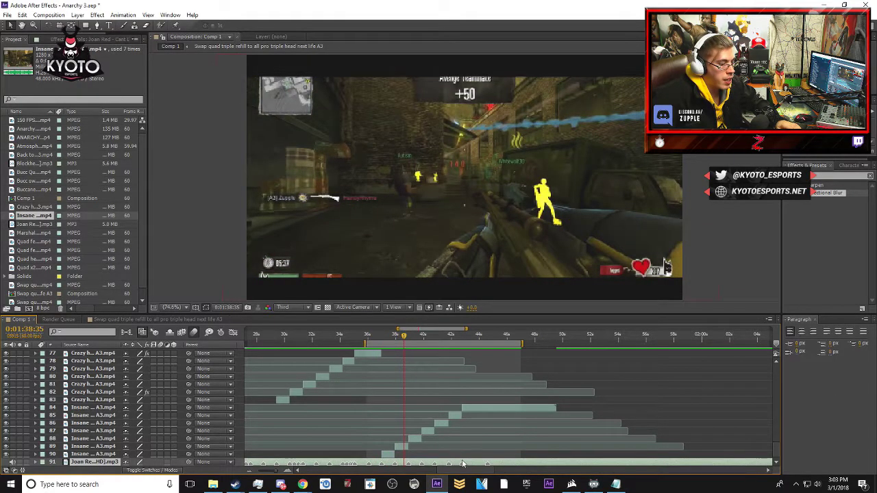
pyautogui.press('=')
pyautogui.press('=')
pyautogui.press('=')
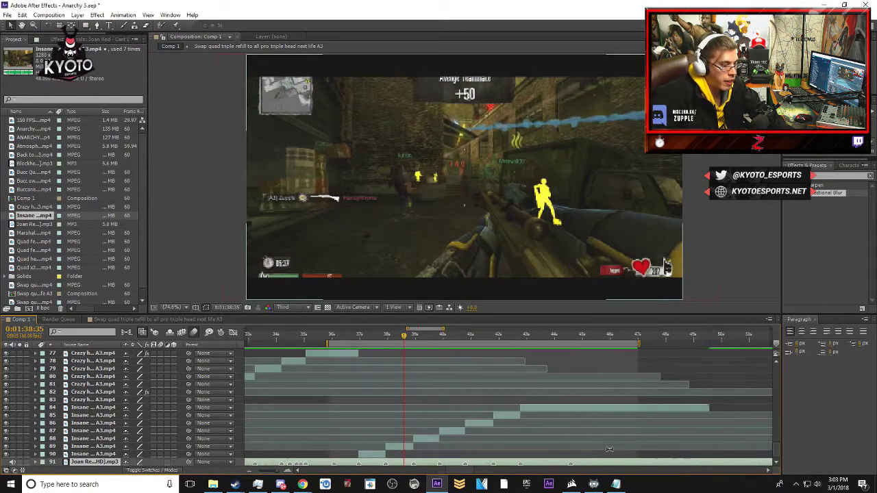
pyautogui.press('space')
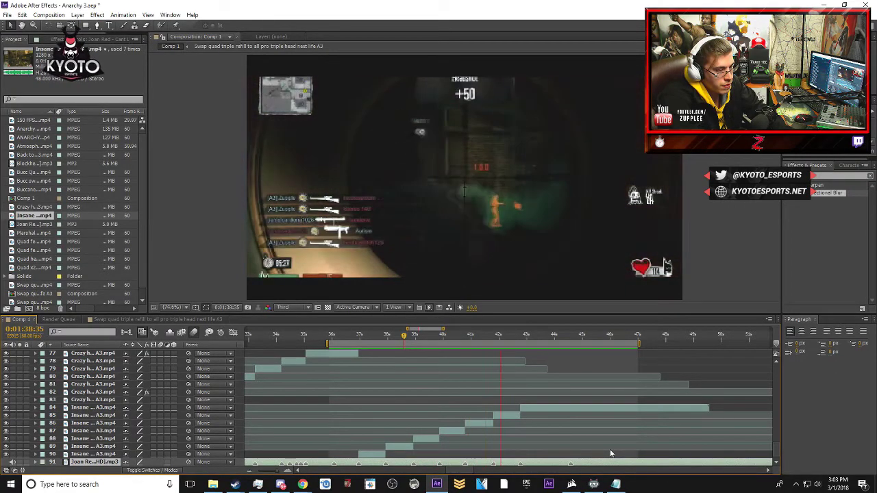
pyautogui.press('space')
# - Preview only 0:01:41 to 0:01:47 and add extra beat markers at 0:01:42:24 and 0:01:42:32 on the music layer
pyautogui.press('space')
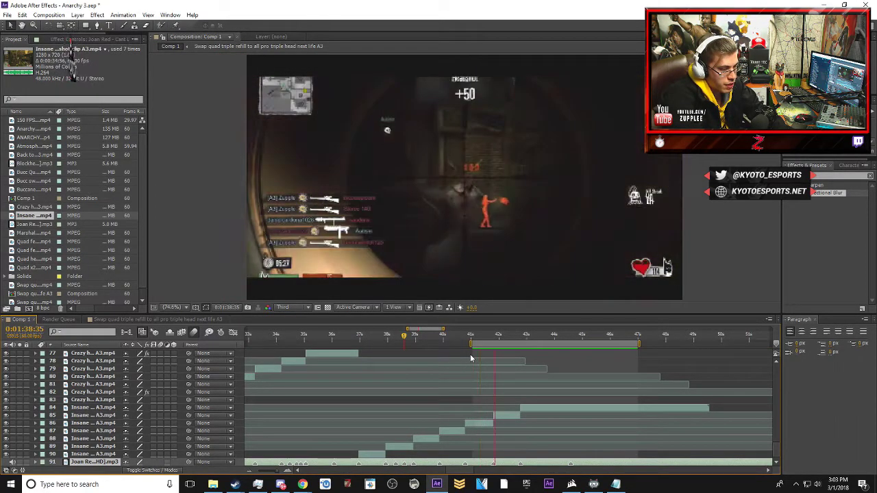
pyautogui.press('space')
pyautogui.press('space')
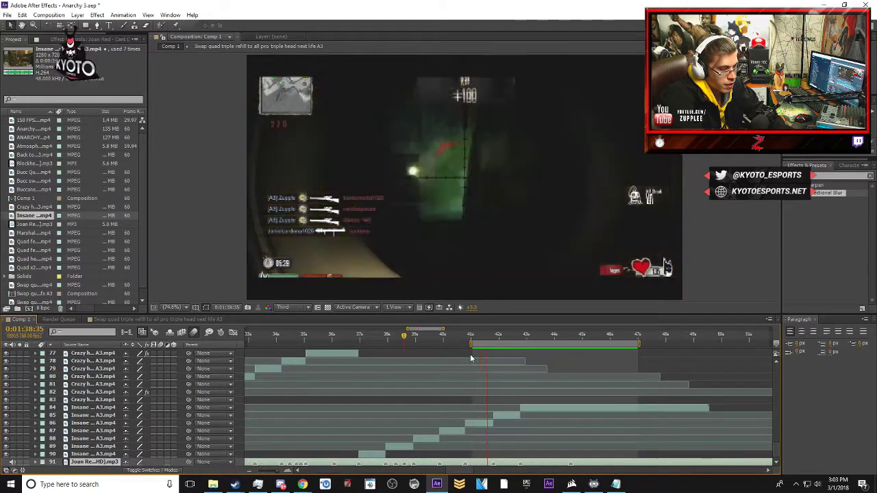
pyautogui.press('space')
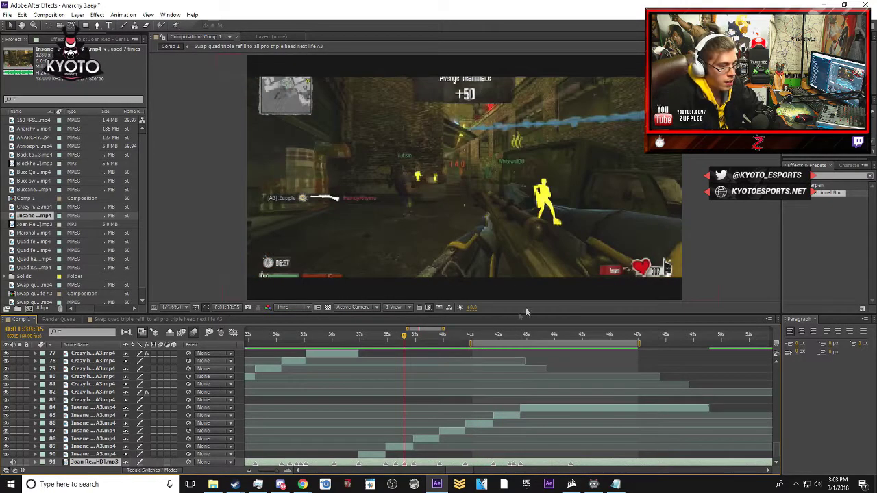
# - Replay the 0:01:41 to 0:01:47 section and mark another beat at about 0:01:45:32 on the music layer
pyautogui.moveTo(489, 336); pyautogui.dragTo(520, 335)
pyautogui.press('space')
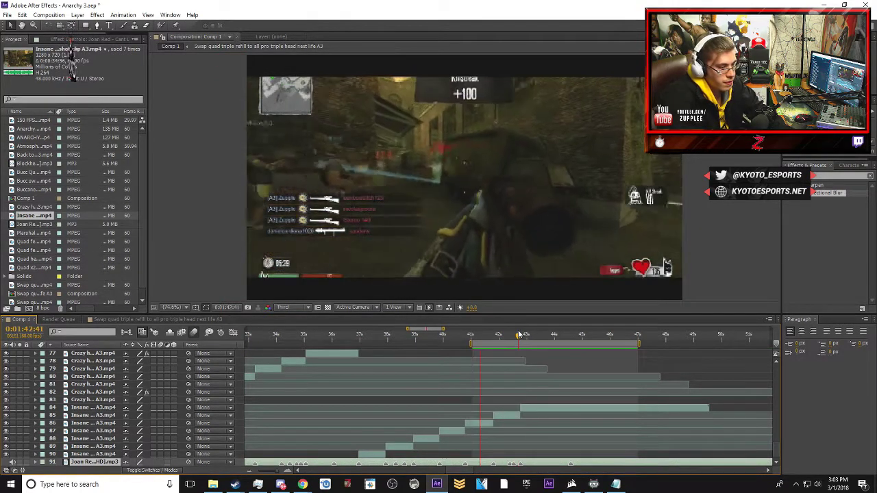
pyautogui.press('space')
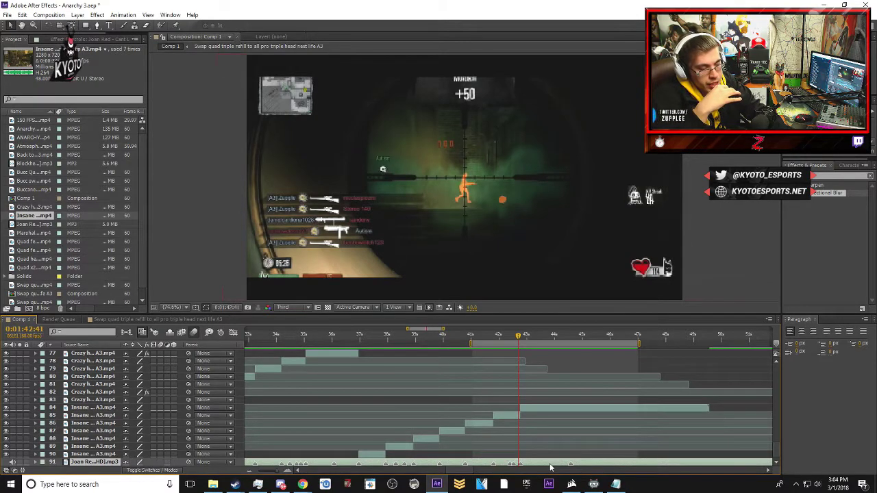
pyautogui.press('space')
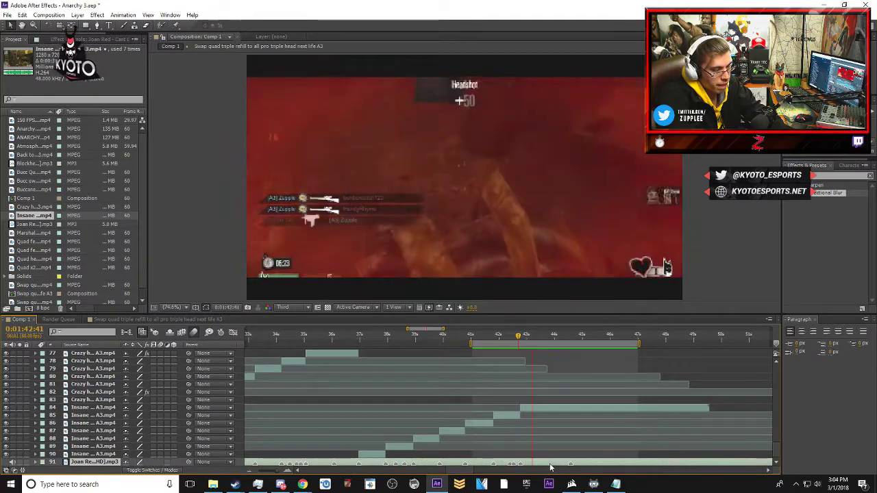
pyautogui.press('space')
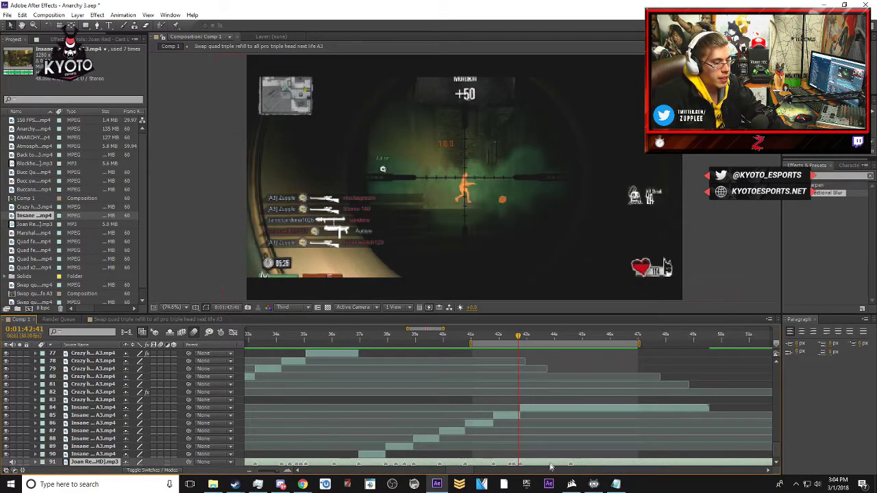
pyautogui.press('space')
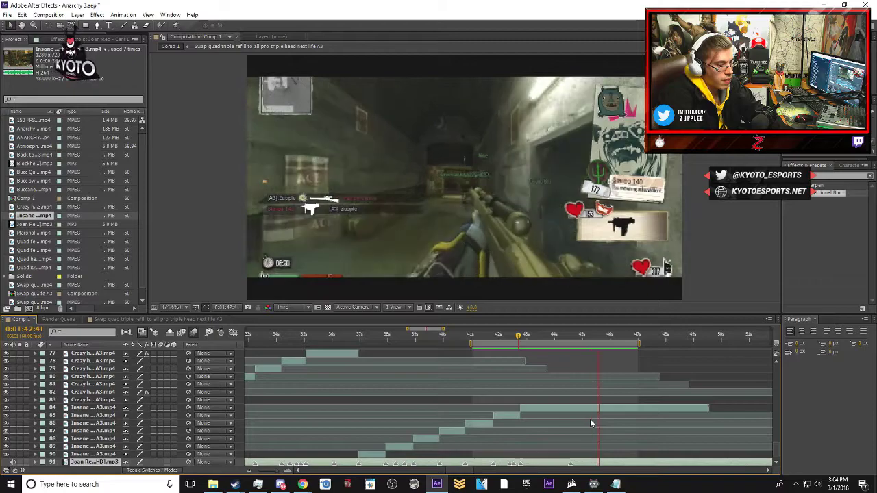
pyautogui.press('space')
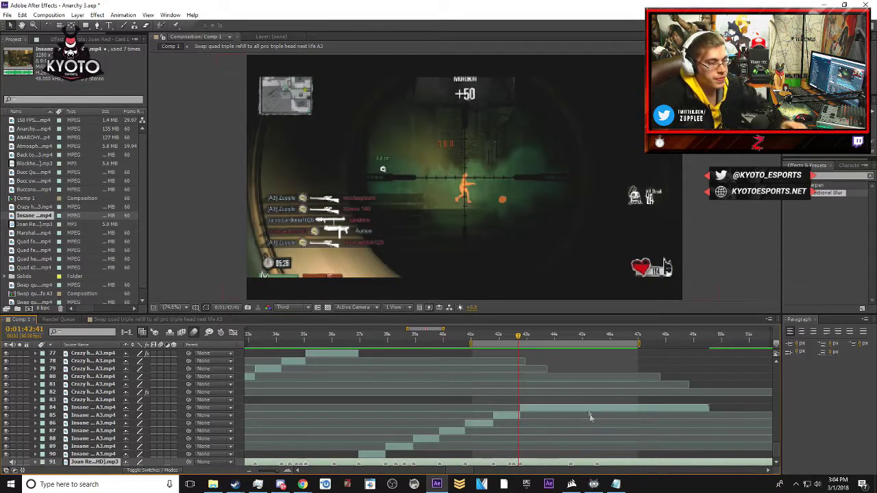
# - Shift the work area so it runs from about 0:01:37 to 0:01:45
pyautogui.click(496, 336)
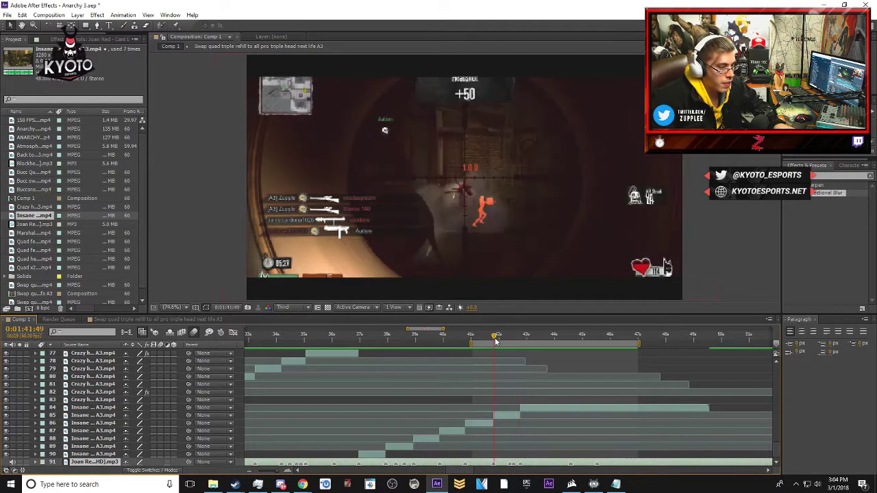
pyautogui.moveTo(488, 344); pyautogui.dragTo(360, 343)
pyautogui.click(388, 337)
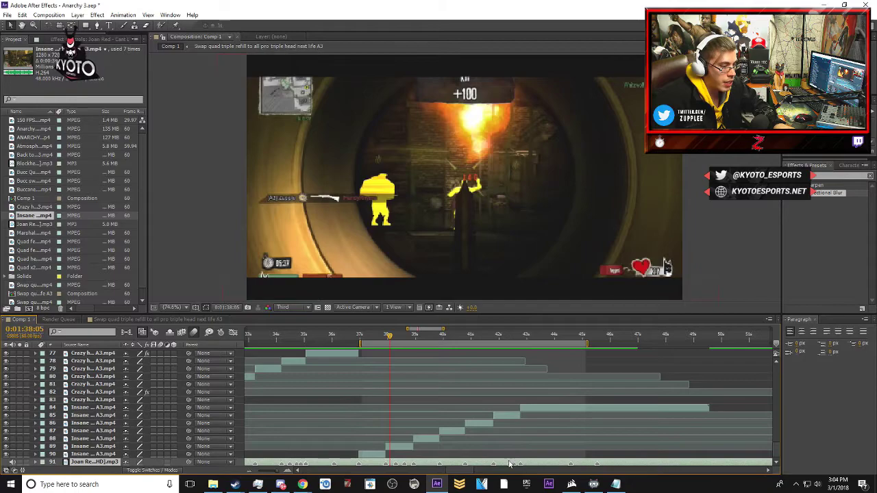
# - Add a 100% Opacity keyframe at 0:01:42:18 to the Insane headshot segment that begins at 0:01:41:48
pyautogui.click(502, 332)
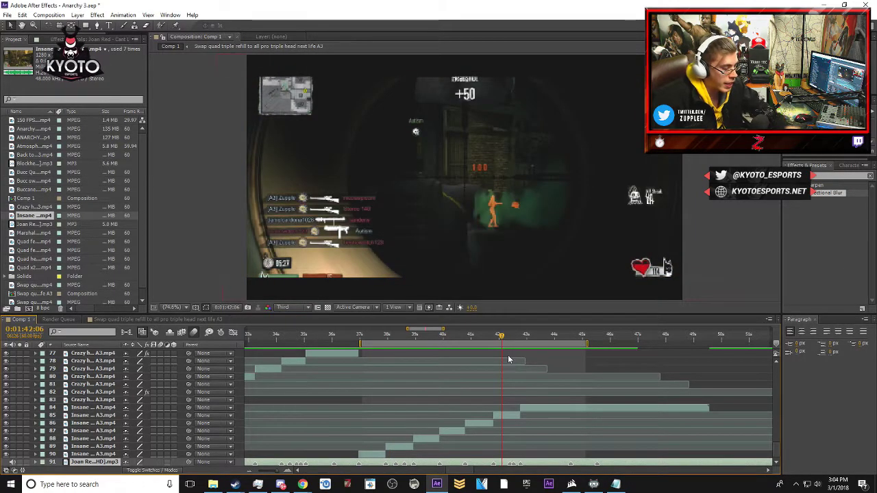
pyautogui.press('=')
pyautogui.press('=')
pyautogui.click(534, 415)
pyautogui.click(505, 336)
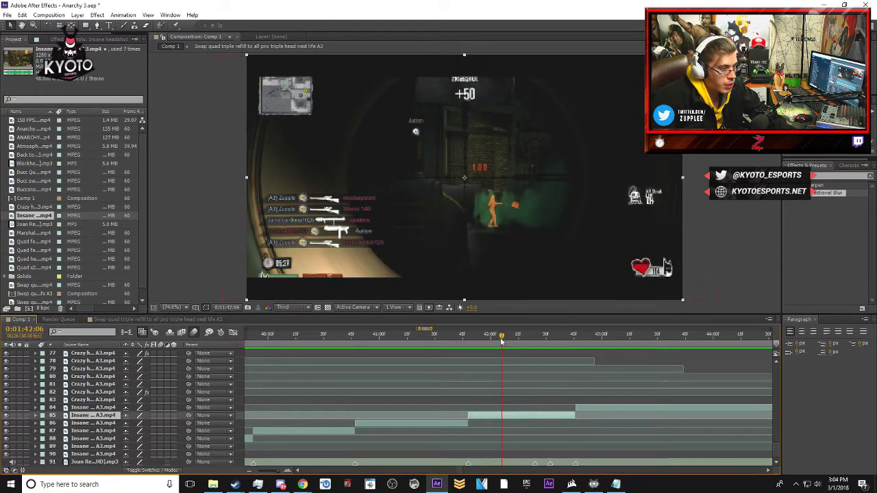
pyautogui.moveTo(508, 336); pyautogui.dragTo(523, 337)
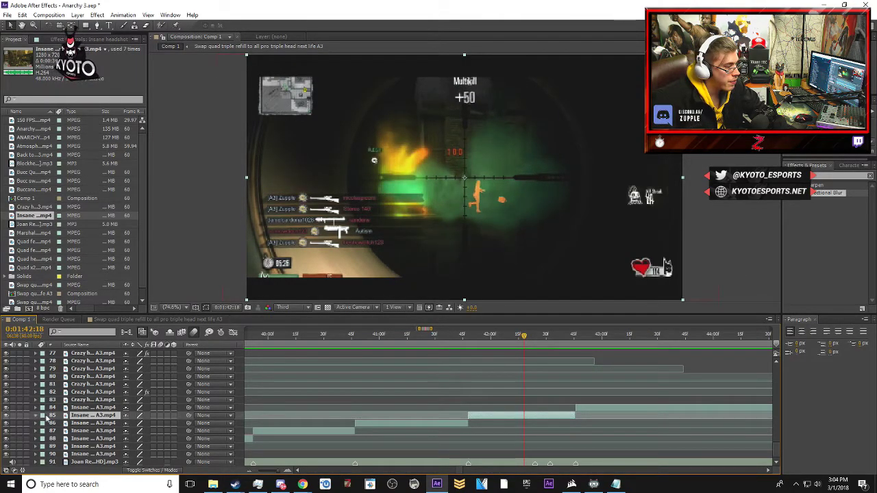
pyautogui.click(36, 416)
pyautogui.click(43, 423)
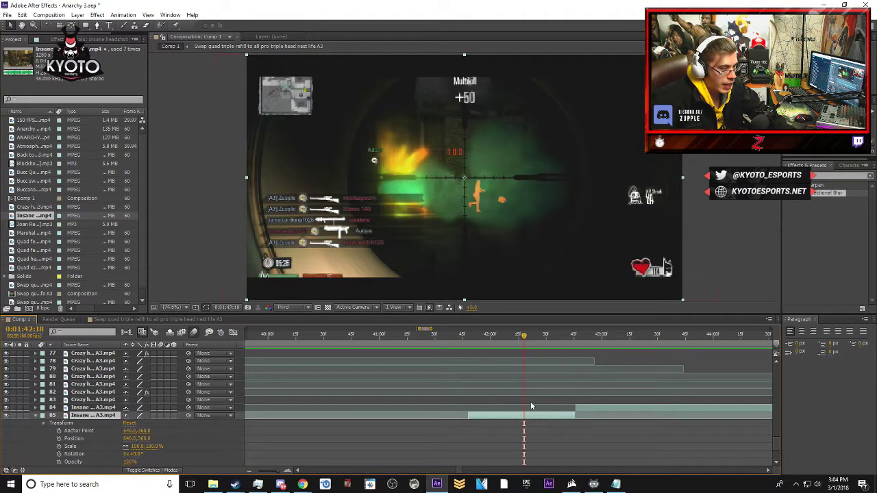
pyautogui.scroll(-2, 531, 407)
pyautogui.press('=')
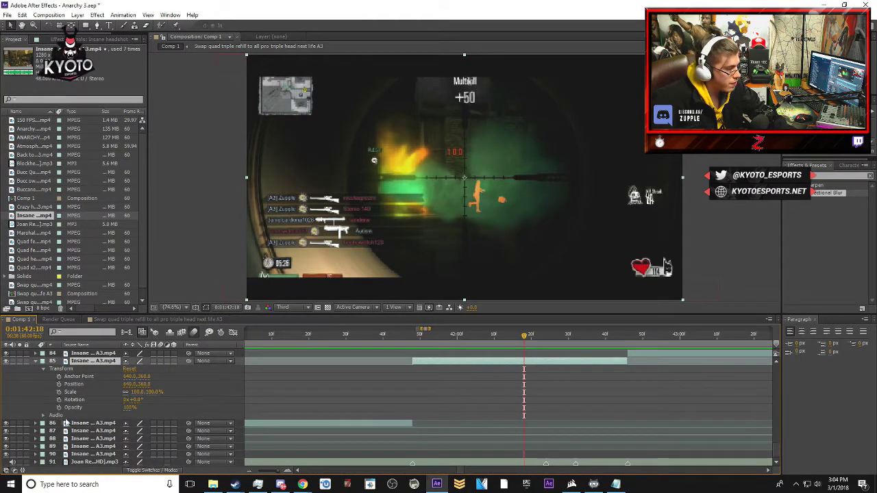
pyautogui.click(59, 408)
# - Keyframe the segment's opacity to 50% at 0:01:42:23 and back to 100% at the beat marker at 0:01:42:24
pyautogui.moveTo(526, 338); pyautogui.dragTo(545, 338)
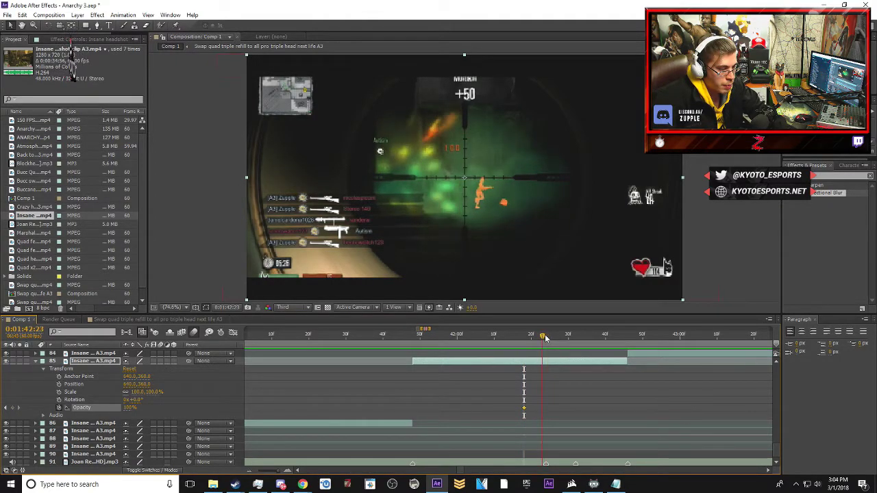
pyautogui.click(129, 408)
pyautogui.write('50')
pyautogui.press('Return')
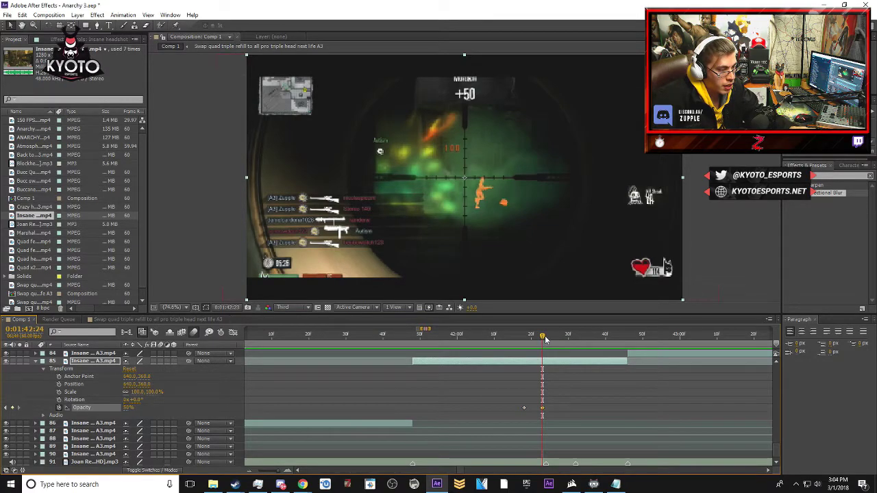
pyautogui.press('pagedown')
pyautogui.moveTo(129, 409); pyautogui.dragTo(182, 406)
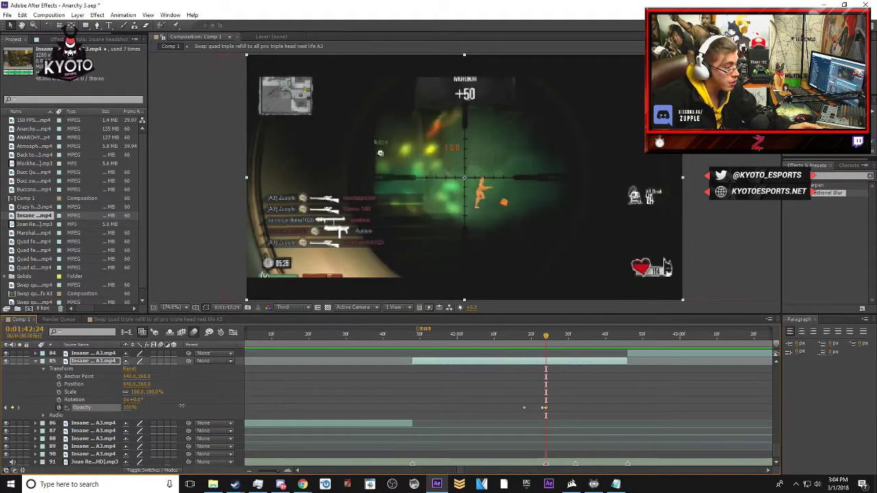
# - Keyframe the segment's opacity to 50% at 0:01:42:31 and back to 100% at the beat marker at 0:01:42:32
pyautogui.moveTo(549, 335); pyautogui.dragTo(572, 335)
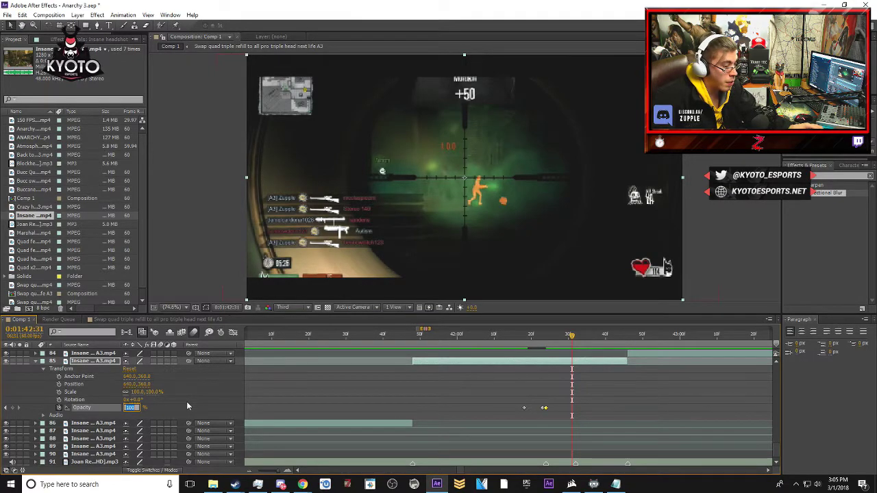
pyautogui.write('50')
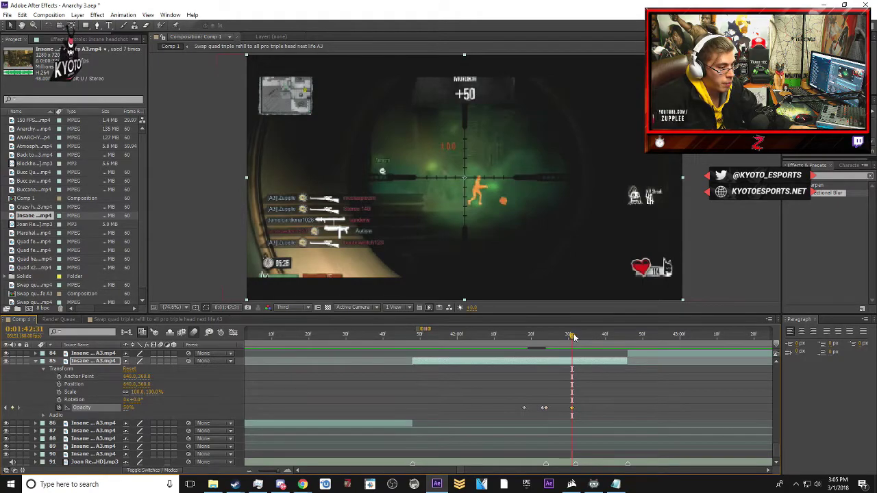
pyautogui.press('Return')
pyautogui.click(576, 337)
pyautogui.moveTo(127, 409); pyautogui.dragTo(185, 409)
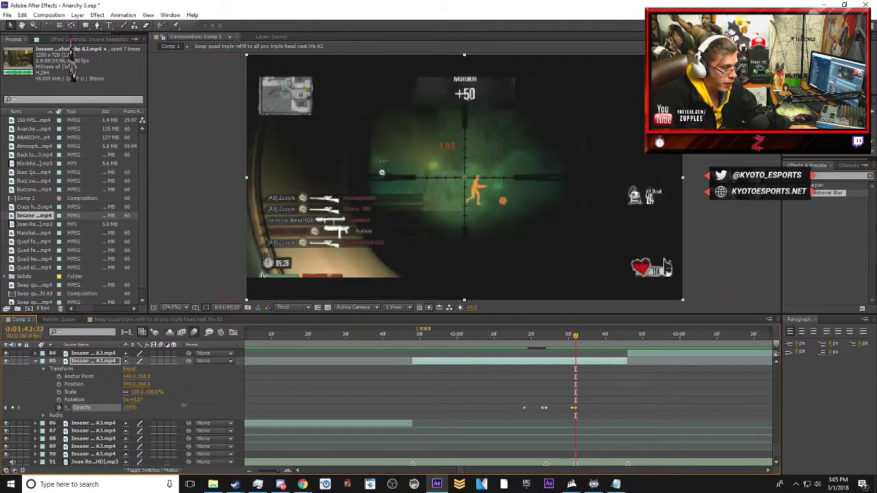
# - Keyframe the opacity of the Insane headshot segment that begins at 0:01:41:48 to 50% at 0:01:42:45, and collapse its properties
pyautogui.moveTo(576, 339); pyautogui.dragTo(623, 338)
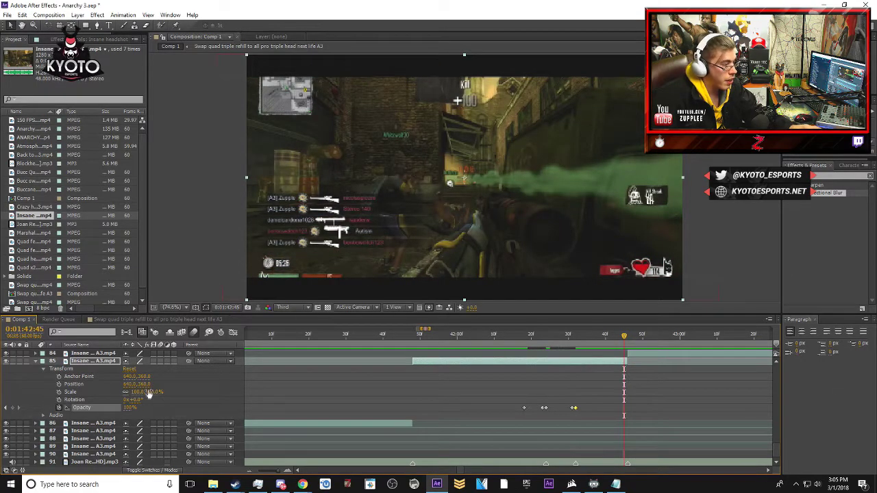
pyautogui.click(129, 407)
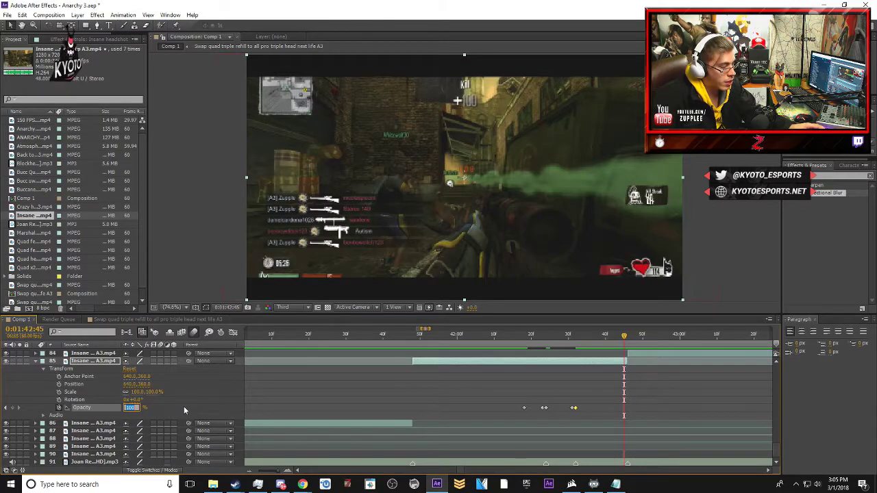
pyautogui.write('5')
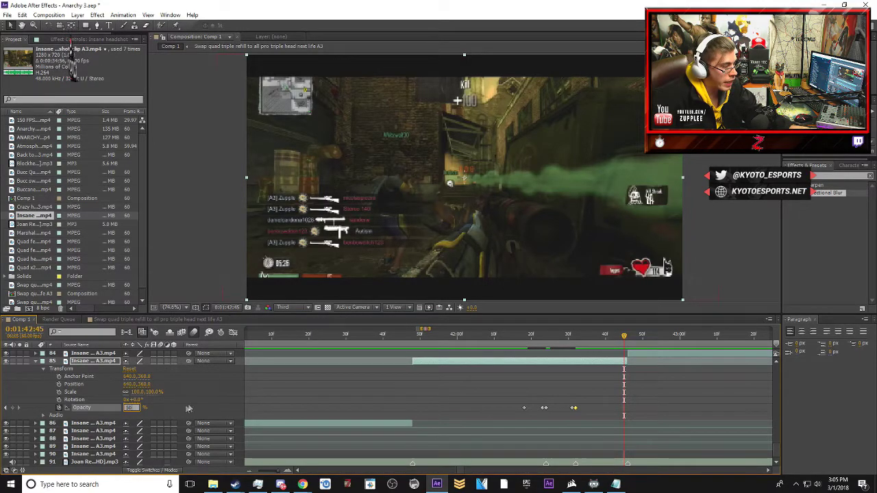
pyautogui.write('0')
pyautogui.click(185, 409)
pyautogui.click(42, 361)
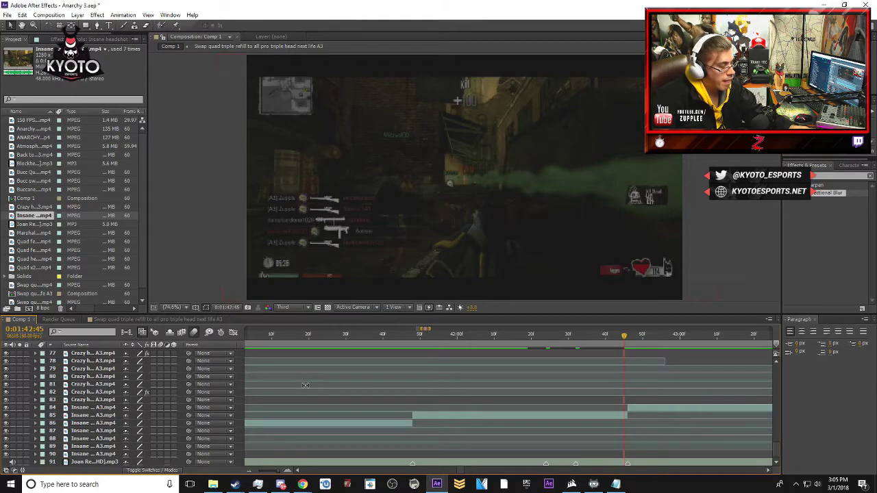
# - Preview the flashes in the Insane headshot section and set the work area to start at about 0:01:41
pyautogui.press('-')
pyautogui.press('-')
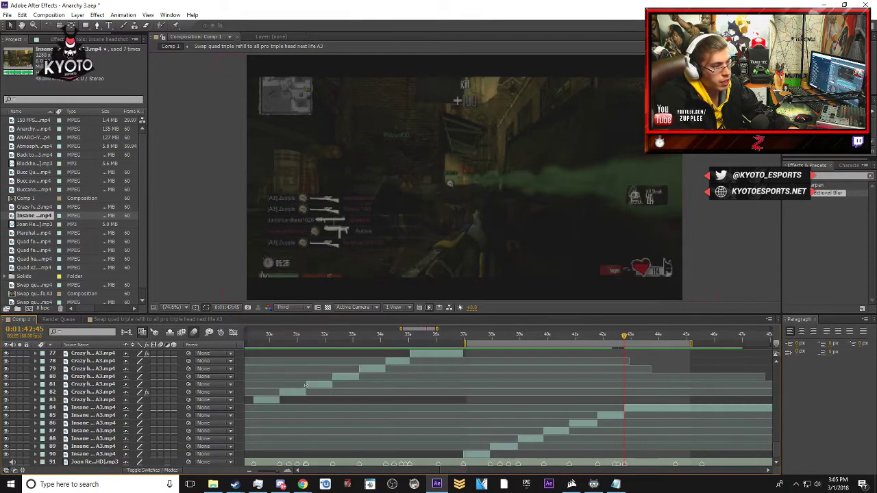
pyautogui.press('KP_0')
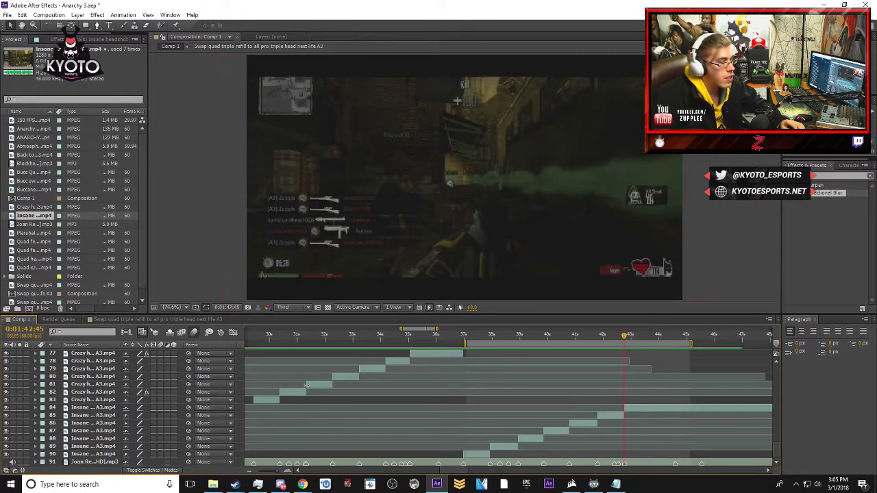
pyautogui.click(615, 339)
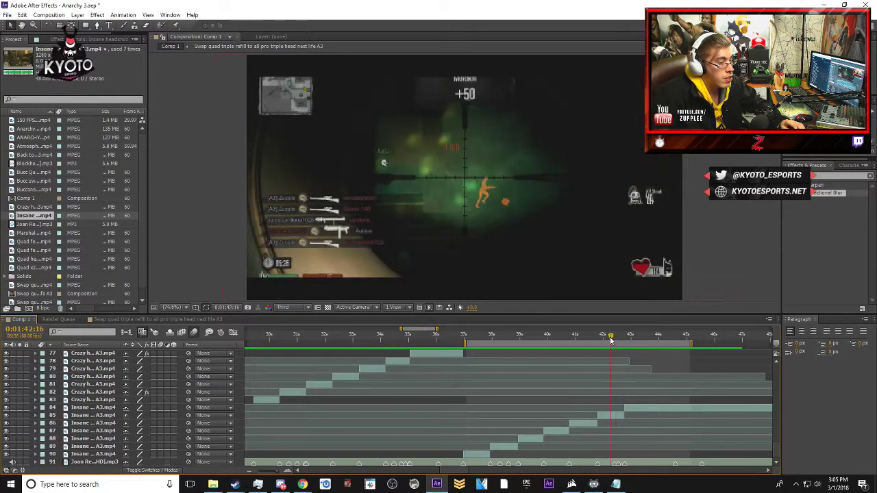
pyautogui.press('b')
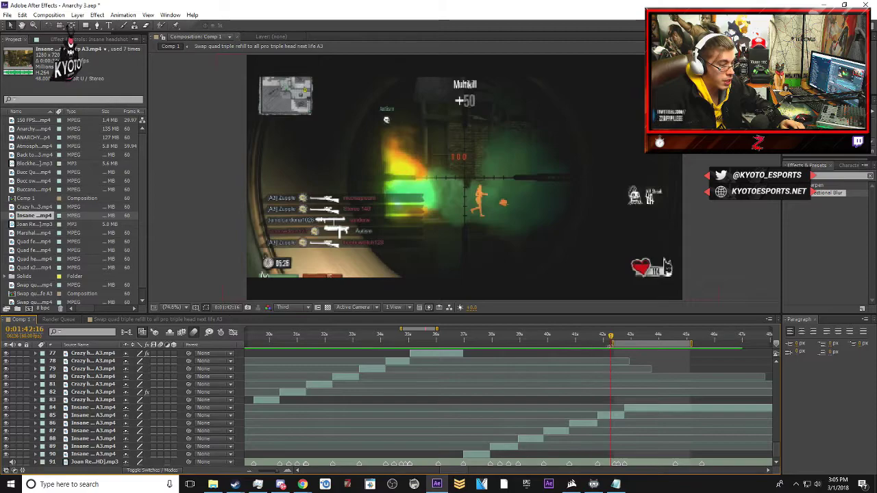
pyautogui.press('space')
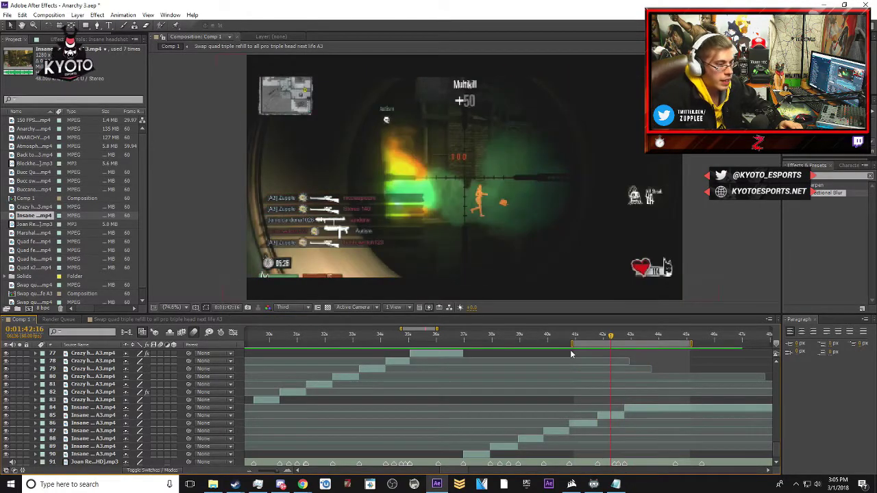
# - Split the last Insane headshot segment at the beat marker at 0:01:45:32 and delete the remainder
pyautogui.moveTo(612, 335); pyautogui.dragTo(702, 337)
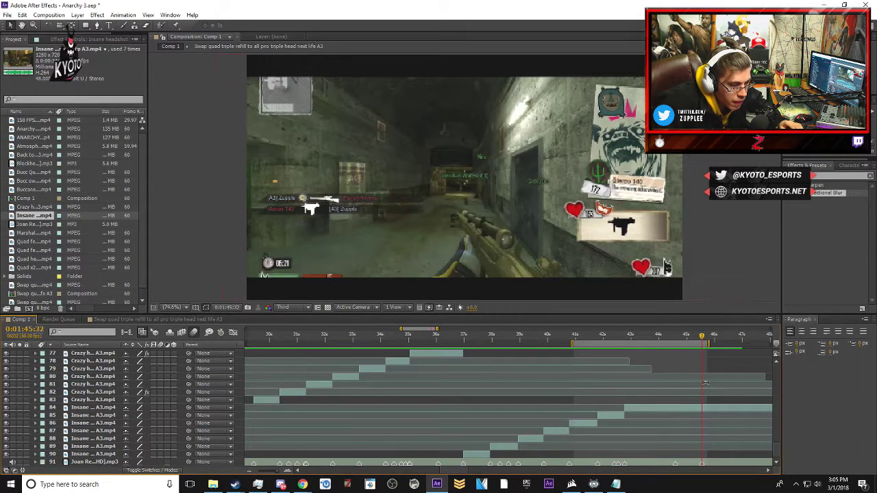
pyautogui.click(702, 409)
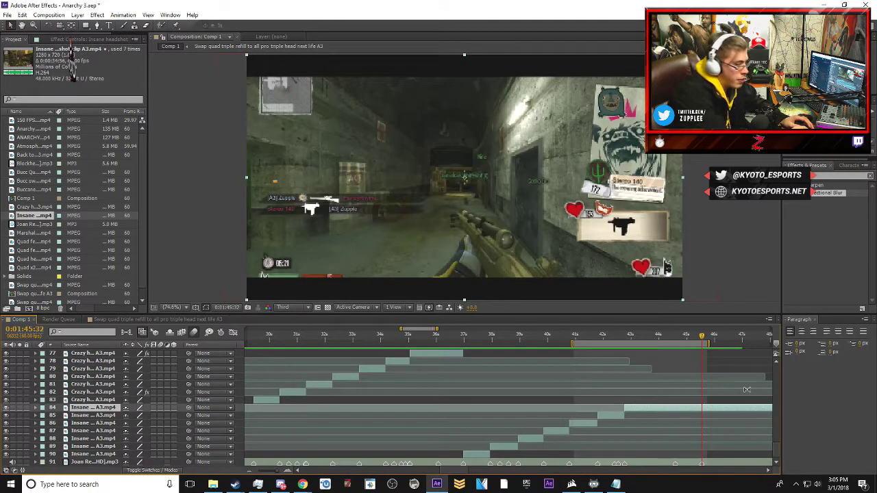
pyautogui.hotkey('ctrl', 'shift', 'd')
pyautogui.press('Delete')
# - Enable time remapping on the last Insane headshot segment, with the current time at the kill at 0:01:43:11
pyautogui.moveTo(633, 338); pyautogui.dragTo(636, 338)
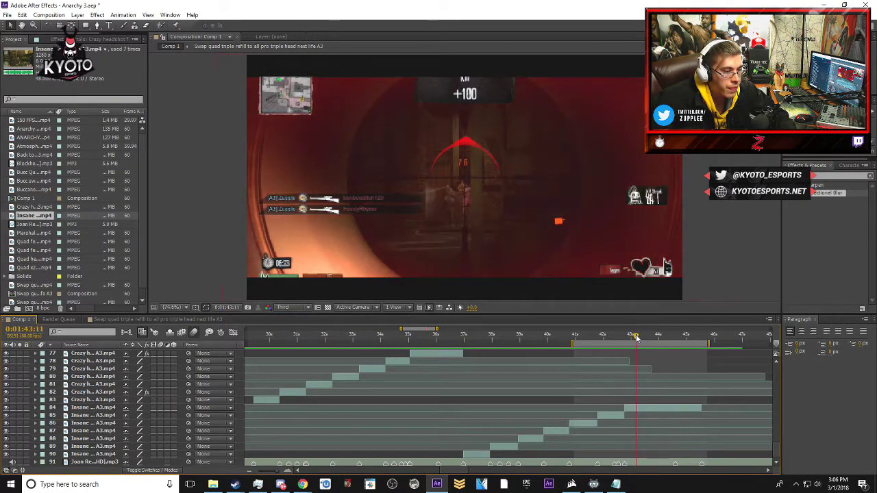
pyautogui.click(651, 408)
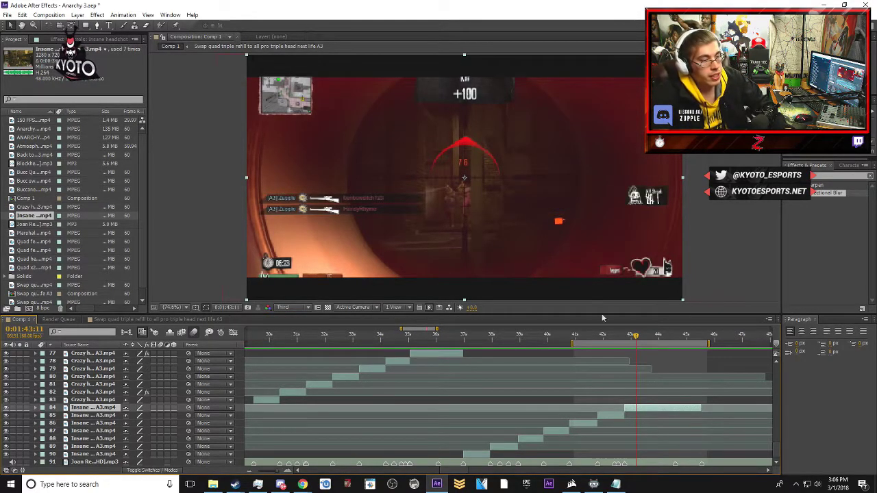
pyautogui.rightClick(656, 407)
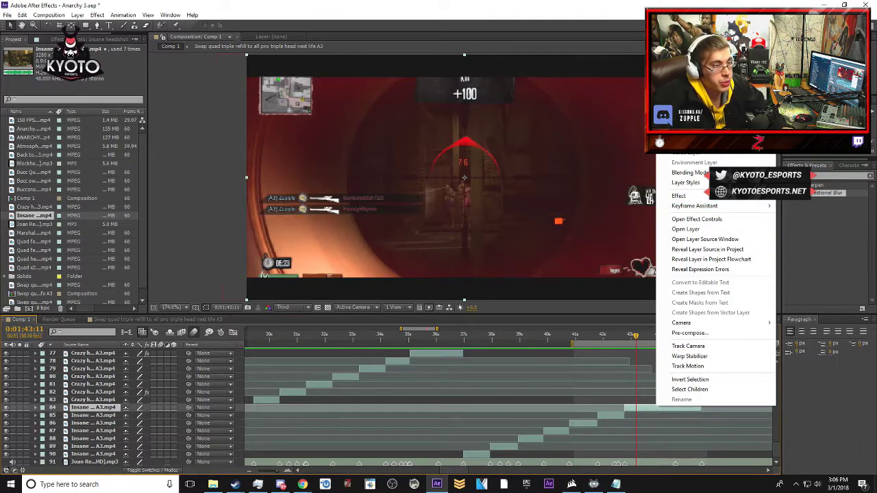
pyautogui.moveTo(685, 122)
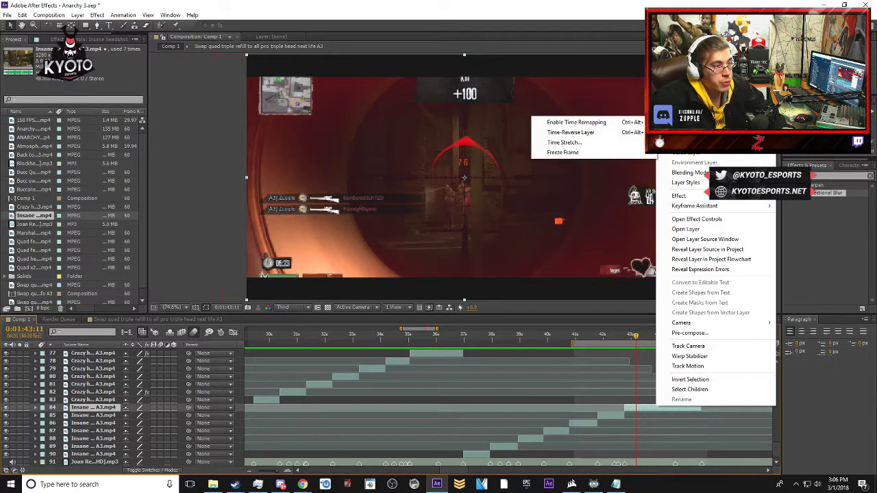
pyautogui.click(637, 123)
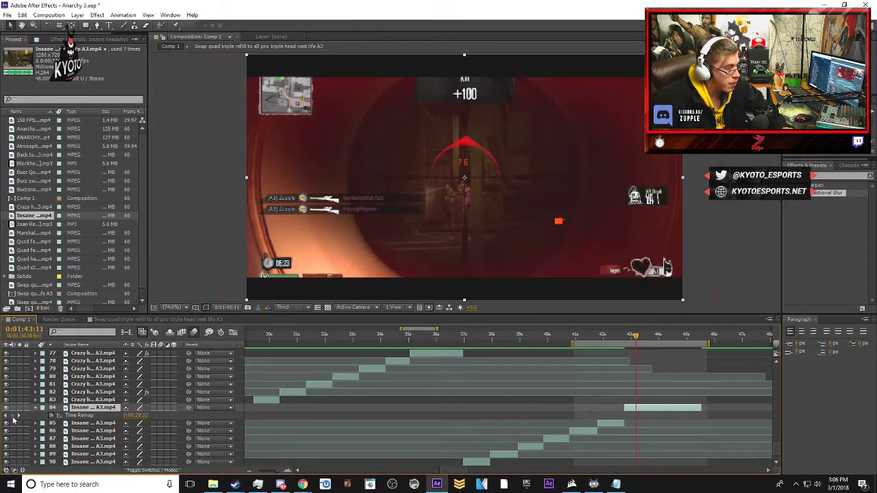
# - Try slowing the segment with time-remap keyframes from 0:01:43:11 and 0:01:44:23, the second moved past the segment's end, and preview it
pyautogui.moveTo(638, 335); pyautogui.dragTo(670, 336)
pyautogui.scroll(-1, 676, 391)
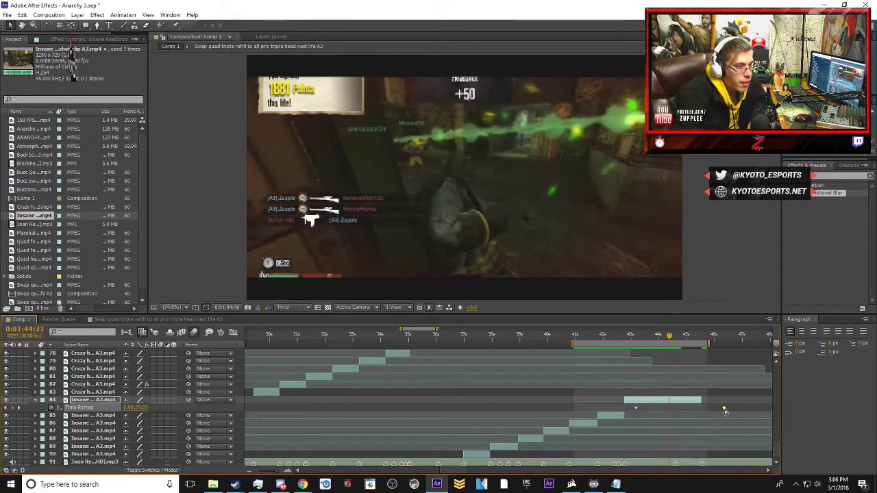
pyautogui.press('space')
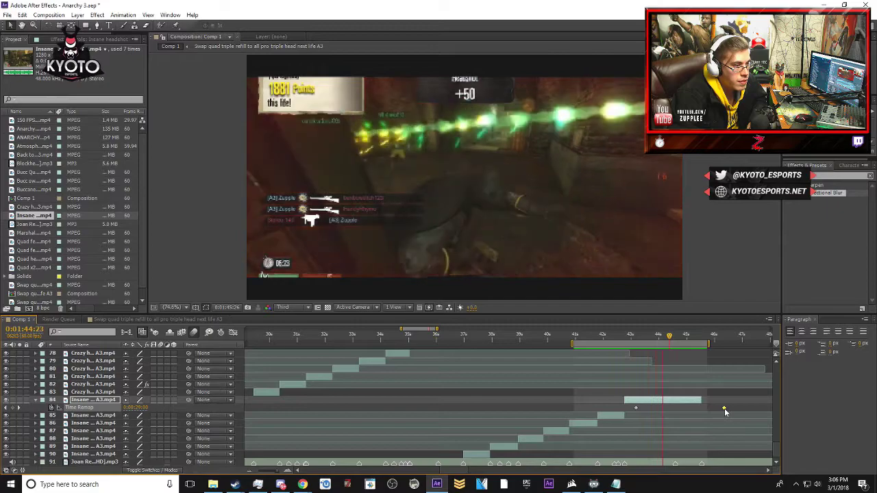
pyautogui.press('space')
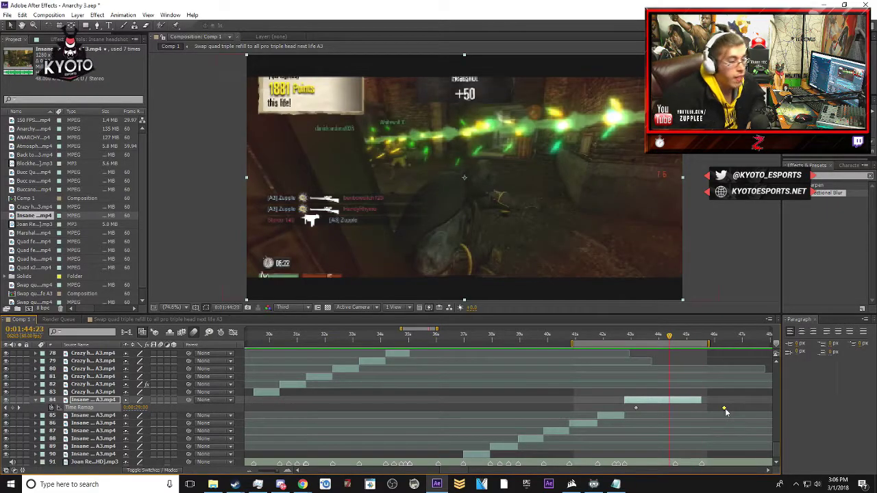
pyautogui.moveTo(669, 337); pyautogui.dragTo(635, 341)
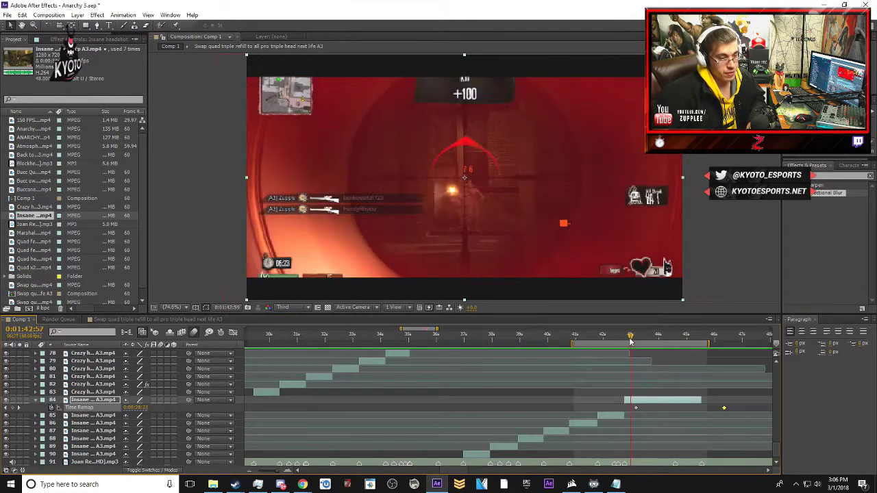
pyautogui.press('space')
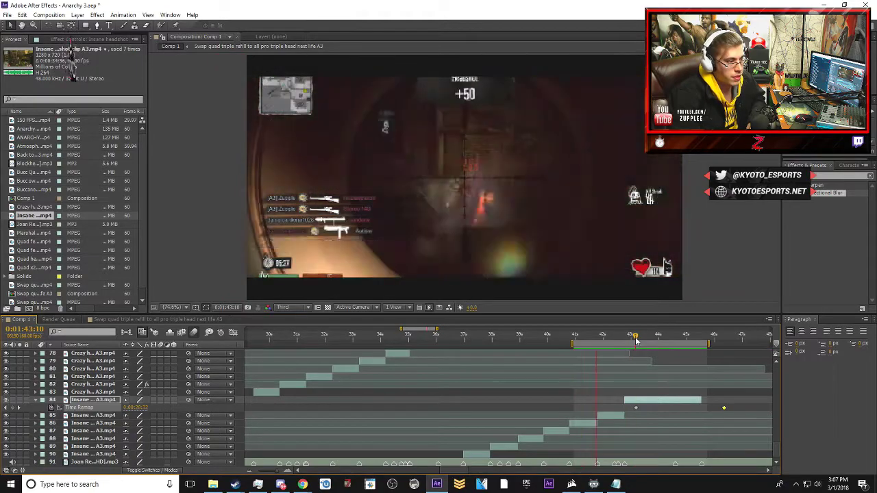
pyautogui.press('space')
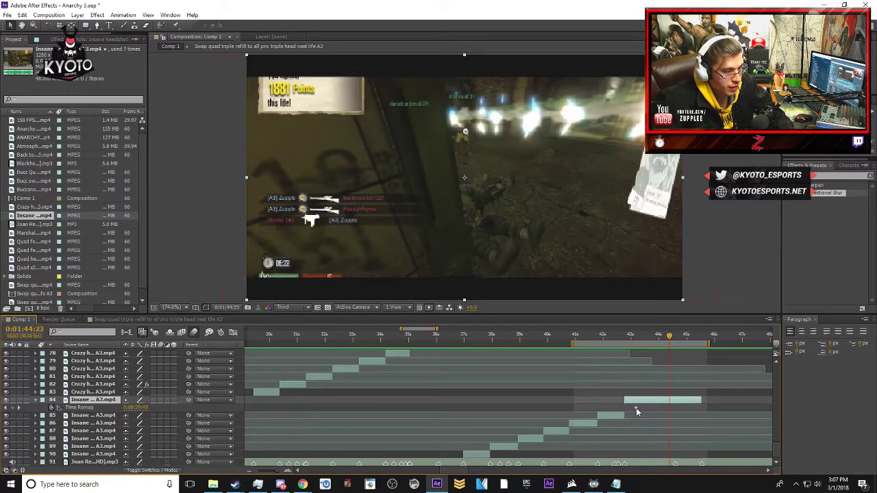
# - Add time-remap keyframes at 0:01:42:59 and 0:01:44:11, and move the second to the segment's end to slow the footage
pyautogui.moveTo(665, 336); pyautogui.dragTo(632, 345)
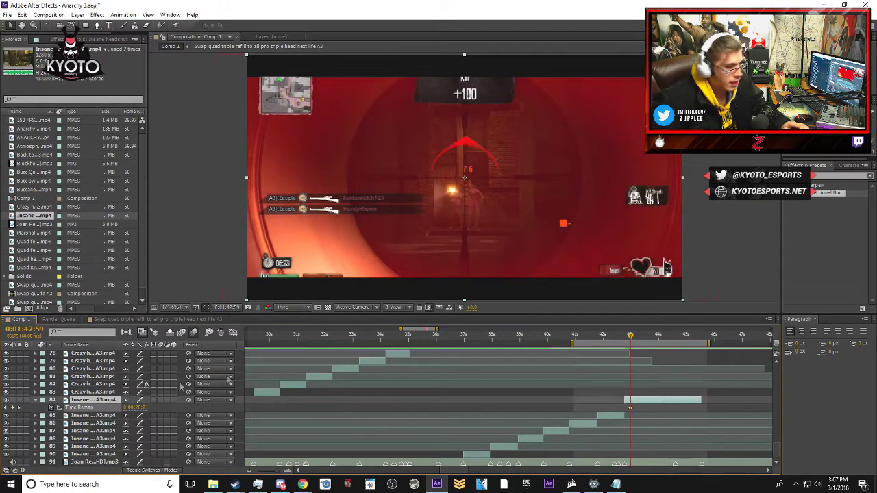
pyautogui.moveTo(630, 338); pyautogui.dragTo(663, 337)
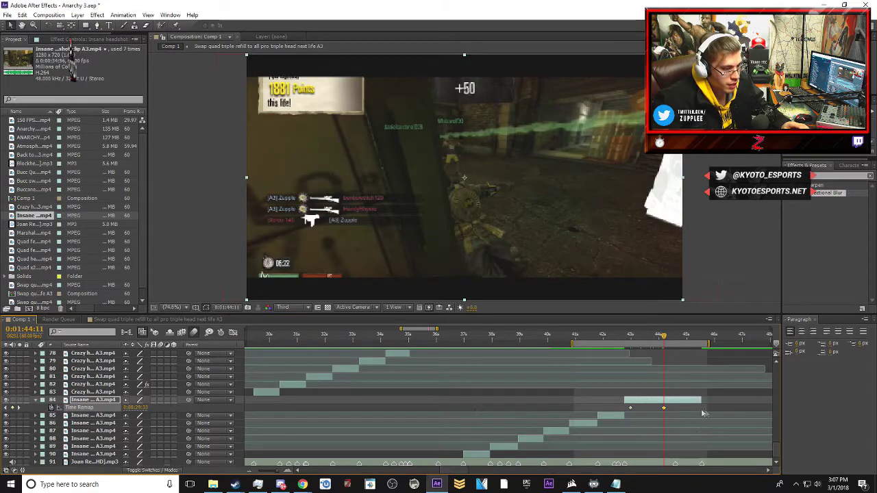
pyautogui.moveTo(685, 412); pyautogui.dragTo(702, 409)
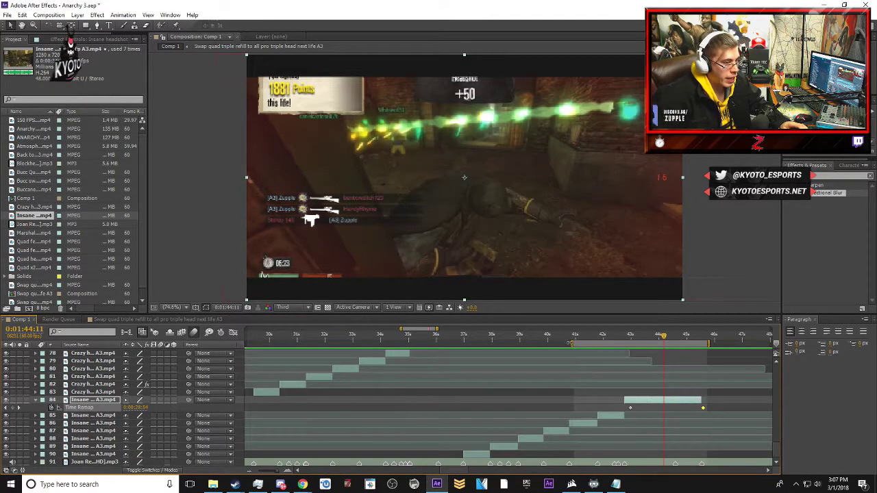
# - Shift the work area so it runs from about 0:01:37 to 0:01:42, and set the current time to 0:01:38:08
pyautogui.moveTo(582, 342); pyautogui.dragTo(478, 346)
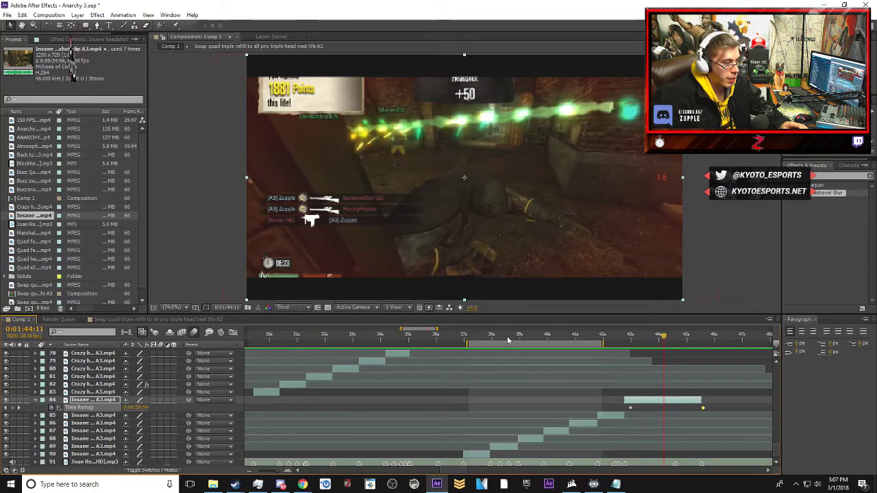
pyautogui.click(497, 336)
pyautogui.press('=')
pyautogui.press('=')
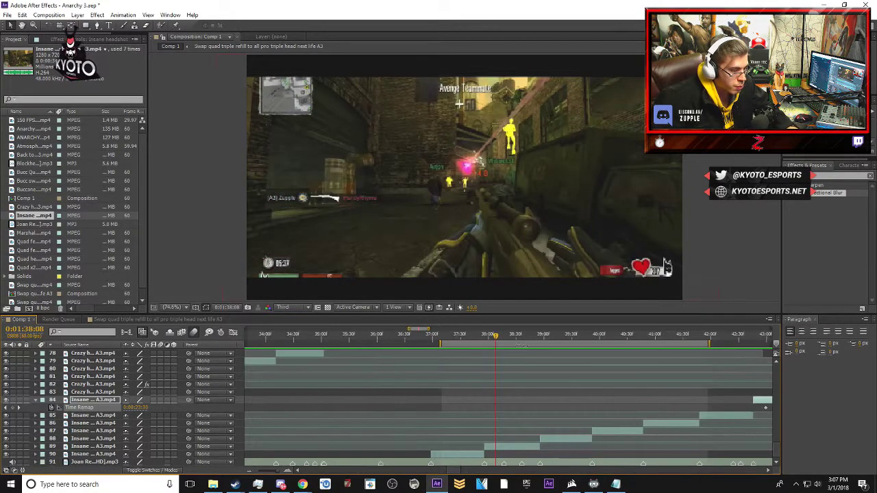
# - Apply Directional Blur to the Insane headshot segment under 0:01:38:16 and keyframe its Blur Length from 0 there to 12.1 at 0:01:38:17
pyautogui.moveTo(498, 339); pyautogui.dragTo(510, 340)
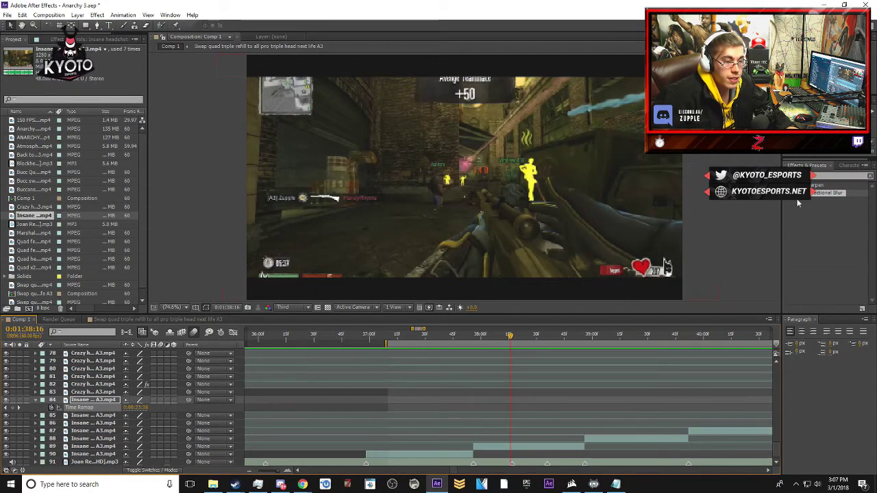
pyautogui.moveTo(806, 198); pyautogui.dragTo(542, 445)
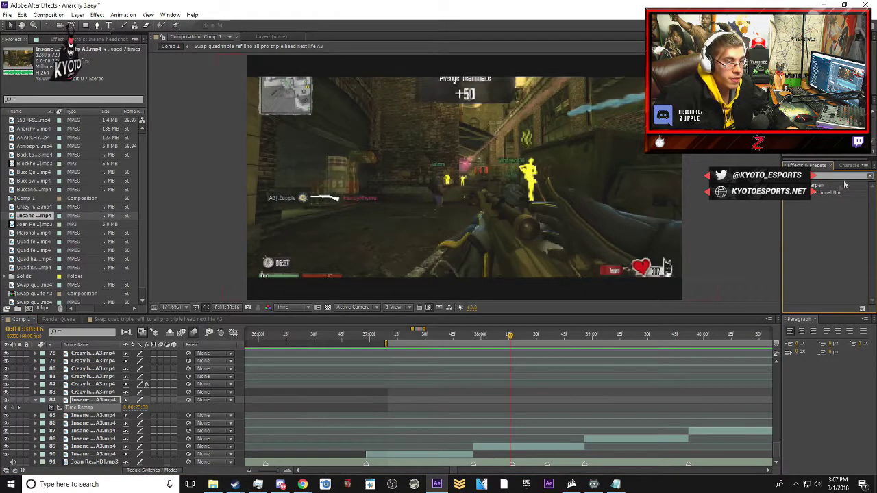
pyautogui.moveTo(828, 197); pyautogui.dragTo(533, 450)
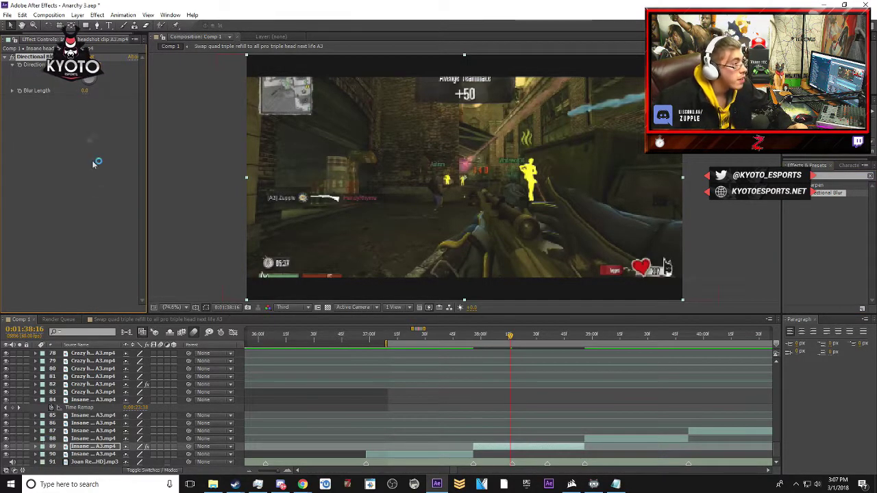
pyautogui.click(512, 338)
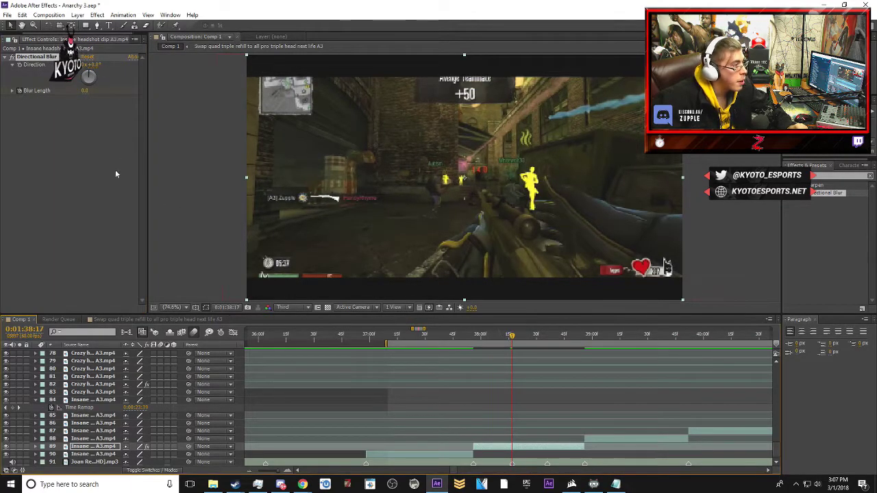
pyautogui.click(85, 90)
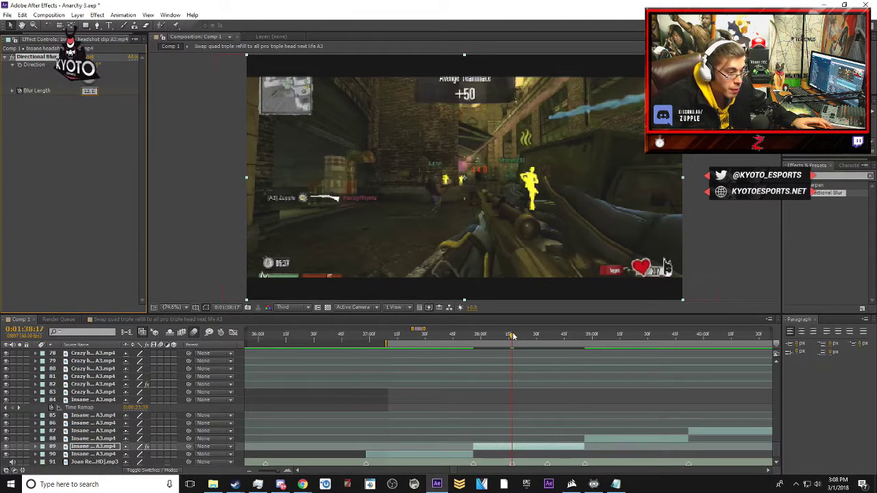
# - Add Blur Length keyframes to the Insane headshot segment: 0 at 0:01:38:35 and 12.1 at 0:01:38:36
pyautogui.moveTo(540, 336); pyautogui.dragTo(546, 335)
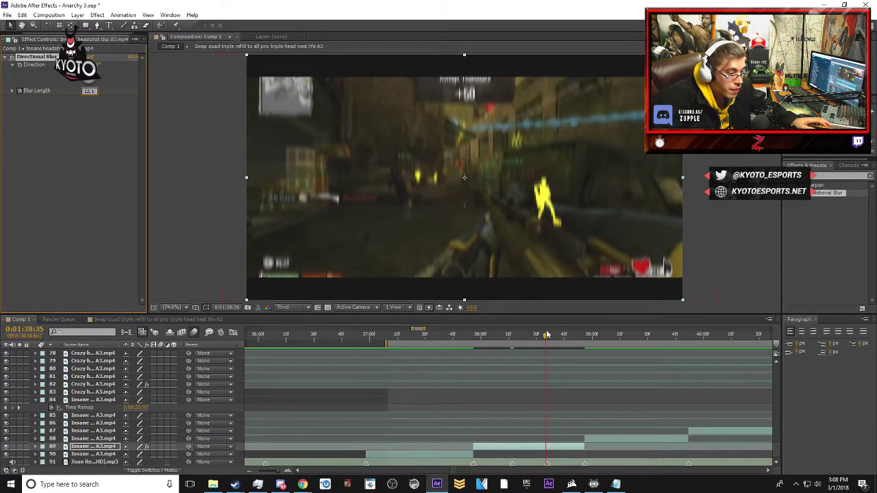
pyautogui.click(86, 90)
pyautogui.write('0')
pyautogui.press('Return')
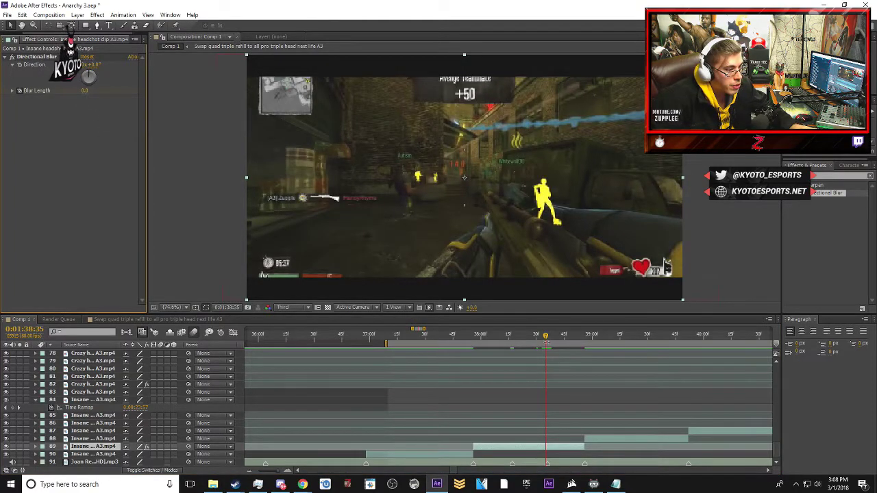
pyautogui.moveTo(546, 337); pyautogui.dragTo(549, 337)
pyautogui.click(86, 90)
pyautogui.write('12.1')
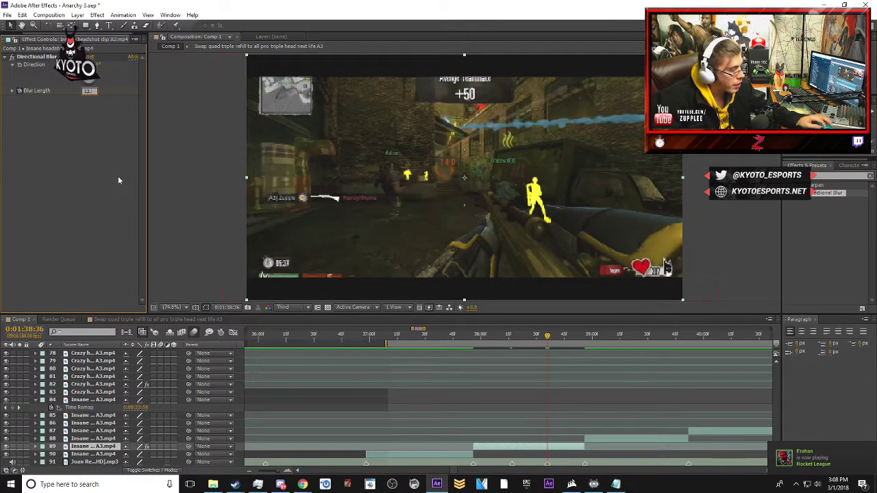
pyautogui.press('Return')
# - Keyframe the segment's Blur Length to 0 at 0:01:38:55 and preview the blur hits from 0:01:38:26
pyautogui.moveTo(550, 341); pyautogui.dragTo(583, 341)
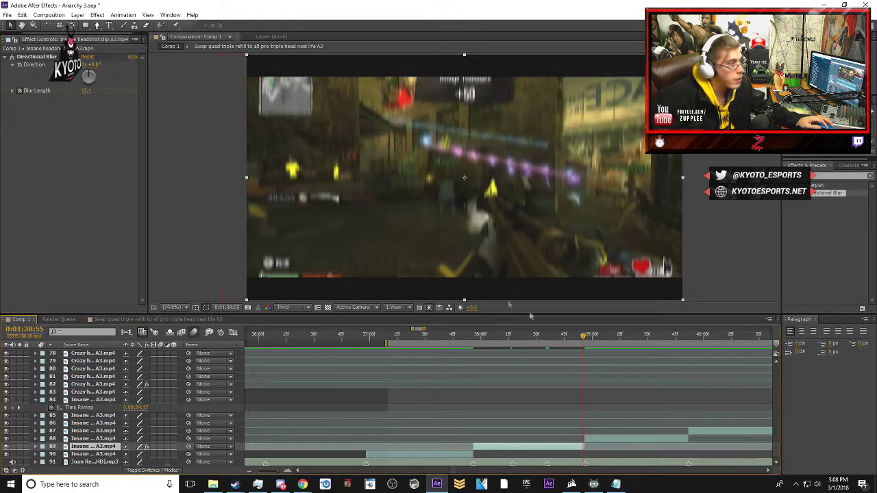
pyautogui.click(87, 89)
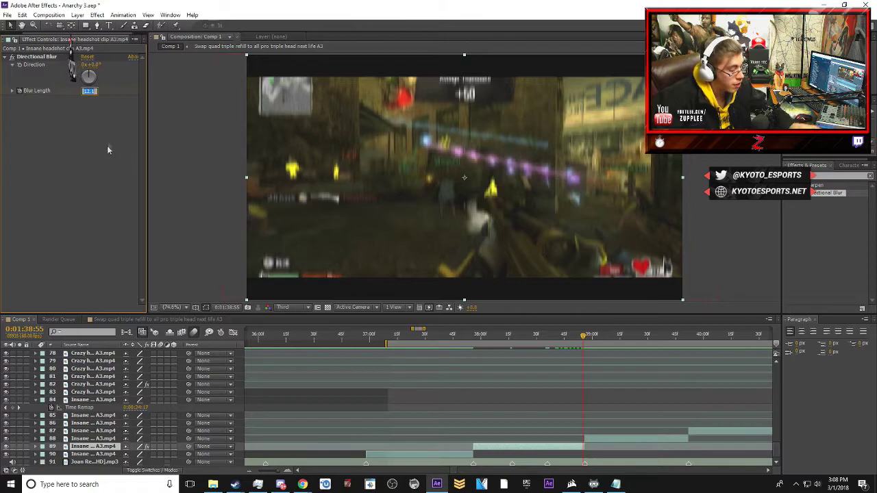
pyautogui.write('0')
pyautogui.press('Return')
pyautogui.moveTo(581, 338); pyautogui.dragTo(525, 338)
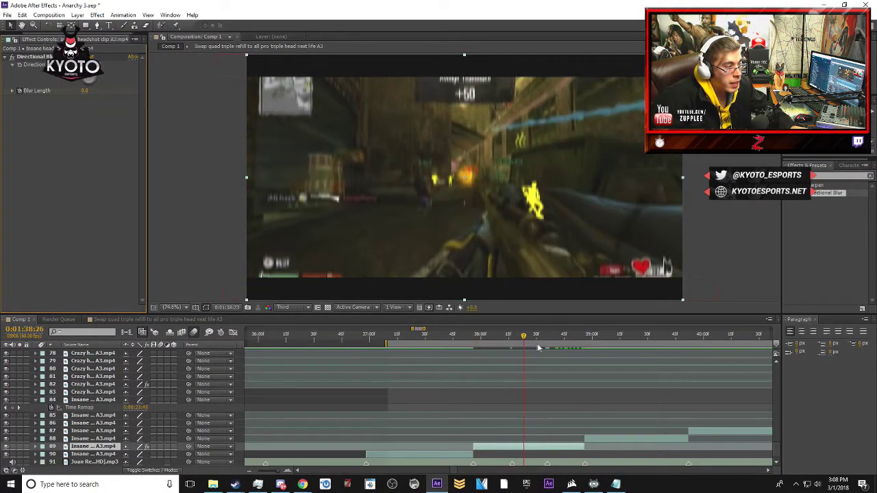
pyautogui.press('space')
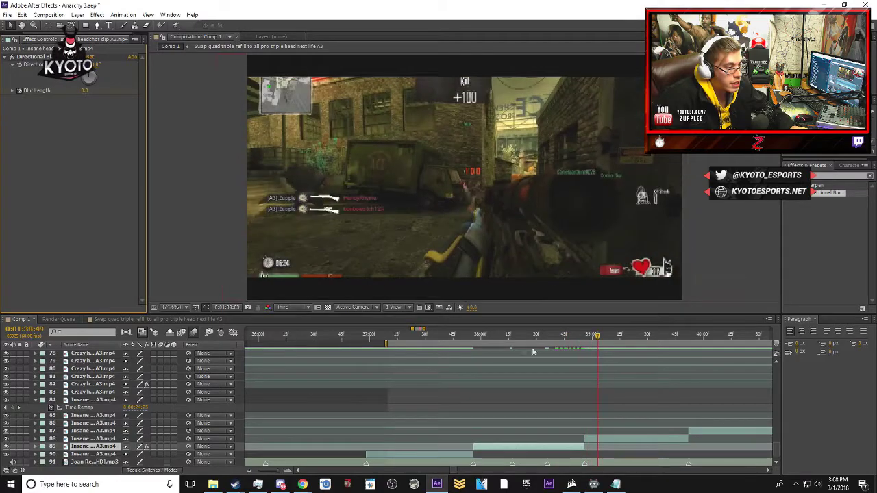
# - Shift the work area to about 0:01:43:30–0:01:47 and play the last Insane headshot segment against the music around 0:01:44:12
pyautogui.press('-')
pyautogui.press('-')
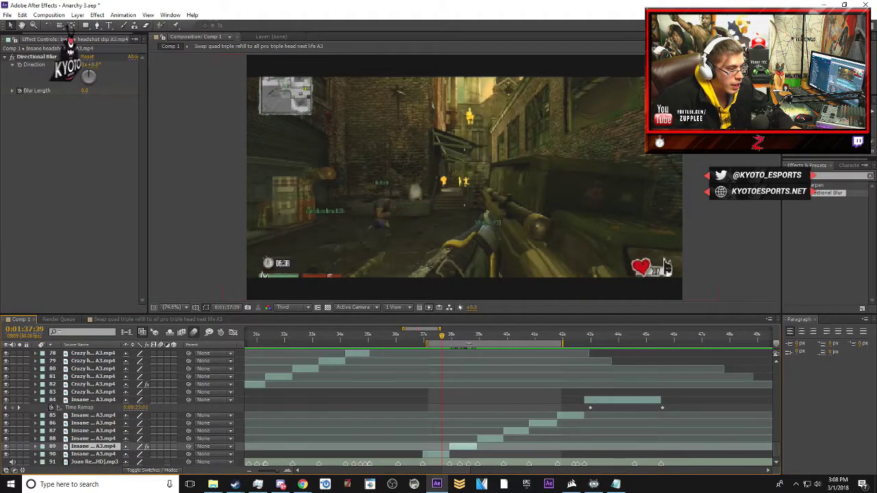
pyautogui.moveTo(469, 348); pyautogui.dragTo(458, 346)
pyautogui.moveTo(533, 344); pyautogui.dragTo(653, 333)
pyautogui.click(625, 337)
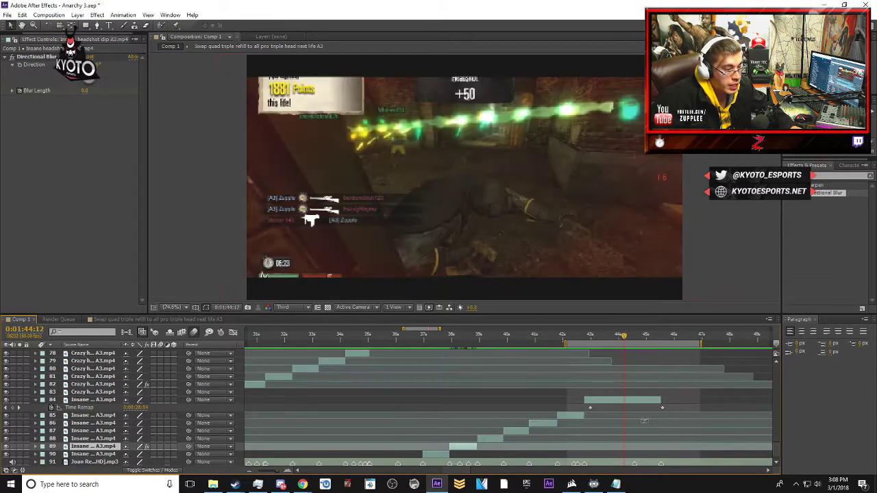
pyautogui.click(644, 465)
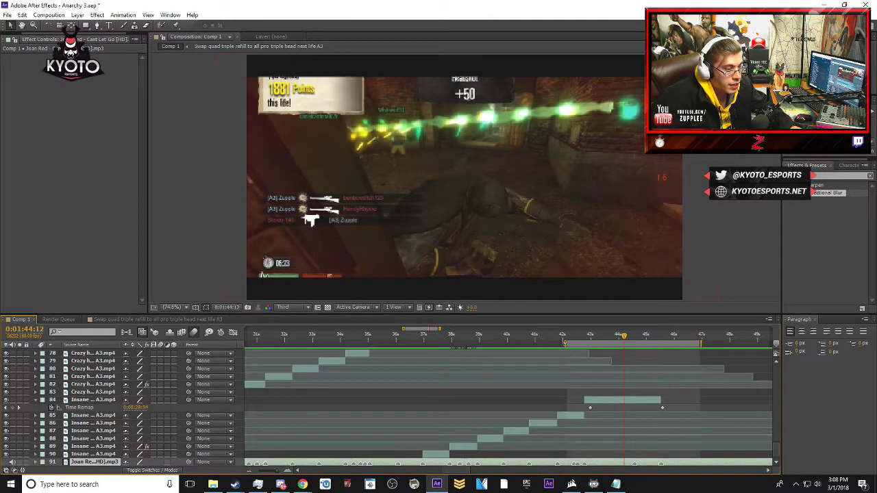
pyautogui.press('space')
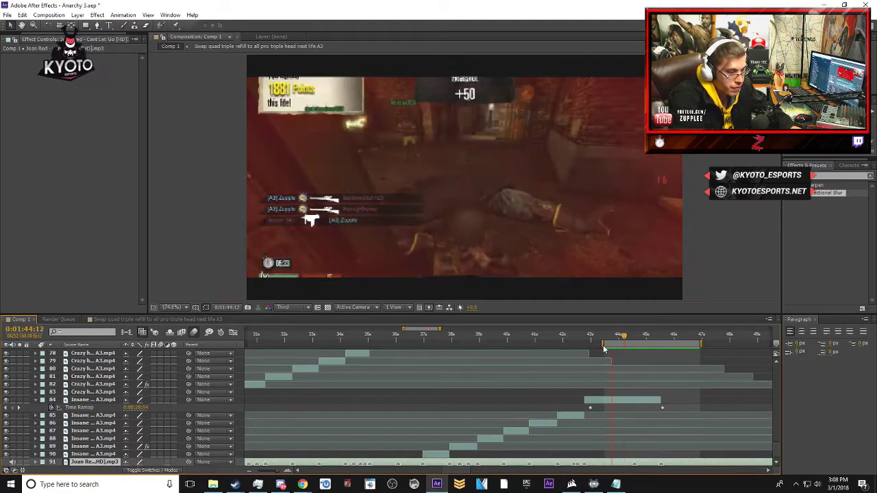
pyautogui.press('space')
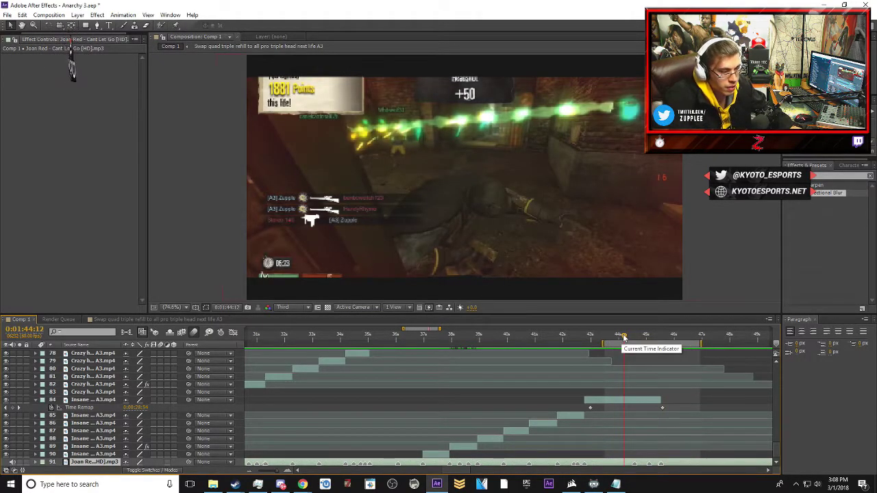
pyautogui.press('space')
pyautogui.press('space')
pyautogui.moveTo(629, 340); pyautogui.dragTo(633, 337)
# - Apply Directional Blur to the last Insane headshot segment and keyframe its Blur Length to 0 at 0:01:44:34 and 12.1 at 0:01:44:35
pyautogui.press('=')
pyautogui.press('=')
pyautogui.moveTo(634, 336); pyautogui.dragTo(641, 335)
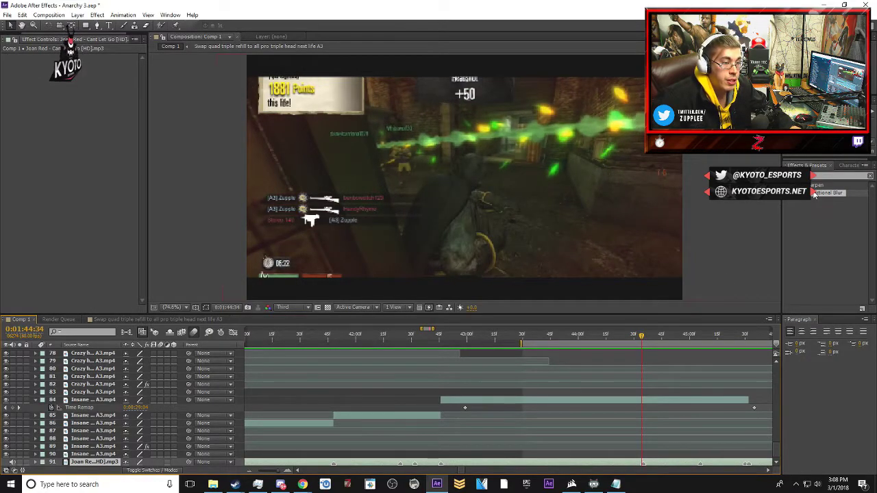
pyautogui.click(671, 403)
pyautogui.press('e')
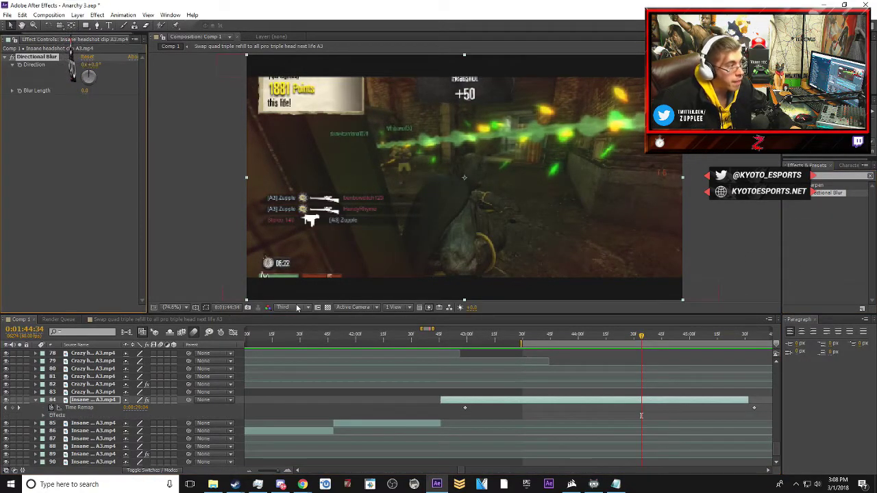
pyautogui.click(84, 90)
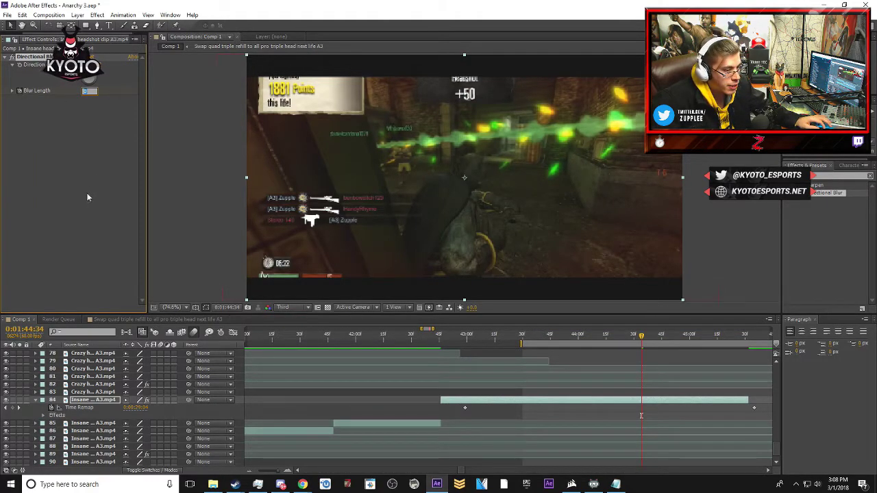
pyautogui.scroll(-1, 590, 399)
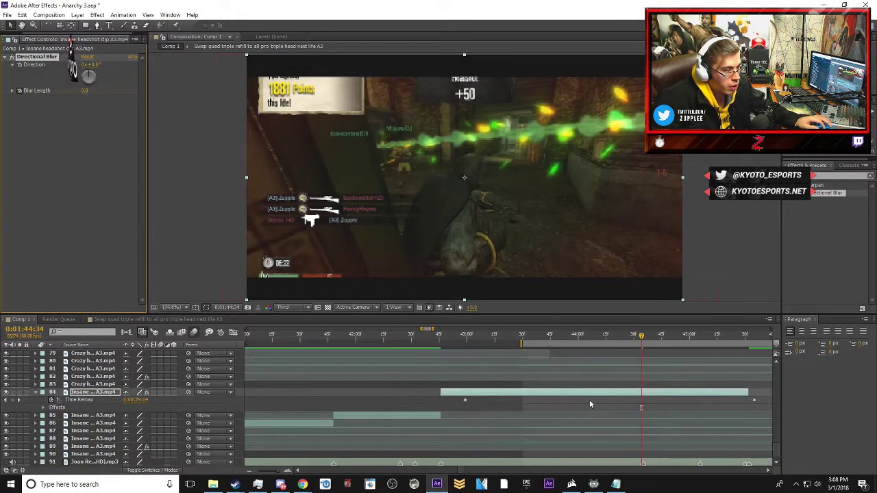
pyautogui.moveTo(642, 337); pyautogui.dragTo(643, 338)
pyautogui.click(84, 90)
pyautogui.write('12.1')
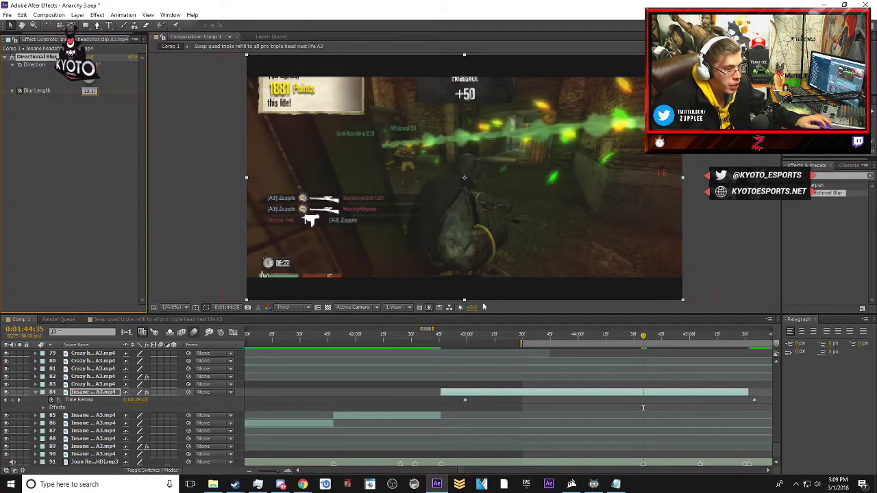
# - Keyframe the last segment's Blur Length to 0 at 0:01:45:05 and 12.1 at 0:01:45:06
pyautogui.moveTo(647, 339); pyautogui.dragTo(698, 342)
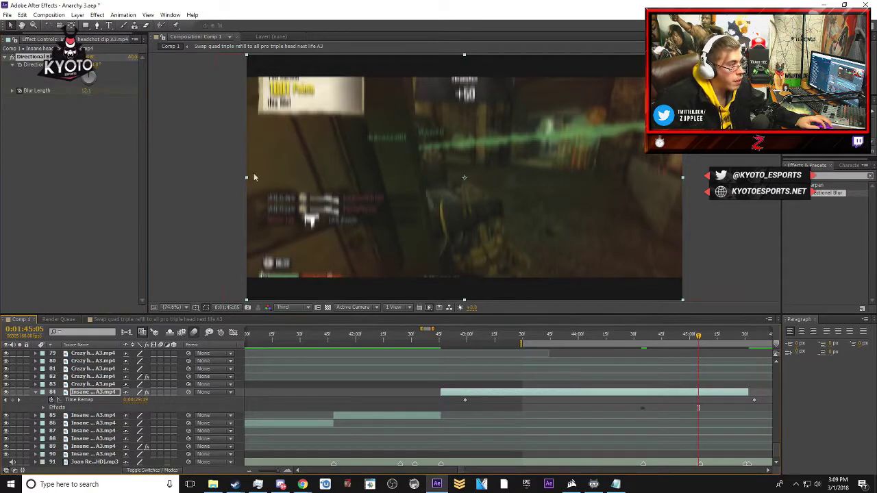
pyautogui.click(89, 91)
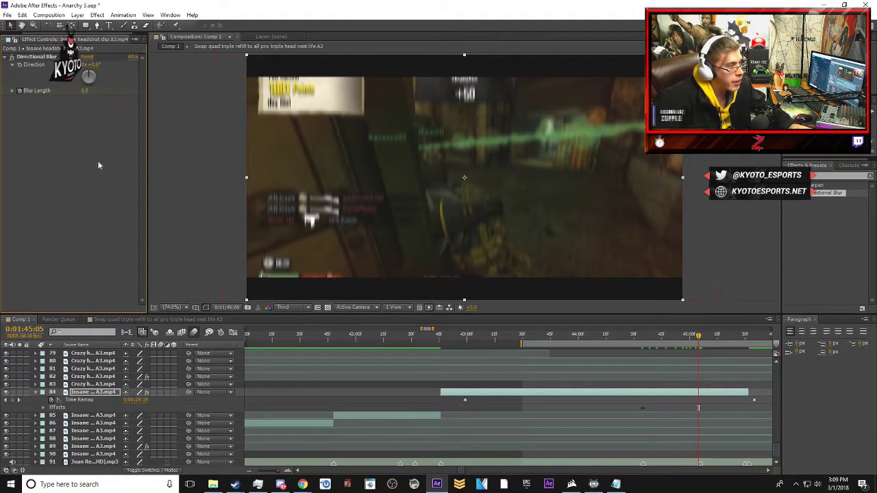
pyautogui.write('0')
pyautogui.press('Return')
pyautogui.click(700, 339)
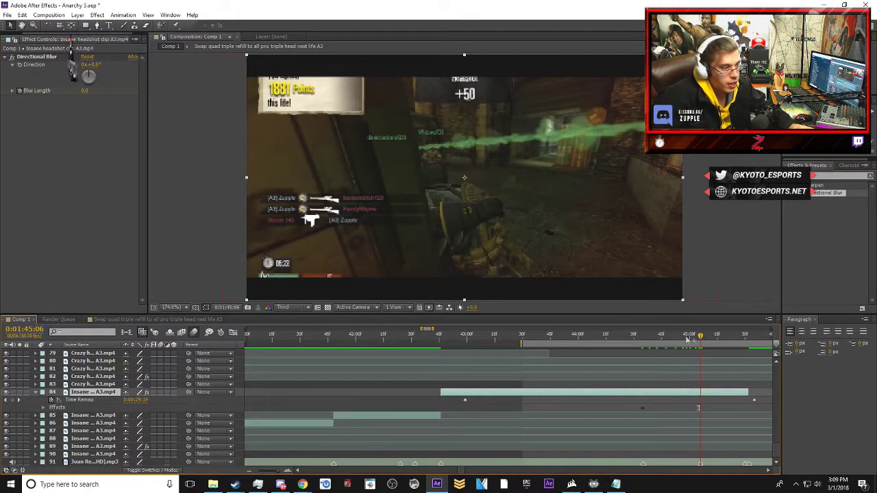
pyautogui.click(90, 90)
pyautogui.write('12.1')
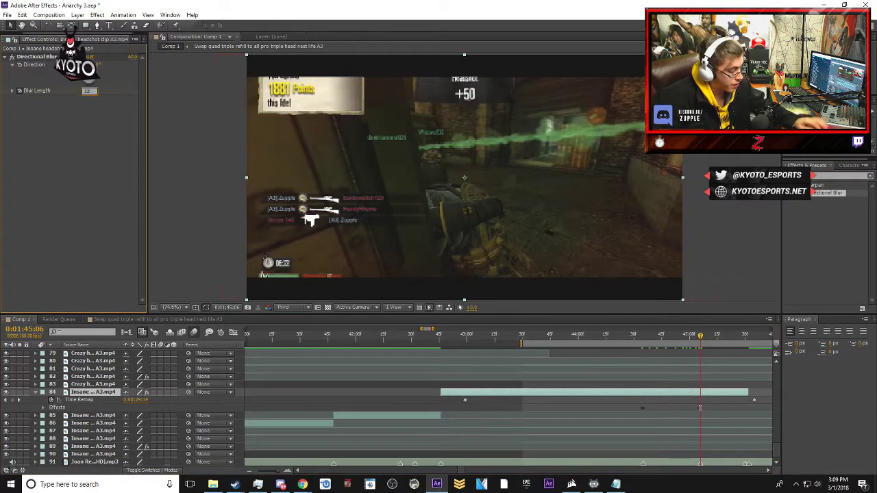
pyautogui.press('Return')
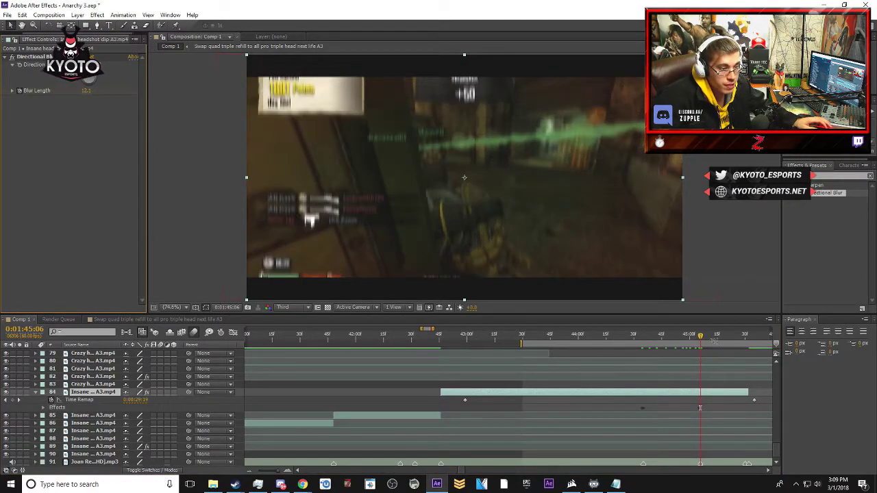
# - Keyframe the last segment's Blur Length to 0 at 0:01:45:31
pyautogui.click(745, 337)
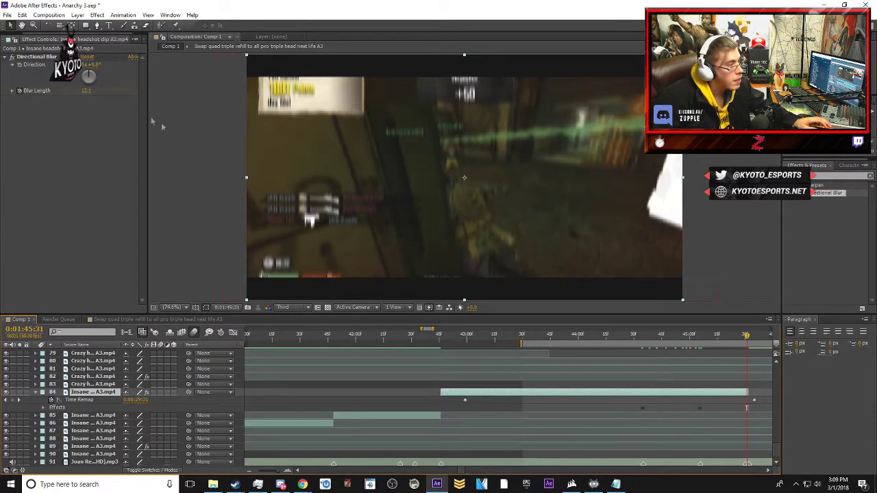
pyautogui.click(86, 90)
pyautogui.write('0')
pyautogui.click(93, 163)
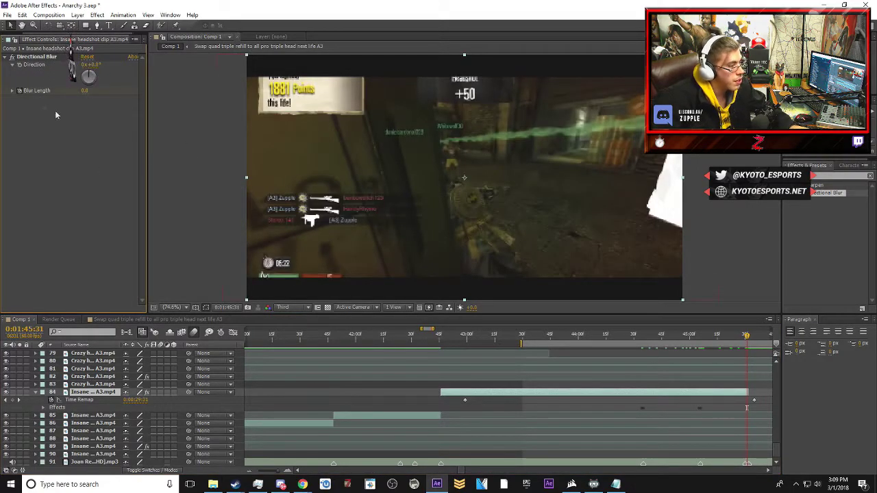
# - Extend the work area back so it starts at about 0:01:36, before the first Insane headshot segment
pyautogui.press('-')
pyautogui.press('-')
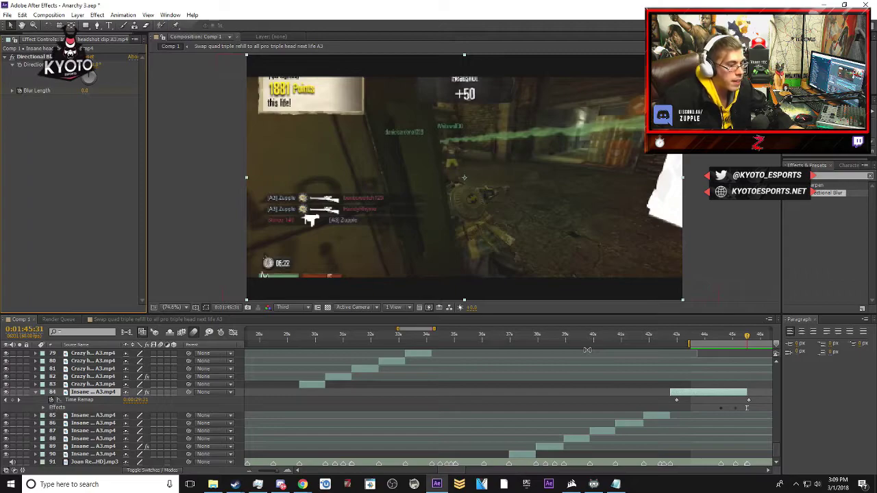
pyautogui.press('-')
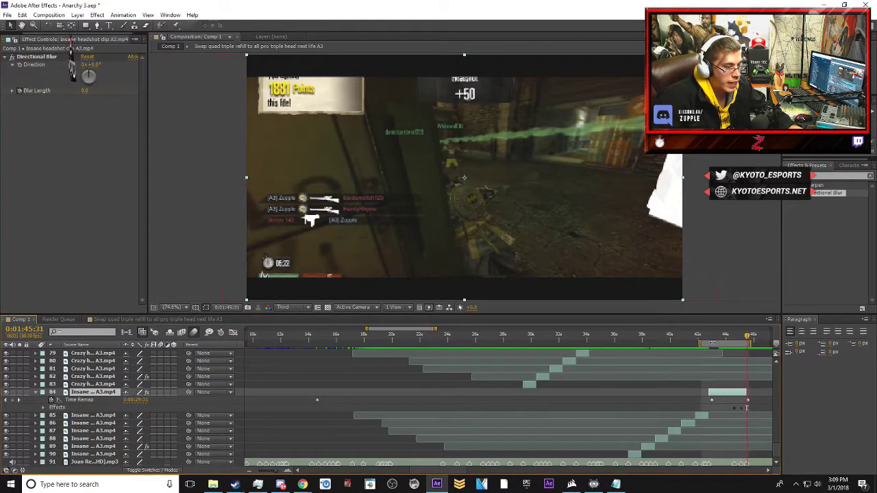
pyautogui.moveTo(688, 341); pyautogui.dragTo(584, 340)
pyautogui.click(633, 456)
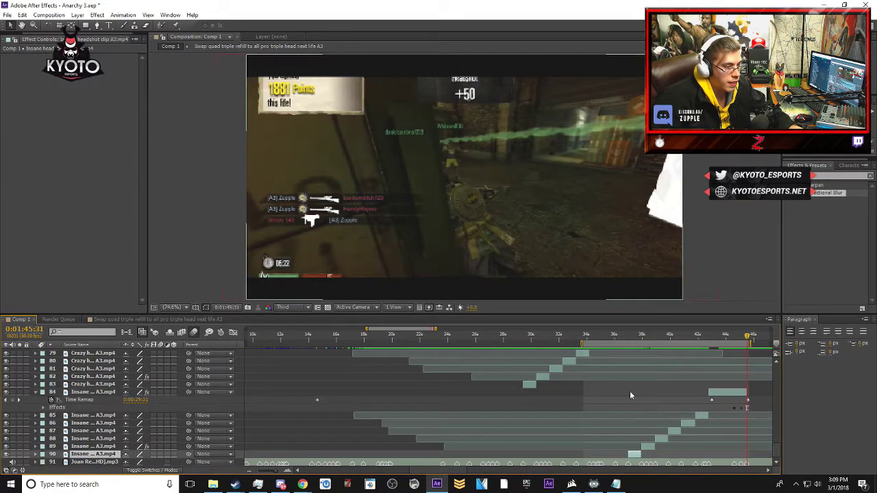
pyautogui.scroll(2, 616, 374)
pyautogui.scroll(-2, 598, 352)
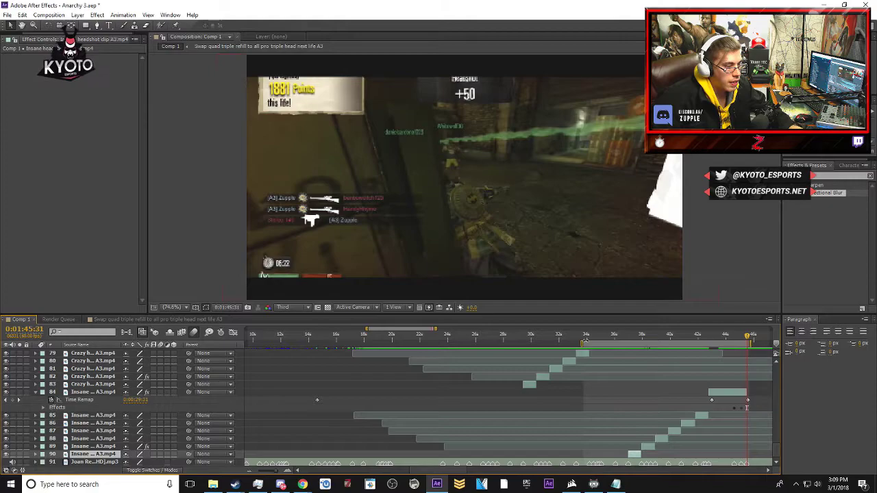
pyautogui.moveTo(581, 344); pyautogui.dragTo(613, 346)
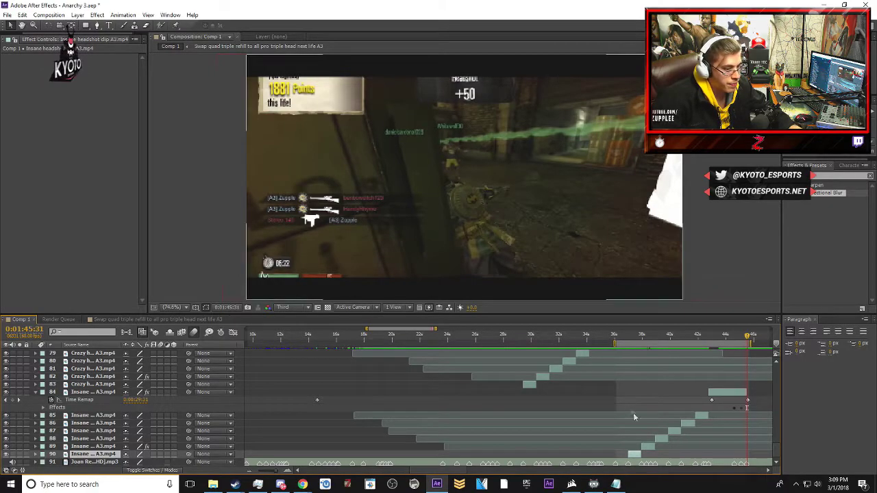
# - Add a Scale keyframe of 109% at 0:01:37:04 on the first Insane headshot segment
pyautogui.press('=')
pyautogui.press('=')
pyautogui.click(277, 335)
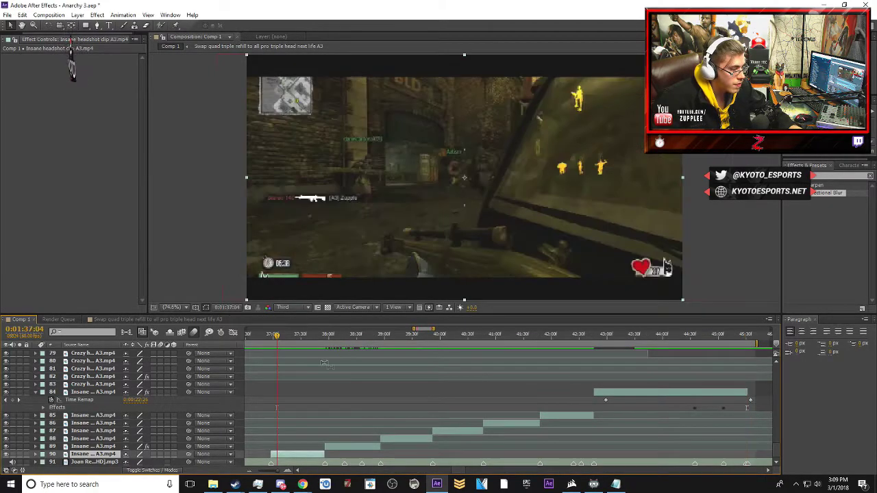
pyautogui.press('-')
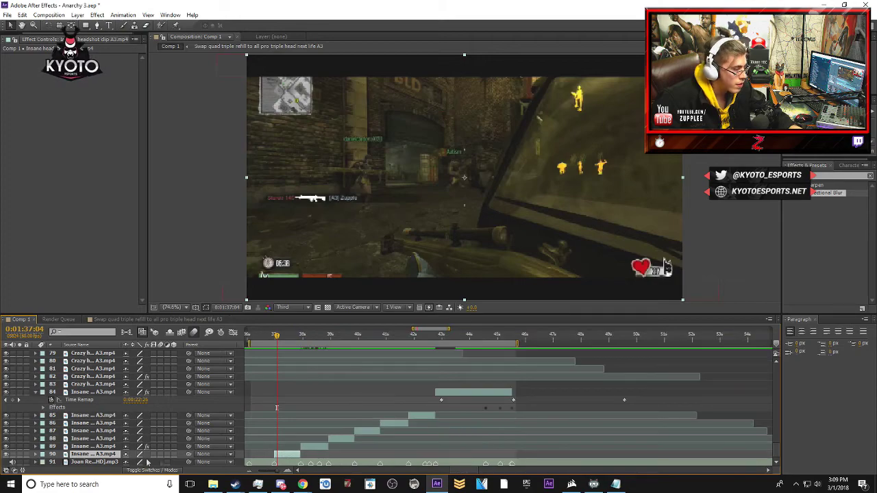
pyautogui.click(41, 455)
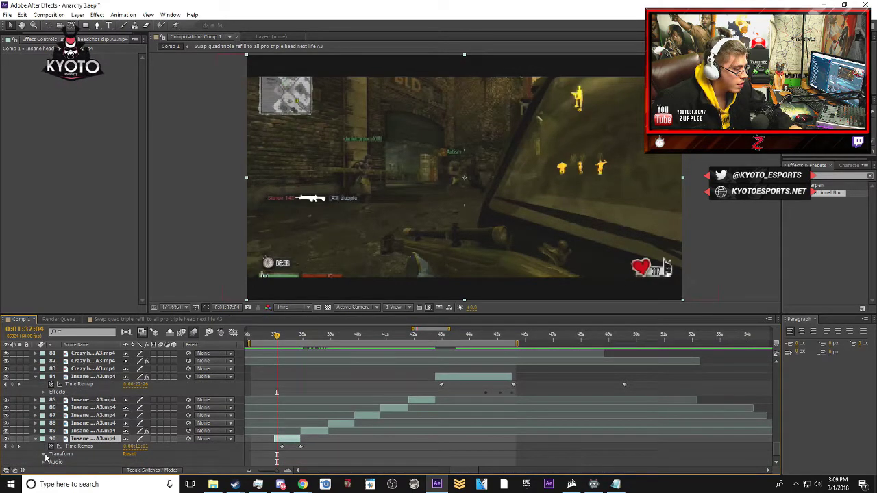
pyautogui.scroll(-2, 57, 464)
pyautogui.click(59, 447)
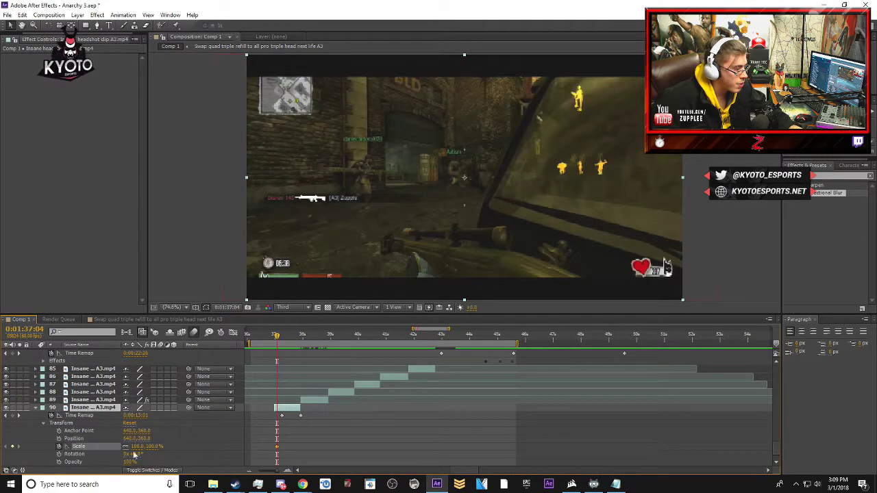
pyautogui.click(152, 449)
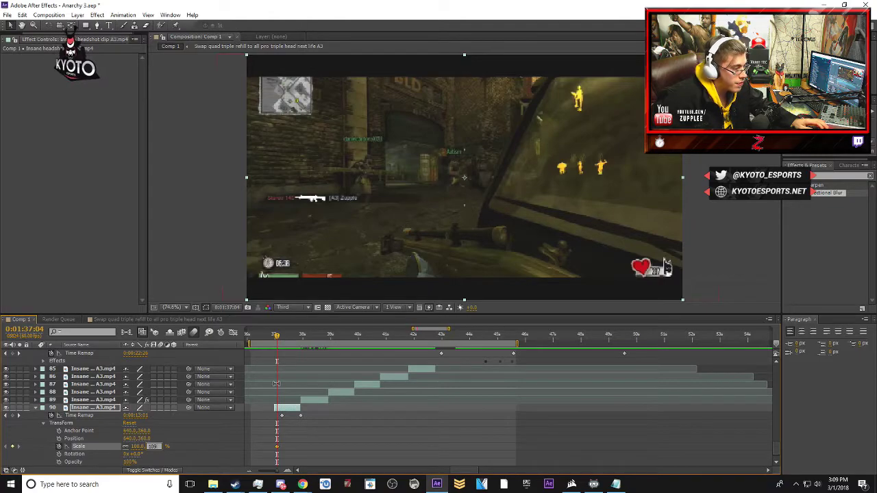
pyautogui.click(262, 454)
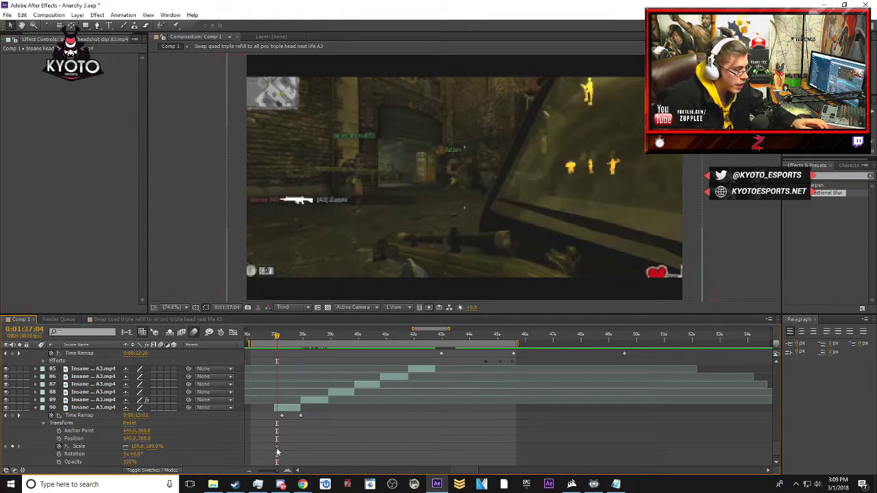
# - Move the 109% Scale keyframe to the start of the first Insane headshot segment and add a 103% Scale keyframe at 0:01:37:55
pyautogui.click(276, 449)
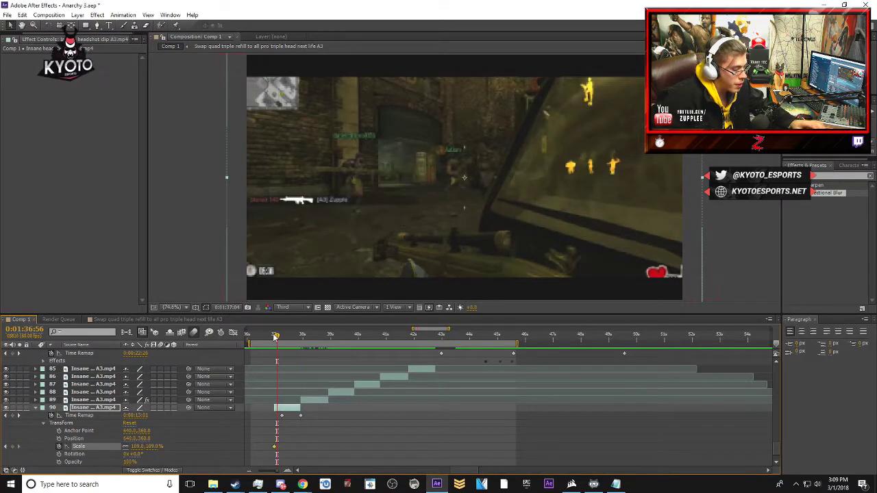
pyautogui.click(274, 336)
pyautogui.press('=')
pyautogui.press('=')
pyautogui.press('=')
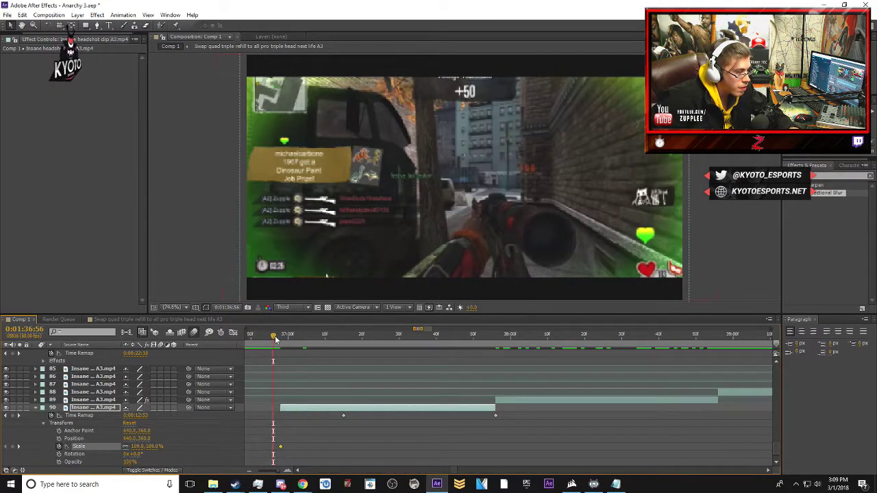
pyautogui.moveTo(283, 337); pyautogui.dragTo(496, 351)
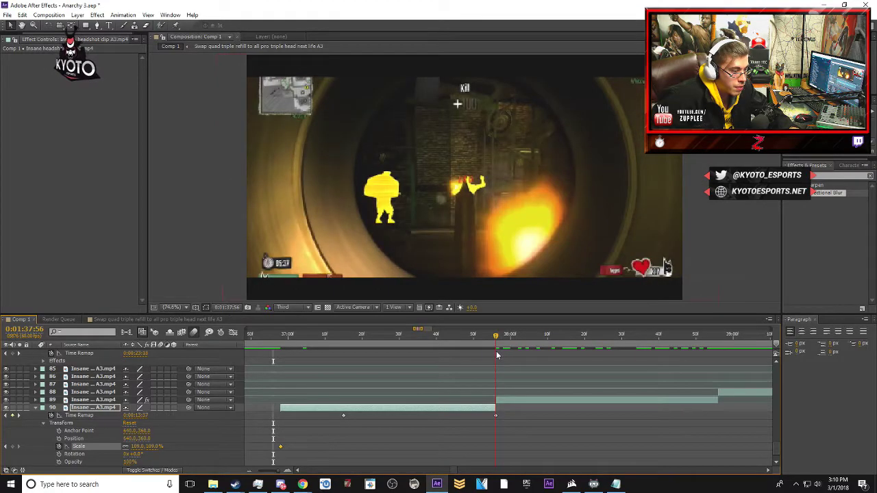
pyautogui.click(157, 446)
pyautogui.write('103')
pyautogui.click(45, 415)
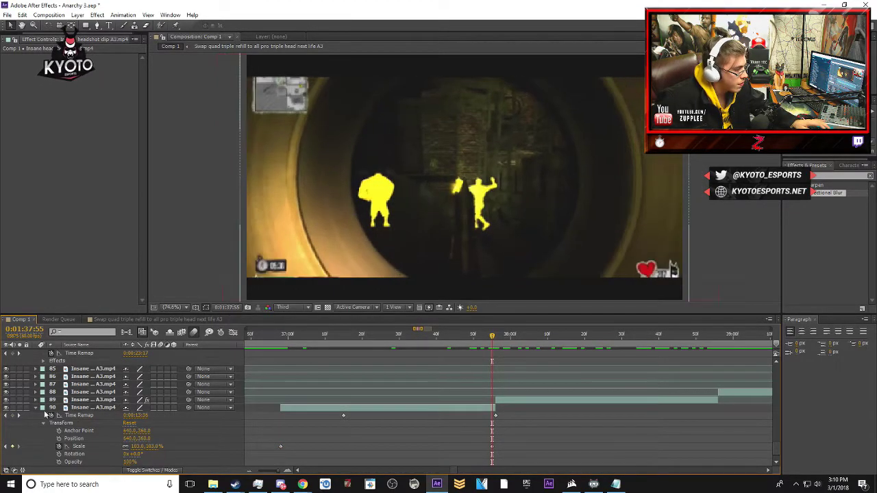
pyautogui.click(42, 408)
# - Add a Scale keyframe of 109% at 0:01:37:56 on the second Insane headshot segment, layer 89
pyautogui.scroll(3, 479, 411)
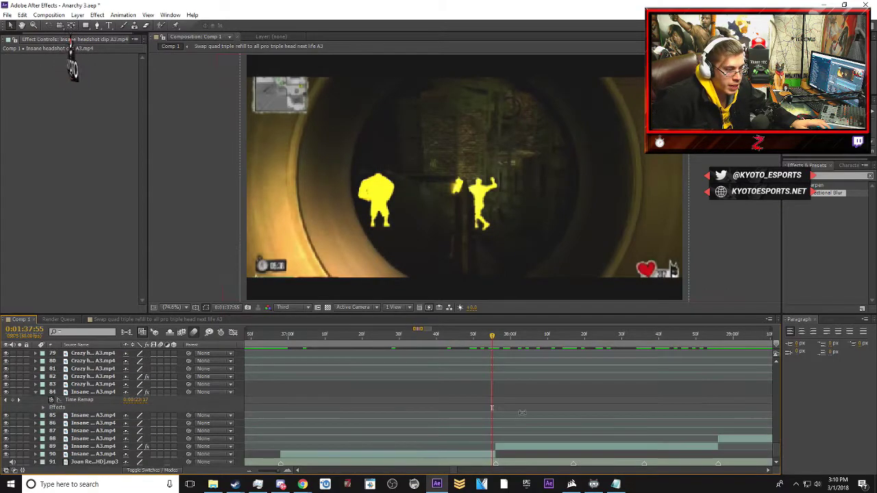
pyautogui.click(504, 446)
pyautogui.click(495, 339)
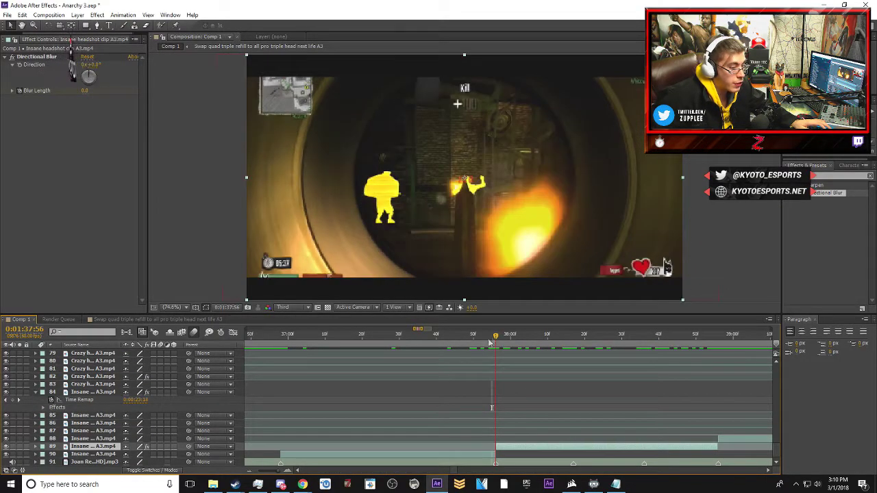
pyautogui.click(36, 447)
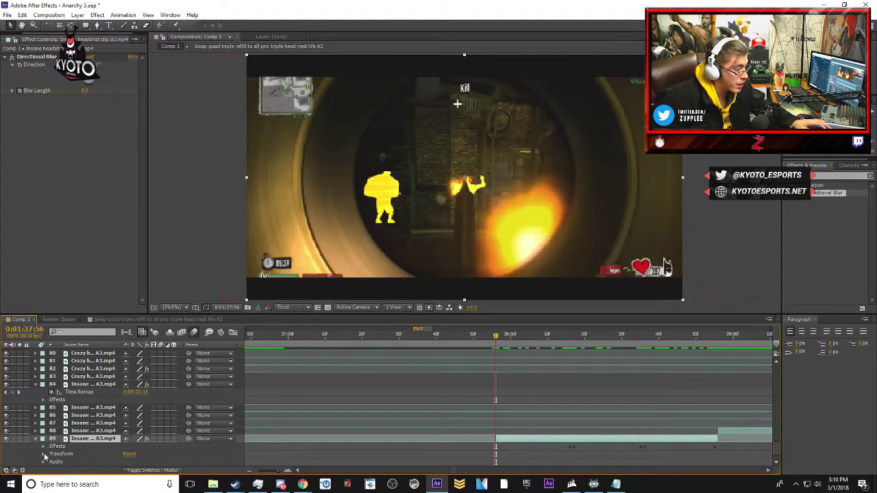
pyautogui.click(81, 454)
pyautogui.click(153, 447)
pyautogui.write('1')
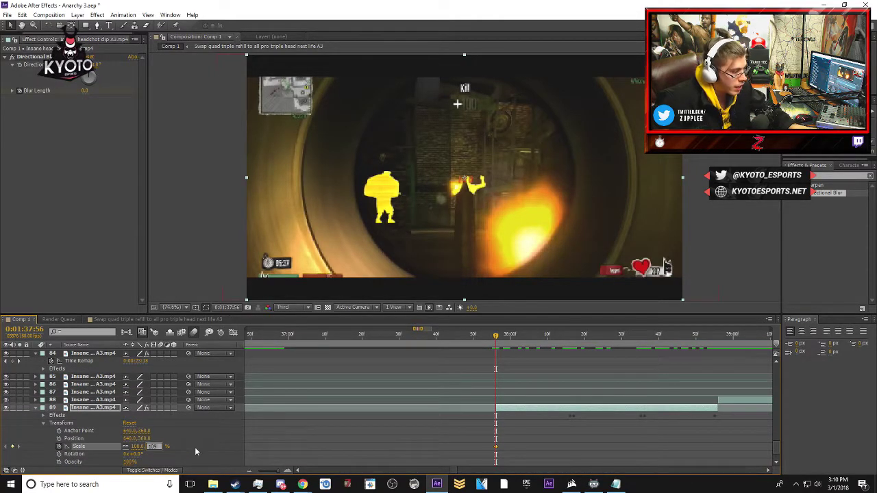
pyautogui.write('09')
pyautogui.click(577, 361)
# - Add a Scale keyframe of 103% at 0:01:38:55, at the end of the layer 89 segment, and collapse the layer
pyautogui.scroll(-1, 577, 375)
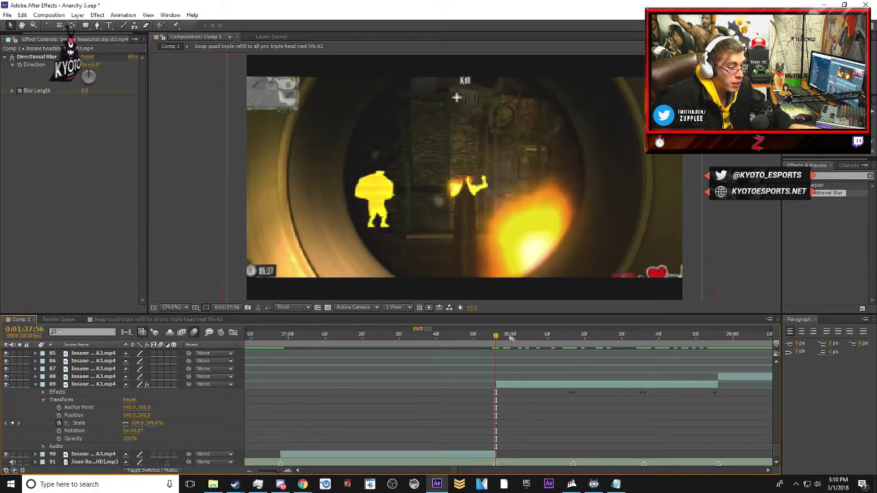
pyautogui.moveTo(496, 335); pyautogui.dragTo(716, 333)
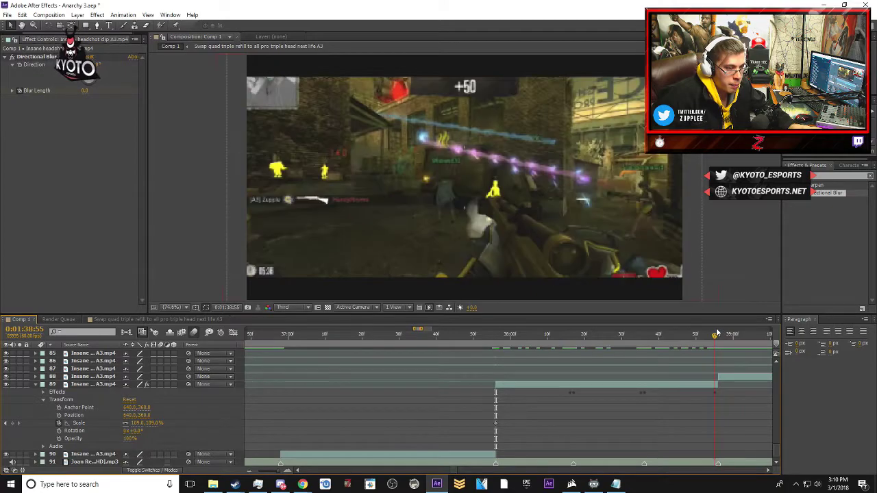
pyautogui.click(153, 424)
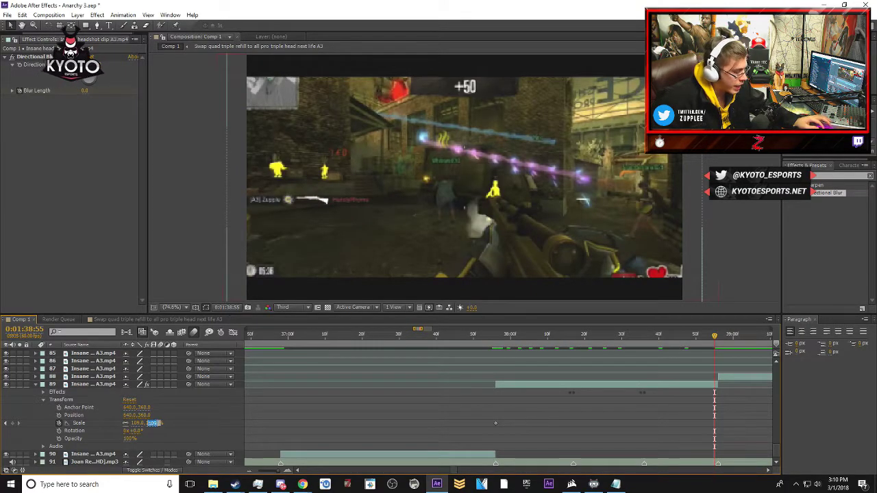
pyautogui.press('Return')
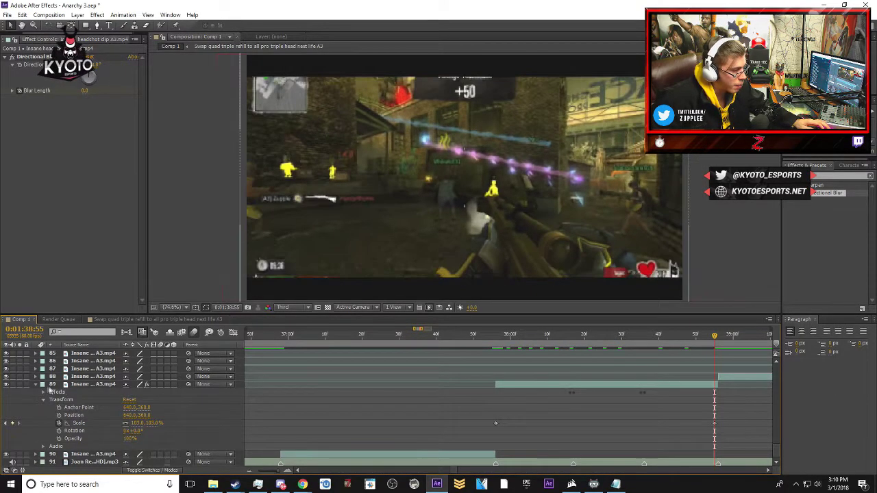
pyautogui.click(35, 385)
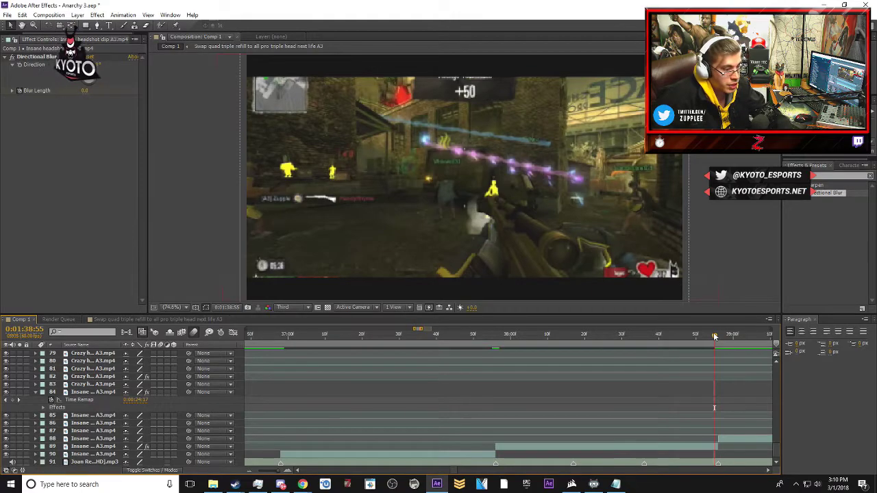
# - Add a Scale keyframe of 109% at 0:01:38:56, the start of the third Insane headshot segment, layer 88
pyautogui.press('-')
pyautogui.press('-')
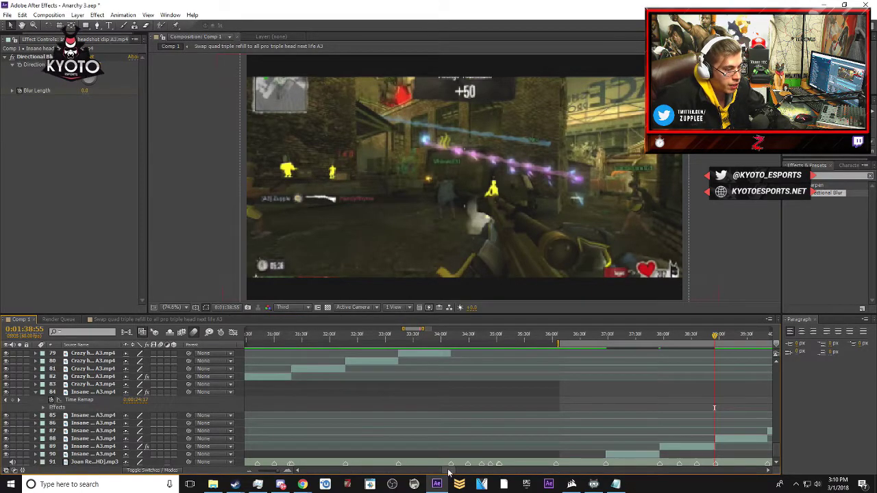
pyautogui.hscroll(5, 449, 473)
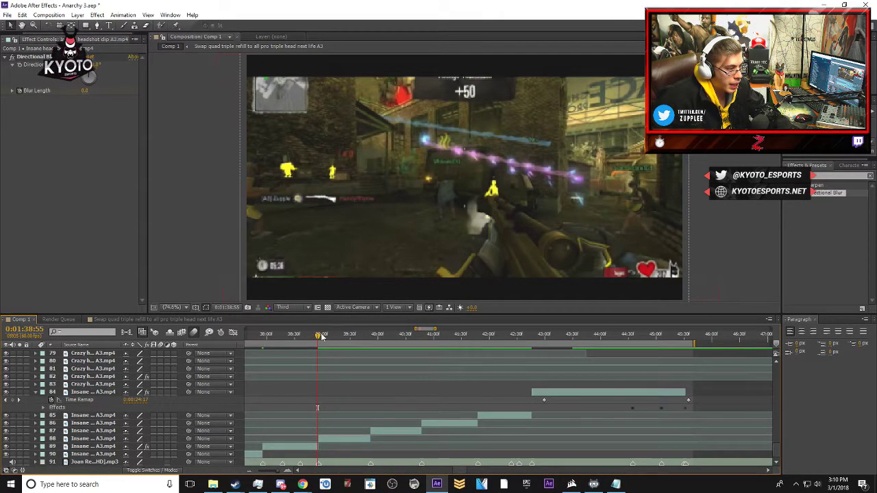
pyautogui.click(322, 337)
pyautogui.press('=')
pyautogui.press('=')
pyautogui.moveTo(320, 338); pyautogui.dragTo(309, 341)
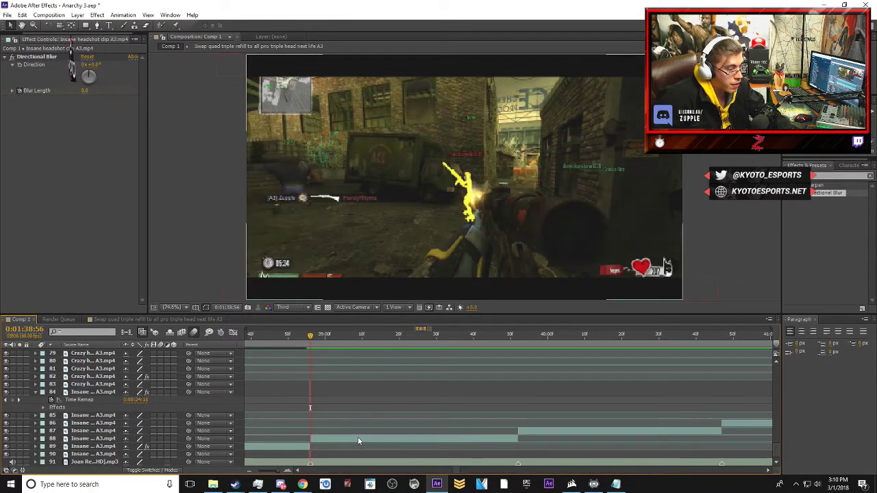
pyautogui.click(359, 438)
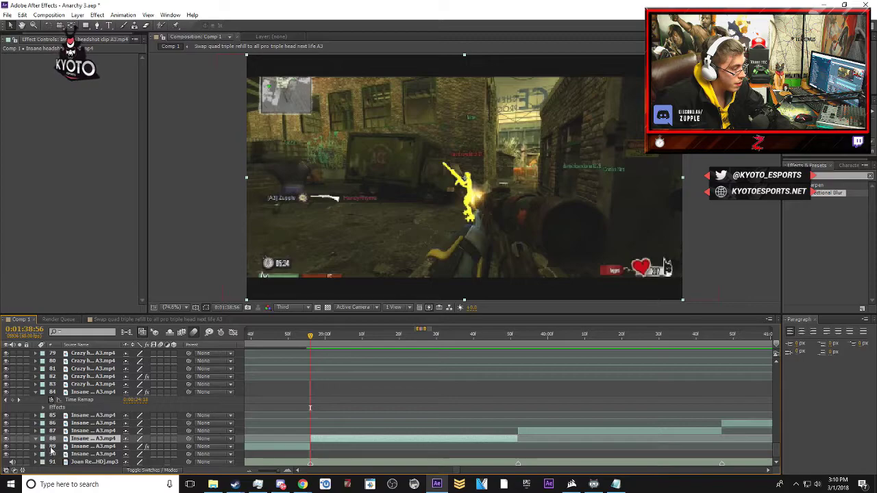
pyautogui.click(42, 438)
pyautogui.click(45, 450)
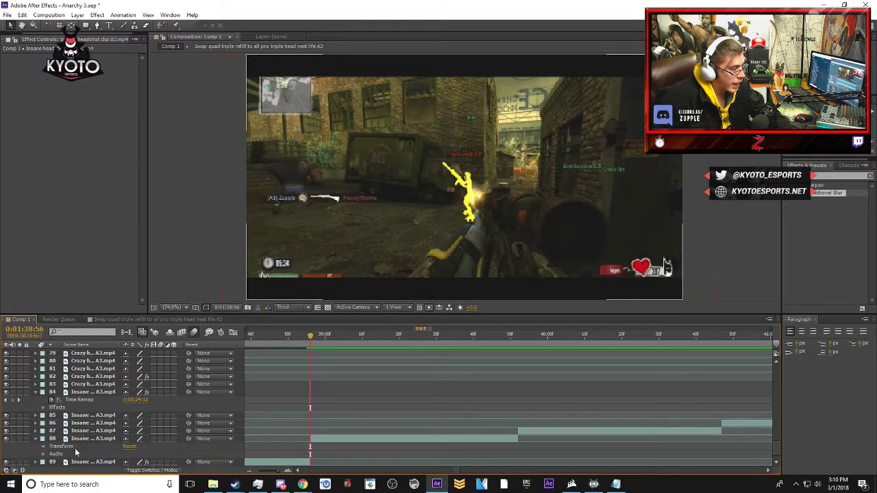
pyautogui.click(43, 446)
pyautogui.scroll(-1, 65, 455)
pyautogui.click(77, 446)
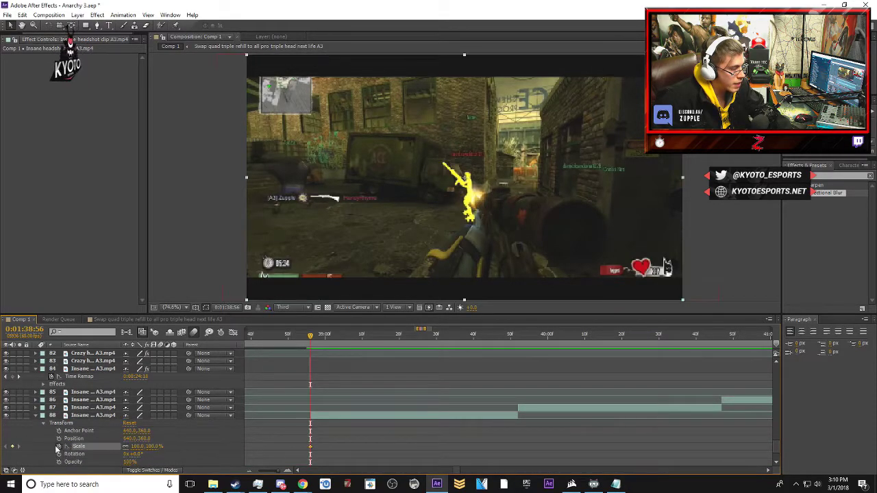
pyautogui.click(152, 446)
pyautogui.write('109')
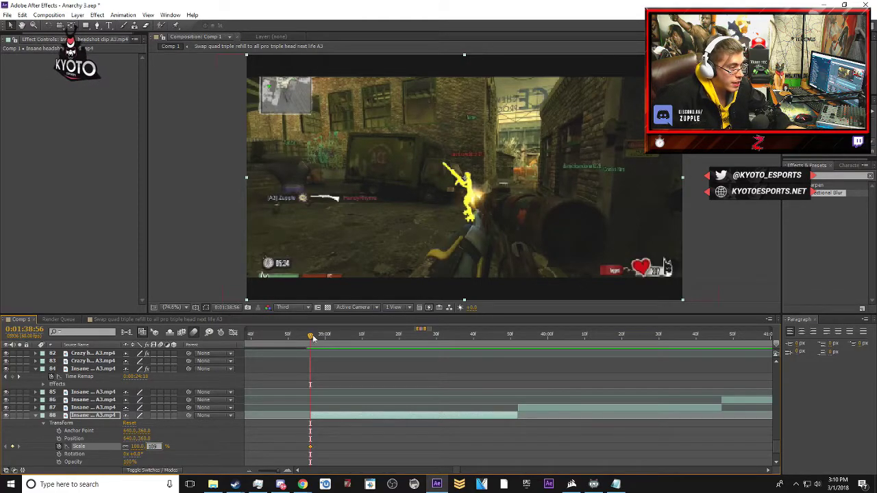
# - Add a Scale keyframe of 103% at 0:01:39:51, at the end of the layer 88 segment
pyautogui.moveTo(313, 337); pyautogui.dragTo(516, 337)
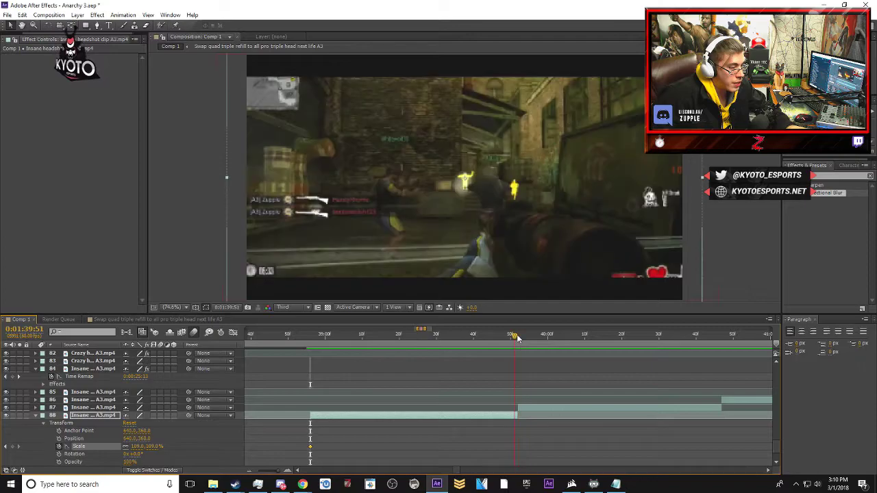
pyautogui.click(153, 446)
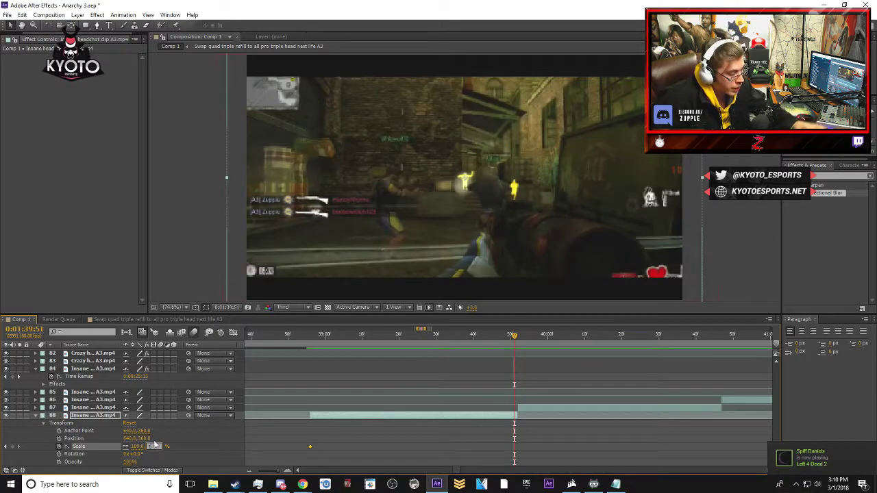
pyautogui.write('103')
pyautogui.press('Return')
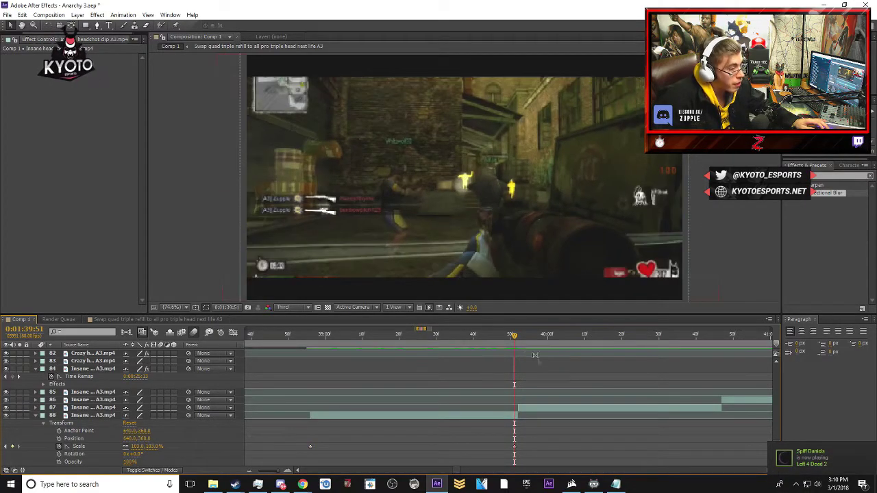
# - Collapse layer 88 and add a Scale keyframe of 109% at 0:01:39:52 on the next Insane headshot segment, layer 87
pyautogui.click(519, 339)
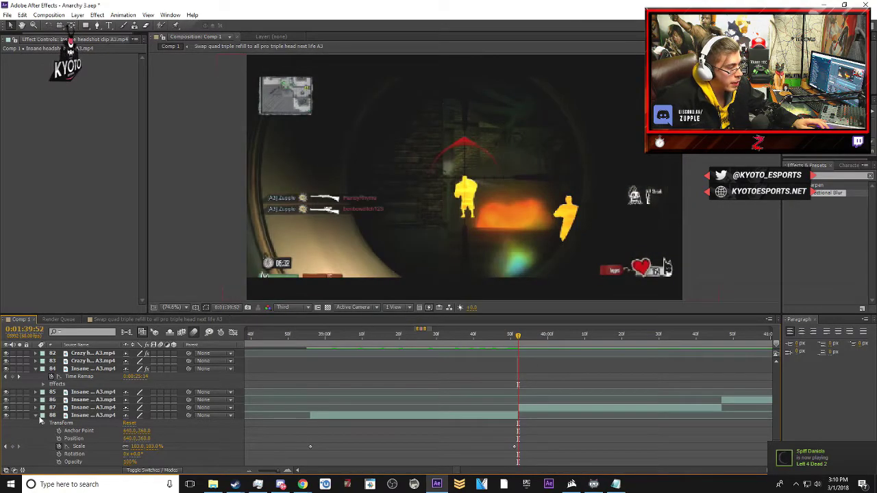
pyautogui.click(36, 417)
pyautogui.moveTo(457, 473); pyautogui.dragTo(460, 473)
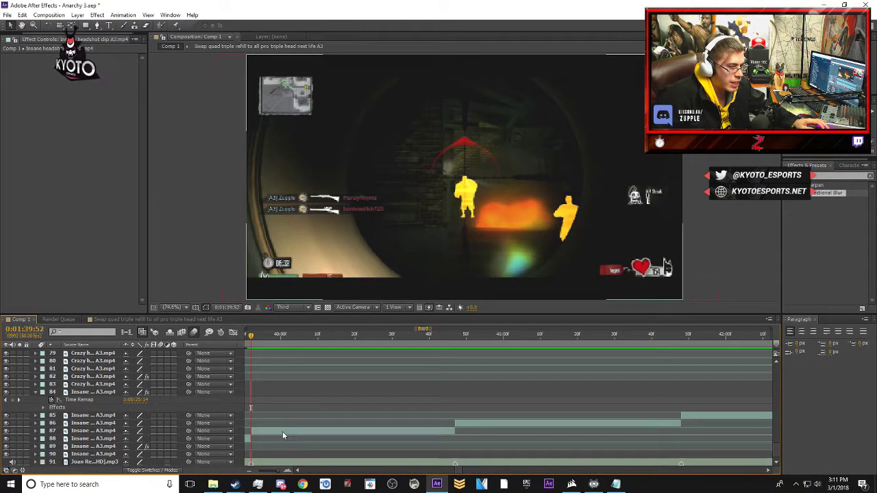
pyautogui.click(100, 432)
pyautogui.click(36, 431)
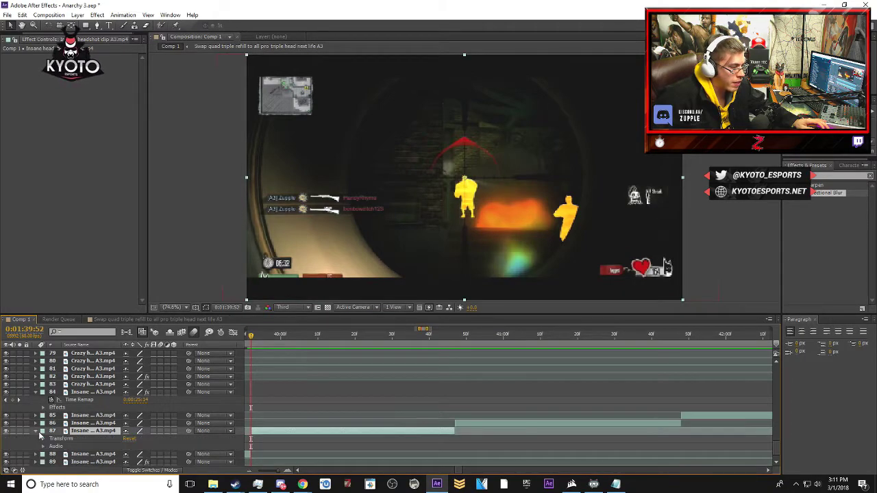
pyautogui.click(43, 440)
pyautogui.scroll(-1, 62, 439)
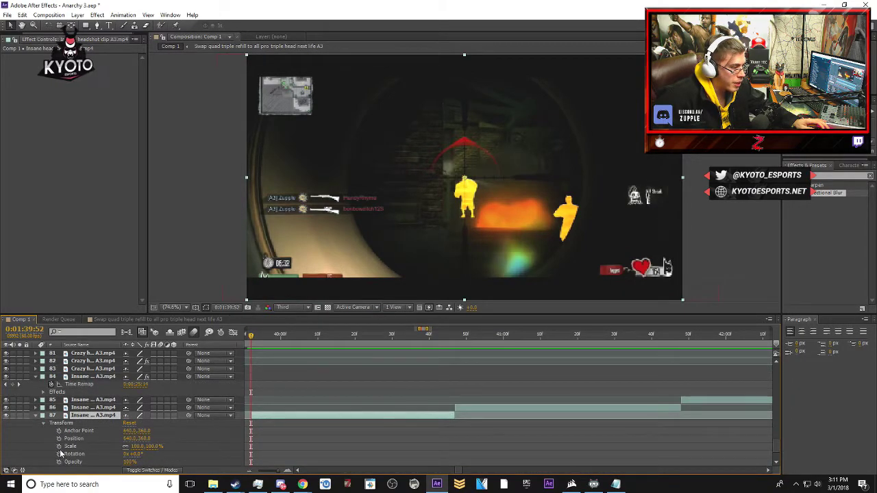
pyautogui.click(59, 446)
pyautogui.click(154, 447)
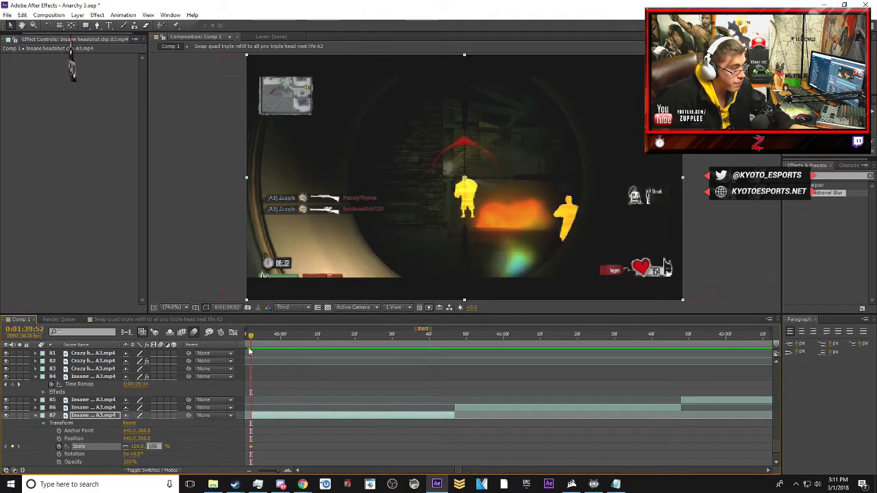
pyautogui.write('109')
# - Add a Scale keyframe of 103% at 0:01:40:46, at the end of the layer 87 segment
pyautogui.moveTo(251, 335); pyautogui.dragTo(440, 337)
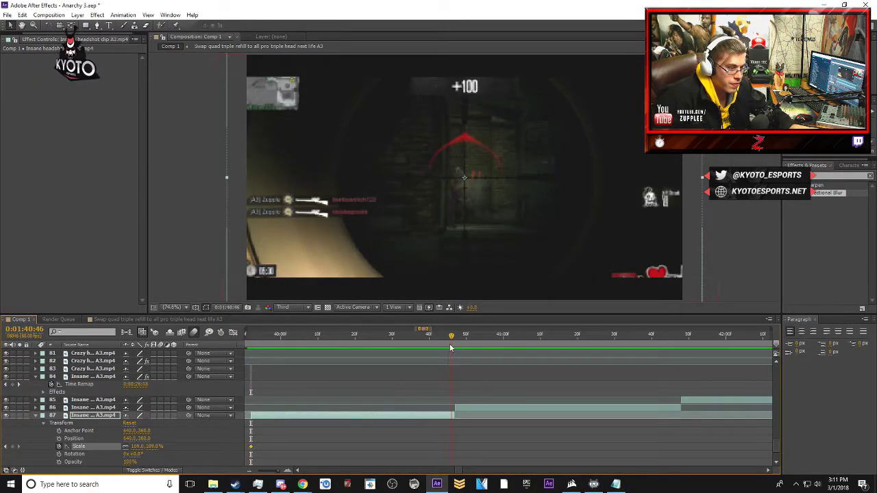
pyautogui.click(157, 446)
pyautogui.write('103')
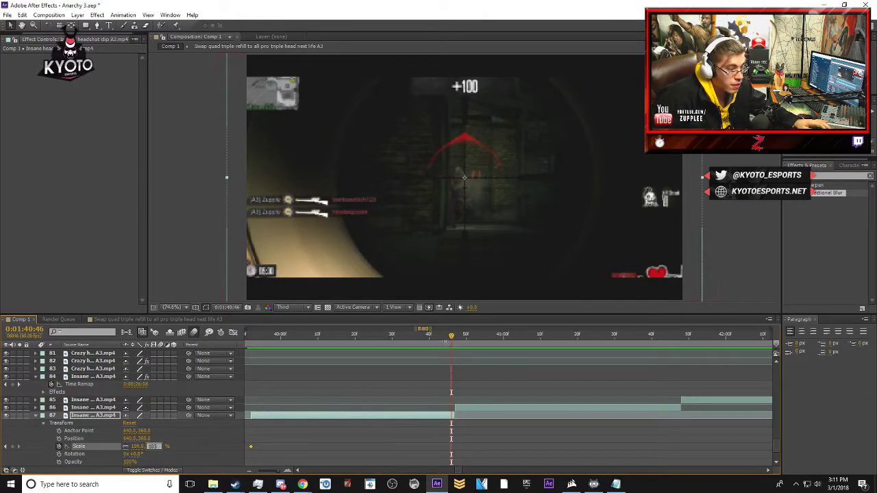
# - Collapse layer 87 and add a Scale keyframe of 109% at 0:01:40:47 on the following Insane headshot segment, layer 86
pyautogui.moveTo(451, 338); pyautogui.dragTo(454, 337)
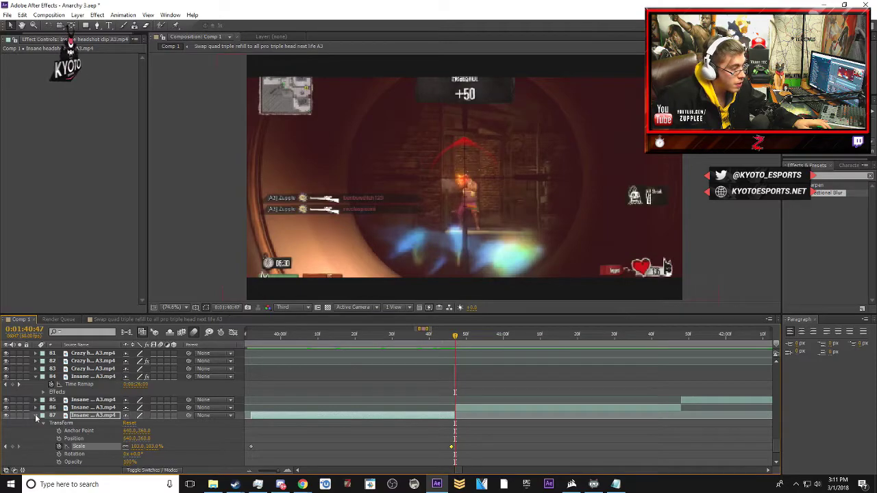
pyautogui.click(492, 405)
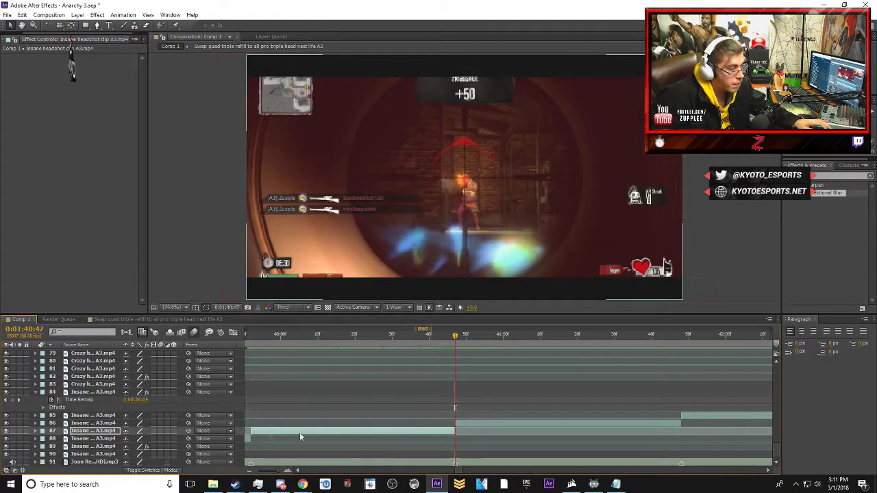
pyautogui.click(37, 423)
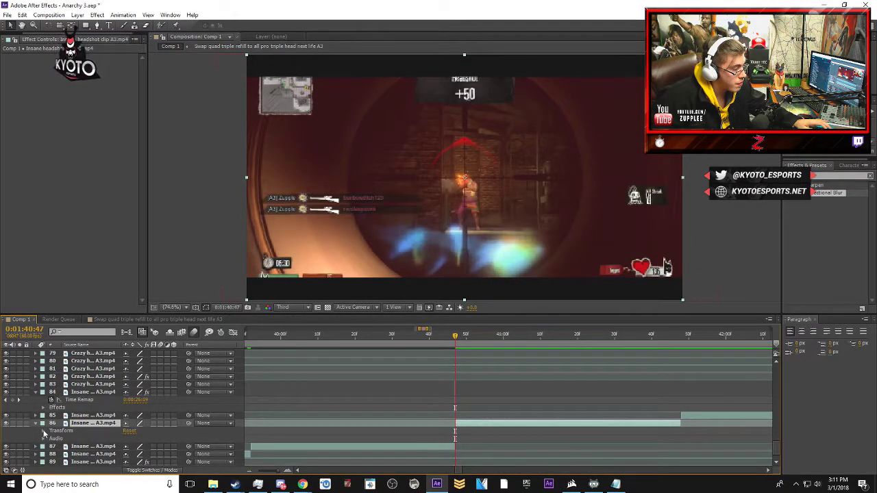
pyautogui.click(43, 431)
pyautogui.click(59, 446)
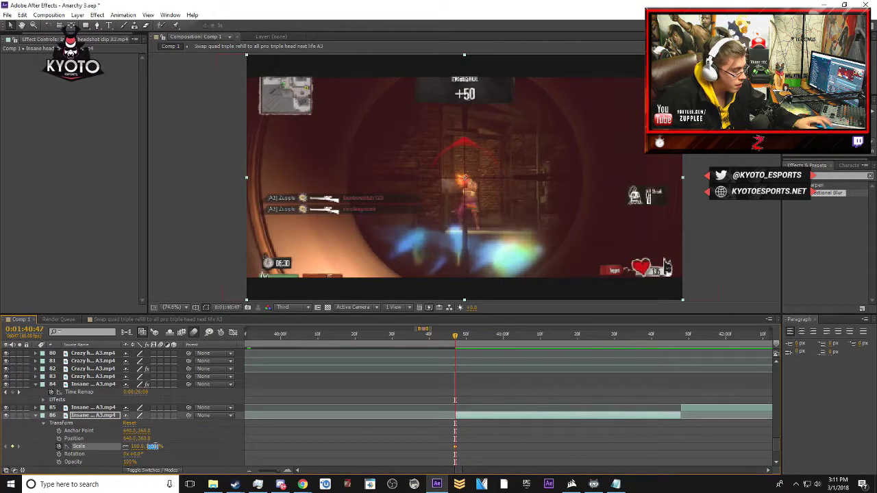
pyautogui.click(155, 446)
# - Add a Scale keyframe of 103% at 0:01:41:47, at the end of the layer 86 segment
pyautogui.moveTo(494, 340); pyautogui.dragTo(678, 342)
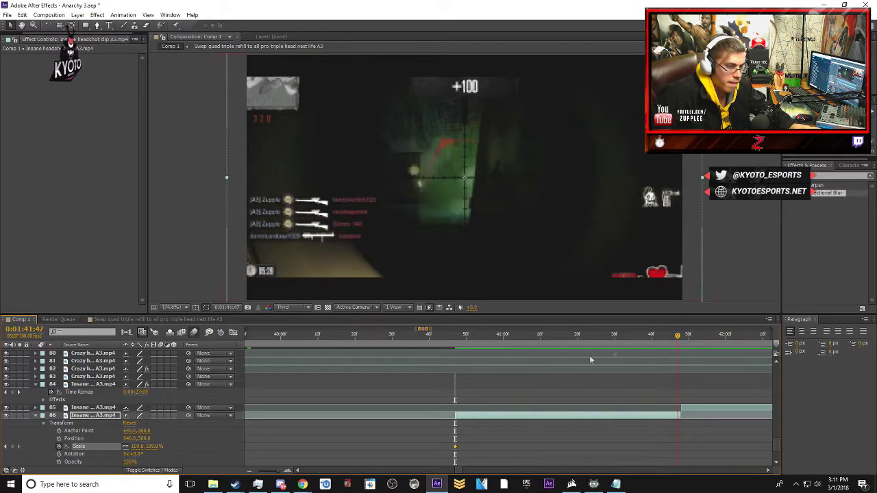
pyautogui.write('103')
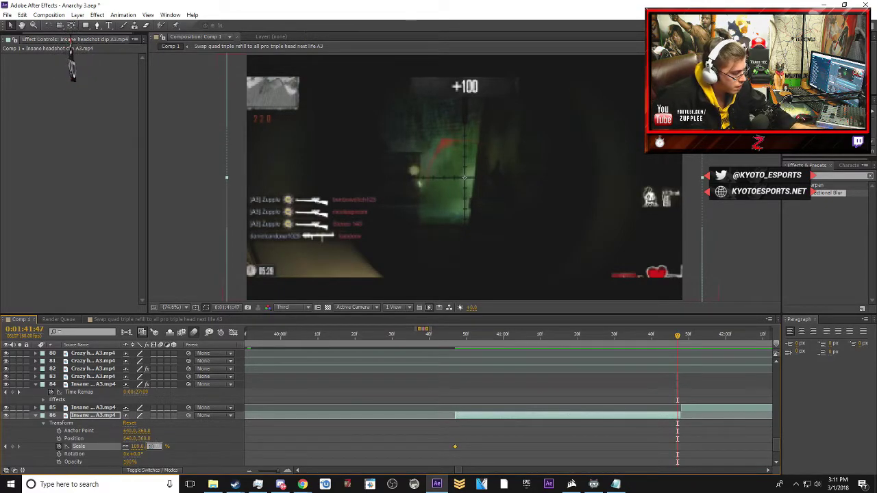
# - Set a 103% Scale keyframe at 0:01:41:47, the end of clip layer 86, and collapse the layer's properties
pyautogui.click(166, 443)
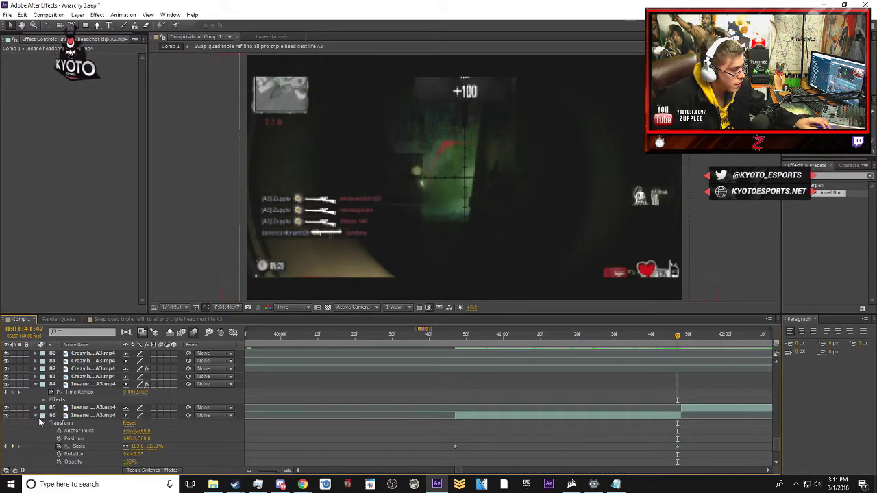
pyautogui.click(43, 416)
pyautogui.scroll(-3, 436, 378)
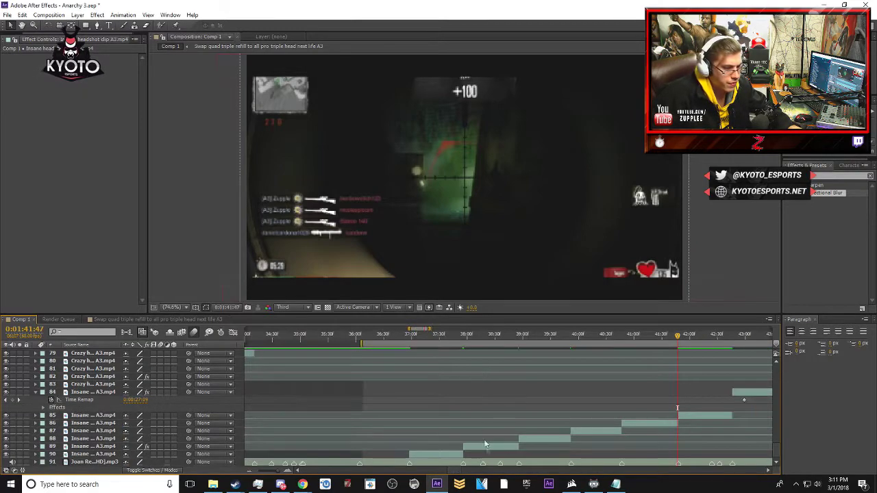
# - Enable Scale keyframing on clip layer 85 at its first frame, 0:01:41:48, and set the scale to 109%
pyautogui.hscroll(5, 454, 471)
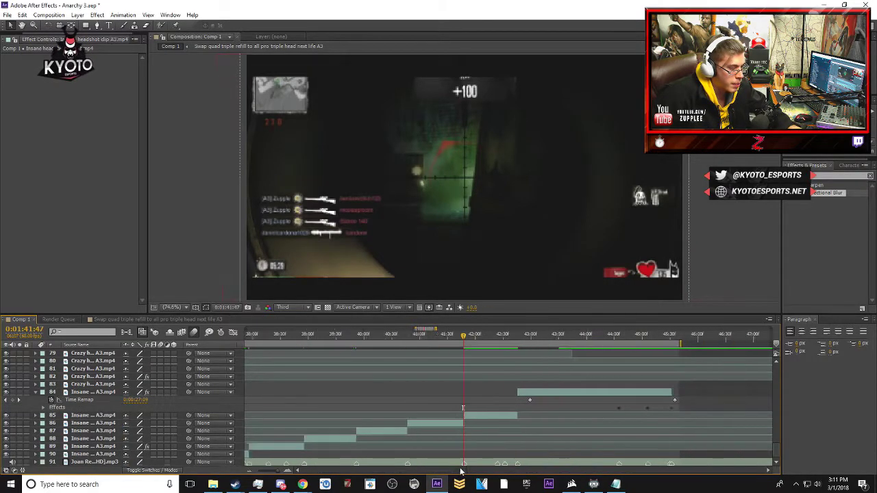
pyautogui.click(401, 417)
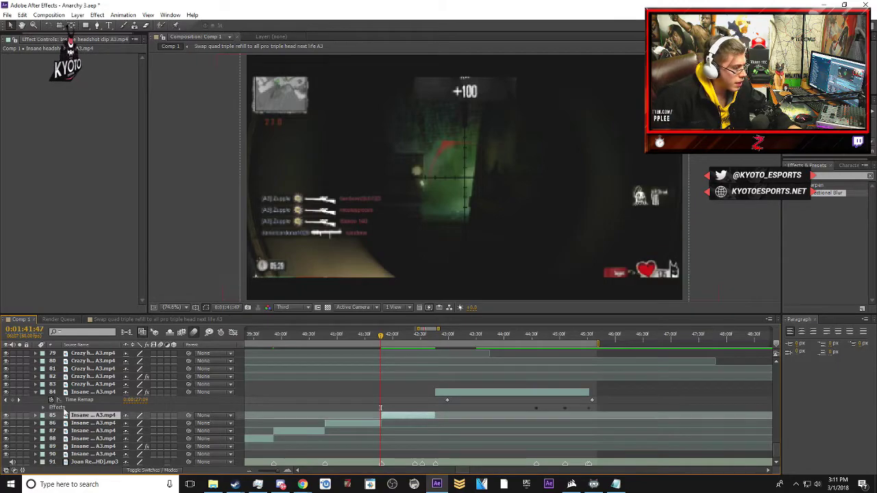
pyautogui.click(42, 416)
pyautogui.scroll(3, 318, 420)
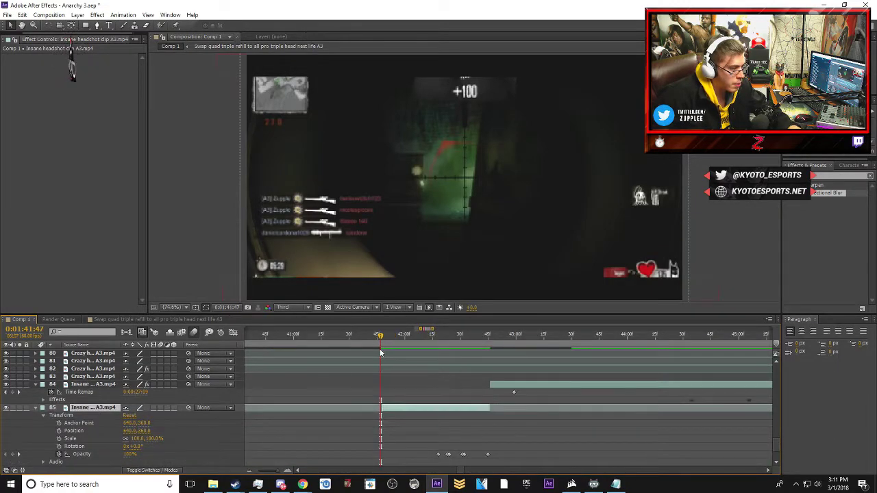
pyautogui.click(384, 336)
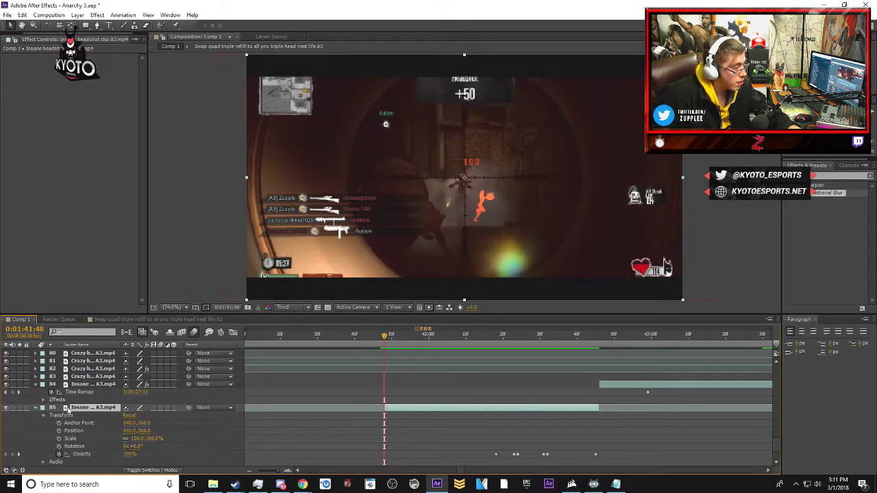
pyautogui.click(59, 439)
pyautogui.click(155, 438)
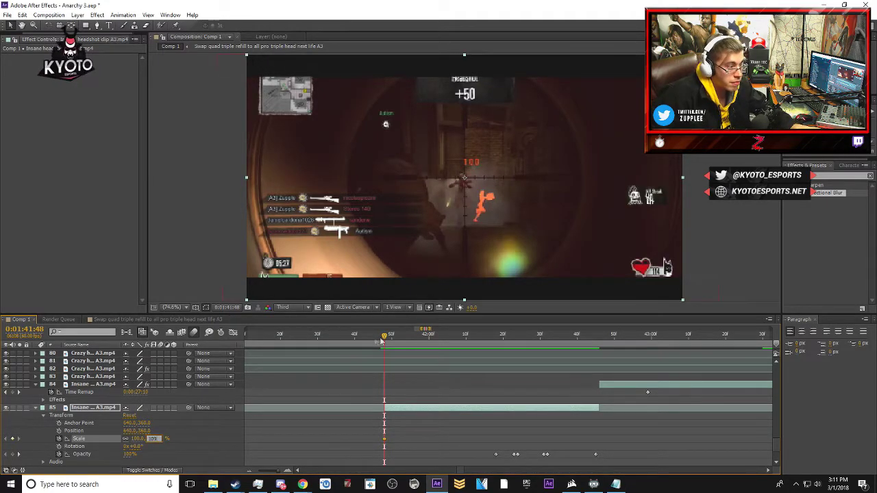
# - Add a 103% Scale keyframe at 0:01:42:45, the end of clip layer 85, and collapse the layer's properties
pyautogui.moveTo(386, 338); pyautogui.dragTo(596, 340)
pyautogui.click(154, 439)
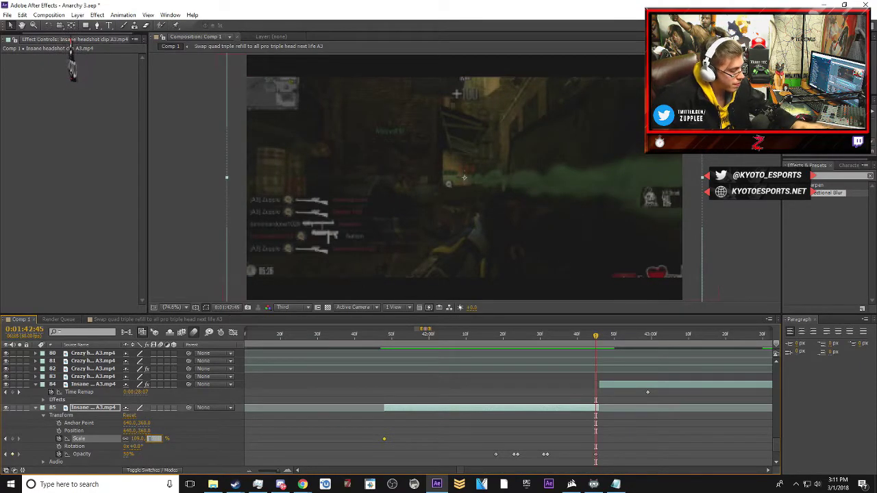
pyautogui.write('103')
pyautogui.press('Return')
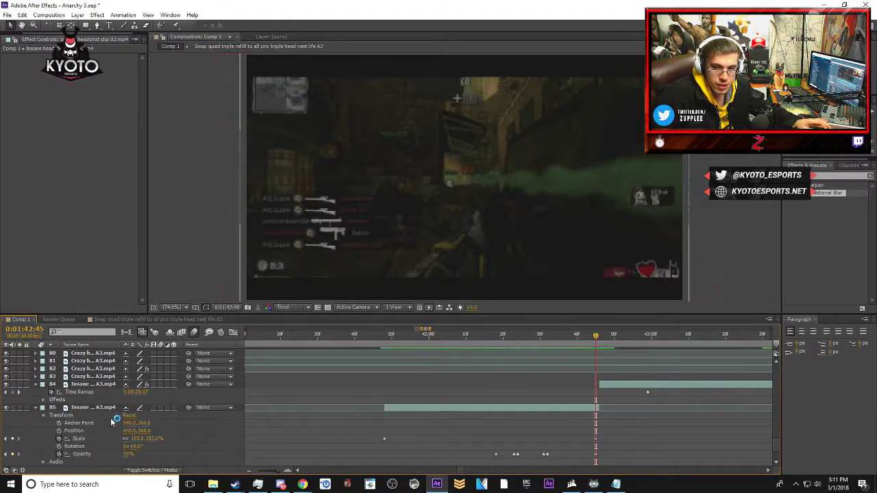
pyautogui.click(36, 408)
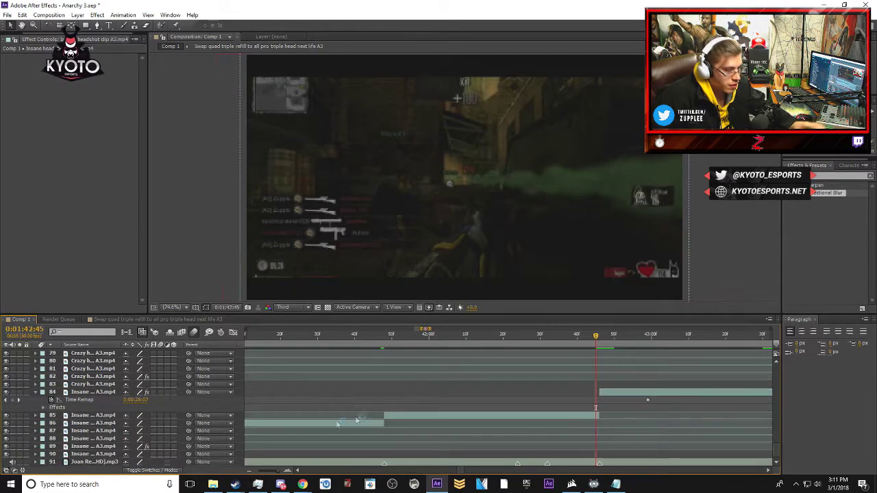
# - Enable Scale keyframing on clip layer 84 at its first frame, 0:01:42:46, and set the scale to 109%
pyautogui.press('-')
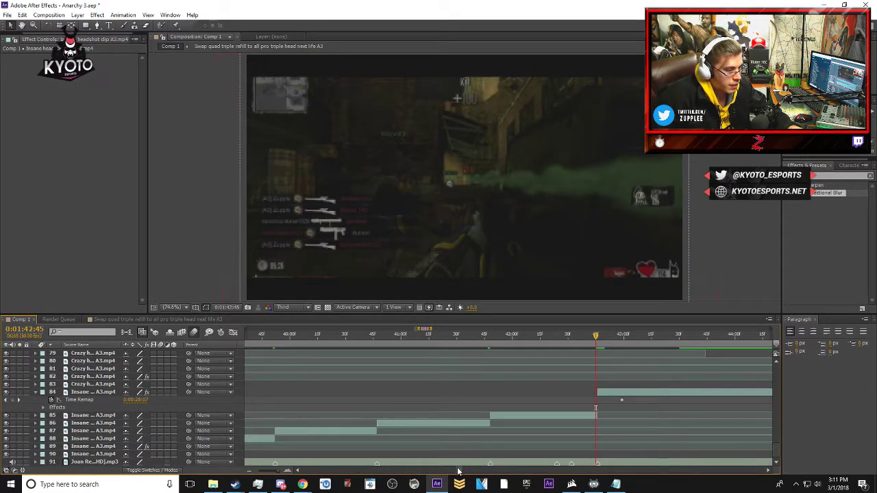
pyautogui.moveTo(458, 471); pyautogui.dragTo(461, 471)
pyautogui.moveTo(433, 336); pyautogui.dragTo(436, 337)
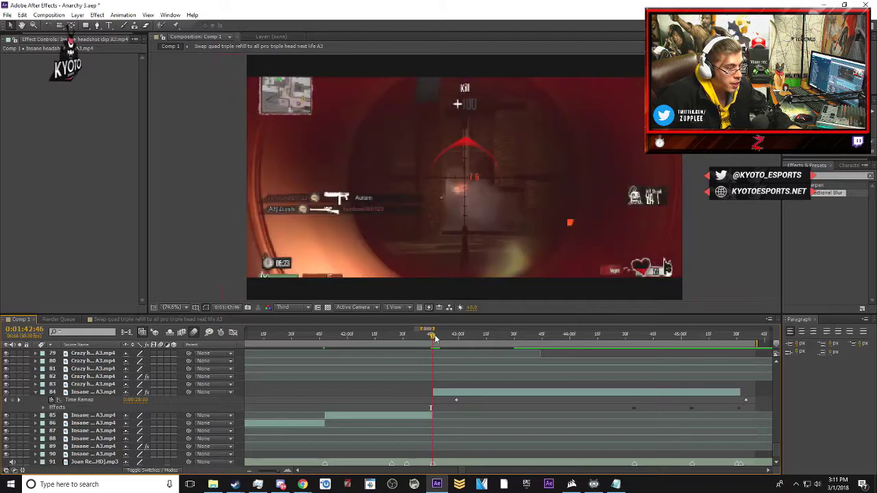
pyautogui.click(452, 395)
pyautogui.click(37, 392)
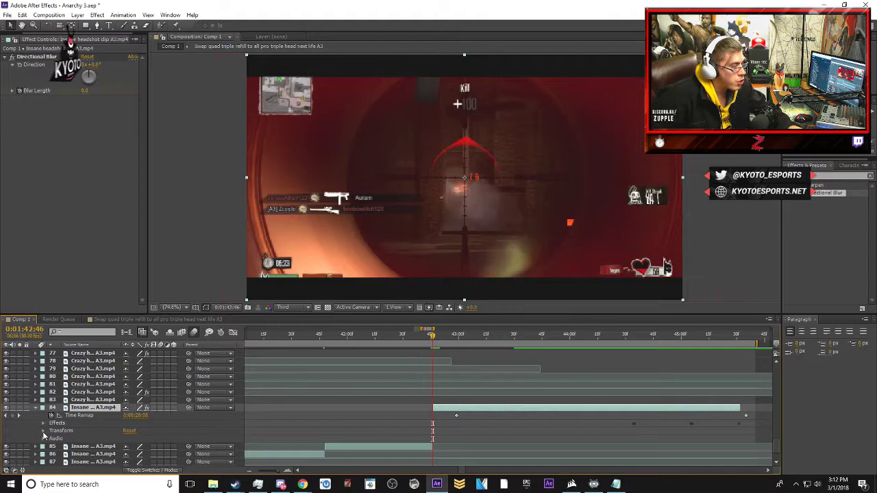
pyautogui.click(43, 431)
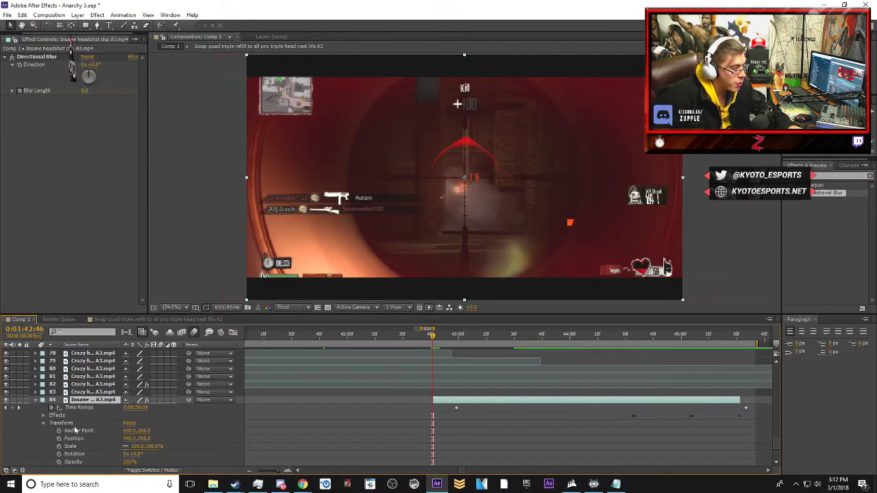
pyautogui.scroll(-1, 70, 425)
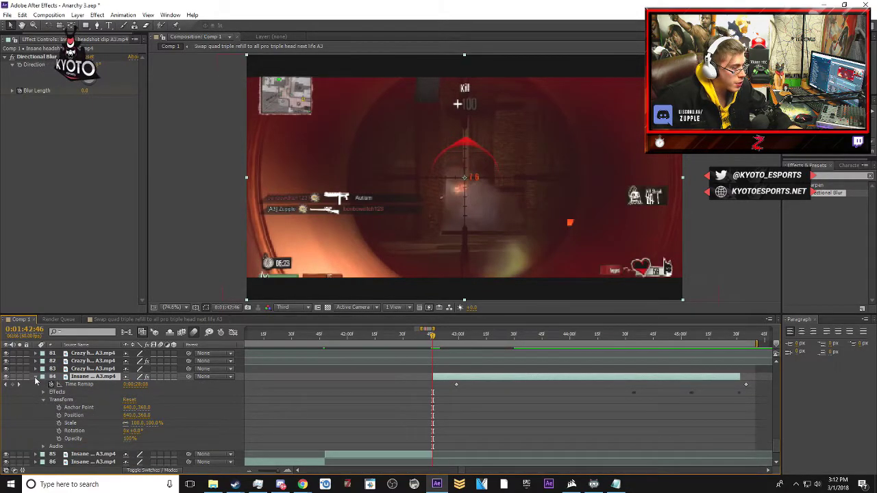
pyautogui.click(36, 377)
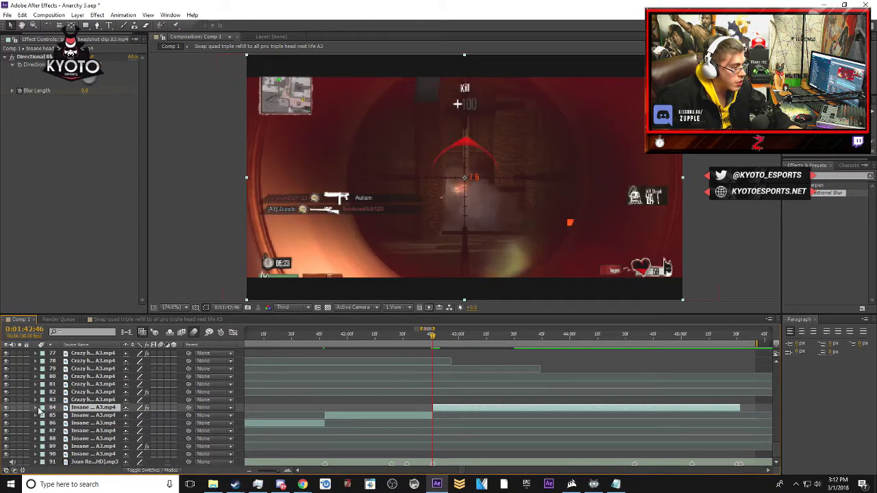
pyautogui.click(36, 408)
pyautogui.scroll(-1, 101, 415)
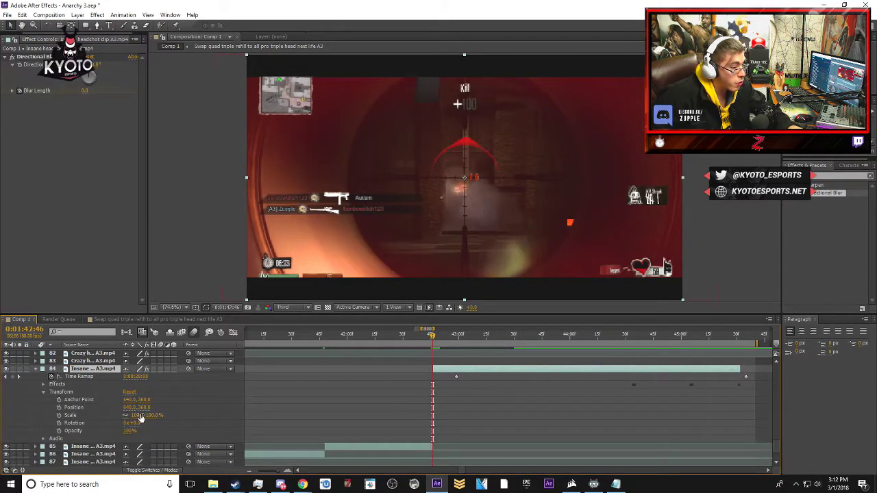
pyautogui.click(59, 415)
pyautogui.click(152, 415)
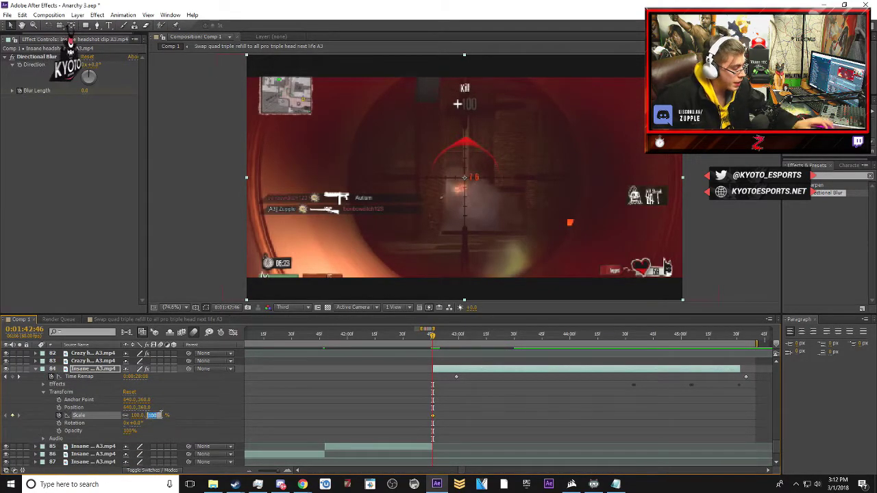
pyautogui.write('109')
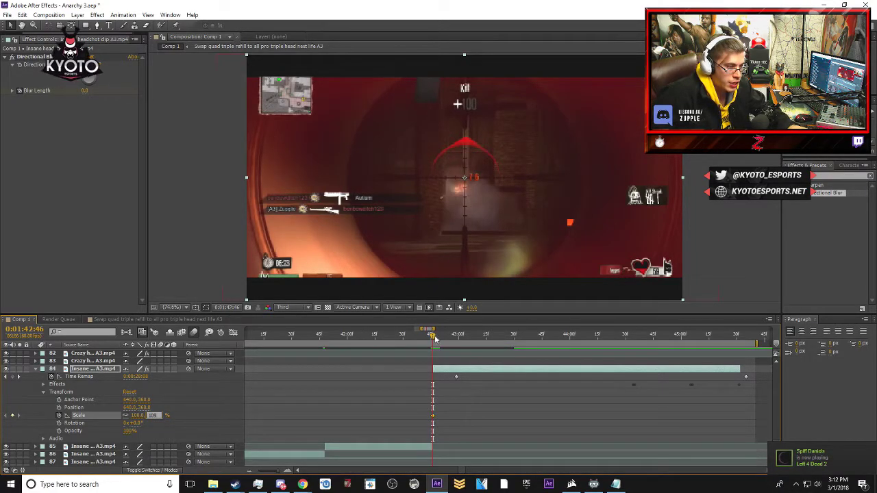
# - Try to add a 103% Scale keyframe at 0:01:45:31, the end of clip layer 84, and collapse the layer's properties
pyautogui.moveTo(435, 339); pyautogui.dragTo(746, 342)
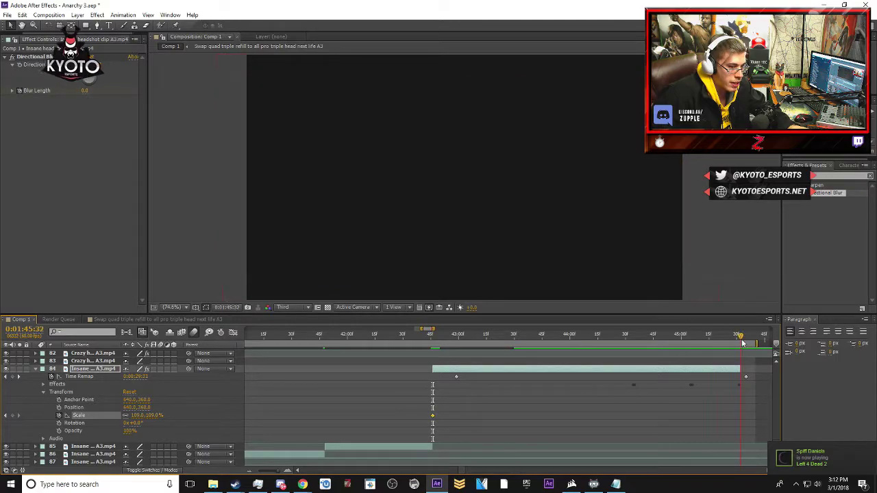
pyautogui.click(154, 416)
pyautogui.write('103')
pyautogui.click(225, 400)
pyautogui.click(36, 369)
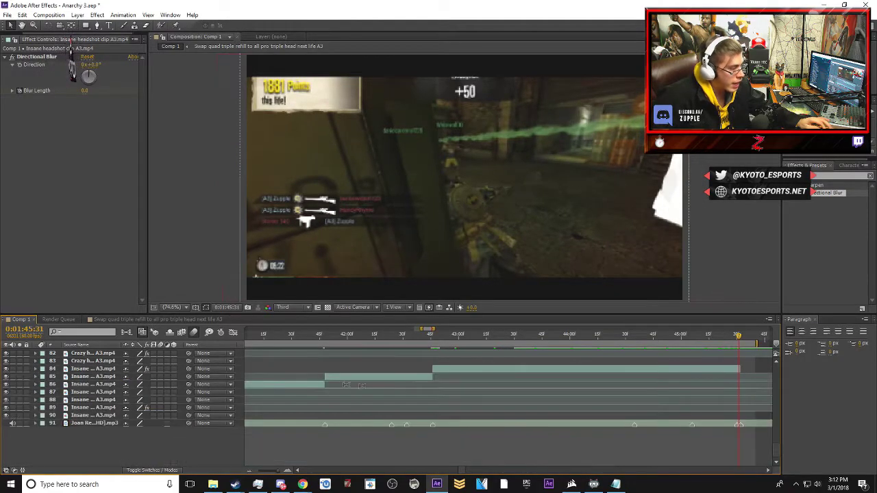
# - Reveal the Scale property of all layers in the timeline
pyautogui.scroll(1, 346, 384)
pyautogui.press('s')
pyautogui.scroll(1, 340, 389)
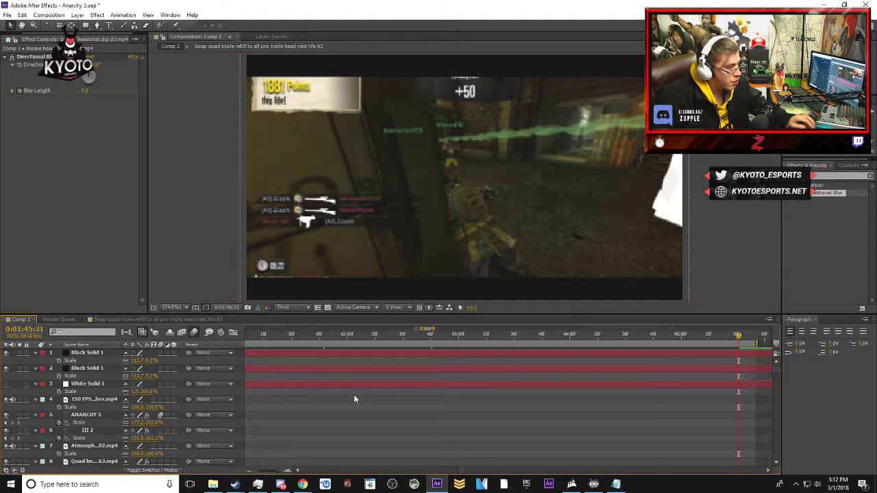
pyautogui.scroll(-2, 326, 384)
pyautogui.scroll(2, 308, 382)
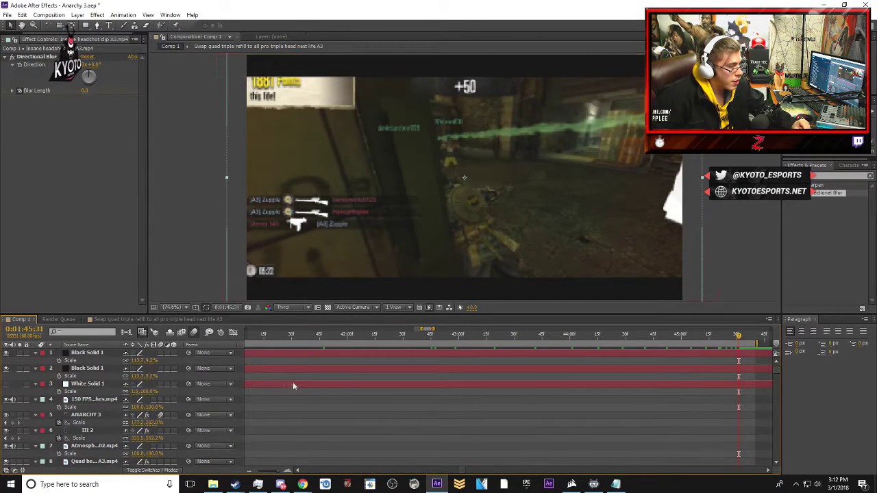
# - Collapse the revealed Scale properties of layers 1 to 8, from the black solids down to the first Quad clip
pyautogui.click(37, 354)
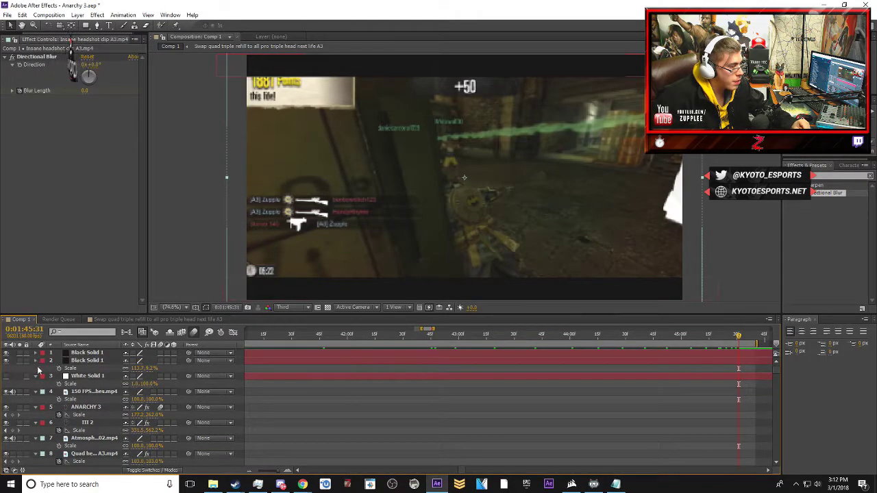
pyautogui.click(36, 362)
pyautogui.click(37, 370)
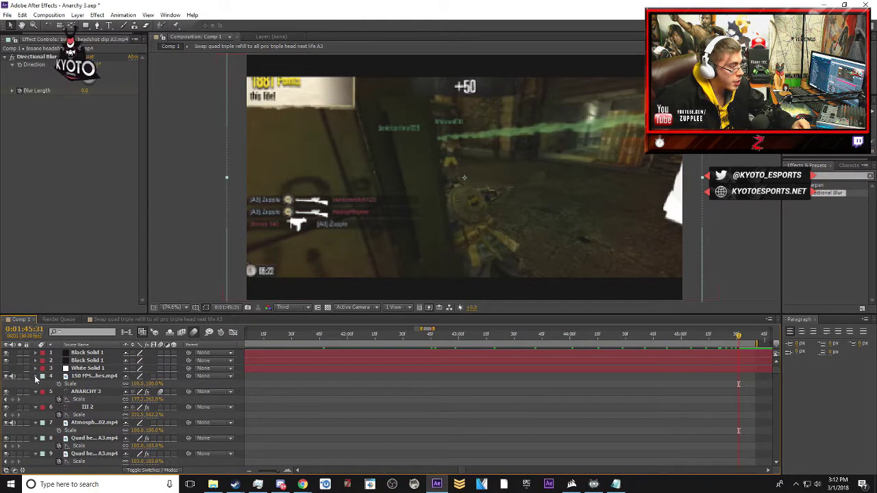
pyautogui.click(37, 378)
pyautogui.click(36, 384)
pyautogui.click(36, 391)
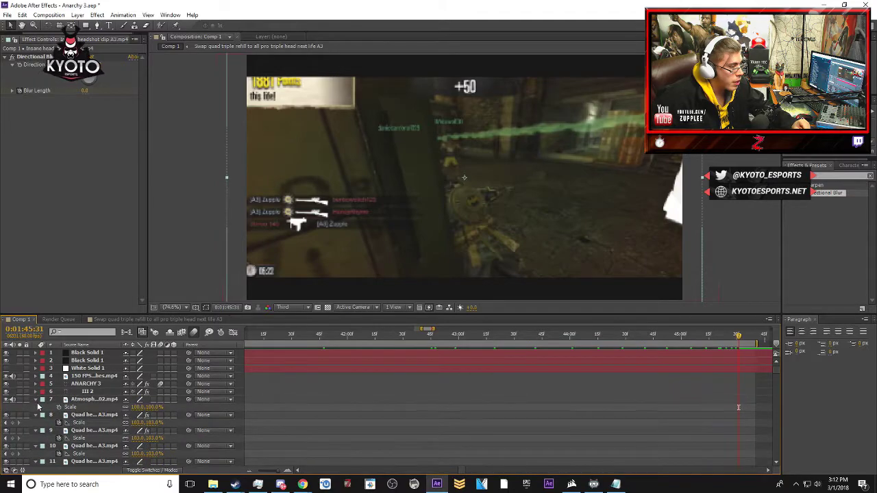
pyautogui.click(36, 401)
pyautogui.click(37, 408)
# - Collapse the revealed properties of the Insane headshot clip layers 84 to 90, just above the music track
pyautogui.scroll(-10, 390, 404)
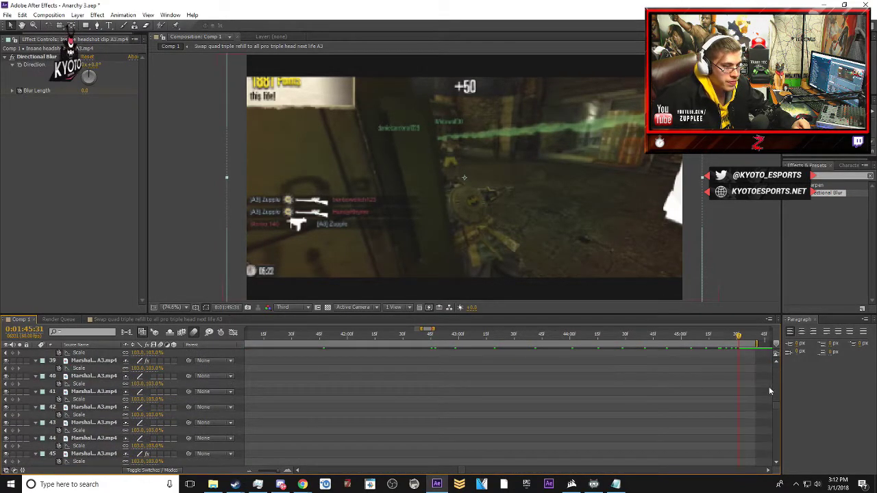
pyautogui.moveTo(775, 410); pyautogui.dragTo(776, 458)
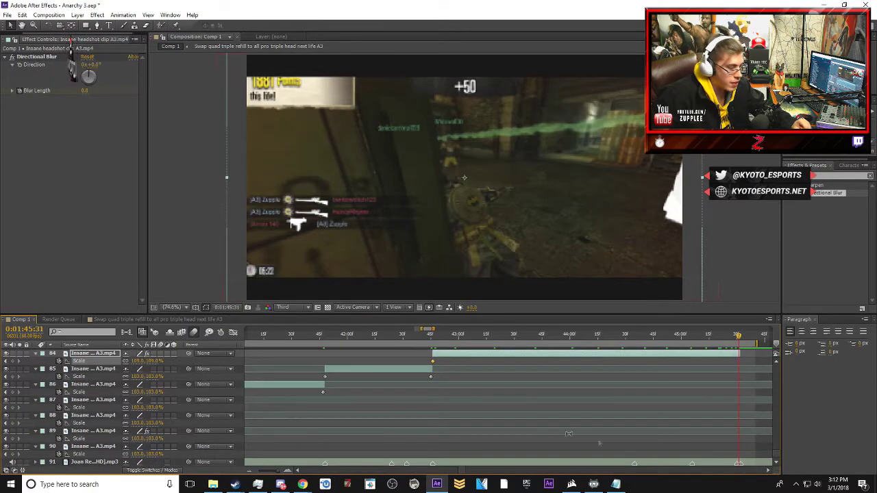
pyautogui.press('-')
pyautogui.press('-')
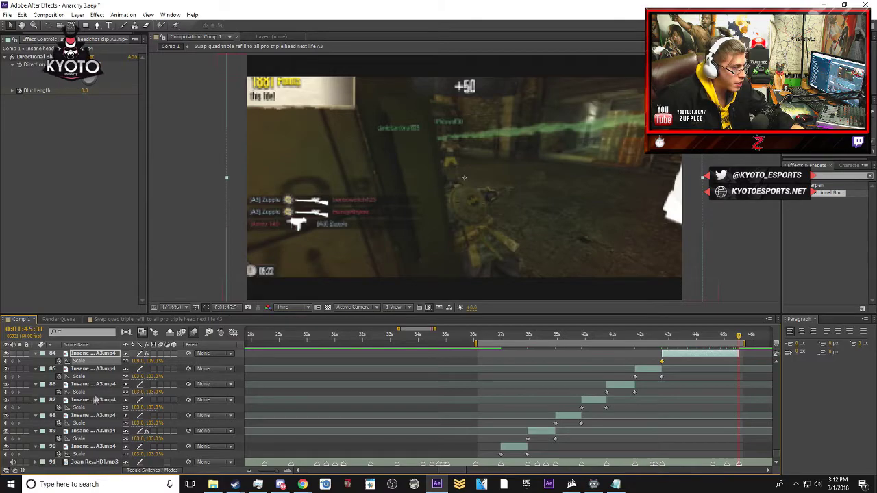
pyautogui.click(36, 354)
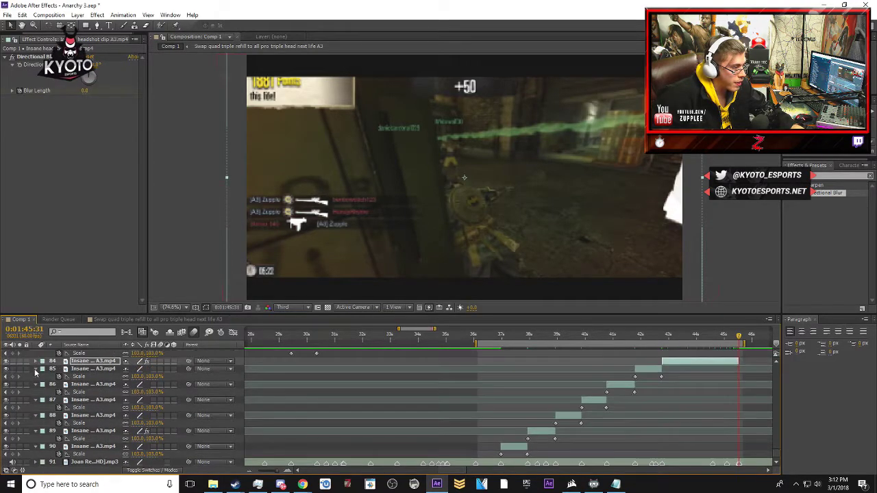
pyautogui.click(35, 370)
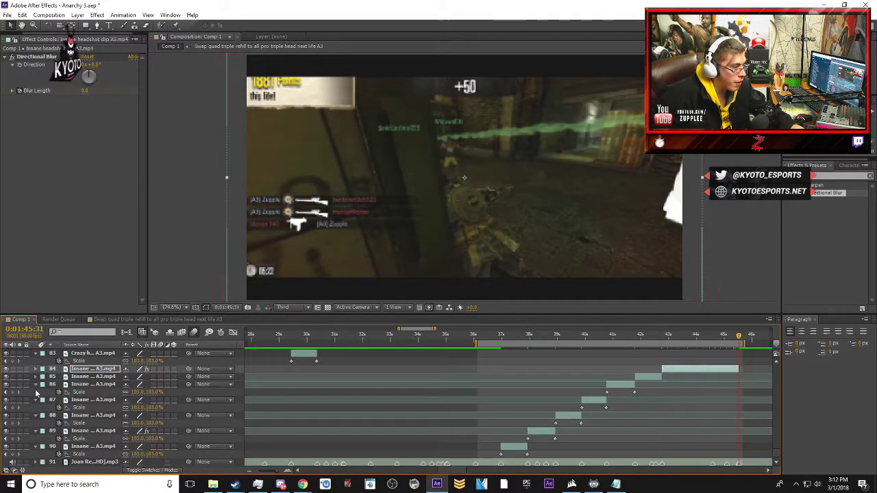
pyautogui.click(35, 385)
pyautogui.click(36, 400)
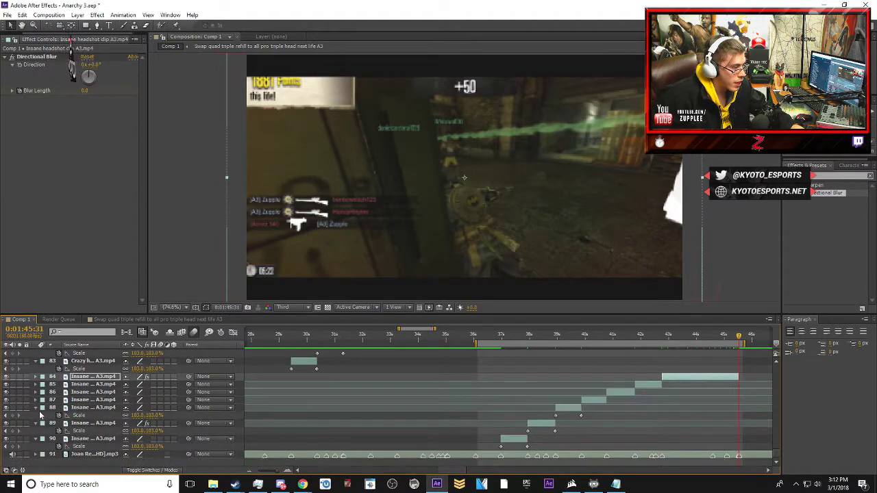
pyautogui.click(36, 415)
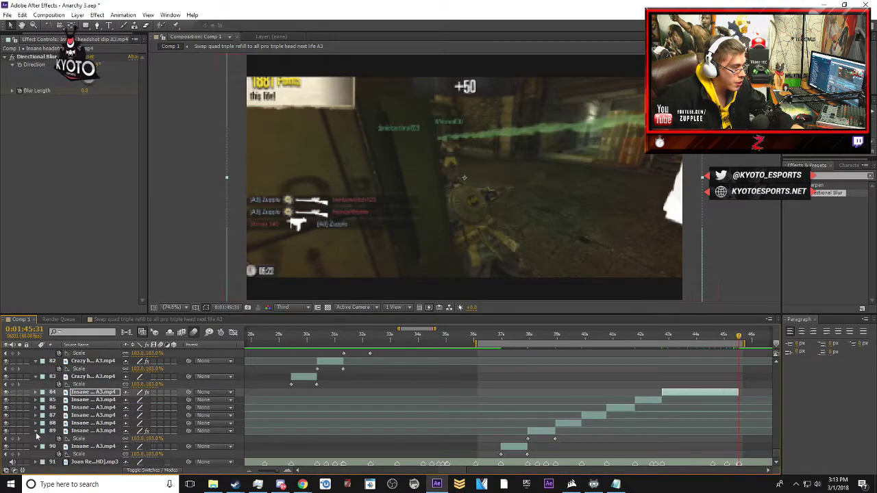
pyautogui.click(41, 433)
pyautogui.click(35, 432)
pyautogui.click(35, 439)
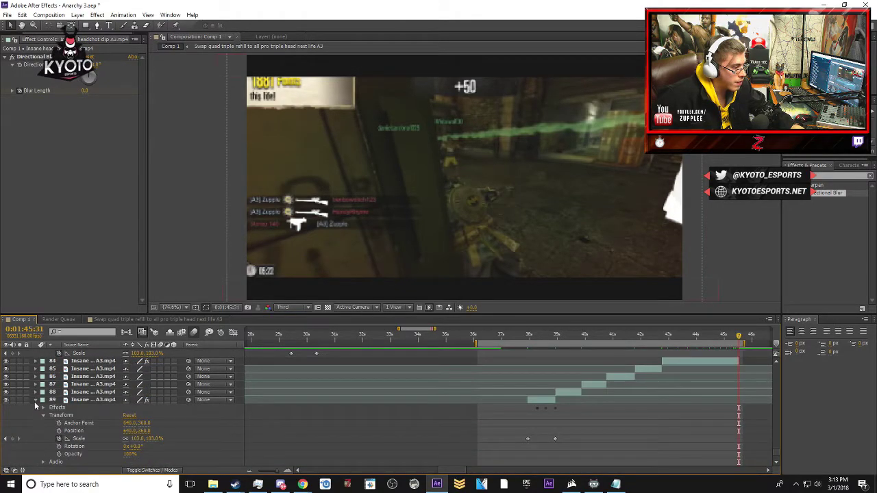
pyautogui.click(36, 406)
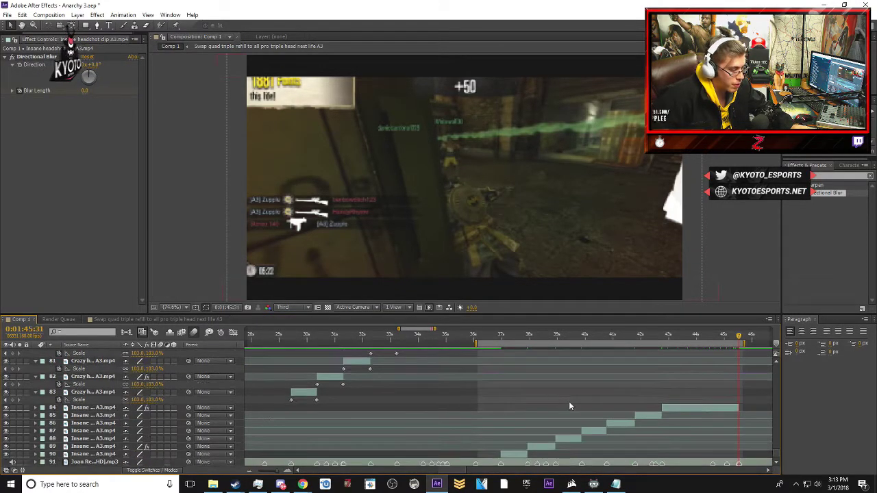
# - Extend the work area's end to about 0:01:49, past the last Insane headshot clip, and preview the work area
pyautogui.scroll(-3, 568, 404)
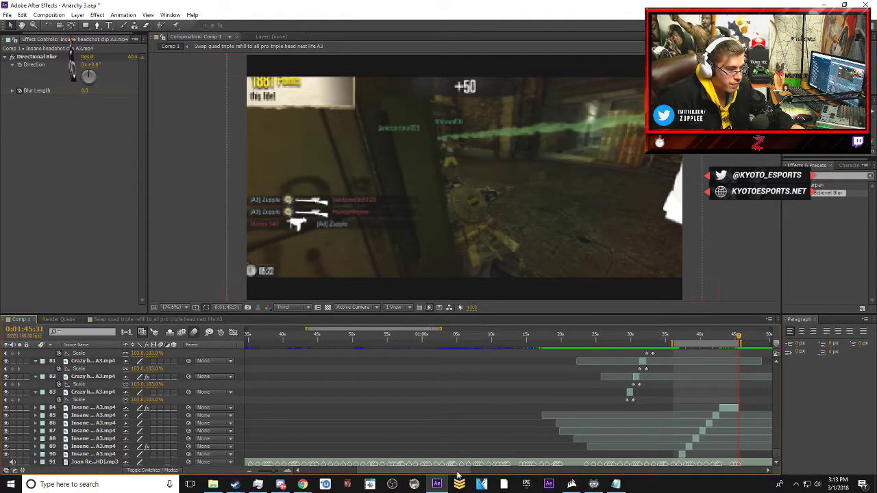
pyautogui.moveTo(461, 471); pyautogui.dragTo(500, 469)
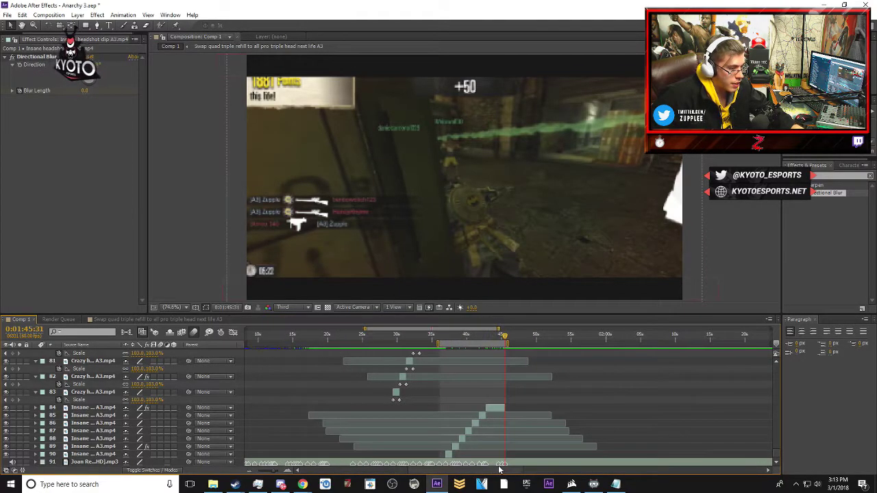
pyautogui.scroll(2, 522, 347)
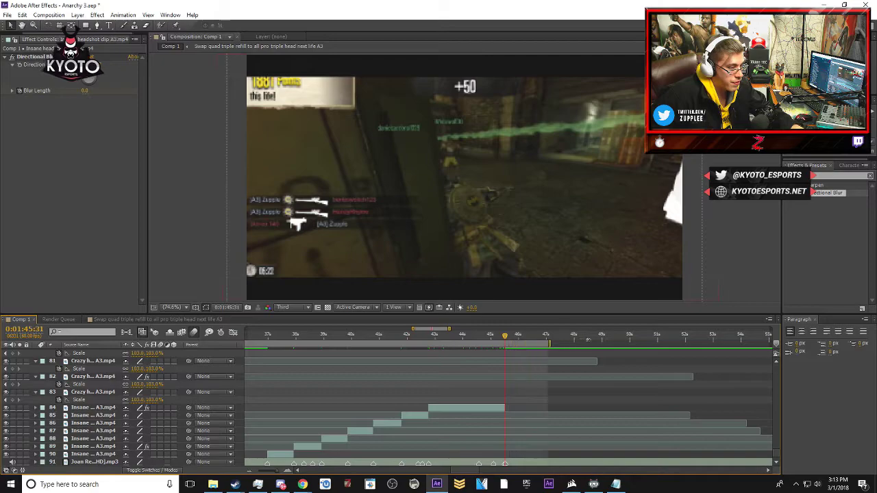
pyautogui.scroll(-2, 482, 401)
pyautogui.press('space')
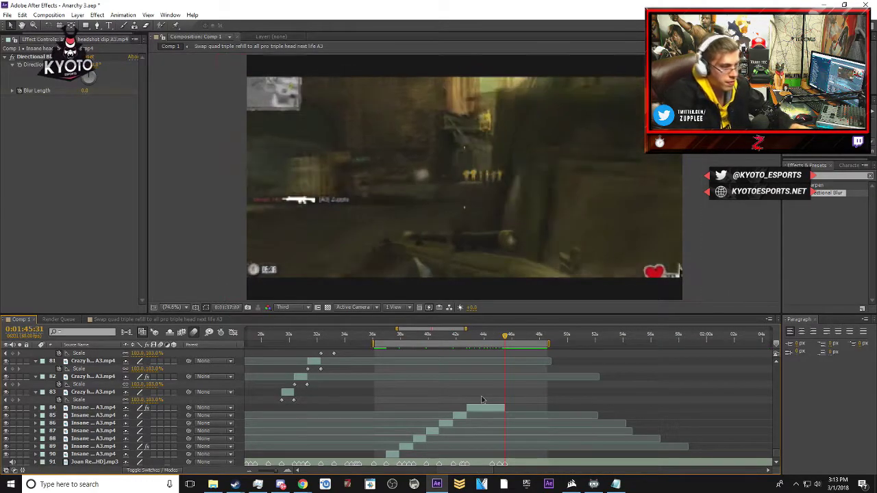
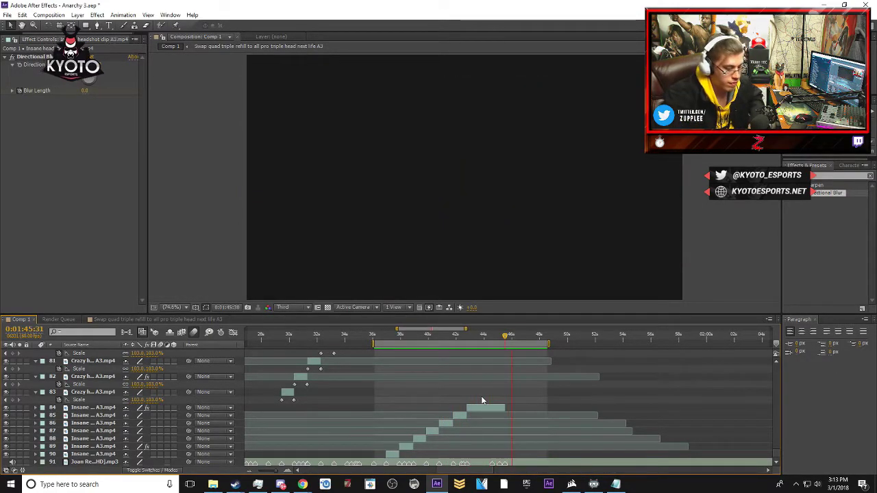
pyautogui.press('space')
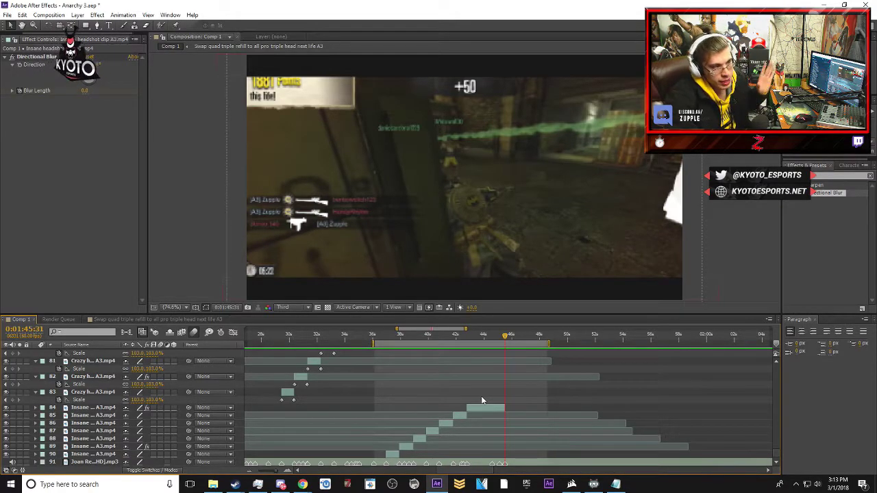
pyautogui.press('space')
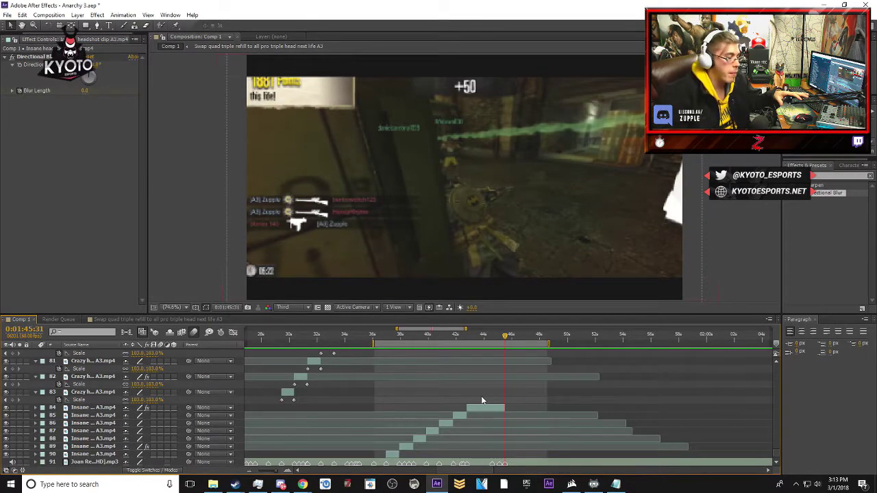
# - Move the work area to about 0:01:44–0:01:56 and add beat markers to the Joan Red music layer past 0:01:45:31 while previewing it
pyautogui.press('-')
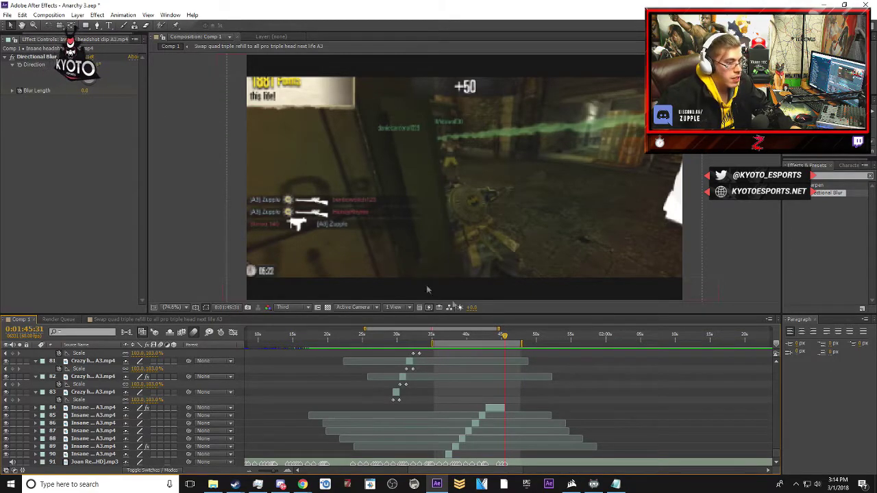
pyautogui.moveTo(501, 342); pyautogui.dragTo(557, 341)
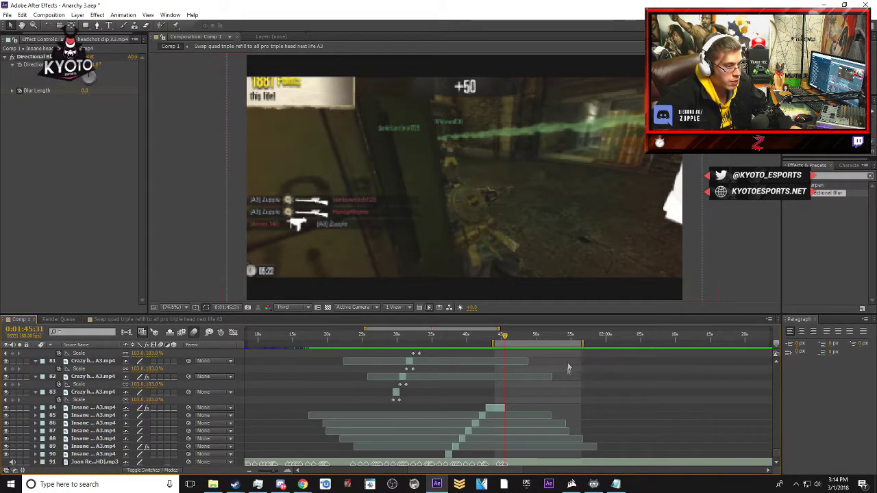
pyautogui.click(606, 462)
pyautogui.scroll(3, 614, 422)
pyautogui.scroll(2, 613, 423)
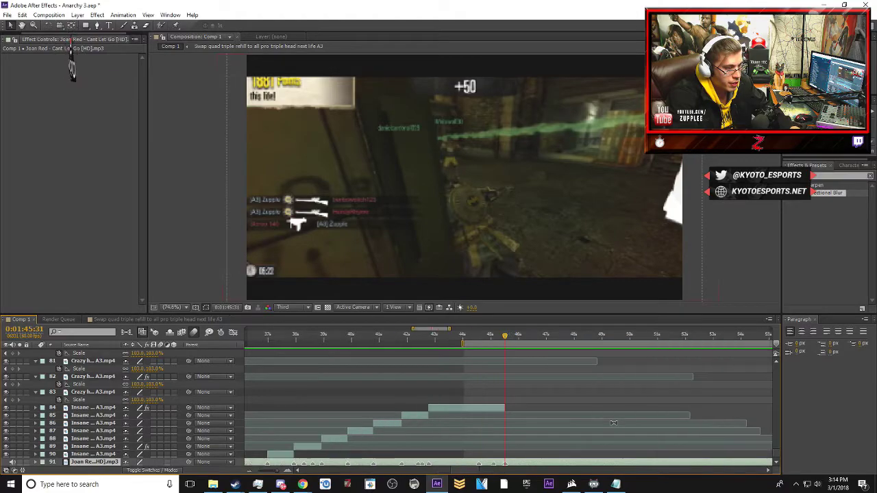
pyautogui.scroll(-2, 613, 423)
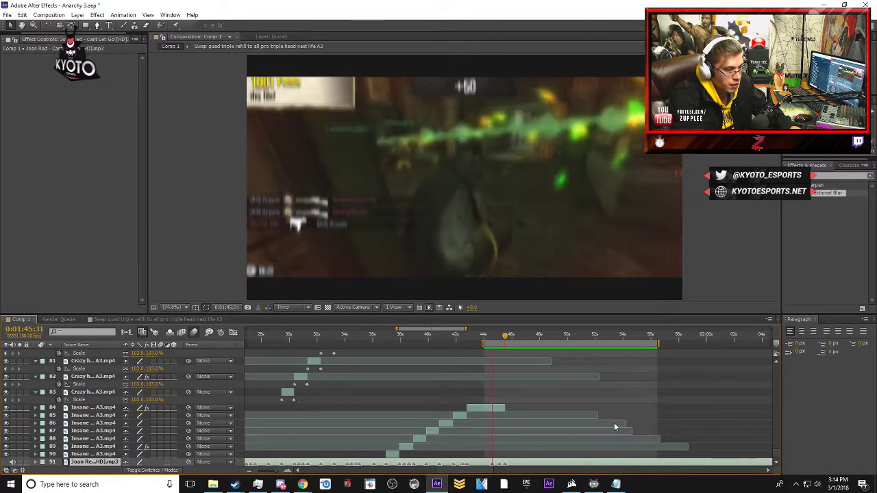
pyautogui.press('space')
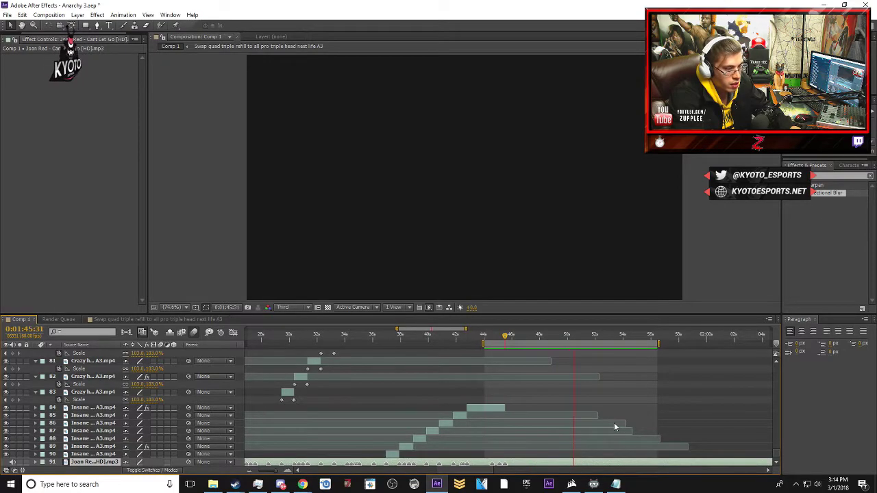
pyautogui.press('space')
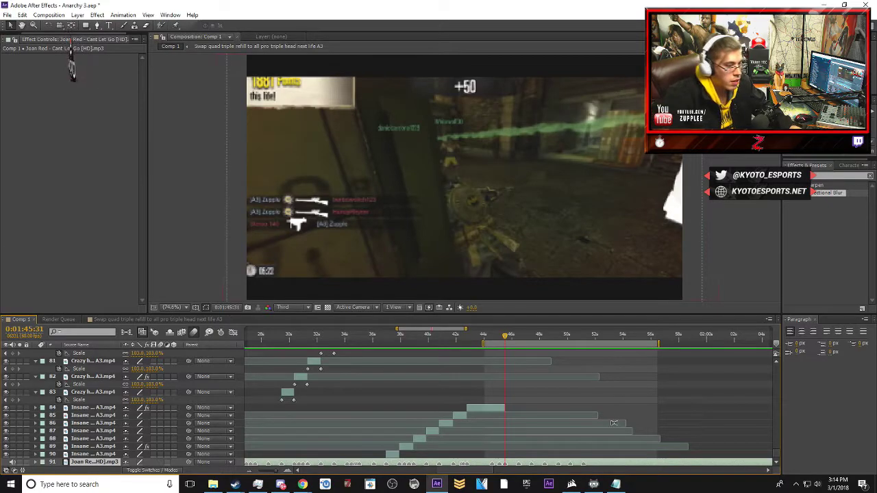
pyautogui.press('KP_0')
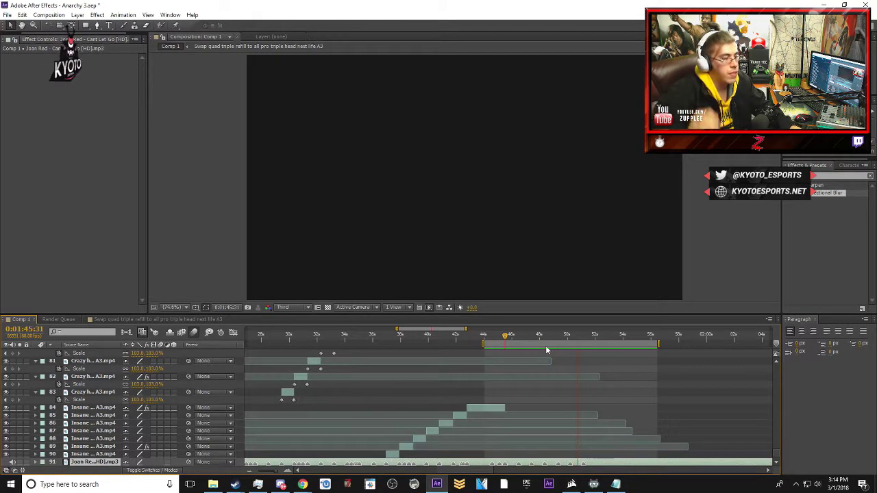
pyautogui.press('KP_0')
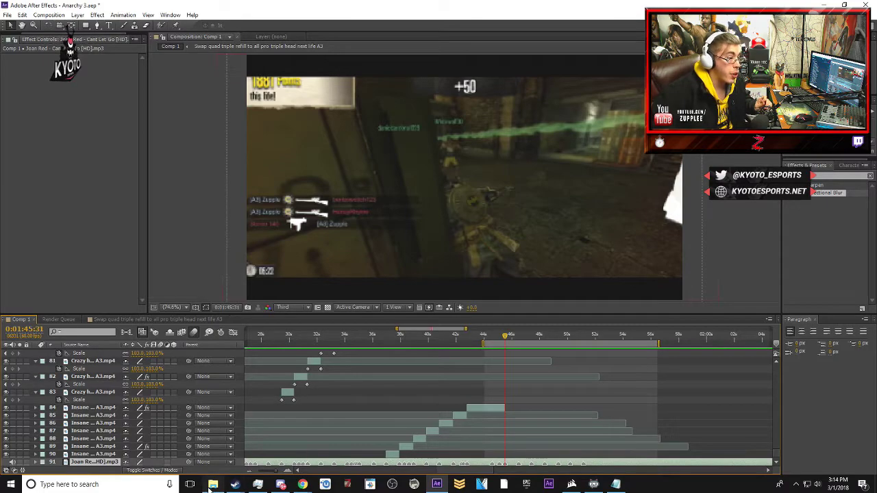
# - Collapse the Scale properties of the Crazy headshot clip layers 78 to 83
pyautogui.click(36, 361)
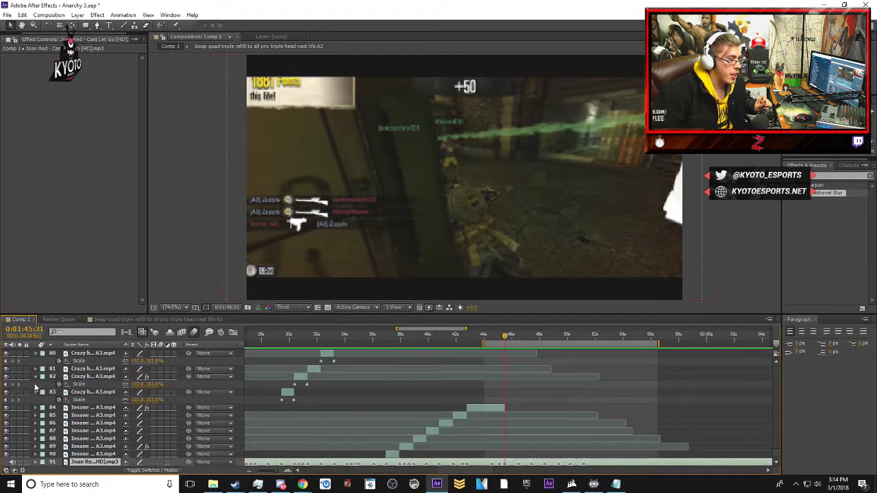
pyautogui.click(36, 372)
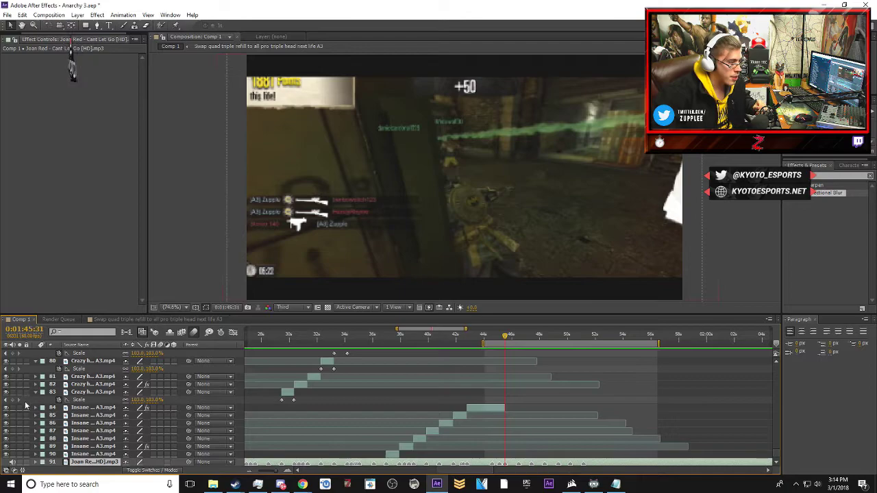
pyautogui.click(36, 392)
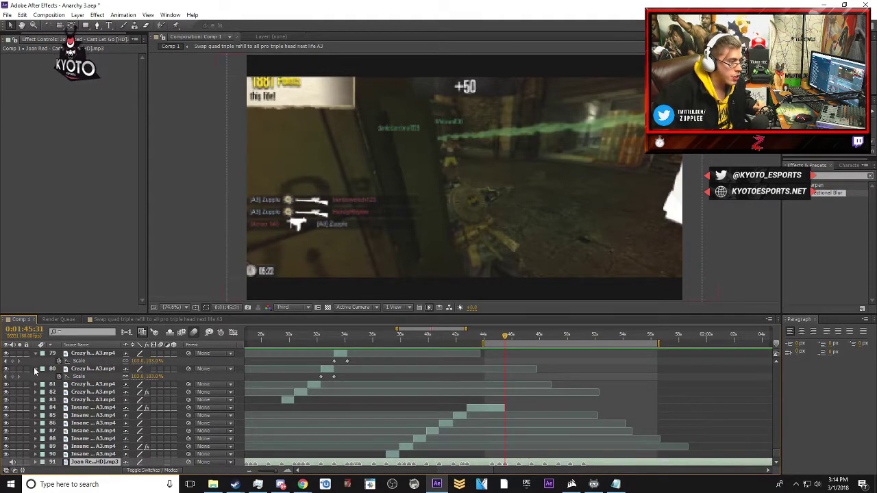
pyautogui.click(34, 368)
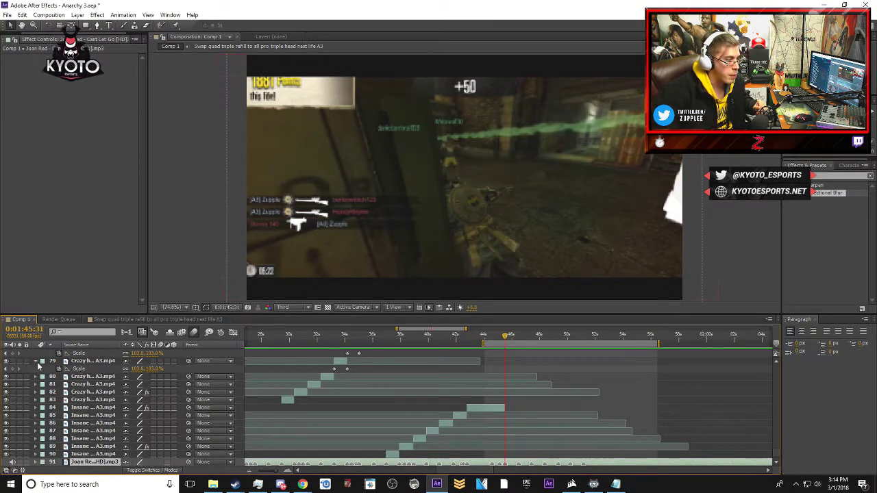
pyautogui.click(38, 362)
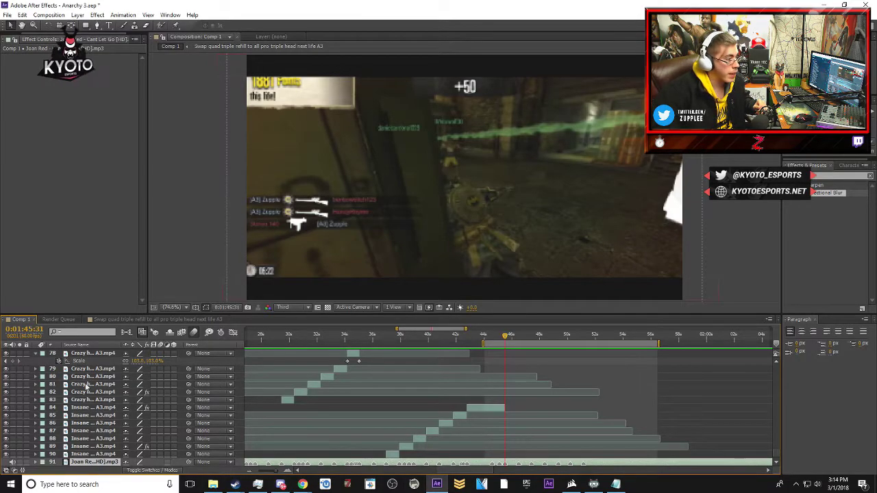
pyautogui.click(36, 356)
# - Switch to File Explorer, watch the clip Triple head 3 times gotham power A3 from the Anarchy 3 folder, and put both windows away
pyautogui.click(213, 484)
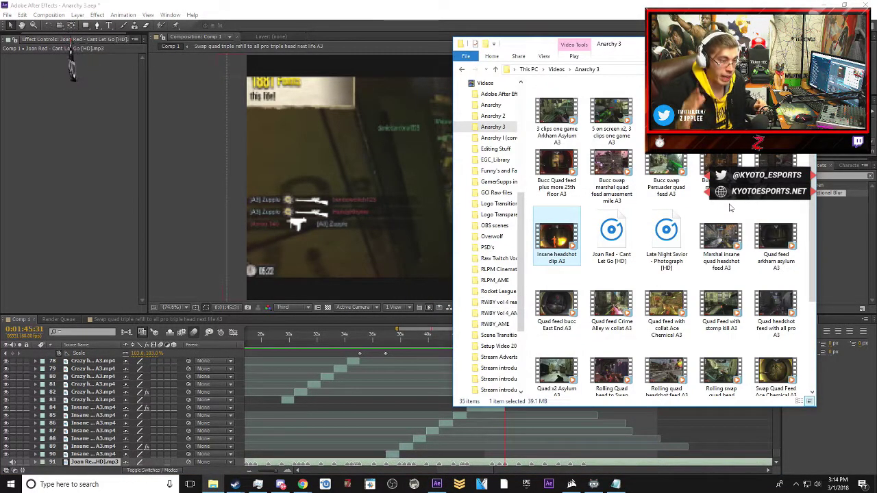
pyautogui.scroll(-2, 730, 208)
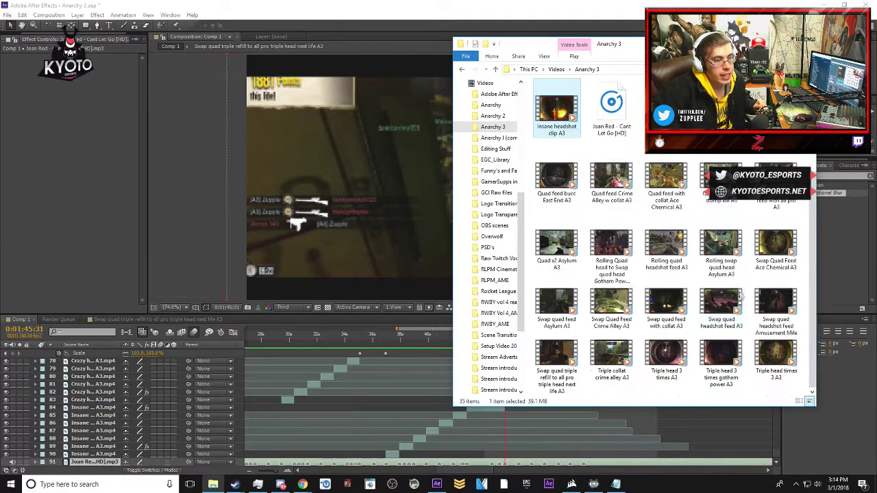
pyautogui.click(728, 361)
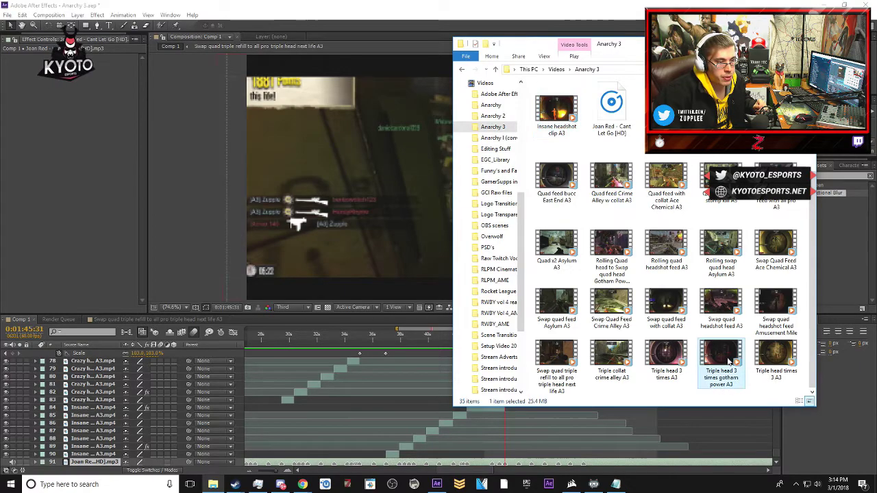
pyautogui.press('Return')
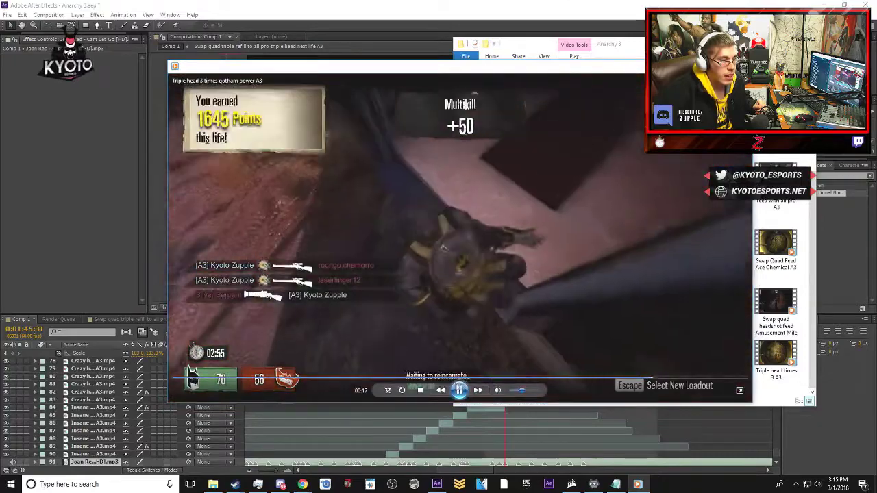
pyautogui.click(490, 299)
pyautogui.click(742, 66)
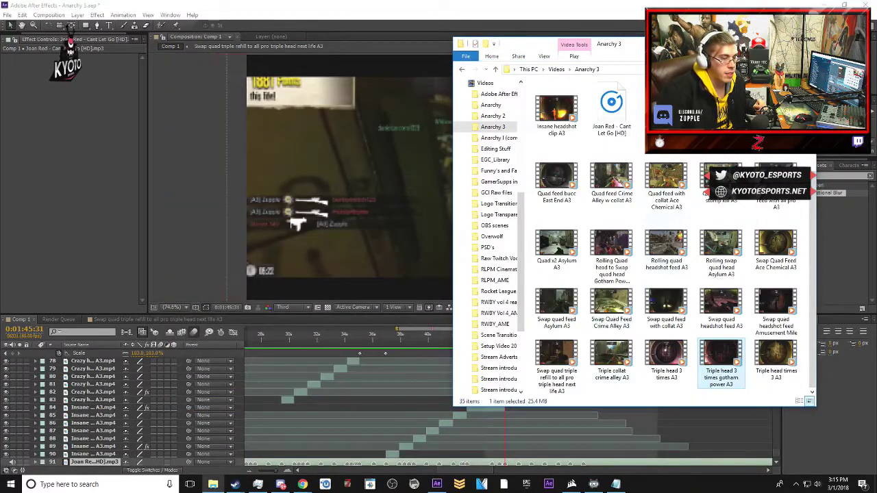
pyautogui.click(803, 44)
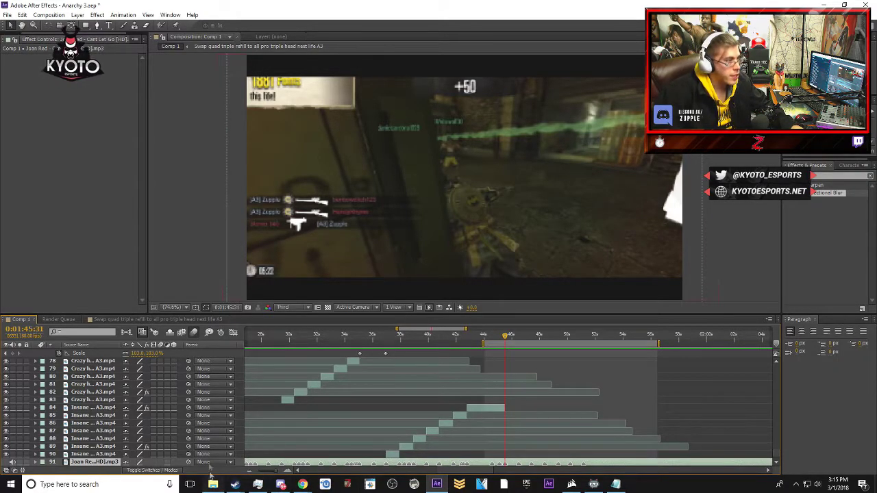
# - Import Triple head 3 times gotham power A3 into the project and add it to Comp 1 above the music layer, starting at about 0:01:46
pyautogui.click(13, 39)
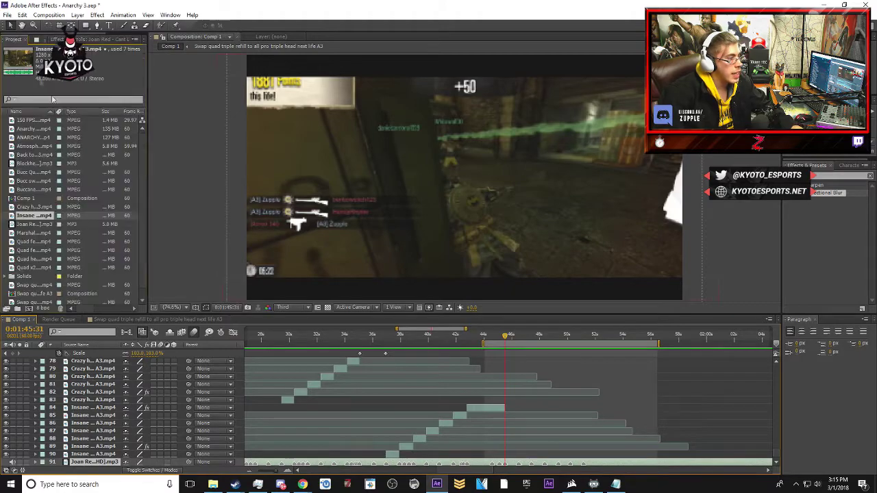
pyautogui.click(213, 484)
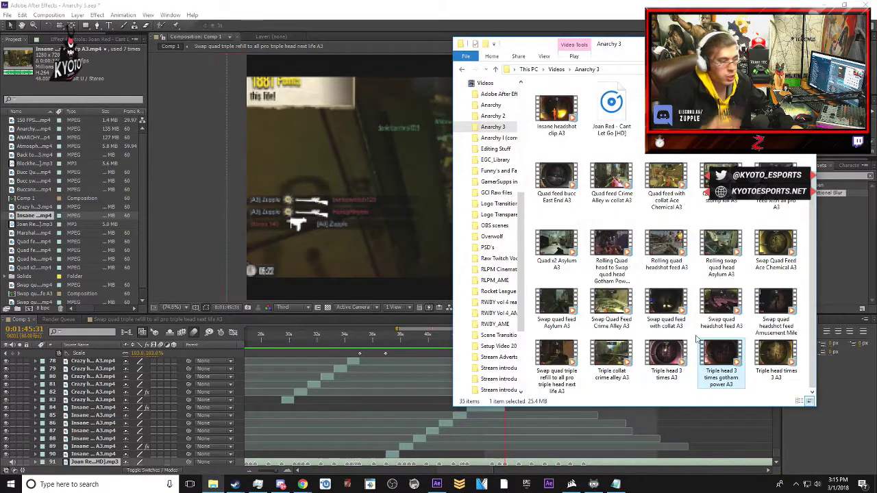
pyautogui.moveTo(724, 365); pyautogui.dragTo(79, 264)
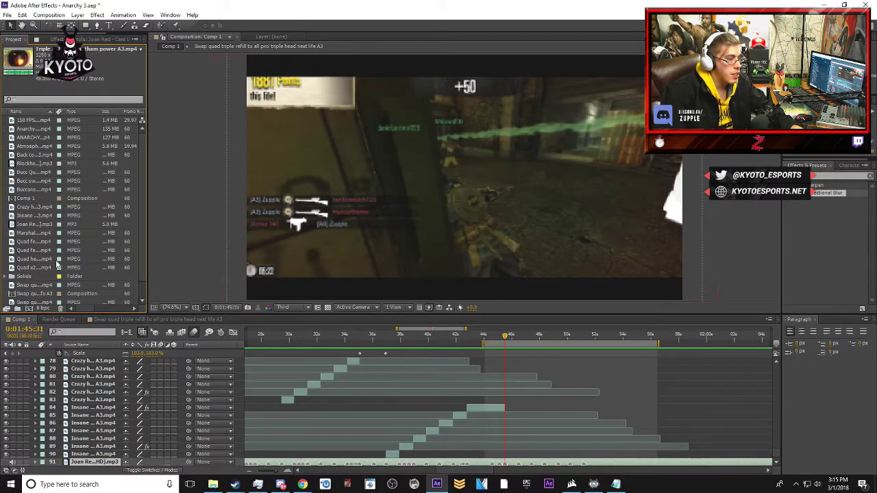
pyautogui.scroll(-2, 45, 286)
pyautogui.moveTo(38, 296)
pyautogui.mouseDown()
pyautogui.moveTo(507, 439)
pyautogui.moveTo(523, 455)
pyautogui.mouseUp()
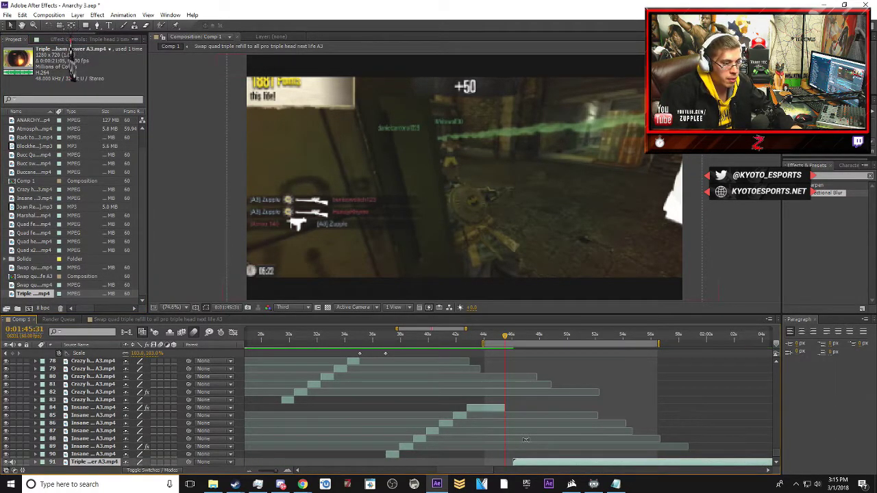
# - Move the current time to the music beat marker at 0:01:46:29 within the new Triple head clip and start a brief preview
pyautogui.press('=')
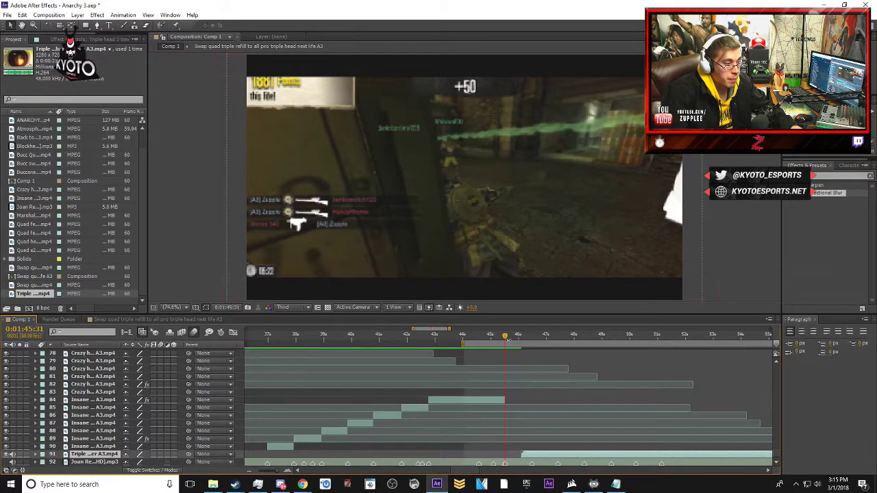
pyautogui.moveTo(505, 338); pyautogui.dragTo(531, 340)
pyautogui.press('=')
pyautogui.press('=')
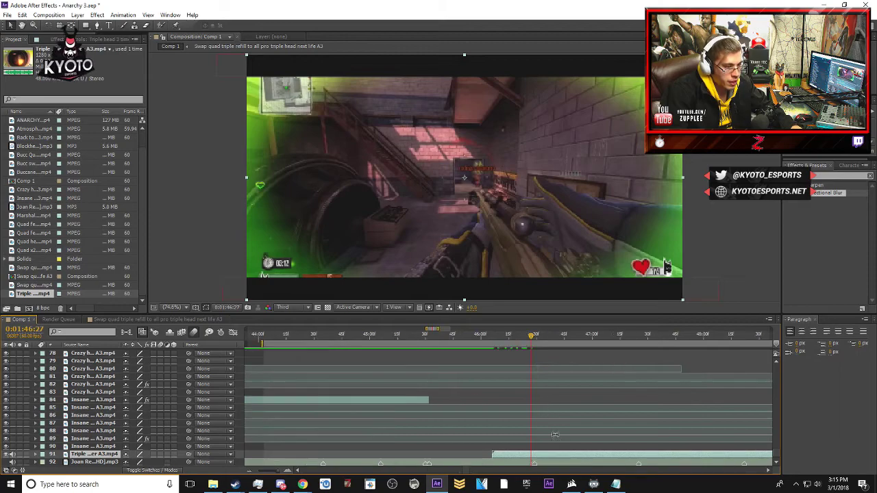
pyautogui.press('-')
pyautogui.press('-')
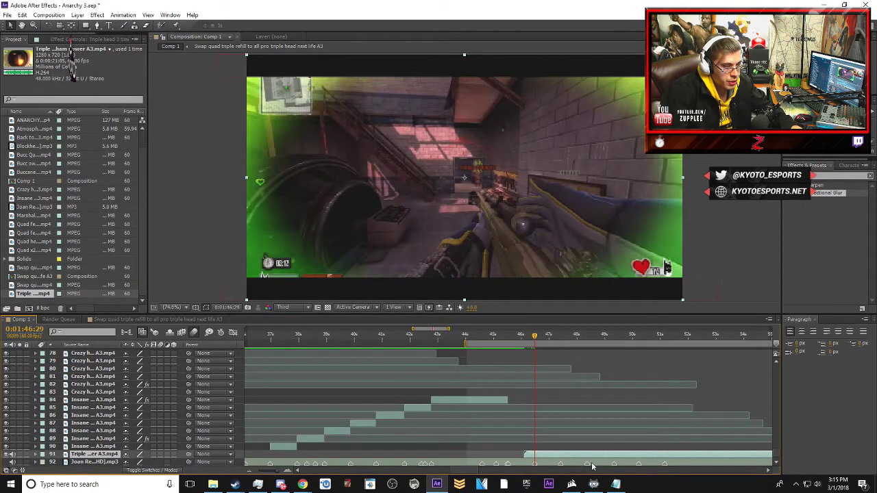
pyautogui.press('KP_0')
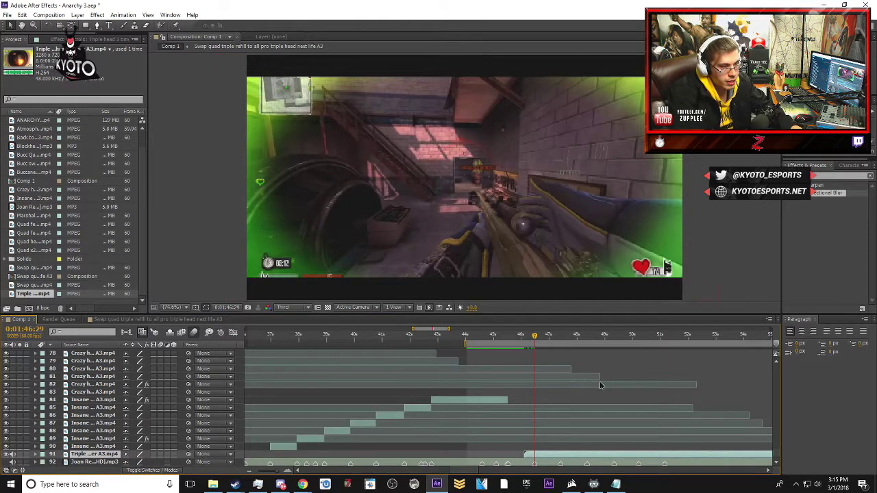
pyautogui.press('space')
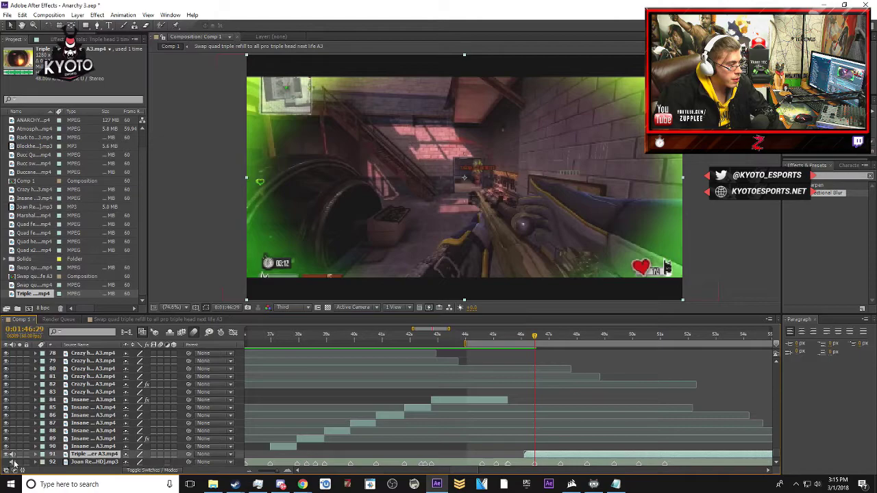
# - Mute the audio of the new Triple head clip and preview the comp from 0:01:46:29
pyautogui.click(28, 454)
pyautogui.press('KP_0')
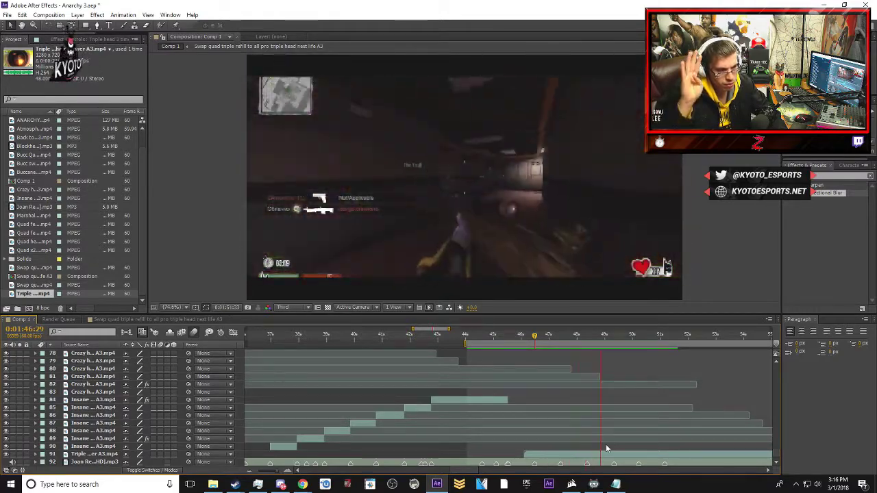
pyautogui.press('space')
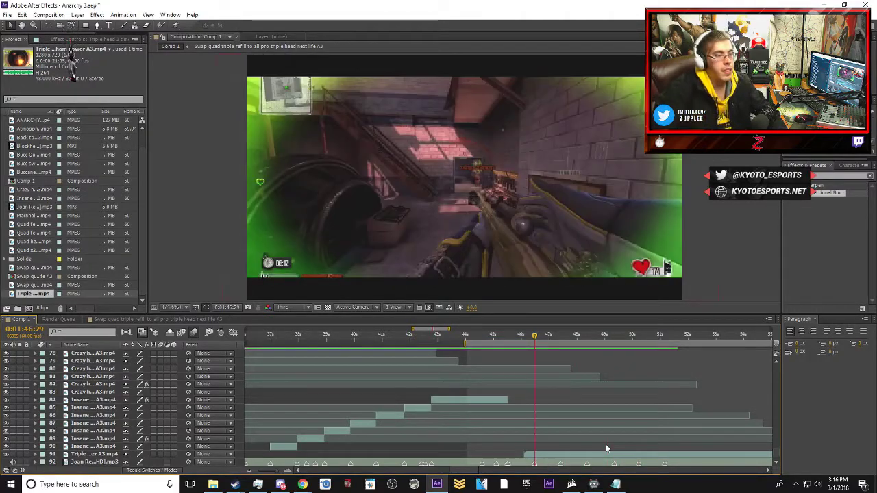
# - Slide the Triple head clip earlier to start at about 0:01:40, placing the scoped shot on the 0:01:46:29 beat, and split it there
pyautogui.click(576, 457)
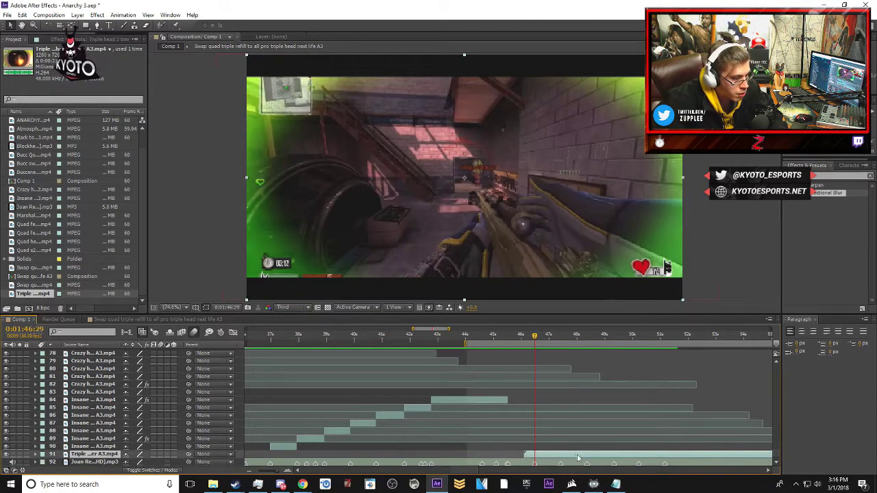
pyautogui.moveTo(579, 457); pyautogui.dragTo(421, 464)
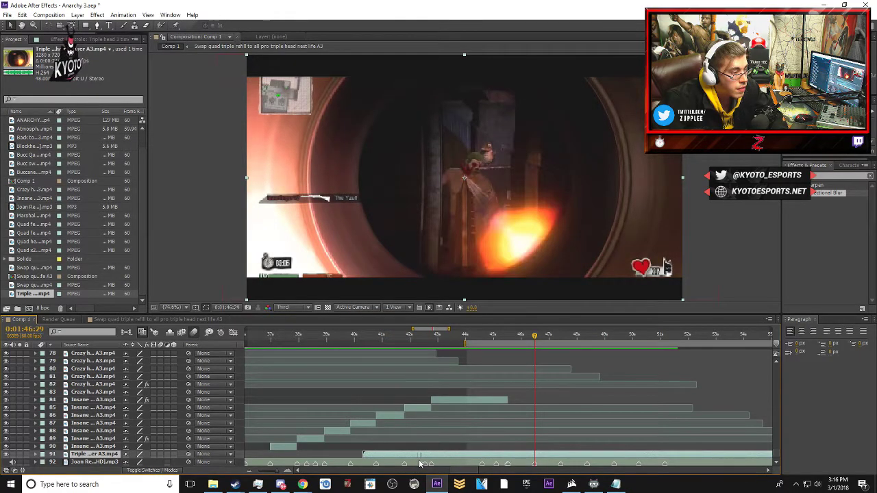
pyautogui.hotkey('ctrl', 'shift', 'd')
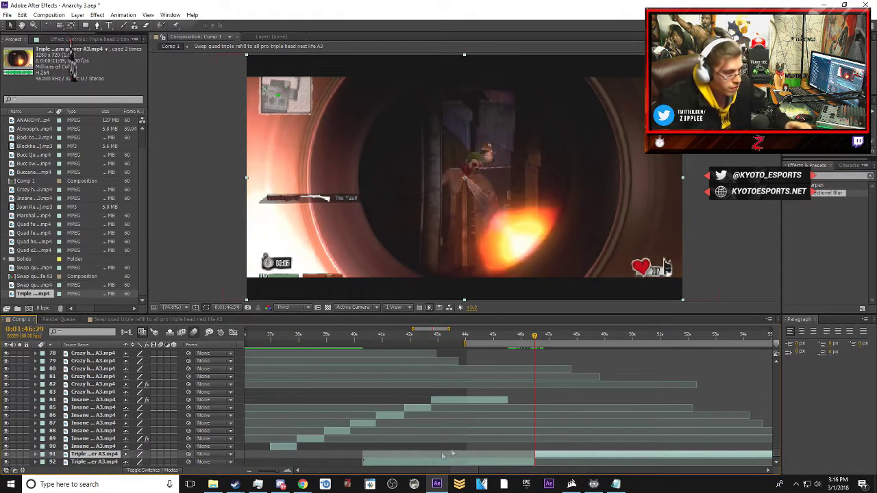
# - Slide the earlier Triple head segment later to start at about 0:01:42, checking it at 0:01:45:32, where the last Insane clip ends
pyautogui.scroll(-1, 557, 440)
pyautogui.moveTo(535, 338); pyautogui.dragTo(510, 344)
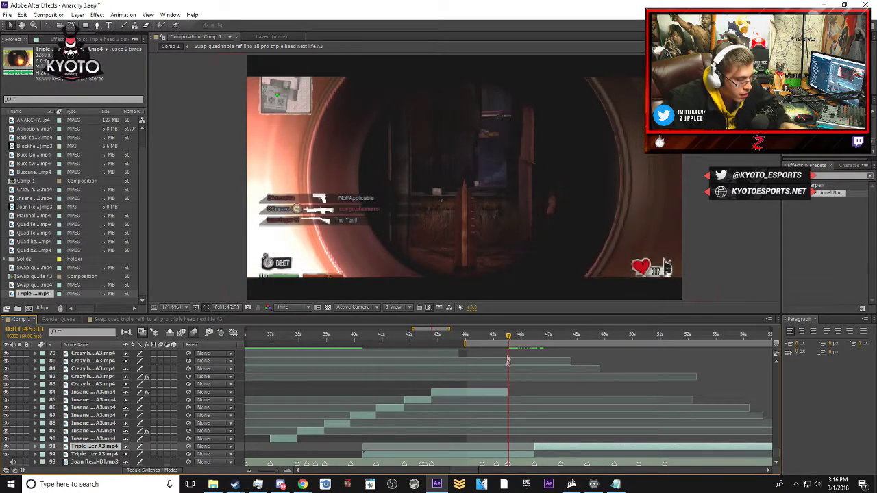
pyautogui.press('=')
pyautogui.hotkey('ctrl', 'Down')
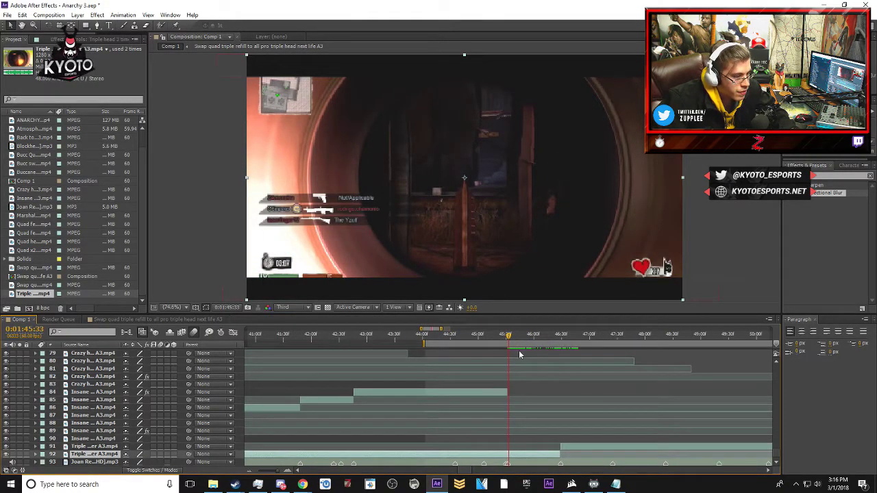
pyautogui.press('=')
pyautogui.click(505, 338)
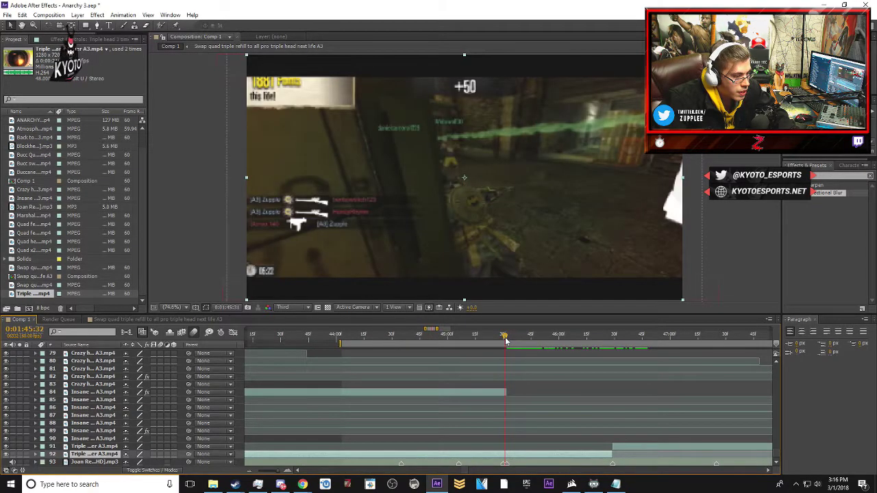
pyautogui.press('-')
pyautogui.press('-')
pyautogui.moveTo(493, 455); pyautogui.dragTo(538, 457)
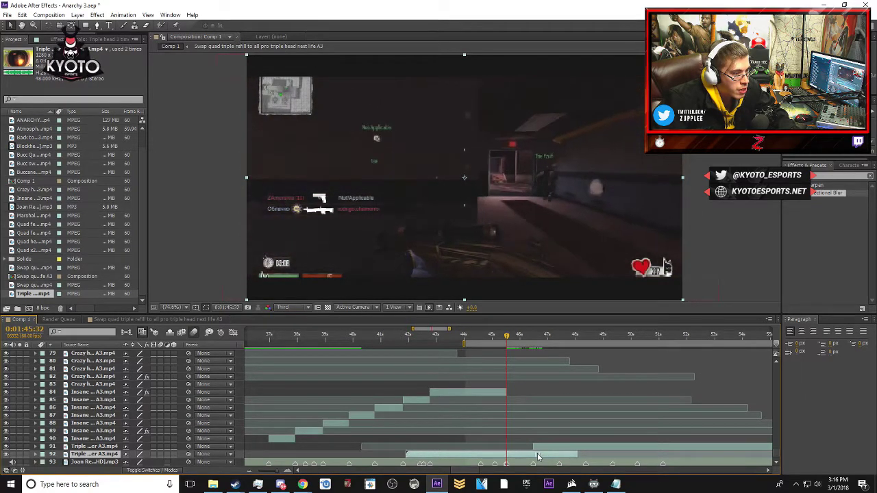
# - Fine-tune the earlier Triple head segment against the footage so that it starts at about 0:01:41:48
pyautogui.moveTo(506, 338); pyautogui.dragTo(528, 339)
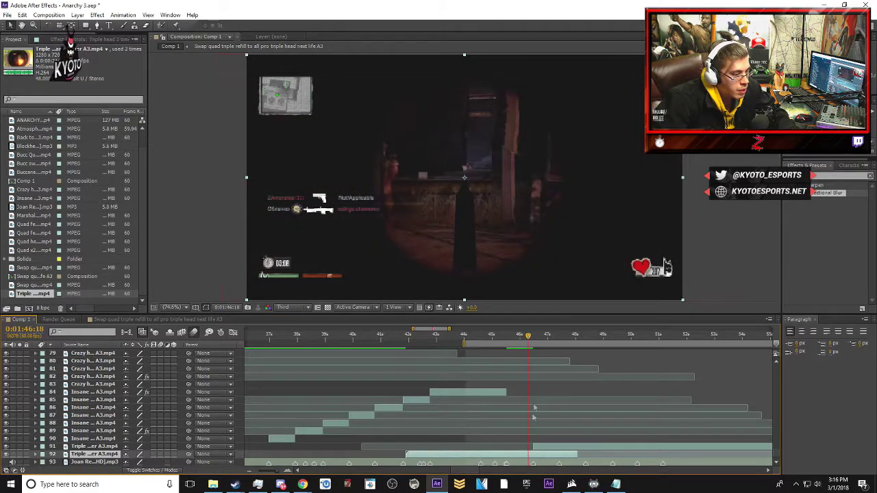
pyautogui.moveTo(521, 456); pyautogui.dragTo(515, 457)
pyautogui.moveTo(526, 336); pyautogui.dragTo(525, 335)
pyautogui.moveTo(526, 454); pyautogui.dragTo(519, 457)
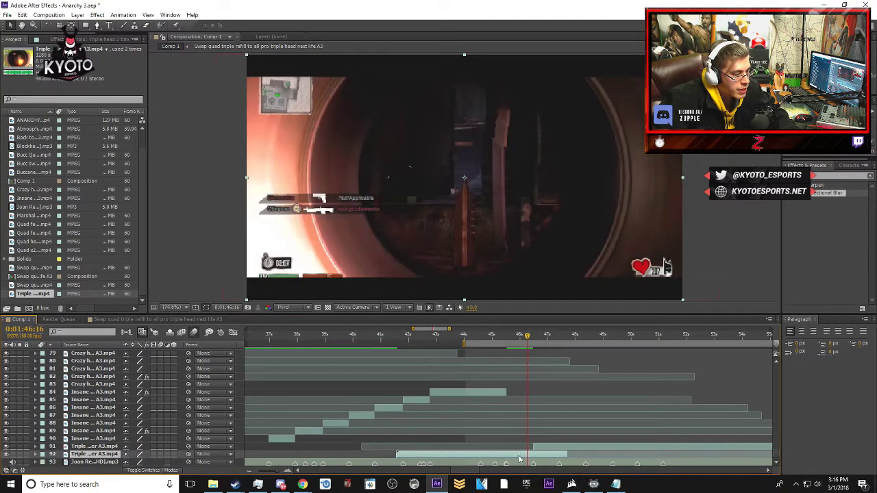
pyautogui.moveTo(527, 338)
pyautogui.mouseDown()
pyautogui.moveTo(508, 350)
pyautogui.moveTo(523, 348)
pyautogui.mouseUp()
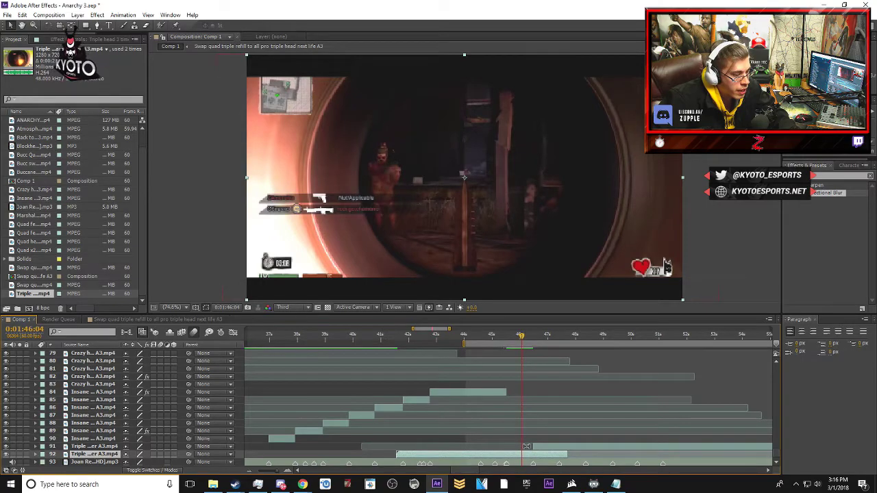
pyautogui.moveTo(532, 457); pyautogui.dragTo(537, 457)
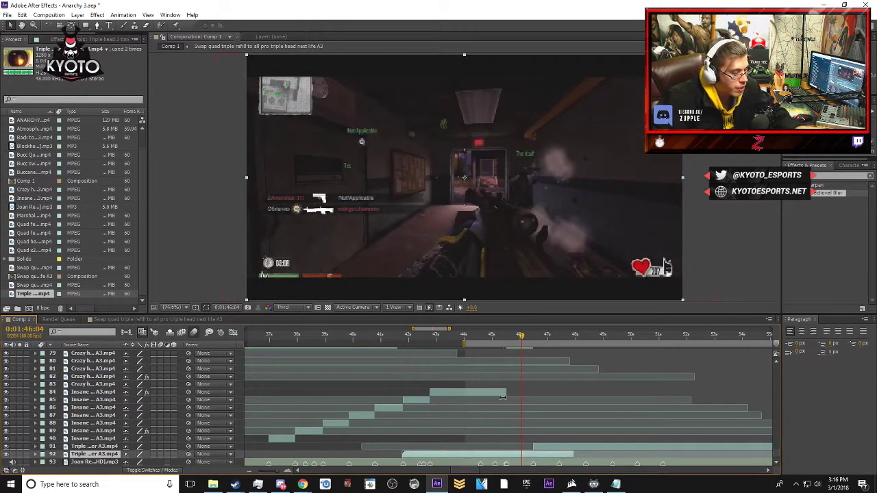
# - Split the earlier Triple head segment at 0:01:45:32, the end of the Insane clip, and delete the part before it
pyautogui.press('=')
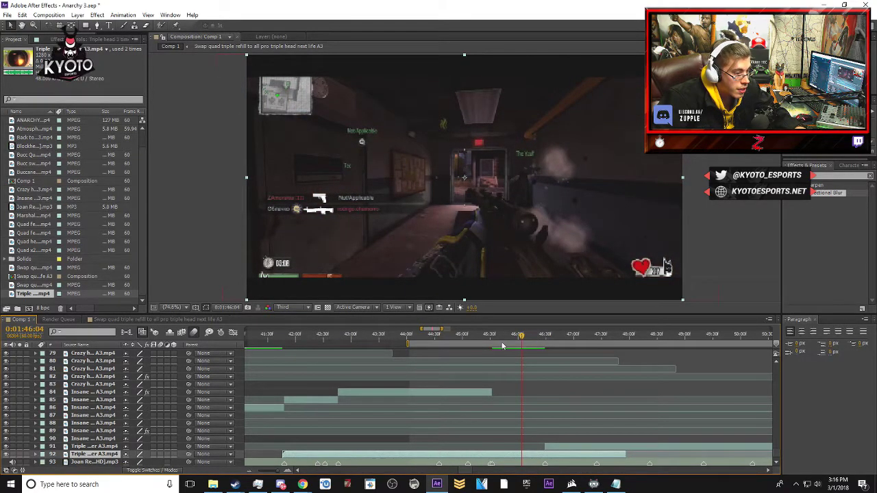
pyautogui.moveTo(492, 337); pyautogui.dragTo(493, 338)
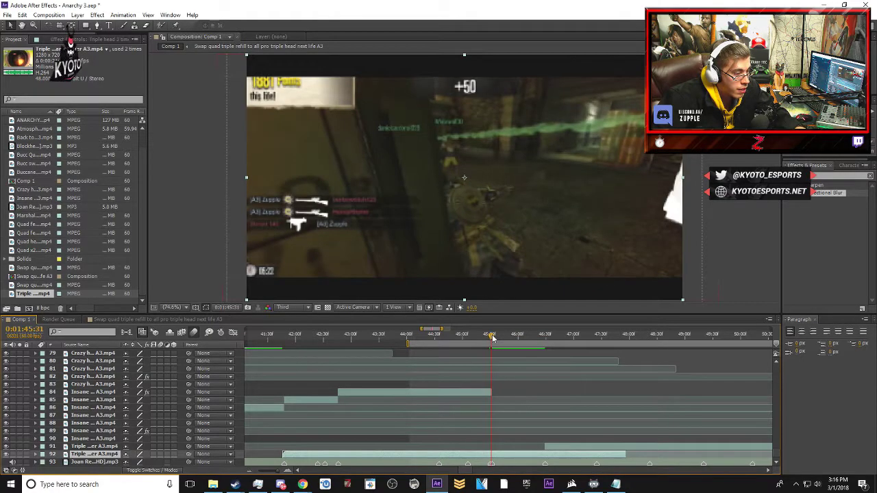
pyautogui.press('=')
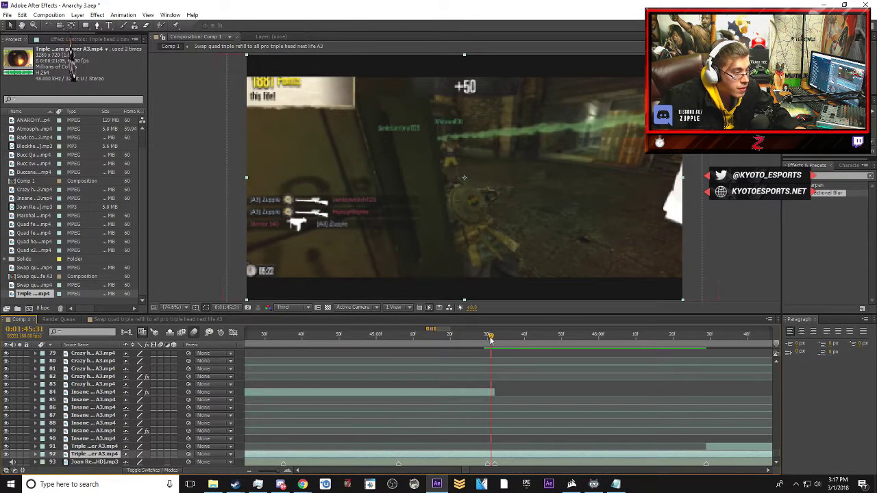
pyautogui.press('-')
pyautogui.press('-')
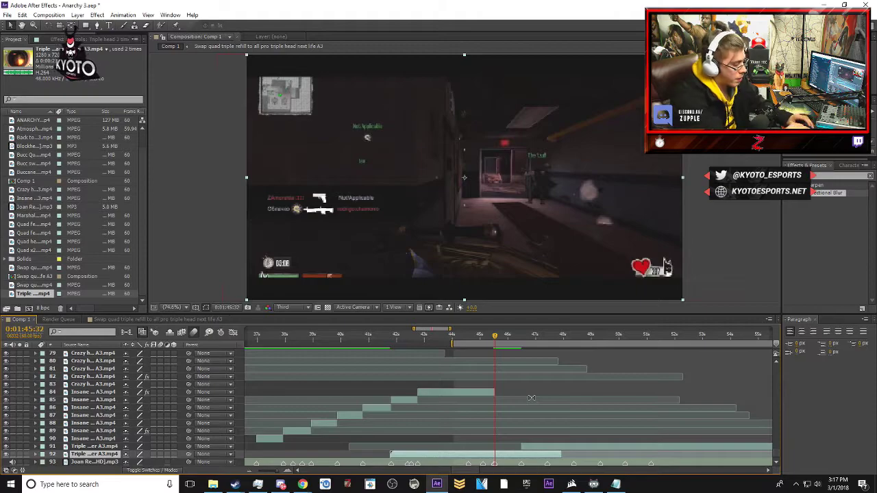
pyautogui.hotkey('alt', '[')
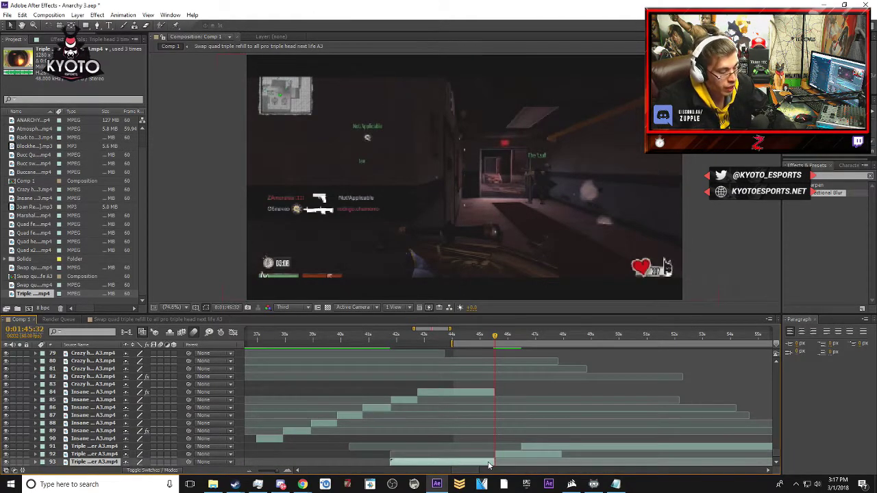
# - Split Triple head layer 92 at the 0:01:46:29 beat and delete the remainder that overlaps the following segment
pyautogui.press('=')
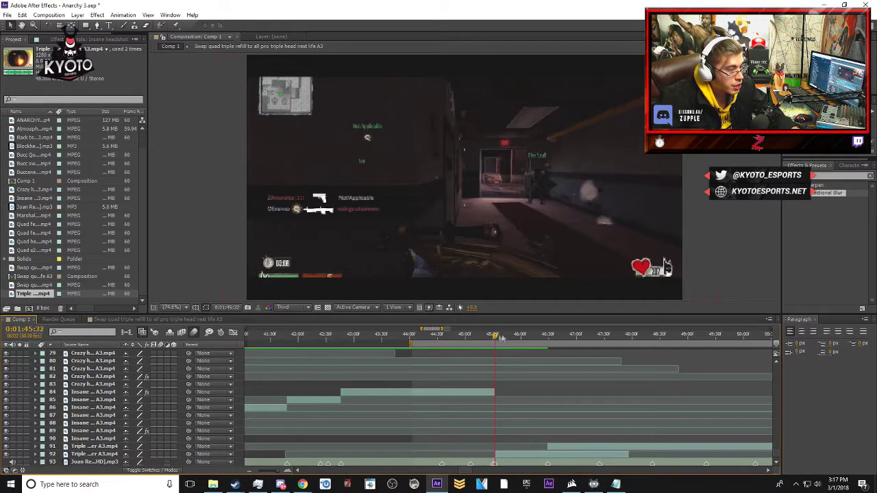
pyautogui.moveTo(498, 338); pyautogui.dragTo(547, 343)
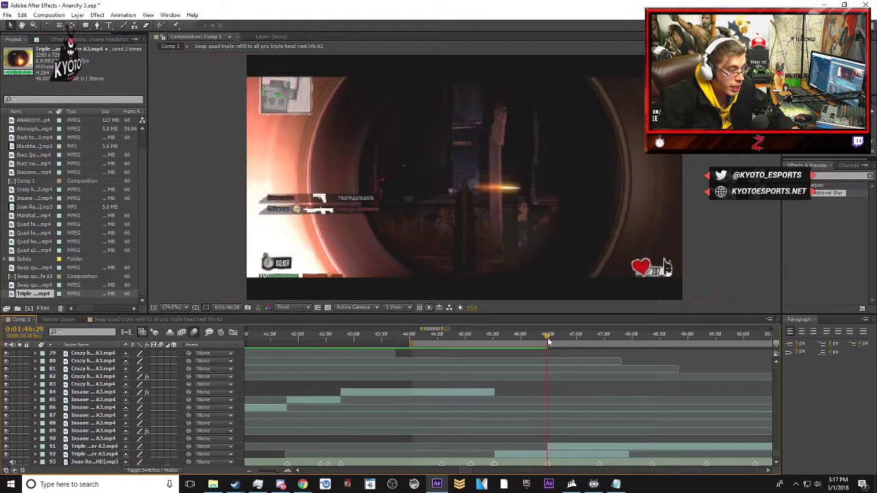
pyautogui.press('=')
pyautogui.click(557, 456)
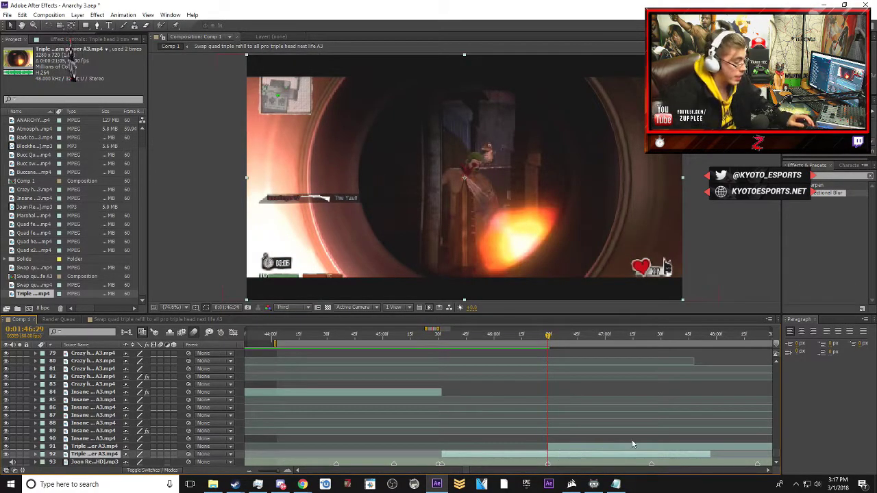
pyautogui.hotkey('ctrl', 'shift', 'd')
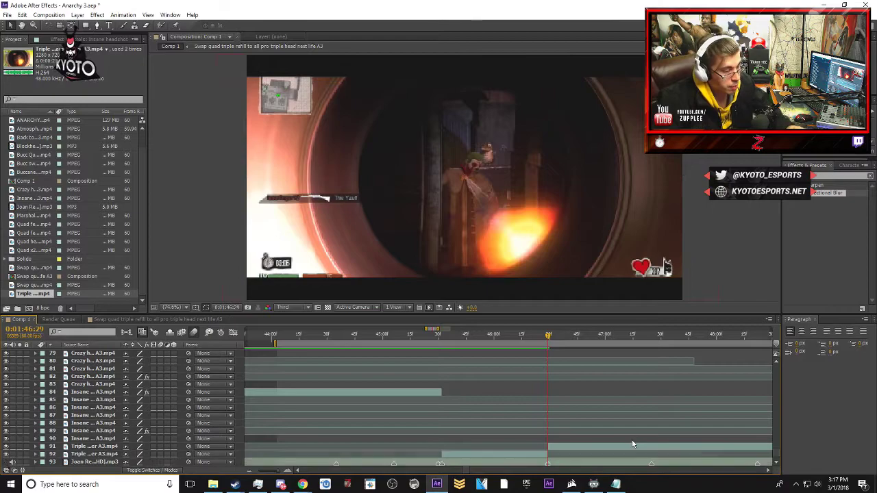
pyautogui.press('-')
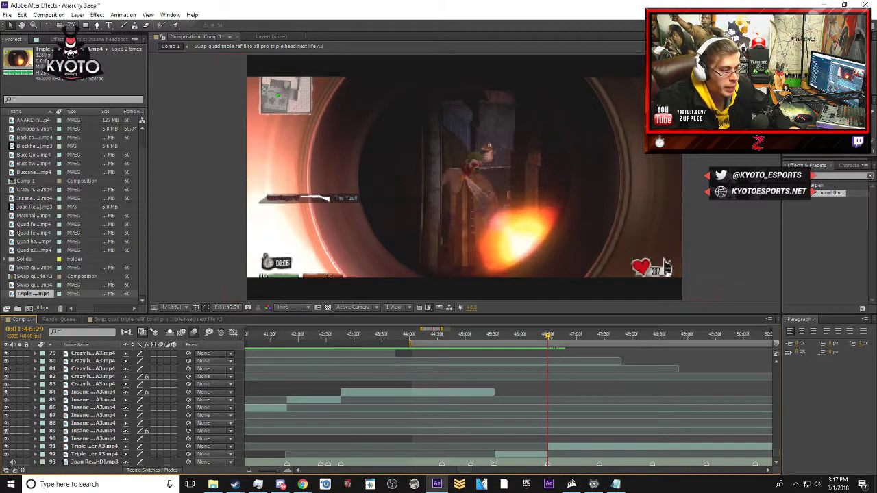
pyautogui.moveTo(530, 340); pyautogui.dragTo(494, 346)
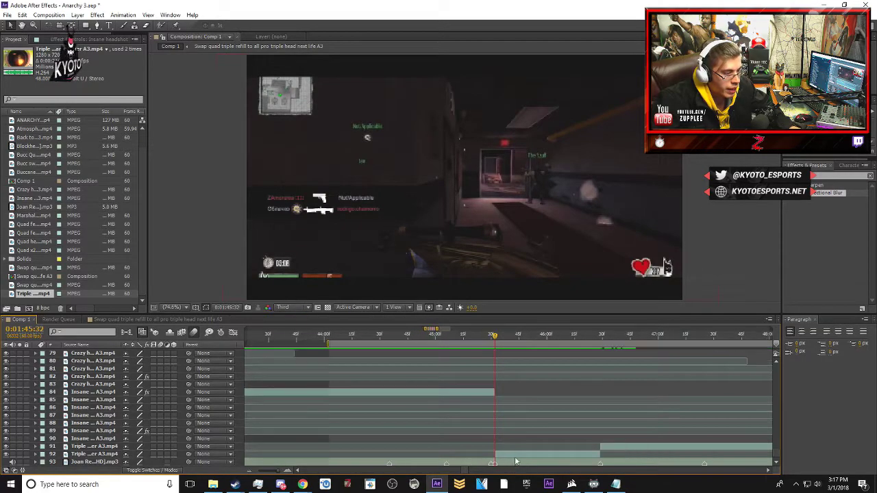
pyautogui.click(299, 454)
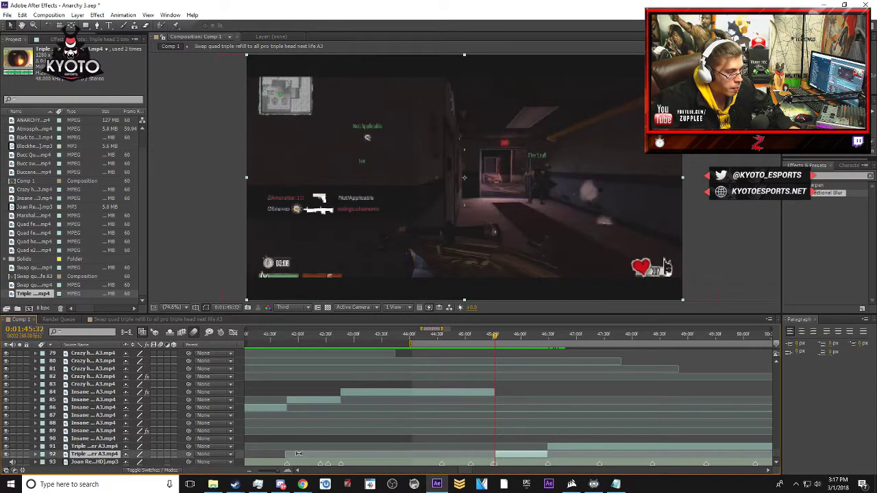
pyautogui.click(36, 455)
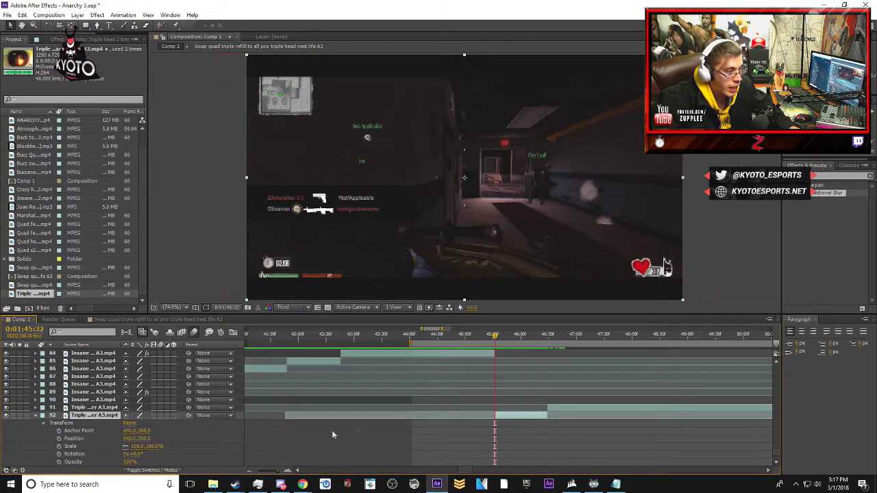
pyautogui.scroll(-1, 383, 409)
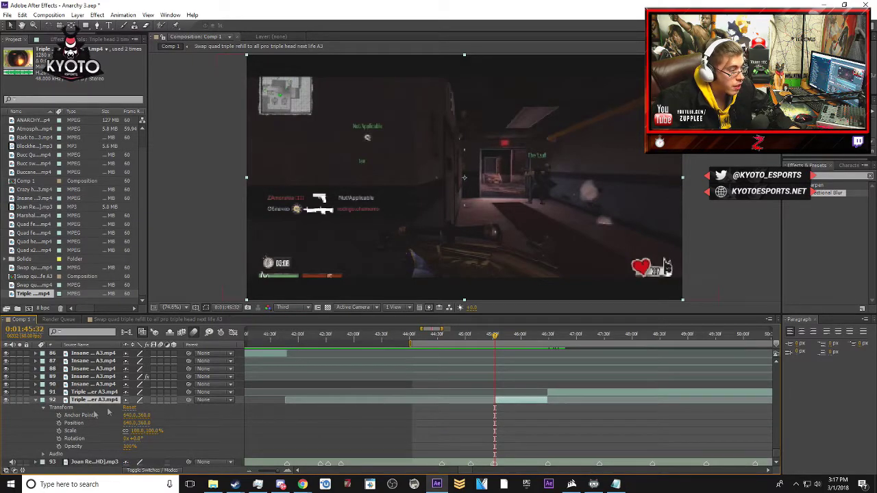
pyautogui.click(39, 400)
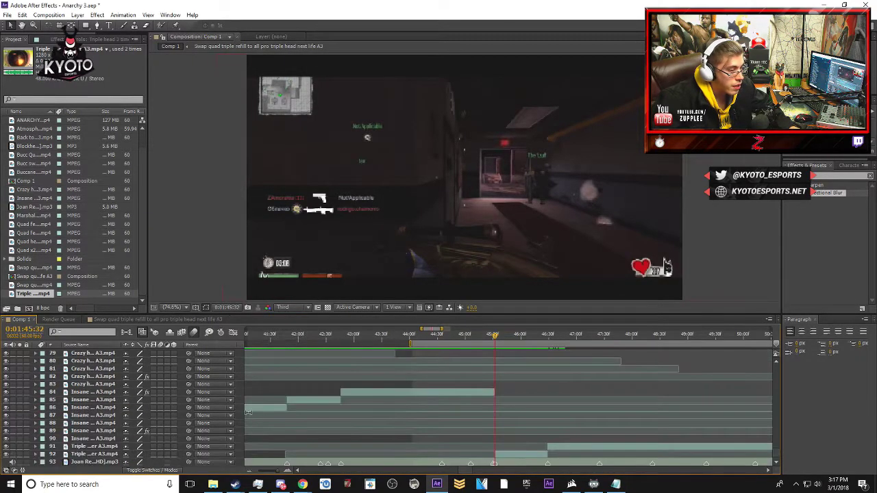
# - Enable Time Remapping on the short Triple head segment and add a Time Remap keyframe at 0:01:45:47
pyautogui.click(519, 455)
pyautogui.moveTo(494, 336); pyautogui.dragTo(509, 336)
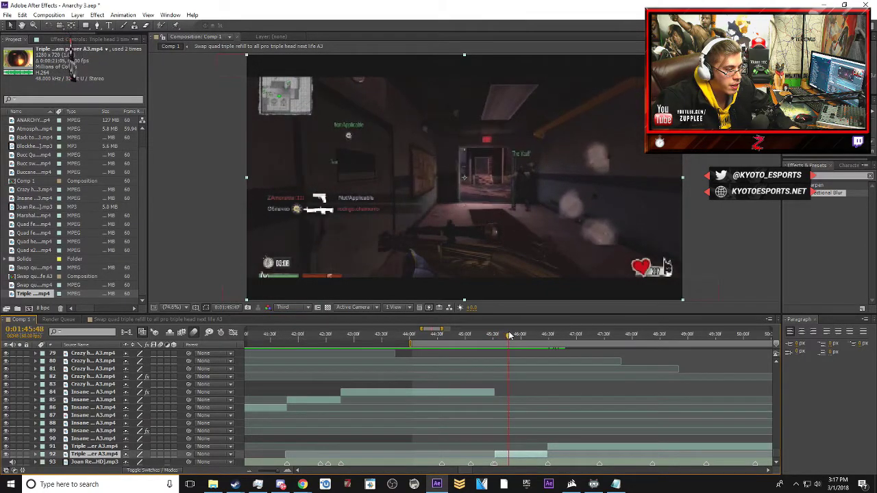
pyautogui.rightClick(519, 456)
pyautogui.moveTo(538, 171)
pyautogui.click(671, 170)
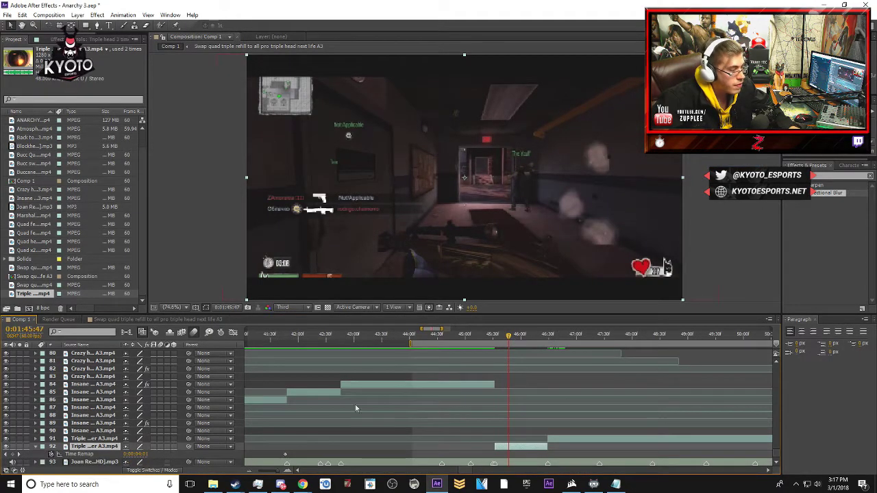
pyautogui.click(12, 454)
# - Place another Time Remap keyframe just past the short Triple head segment's end, preview the slowed footage, and collapse the layer
pyautogui.moveTo(514, 338); pyautogui.dragTo(537, 335)
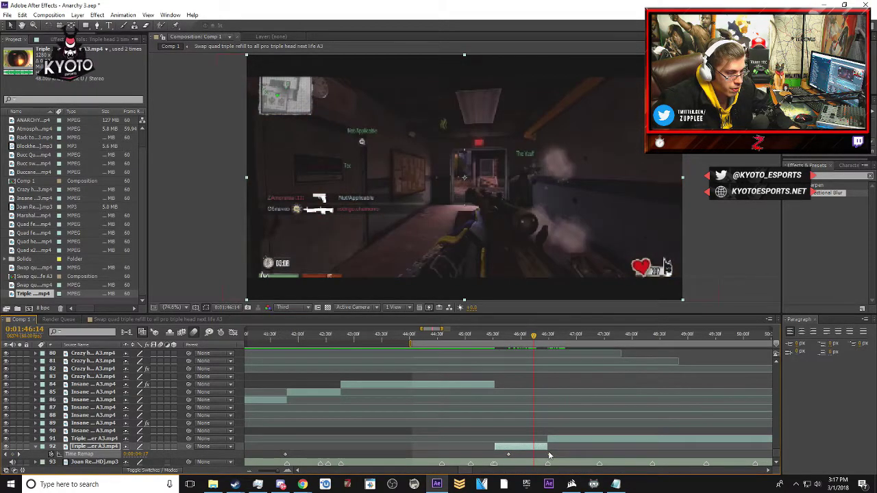
pyautogui.press('=')
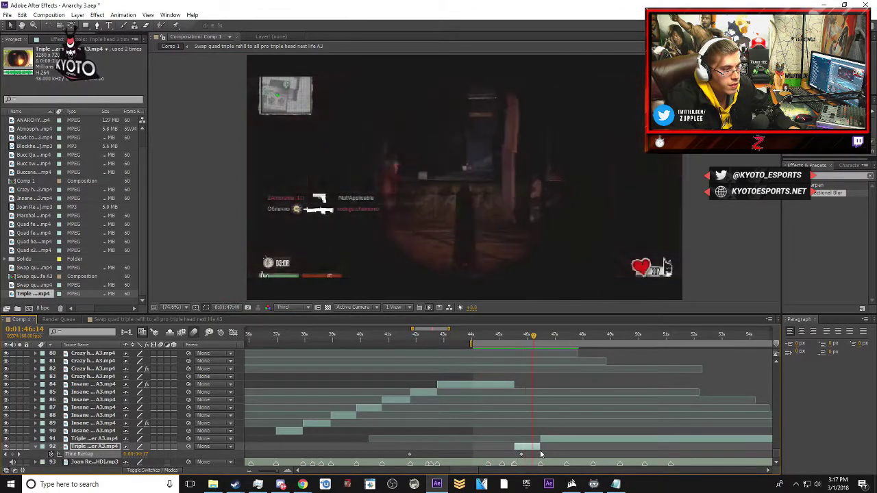
pyautogui.press('space')
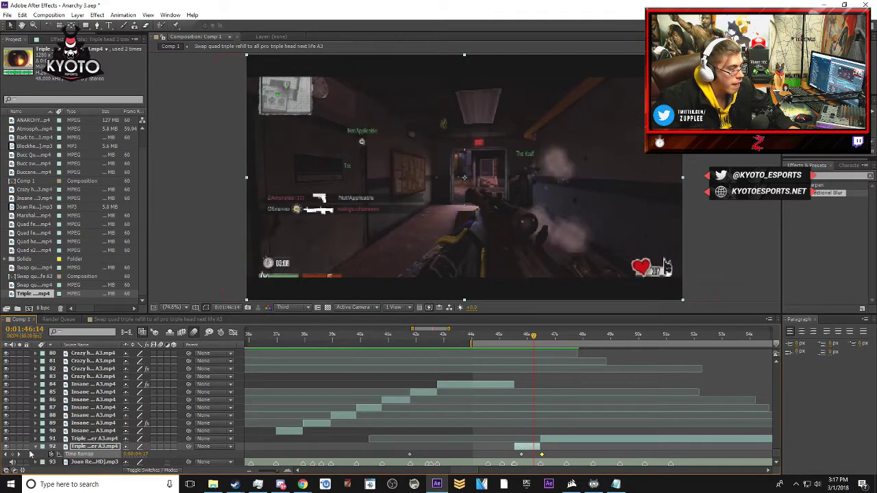
pyautogui.click(35, 448)
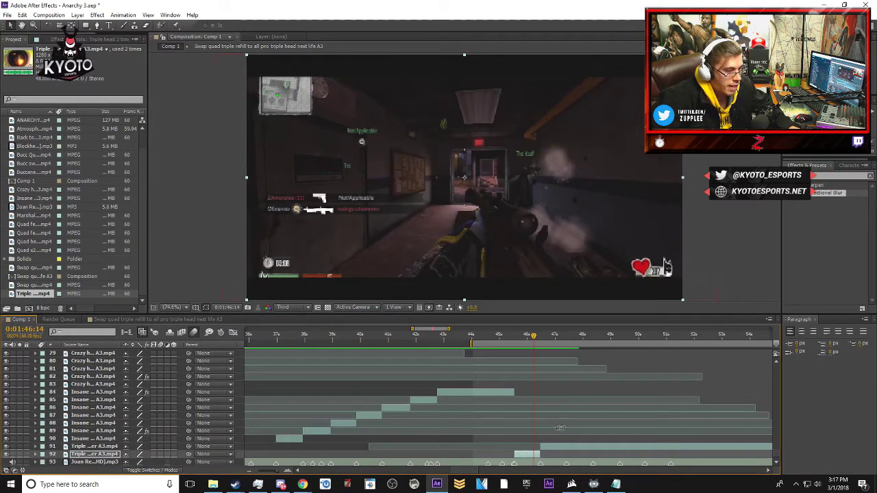
pyautogui.moveTo(453, 471); pyautogui.dragTo(465, 471)
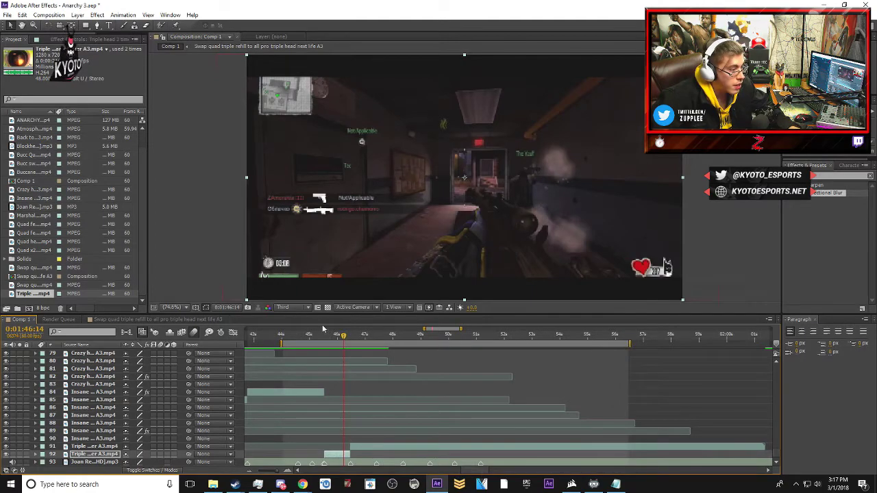
# - Try a 109% Scale keyframe on the long Triple head segment, layer 91, at the 0:01:47:25 beat
pyautogui.moveTo(363, 340); pyautogui.dragTo(375, 338)
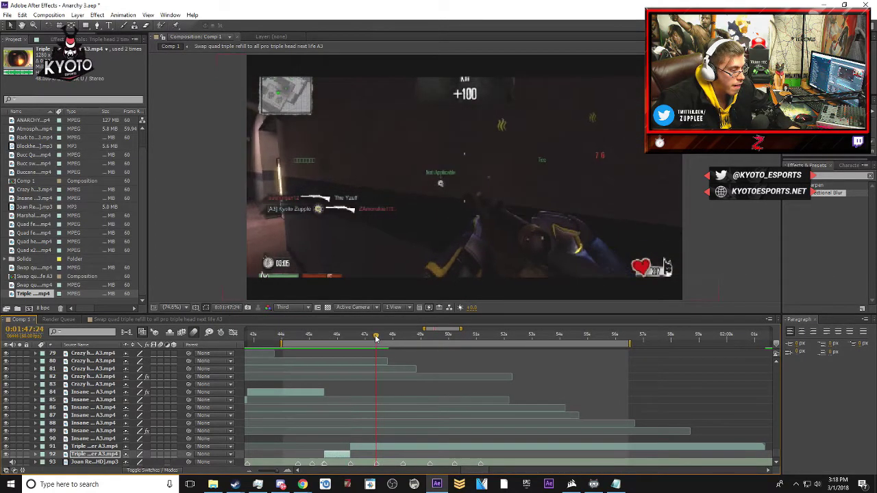
pyautogui.click(392, 446)
pyautogui.press('=')
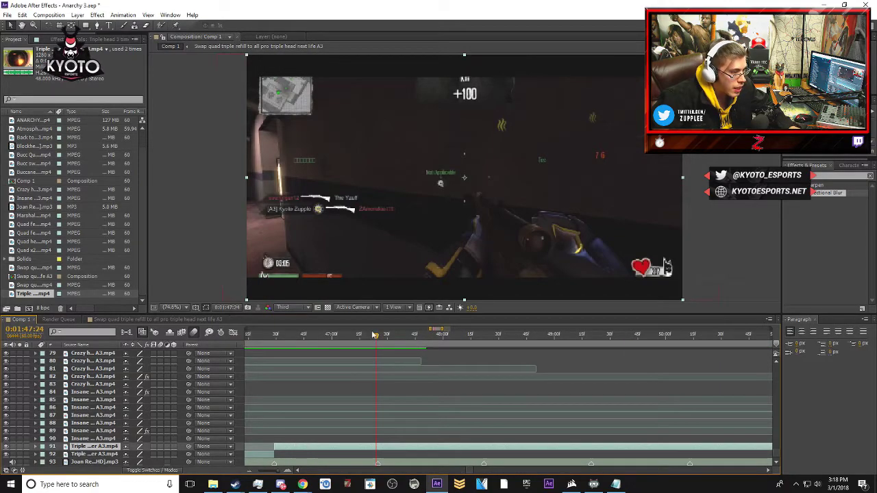
pyautogui.press('-')
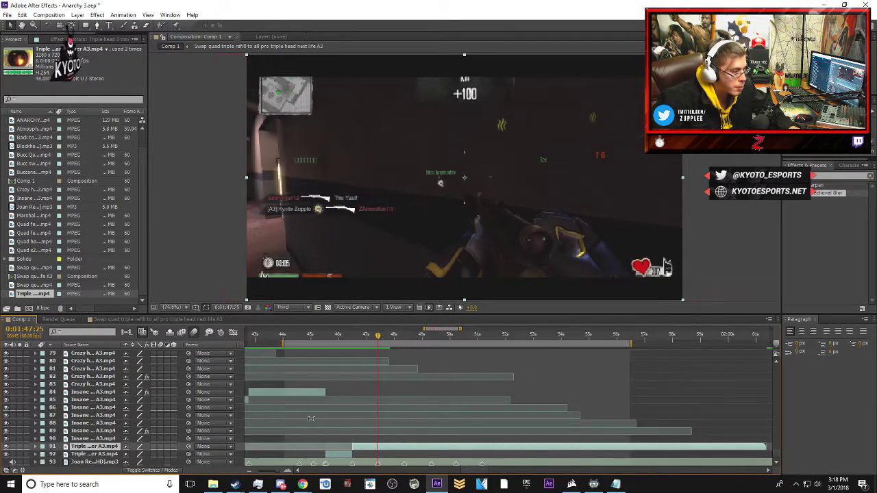
pyautogui.click(36, 447)
pyautogui.click(43, 455)
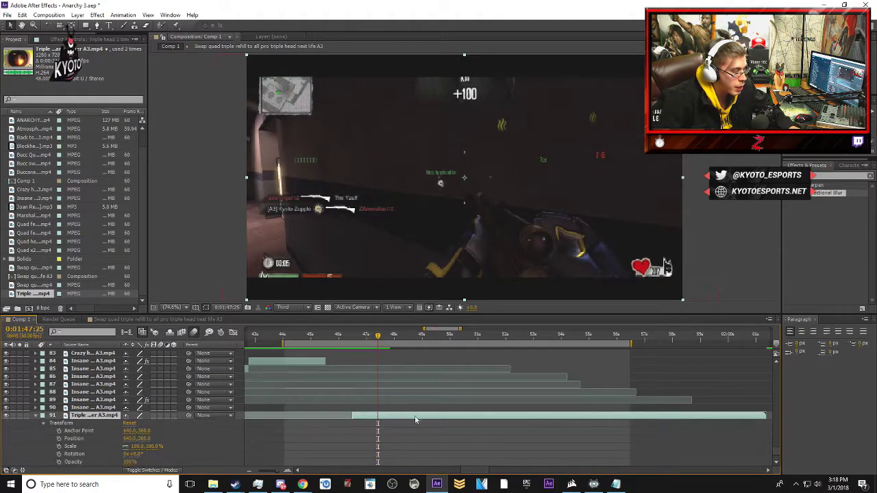
pyautogui.click(59, 446)
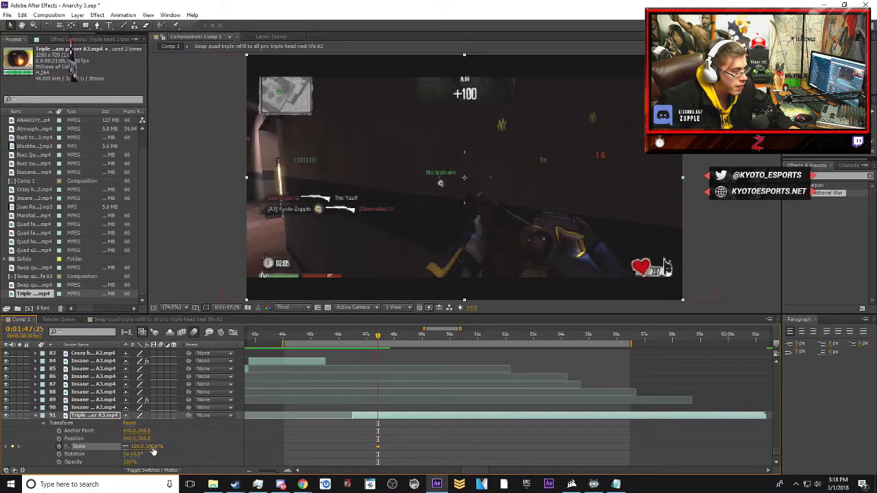
pyautogui.click(153, 447)
pyautogui.write('10')
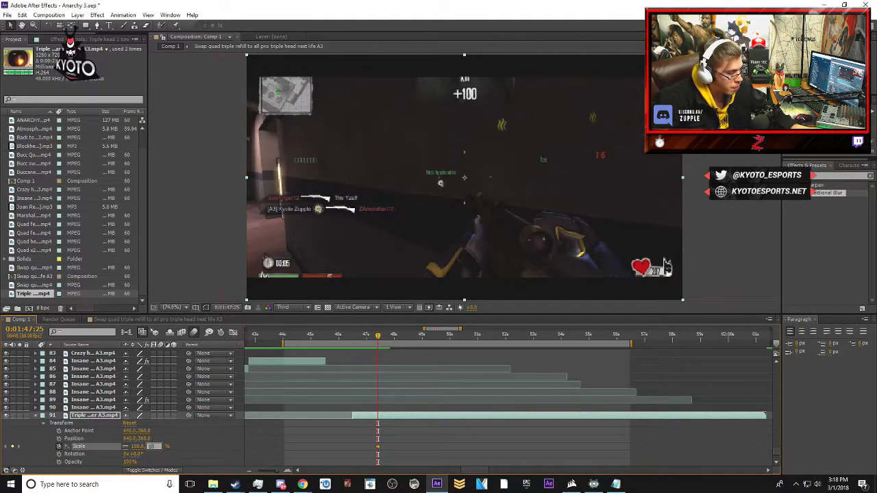
pyautogui.press('Return')
pyautogui.scroll(-1, 411, 387)
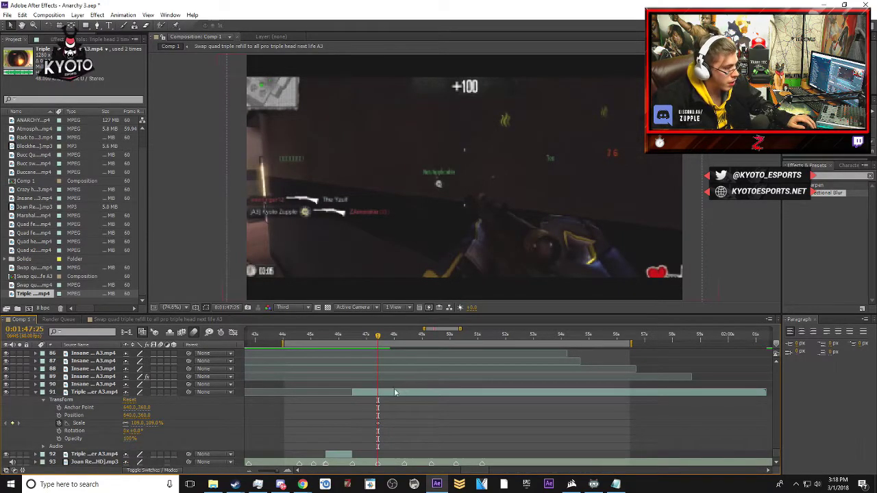
pyautogui.hotkey('ctrl', 'z')
pyautogui.click(178, 429)
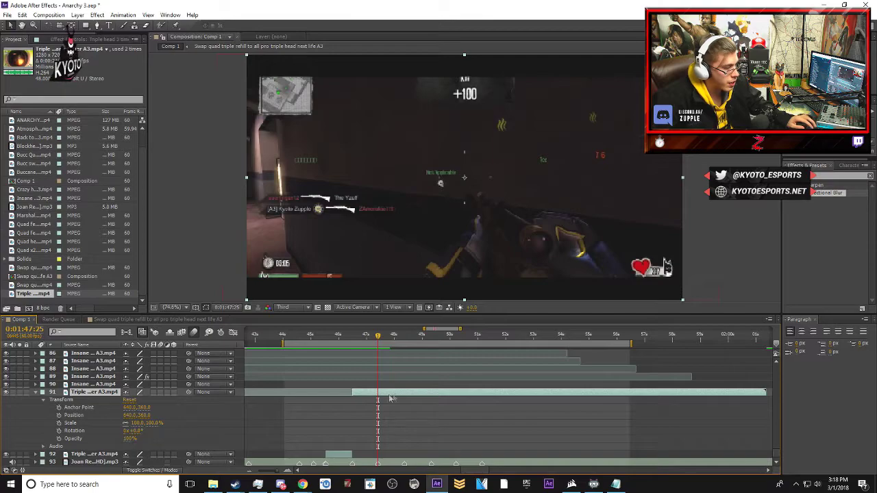
# - Undo the last Time Remapping edits on the short Triple head segment and collapse layer 91
pyautogui.moveTo(381, 338)
pyautogui.mouseDown()
pyautogui.moveTo(372, 341)
pyautogui.moveTo(381, 342)
pyautogui.mouseUp()
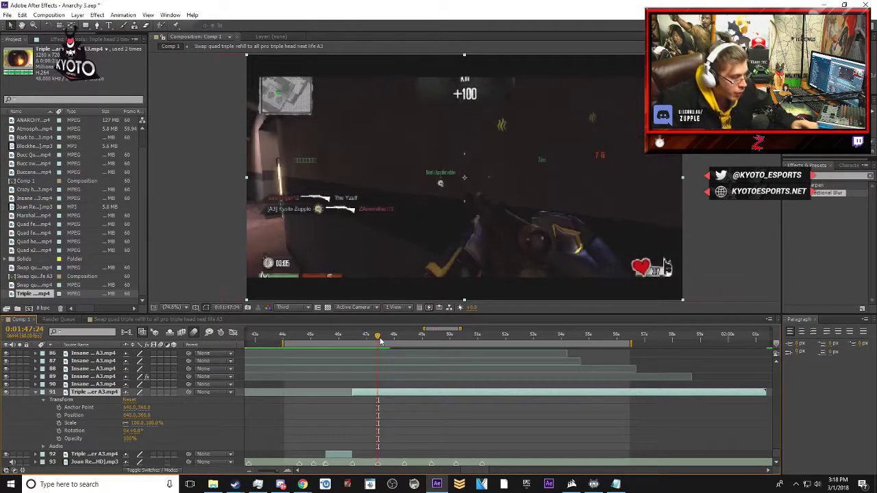
pyautogui.press('=')
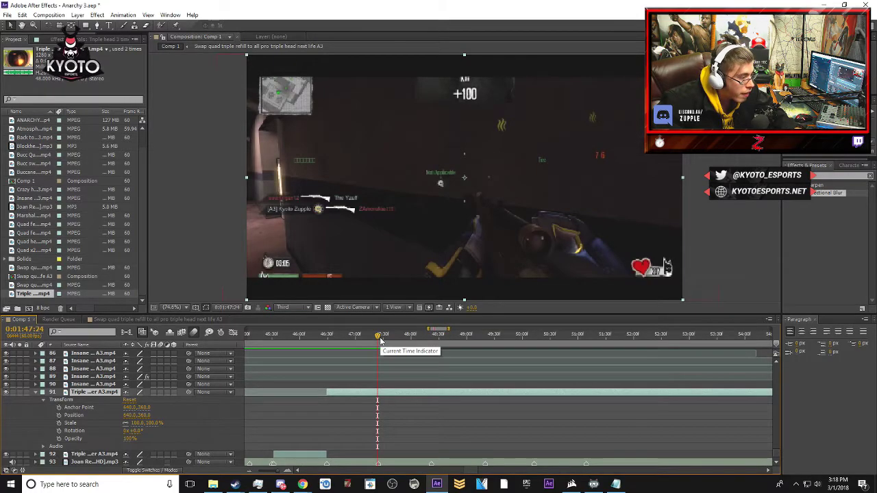
pyautogui.press('-')
pyautogui.moveTo(381, 341)
pyautogui.mouseDown()
pyautogui.moveTo(349, 344)
pyautogui.moveTo(366, 342)
pyautogui.mouseUp()
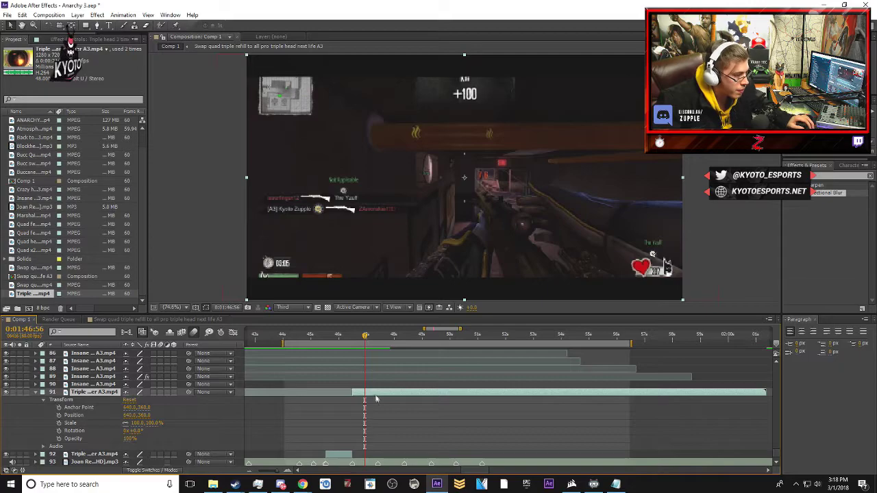
pyautogui.hotkey('ctrl', 'z')
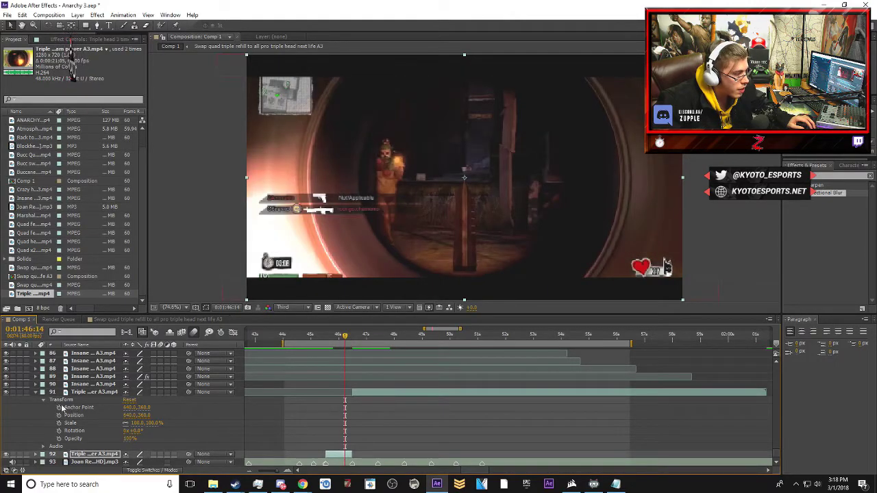
pyautogui.click(36, 392)
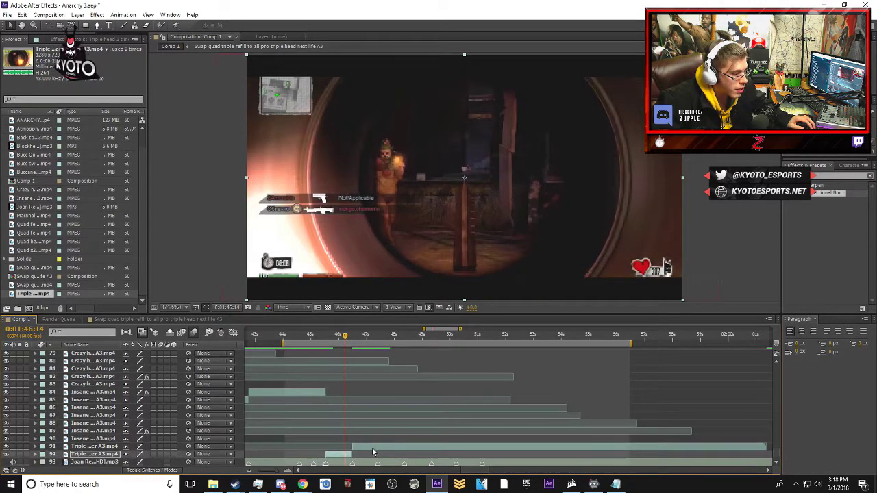
# - Preview the long Triple head segment around the next beats and split it at the 0:01:47:25 music marker
pyautogui.click(374, 450)
pyautogui.moveTo(345, 337); pyautogui.dragTo(398, 336)
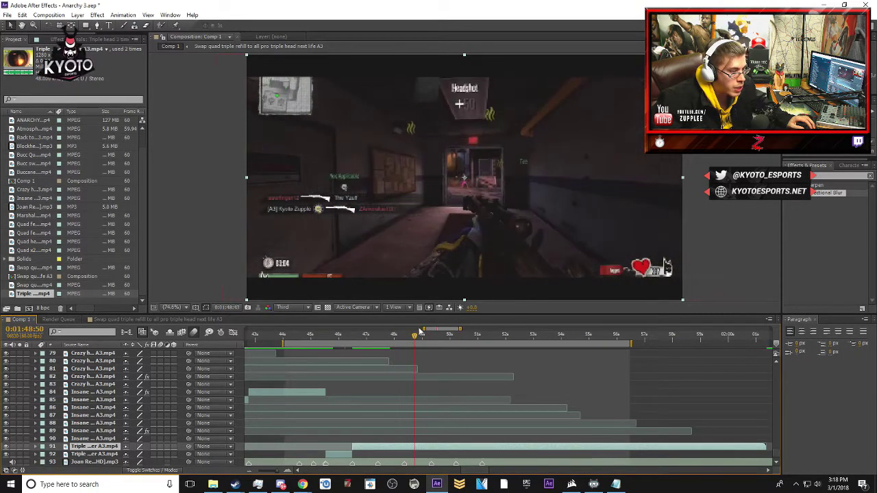
pyautogui.click(357, 334)
pyautogui.moveTo(357, 334); pyautogui.dragTo(379, 336)
pyautogui.press('=')
pyautogui.press('=')
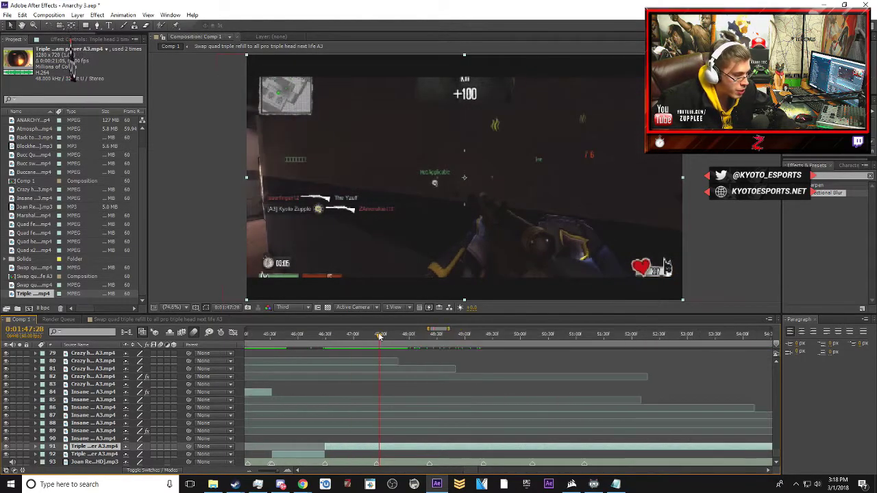
pyautogui.moveTo(380, 338); pyautogui.dragTo(375, 338)
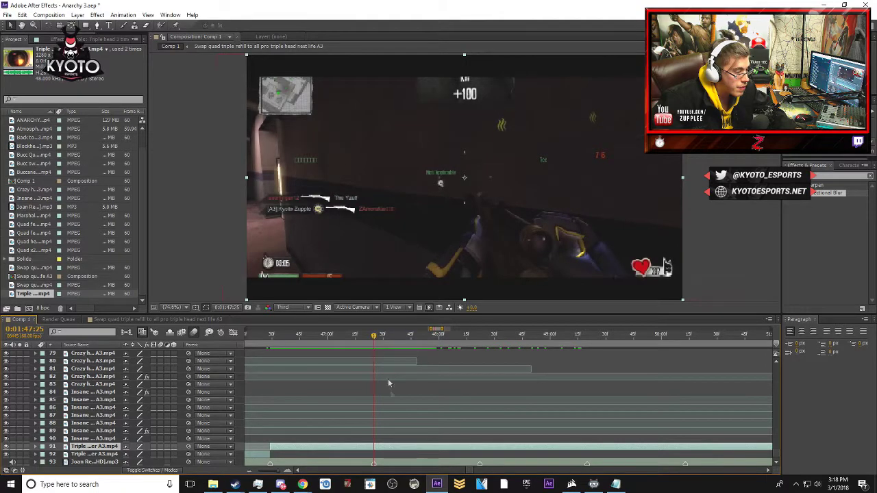
pyautogui.hotkey('ctrl', 'shift', 'd')
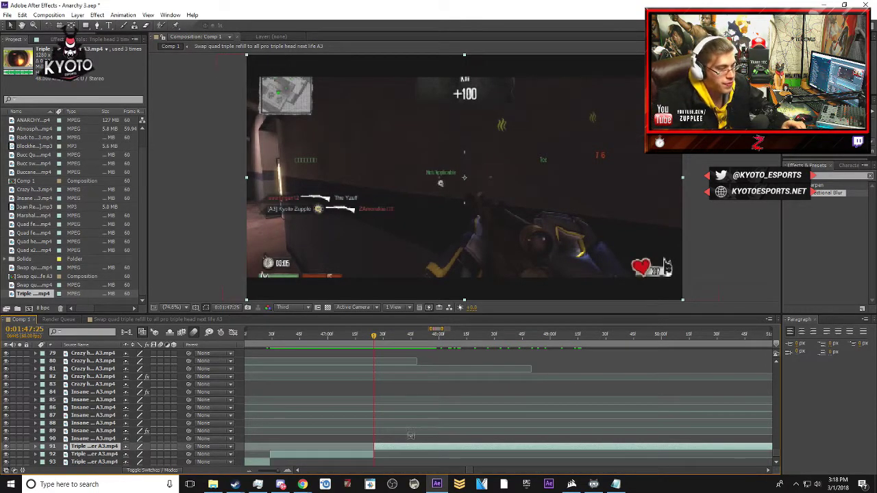
# - Slide the new Triple head segment earlier so its sniper shot lands at 0:01:47:25, split it there and delete the part before
pyautogui.scroll(-1, 411, 443)
pyautogui.moveTo(413, 439); pyautogui.dragTo(242, 441)
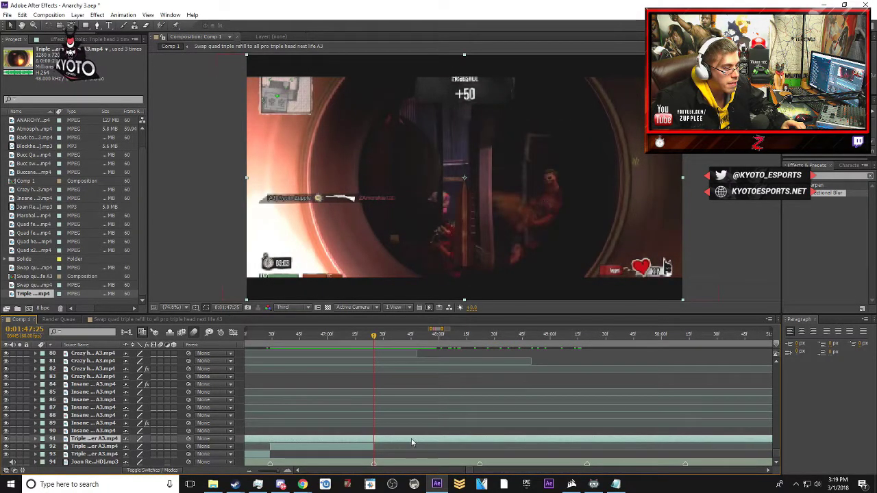
pyautogui.moveTo(404, 442); pyautogui.dragTo(419, 438)
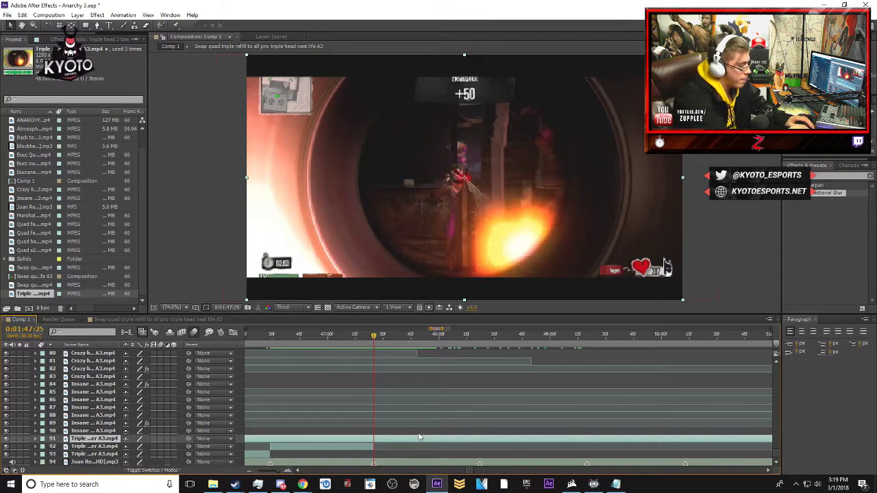
pyautogui.hotkey('ctrl', 'shift', 'd')
pyautogui.click(357, 447)
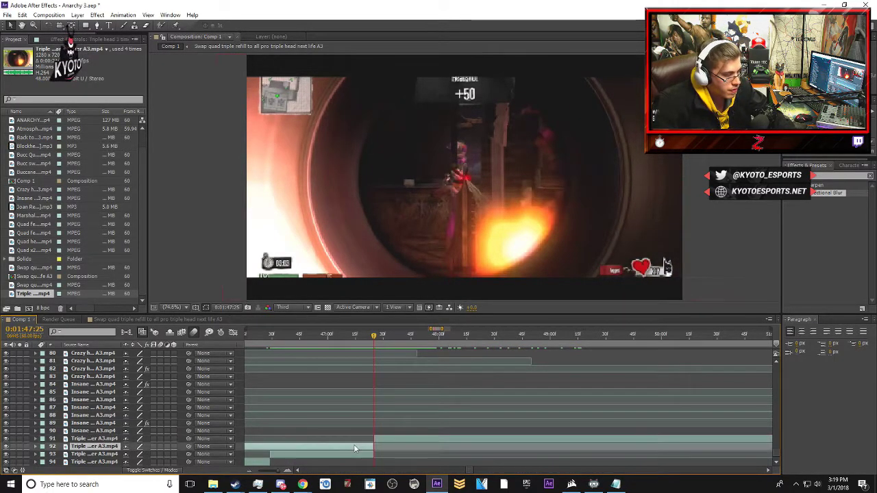
pyautogui.press('Delete')
# - Split the Triple head segment on layer 91 at the 0:01:48:22 music marker
pyautogui.moveTo(374, 337); pyautogui.dragTo(478, 339)
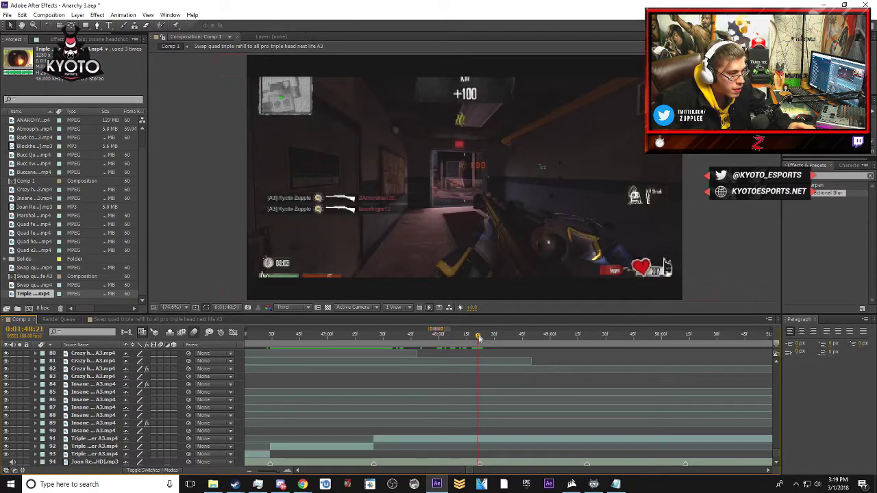
pyautogui.moveTo(480, 340); pyautogui.dragTo(481, 340)
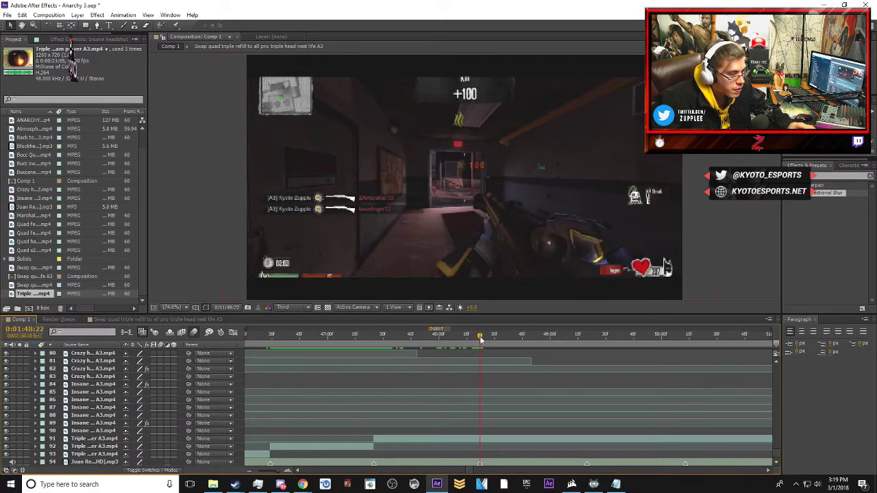
pyautogui.click(495, 438)
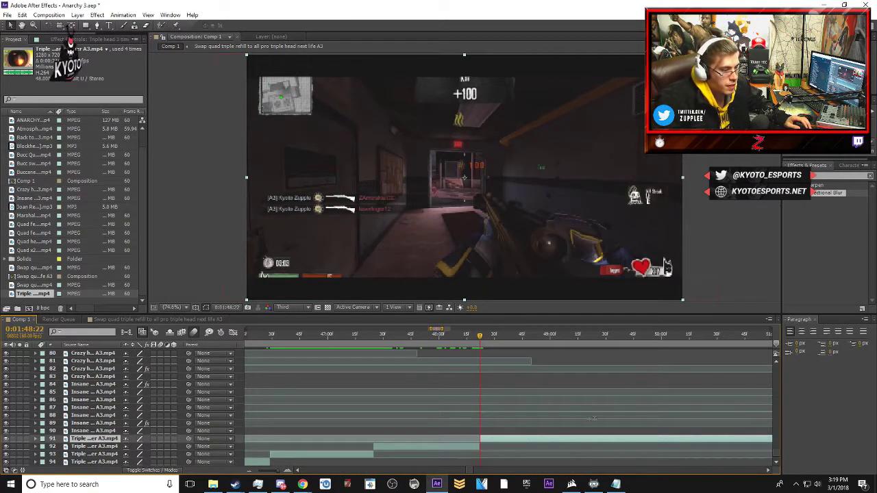
pyautogui.hotkey('ctrl', 'shift', 'd')
# - Move the remaining Triple head footage earlier so the headshot falls at 0:01:48:22, and cut away the portion before that beat
pyautogui.moveTo(557, 433); pyautogui.dragTo(372, 436)
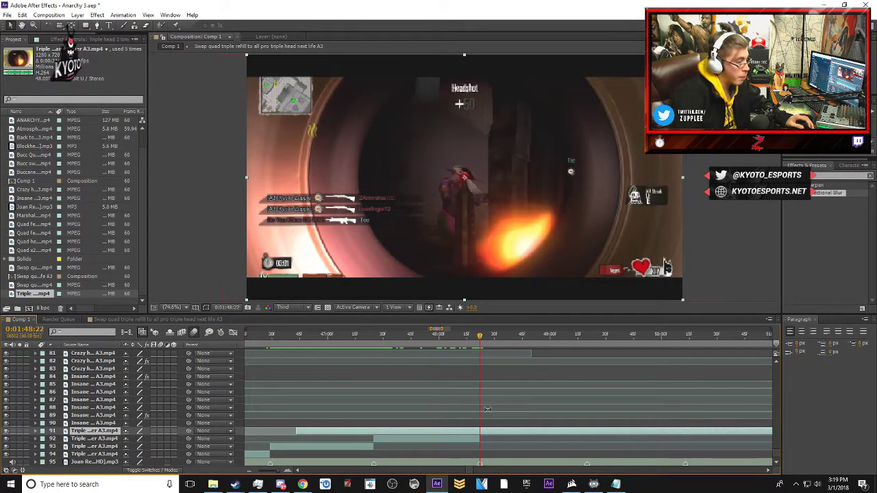
pyautogui.hotkey('ctrl', 'shift', 'd')
pyautogui.click(460, 437)
pyautogui.press('Delete')
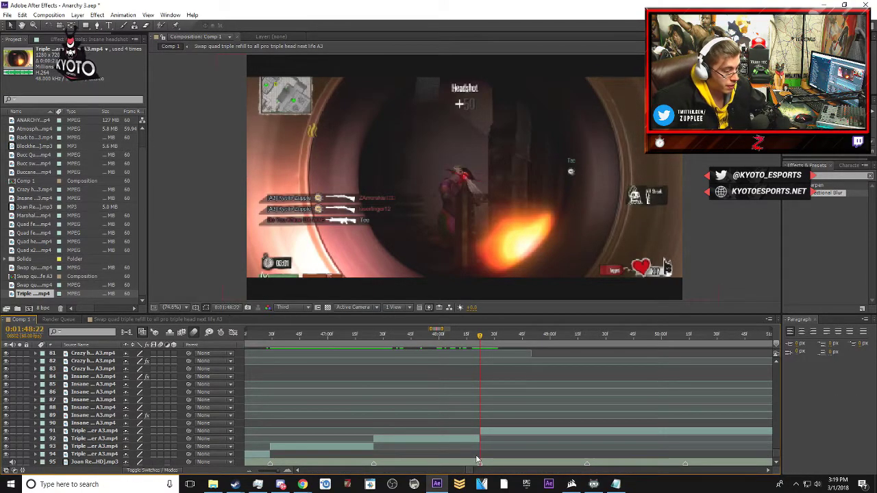
# - Split the last Triple head segment at the 0:01:49:20 music marker
pyautogui.press('-')
pyautogui.moveTo(470, 473); pyautogui.dragTo(473, 471)
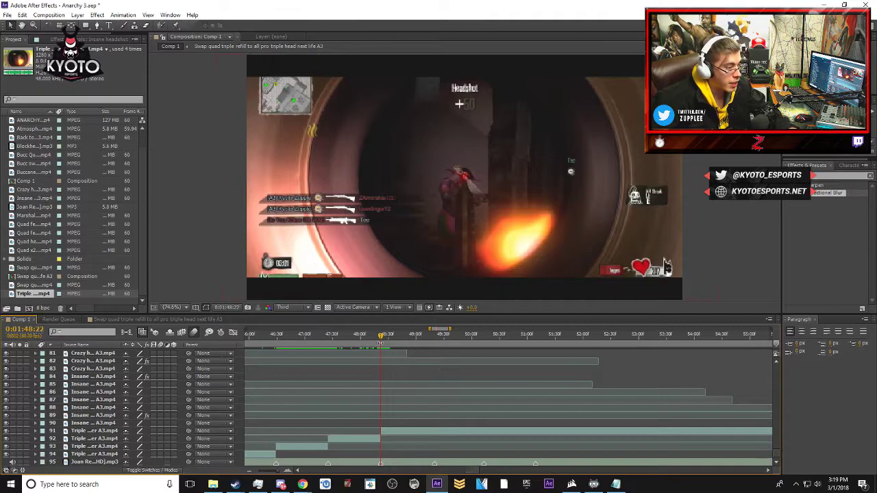
pyautogui.moveTo(367, 339); pyautogui.dragTo(435, 344)
pyautogui.scroll(2, 438, 375)
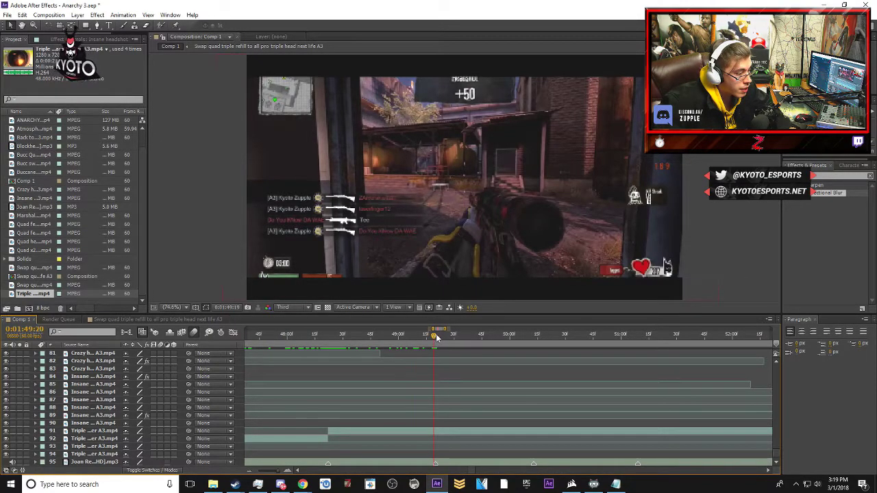
pyautogui.scroll(-4, 455, 436)
pyautogui.click(458, 433)
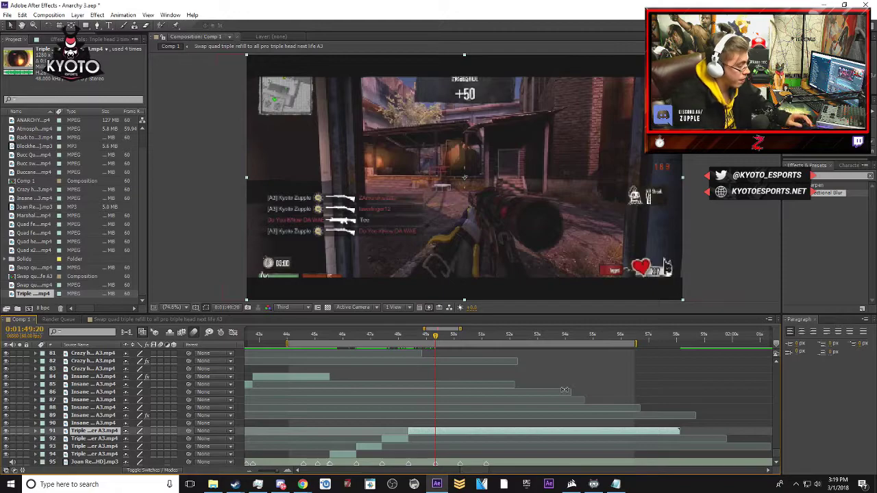
pyautogui.hotkey('ctrl', 'shift', 'd')
# - Shift the new Triple head segment earlier so its next shot hits 0:01:49:20, split it there and delete the leading part
pyautogui.moveTo(457, 433); pyautogui.dragTo(401, 433)
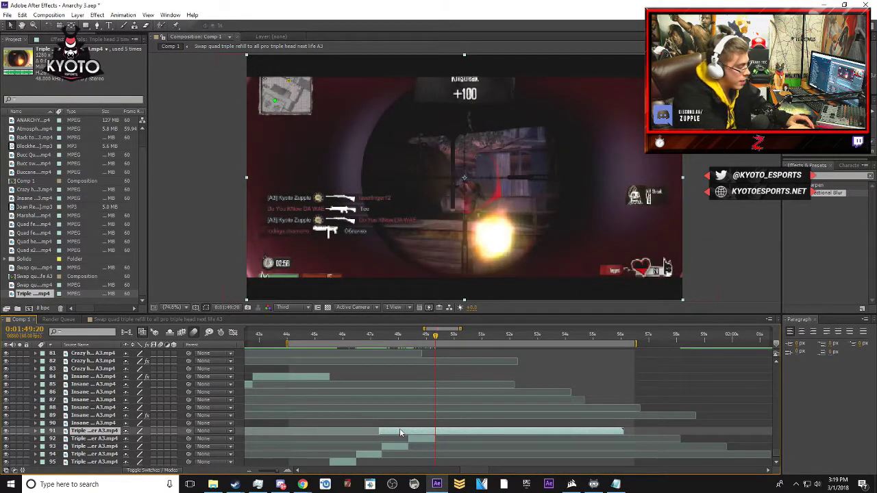
pyautogui.hotkey('ctrl', 'shift', 'd')
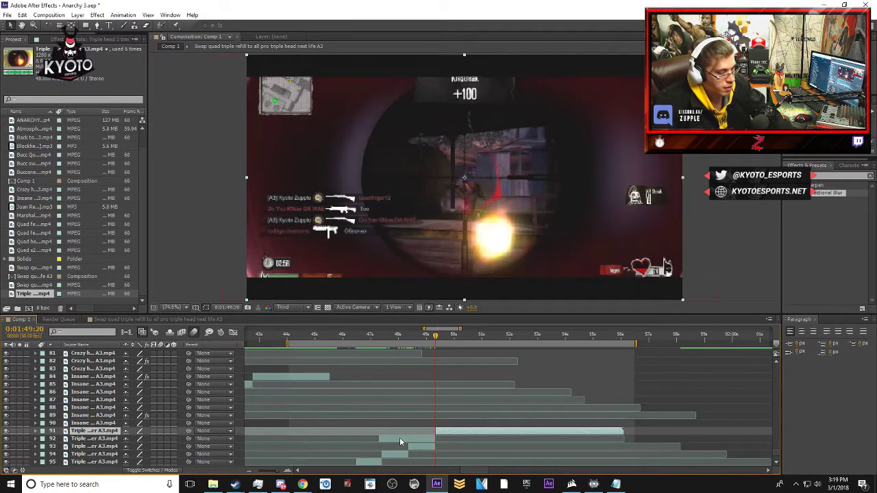
pyautogui.click(400, 439)
pyautogui.press('Delete')
pyautogui.scroll(-1, 454, 359)
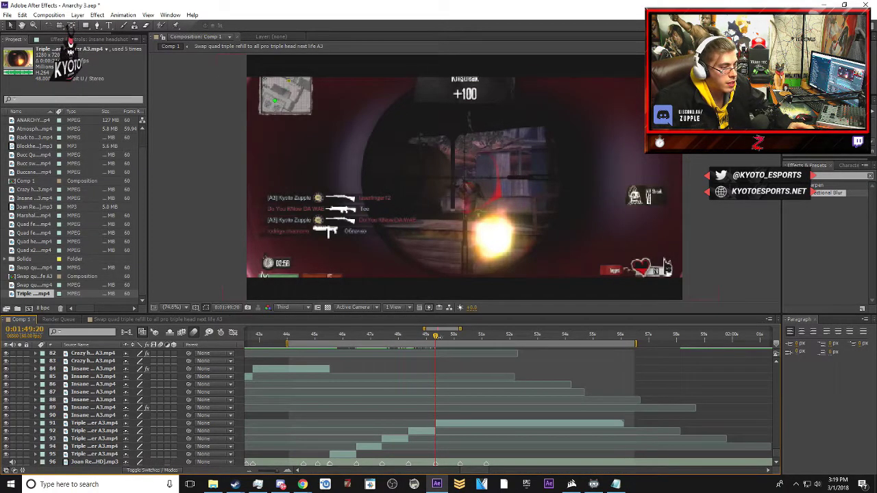
# - Split the last Triple head segment at the 0:01:50:13 marker and slide the new part earlier so its next shot lands there
pyautogui.moveTo(440, 337); pyautogui.dragTo(461, 340)
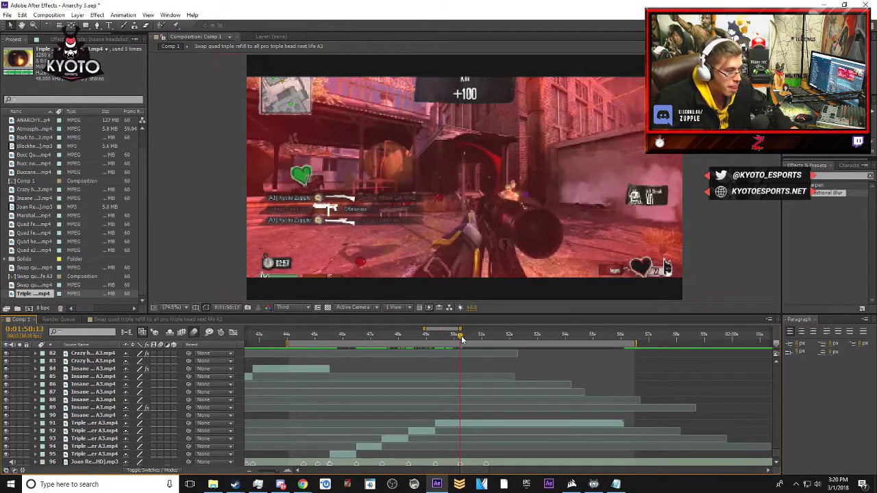
pyautogui.press('=')
pyautogui.press('=')
pyautogui.press('-')
pyautogui.click(479, 422)
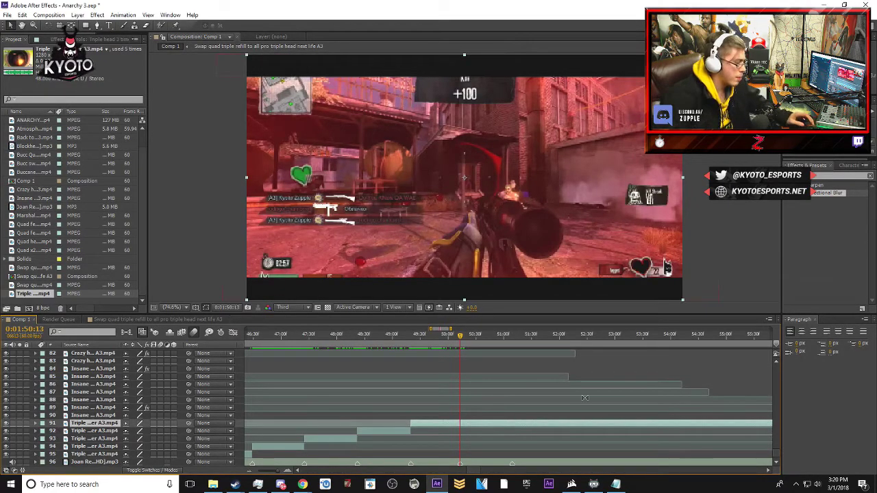
pyautogui.press('[')
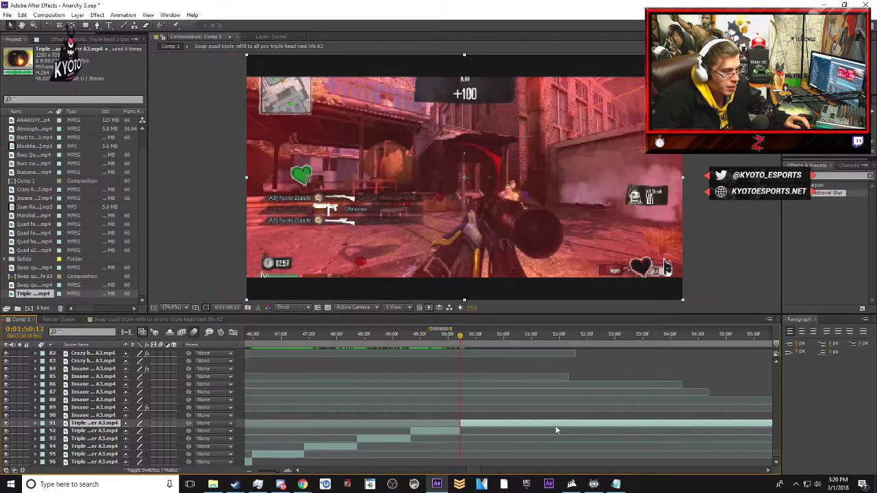
pyautogui.moveTo(555, 430); pyautogui.dragTo(531, 429)
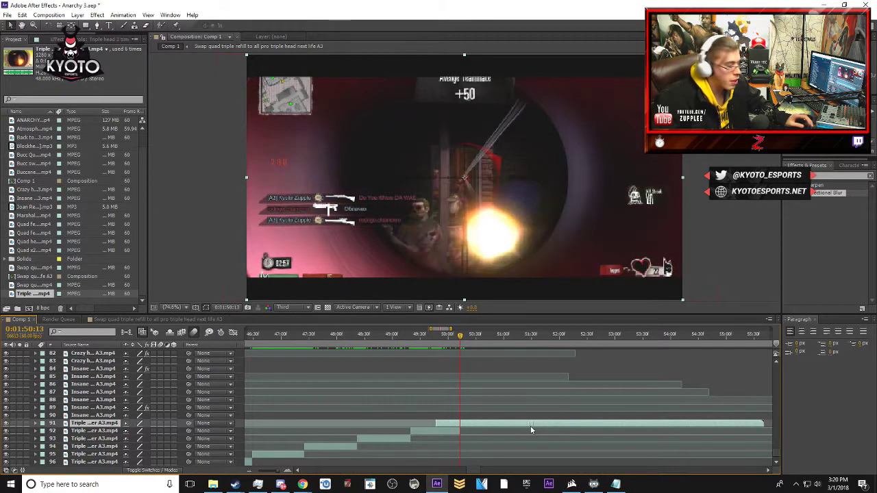
# - Split the last Triple head segment at 0:01:50:13 and delete the part before the split
pyautogui.hotkey('ctrl', 'shift', 'd')
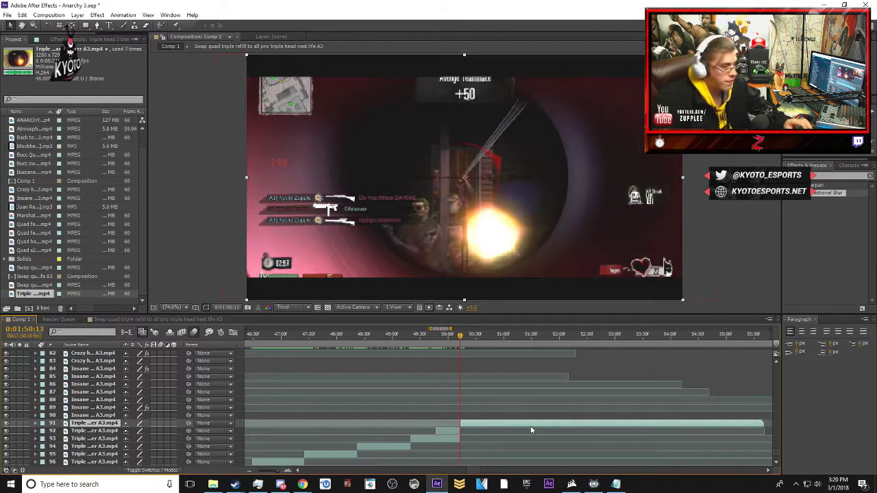
pyautogui.click(448, 434)
pyautogui.press('Delete')
# - Split the last Triple head segment at the 0:01:51:09 music marker and try sliding the new part earlier
pyautogui.moveTo(459, 334); pyautogui.dragTo(512, 346)
pyautogui.scroll(-1, 534, 394)
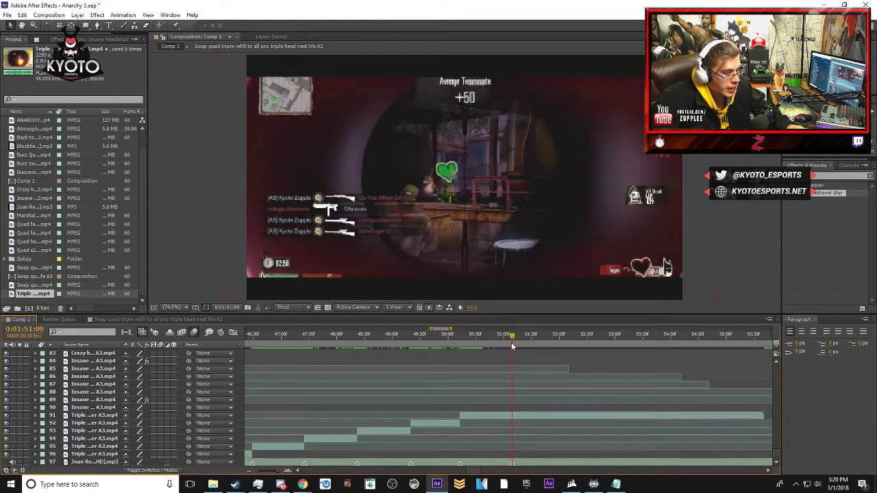
pyautogui.click(524, 415)
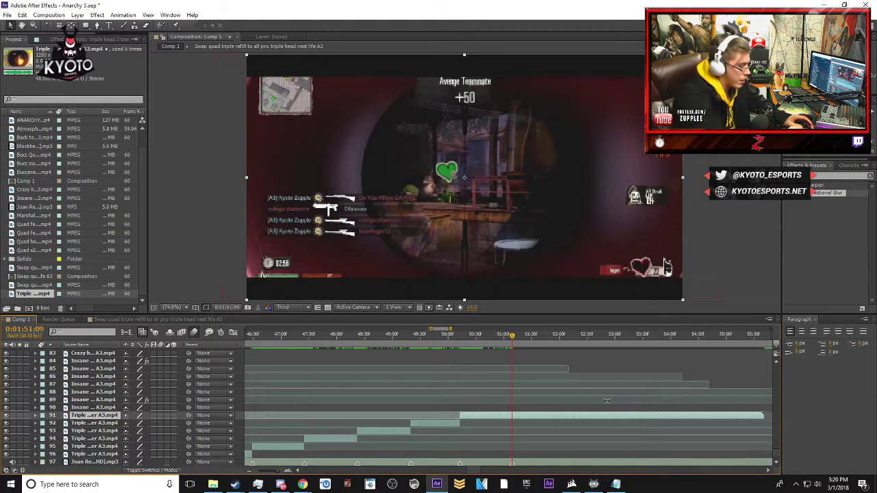
pyautogui.hotkey('ctrl', 'shift', 'd')
pyautogui.moveTo(565, 415); pyautogui.dragTo(545, 422)
pyautogui.scroll(-1, 546, 423)
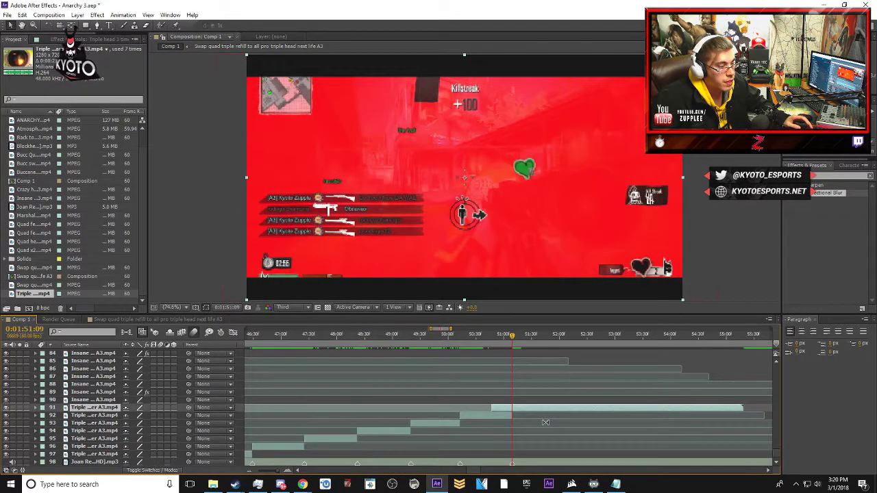
# - Return the split-off Triple head segment to its place so it starts at 0:01:51:09
pyautogui.moveTo(518, 410); pyautogui.dragTo(536, 410)
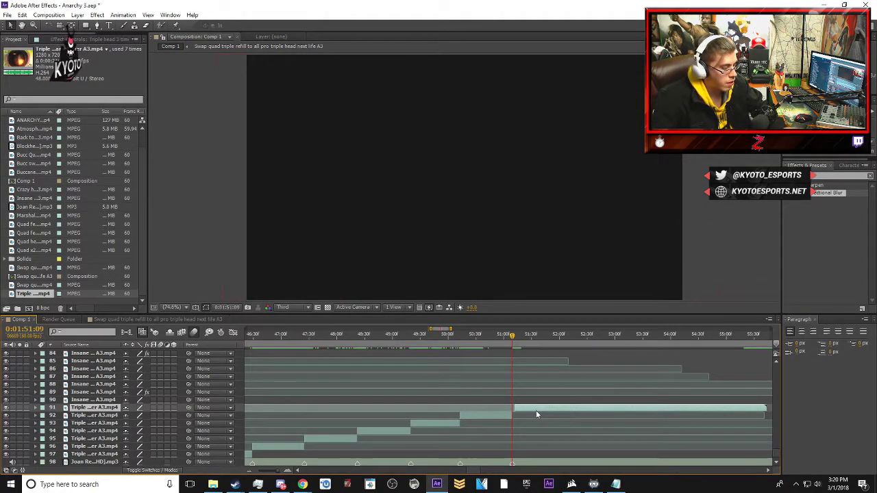
pyautogui.hotkey('ctrl', 'z')
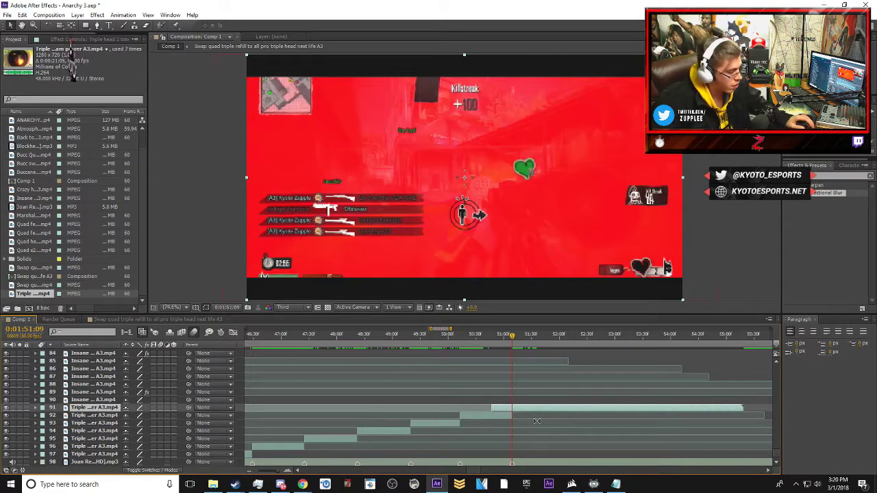
pyautogui.press('[')
pyautogui.press('-')
pyautogui.press('-')
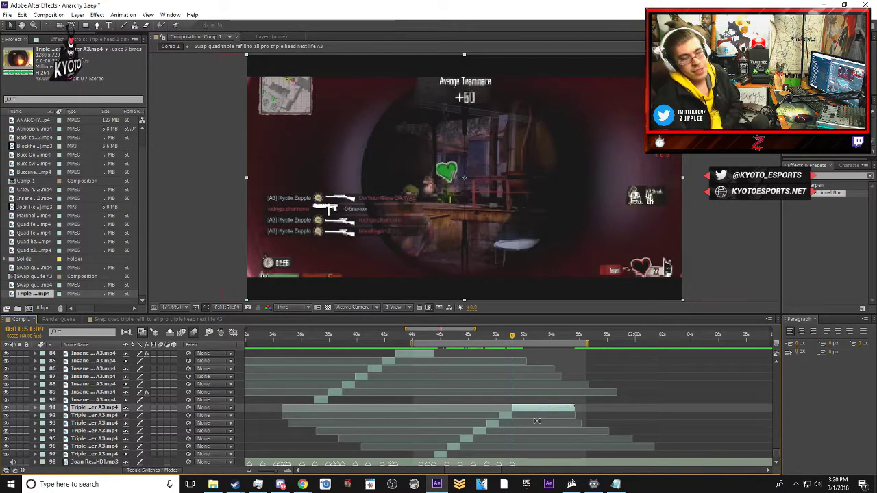
# - Preview the Triple head cuts against the Joan Red music track
pyautogui.press('space')
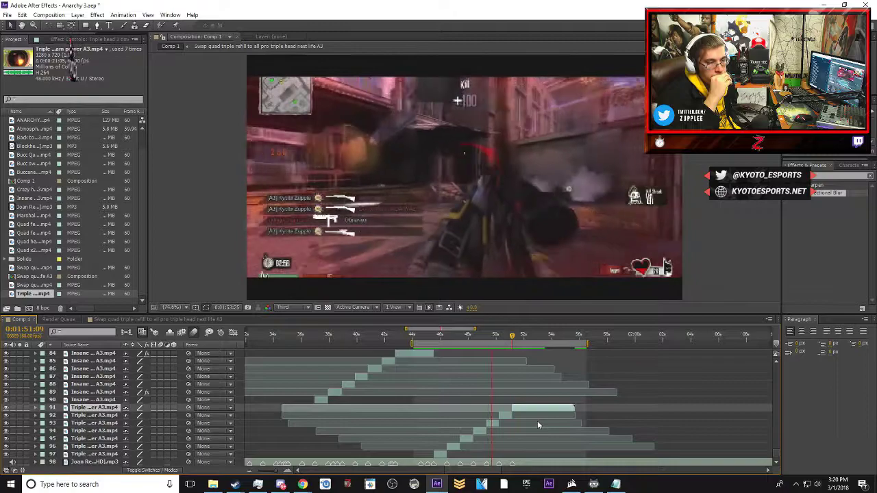
pyautogui.press('space')
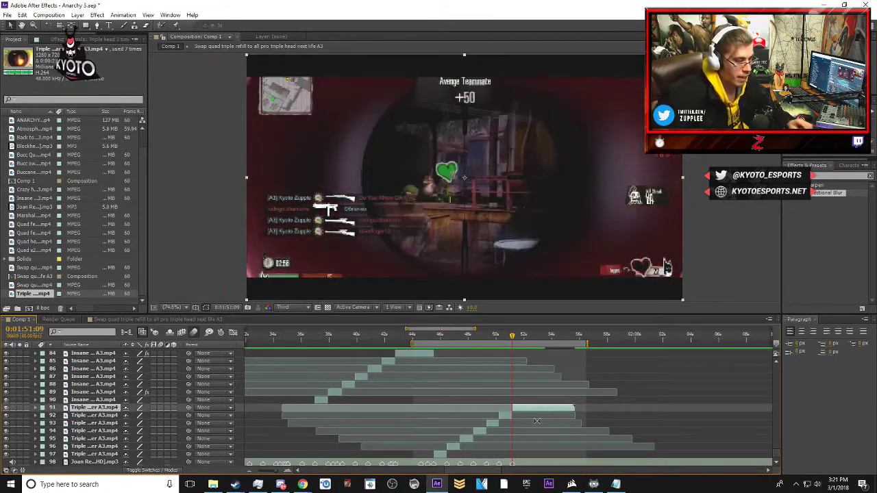
pyautogui.click(587, 465)
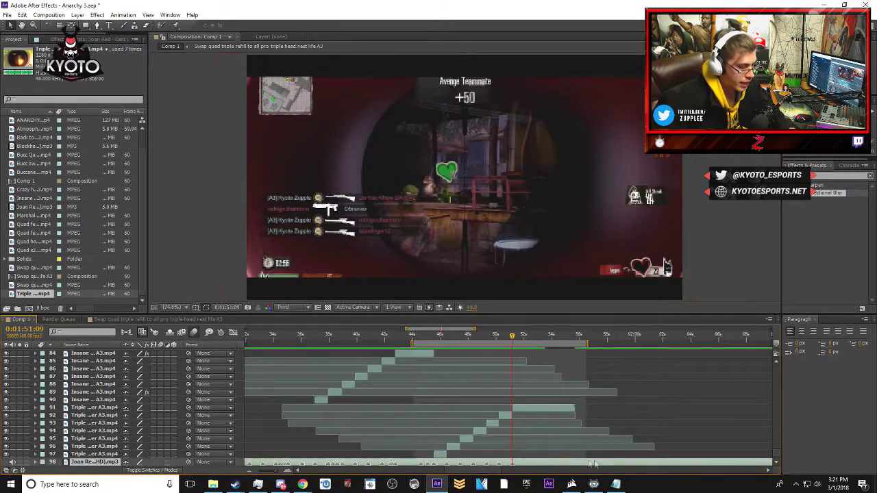
pyautogui.press('space')
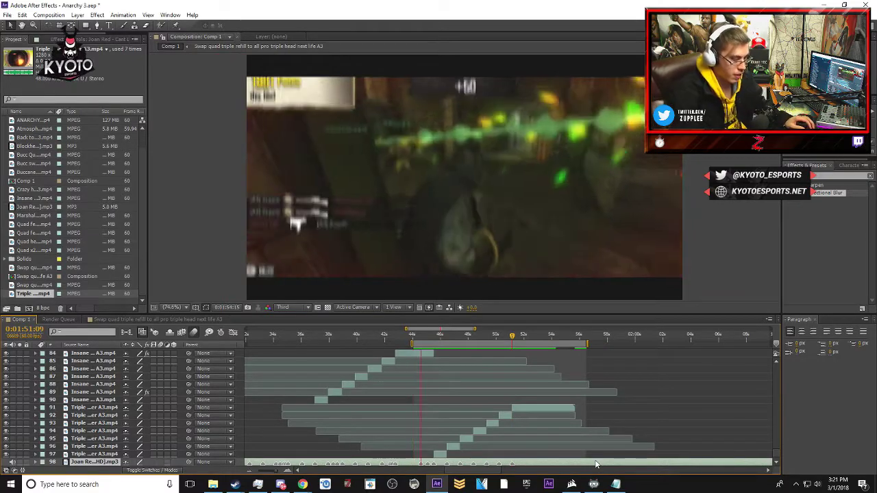
pyautogui.press('space')
# - Delete the segment after 0:01:51:09 and extend the previous Triple head segment over the gap
pyautogui.click(529, 409)
pyautogui.press('Delete')
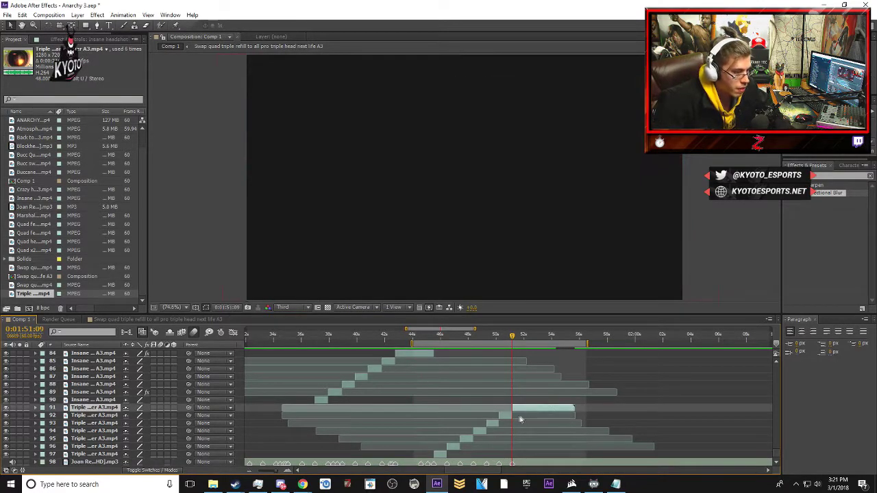
pyautogui.moveTo(512, 416); pyautogui.dragTo(564, 418)
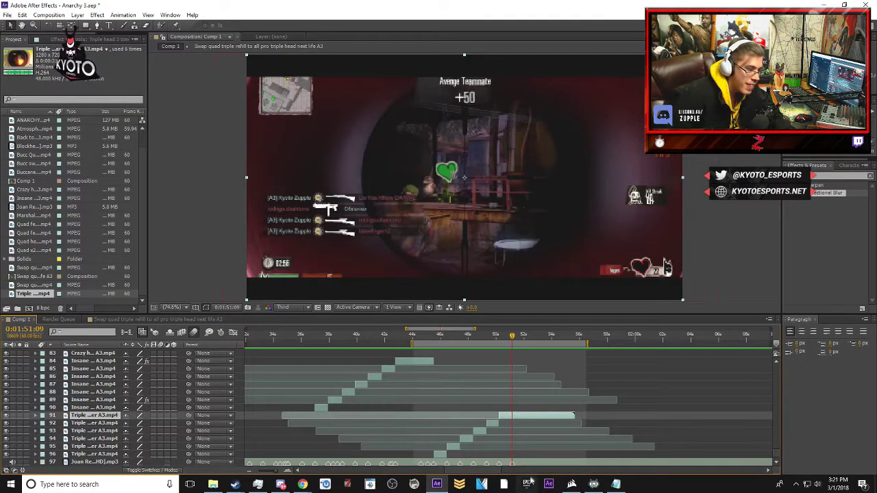
# - Preview the cuts with the Joan Red music layer selected, and save the project
pyautogui.click(645, 439)
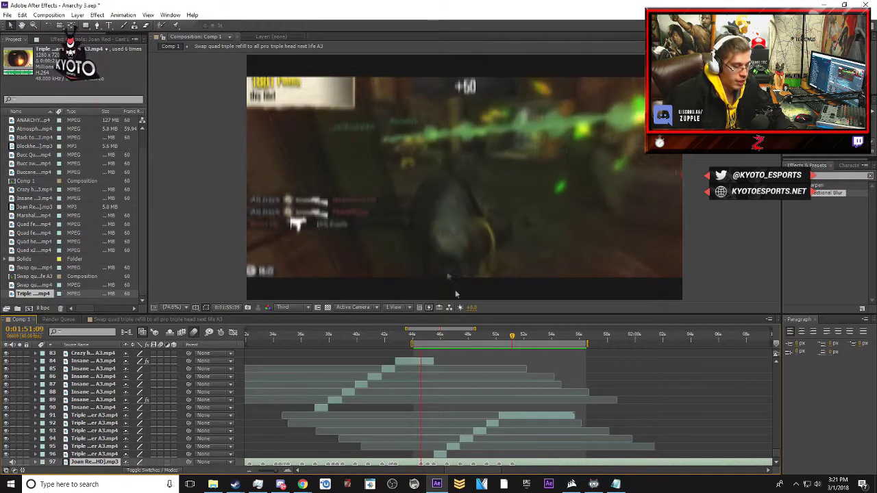
pyautogui.click(6, 15)
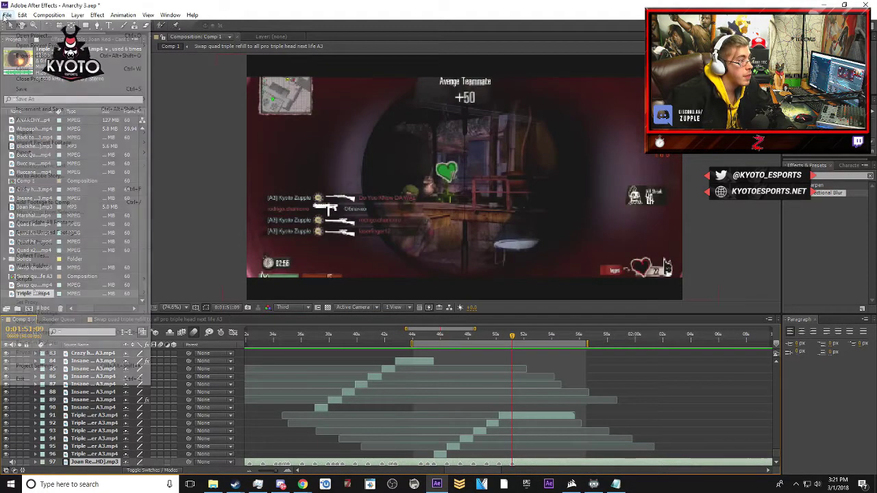
pyautogui.click(28, 94)
# - Mark the next music beat at 0:01:52:08 and trim the end of the last Triple head segment there
pyautogui.click(515, 335)
pyautogui.press('space')
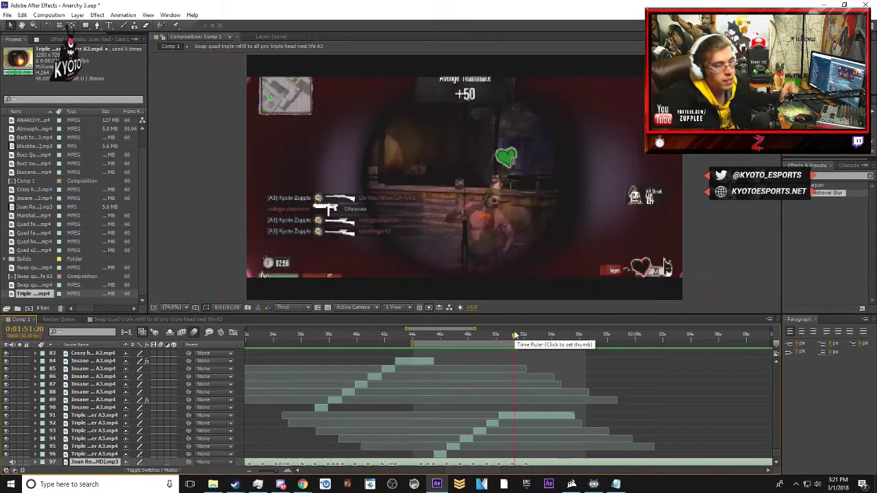
pyautogui.moveTo(516, 335)
pyautogui.mouseDown()
pyautogui.moveTo(503, 337)
pyautogui.moveTo(526, 338)
pyautogui.mouseUp()
pyautogui.press('=')
pyautogui.press('=')
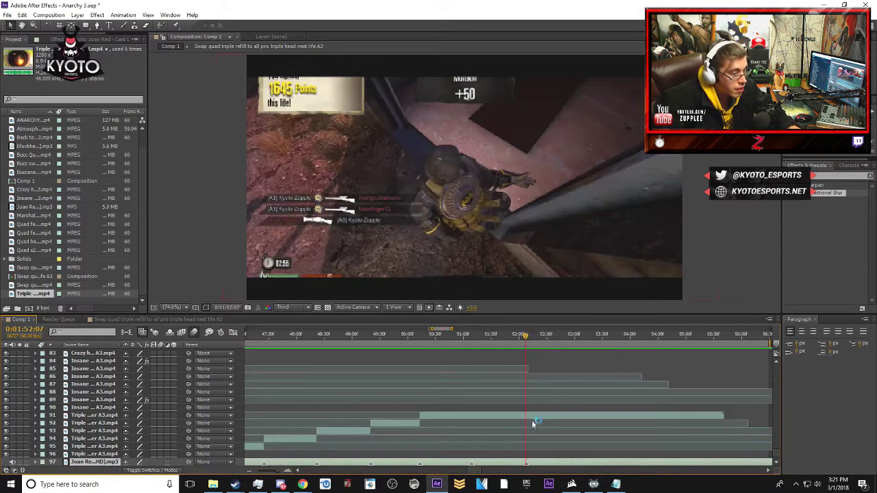
pyautogui.moveTo(527, 337); pyautogui.dragTo(527, 339)
pyautogui.click(541, 416)
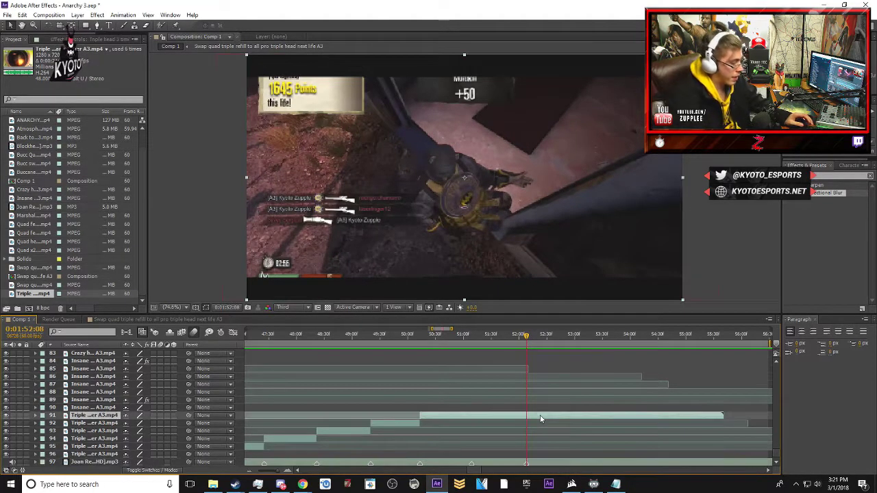
pyautogui.hotkey('alt', ']')
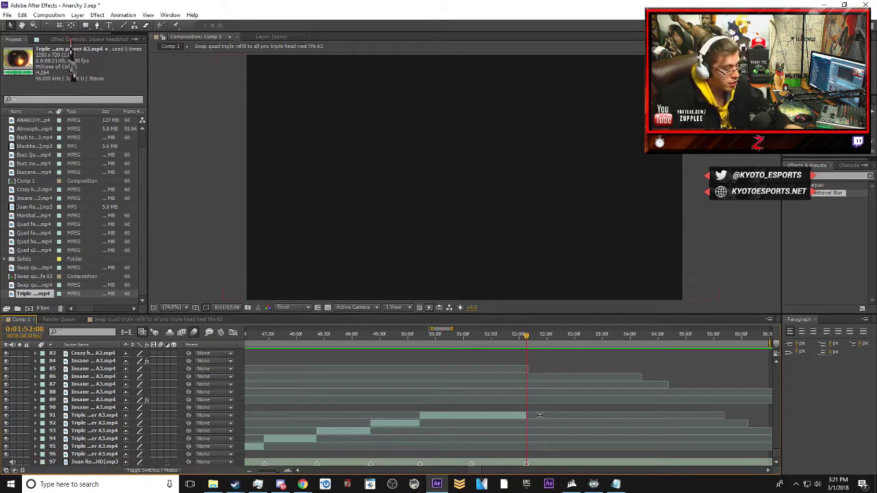
# - Replay the start of the Triple head sequence and mark extra beats on the music layer just after 0:01:46:00
pyautogui.moveTo(525, 337); pyautogui.dragTo(521, 337)
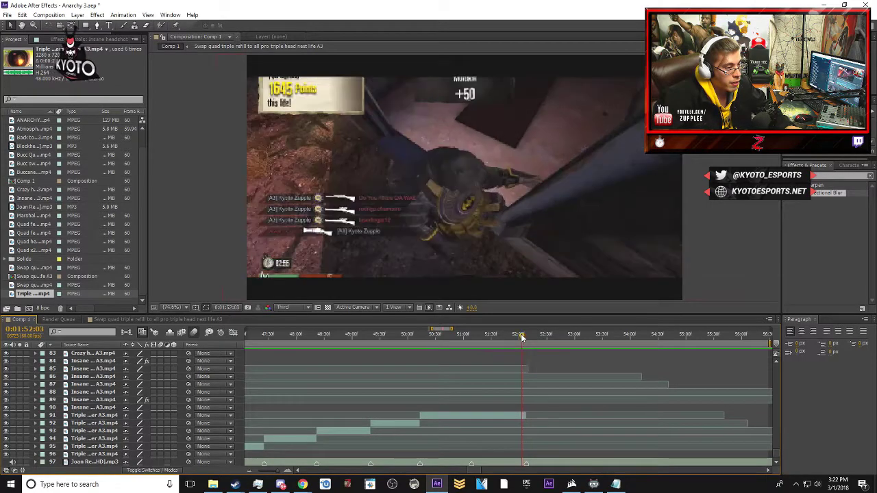
pyautogui.press('-')
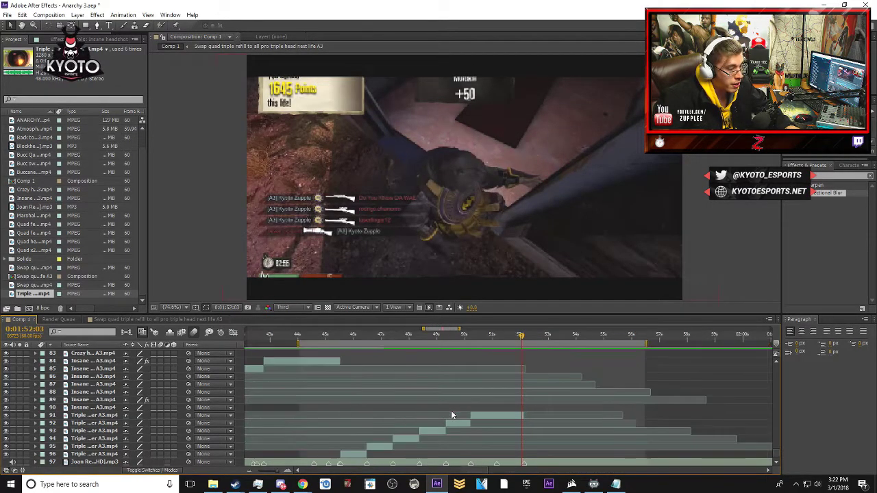
pyautogui.moveTo(342, 336); pyautogui.dragTo(350, 337)
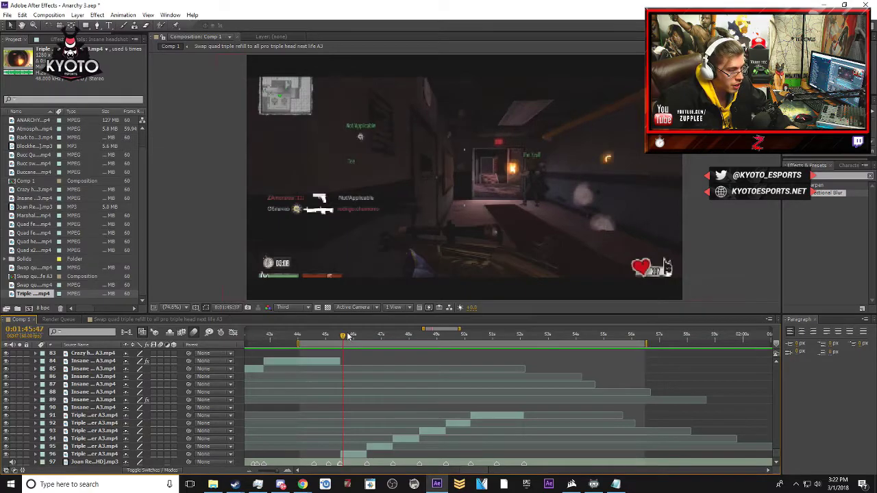
pyautogui.click(435, 465)
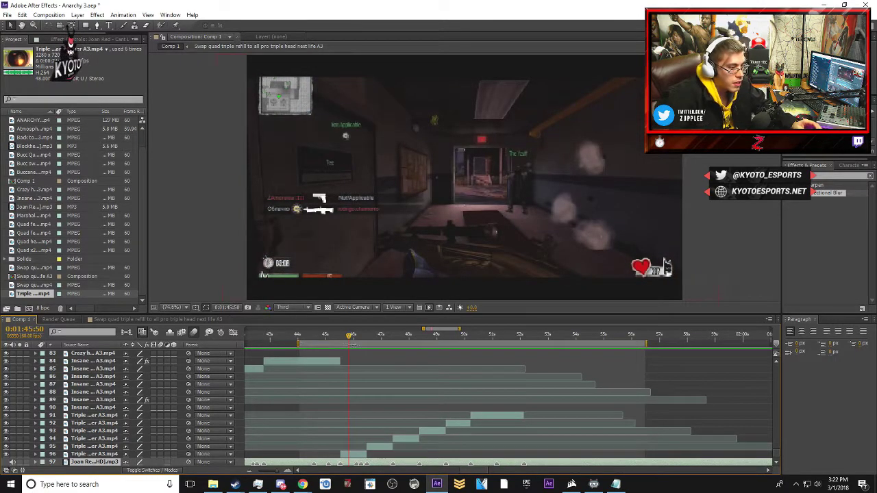
pyautogui.moveTo(351, 338); pyautogui.dragTo(356, 338)
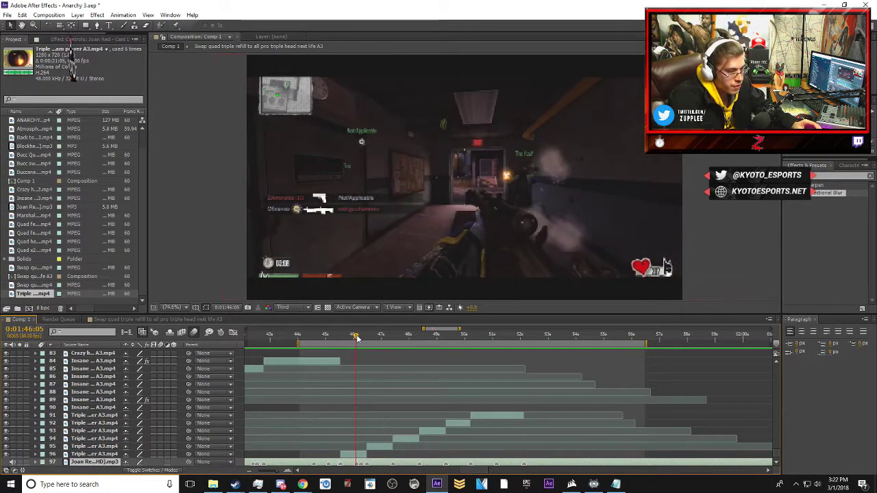
pyautogui.press('KP_0')
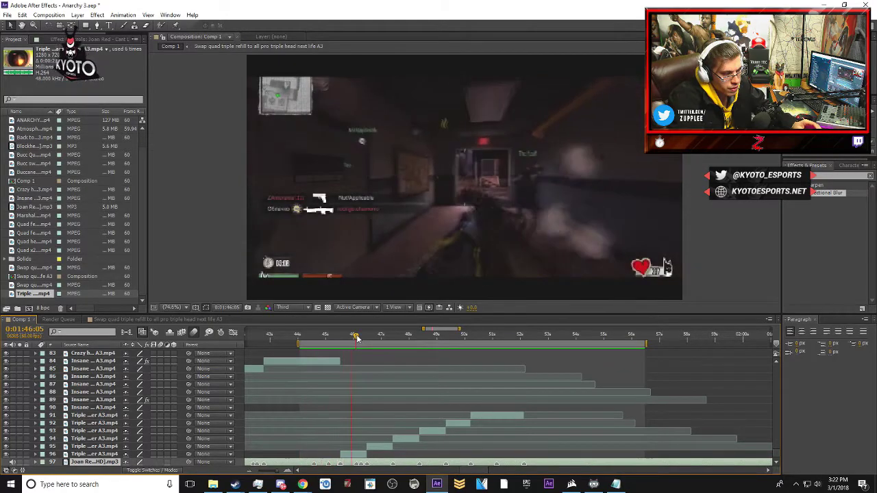
pyautogui.press('space')
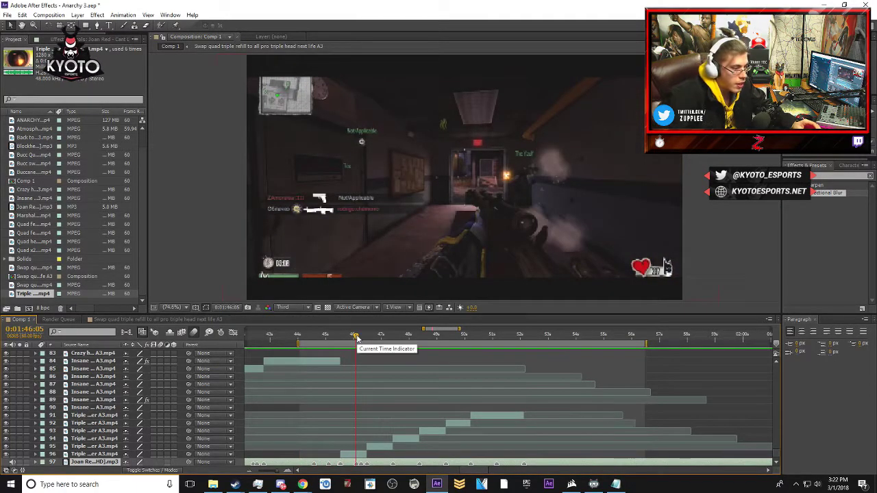
# - Delete the two extra music markers just after 0:01:46:00
pyautogui.rightClick(362, 465)
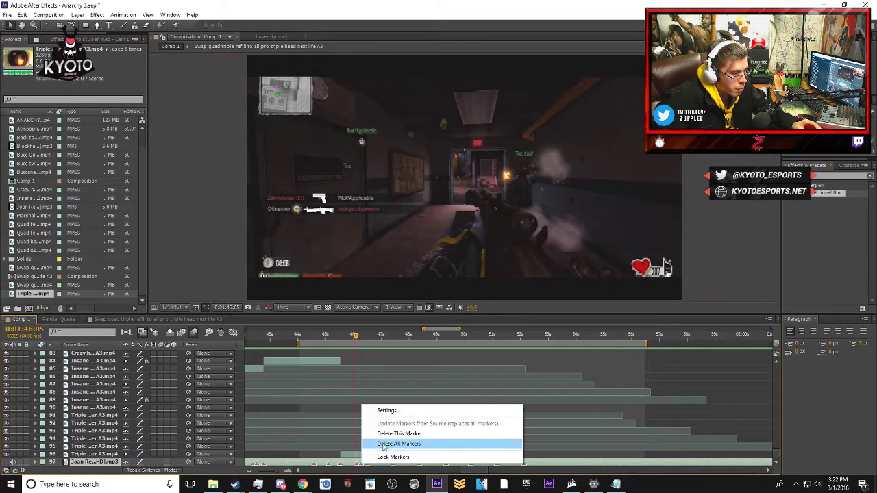
pyautogui.click(387, 434)
pyautogui.rightClick(356, 466)
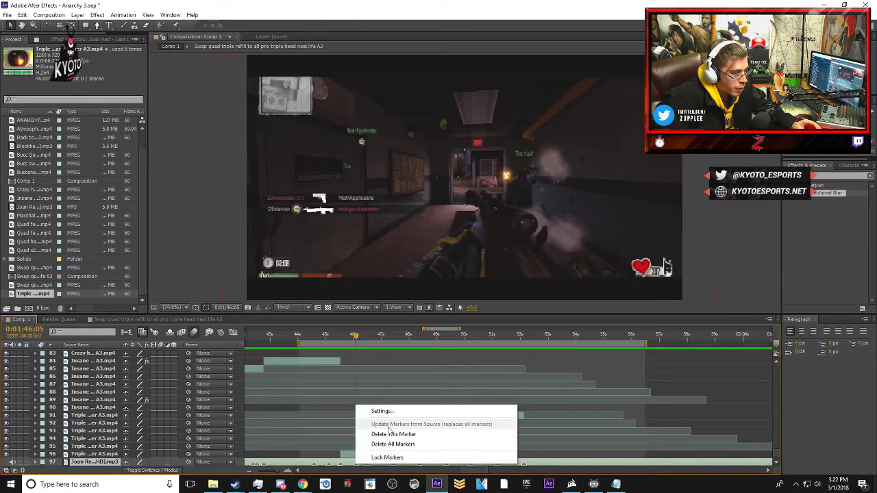
pyautogui.click(425, 432)
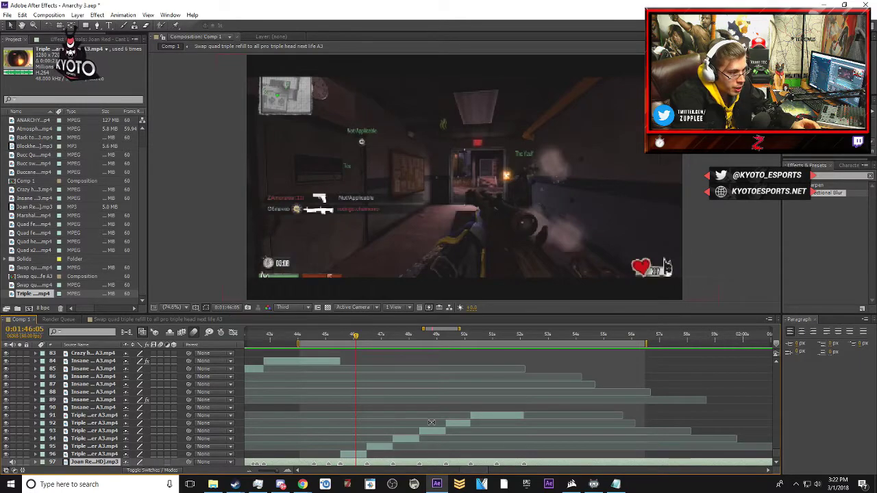
# - Play the section again and mark three beats on the music layer between 0:01:46:00 and 0:01:46:30
pyautogui.press('space')
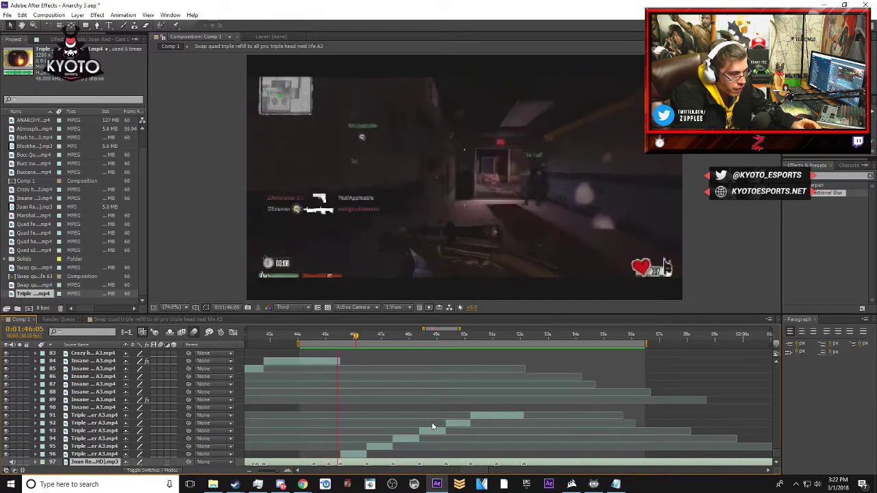
pyautogui.press('KP_Multiply')
pyautogui.press('KP_Multiply')
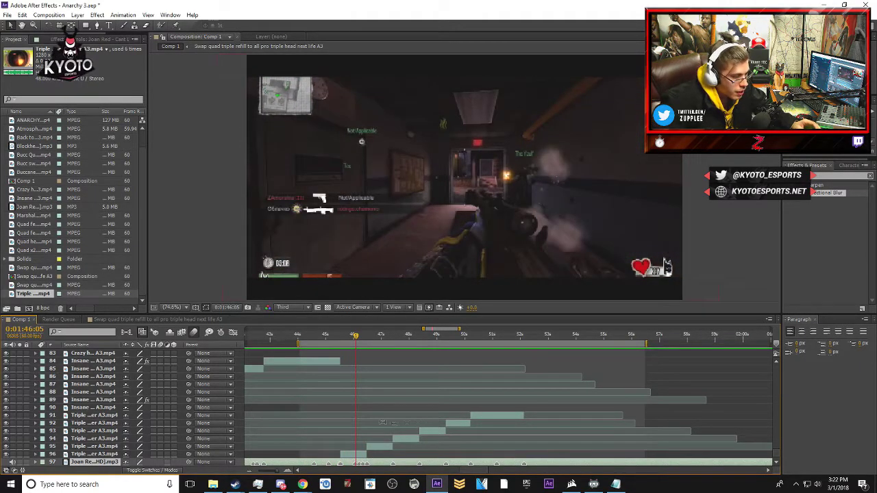
pyautogui.press('=')
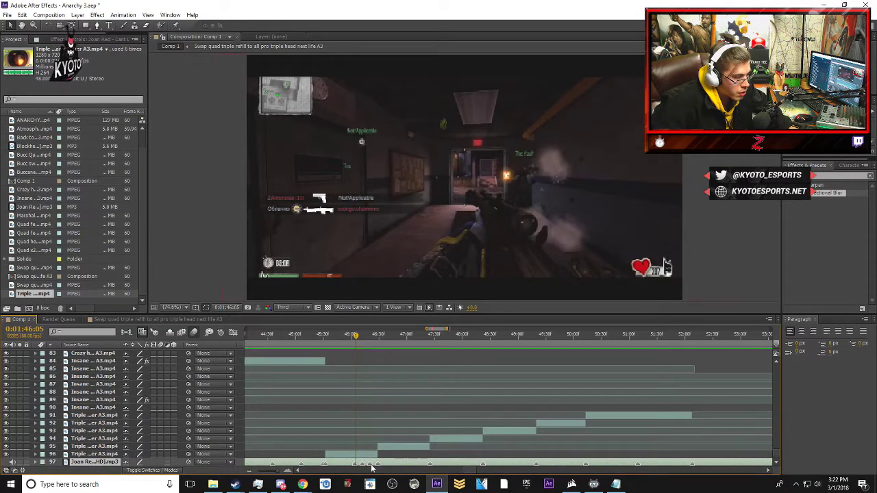
# - Move on to 0:01:46:37 and preview the music to mark the following beats on its layer
pyautogui.press('-')
pyautogui.moveTo(356, 337); pyautogui.dragTo(371, 340)
pyautogui.press('KP_0')
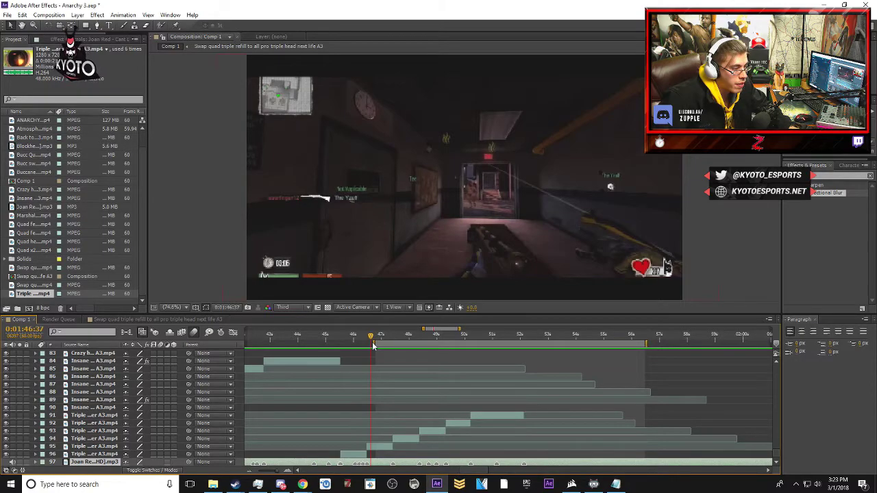
# - Set the work area to start at 0:01:48:00 and preview the music from there
pyautogui.moveTo(374, 344); pyautogui.dragTo(405, 345)
pyautogui.click(418, 338)
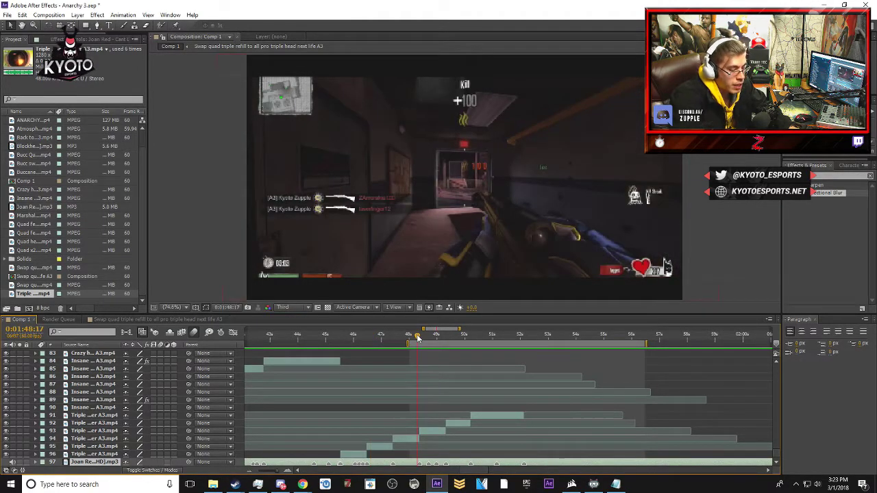
pyautogui.press('space')
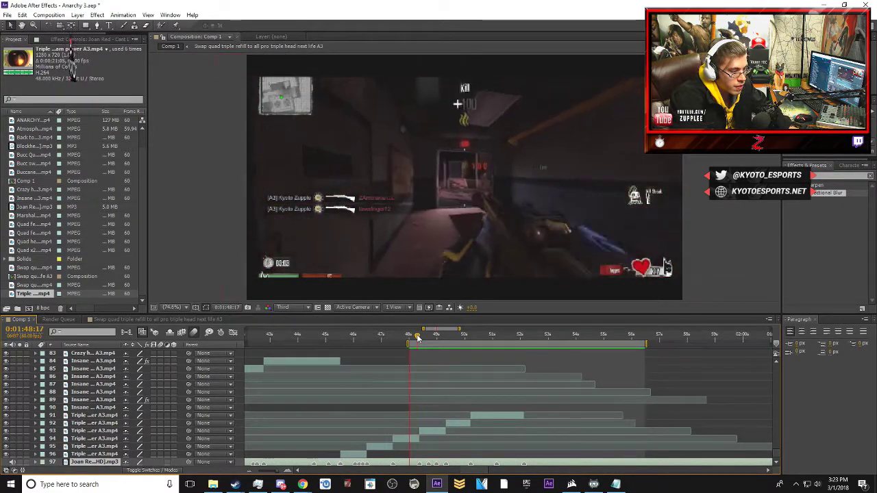
# - Preview the cuts around 0:01:50:22, return to 0:01:48:59, and extend the work area back to about 0:01:45:30
pyautogui.press('space')
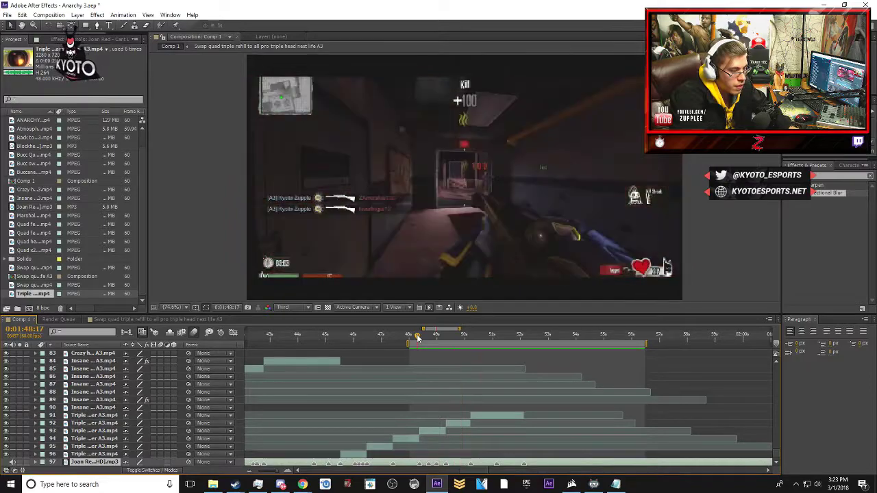
pyautogui.moveTo(416, 336); pyautogui.dragTo(477, 344)
pyautogui.press('space')
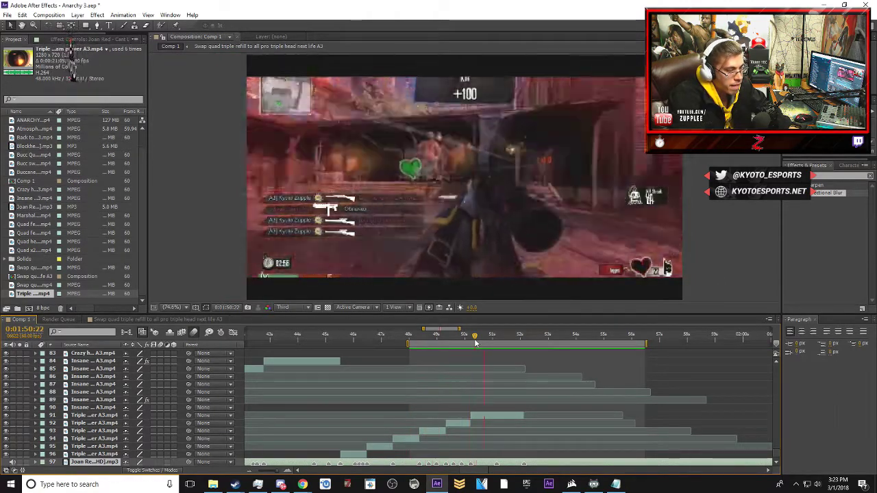
pyautogui.press('space')
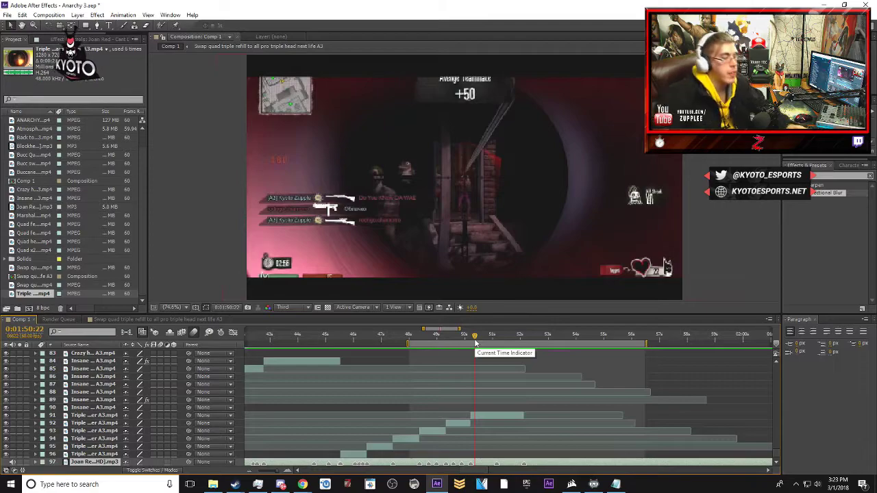
pyautogui.click(437, 339)
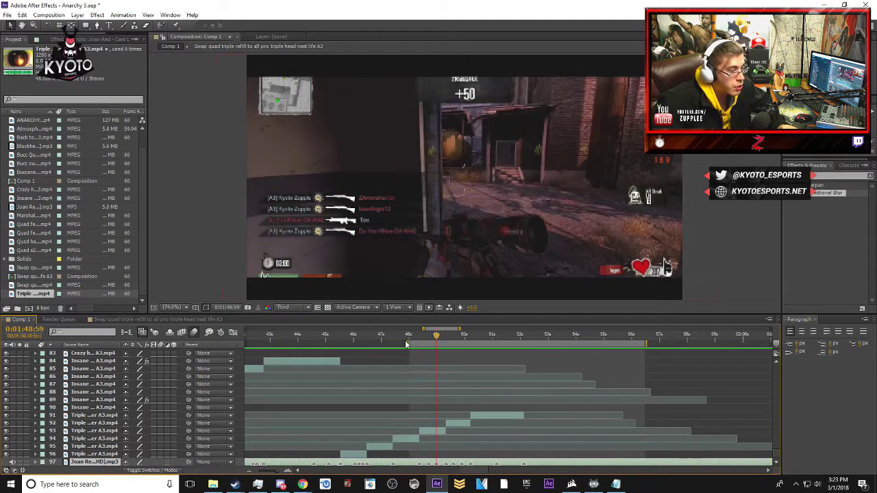
pyautogui.moveTo(409, 343); pyautogui.dragTo(336, 344)
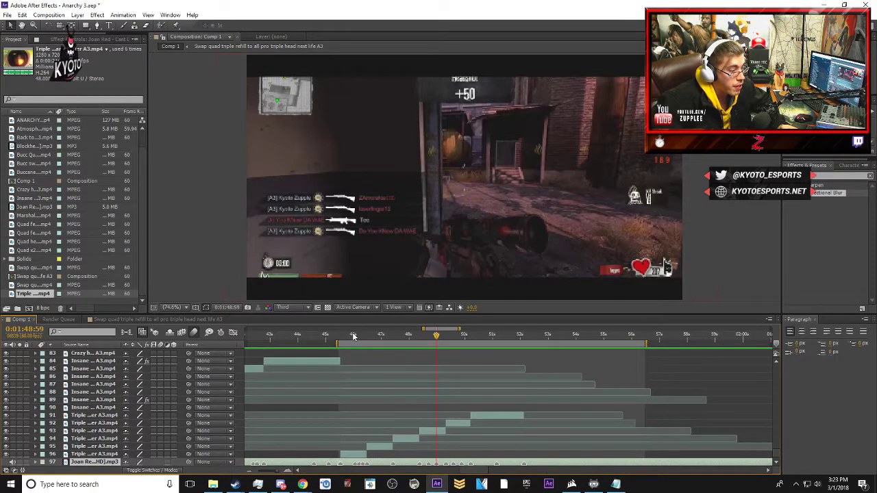
# - Open the transform properties of the first Triple head clip (layer 96) and start keyframing its Opacity at 0:01:45:58 with 100%
pyautogui.click(353, 335)
pyautogui.press('=')
pyautogui.press('=')
pyautogui.click(364, 453)
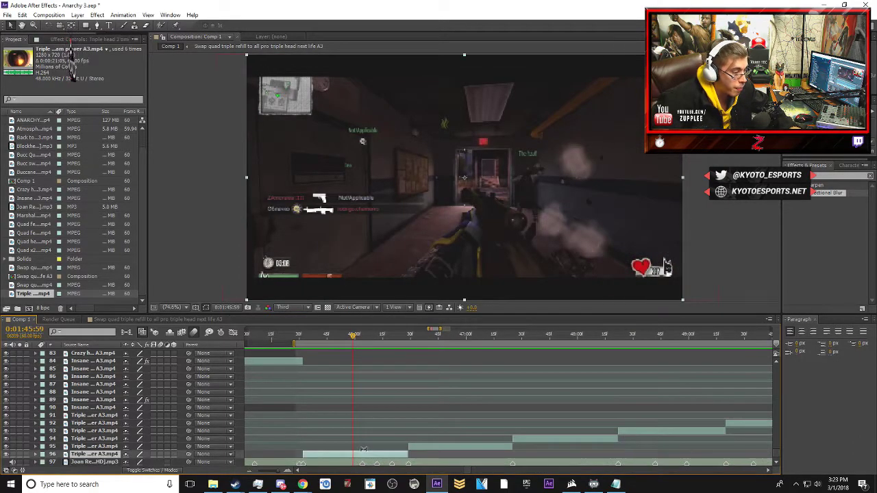
pyautogui.click(42, 455)
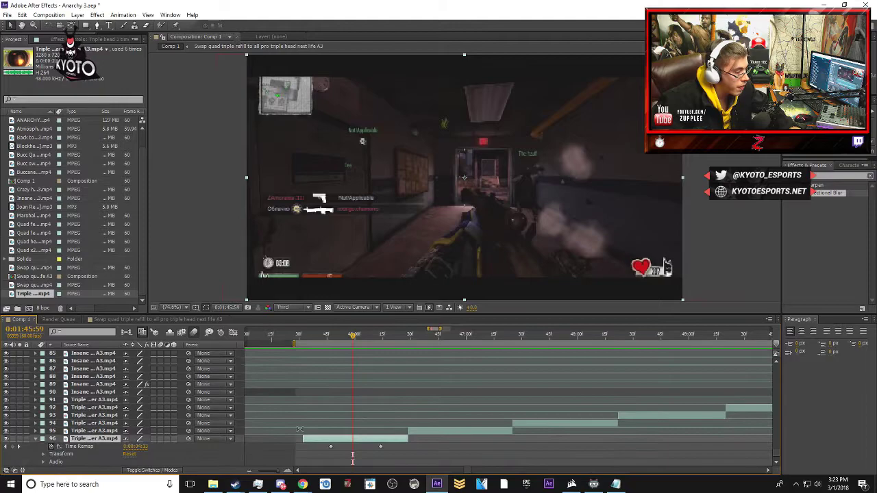
pyautogui.click(43, 447)
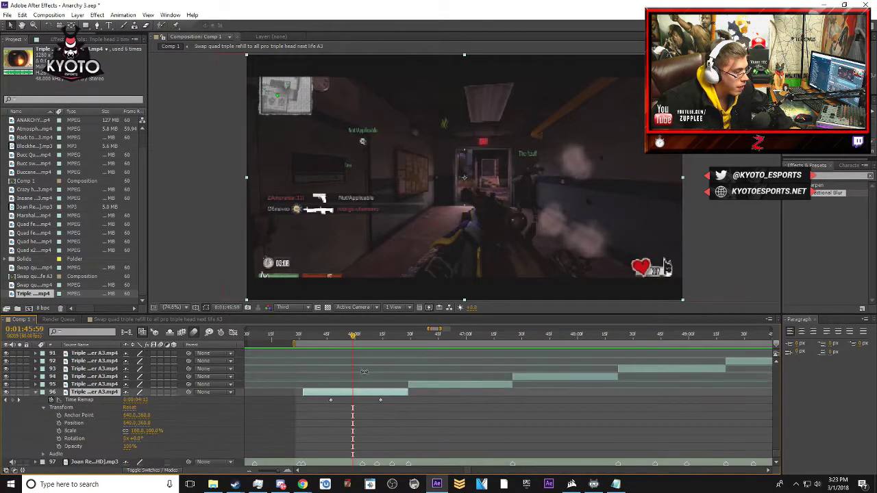
pyautogui.moveTo(353, 340); pyautogui.dragTo(349, 337)
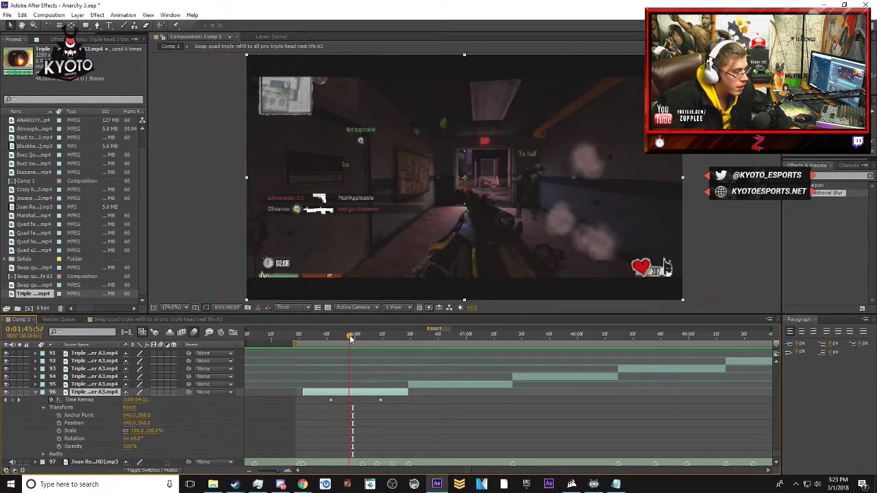
pyautogui.click(59, 446)
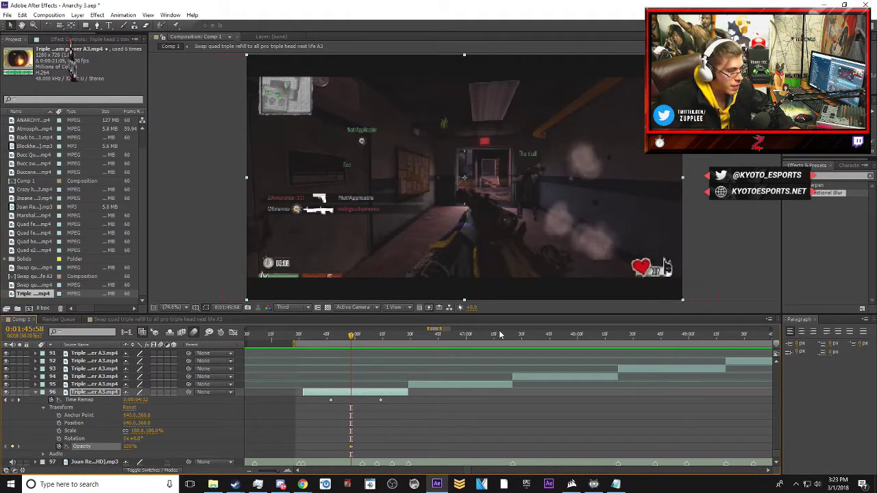
# - Keyframe the clip's Opacity to 50% at 0:01:46:03 and back to 100% at the beat on 0:01:46:04
pyautogui.press('=')
pyautogui.moveTo(351, 337); pyautogui.dragTo(370, 337)
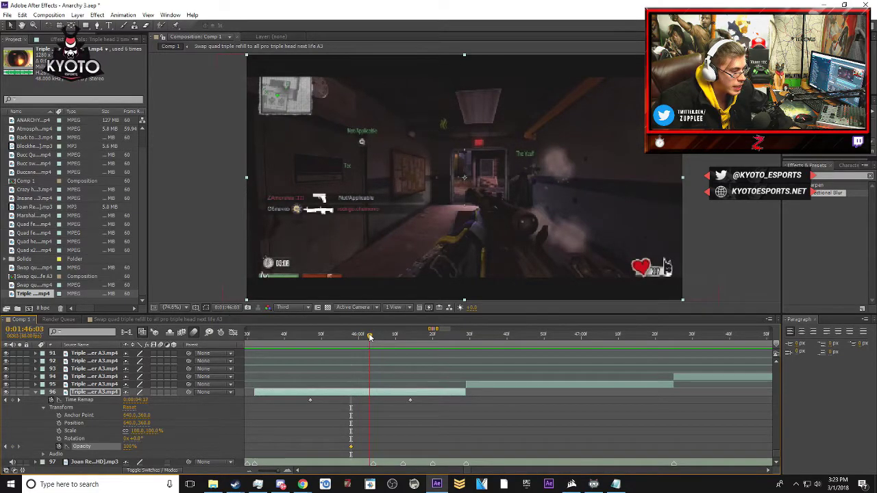
pyautogui.click(129, 446)
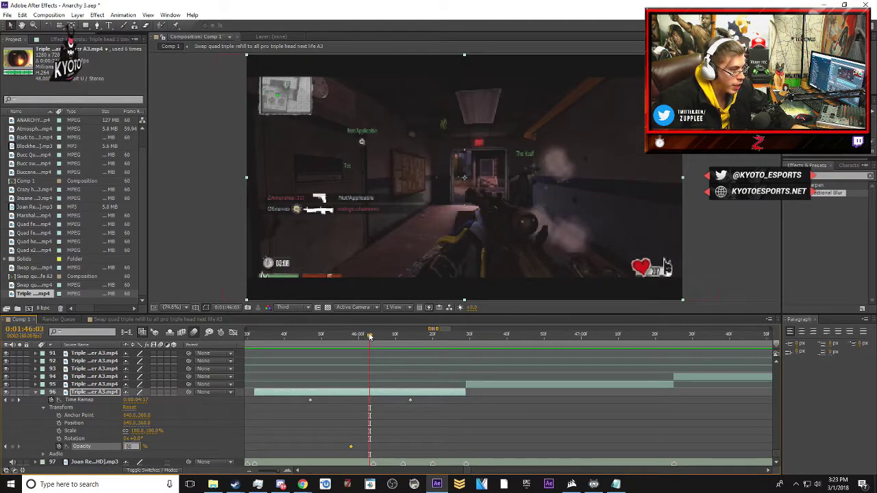
pyautogui.write('50')
pyautogui.moveTo(370, 338); pyautogui.dragTo(373, 336)
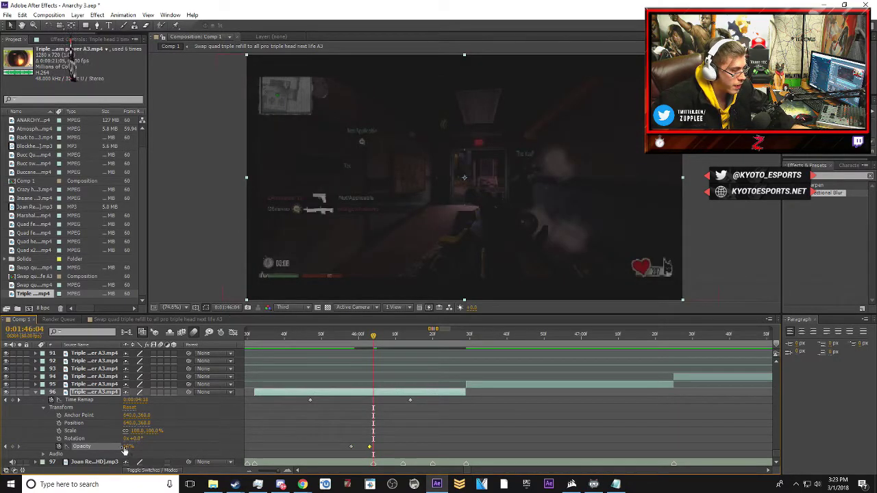
pyautogui.moveTo(126, 447); pyautogui.dragTo(367, 376)
# - Keyframe the clip's Opacity to 50% at 0:01:46:11 and back to 100% at 0:01:46:12
pyautogui.moveTo(373, 338); pyautogui.dragTo(402, 337)
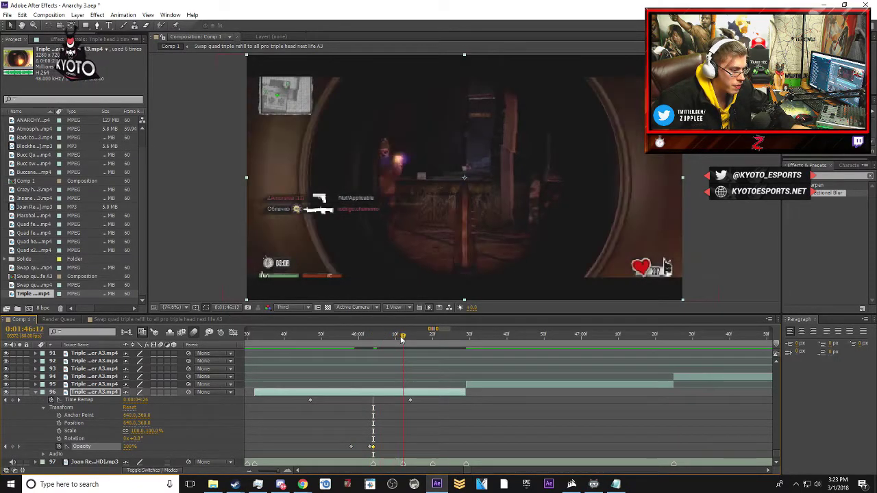
pyautogui.click(130, 446)
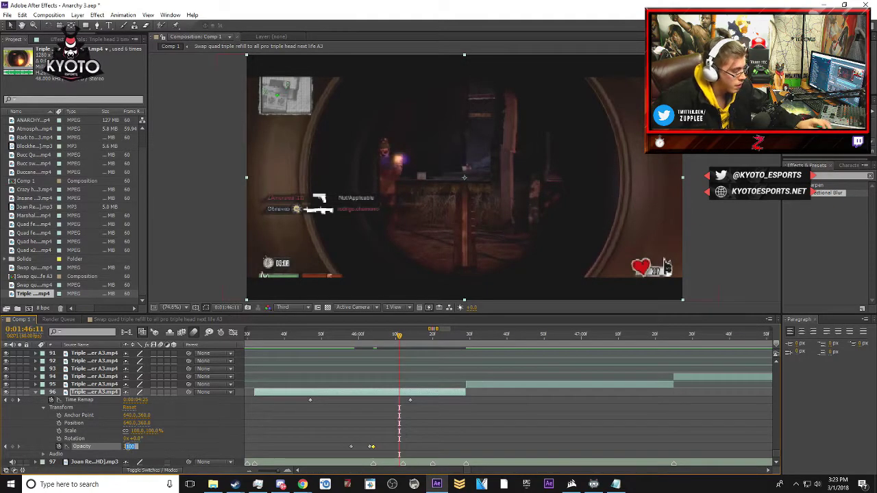
pyautogui.write('5')
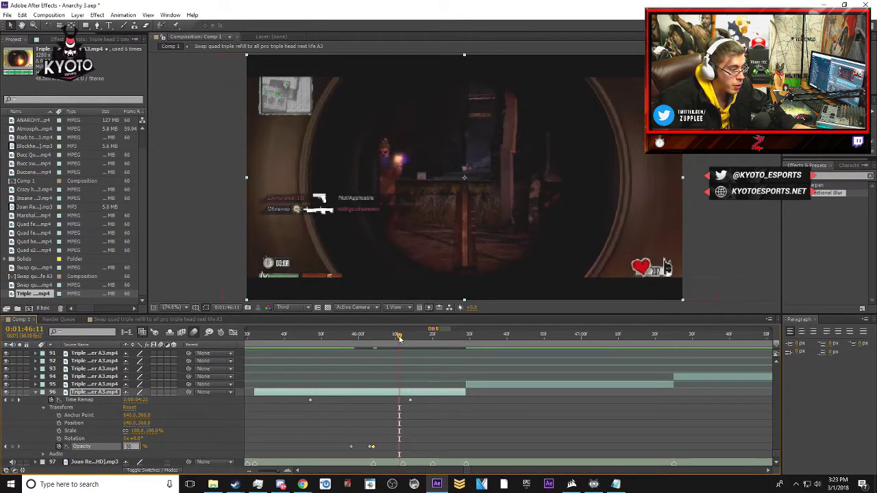
pyautogui.write('0')
pyautogui.moveTo(400, 339); pyautogui.dragTo(403, 338)
pyautogui.moveTo(130, 447); pyautogui.dragTo(163, 446)
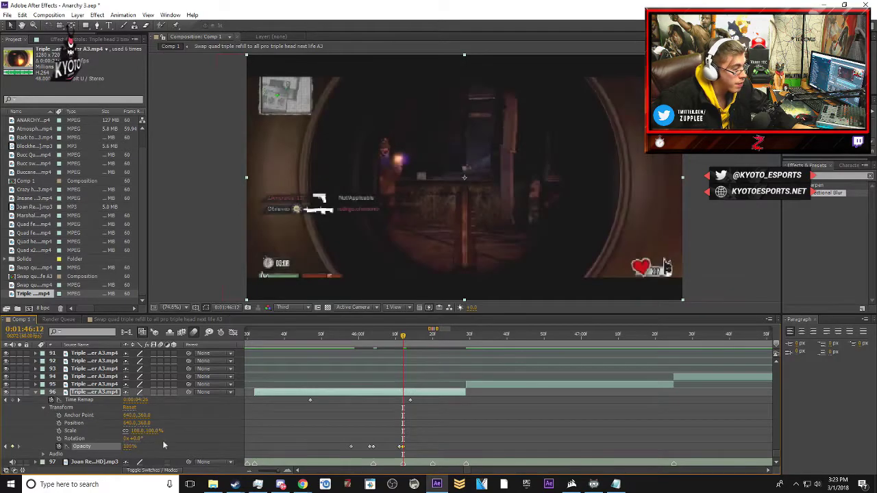
# - Keyframe the clip's Opacity to 50% at 0:01:46:19 and back to 100% at 0:01:46:20
pyautogui.moveTo(403, 336); pyautogui.dragTo(429, 335)
pyautogui.write('5')
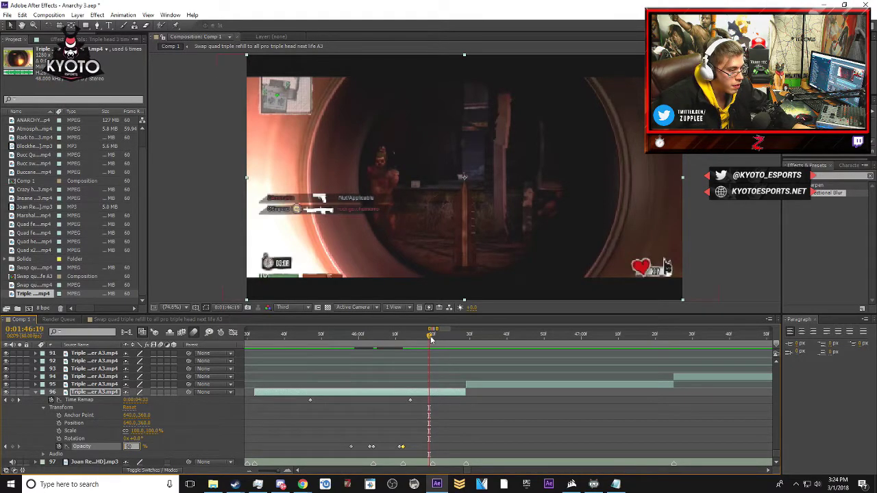
pyautogui.write('0')
pyautogui.moveTo(431, 338); pyautogui.dragTo(433, 337)
pyautogui.moveTo(127, 449); pyautogui.dragTo(192, 437)
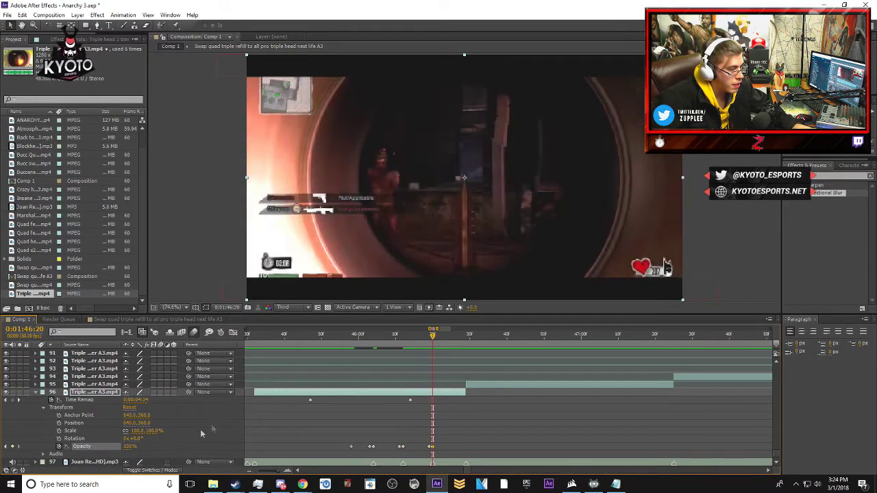
# - Keyframe the clip's Opacity to 50% at 0:01:46:28, move to 0:01:46:29, and collapse the layer's properties
pyautogui.moveTo(439, 336); pyautogui.dragTo(463, 334)
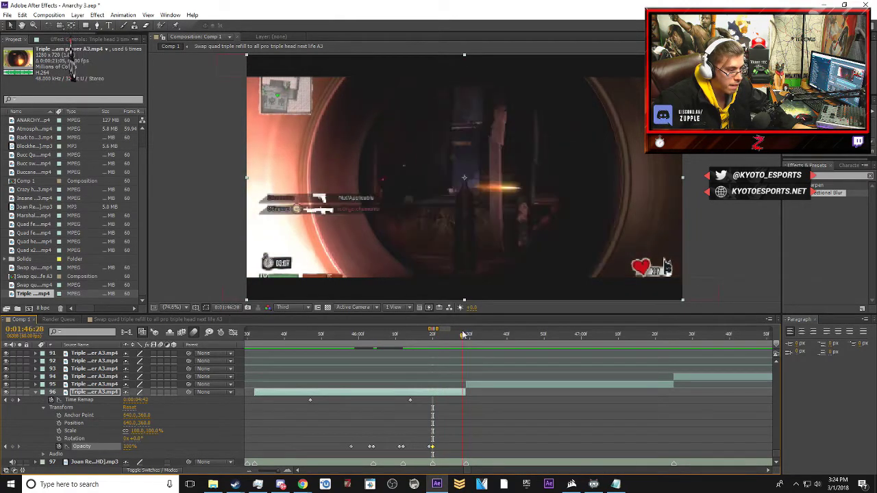
pyautogui.click(129, 446)
pyautogui.write('5')
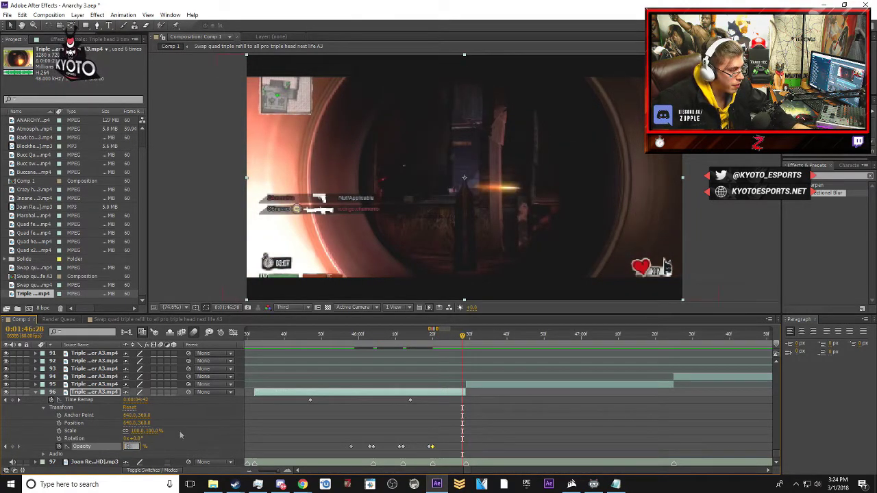
pyautogui.write('0')
pyautogui.moveTo(463, 337); pyautogui.dragTo(466, 337)
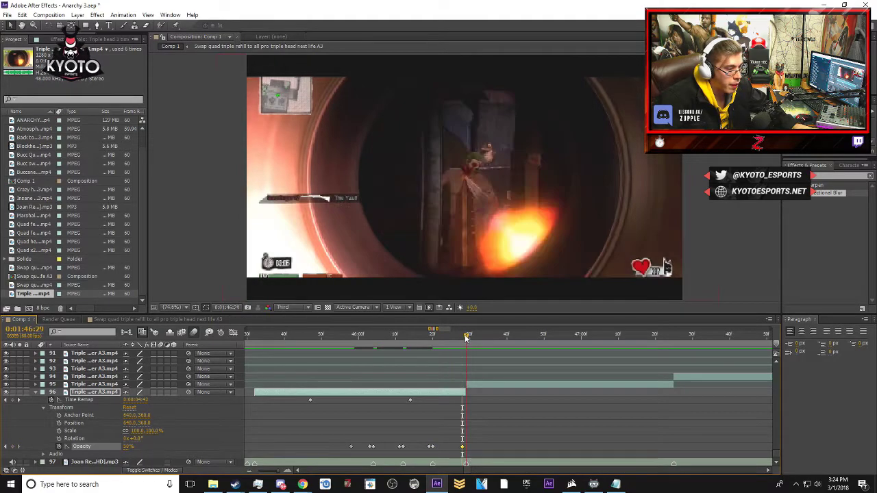
pyautogui.click(36, 392)
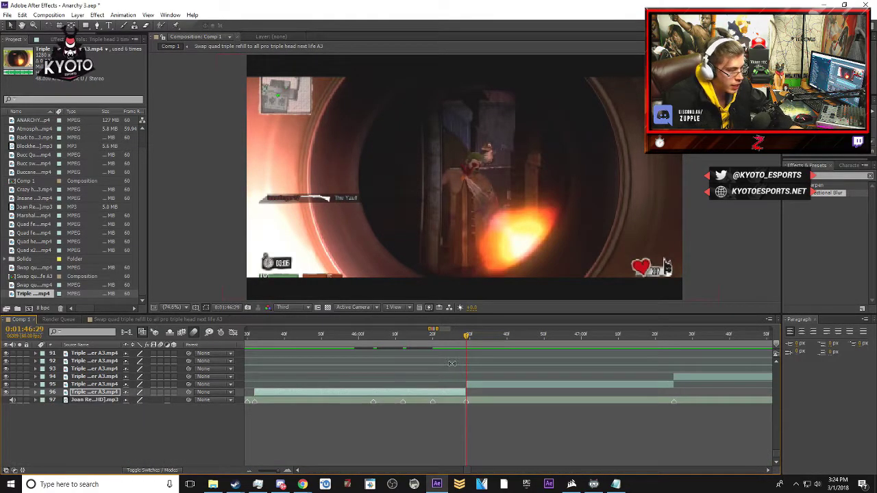
# - Preview the opacity flashes of the first Triple head clip against the music
pyautogui.press('-')
pyautogui.press('-')
pyautogui.press('-')
pyautogui.press('KP_0')
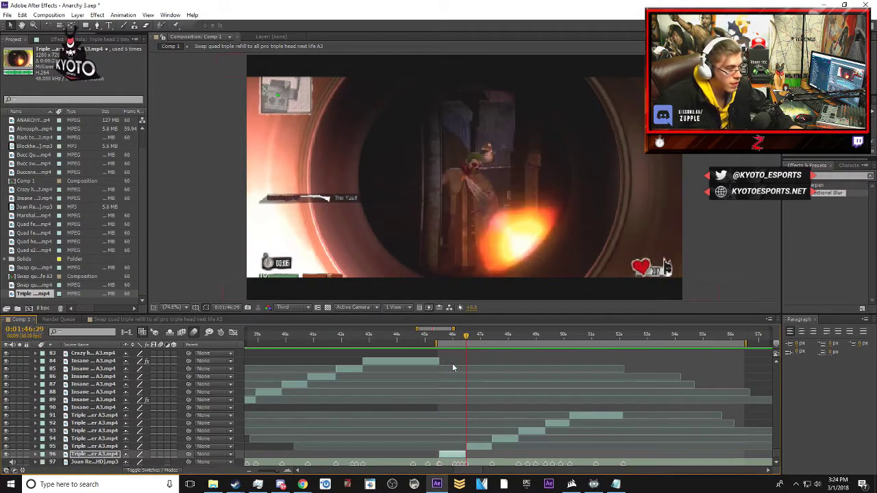
pyautogui.press('-')
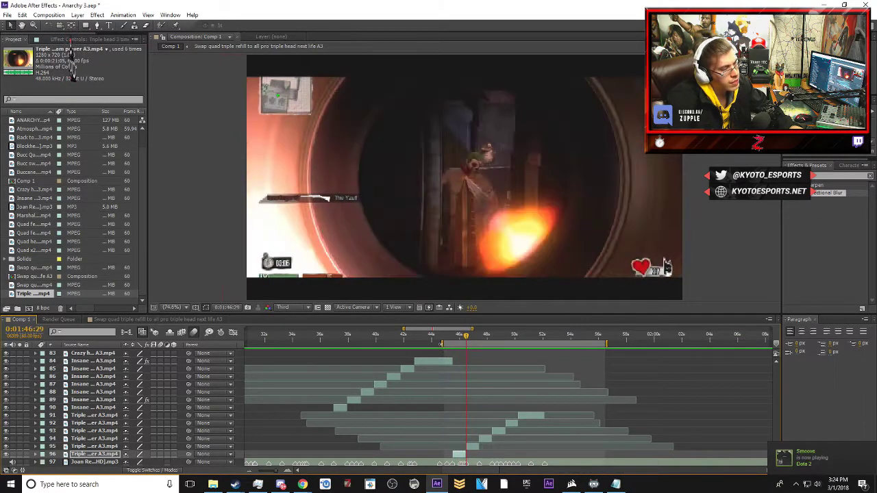
pyautogui.press('=')
pyautogui.press('=')
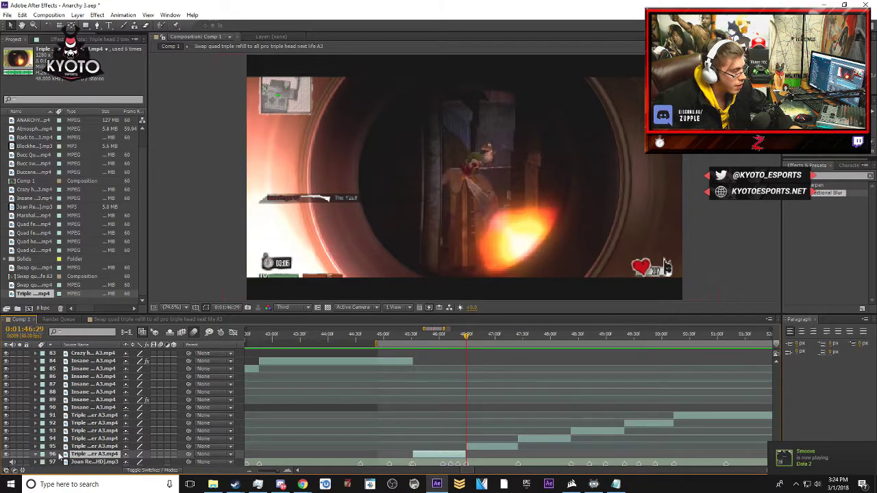
# - Remove all Opacity keyframes from the first Triple head clip (layer 96) and leave its Opacity at 100%
pyautogui.click(36, 455)
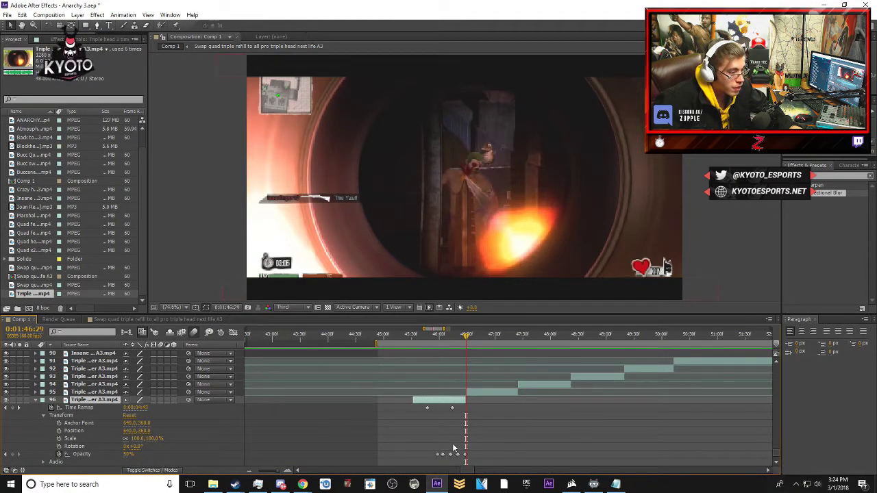
pyautogui.scroll(-1, 329, 449)
pyautogui.click(73, 447)
pyautogui.moveTo(128, 447); pyautogui.dragTo(236, 445)
pyautogui.click(242, 446)
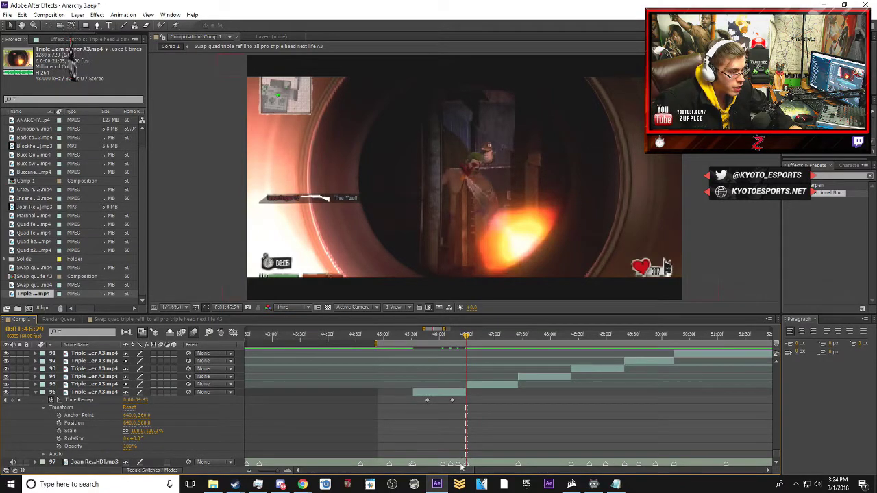
# - Delete the three music markers at 0:01:46:20, 0:01:46:12 and 0:01:46:04 from the Joan Red music layer
pyautogui.rightClick(461, 465)
pyautogui.click(490, 433)
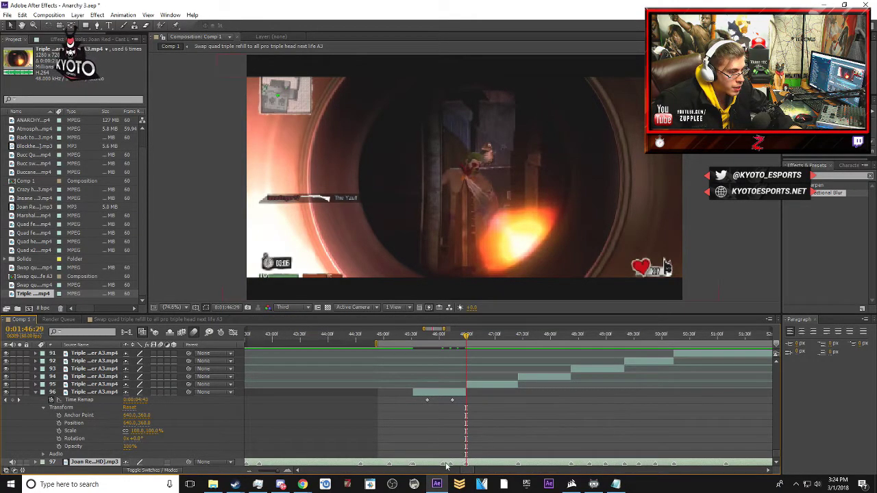
pyautogui.rightClick(453, 465)
pyautogui.click(482, 434)
pyautogui.rightClick(444, 466)
pyautogui.click(482, 434)
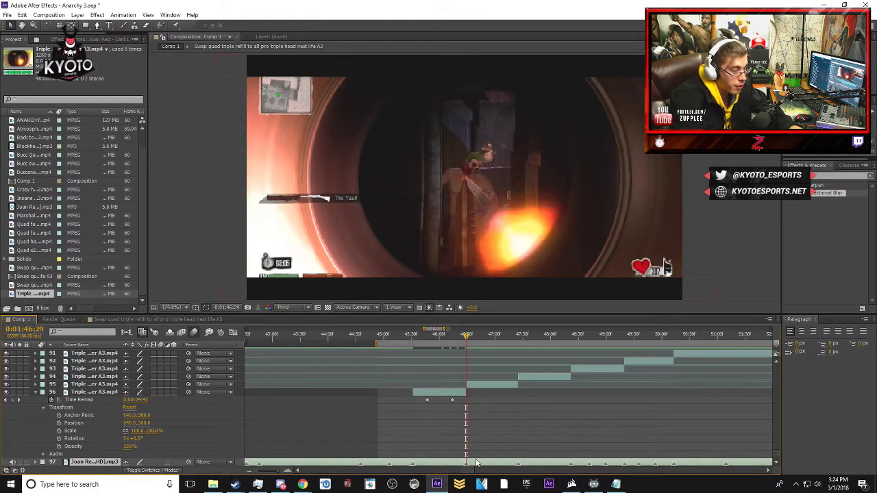
# - Select the Joan Red music layer and preview the section again from the start of the work area
pyautogui.scroll(20, 476, 464)
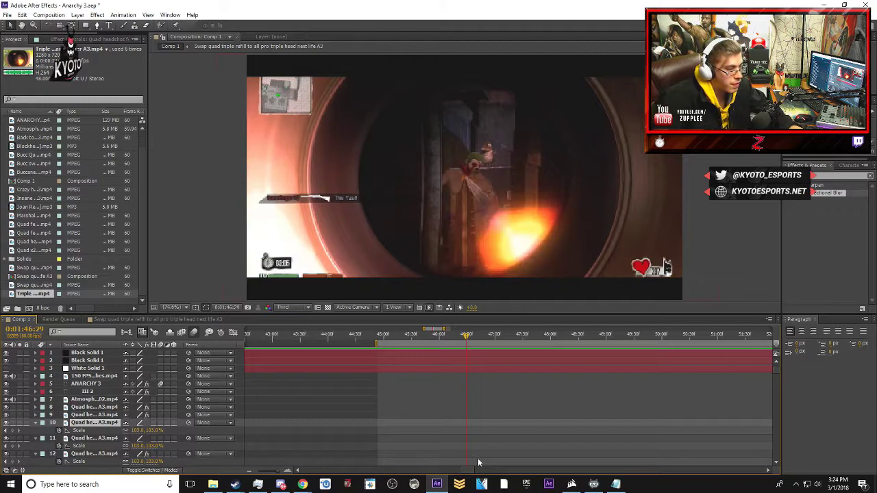
pyautogui.scroll(-8, 482, 432)
pyautogui.scroll(-15, 489, 433)
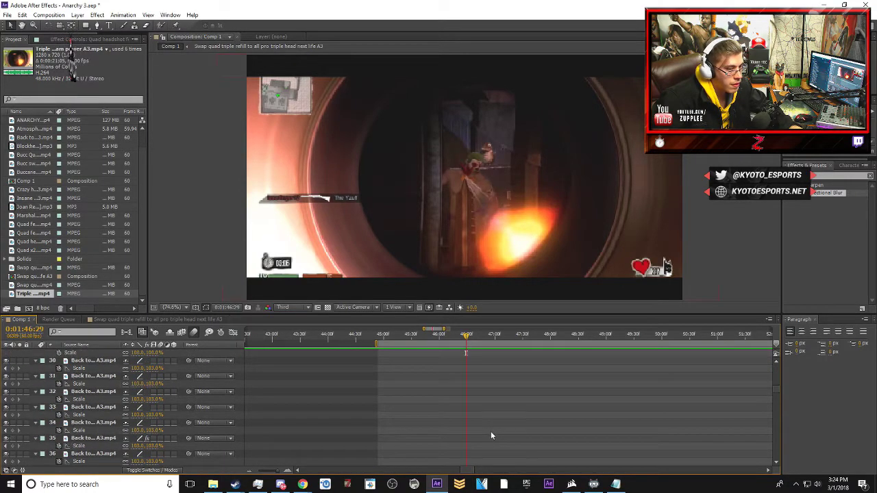
pyautogui.scroll(-20, 774, 413)
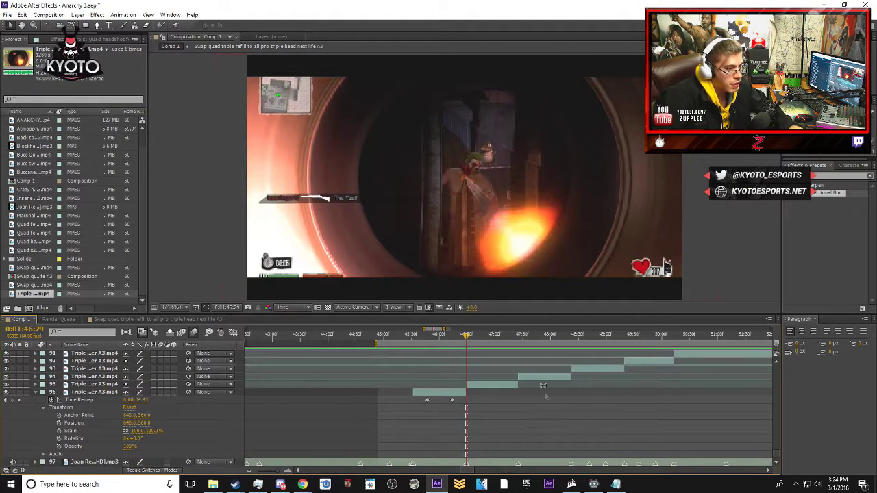
pyautogui.click(477, 386)
pyautogui.click(450, 392)
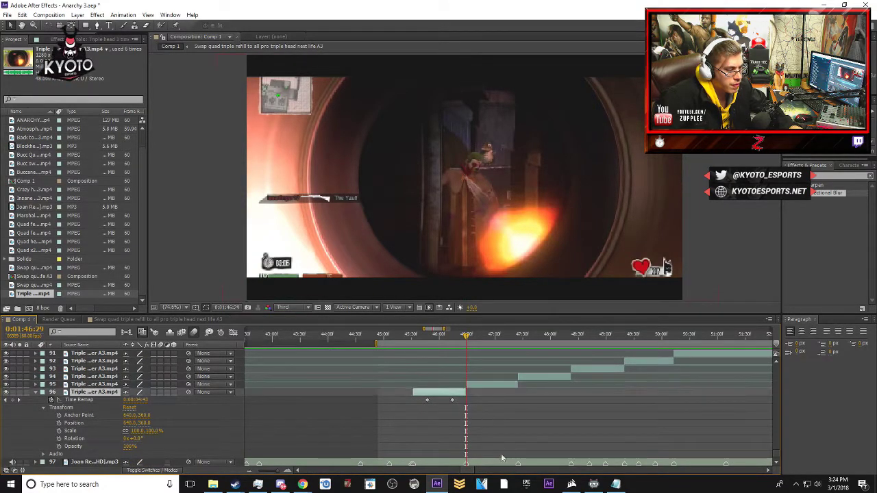
pyautogui.click(498, 466)
pyautogui.press('space')
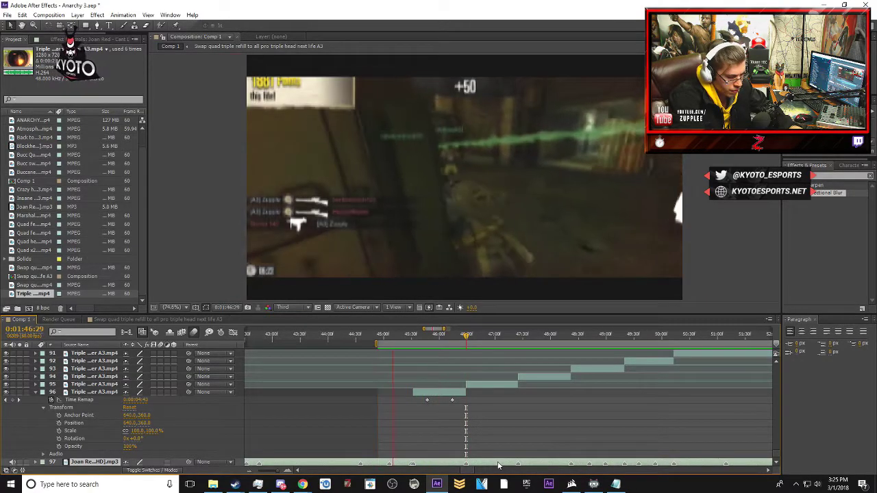
# - Replay the section around the first Triple head clip to check it against the music
pyautogui.press('space')
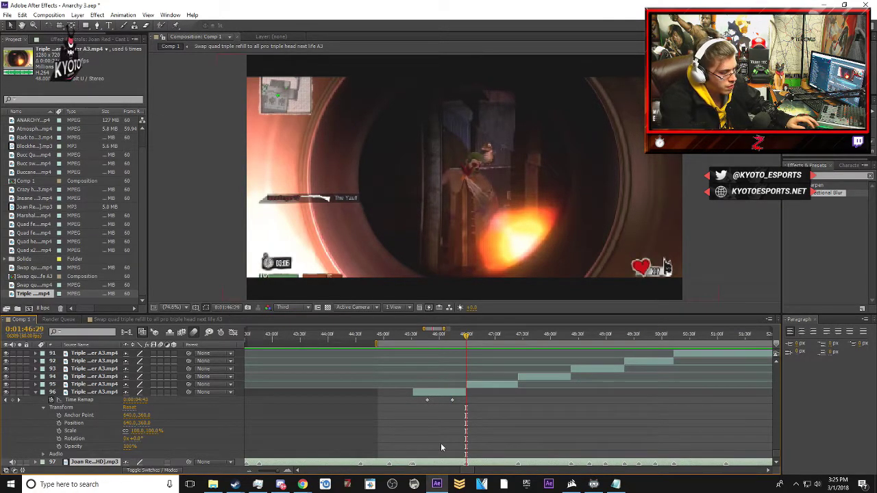
pyautogui.press('space')
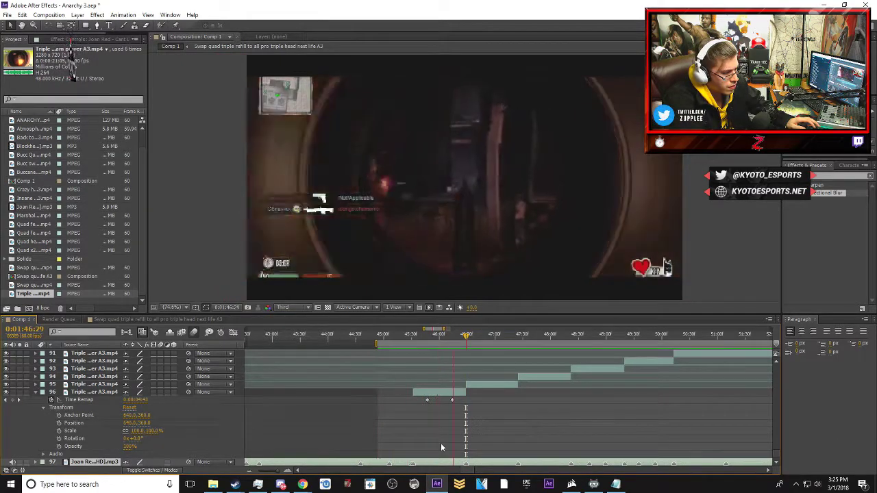
pyautogui.press('=')
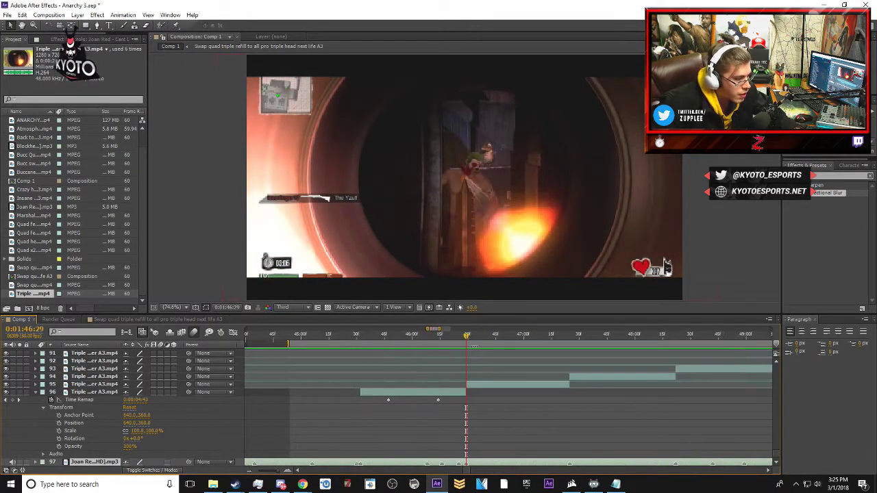
# - Keyframe the first Triple head clip's (layer 96) Opacity at 100% at 0:01:46:02, 50% at 0:01:46:07 and 100% at 0:01:46:08
pyautogui.moveTo(466, 339); pyautogui.dragTo(416, 349)
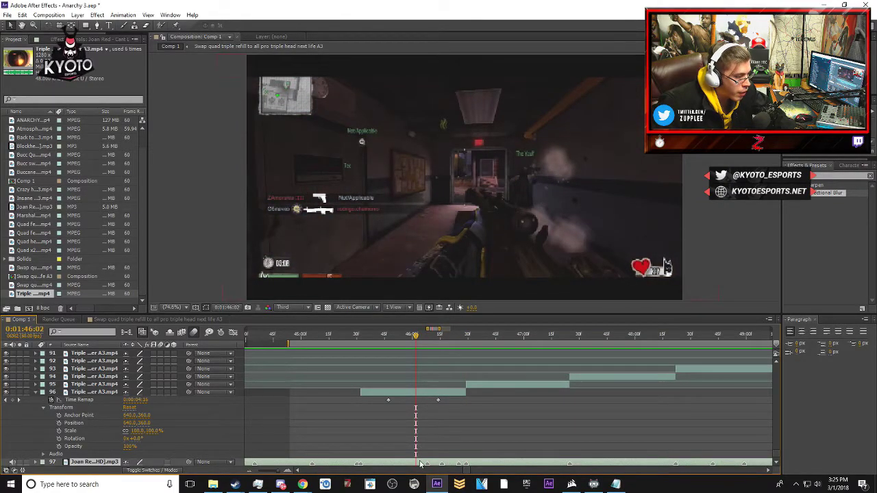
pyautogui.click(59, 446)
pyautogui.moveTo(417, 337); pyautogui.dragTo(426, 339)
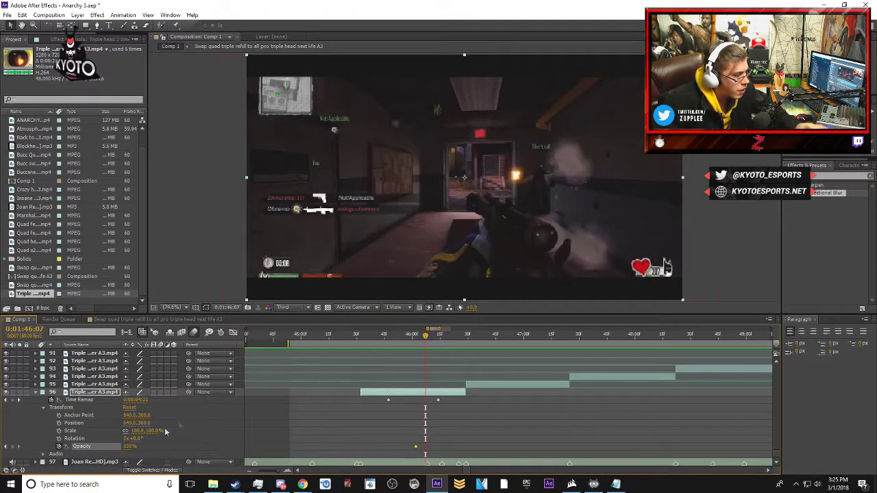
pyautogui.click(130, 446)
pyautogui.write('50')
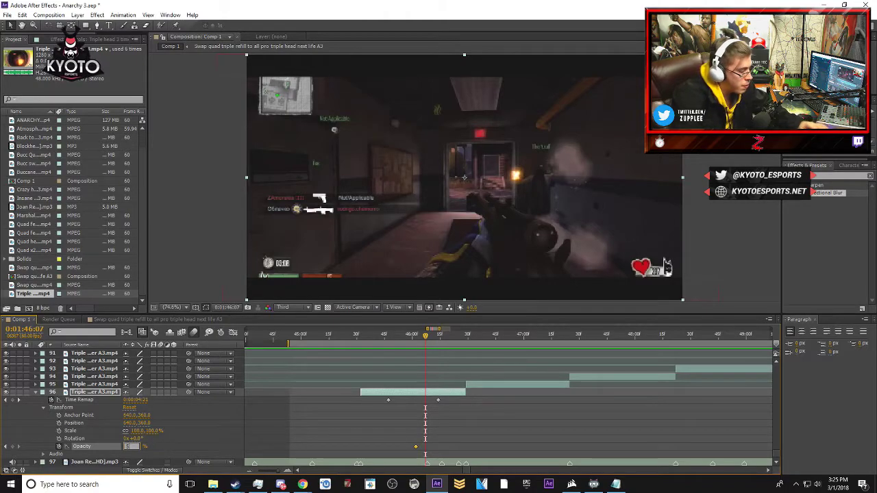
pyautogui.click(429, 338)
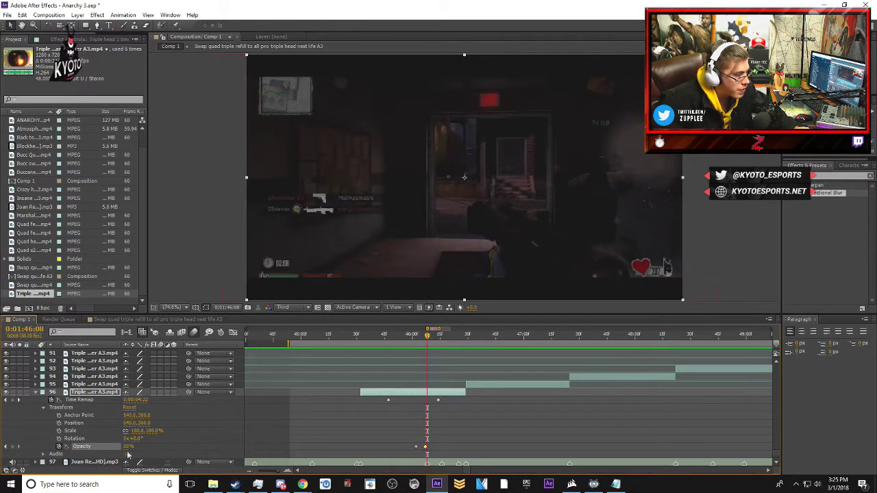
pyautogui.moveTo(127, 448); pyautogui.dragTo(245, 444)
# - Add layer 96 Opacity keyframes of 50% at 0:01:46:15 and 100% at 0:01:46:17
pyautogui.moveTo(430, 338); pyautogui.dragTo(443, 339)
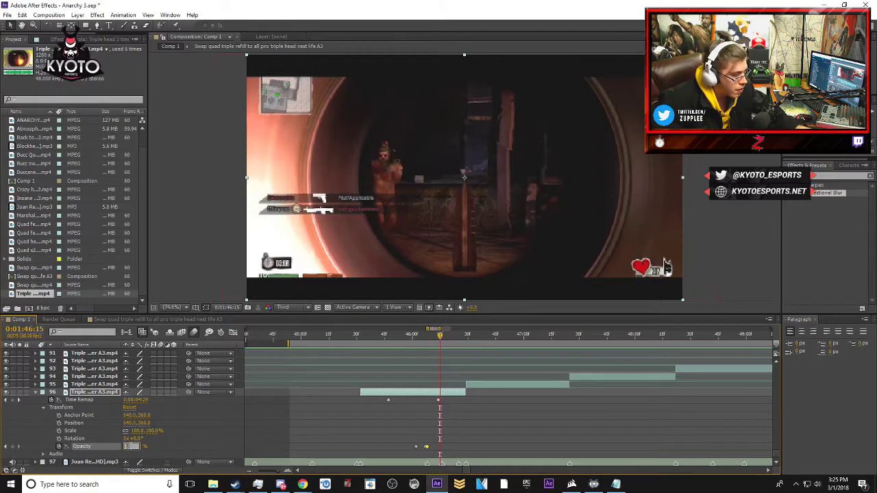
pyautogui.moveTo(443, 337); pyautogui.dragTo(445, 336)
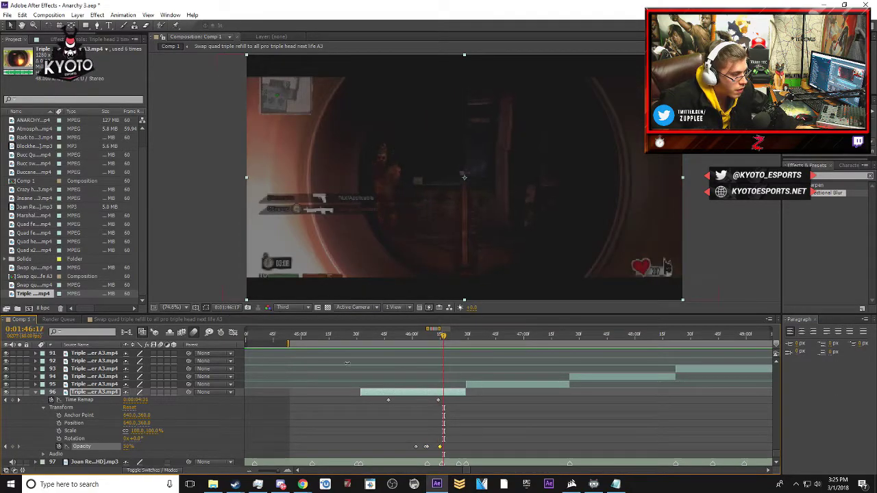
pyautogui.moveTo(127, 448); pyautogui.dragTo(307, 414)
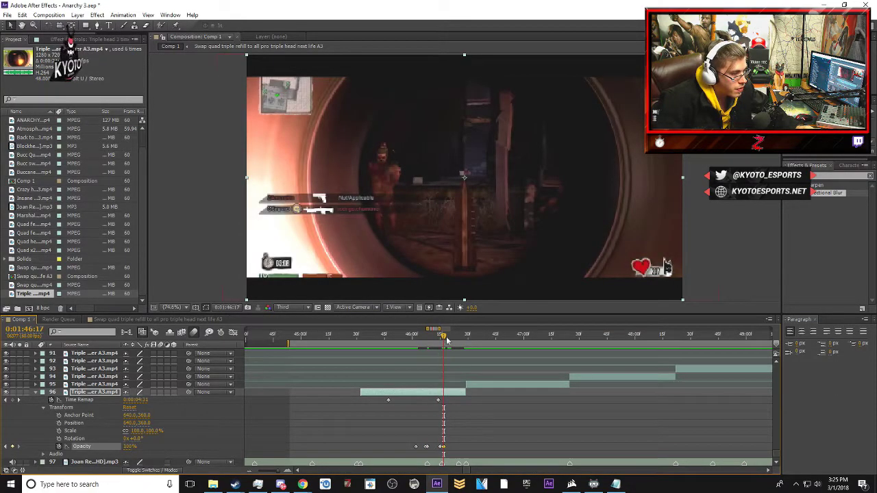
# - Add layer 96 Opacity keyframes of 50% at 0:01:46:24, 100% at 0:01:46:25 and 50% at 0:01:46:28
pyautogui.moveTo(452, 338); pyautogui.dragTo(459, 337)
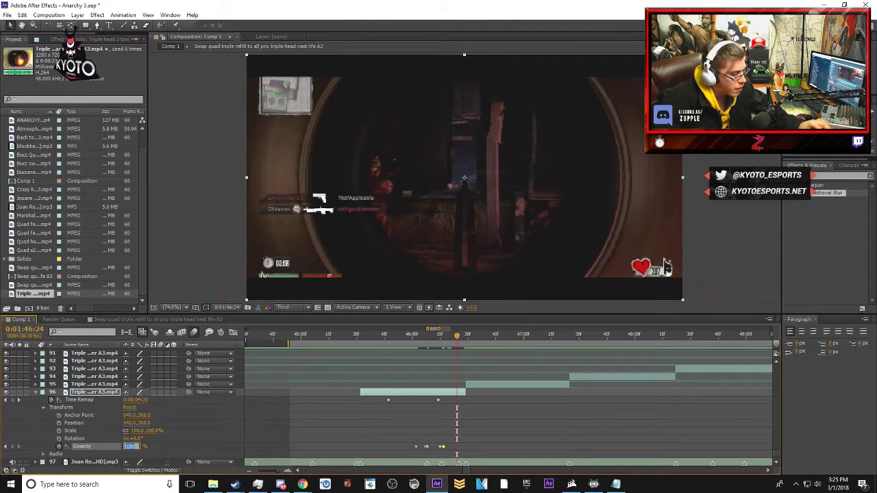
pyautogui.moveTo(459, 339); pyautogui.dragTo(462, 339)
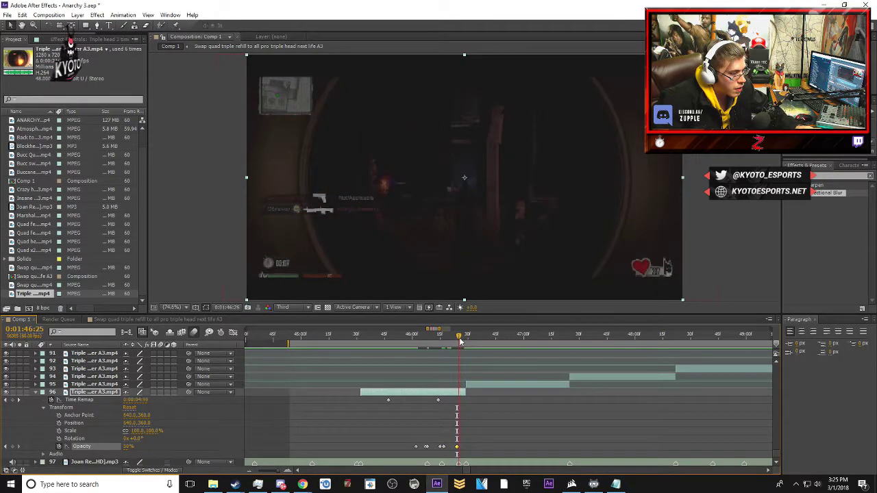
pyautogui.moveTo(133, 446); pyautogui.dragTo(400, 378)
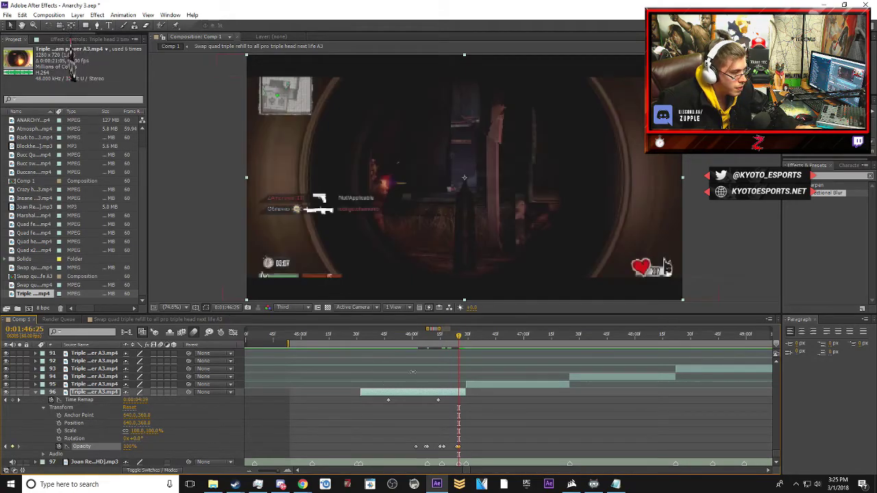
pyautogui.moveTo(458, 338); pyautogui.dragTo(464, 337)
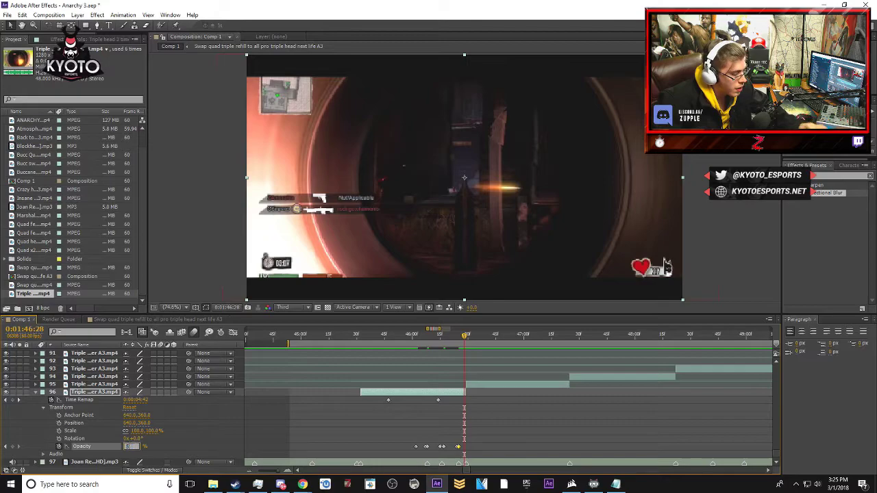
pyautogui.click(263, 432)
# - Preview the work area from about 0:01:48 to check the next Triple head cuts against the music
pyautogui.press('-')
pyautogui.press('-')
pyautogui.press('KP_0')
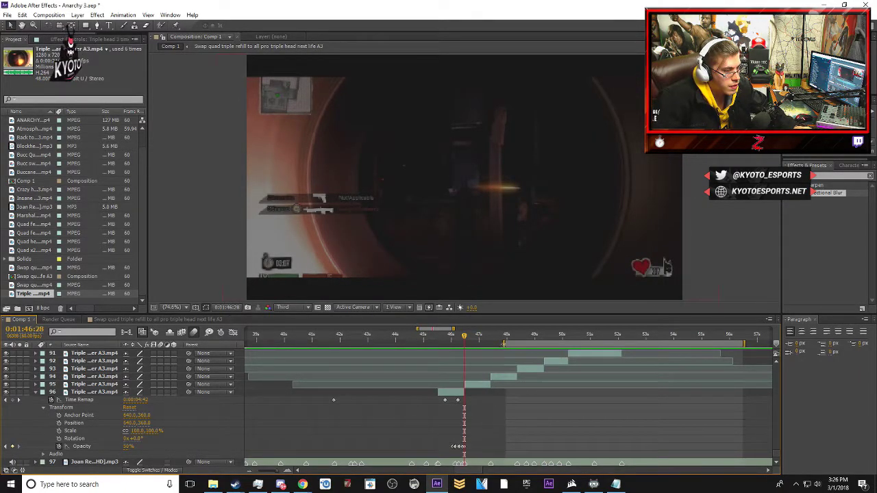
pyautogui.click(520, 338)
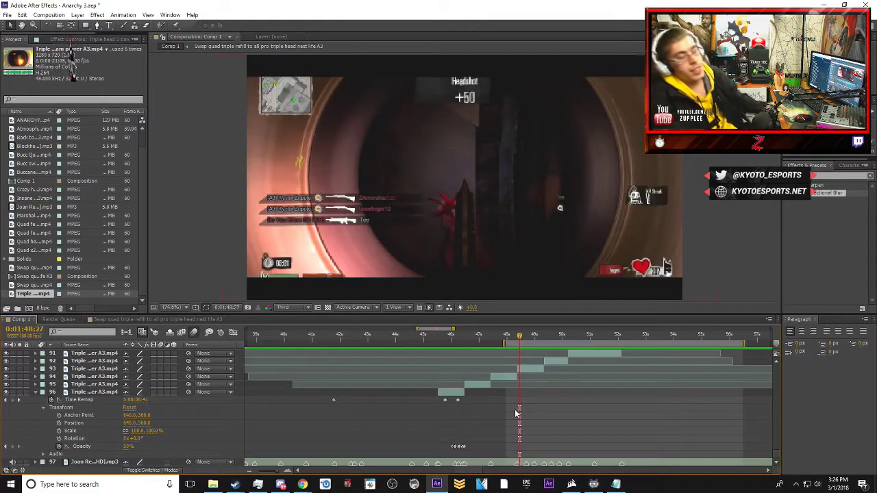
pyautogui.press('space')
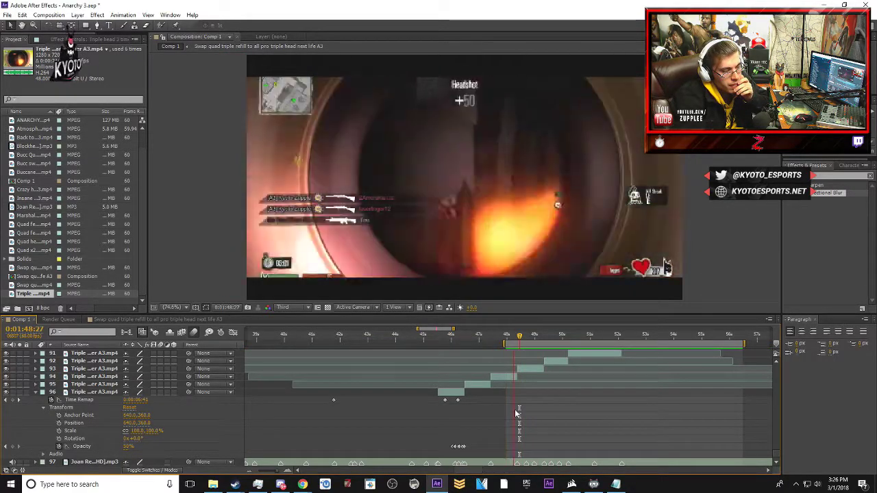
pyautogui.press('space')
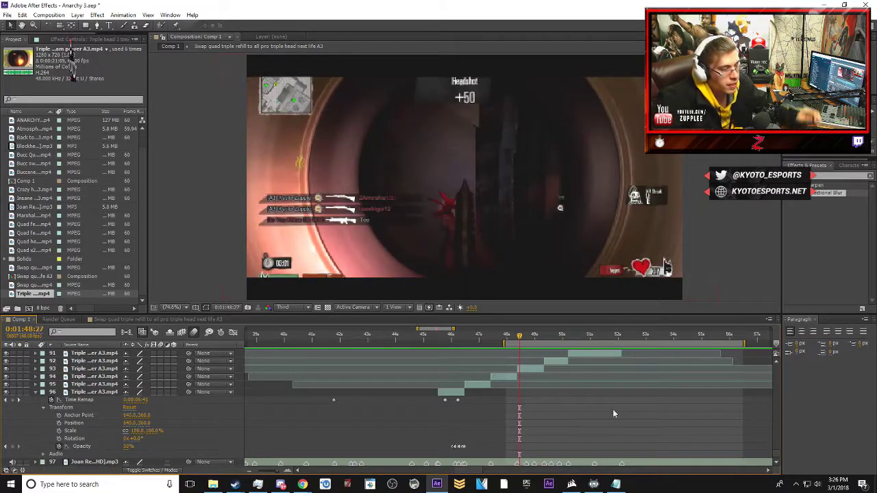
# - Apply Directional Blur to the Triple head clip on layer 93 and keyframe its Blur Length at 12.1 at 0:01:48:22
pyautogui.press('=')
pyautogui.press('=')
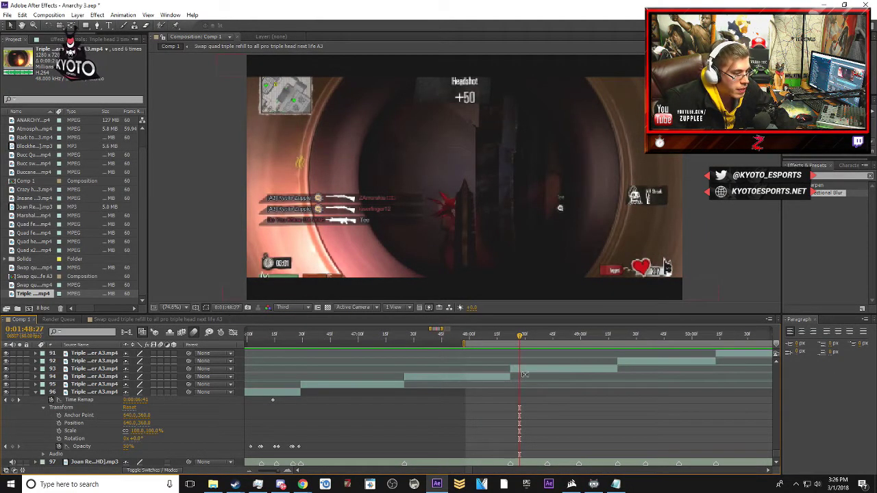
pyautogui.click(522, 370)
pyautogui.moveTo(516, 337); pyautogui.dragTo(510, 337)
pyautogui.click(36, 393)
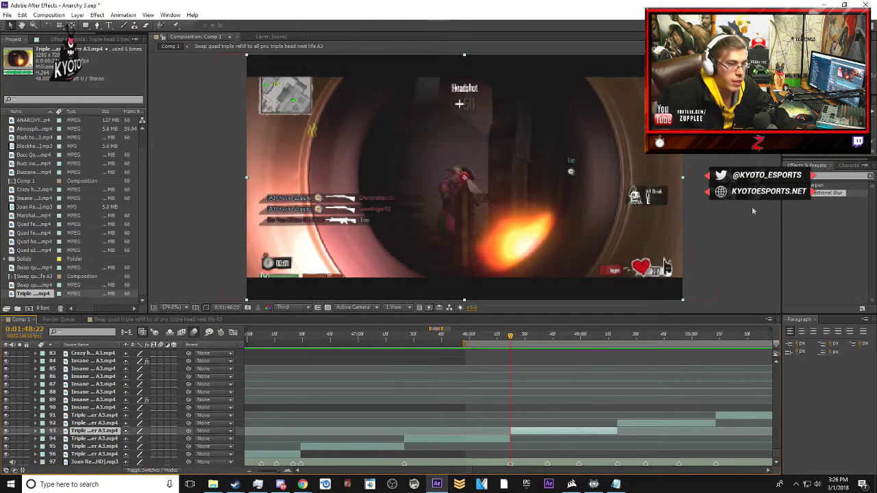
pyautogui.moveTo(810, 193); pyautogui.dragTo(571, 431)
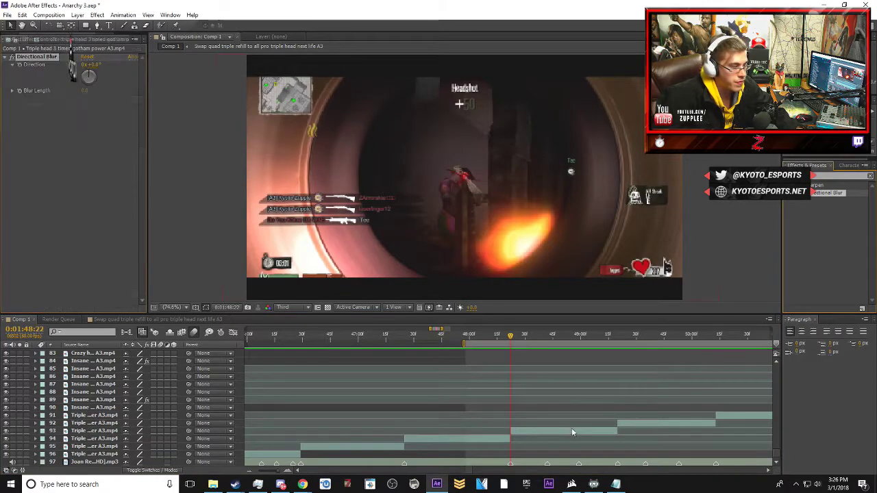
pyautogui.click(84, 90)
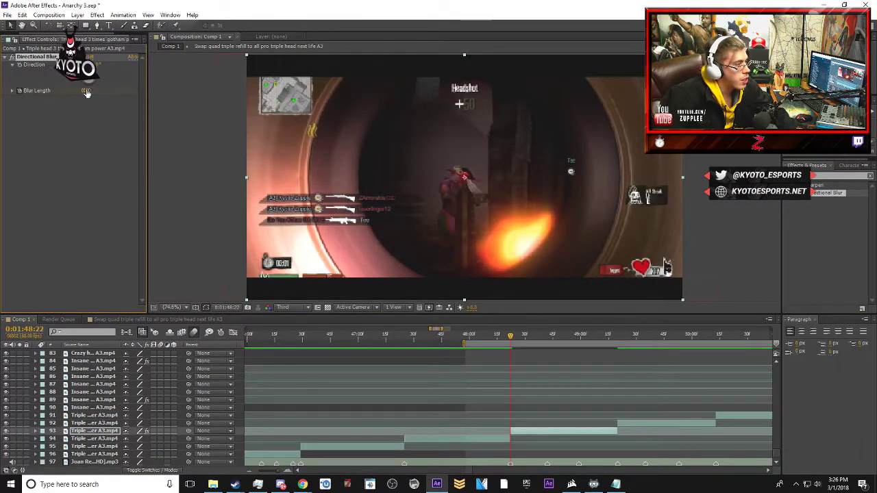
pyautogui.write('12.1')
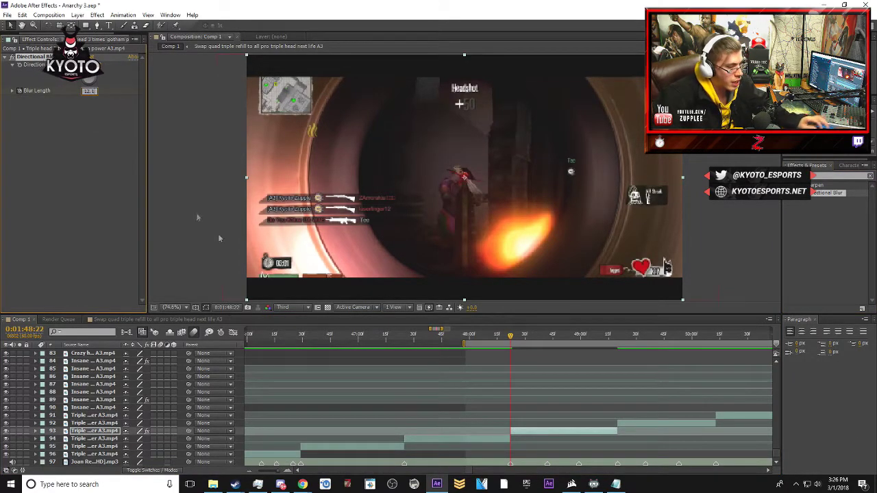
# - Keyframe layer 93's Blur Length to 0 at 0:01:48:41 and back to 12.1 at the music marker at 0:01:48:42
pyautogui.moveTo(515, 337); pyautogui.dragTo(547, 341)
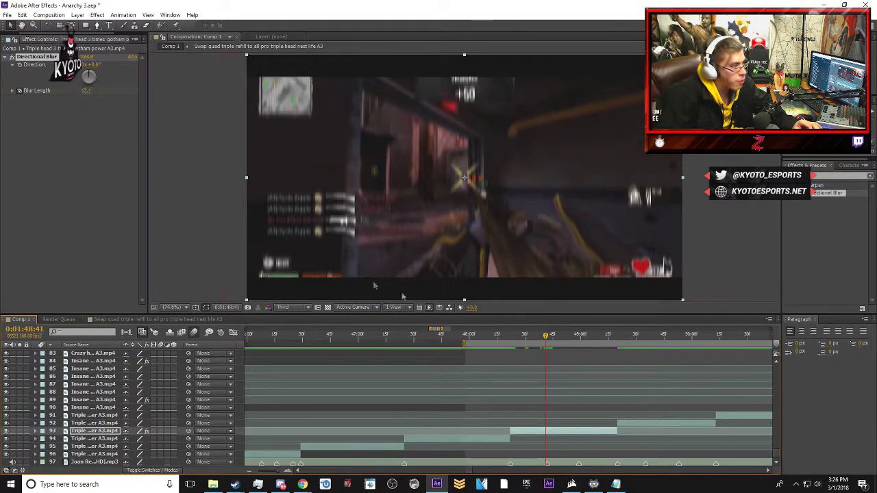
pyautogui.click(87, 92)
pyautogui.write('0')
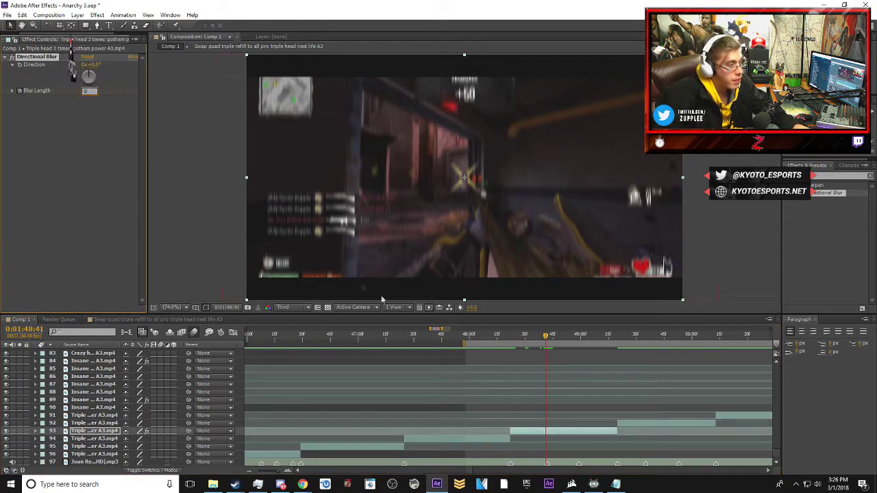
pyautogui.click(547, 337)
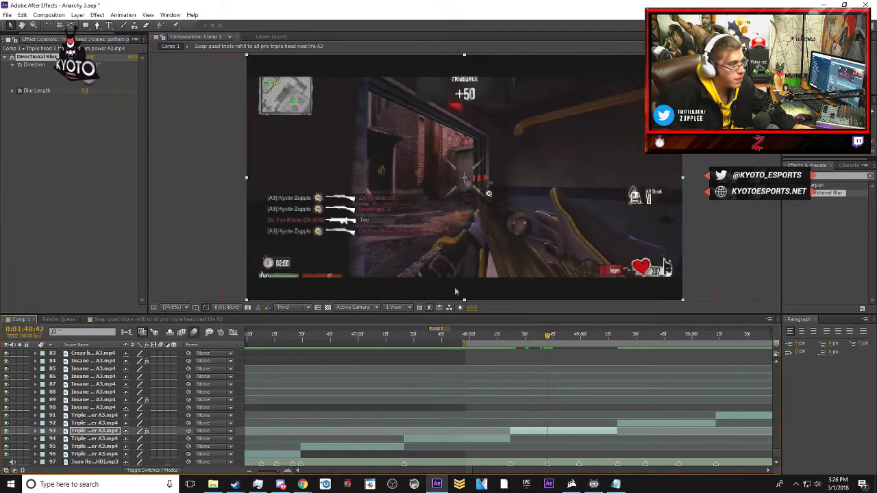
pyautogui.write('12.1')
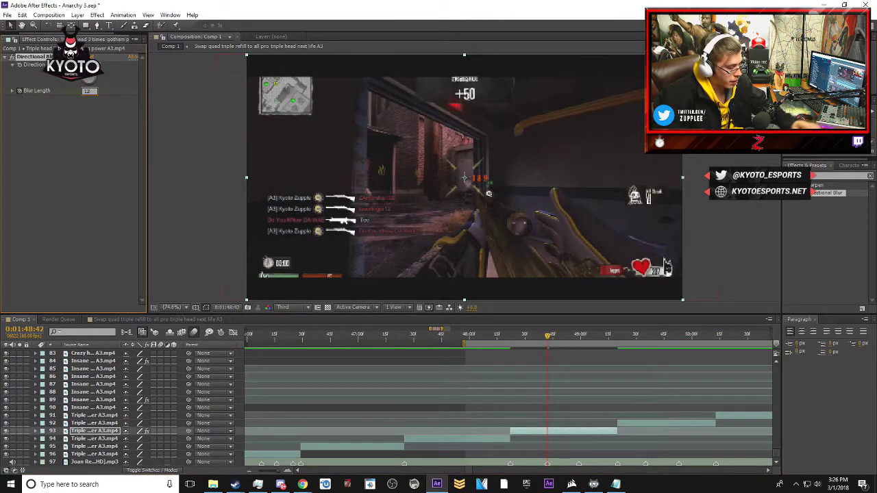
# - Keyframe layer 93's Blur Length to 0 at 0:01:48:58 and back to 12.1 at the music marker at 0:01:48:59
pyautogui.click(578, 337)
pyautogui.click(89, 91)
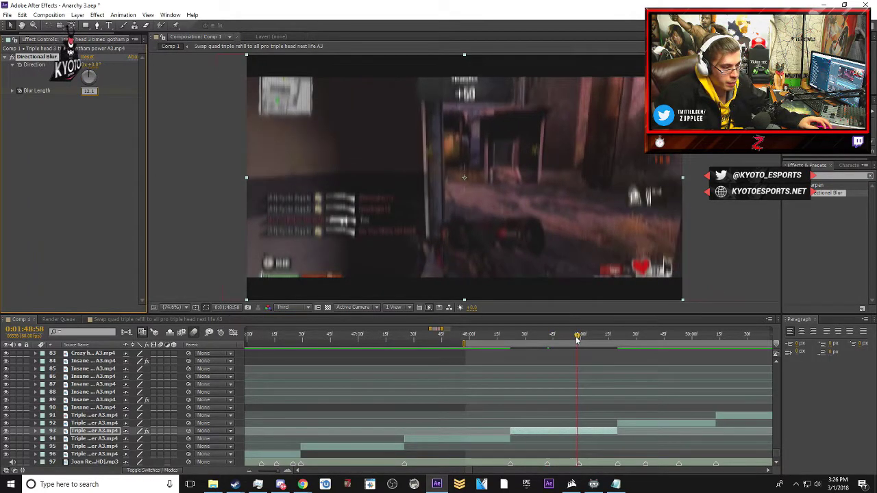
pyautogui.write('0')
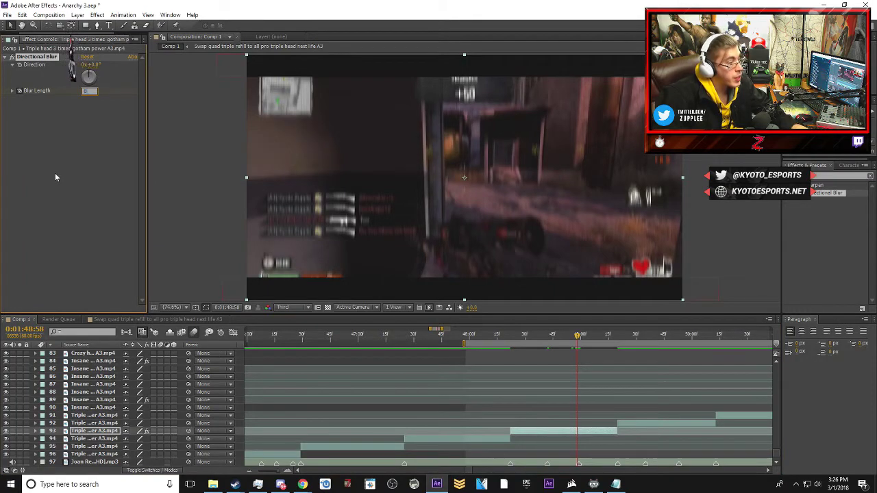
pyautogui.press('Return')
pyautogui.click(580, 335)
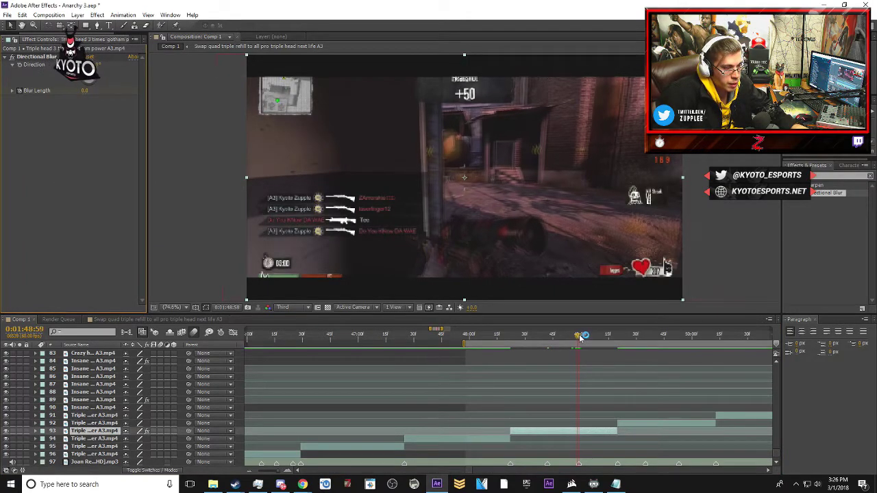
pyautogui.click(85, 91)
pyautogui.write('12.1')
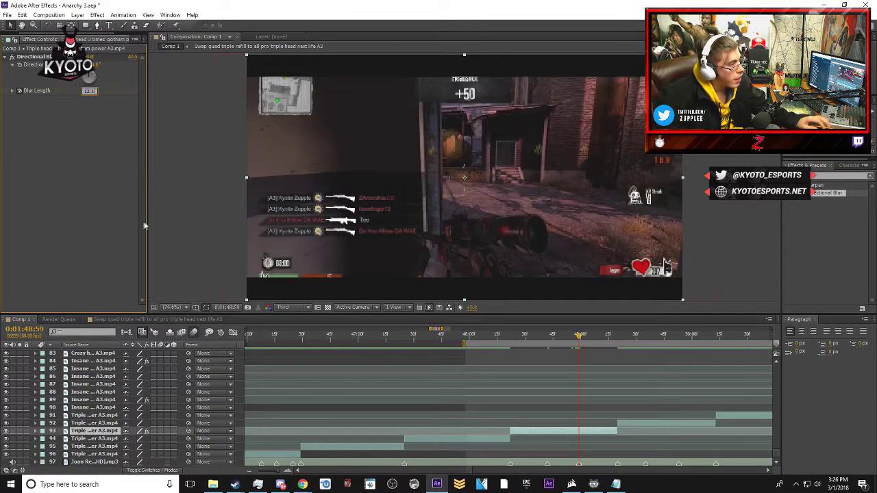
pyautogui.press('Return')
# - Keyframe layer 93's Blur Length to 0 near the clip's end at 0:01:49:19
pyautogui.moveTo(579, 337); pyautogui.dragTo(616, 336)
pyautogui.click(86, 90)
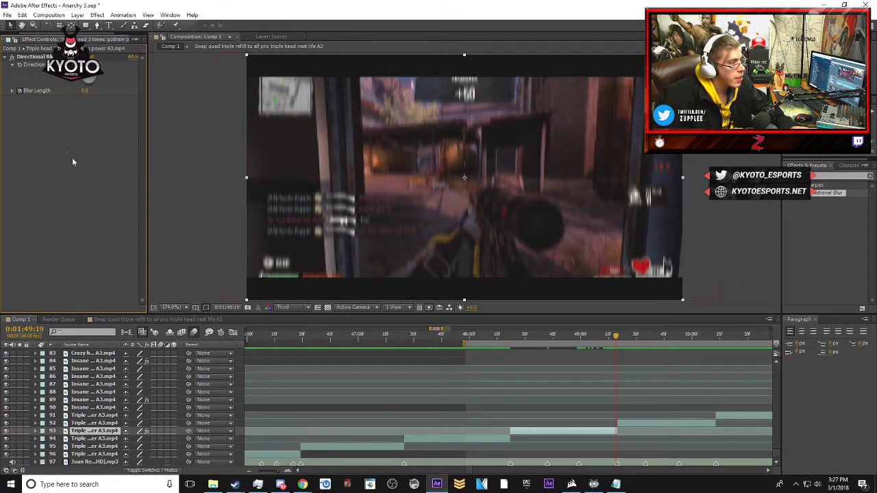
pyautogui.write('0')
pyautogui.press('Return')
pyautogui.press('-')
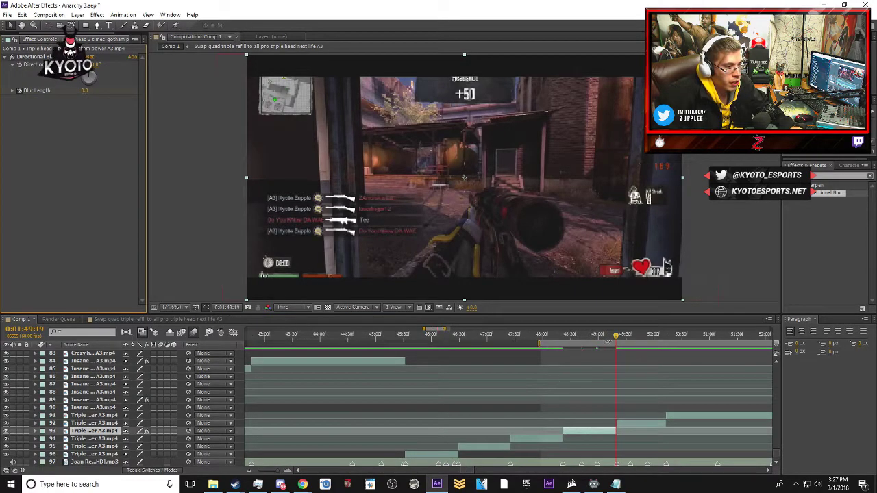
pyautogui.press('-')
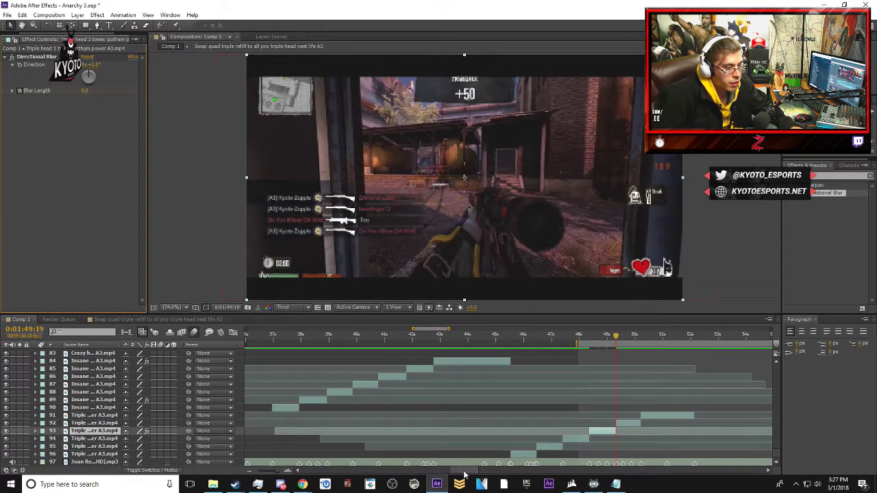
pyautogui.hscroll(5, 452, 417)
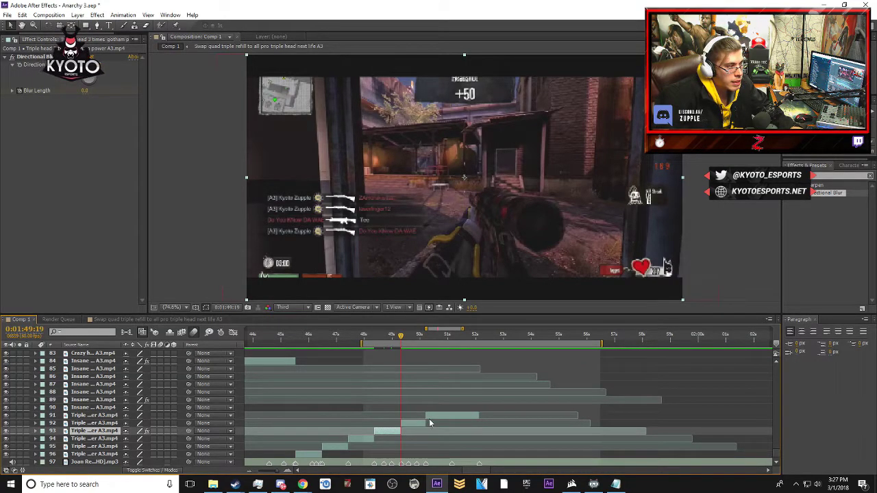
# - Preview the blur pulses on layer 93 and the following Triple head cuts up to 0:01:50:36
pyautogui.press('KP_0')
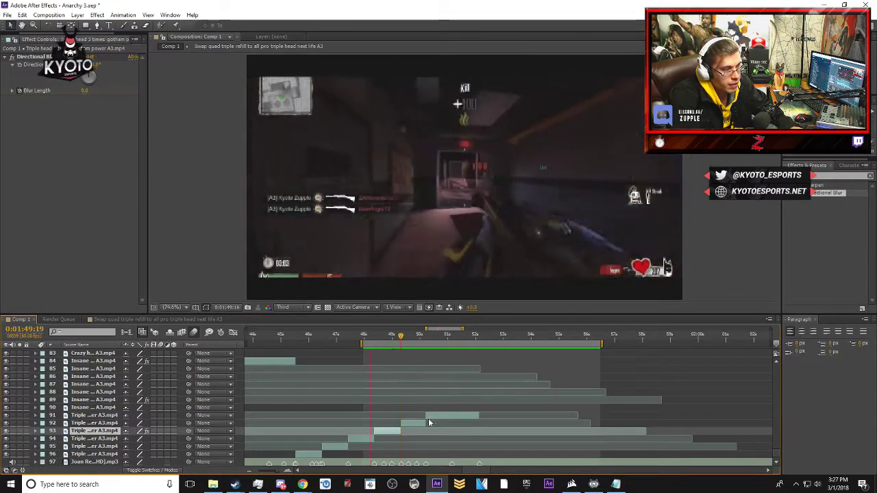
pyautogui.press('space')
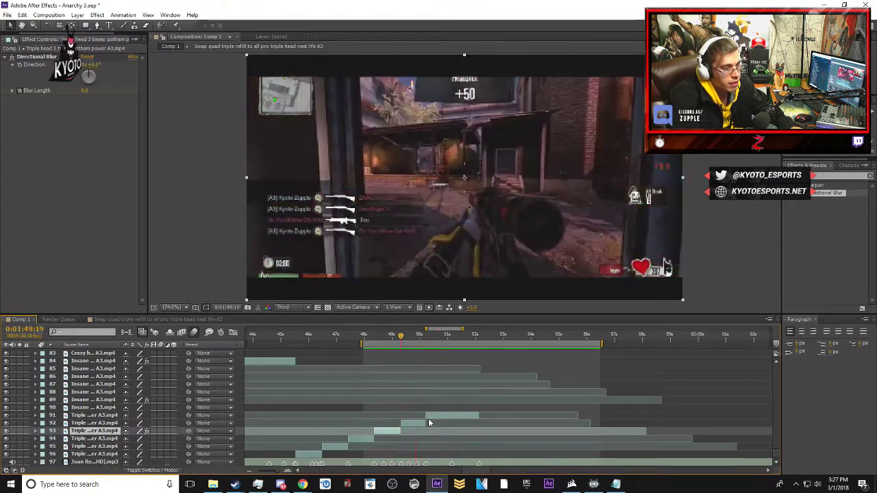
pyautogui.moveTo(393, 337); pyautogui.dragTo(423, 330)
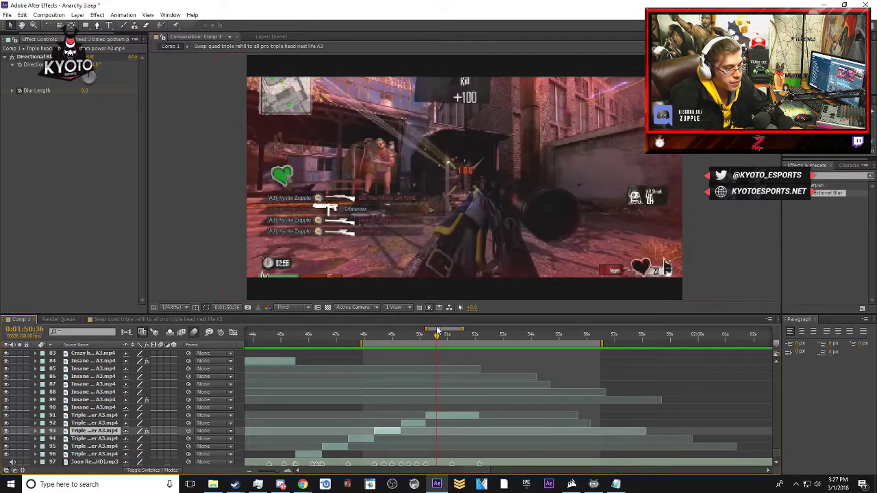
pyautogui.press('space')
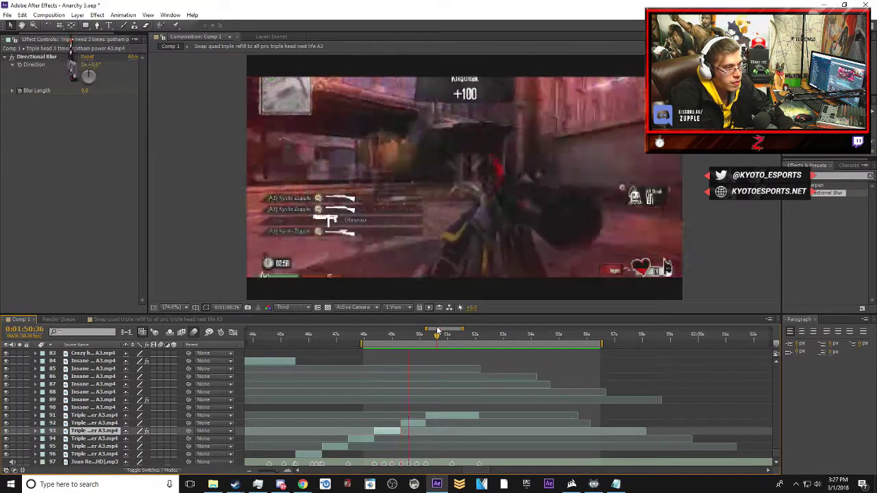
pyautogui.press('=')
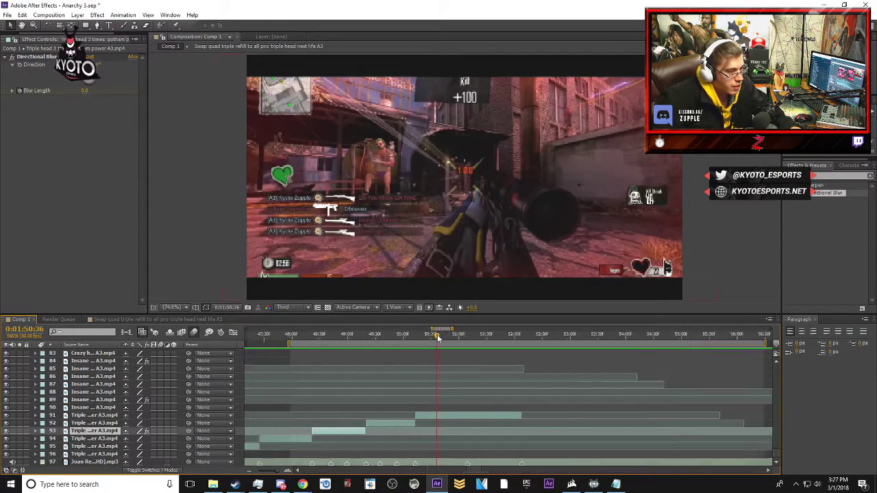
# - Start animating Opacity on the Triple head clip on layer 92 with a 100% keyframe at 0:01:49:25
pyautogui.moveTo(386, 345); pyautogui.dragTo(365, 355)
pyautogui.press('pageup')
pyautogui.press('pagedown')
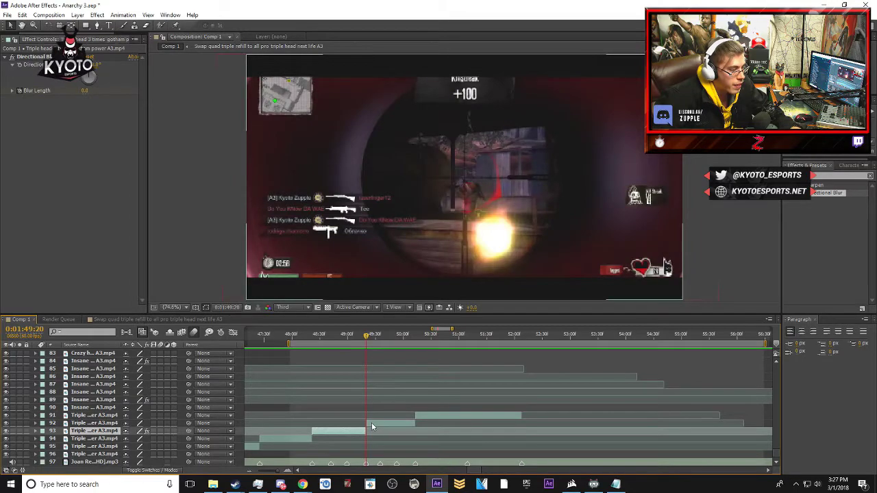
pyautogui.click(376, 424)
pyautogui.press('=')
pyautogui.press('space')
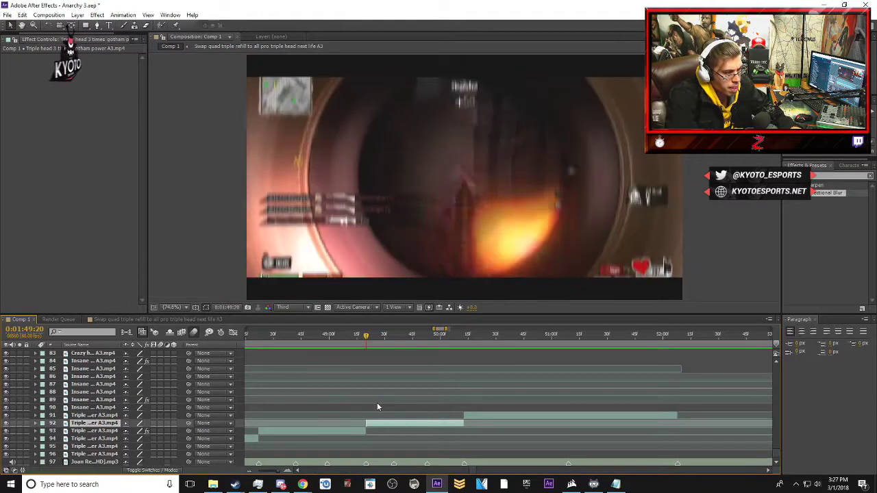
pyautogui.press('space')
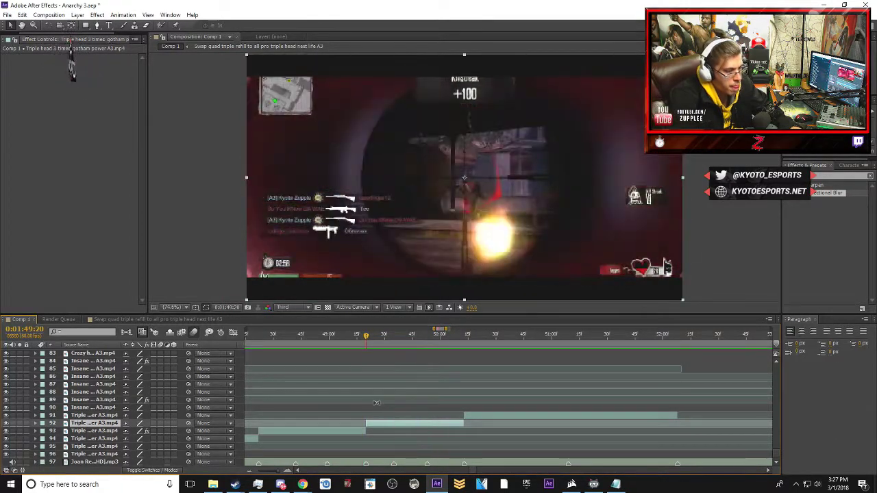
pyautogui.moveTo(367, 339); pyautogui.dragTo(376, 342)
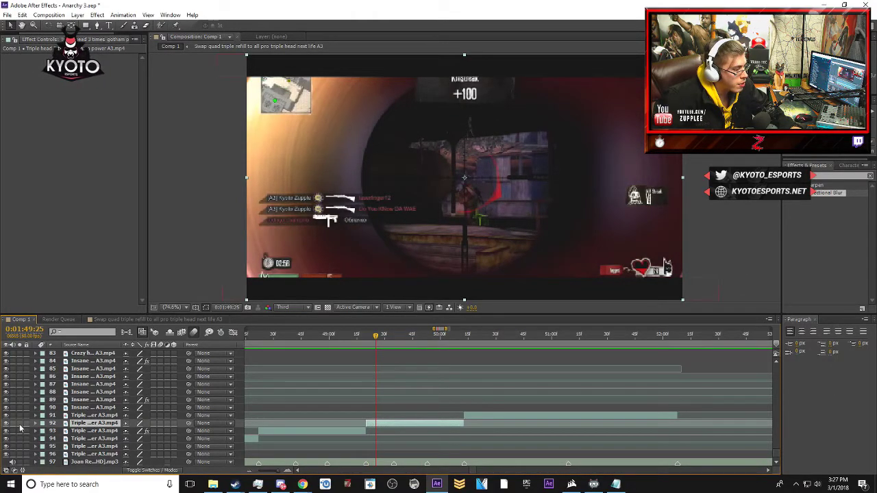
pyautogui.click(36, 424)
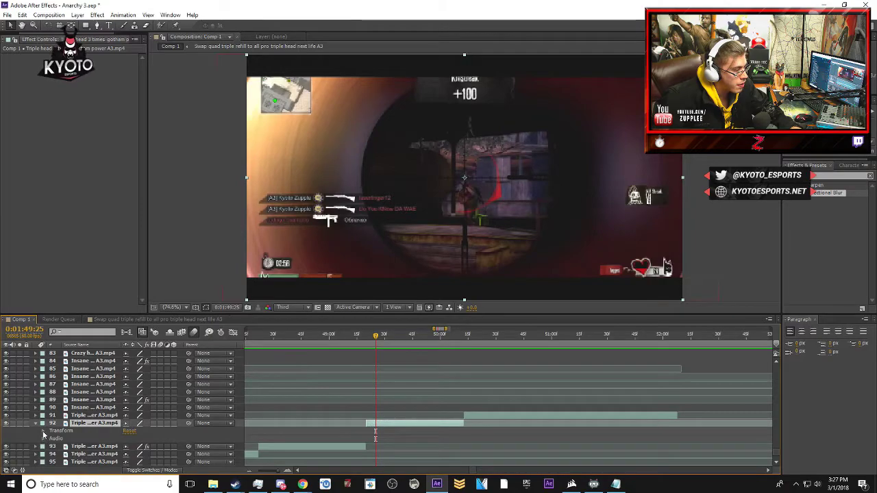
pyautogui.click(43, 431)
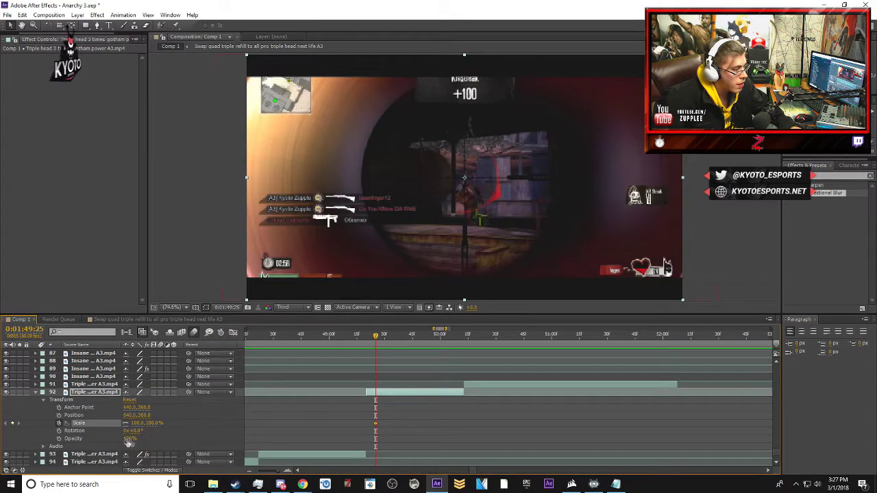
pyautogui.hotkey('alt', 'shift', 't')
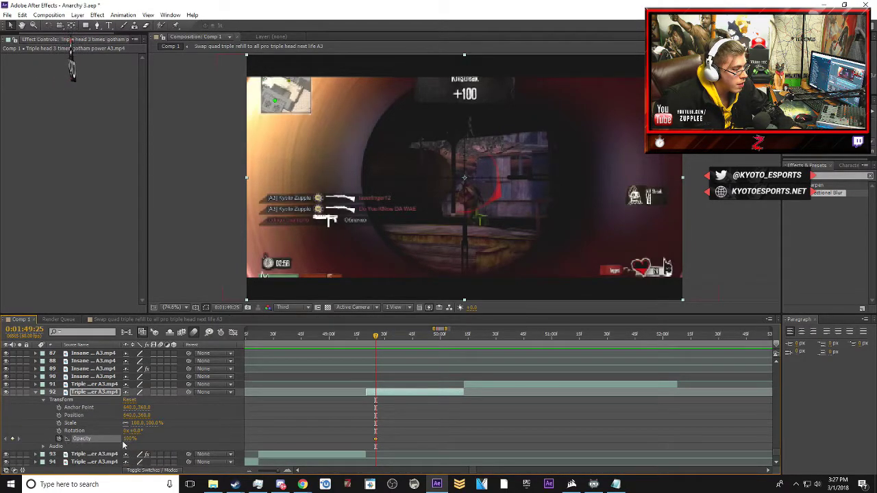
pyautogui.click(406, 361)
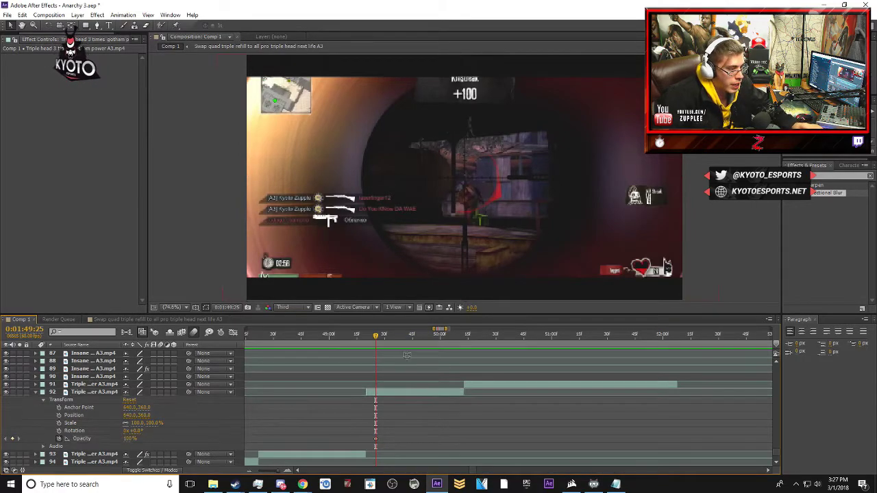
# - Keyframe layer 92's Opacity to 50% at 0:01:49:34 and back to 100% at the music marker at 0:01:49:35
pyautogui.moveTo(377, 338)
pyautogui.mouseDown()
pyautogui.moveTo(429, 336)
pyautogui.moveTo(393, 341)
pyautogui.mouseUp()
pyautogui.scroll(-1, 442, 347)
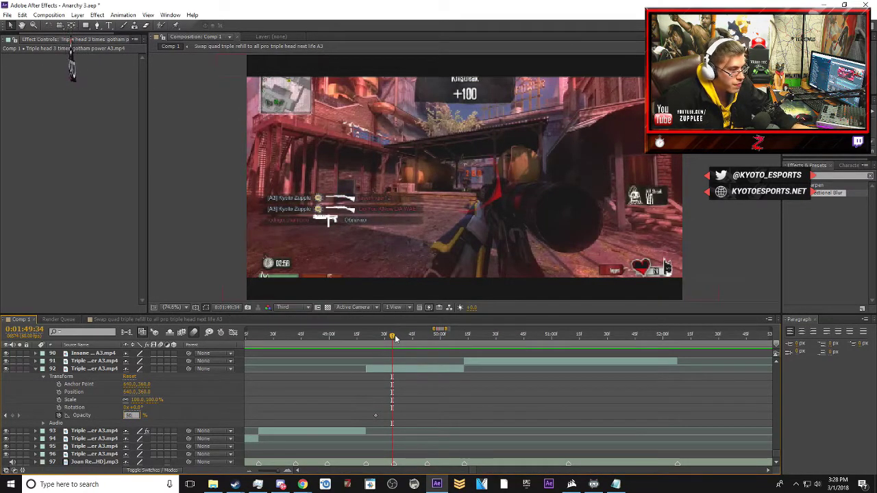
pyautogui.moveTo(395, 338); pyautogui.dragTo(397, 338)
pyautogui.click(128, 415)
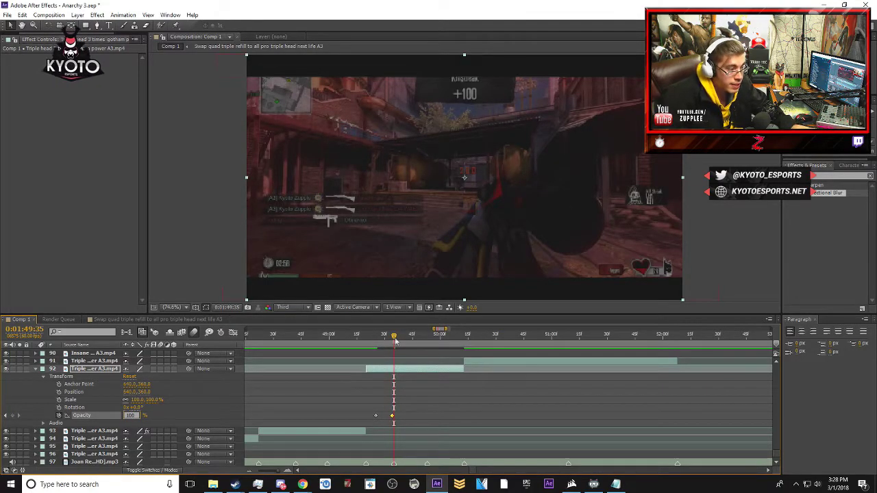
# - Keyframe layer 92's Opacity to 50% at 0:01:49:52 and raise it again at the music marker at 0:01:49:53
pyautogui.moveTo(395, 337); pyautogui.dragTo(425, 335)
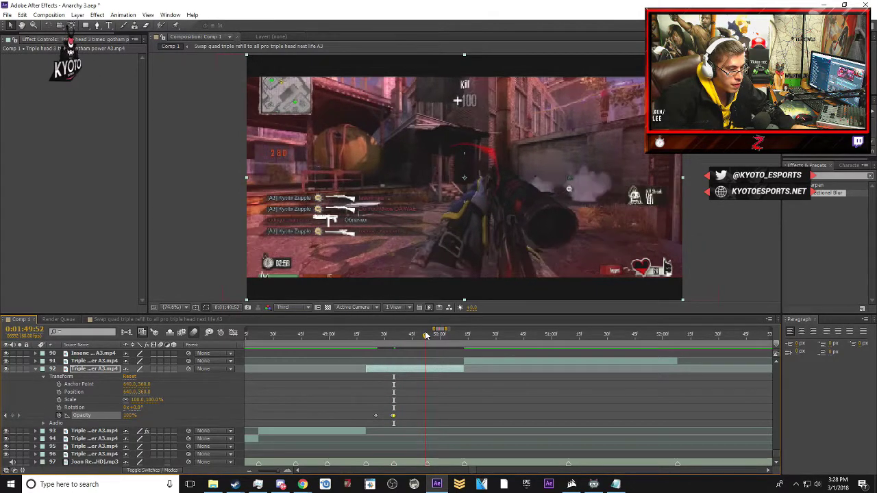
pyautogui.click(130, 416)
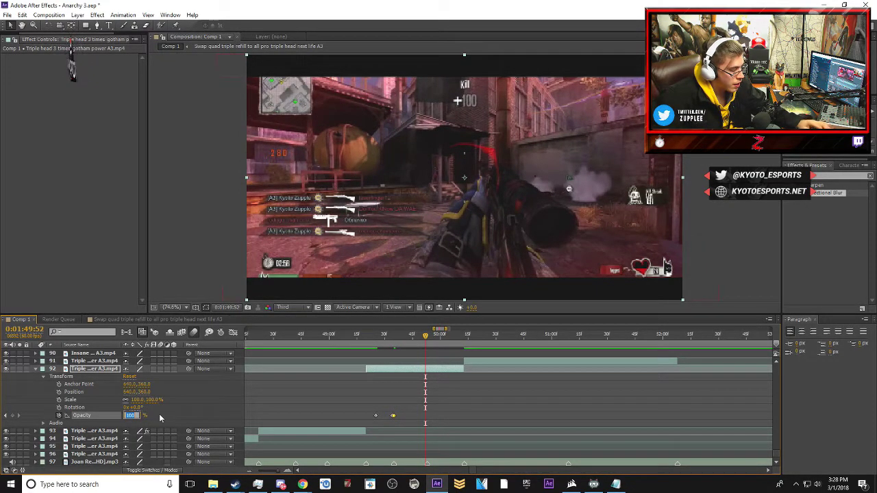
pyautogui.write('50')
pyautogui.press('Return')
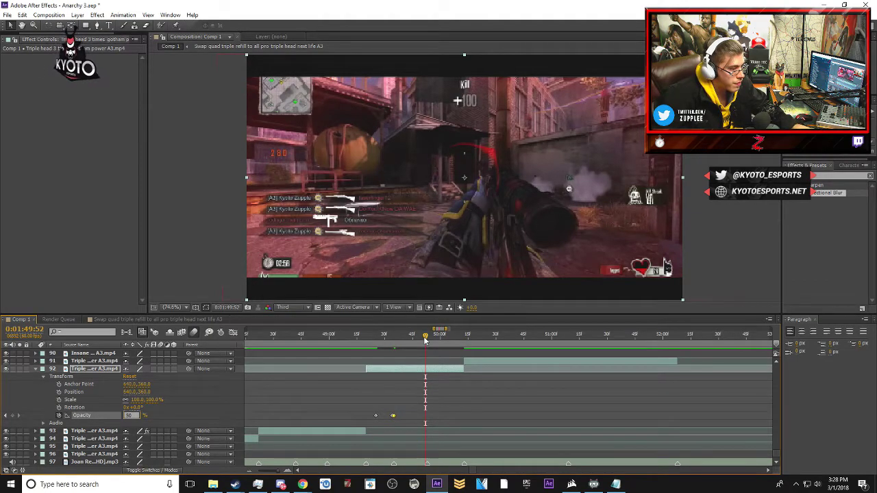
pyautogui.moveTo(425, 339); pyautogui.dragTo(427, 339)
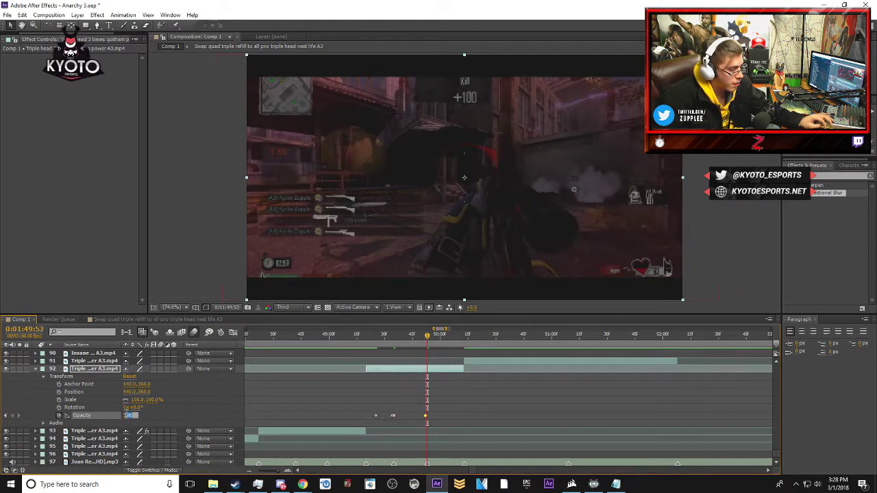
# - Keyframe layer 92's Opacity to 0% at the clip's end at 0:01:50:12 and preview the flashes with the music
pyautogui.moveTo(428, 338); pyautogui.dragTo(464, 334)
pyautogui.write('0')
pyautogui.press('Return')
pyautogui.press('-')
pyautogui.press('-')
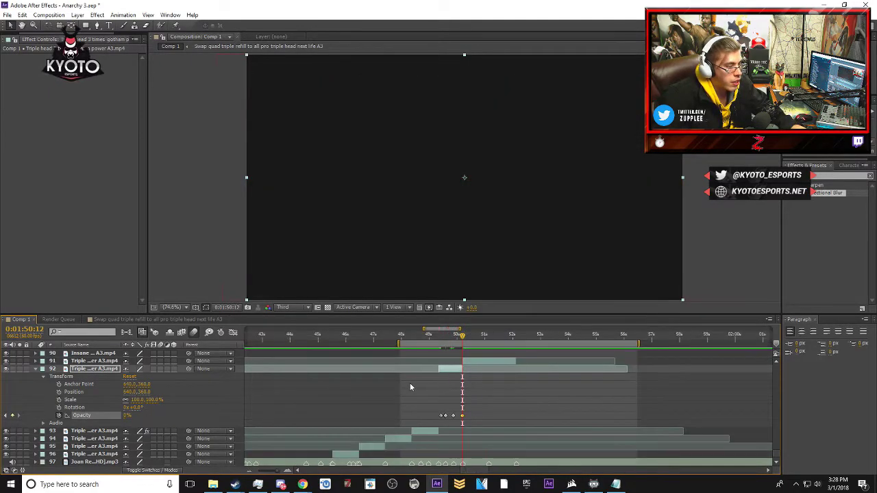
pyautogui.press('KP_0')
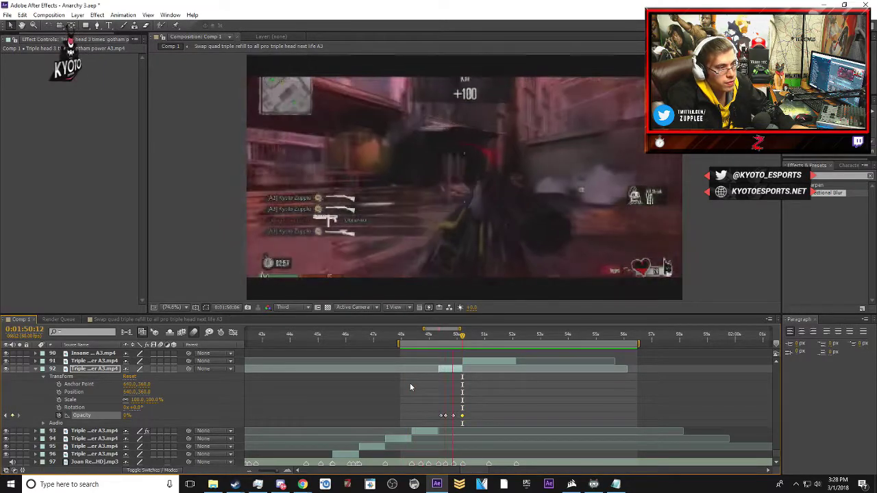
pyautogui.press('space')
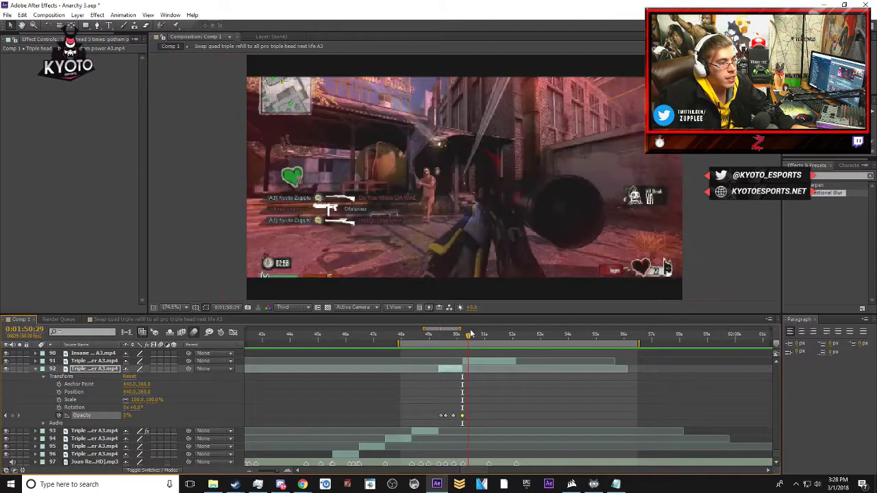
pyautogui.press('space')
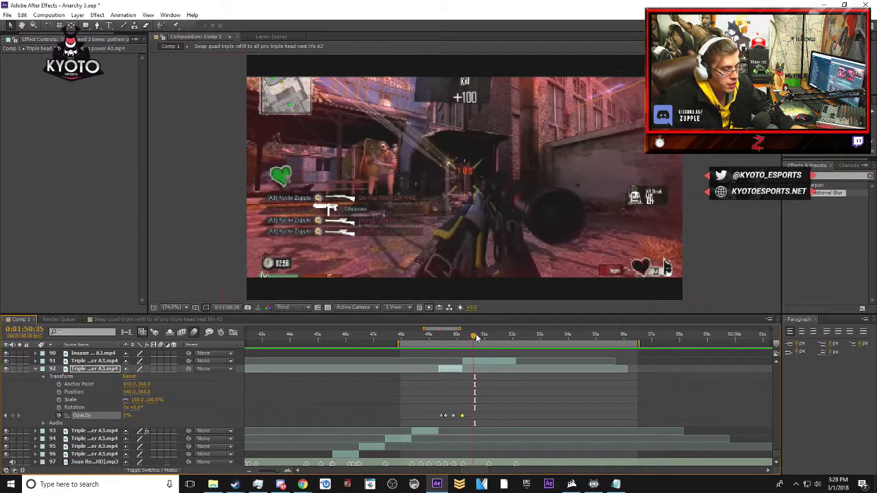
# - Enable time remapping on the Triple head clip on layer 91 and add a Time Remap keyframe at 0:01:50:31
pyautogui.press('=')
pyautogui.moveTo(475, 339)
pyautogui.mouseDown()
pyautogui.moveTo(458, 344)
pyautogui.moveTo(471, 344)
pyautogui.mouseUp()
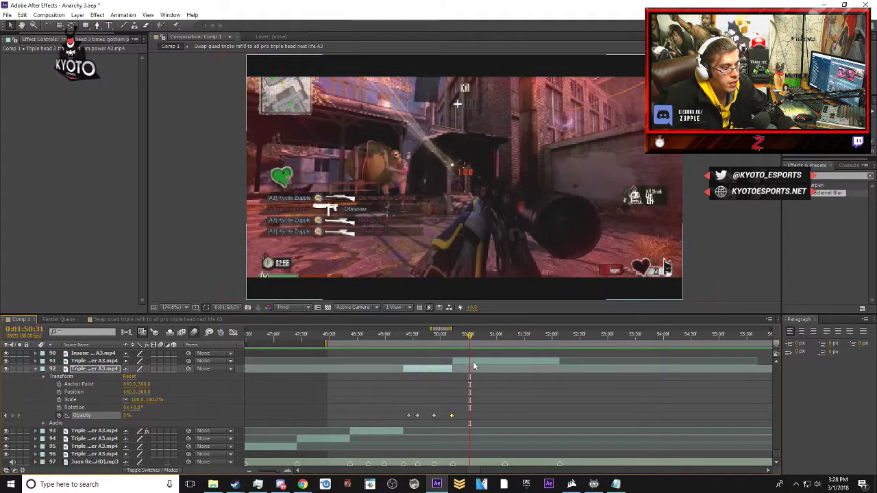
pyautogui.rightClick(473, 361)
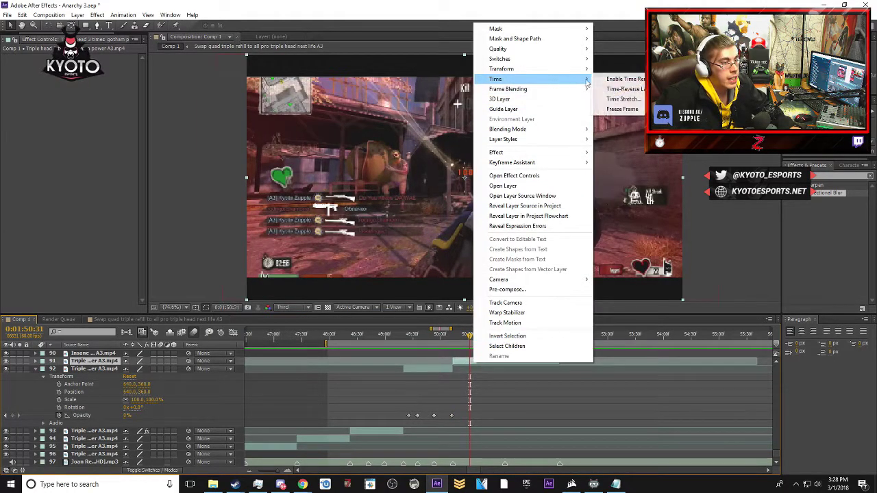
pyautogui.click(625, 79)
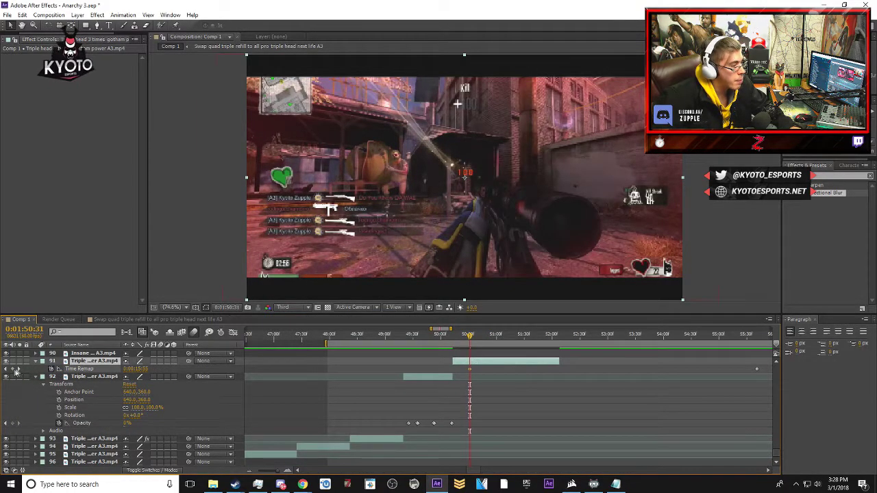
# - Add a Time Remap keyframe on layer 91 at 0:01:51:04 and move it to the trimmed clip's end to slow the footage
pyautogui.moveTo(471, 337); pyautogui.dragTo(501, 336)
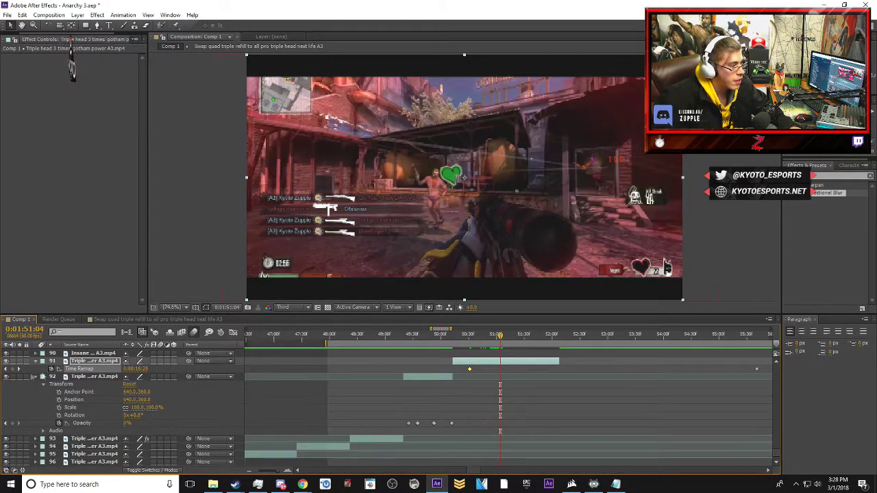
pyautogui.moveTo(501, 371); pyautogui.dragTo(561, 370)
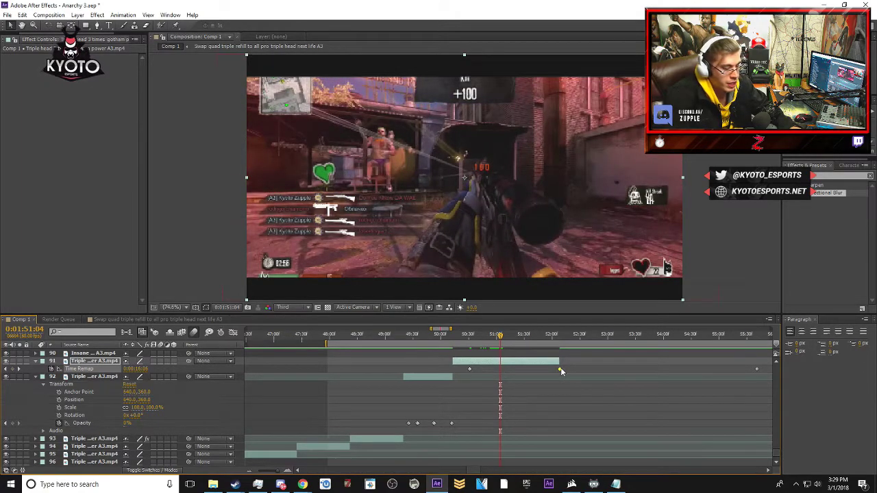
pyautogui.press('-')
pyautogui.press('-')
pyautogui.press('space')
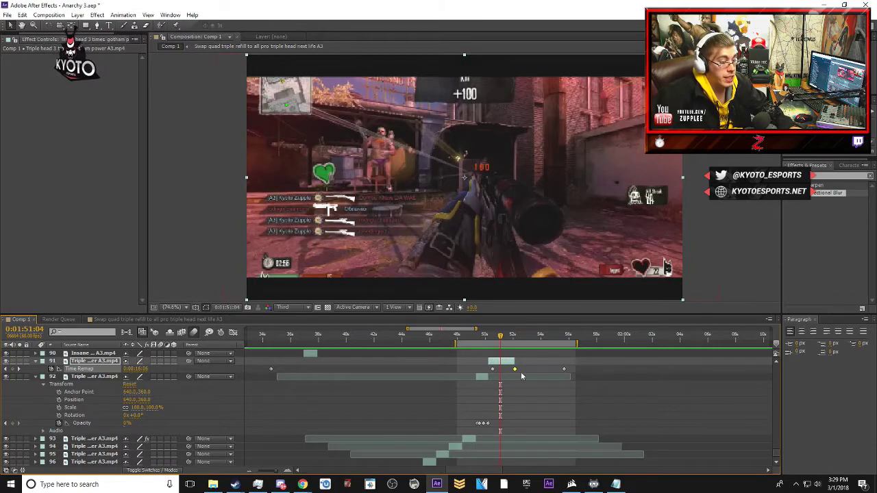
# - Apply Directional Blur to layer 91 and add a Time Remap keyframe just before the music marker at 0:01:51:08
pyautogui.scroll(-1, 519, 378)
pyautogui.press('=')
pyautogui.press('=')
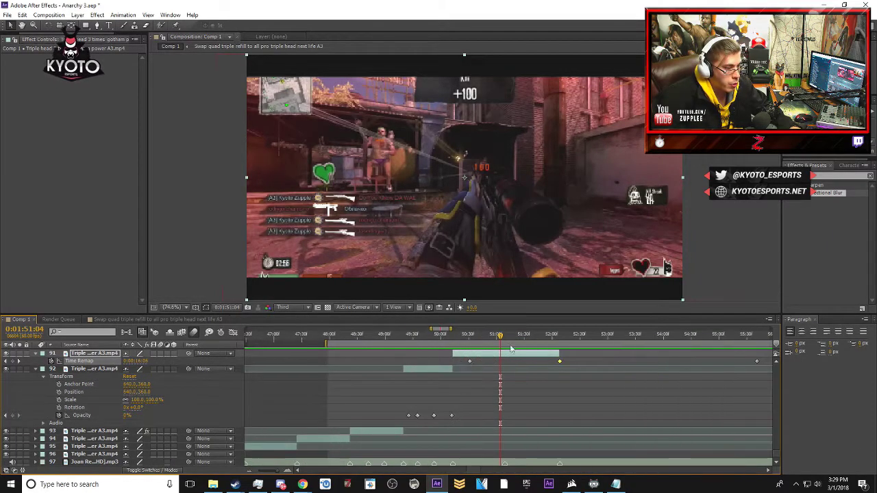
pyautogui.moveTo(502, 337); pyautogui.dragTo(503, 337)
pyautogui.press('=')
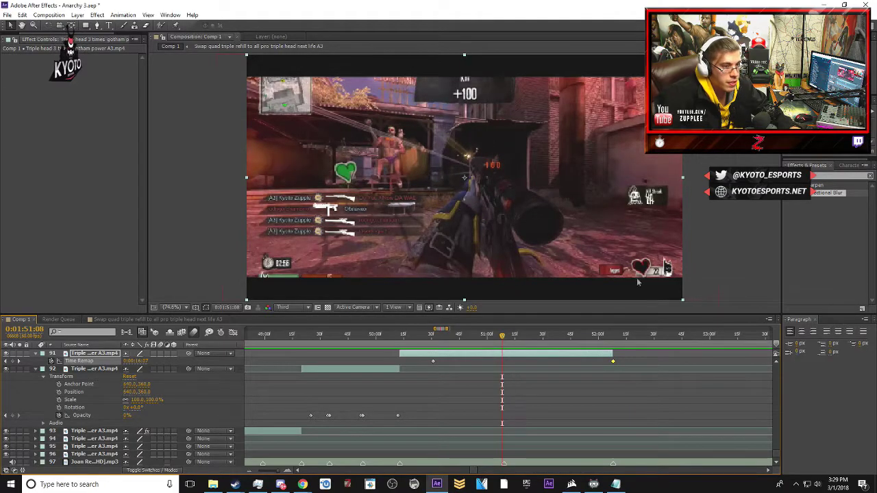
pyautogui.scroll(3, 541, 370)
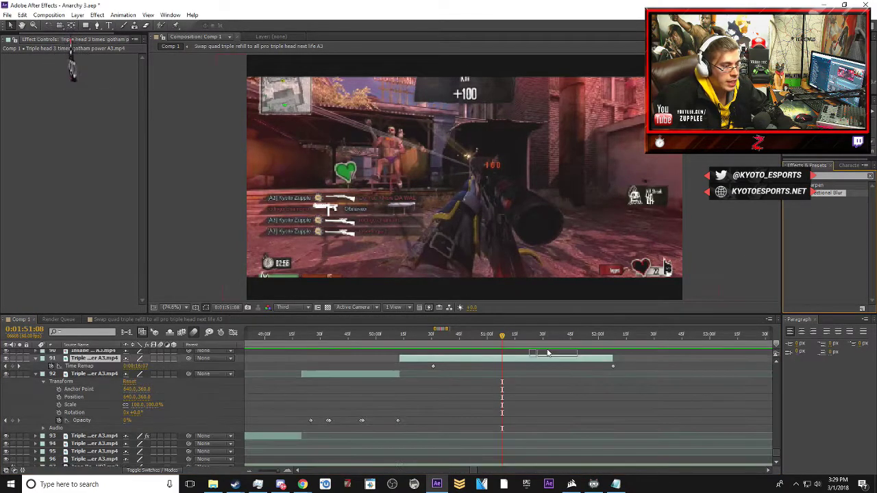
pyautogui.click(535, 379)
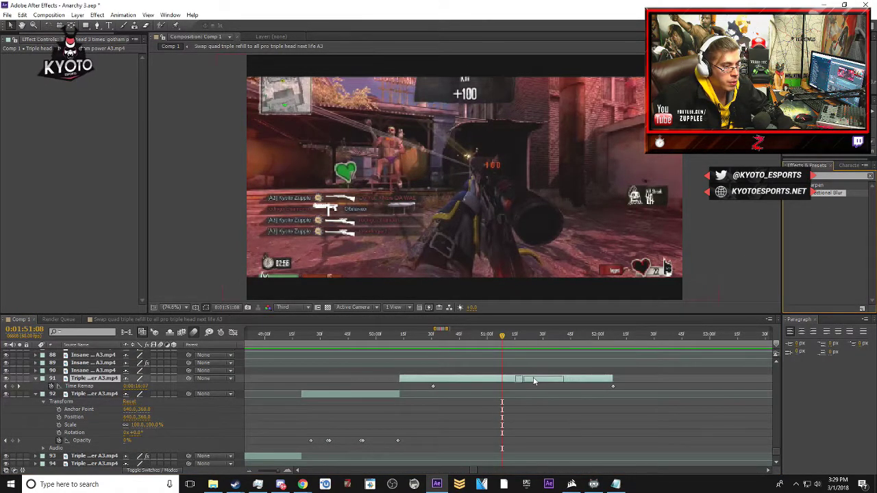
pyautogui.click(12, 387)
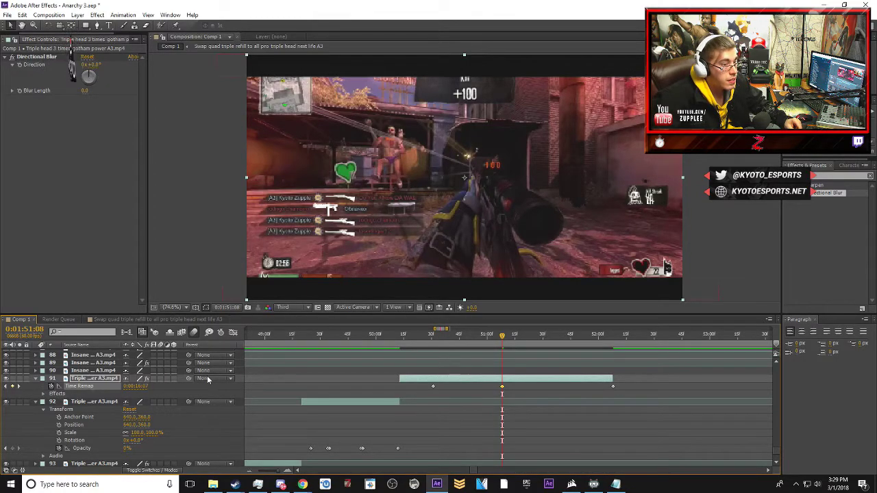
pyautogui.scroll(-2, 558, 394)
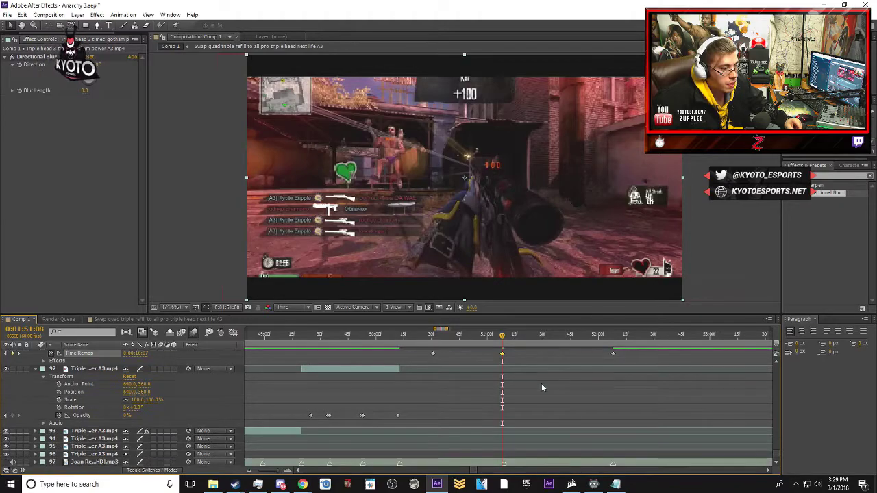
# - Try a Directional Blur length of 12.1 on layer 91 at 0:01:51:09 and set it to 0 at 0:01:51:55
pyautogui.click(503, 335)
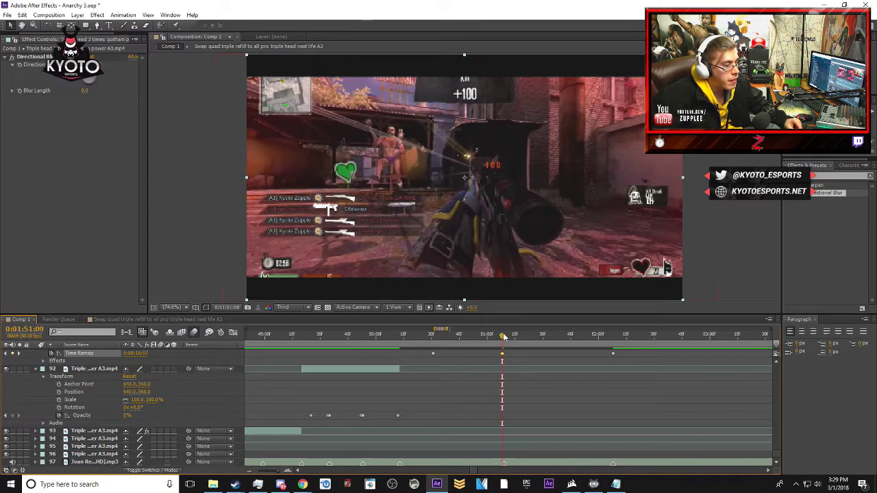
pyautogui.click(88, 92)
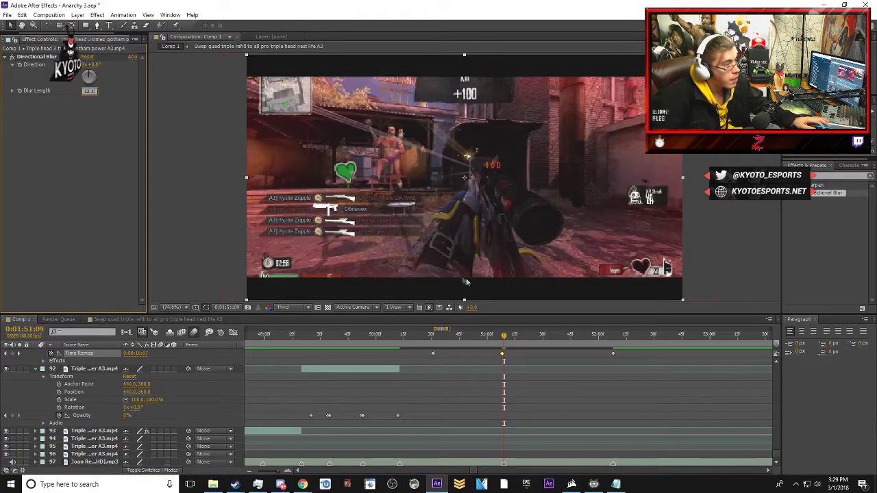
pyautogui.click(581, 336)
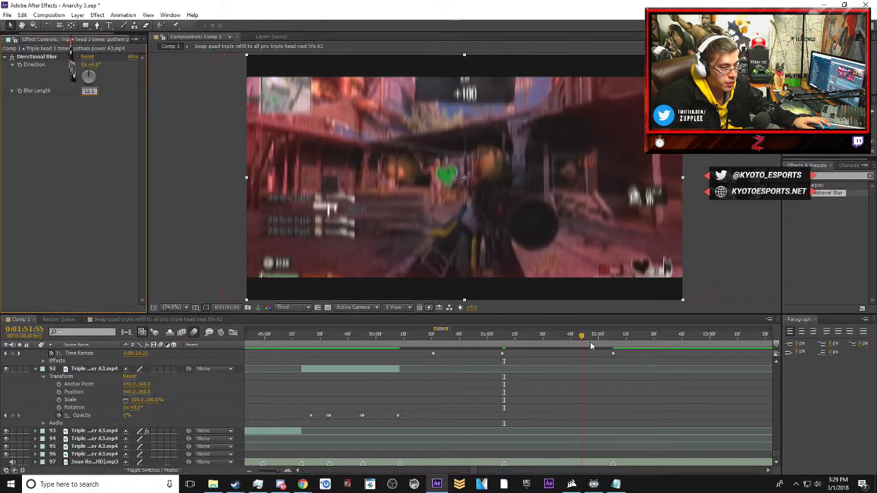
pyautogui.click(87, 91)
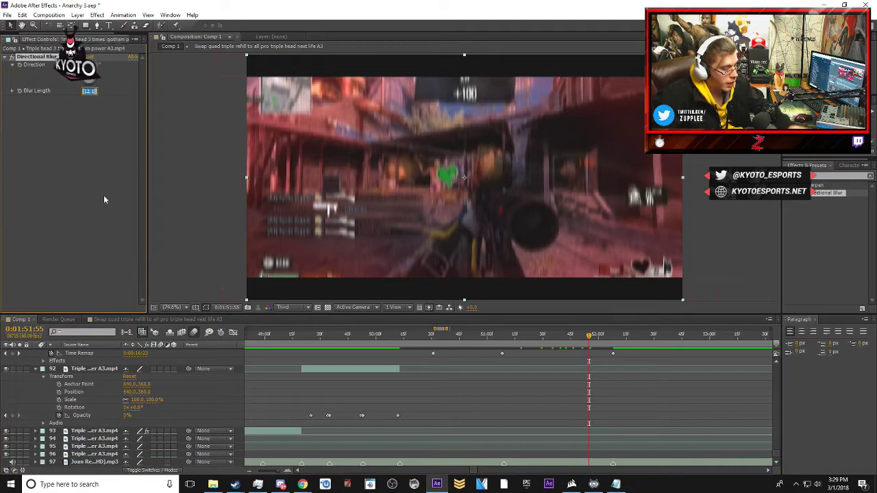
pyautogui.write('0')
pyautogui.press('Return')
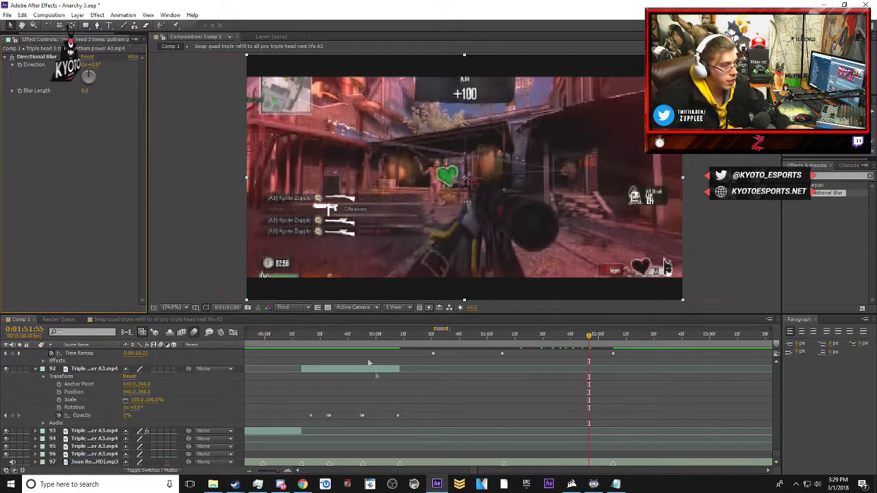
# - Collapse layers 92 and 91 and preview the Triple head cuts with the music
pyautogui.click(37, 369)
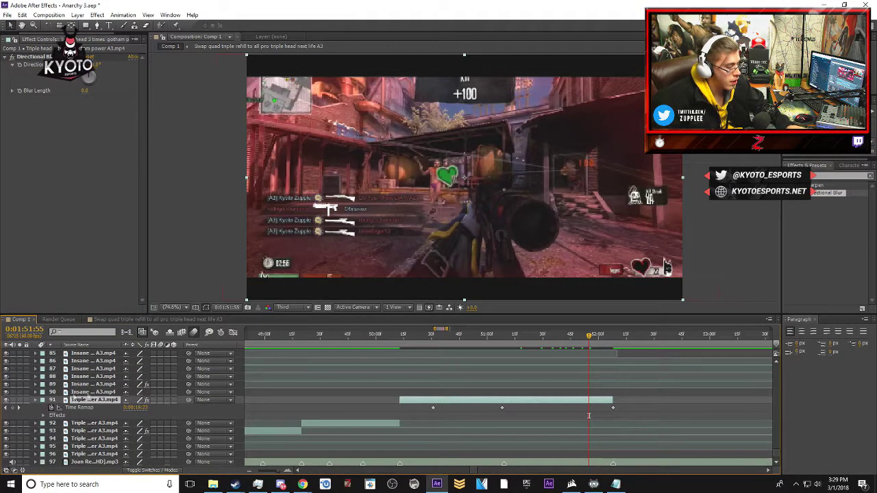
pyautogui.click(36, 400)
pyautogui.press('-')
pyautogui.press('-')
pyautogui.press('KP_0')
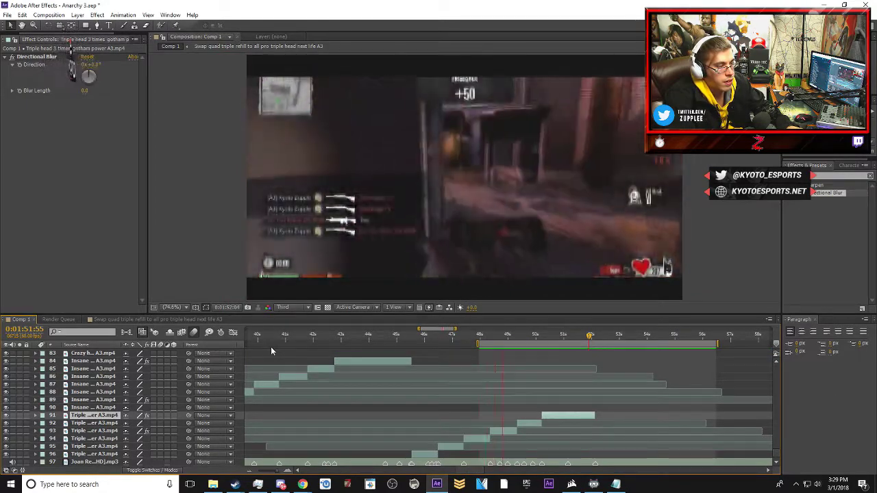
pyautogui.press('space')
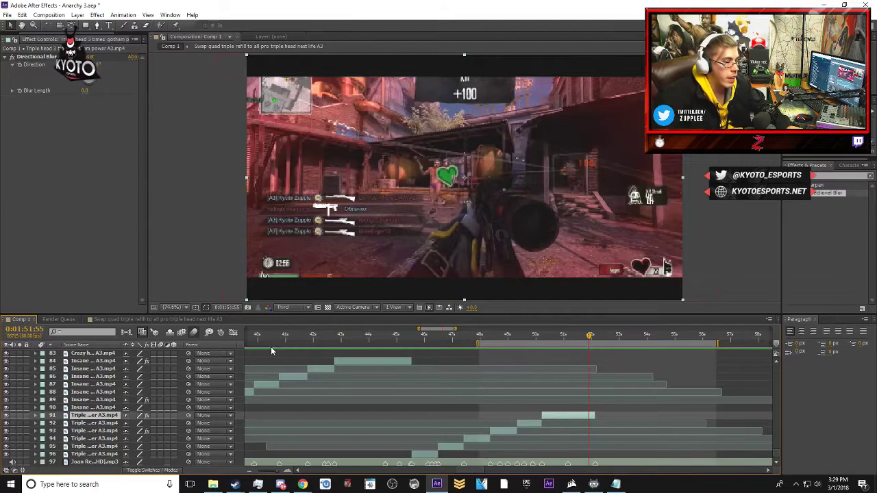
# - Start keyframing layer 91's Blur Length at 0:01:51:08 and set it to 12.1 at 0:01:51:09
pyautogui.press('=')
pyautogui.press('=')
pyautogui.moveTo(590, 336); pyautogui.dragTo(504, 336)
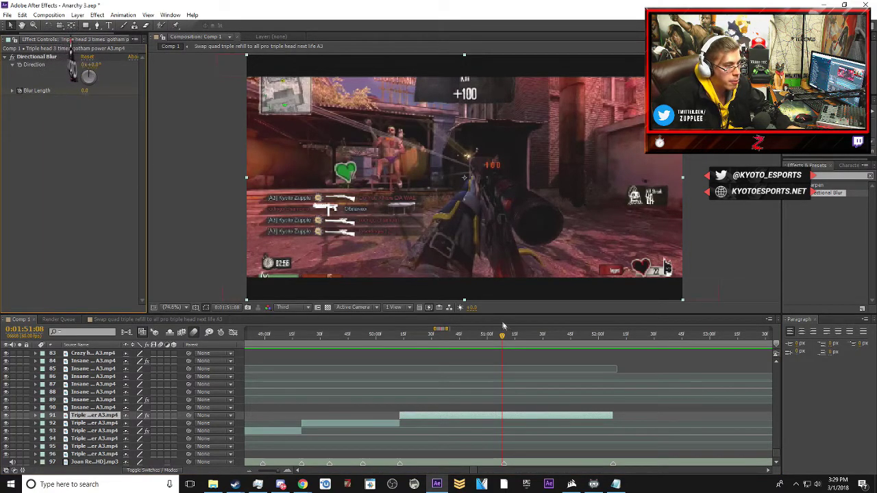
pyautogui.click(504, 333)
pyautogui.click(83, 92)
pyautogui.write('12.1')
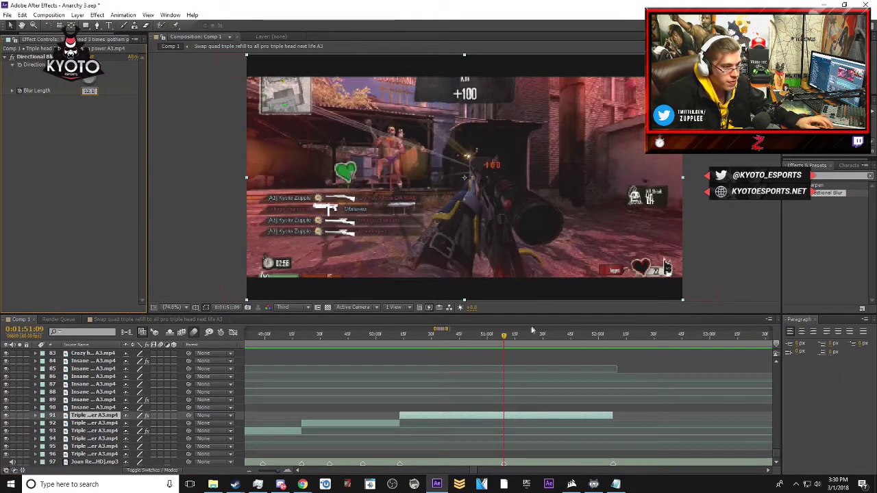
# - Keyframe layer 91's Blur Length at 0 near the clip's end at 0:01:51:57
pyautogui.click(590, 335)
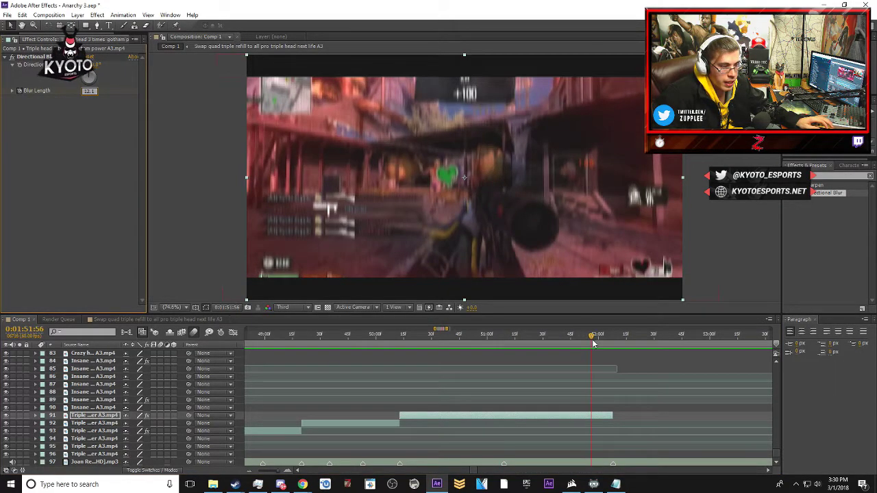
pyautogui.click(594, 344)
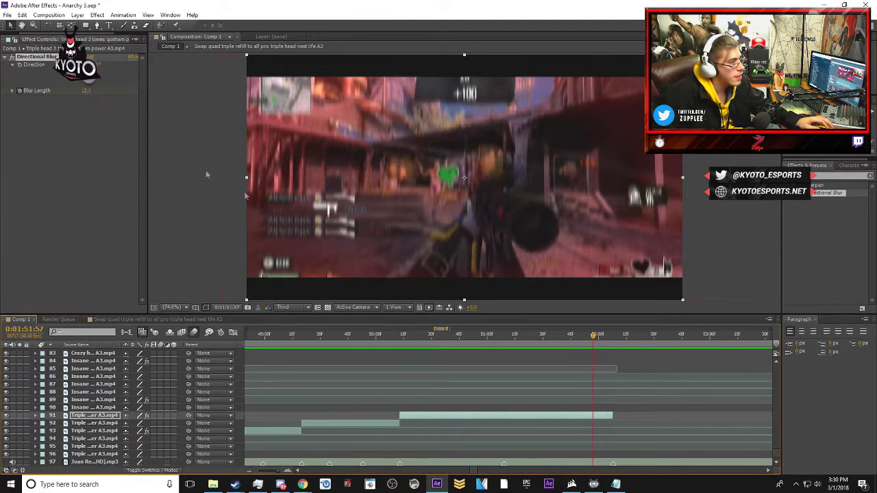
pyautogui.click(89, 90)
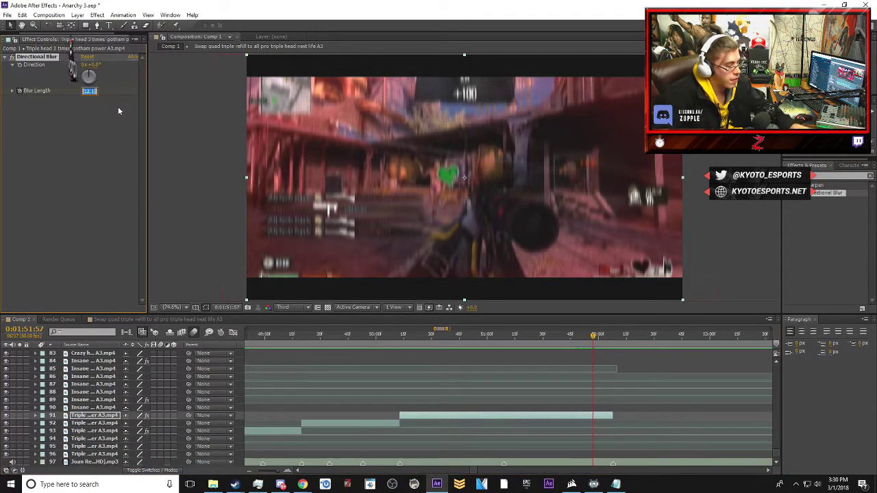
pyautogui.write('0')
pyautogui.press('Return')
# - Preview the keyframed blur on layer 91 with the music, checking the section between 0:01:50:26 and 0:01:51:35
pyautogui.press('-')
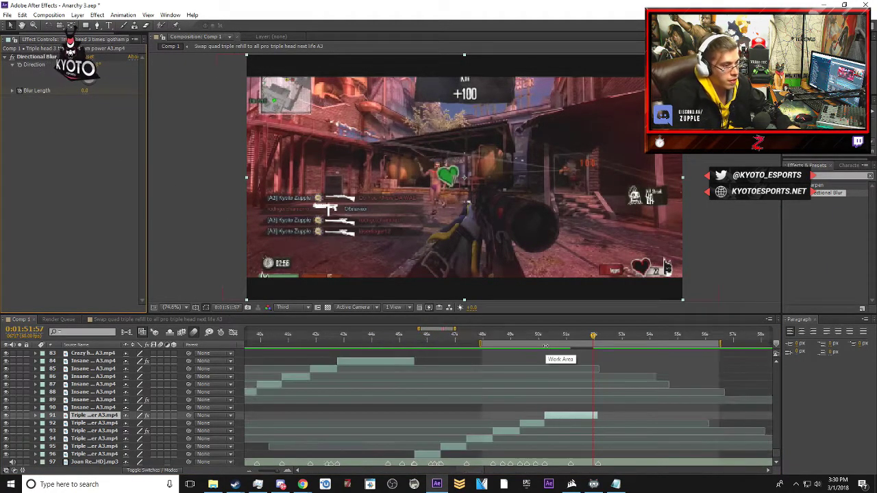
pyautogui.press('space')
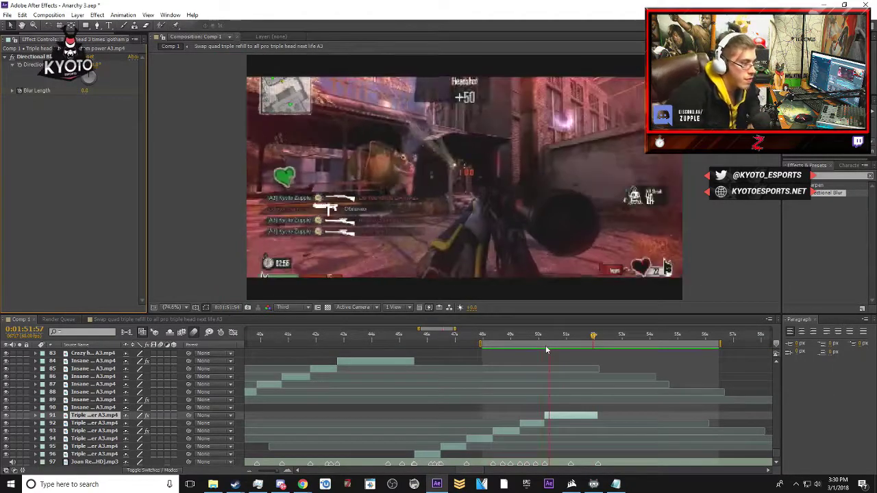
pyautogui.press('space')
pyautogui.press('space')
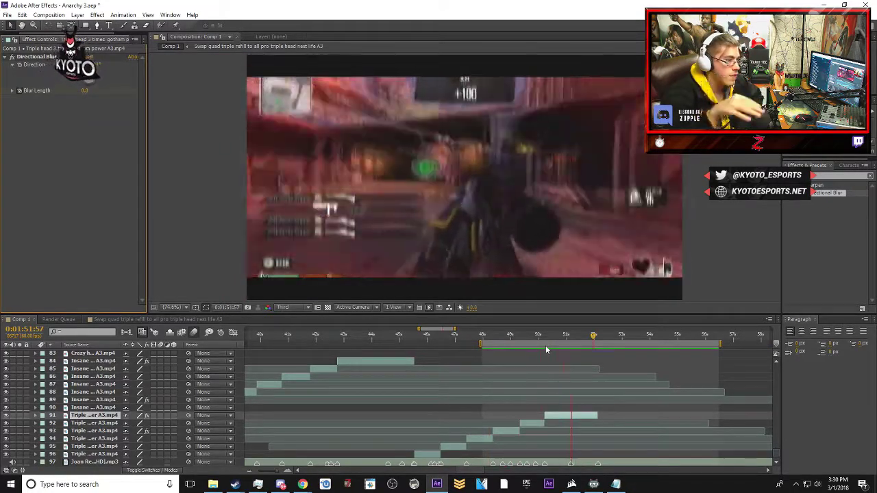
pyautogui.press('space')
pyautogui.moveTo(594, 328); pyautogui.dragTo(587, 334)
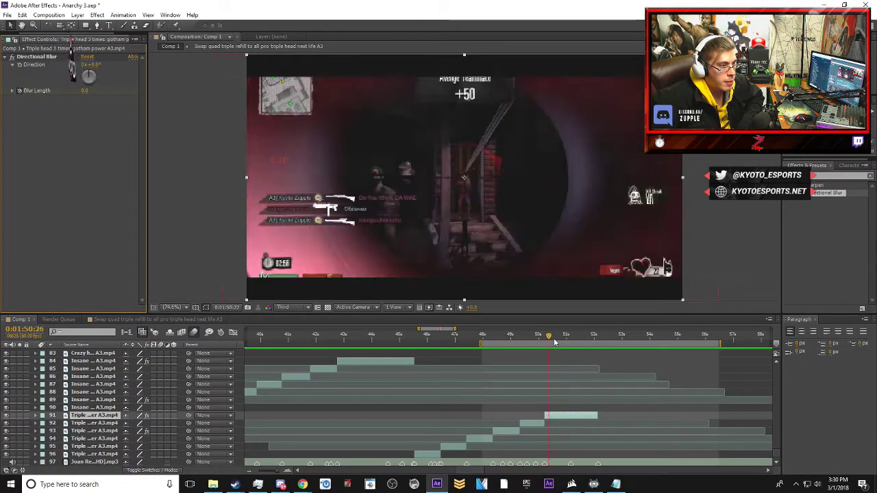
pyautogui.moveTo(579, 343); pyautogui.dragTo(584, 342)
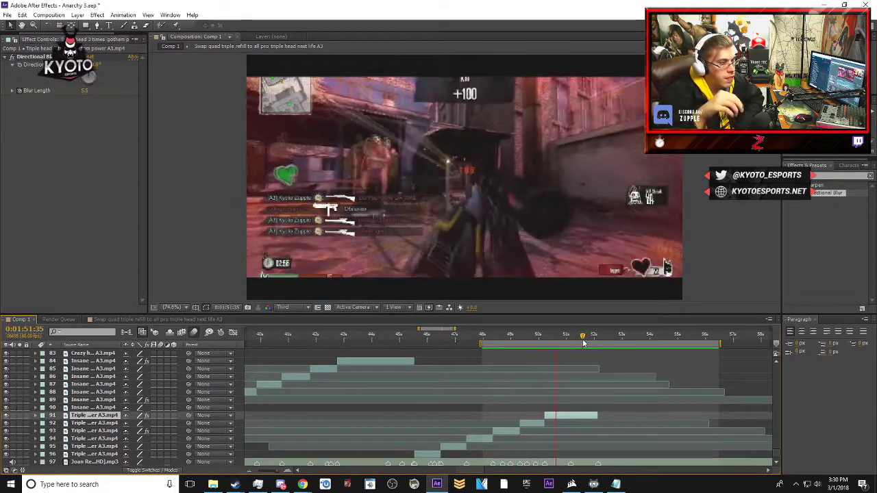
pyautogui.press('space')
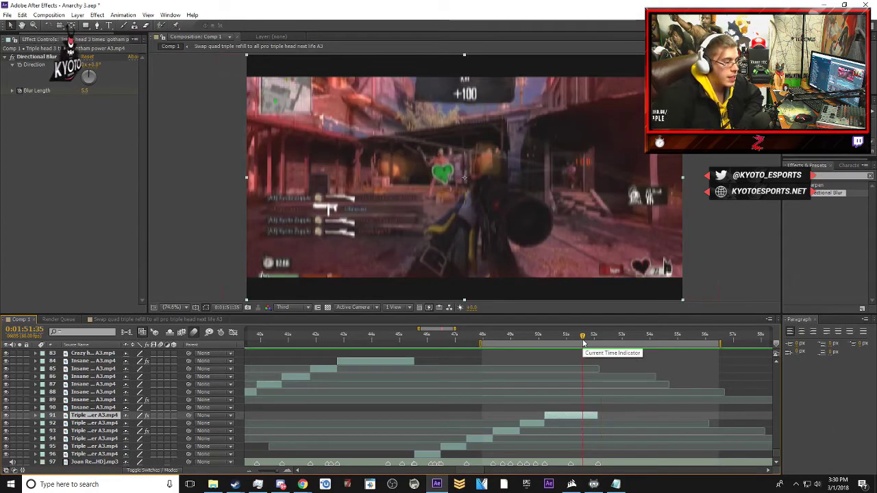
# - Keyframe the Scale of the Triple head clip on layer 96 at 109% at its start at 0:01:45:32
pyautogui.press('-')
pyautogui.moveTo(555, 340); pyautogui.dragTo(513, 344)
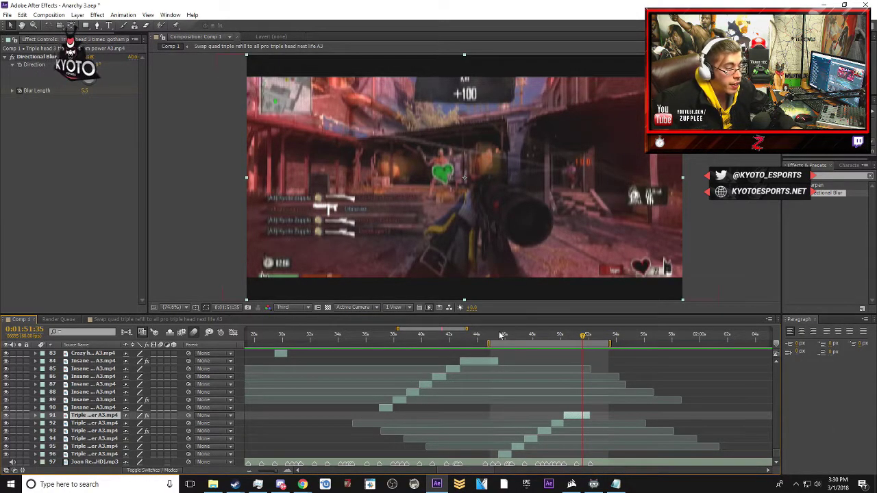
pyautogui.click(500, 335)
pyautogui.press('=')
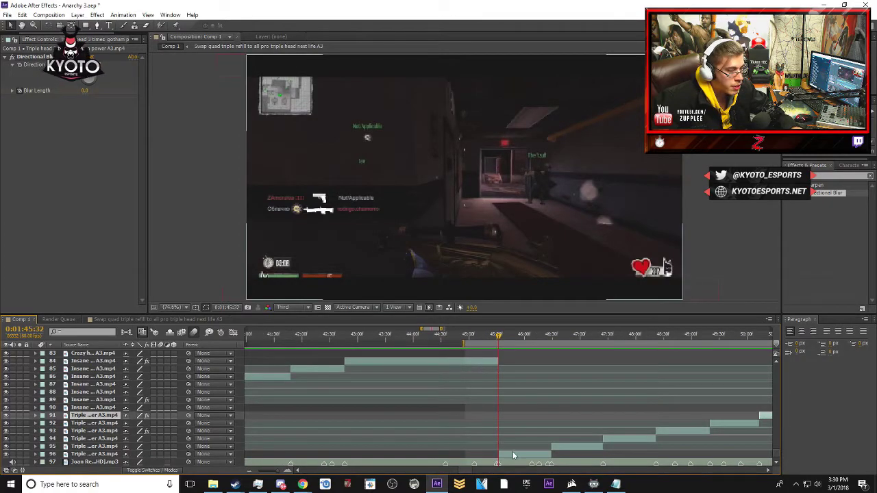
pyautogui.click(524, 453)
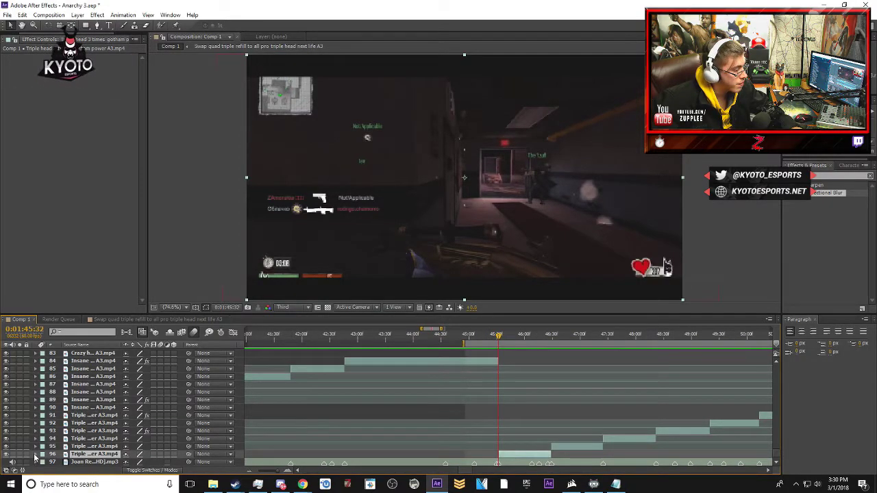
pyautogui.click(42, 454)
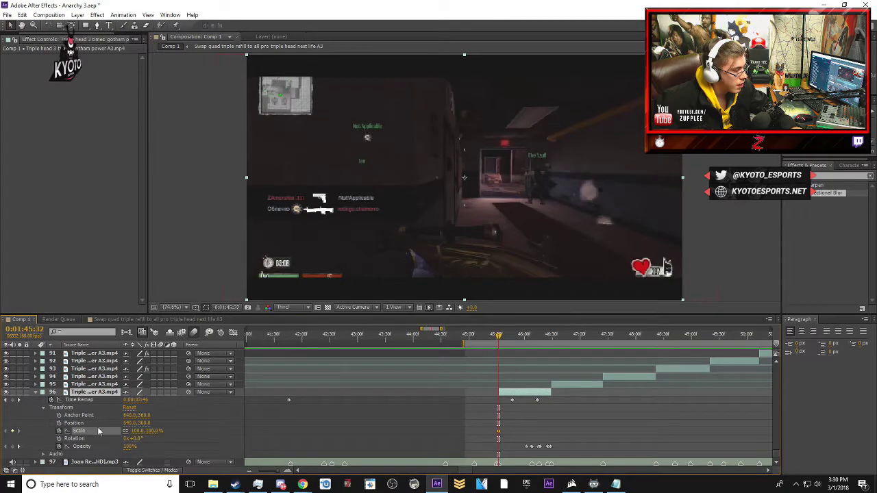
pyautogui.click(152, 432)
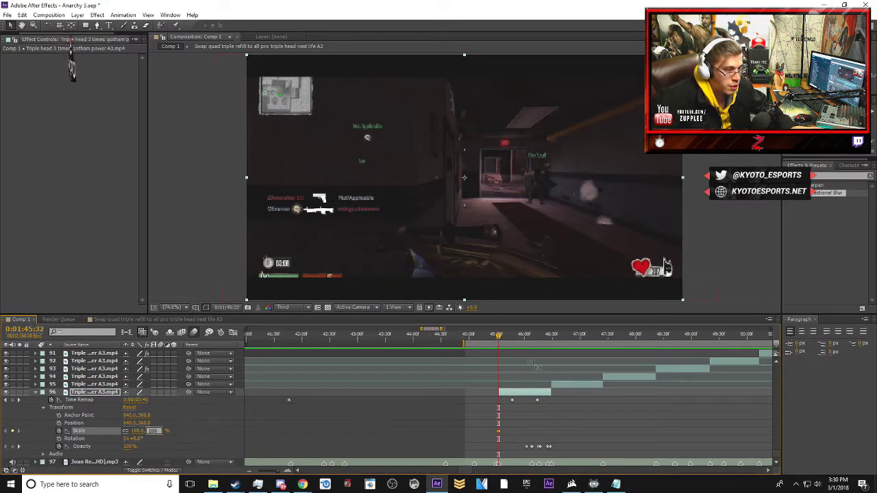
# - Keyframe layer 96's Scale at 103% on the clip's last frame before 0:01:46:29 and collapse the layer
pyautogui.moveTo(498, 338); pyautogui.dragTo(548, 342)
pyautogui.press('=')
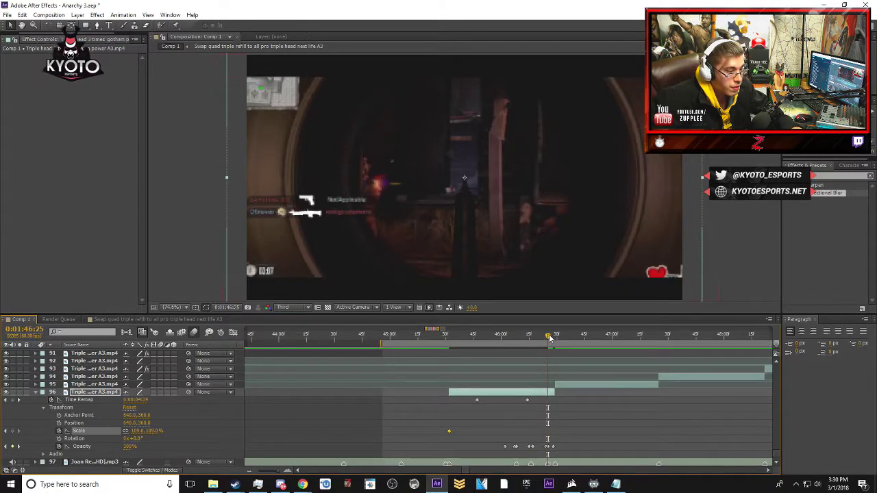
pyautogui.press('pagedown')
pyautogui.press('pagedown')
pyautogui.press('pagedown')
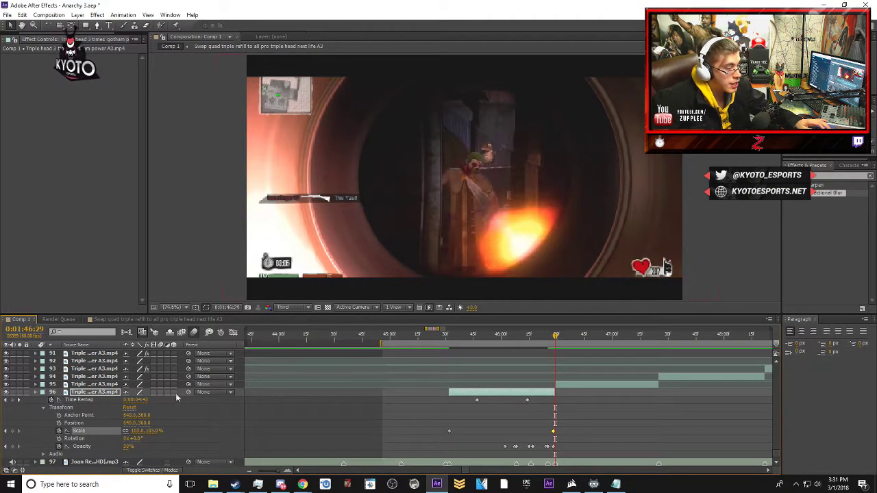
pyautogui.press('u')
# - Keyframe layer 95's Scale at 109% at 0:01:46:29 and at a lower value at the clip's end at 0:01:47:24
pyautogui.moveTo(463, 472); pyautogui.dragTo(468, 472)
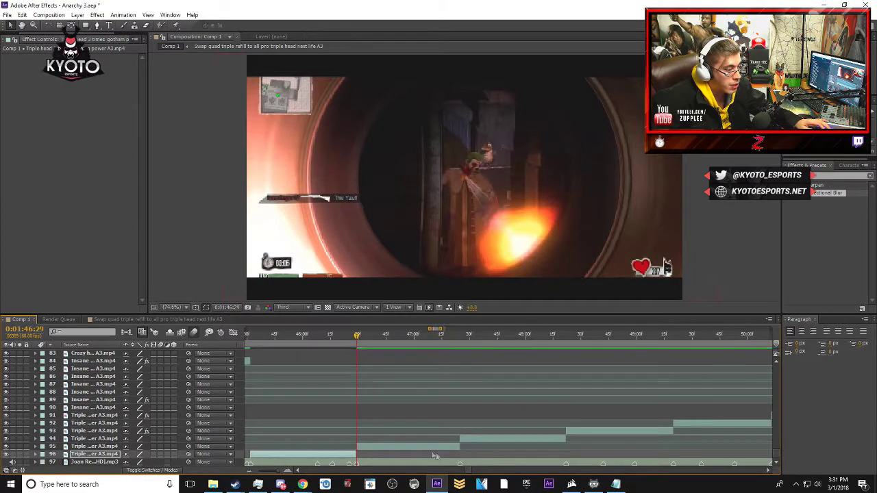
pyautogui.click(417, 446)
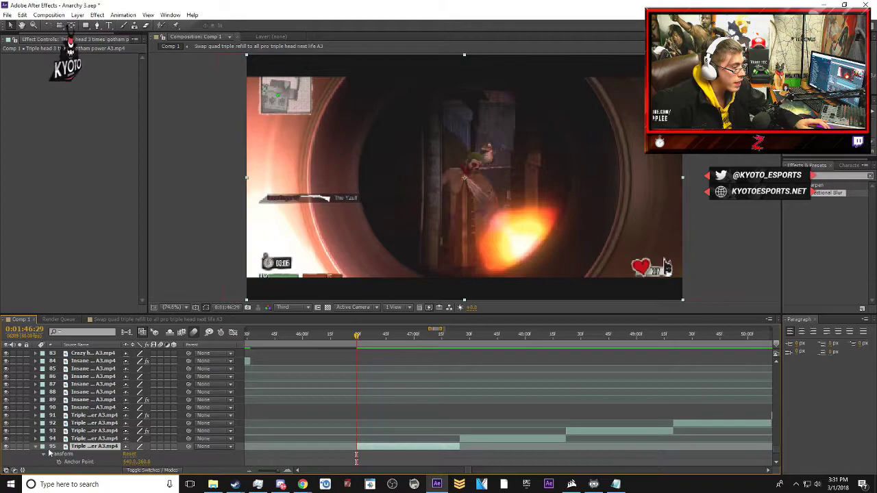
pyautogui.click(36, 447)
pyautogui.click(59, 439)
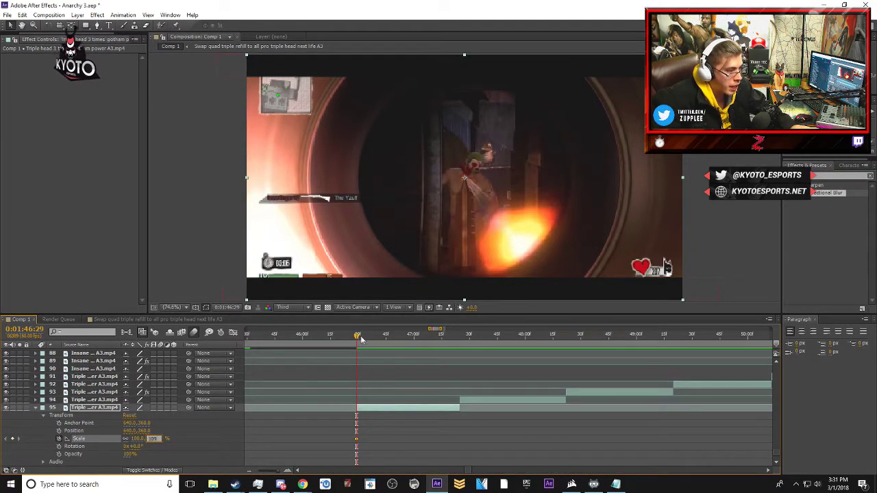
pyautogui.moveTo(383, 341); pyautogui.dragTo(460, 341)
pyautogui.write('1')
pyautogui.click(37, 411)
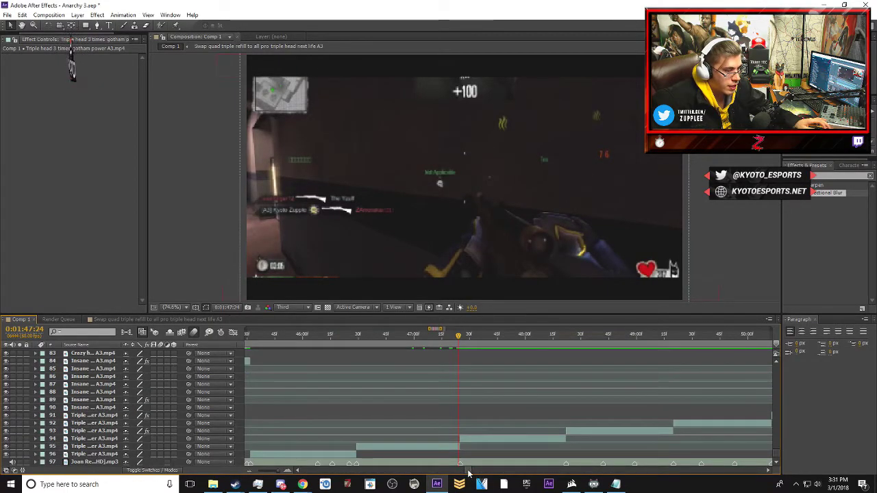
# - Keyframe layer 94's Scale from 109% at 0:01:47:25 to 103% at the clip's end at 0:01:48:21
pyautogui.click(461, 338)
pyautogui.click(469, 440)
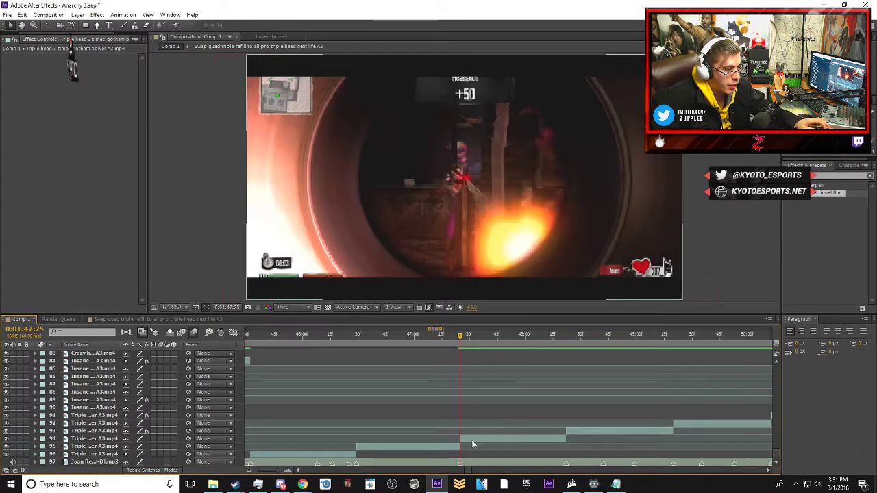
pyautogui.click(42, 439)
pyautogui.click(44, 447)
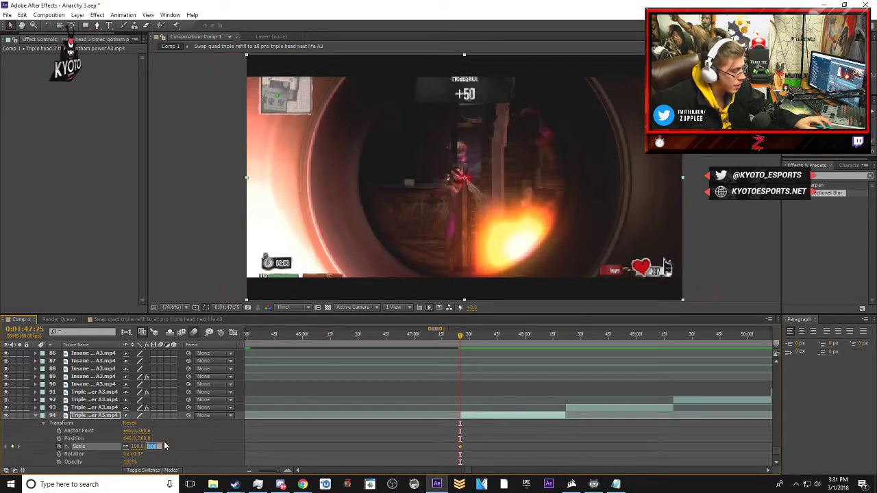
pyautogui.write('109')
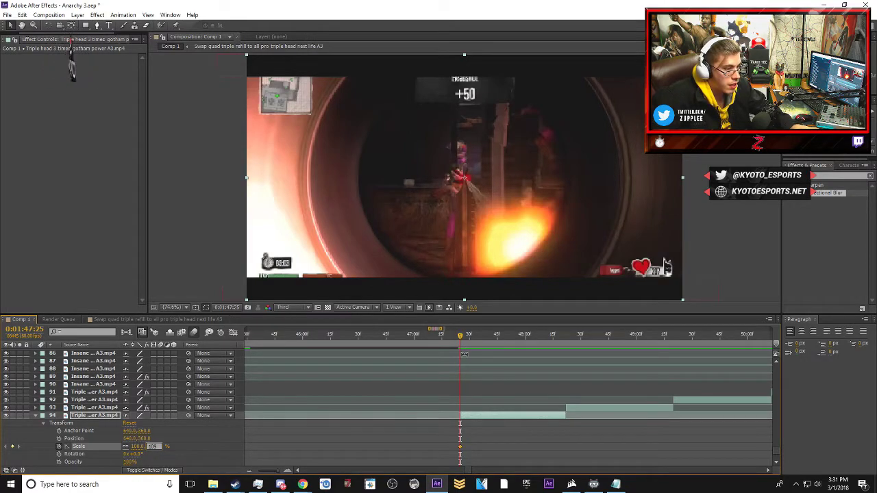
pyautogui.moveTo(463, 340); pyautogui.dragTo(564, 342)
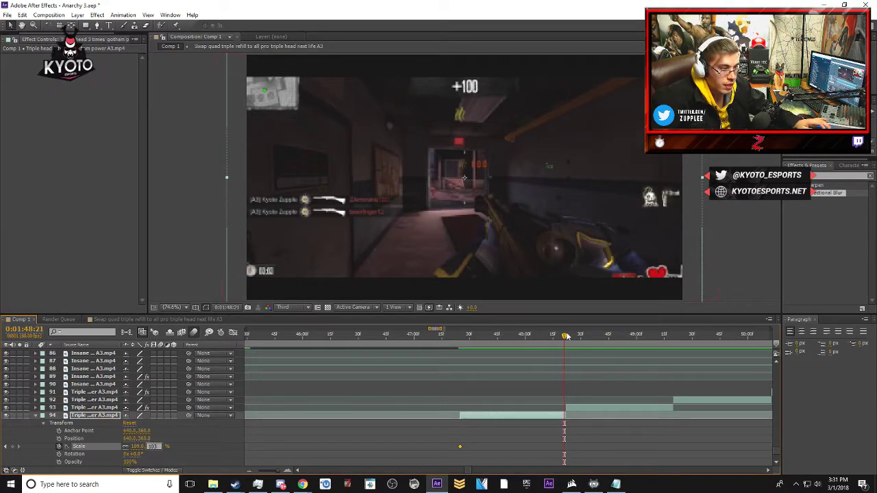
pyautogui.moveTo(566, 338); pyautogui.dragTo(566, 338)
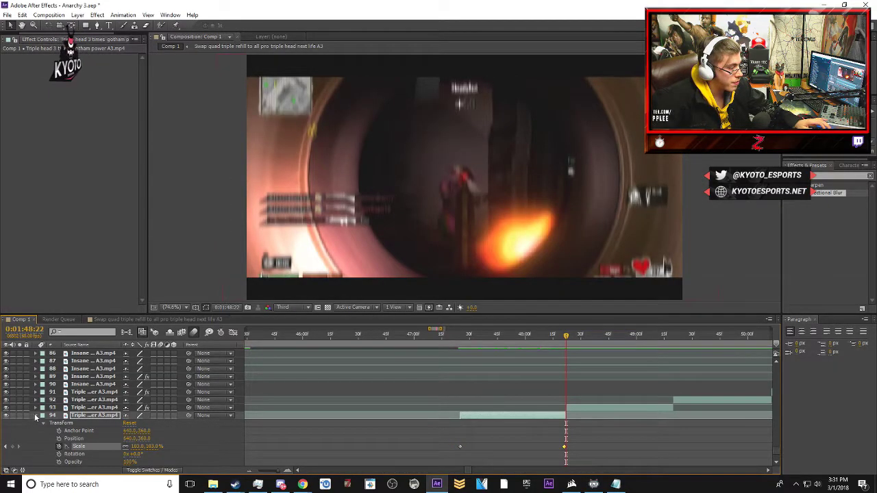
# - Keyframe layer 93's Scale from 109% at 0:01:48:22 to 103% at the clip's end at 0:01:49:19
pyautogui.click(36, 416)
pyautogui.hscroll(3, 466, 472)
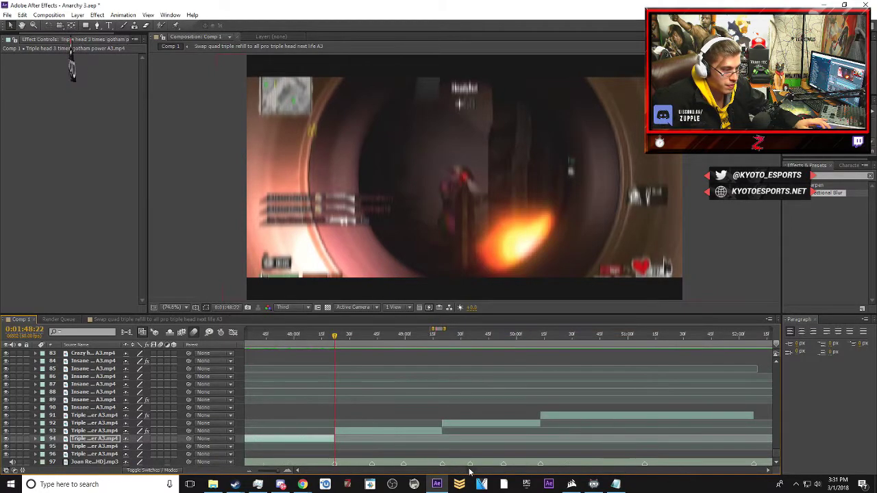
pyautogui.click(396, 431)
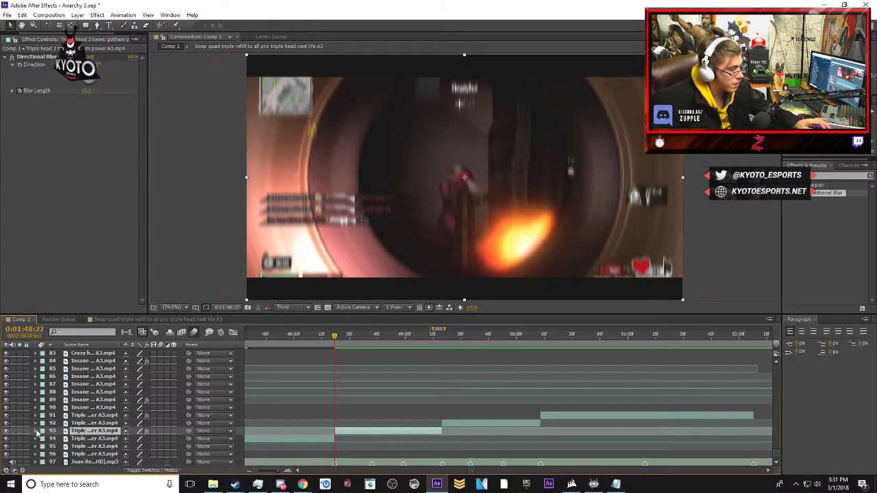
pyautogui.click(37, 431)
pyautogui.click(44, 446)
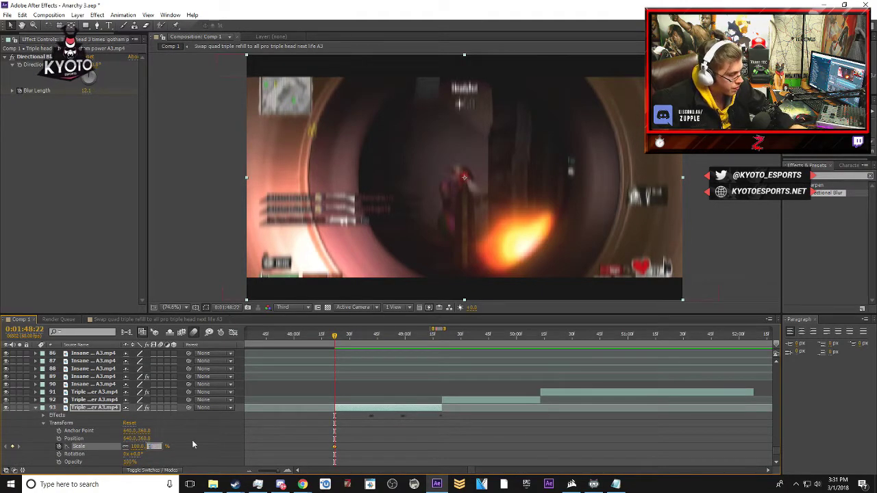
pyautogui.moveTo(335, 341); pyautogui.dragTo(442, 343)
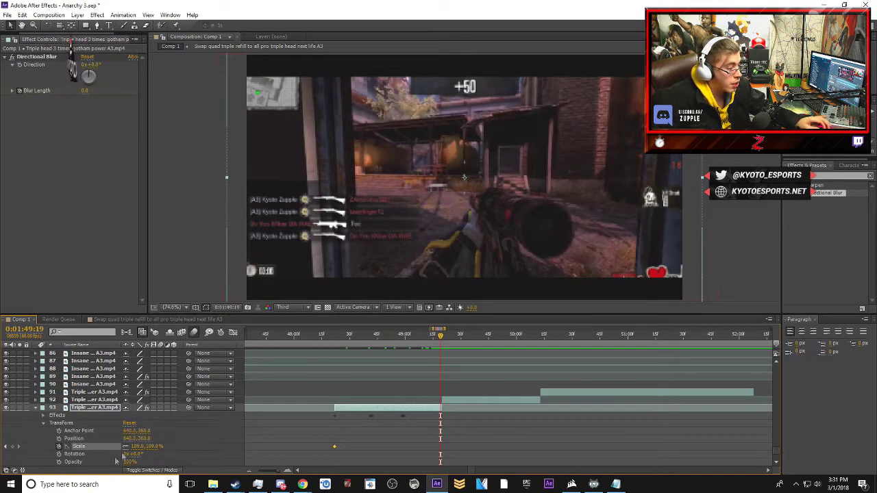
pyautogui.click(157, 446)
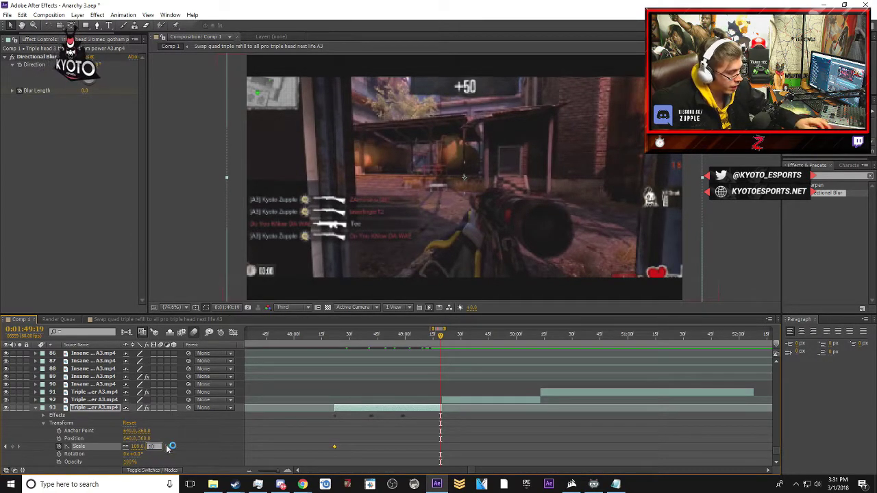
pyautogui.click(191, 449)
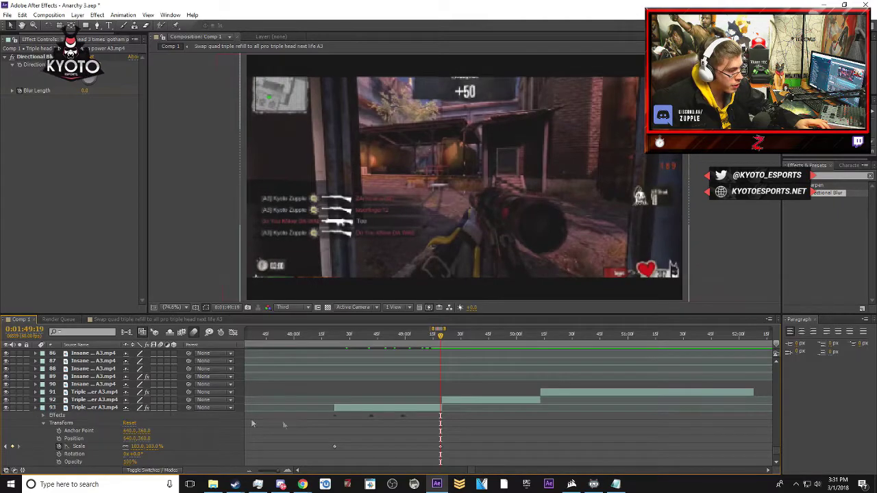
# - Keyframe layer 92's Scale from 109% at 0:01:49:20 to 103% at the clip's end at 0:01:50:12
pyautogui.click(442, 335)
pyautogui.click(450, 422)
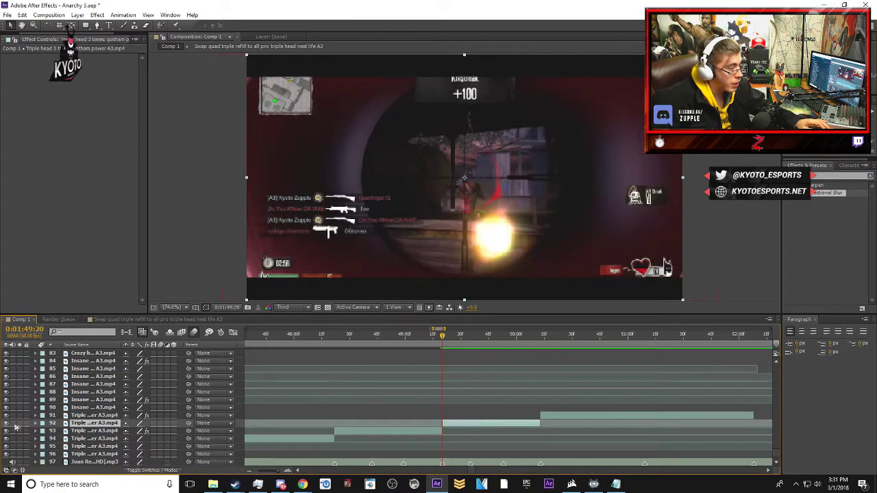
pyautogui.scroll(-1, 51, 442)
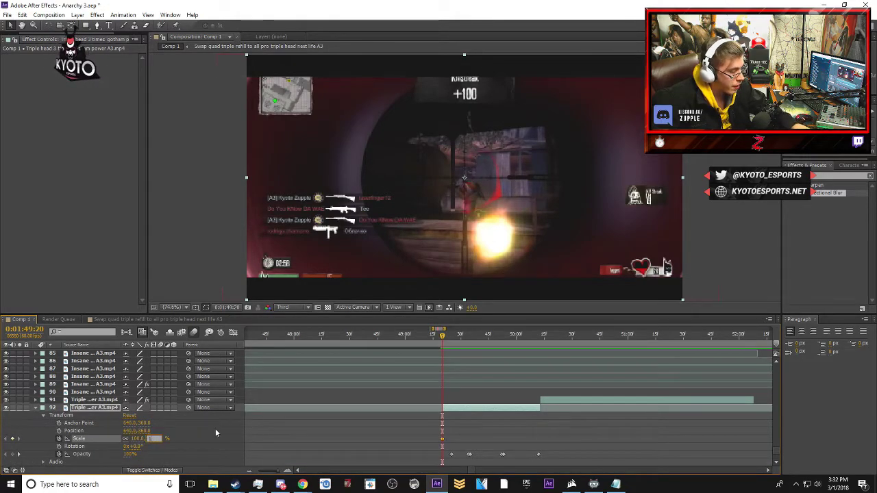
pyautogui.moveTo(446, 339); pyautogui.dragTo(539, 342)
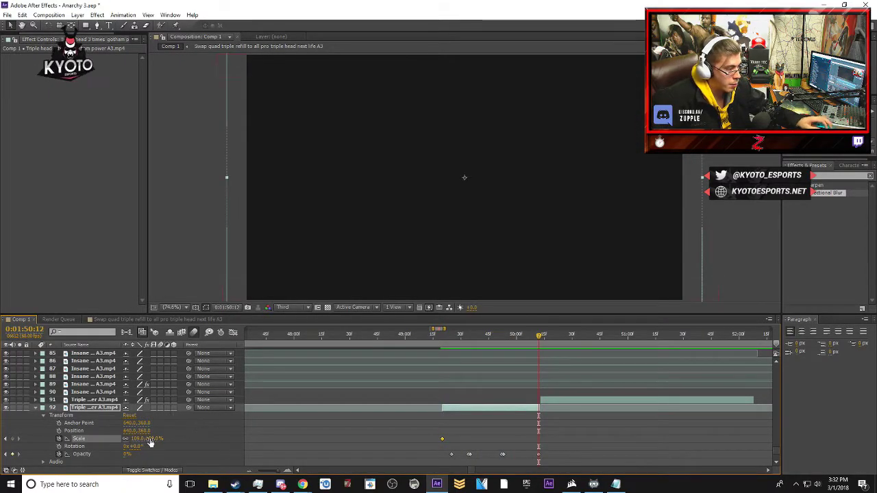
pyautogui.write('10')
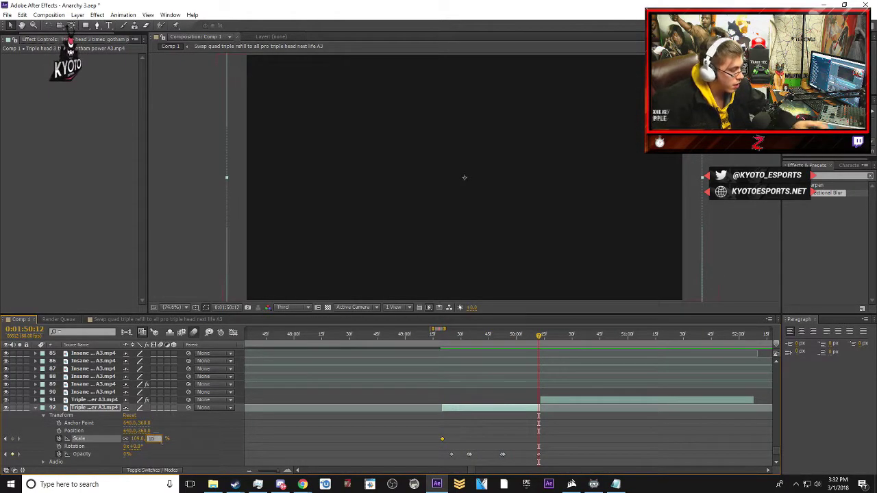
pyautogui.write('3')
pyautogui.click(179, 442)
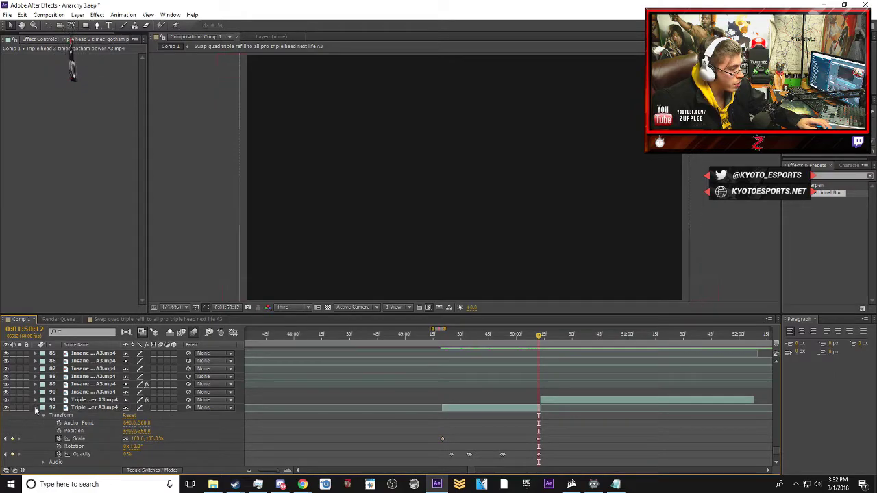
# - Keyframe layer 91's Scale at 109% at the clip's start at 0:01:50:13
pyautogui.moveTo(540, 338); pyautogui.dragTo(541, 339)
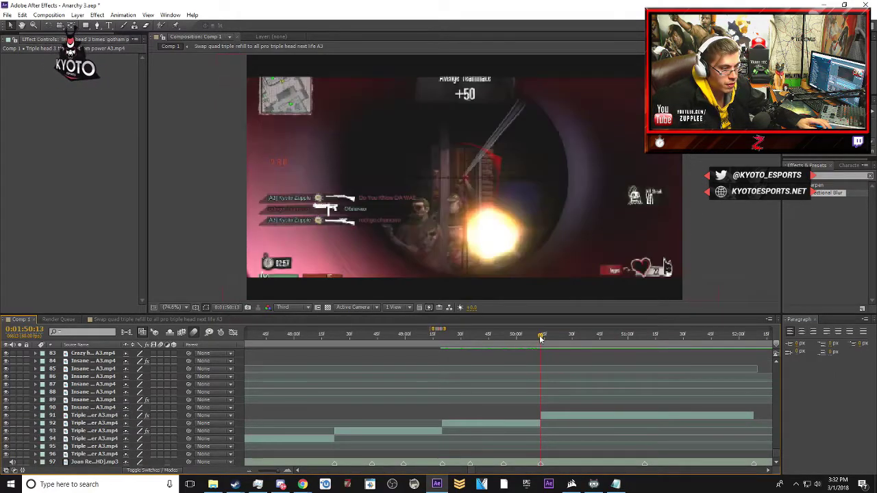
pyautogui.click(551, 415)
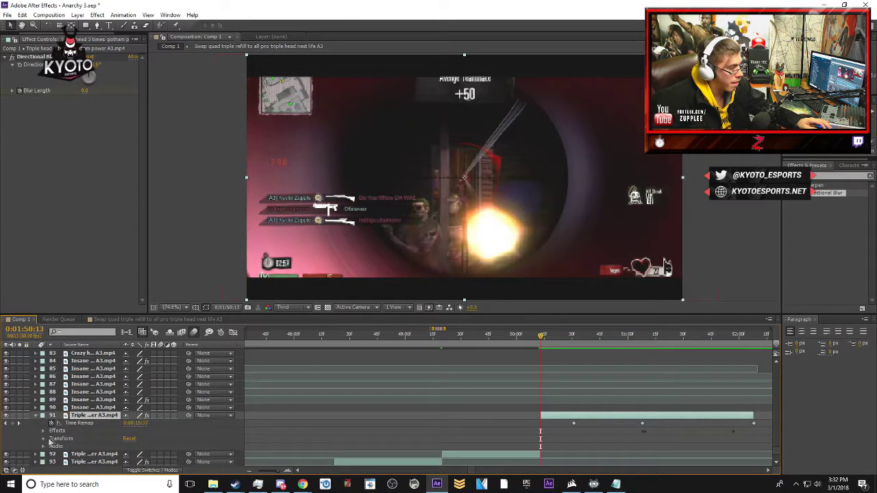
pyautogui.click(44, 439)
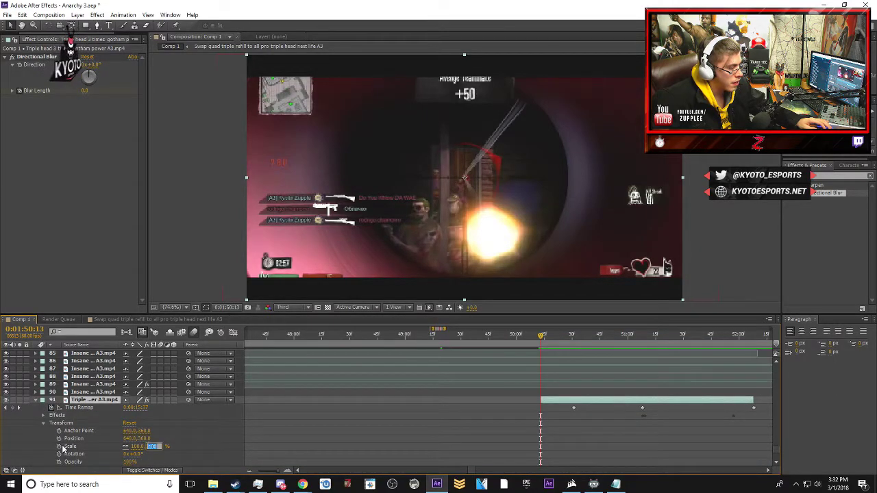
pyautogui.click(61, 447)
pyautogui.click(60, 448)
pyautogui.click(157, 447)
pyautogui.write('109.0')
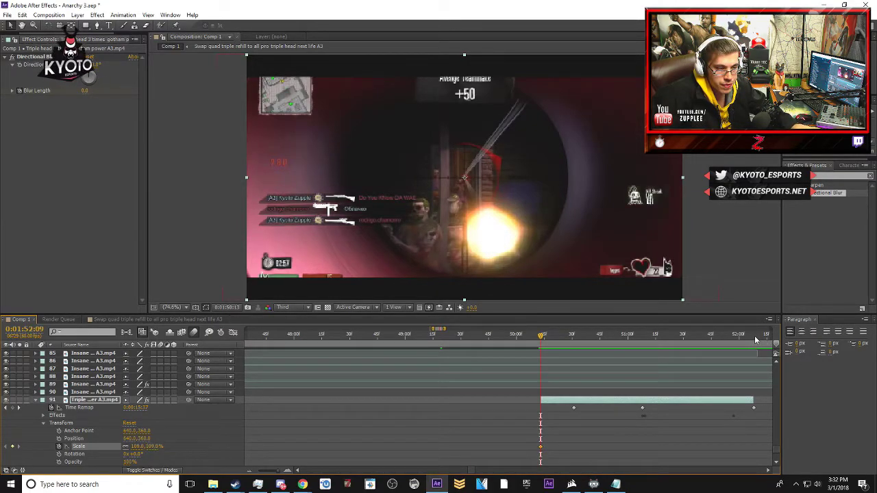
# - Keyframe layer 91's Scale at 103% near the clip's end at 0:01:52:07 and collapse the layer
pyautogui.click(756, 338)
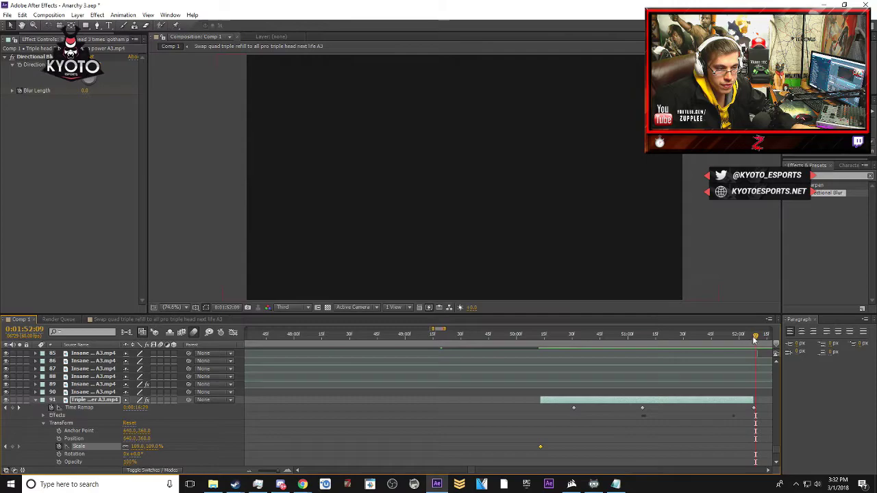
pyautogui.click(752, 338)
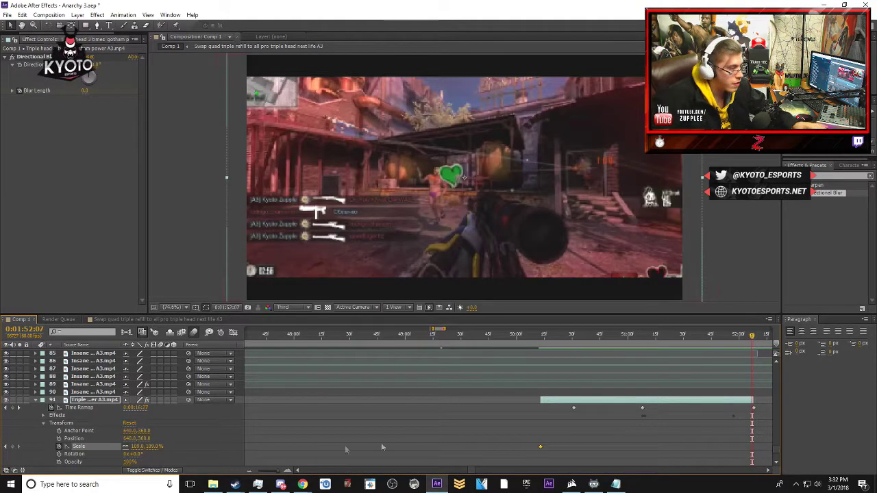
pyautogui.click(157, 448)
pyautogui.write('10')
pyautogui.click(181, 447)
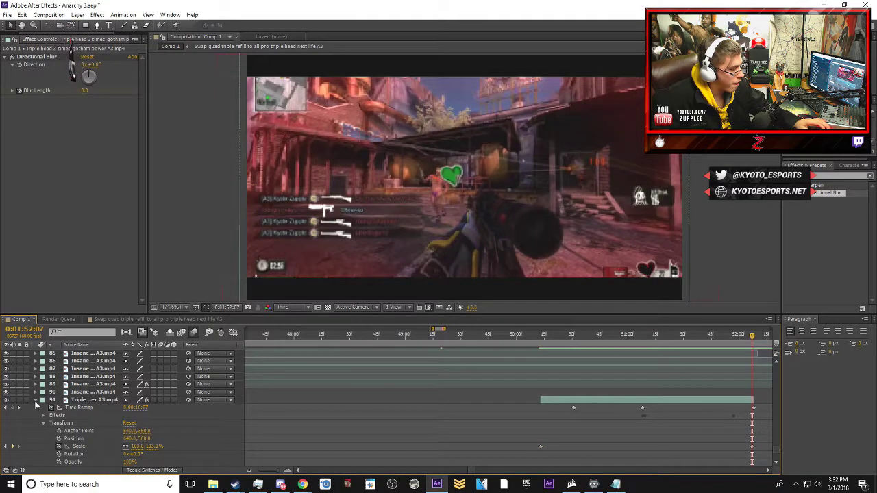
pyautogui.click(36, 400)
# - Extend the end of the work area to just past 0:01:58 and preview the Triple head section
pyautogui.press('-')
pyautogui.press('-')
pyautogui.press('-')
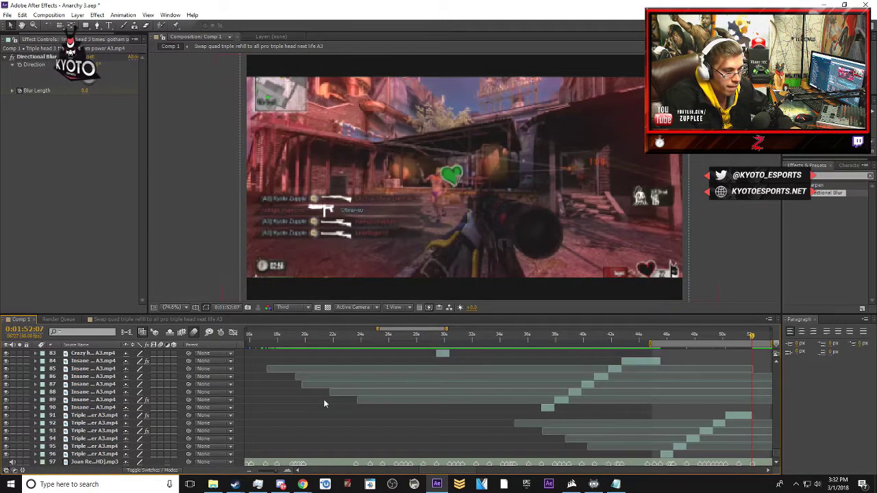
pyautogui.moveTo(441, 470); pyautogui.dragTo(465, 470)
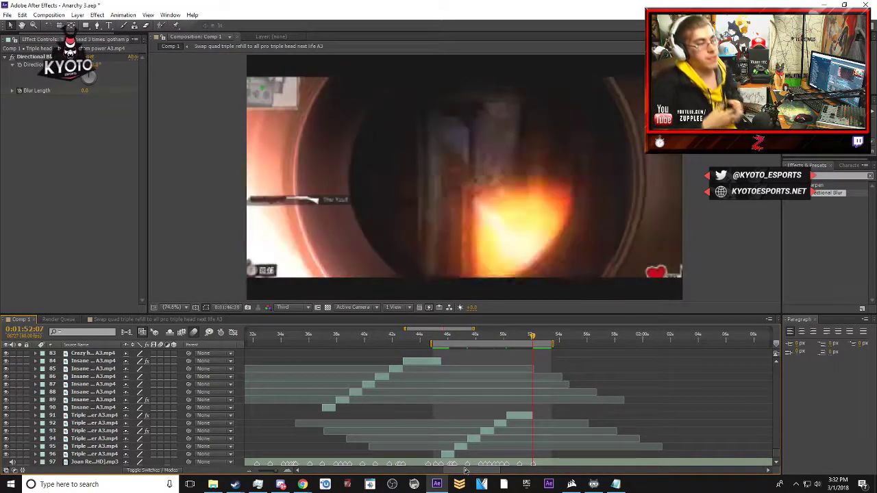
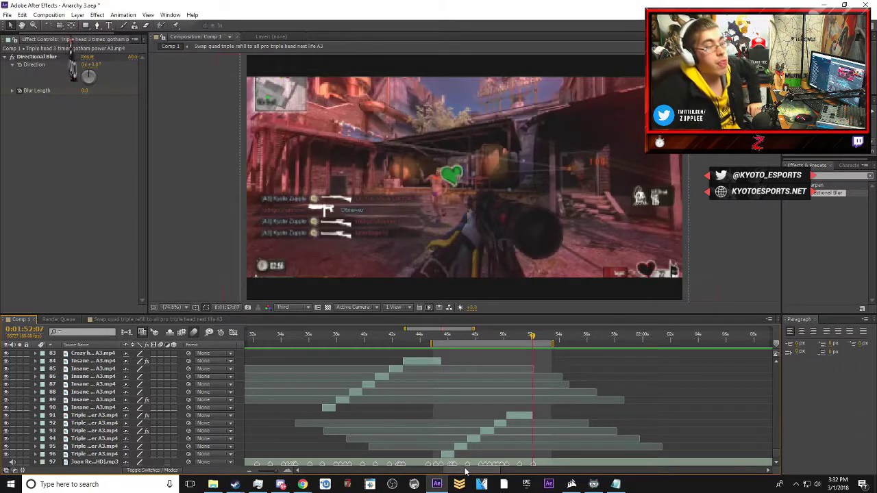
pyautogui.moveTo(557, 339); pyautogui.dragTo(626, 342)
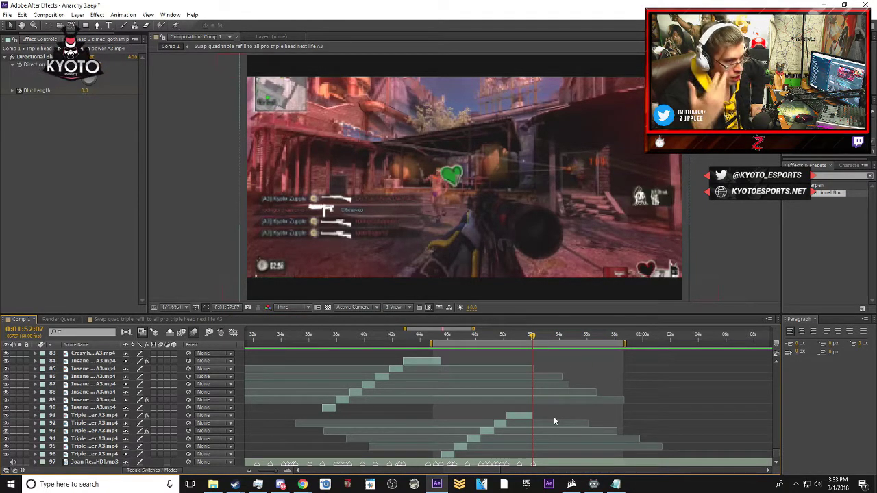
pyautogui.press('space')
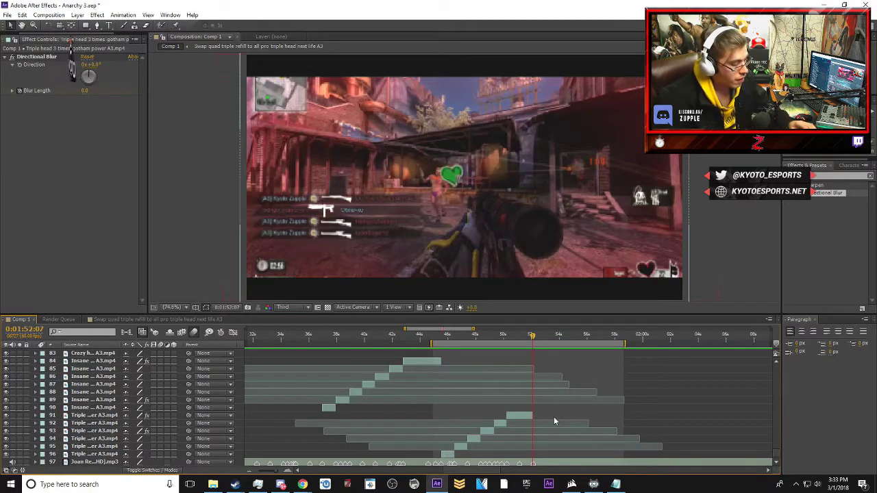
# - Save the project and extend the work area's start back to the beginning of the composition
pyautogui.scroll(-5, 545, 421)
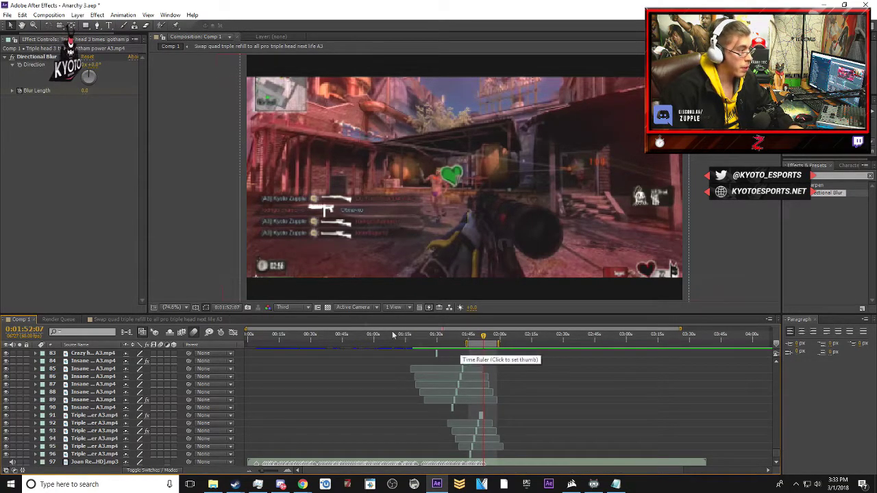
pyautogui.click(7, 14)
pyautogui.click(34, 86)
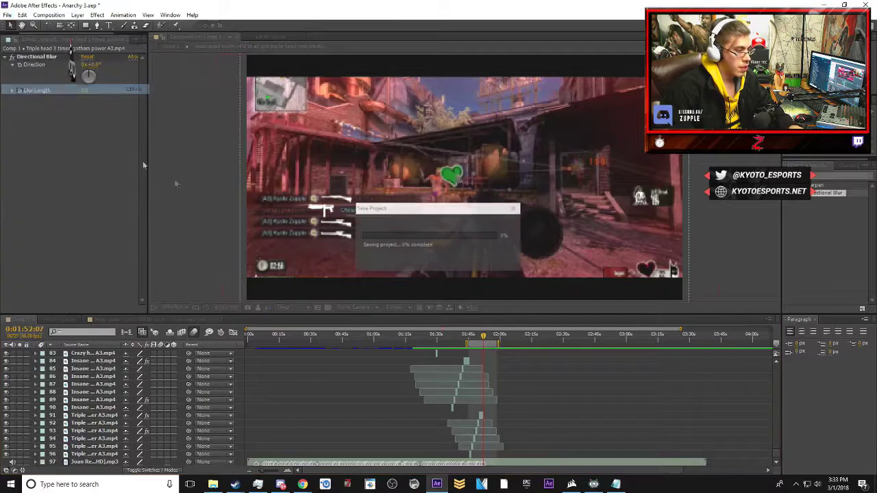
pyautogui.moveTo(466, 341); pyautogui.dragTo(214, 348)
# - Collapse the expanded Scale properties of layers 77 through 72, the Crazy headshot and Bucc clips
pyautogui.scroll(10, 350, 408)
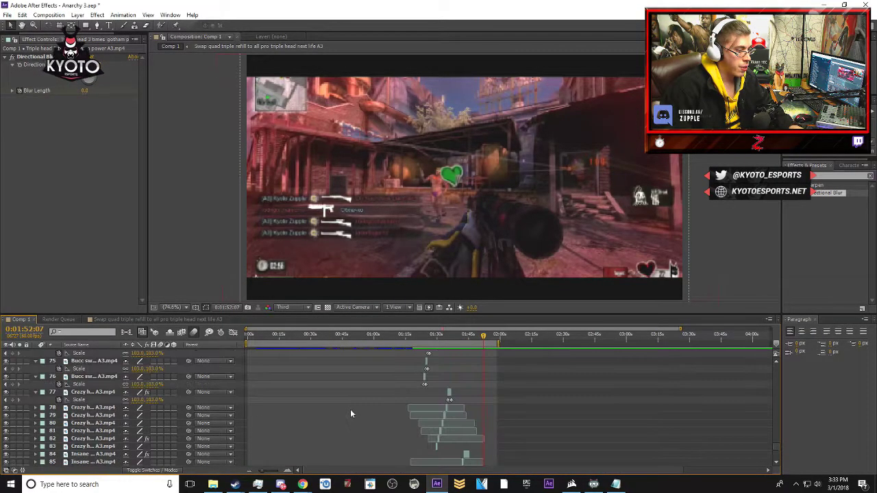
pyautogui.scroll(-8, 349, 407)
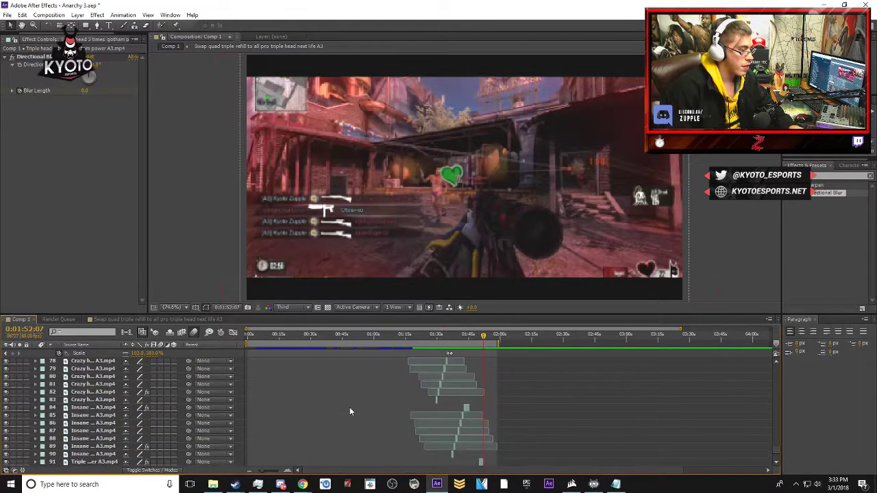
pyautogui.scroll(4, 349, 405)
pyautogui.click(71, 394)
pyautogui.keyDown('ctrl'); pyautogui.click(33, 392); pyautogui.keyUp('ctrl')
pyautogui.click(35, 392)
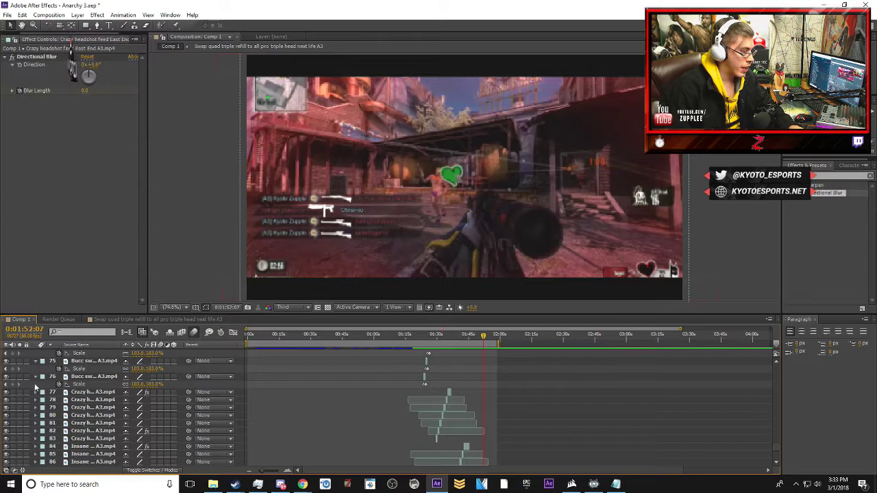
pyautogui.click(36, 376)
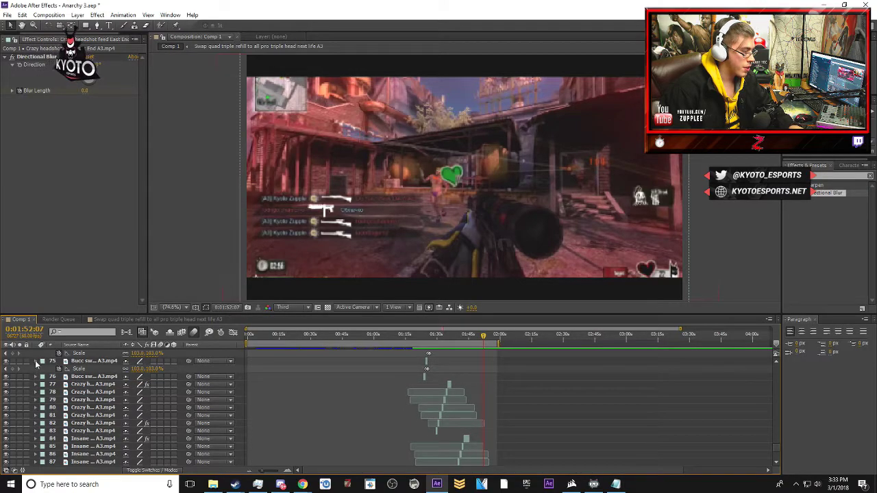
pyautogui.click(36, 361)
pyautogui.scroll(3, 40, 407)
pyautogui.click(36, 439)
pyautogui.click(36, 423)
pyautogui.click(36, 408)
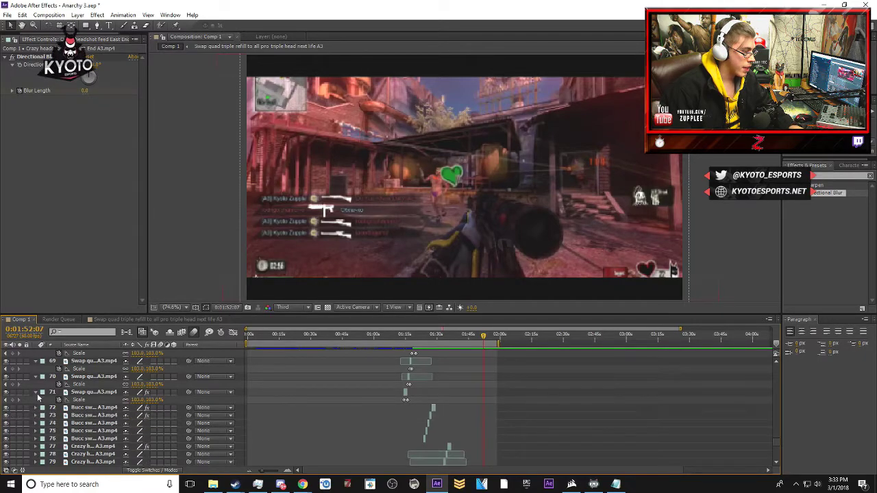
# - Collapse the expanded Scale properties of the Swap quad clips on layers 71 through 67
pyautogui.click(35, 392)
pyautogui.click(36, 376)
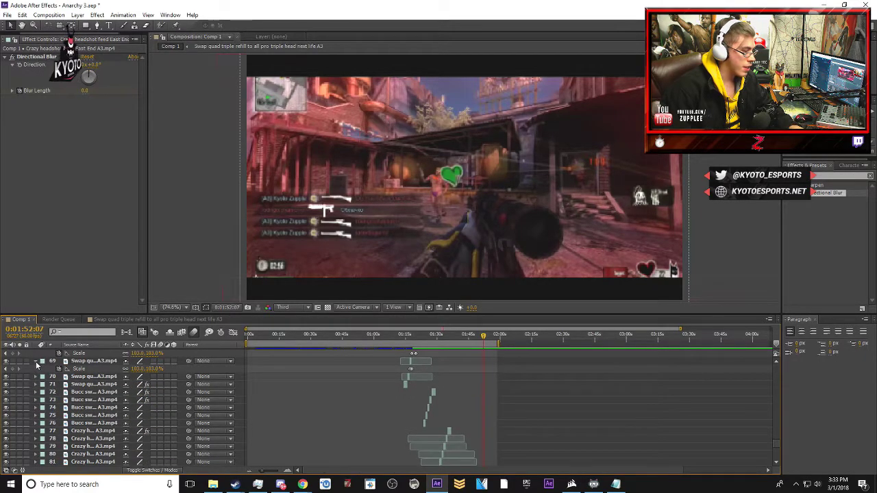
pyautogui.click(36, 361)
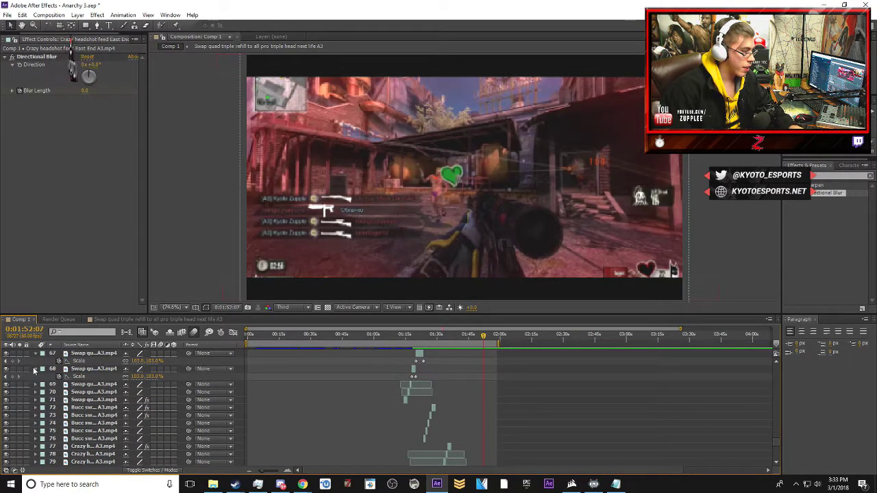
pyautogui.click(36, 370)
pyautogui.click(36, 354)
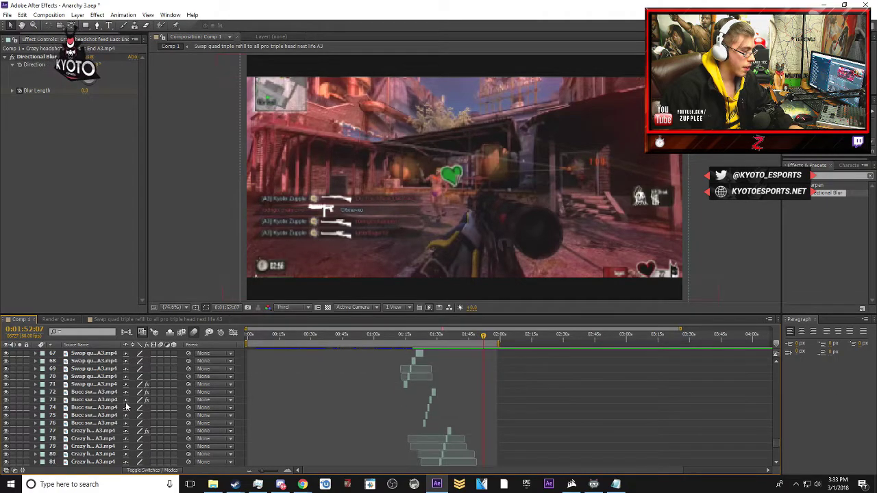
# - Add Comp 1 to the render queue and accept its render settings at best quality for the work area only
pyautogui.scroll(5, 335, 442)
pyautogui.scroll(-8, 341, 440)
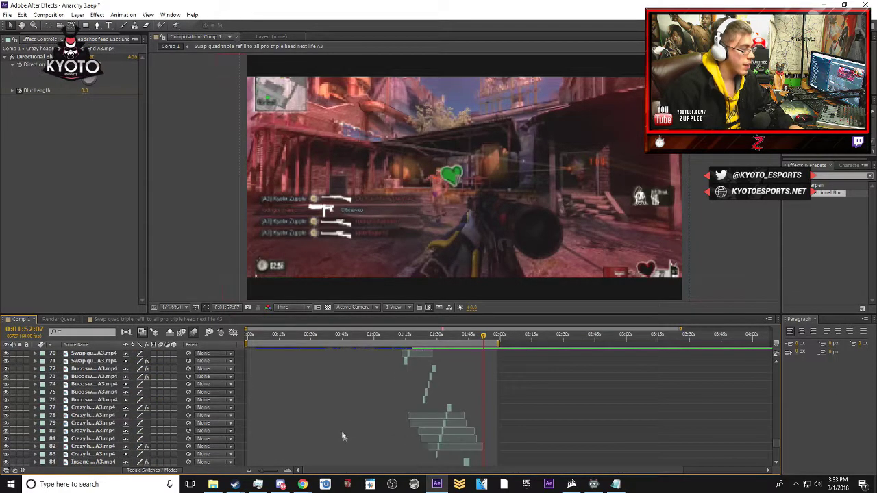
pyautogui.click(7, 15)
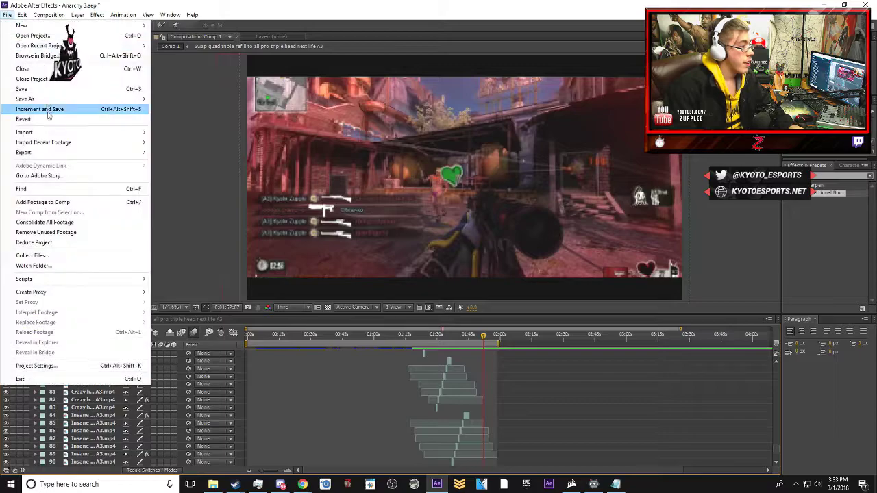
pyautogui.moveTo(49, 14)
pyautogui.click(72, 81)
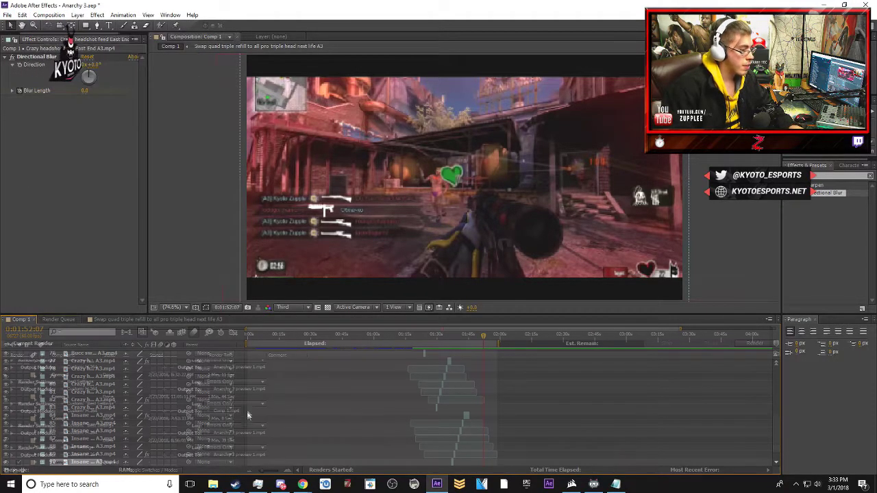
pyautogui.click(80, 455)
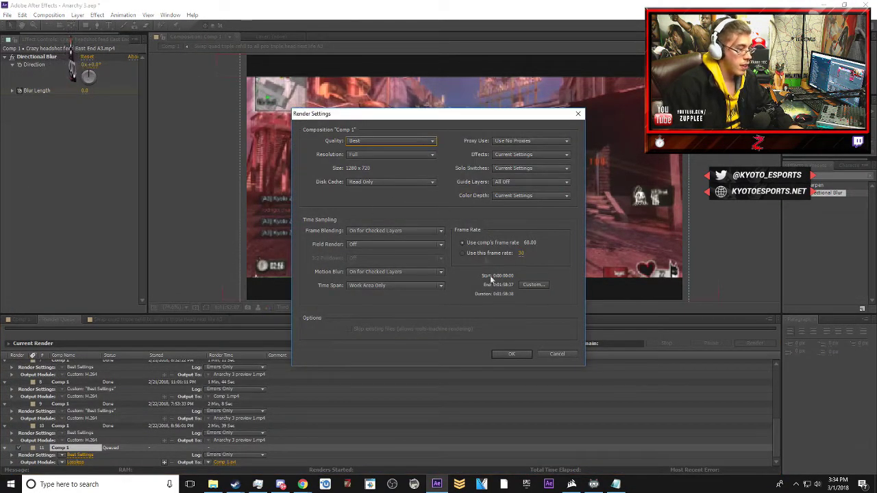
pyautogui.click(511, 354)
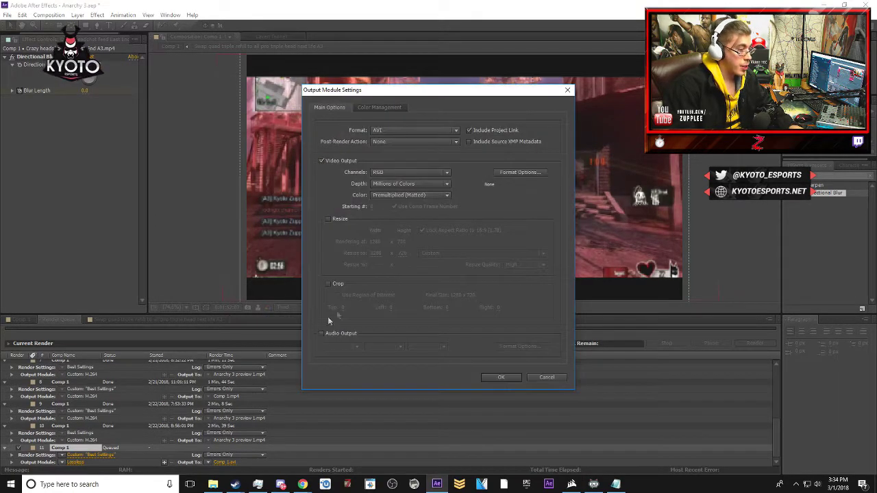
# - Configure the queued Comp 1's output module with audio output enabled and the H.264 format
pyautogui.click(320, 333)
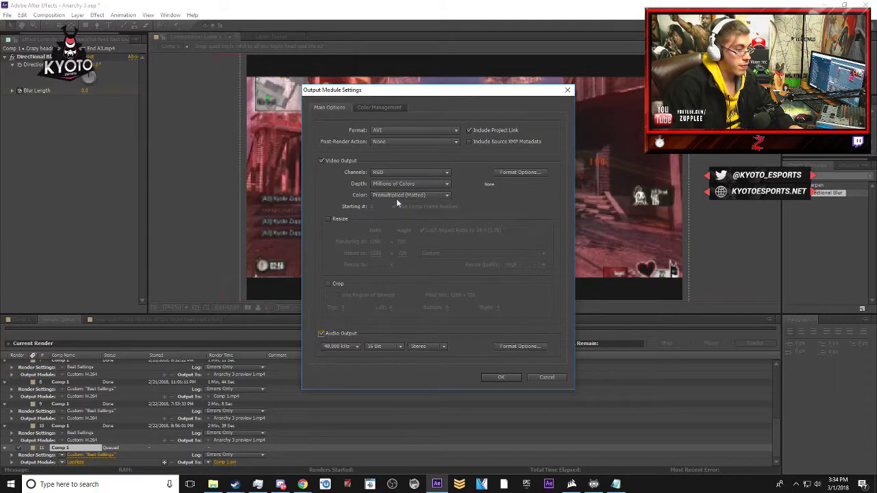
pyautogui.click(414, 130)
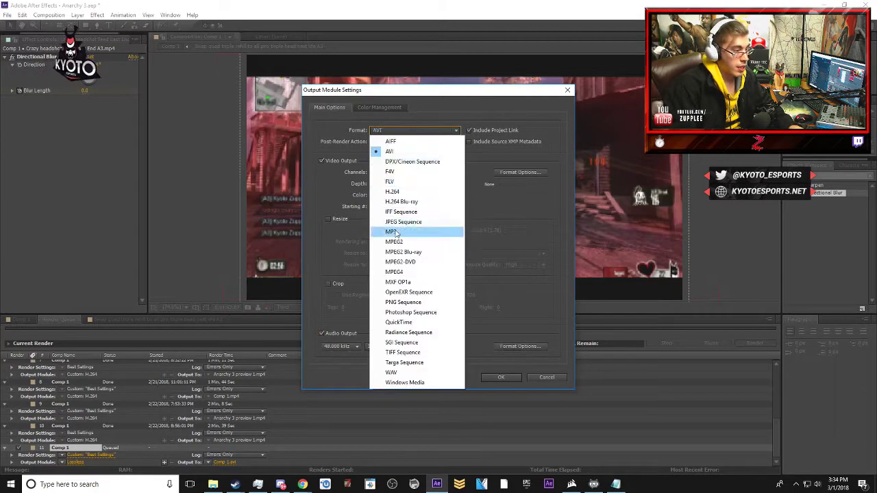
pyautogui.click(401, 191)
pyautogui.click(498, 378)
# - Try to set the output movie to overwrite Anarchy 3 preview 1 in the Raw Twitch Vods folder
pyautogui.click(228, 463)
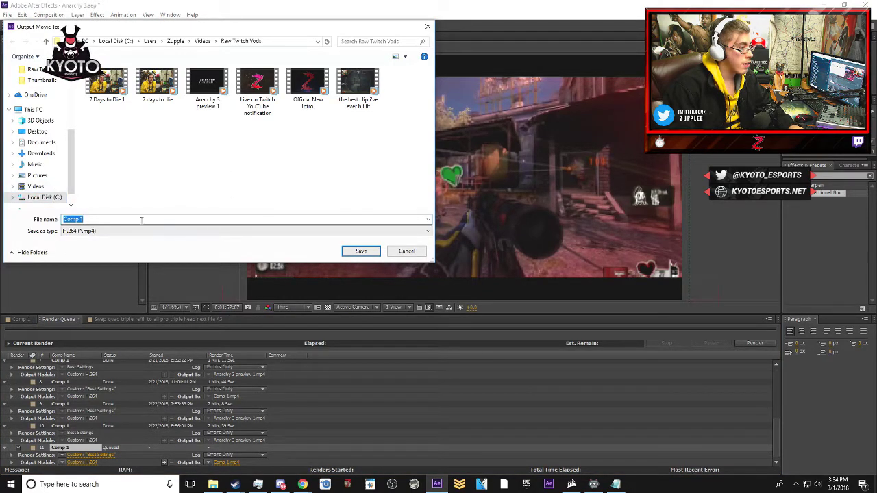
pyautogui.press('BackSpace')
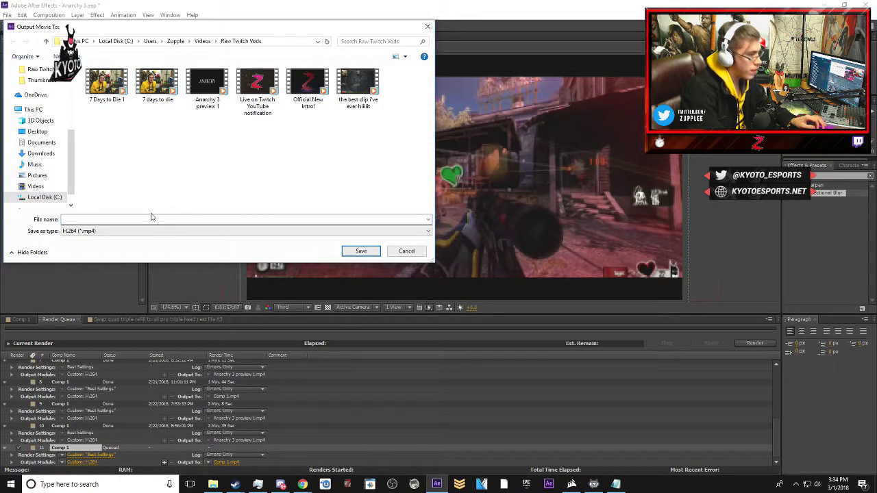
pyautogui.click(208, 85)
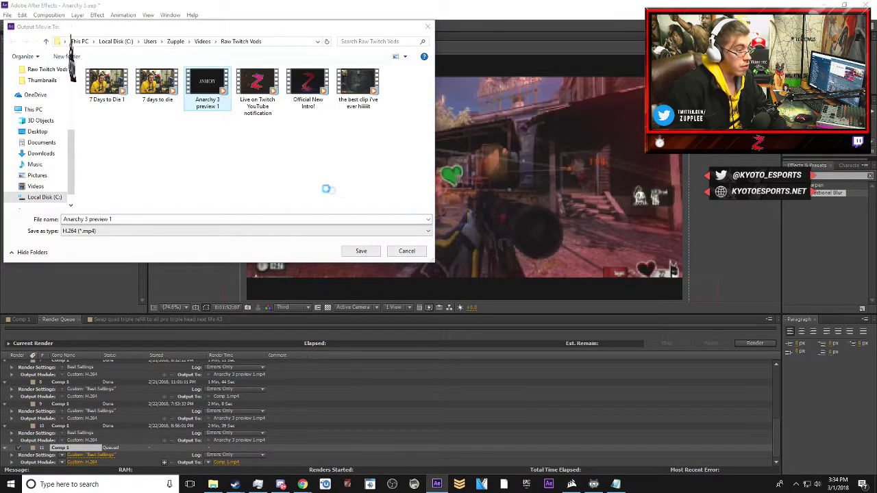
pyautogui.click(361, 251)
pyautogui.click(472, 267)
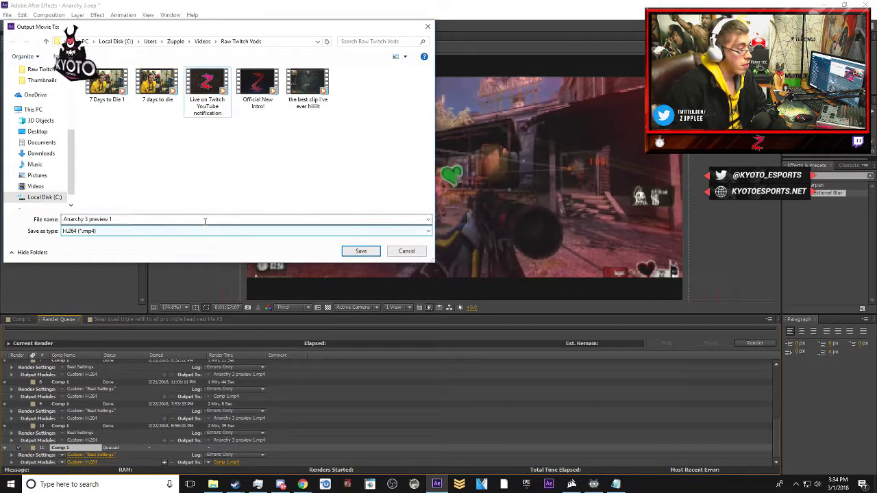
pyautogui.click(361, 251)
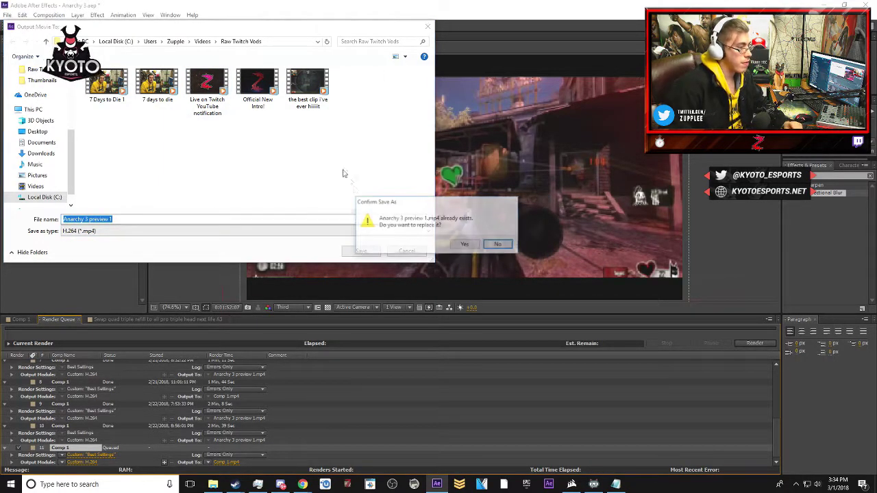
pyautogui.click(499, 245)
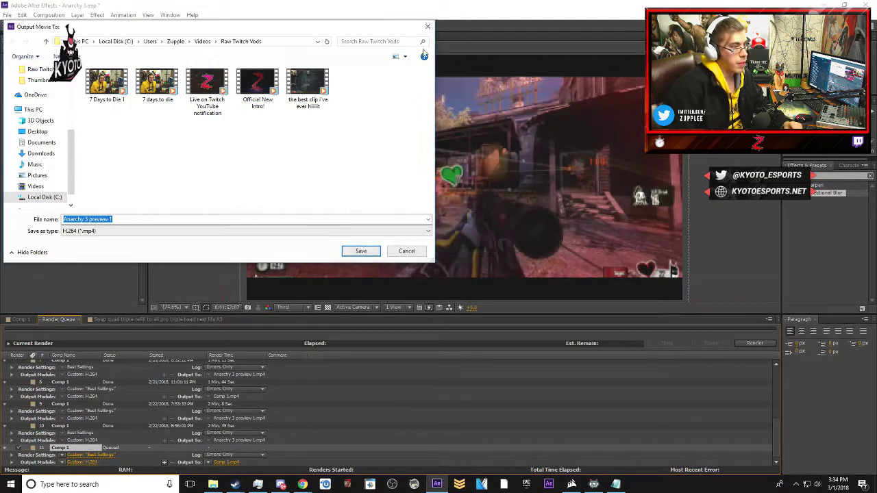
pyautogui.click(427, 27)
# - Render the queued Comp 1
pyautogui.click(747, 345)
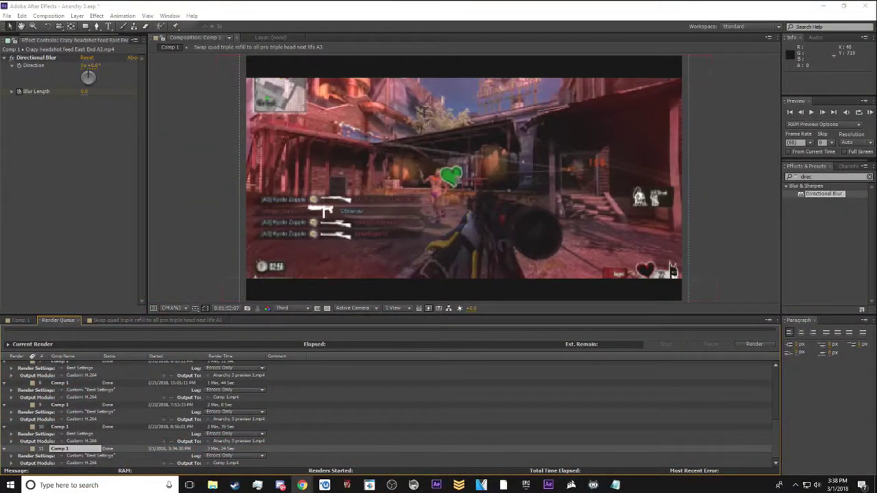
# - Switch to File Explorer and play the rendered Comp 1 video from the Raw Twitch Vods folder in full screen
pyautogui.click(219, 486)
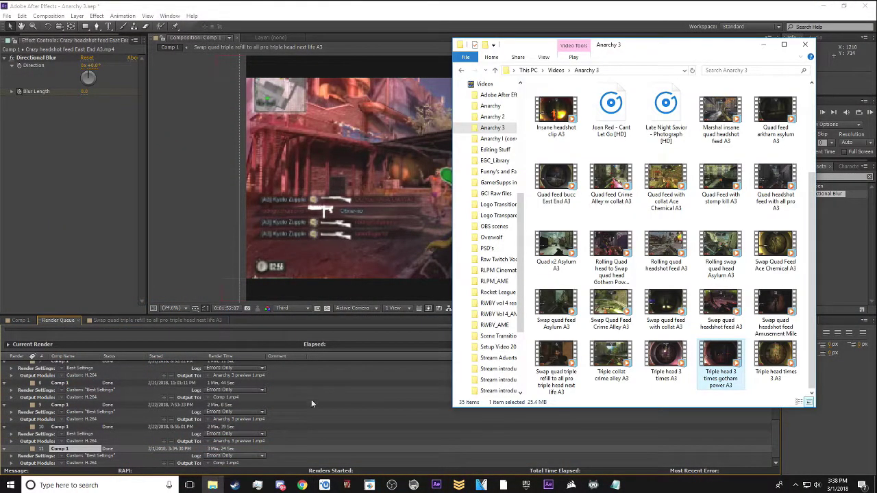
pyautogui.click(462, 84)
pyautogui.click(487, 331)
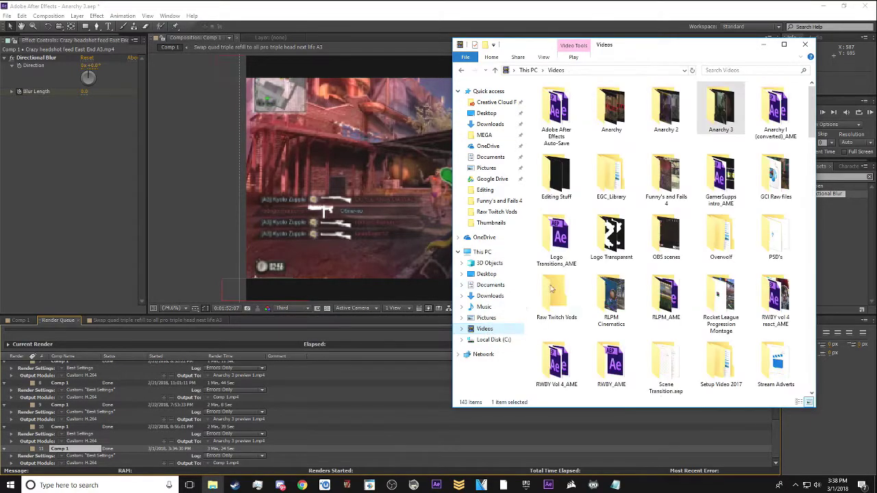
pyautogui.doubleClick(559, 302)
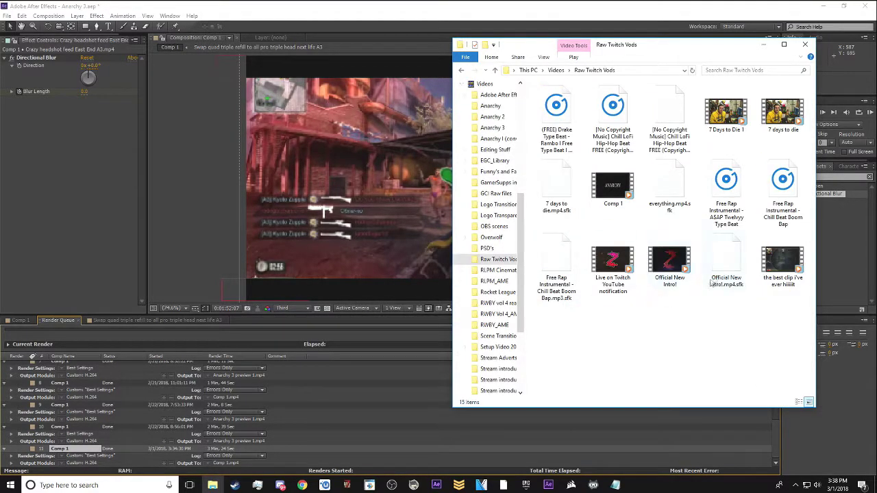
pyautogui.click(616, 185)
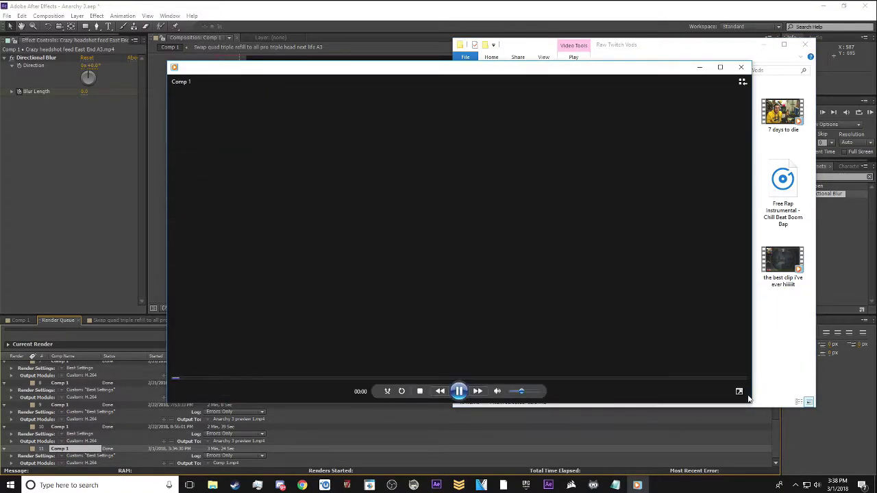
pyautogui.click(740, 392)
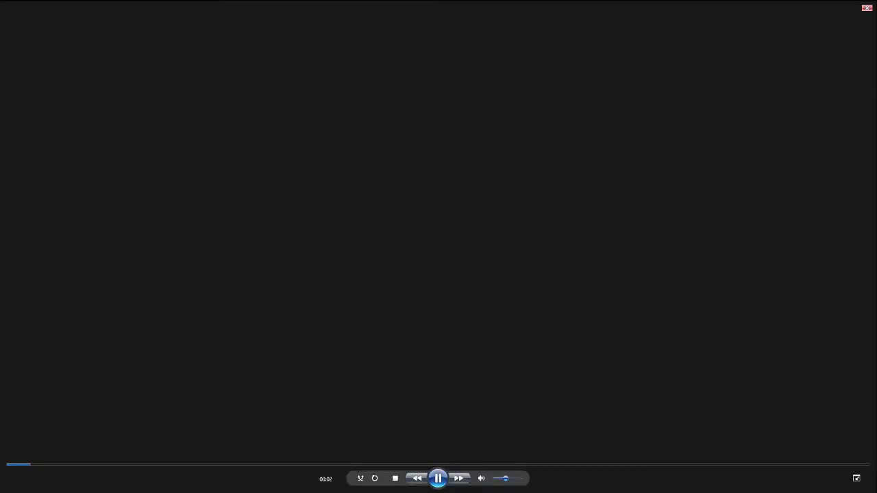